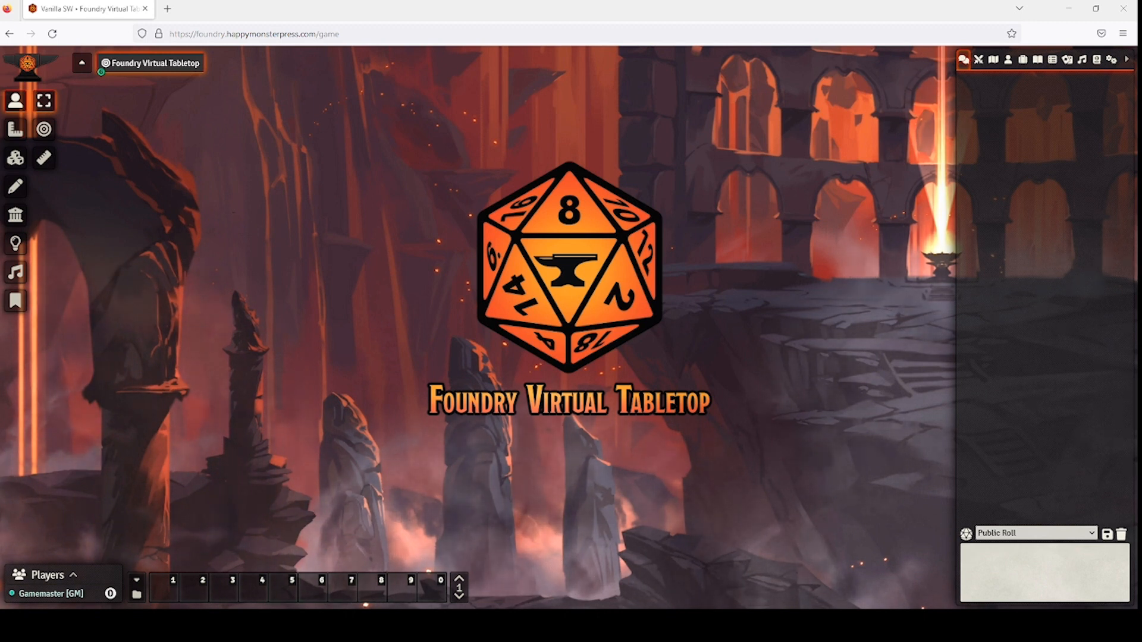
Leave Vanilla SW for setup, draft a 'Science Fantasy Campaign' Savage Worlds world, then discard it.
click(1111, 59)
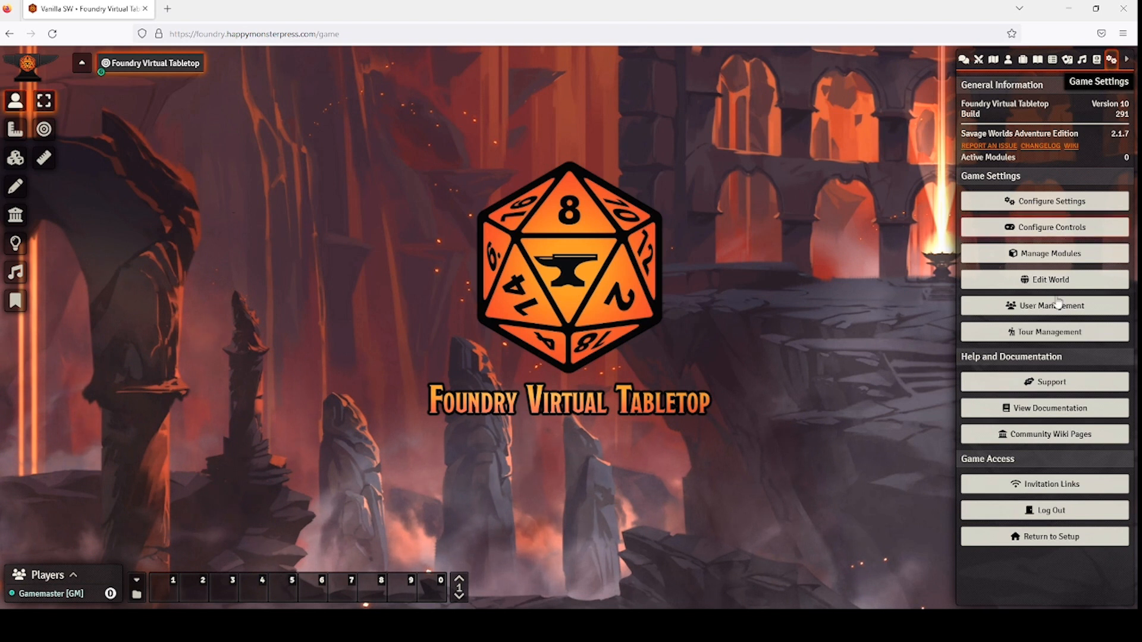
click(1044, 542)
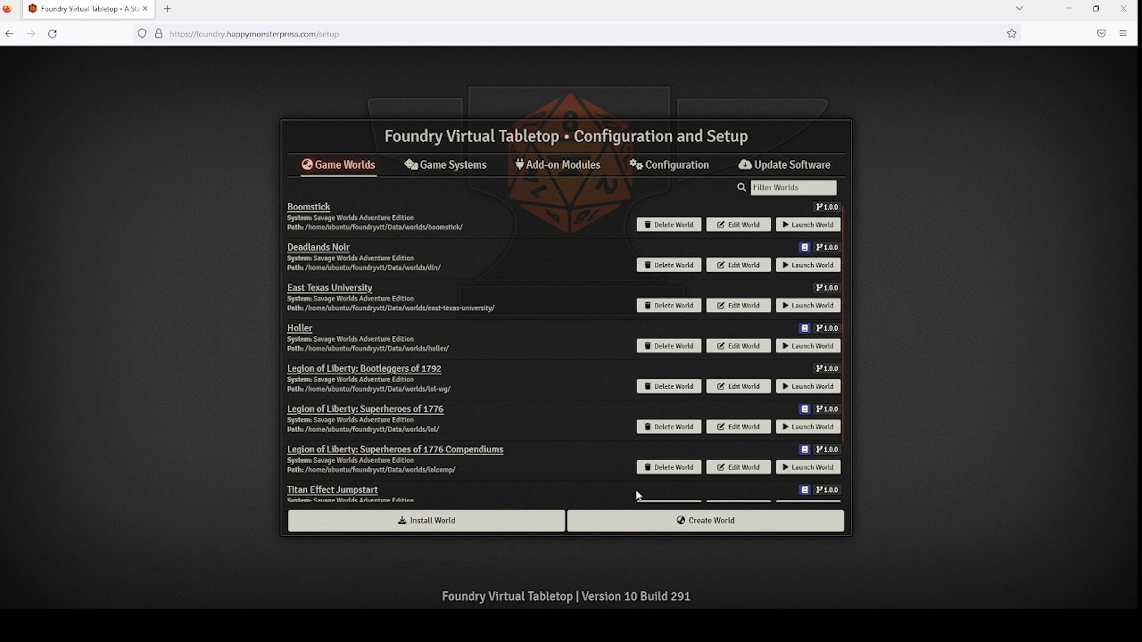
click(711, 526)
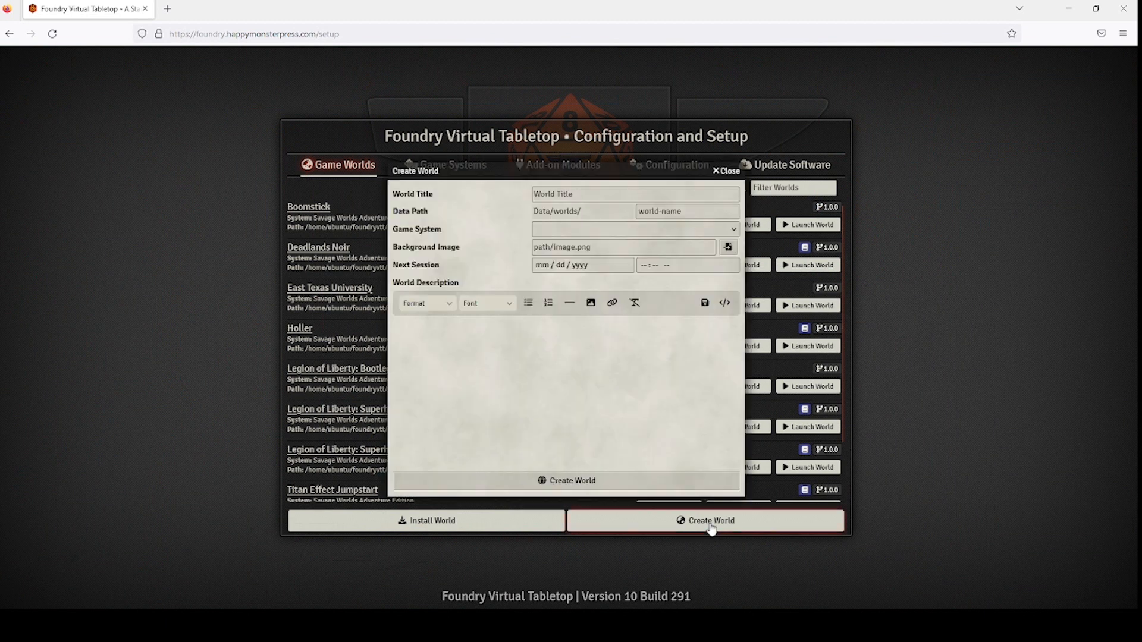
click(600, 190)
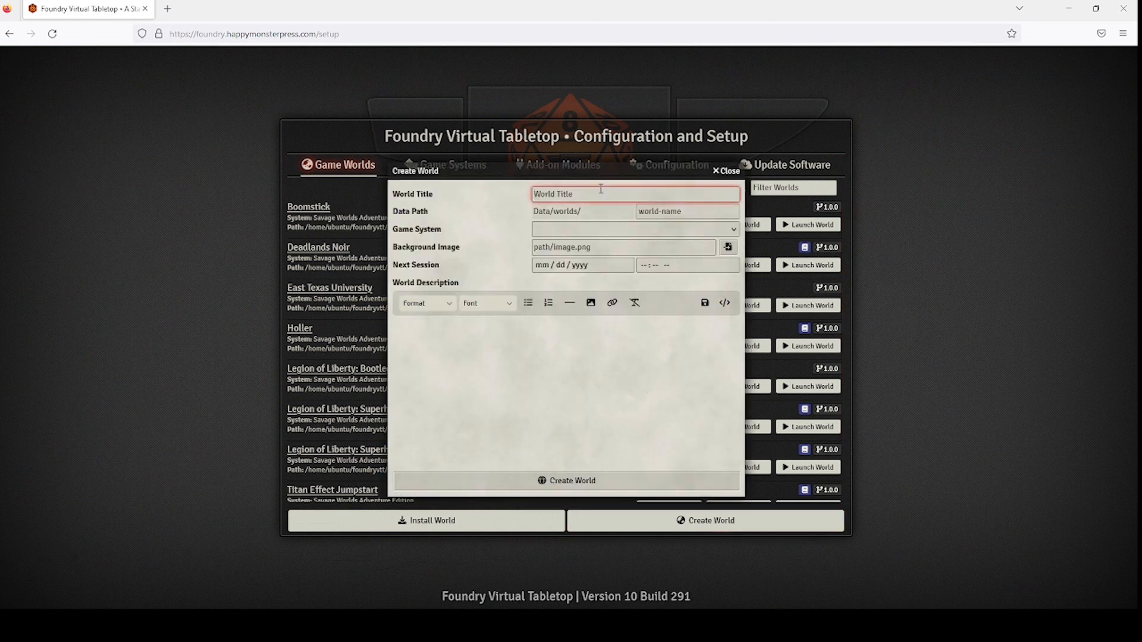
text(Science Fantasy Campaign)
click(672, 231)
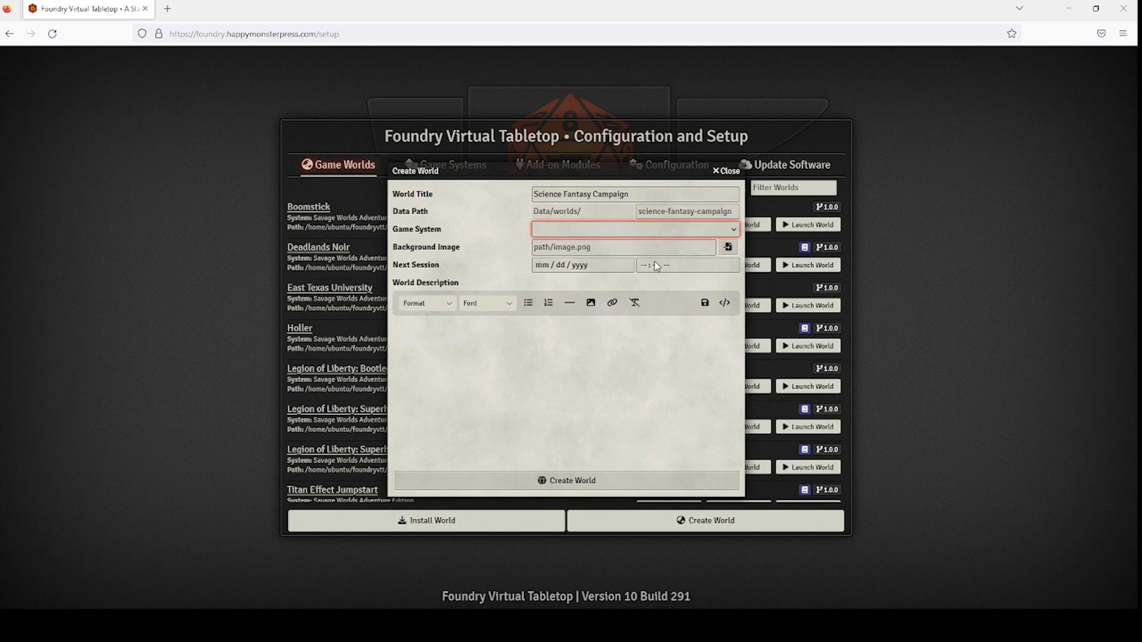
key(Down)
click(726, 172)
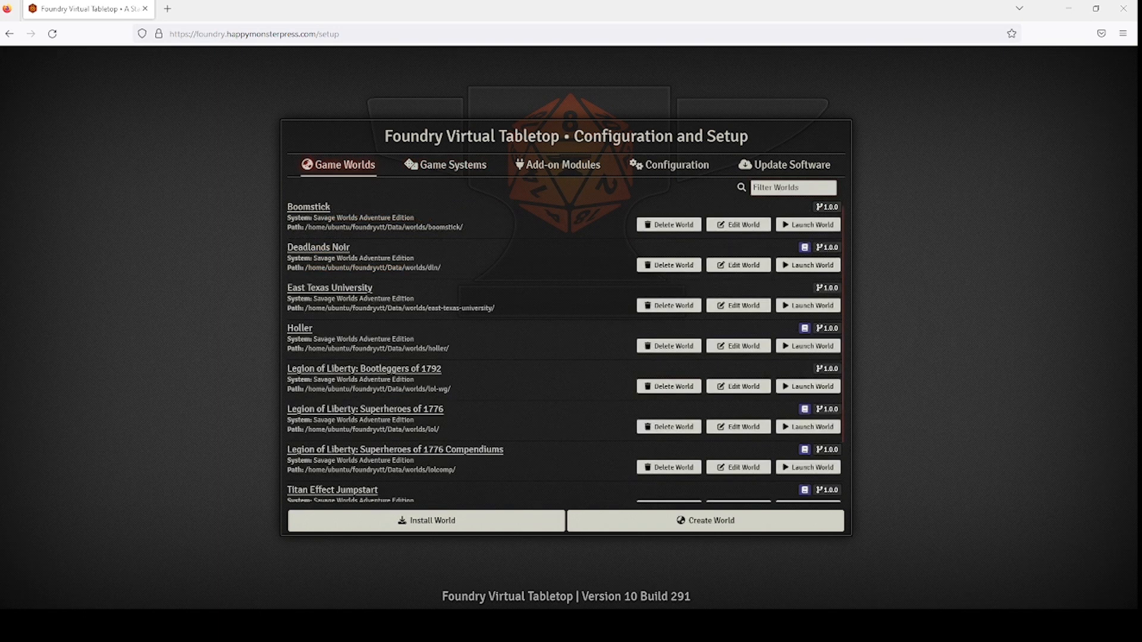
Check the installable game systems catalogue filtered to 'savage', then close it.
click(446, 167)
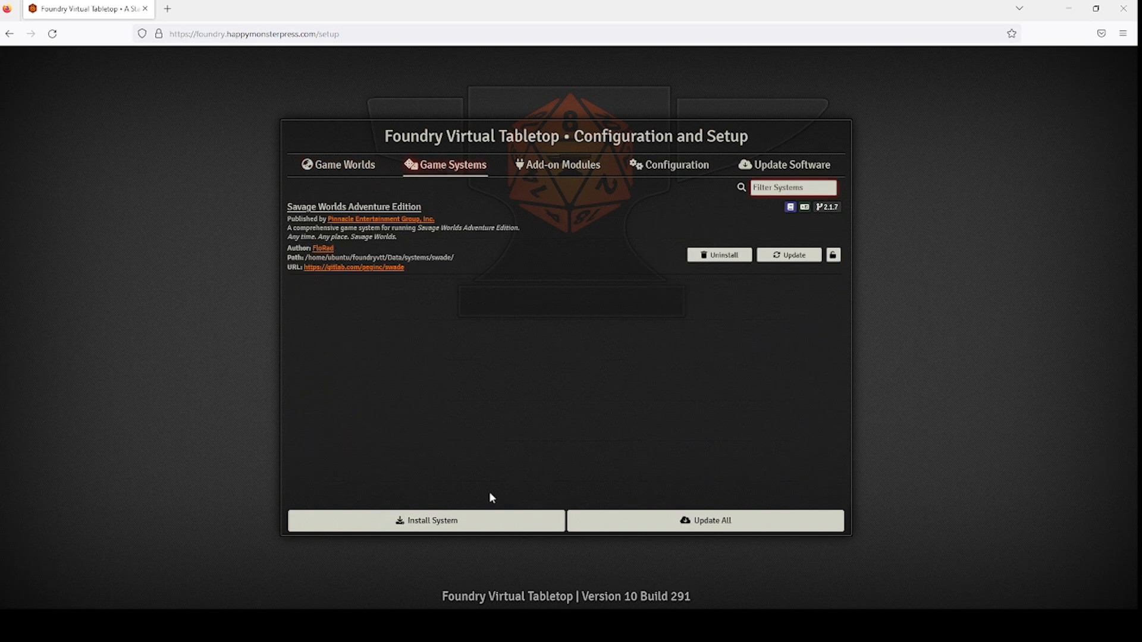
click(474, 522)
click(653, 170)
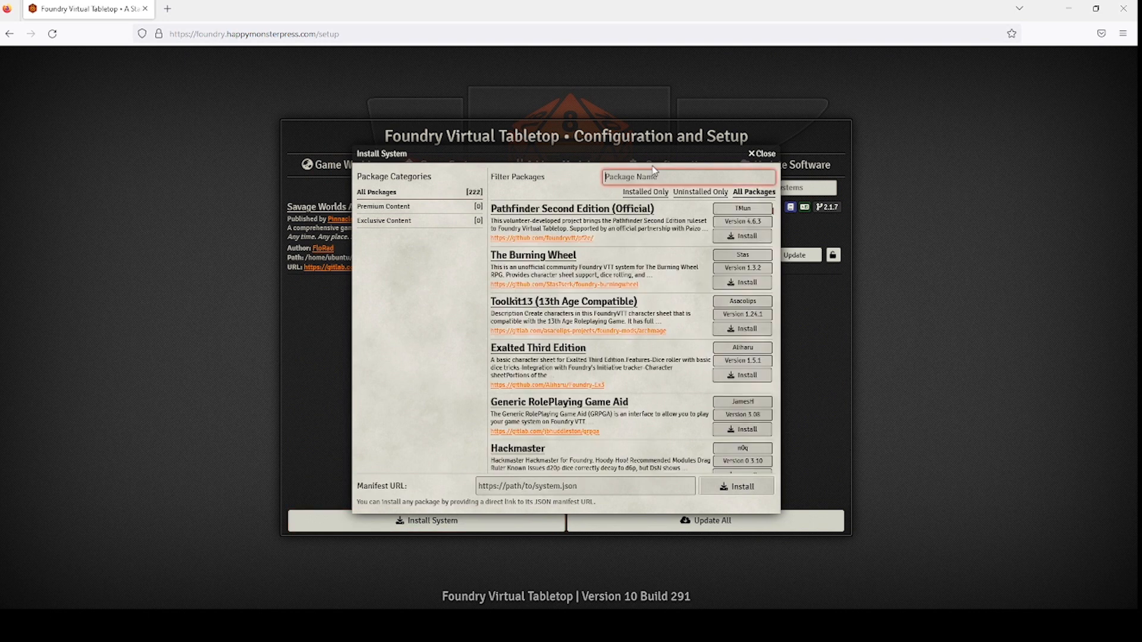
text(savage)
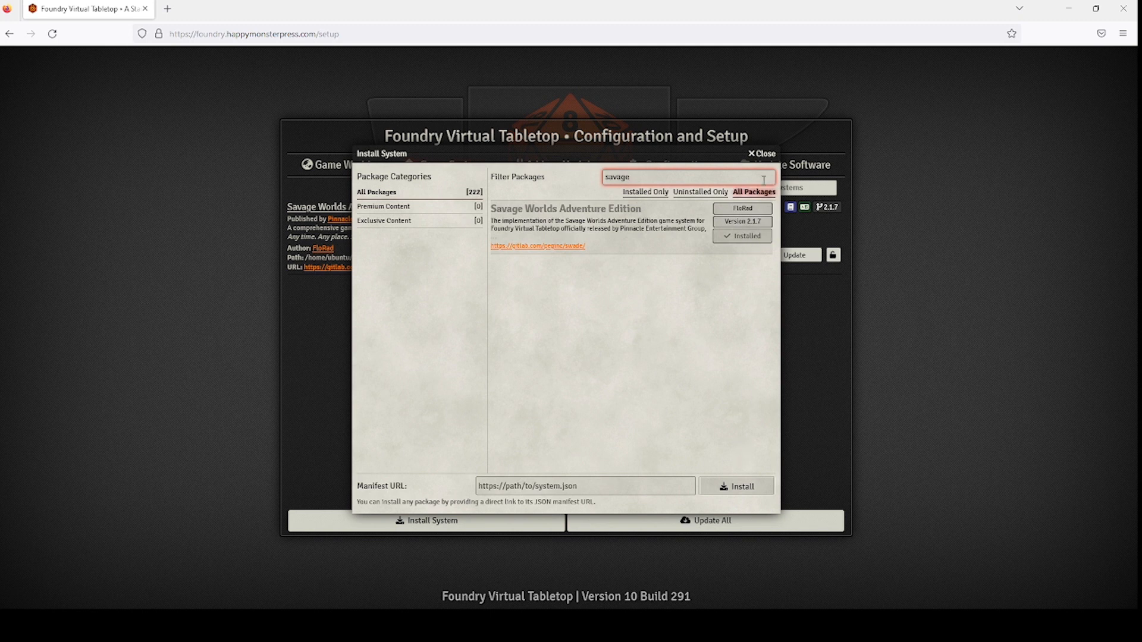
click(763, 155)
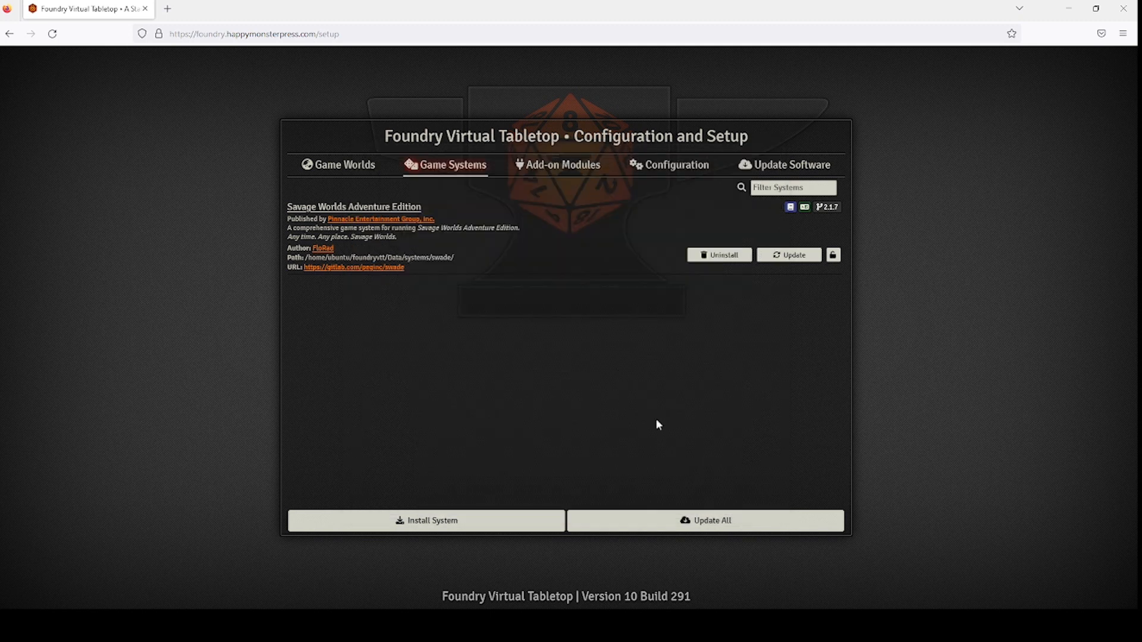
Launch the Vanilla SW world and log out of it.
click(308, 165)
scroll(595, 339, down, 2)
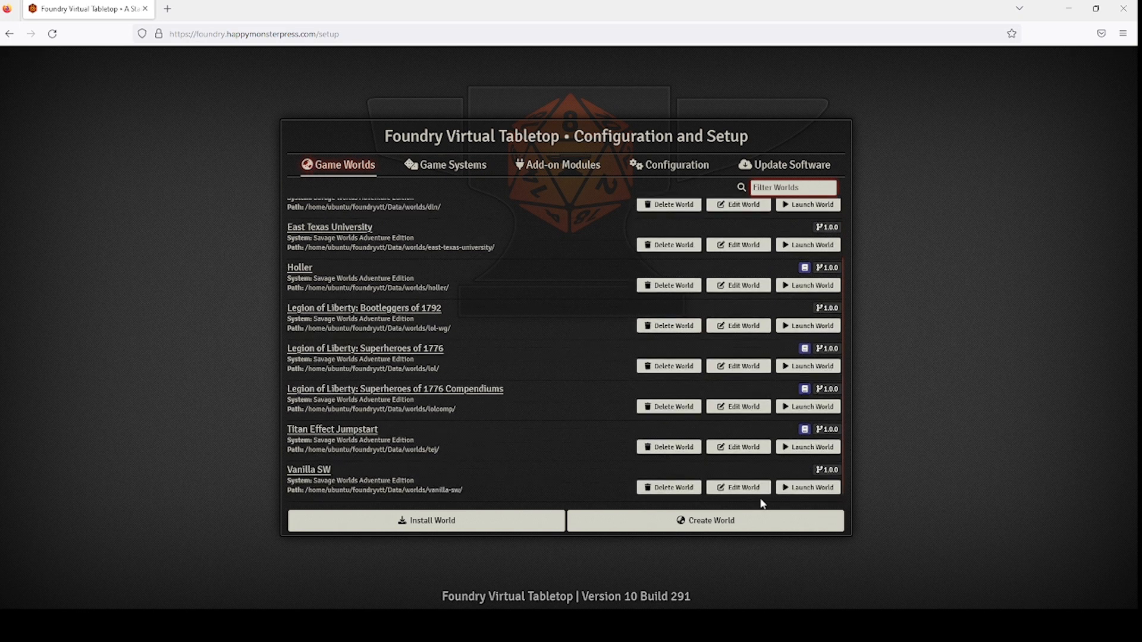
click(798, 491)
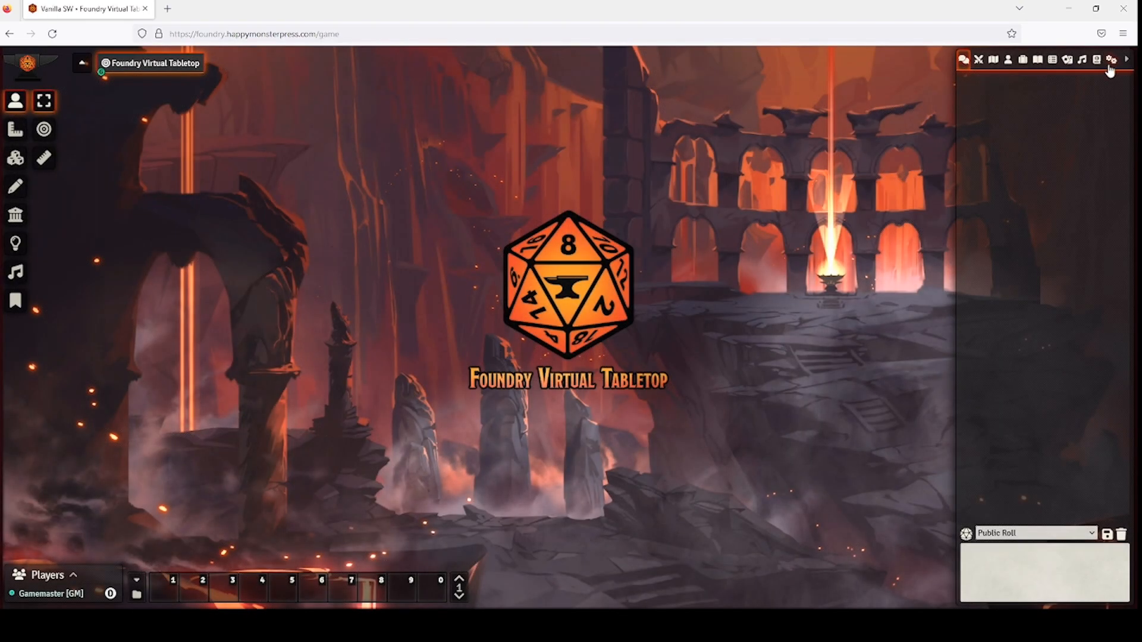
click(1109, 65)
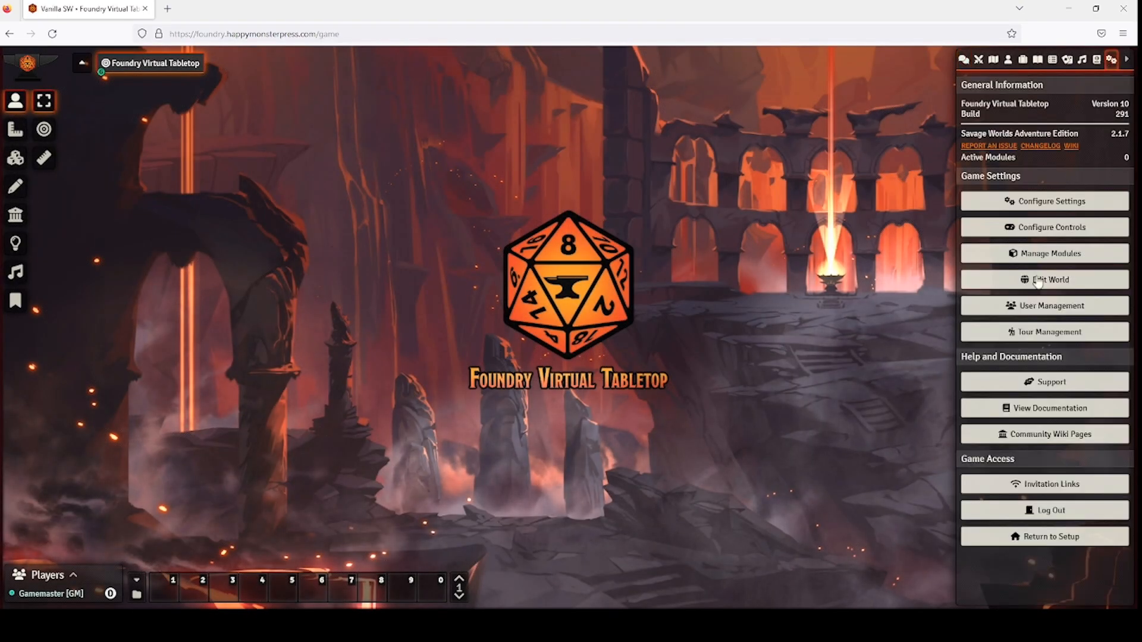
click(1047, 511)
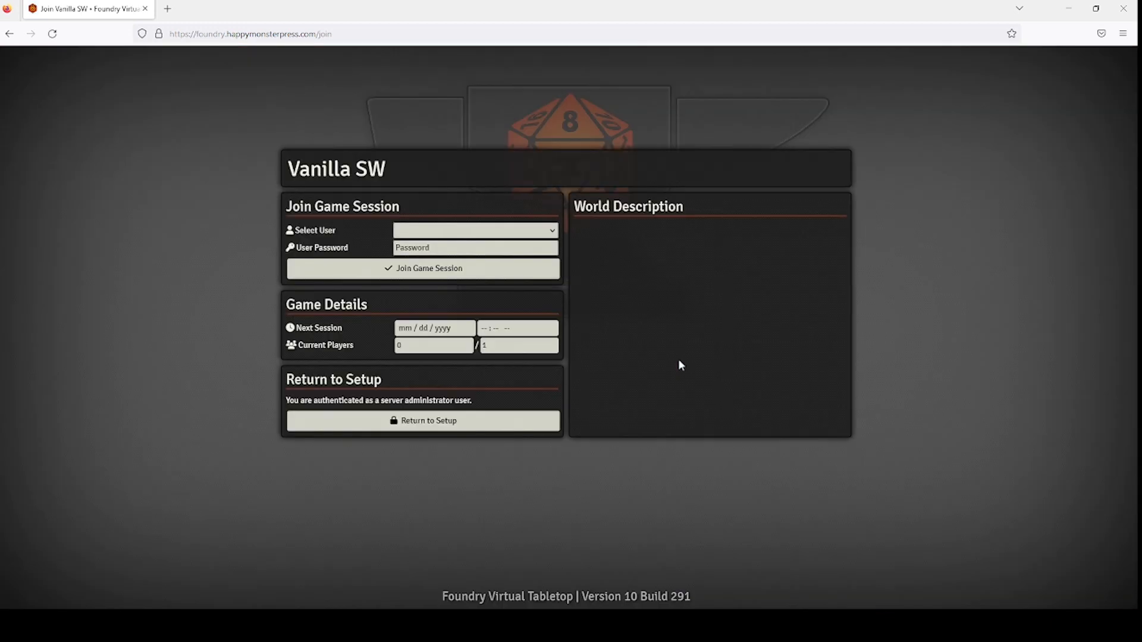
Join the Vanilla SW session as Gamemaster and unpause the game.
click(545, 233)
click(497, 267)
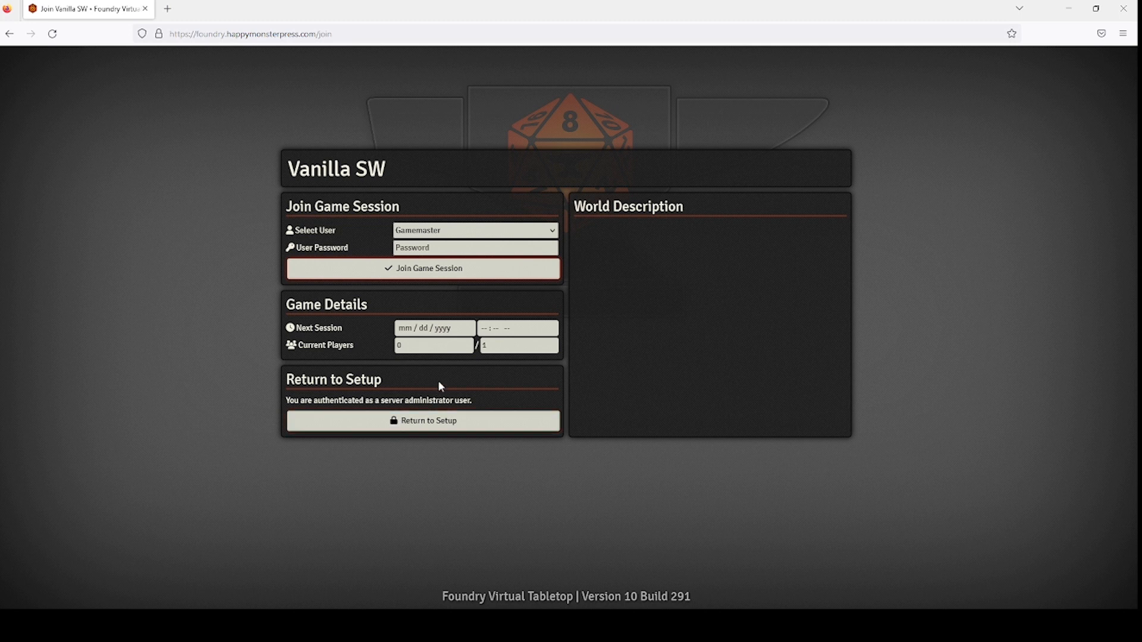
click(438, 279)
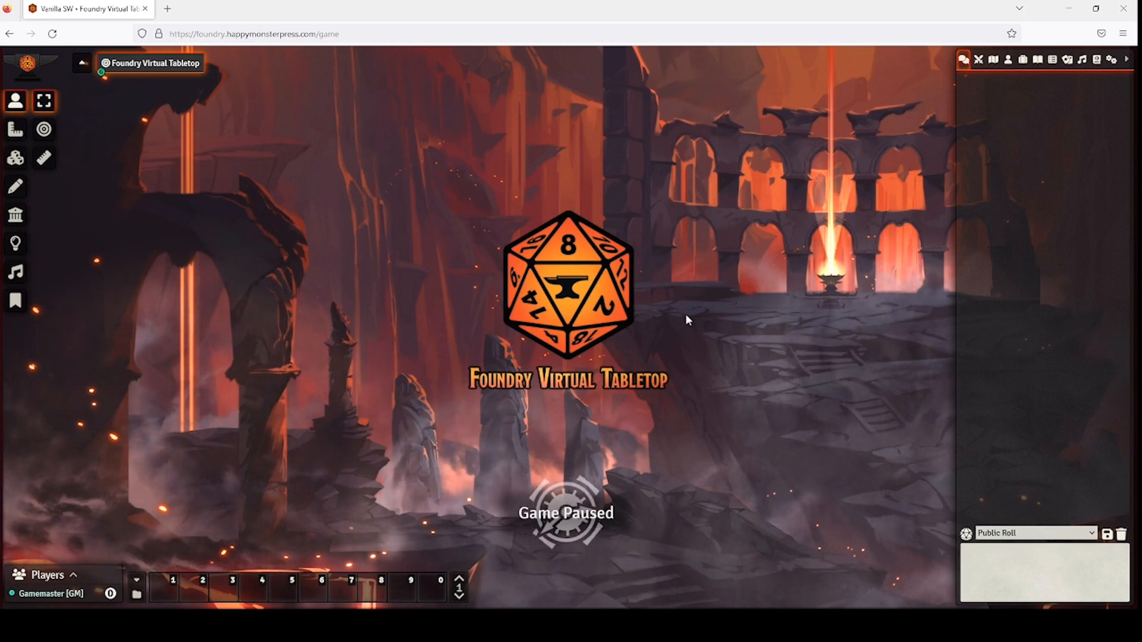
key(space)
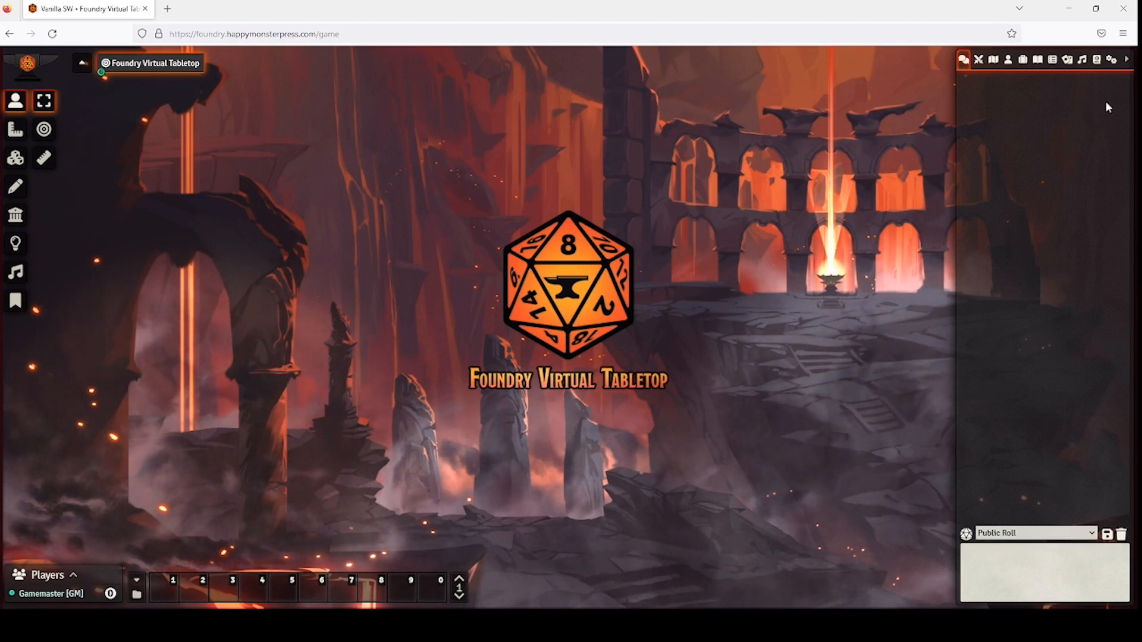
Add a new Player user in User Management and rename it for the first player.
click(1111, 60)
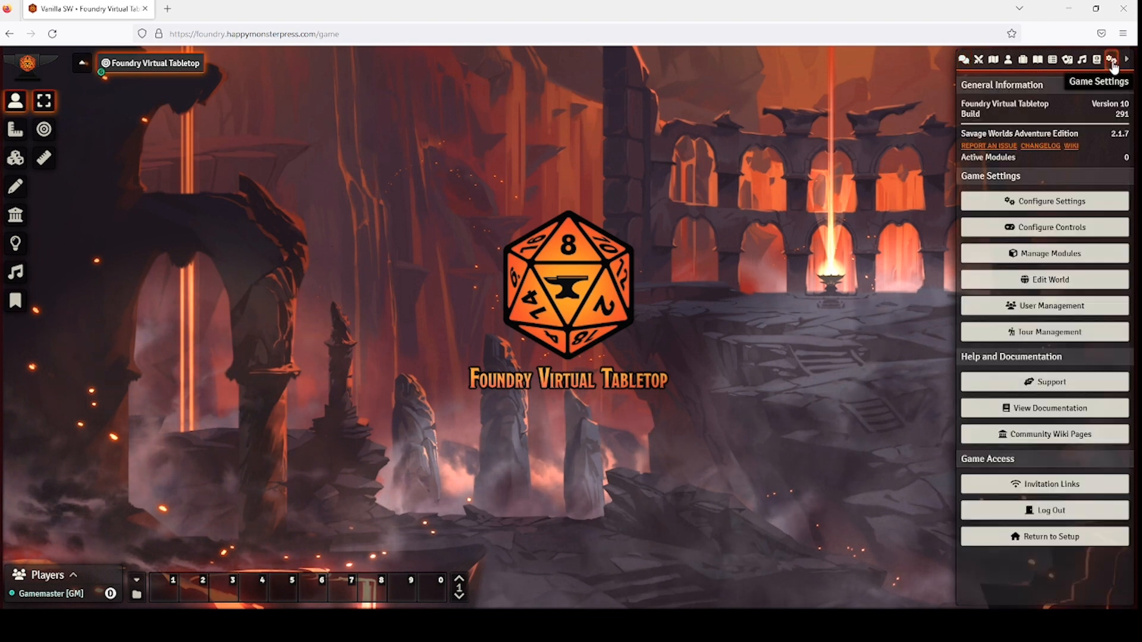
click(1051, 306)
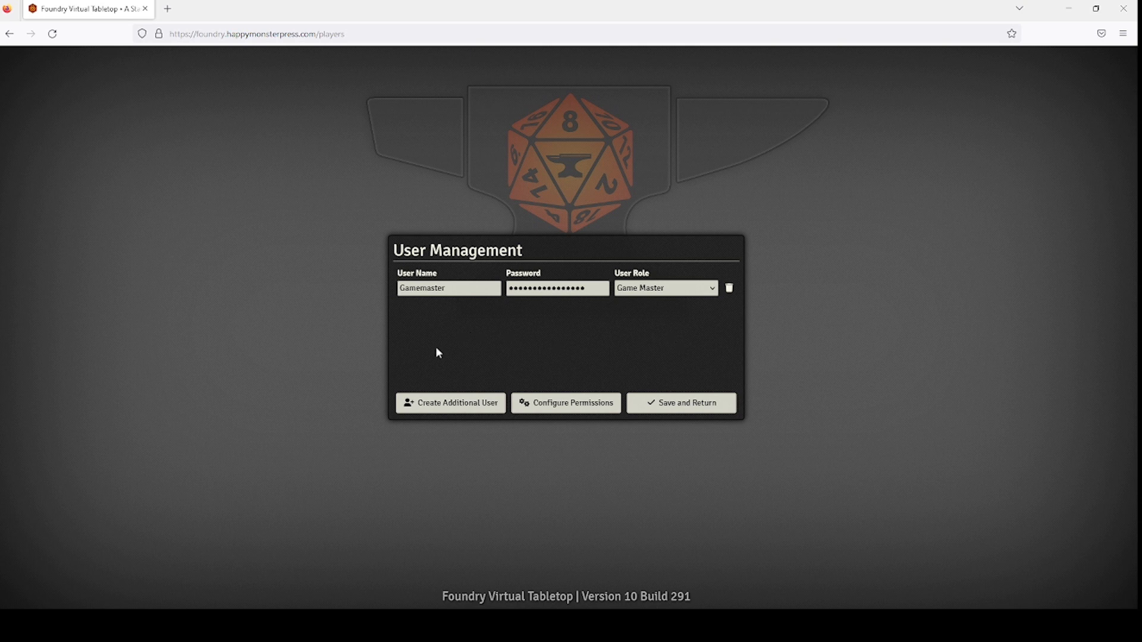
click(443, 404)
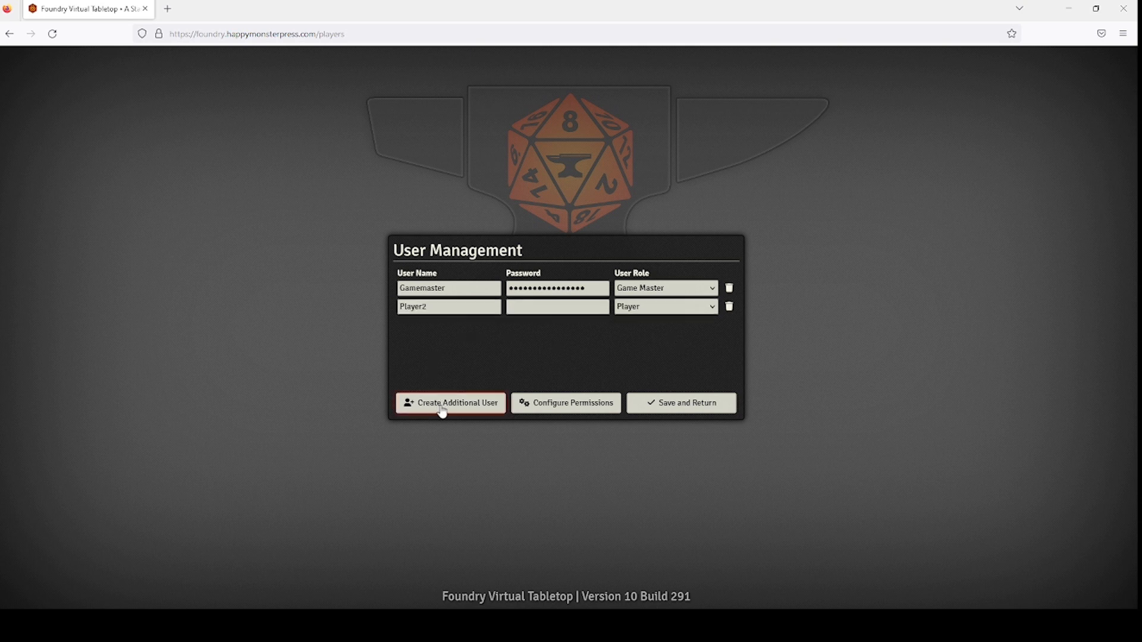
click(468, 310)
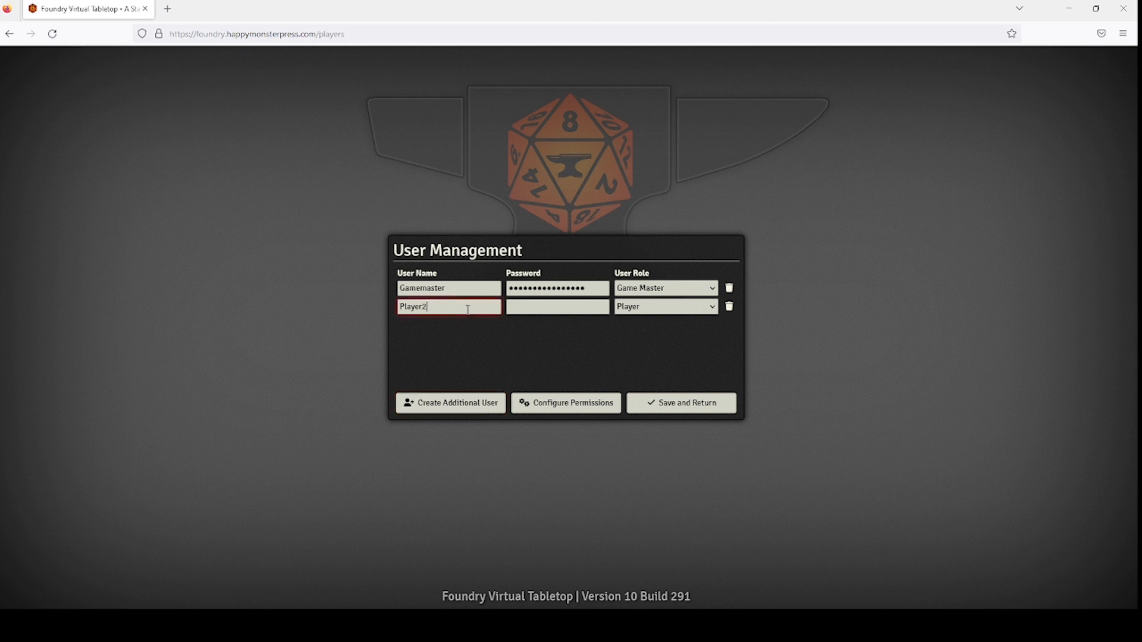
drag(468, 309, 387, 310)
text(Steve)
Add another user renamed for the second player, then bring up the role permission configuration.
click(484, 403)
click(460, 329)
drag(460, 328, 366, 324)
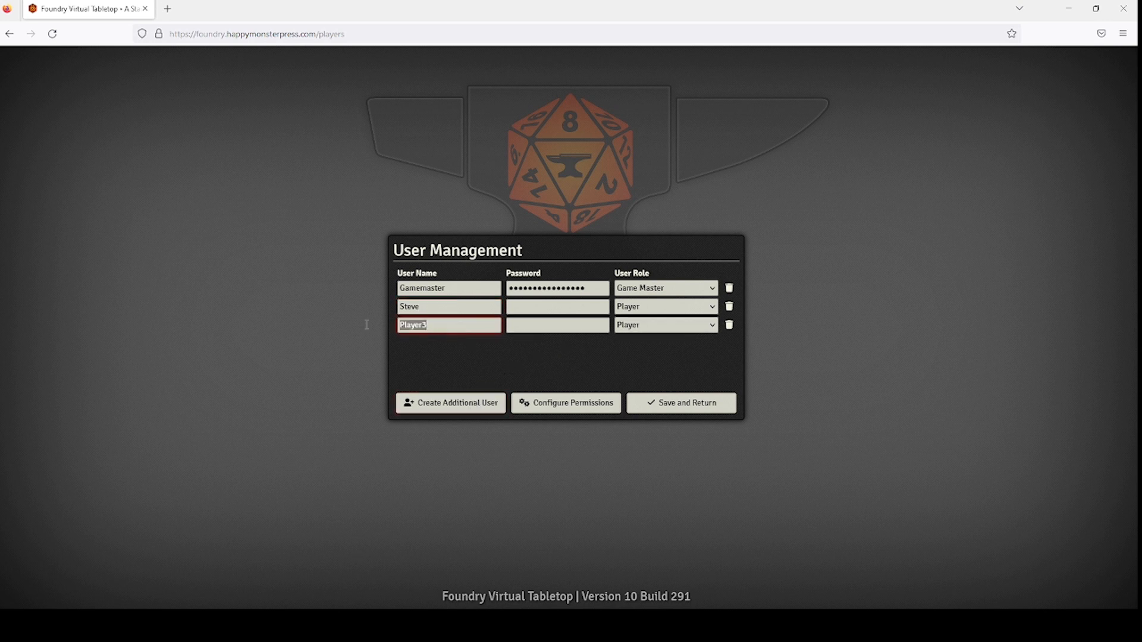
text(Ashley)
click(661, 312)
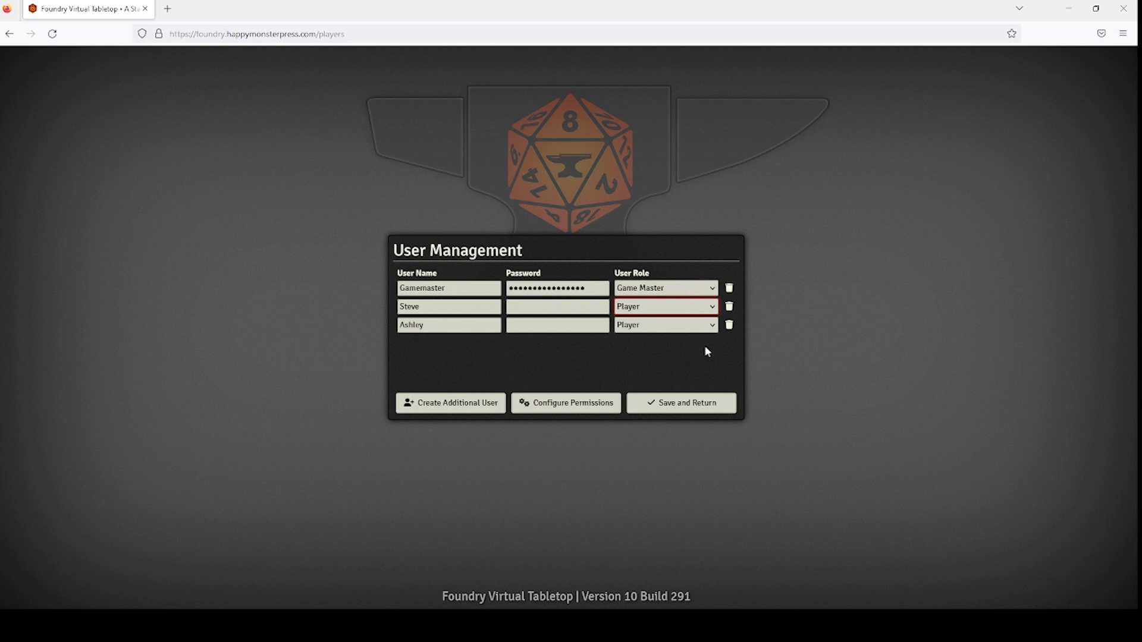
click(573, 408)
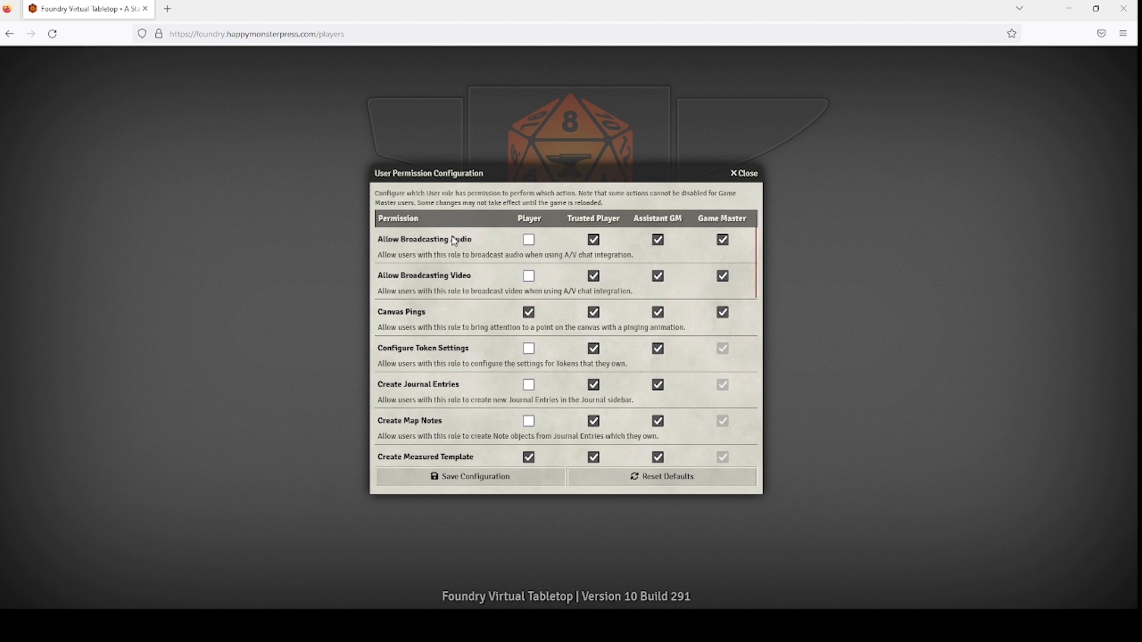
scroll(454, 318, down, 1)
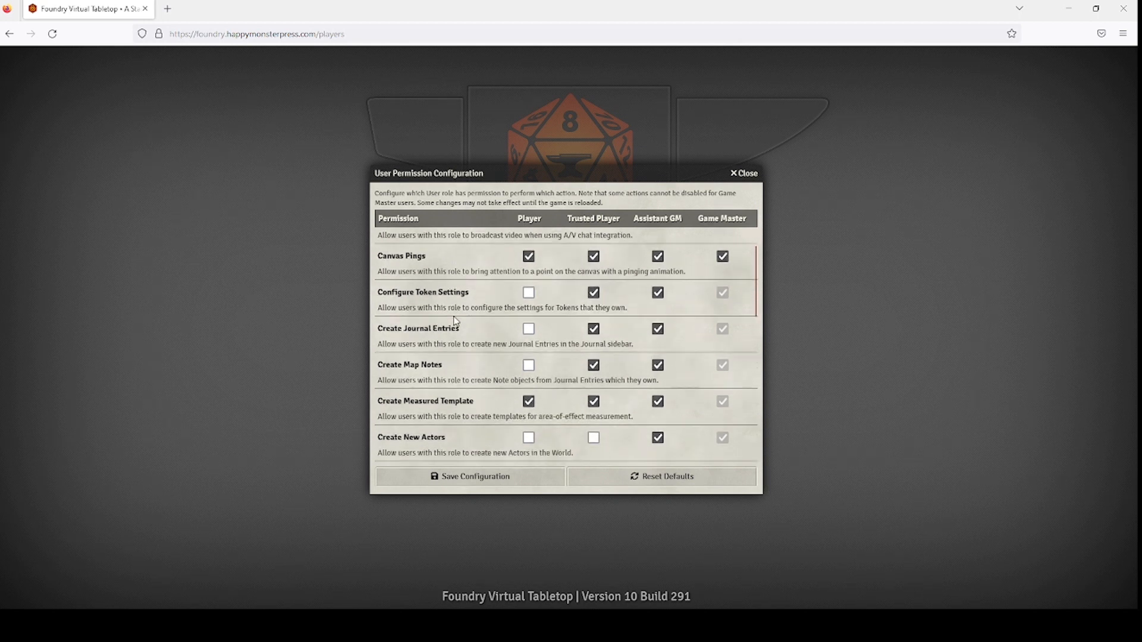
scroll(456, 321, down, 1)
scroll(456, 322, down, 6)
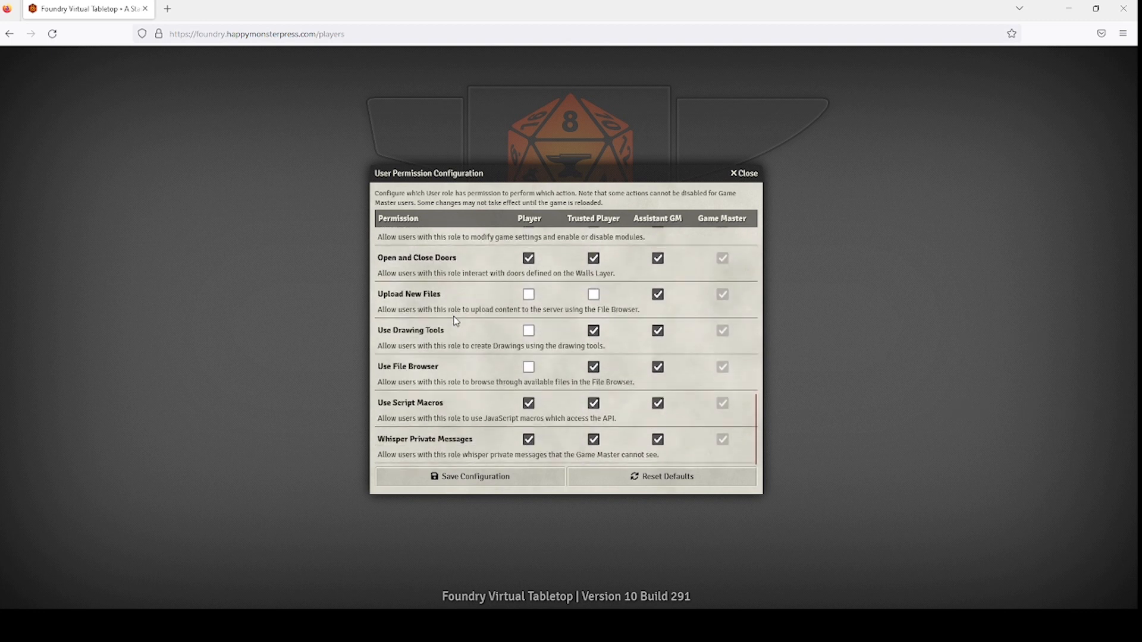
scroll(456, 322, up, 7)
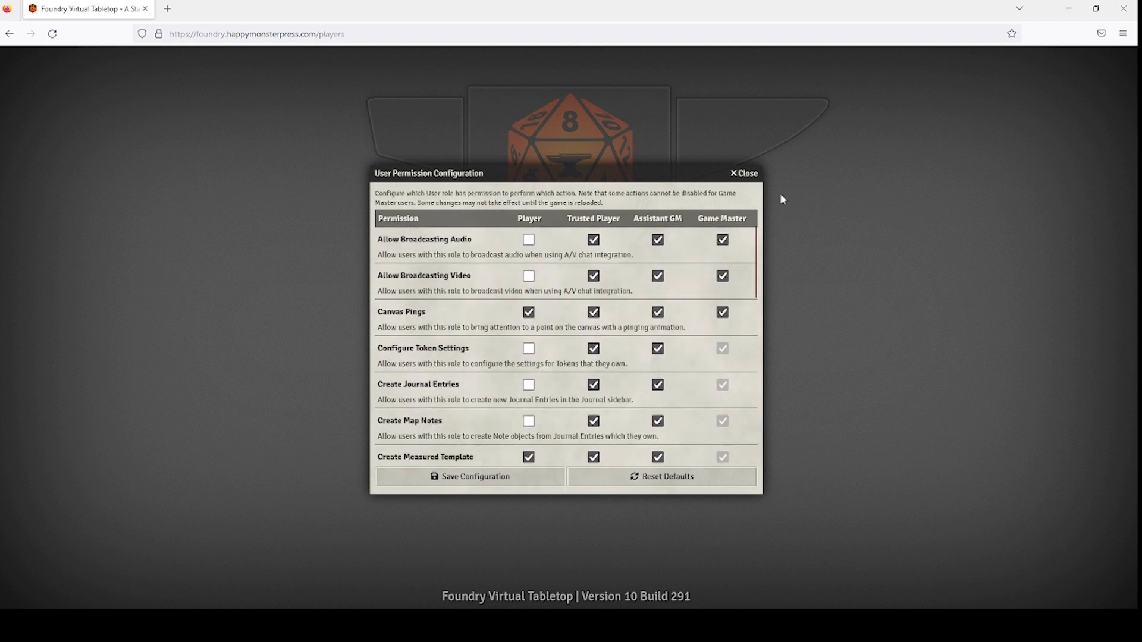
click(751, 178)
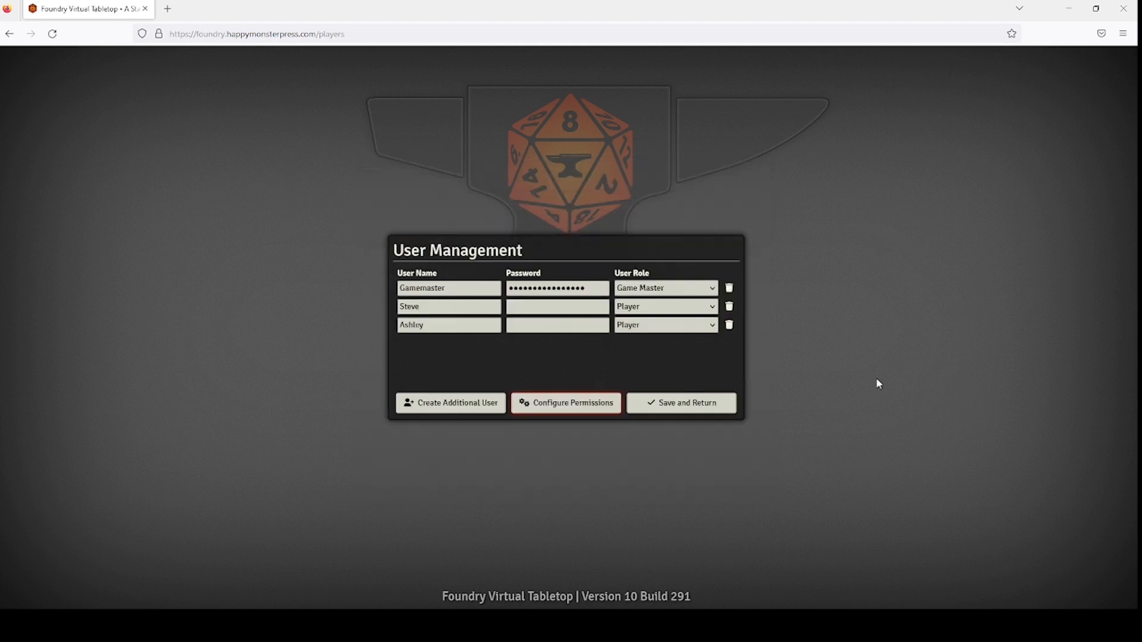
Save the user settings and expand the players list to show all users.
click(690, 410)
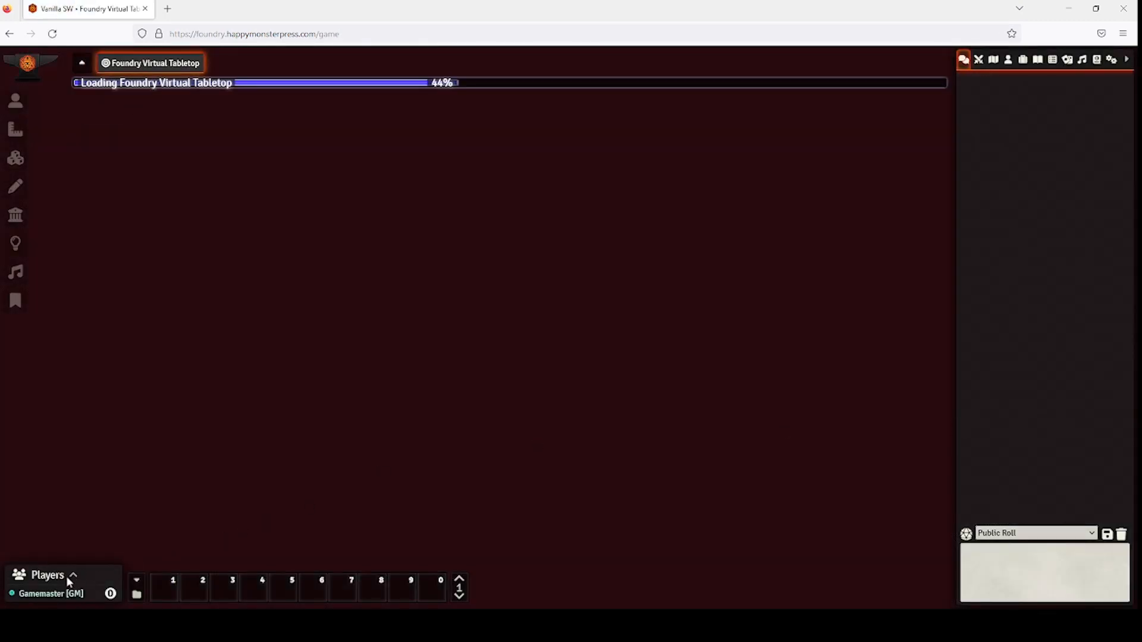
click(68, 573)
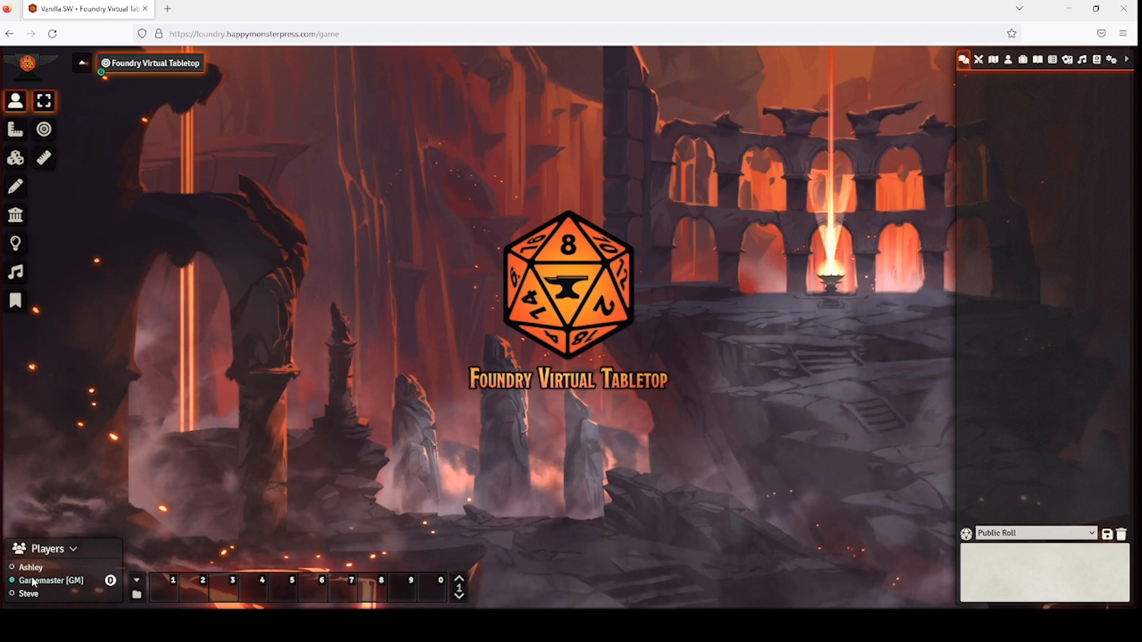
click(72, 550)
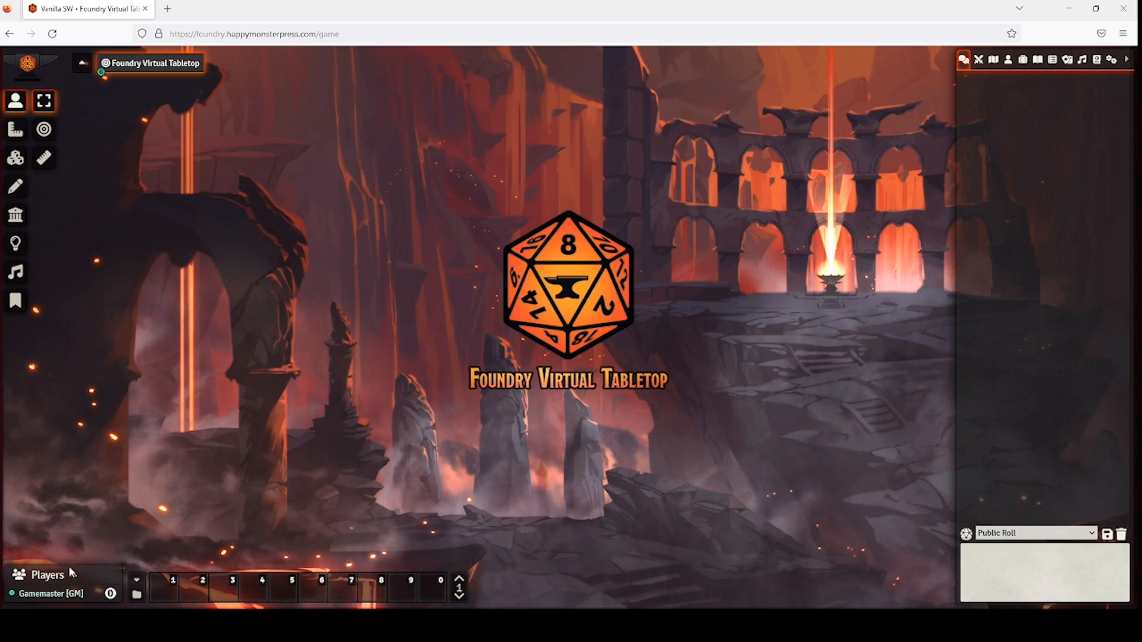
click(60, 574)
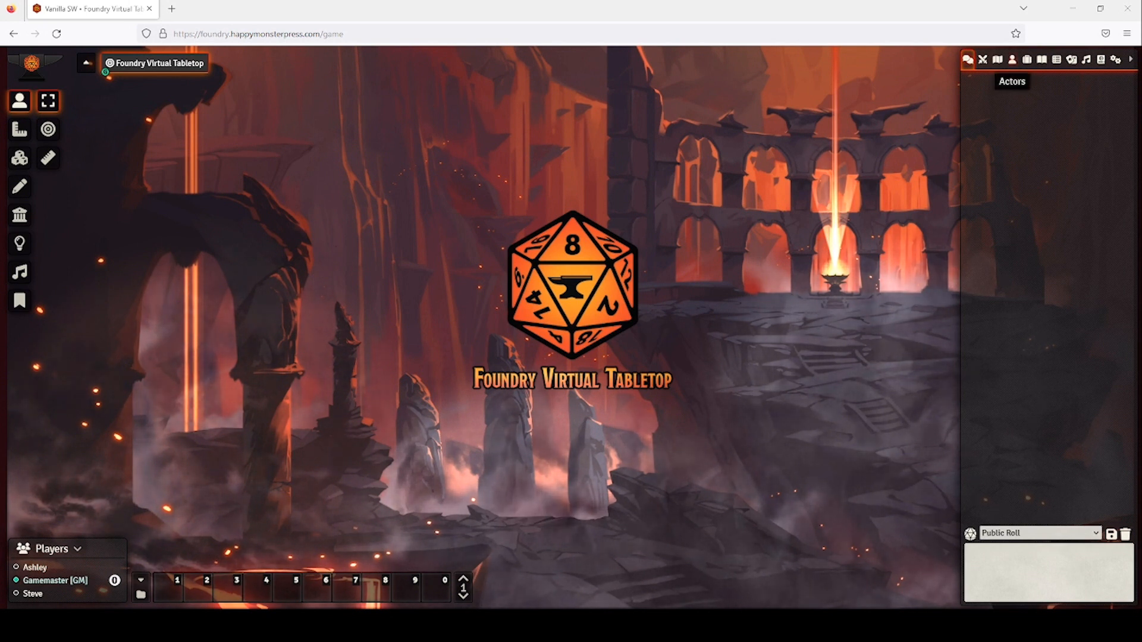
Create a Player Character actor named Skull.
click(1011, 60)
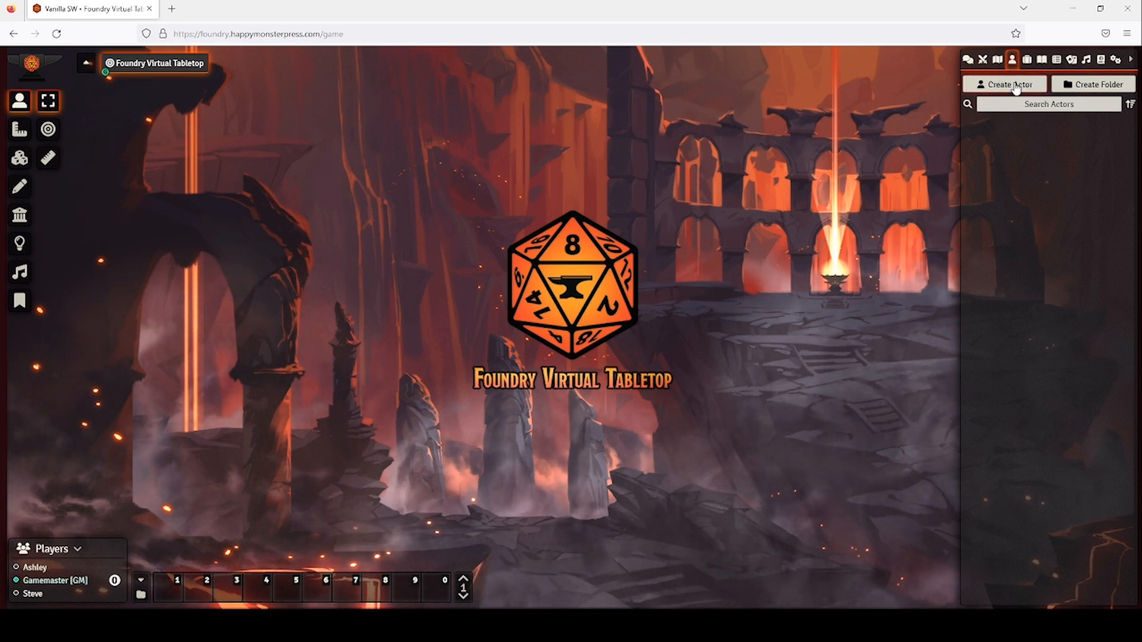
click(1016, 85)
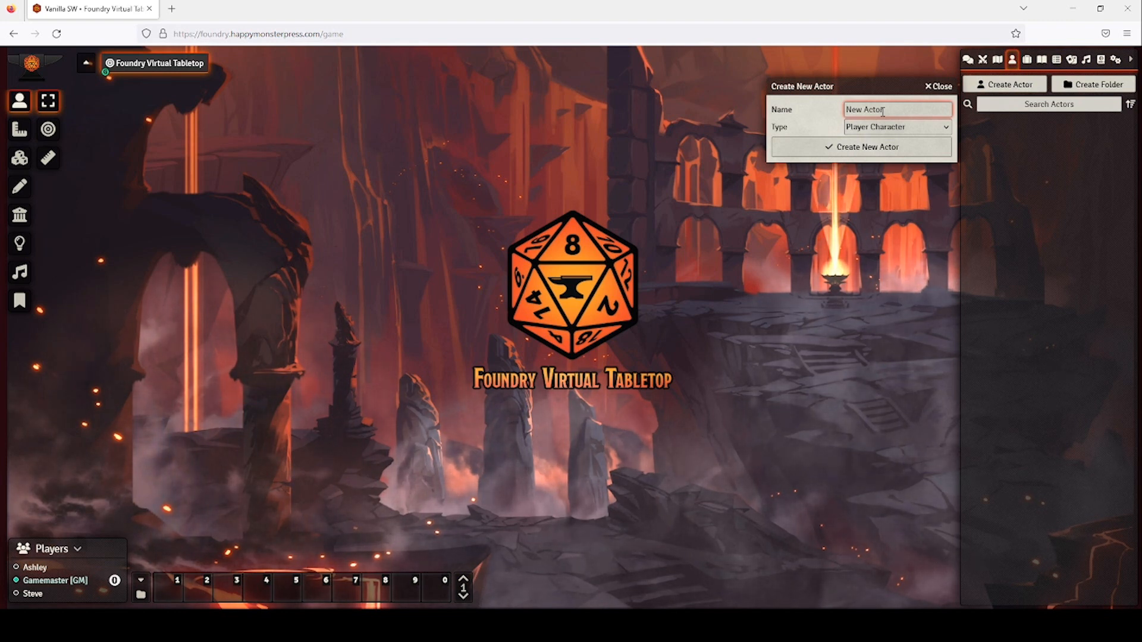
key(ctrl+a)
text(Sk)
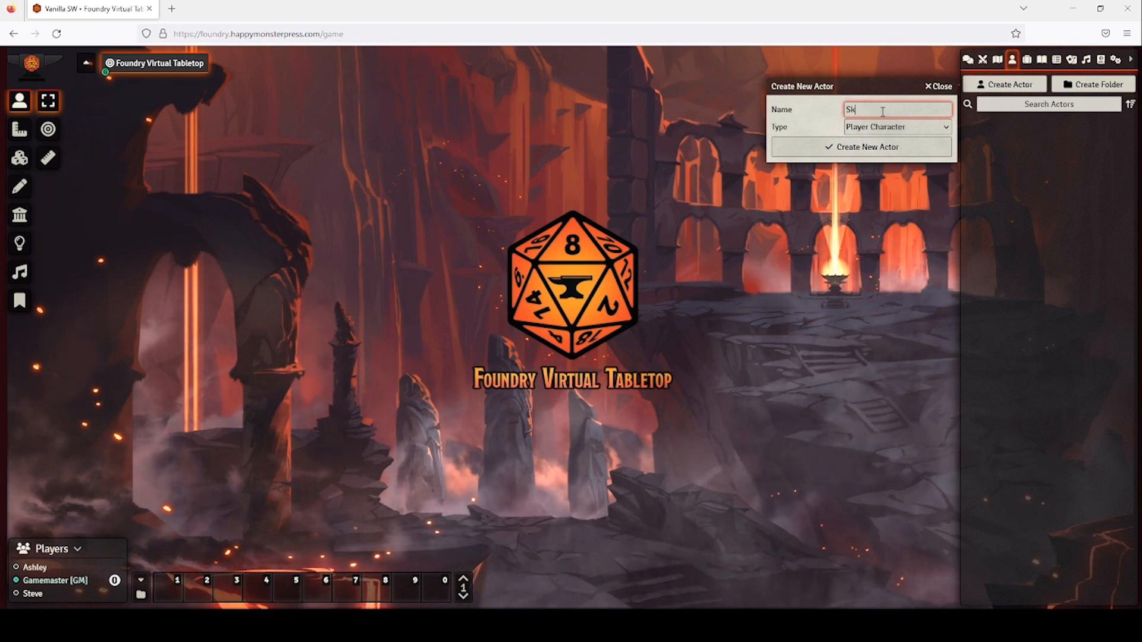
text(ull)
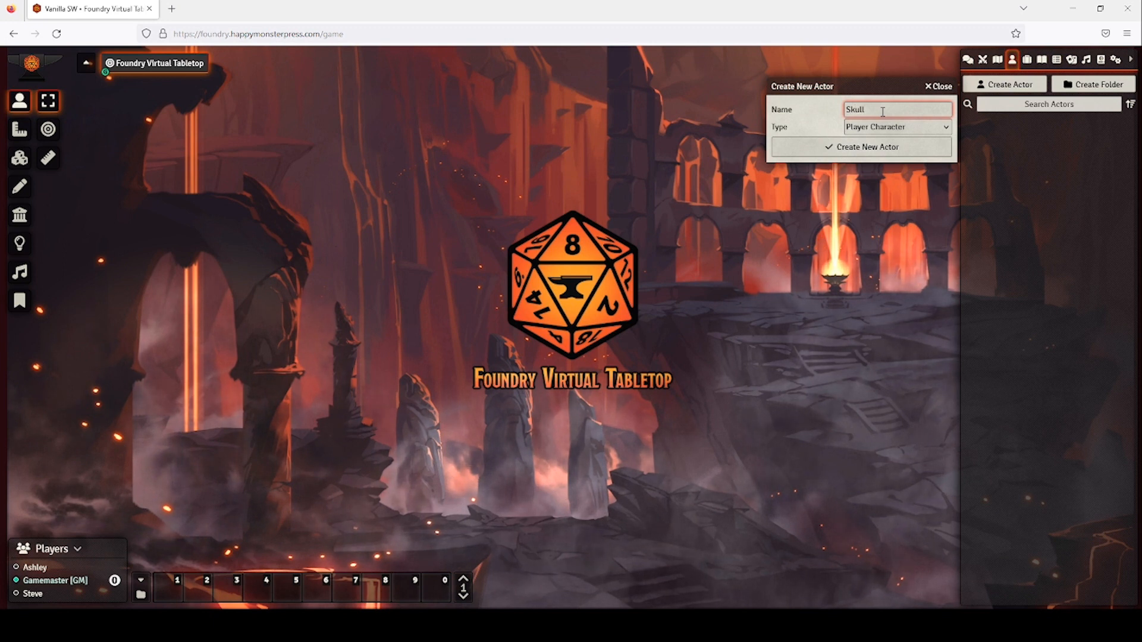
click(882, 147)
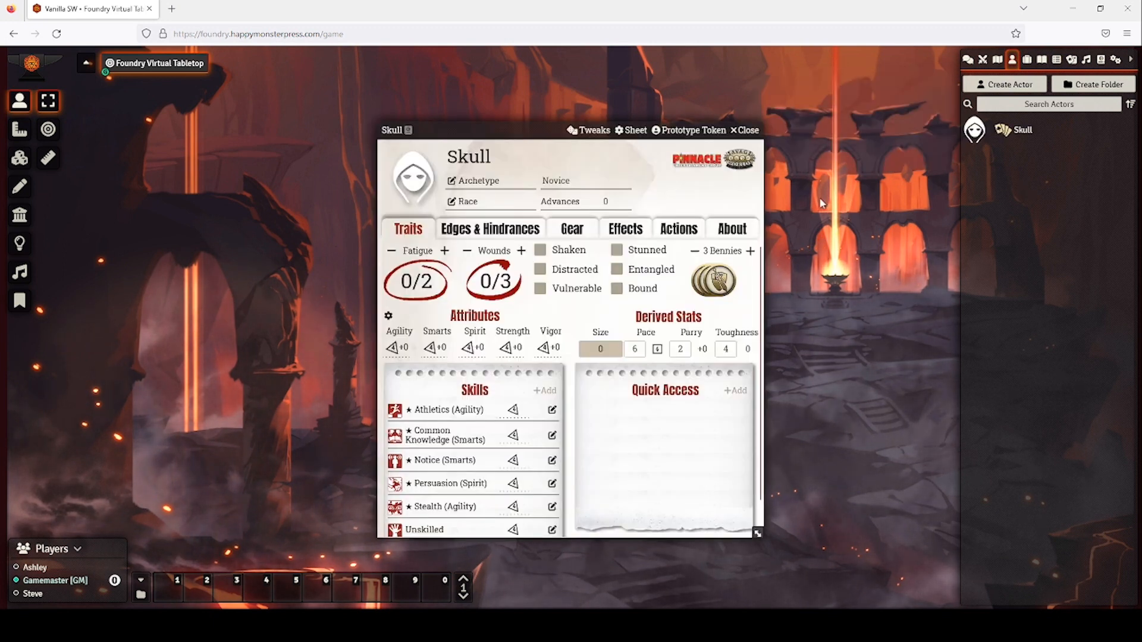
Give Skull a portrait image picked from the Amazon S3 Characters folder.
click(411, 190)
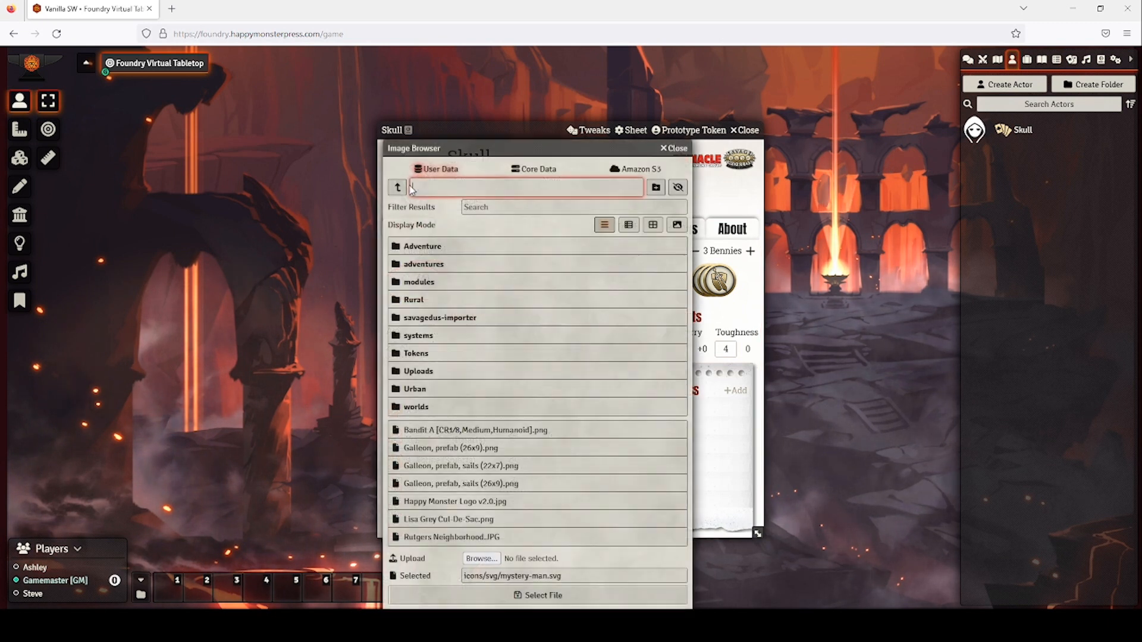
click(640, 168)
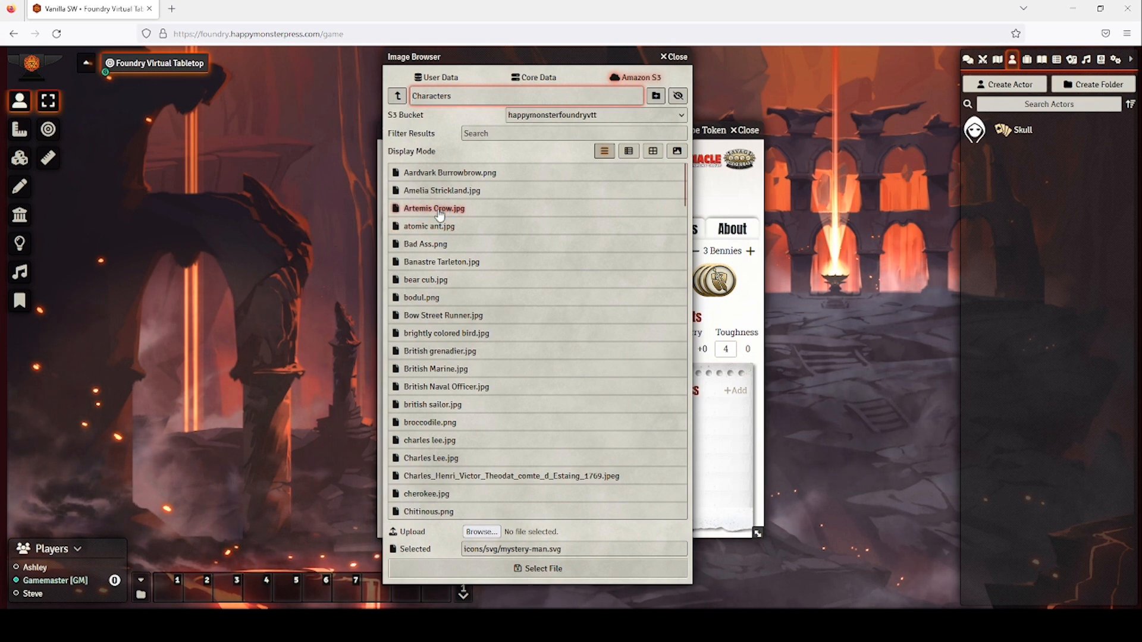
click(448, 78)
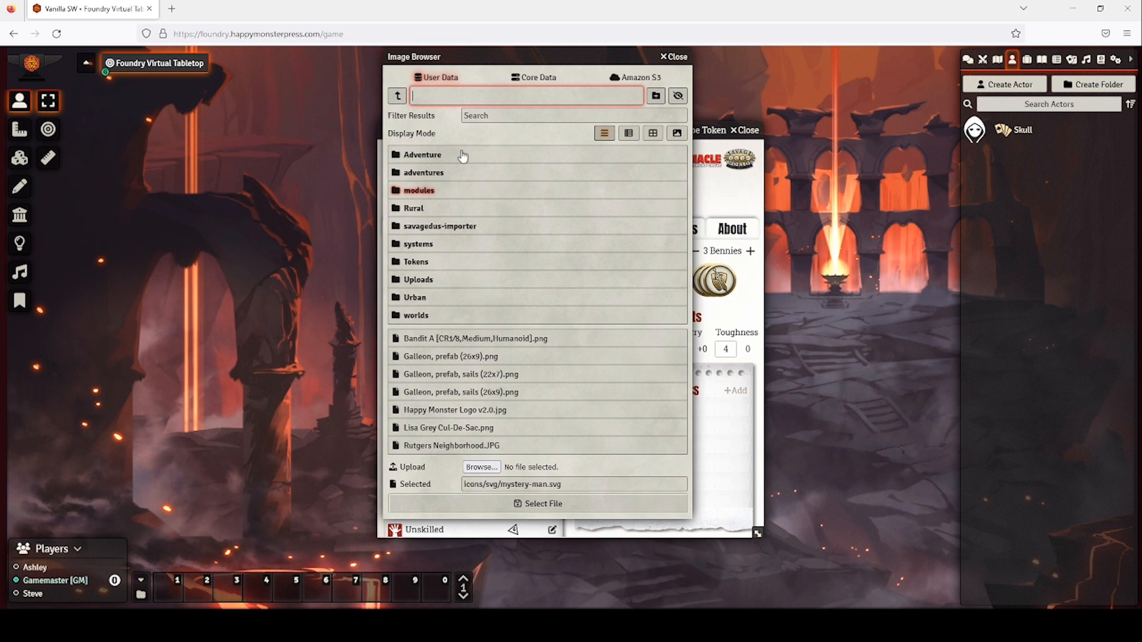
click(547, 83)
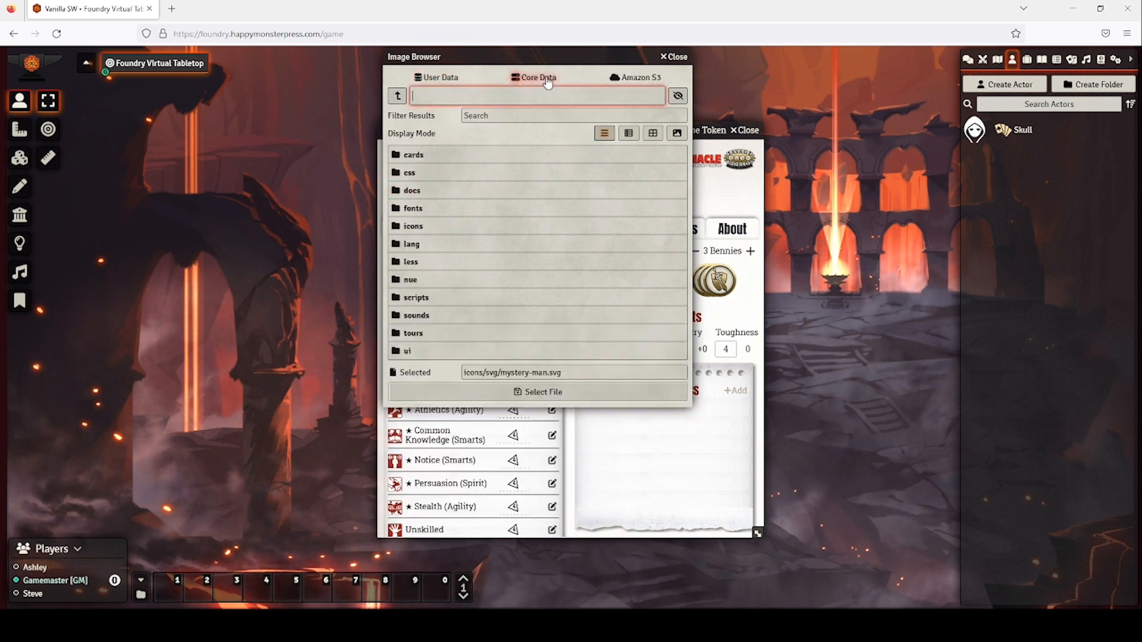
click(441, 79)
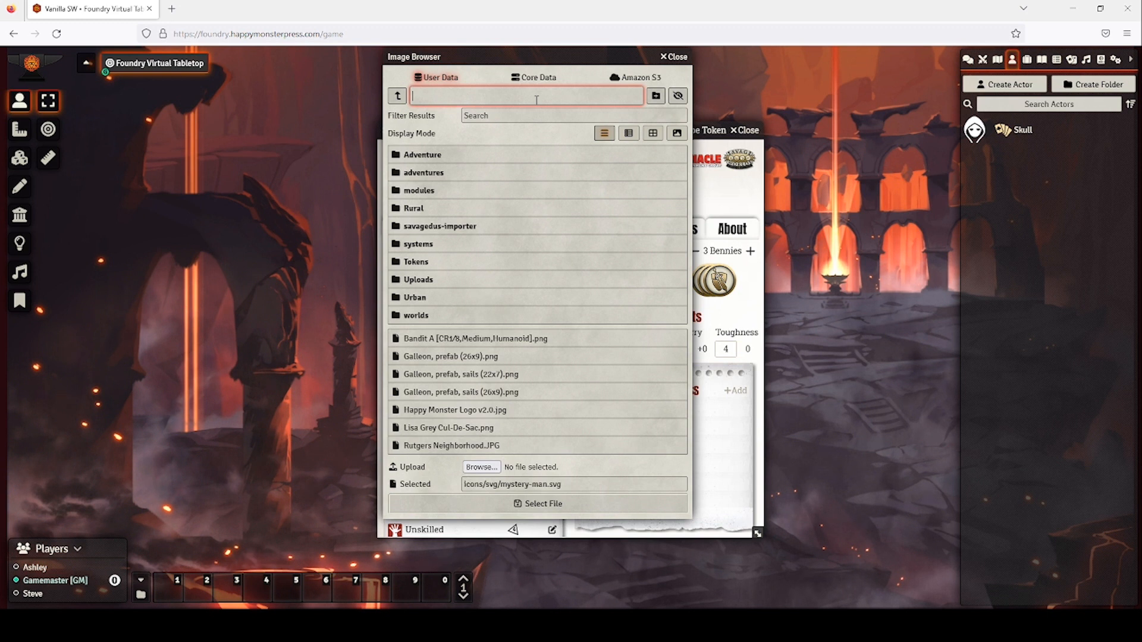
click(627, 86)
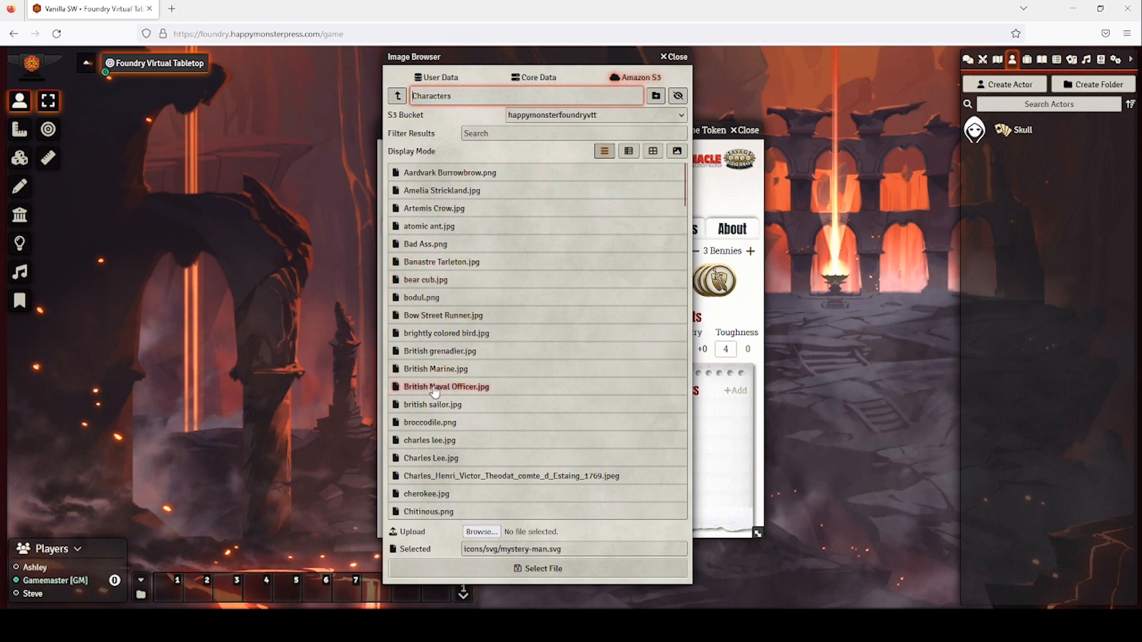
click(440, 458)
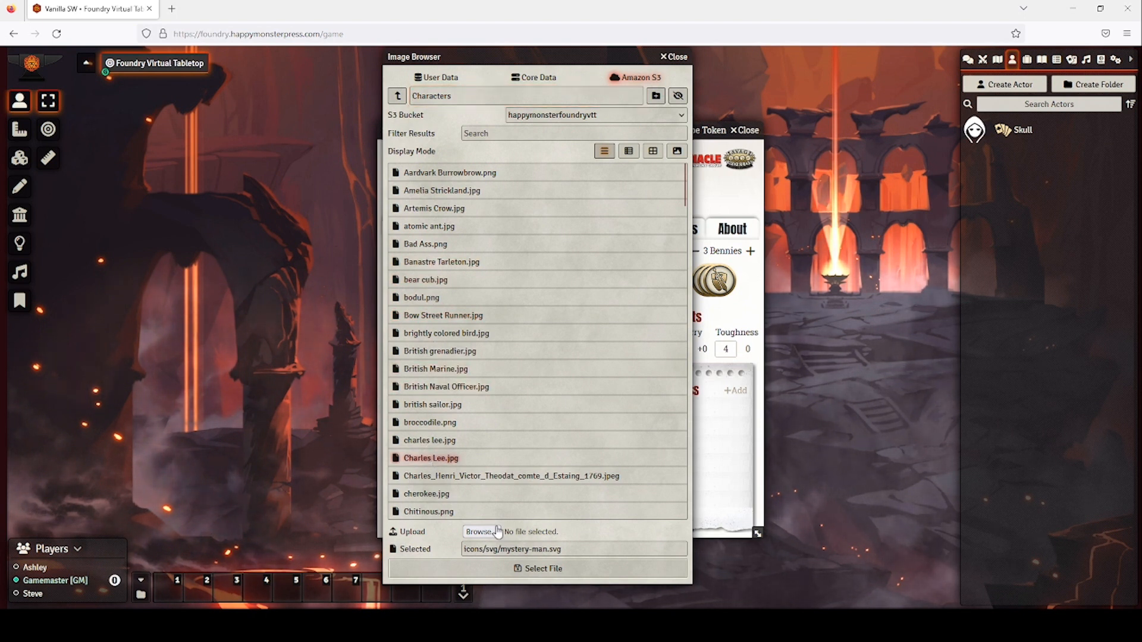
click(524, 570)
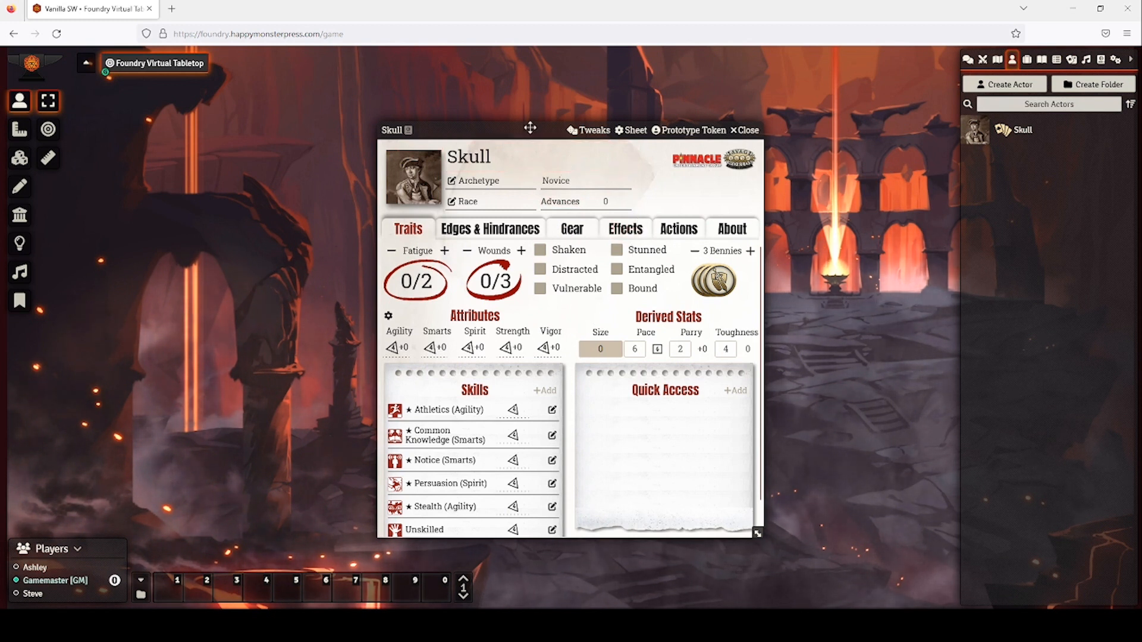
Set Skull's base dice to Agility d8, Smarts d6, Strength d6, Vigor d6 and save.
drag(530, 127, 440, 56)
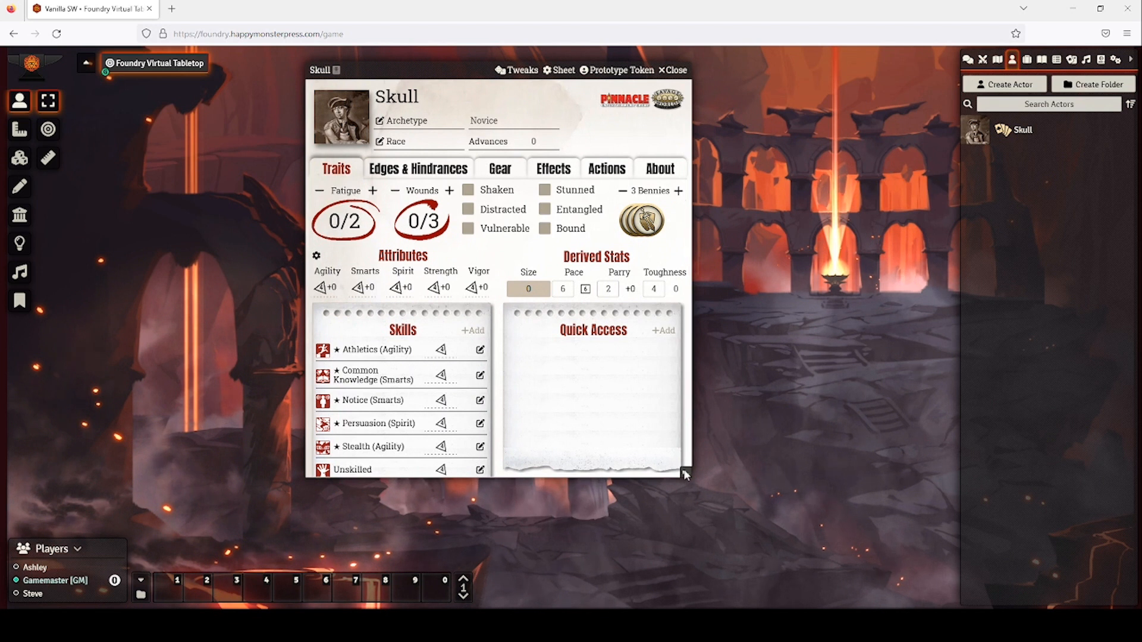
drag(687, 475, 733, 517)
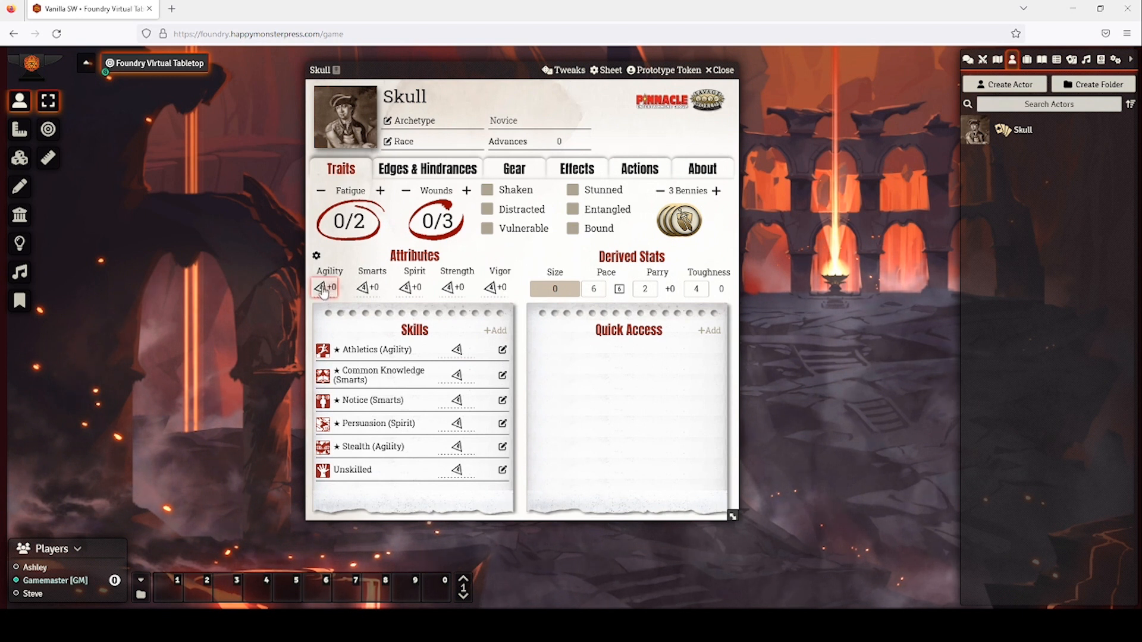
click(315, 256)
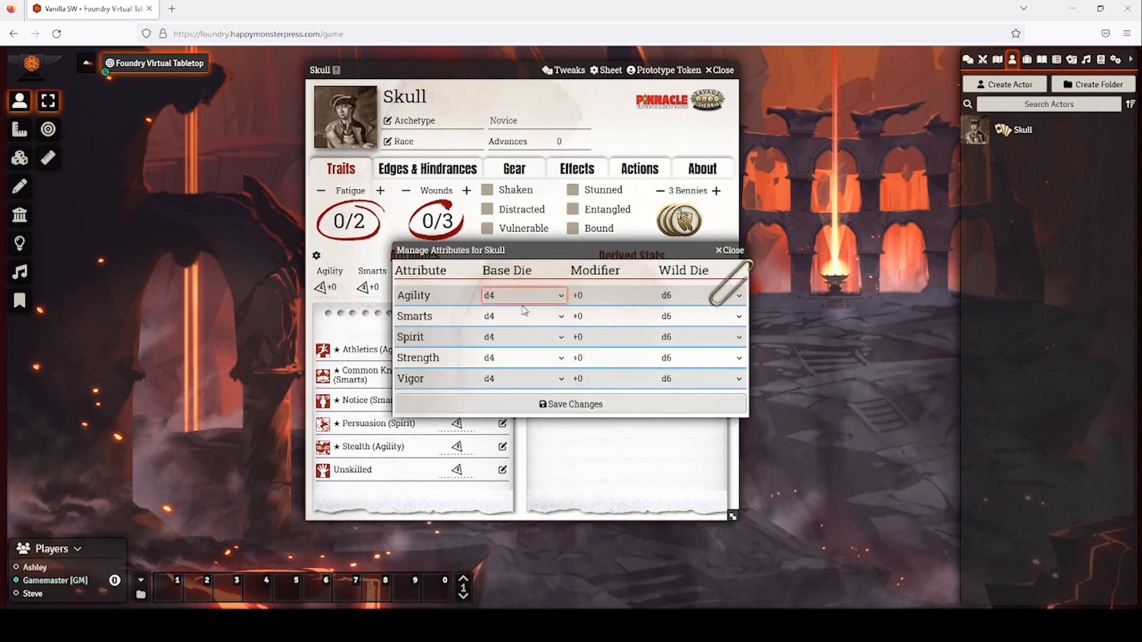
click(516, 335)
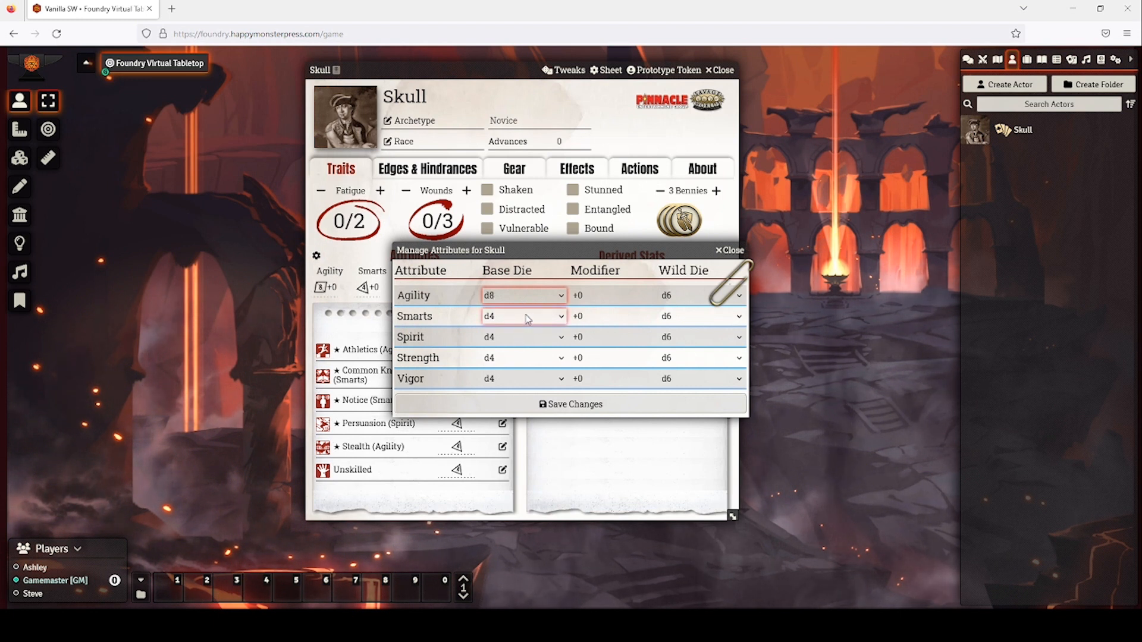
click(526, 318)
click(518, 352)
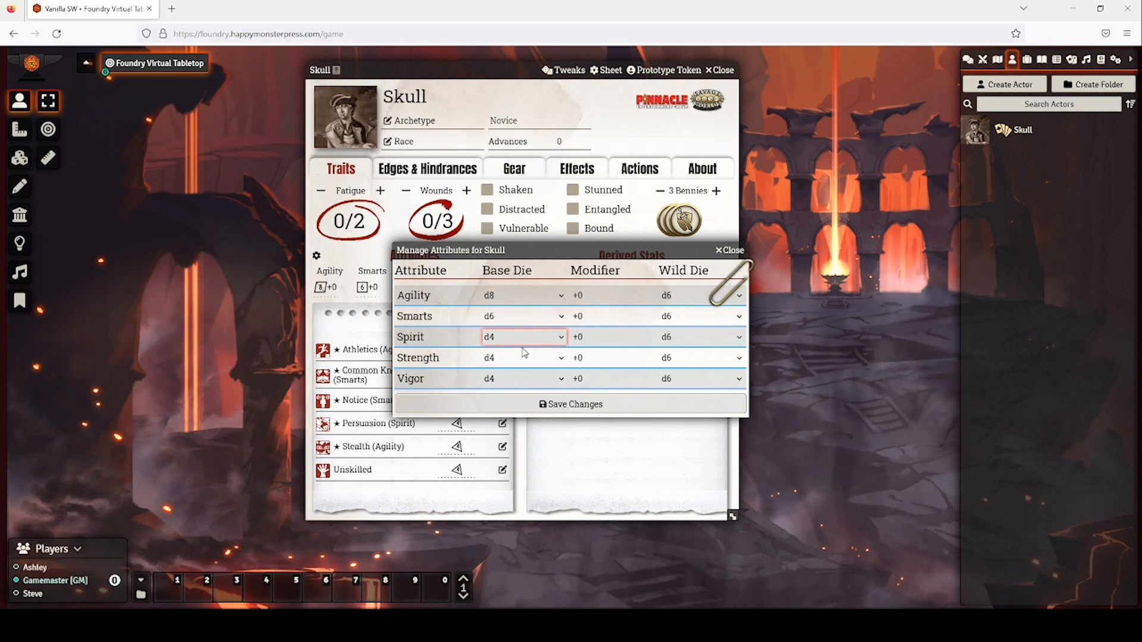
click(512, 392)
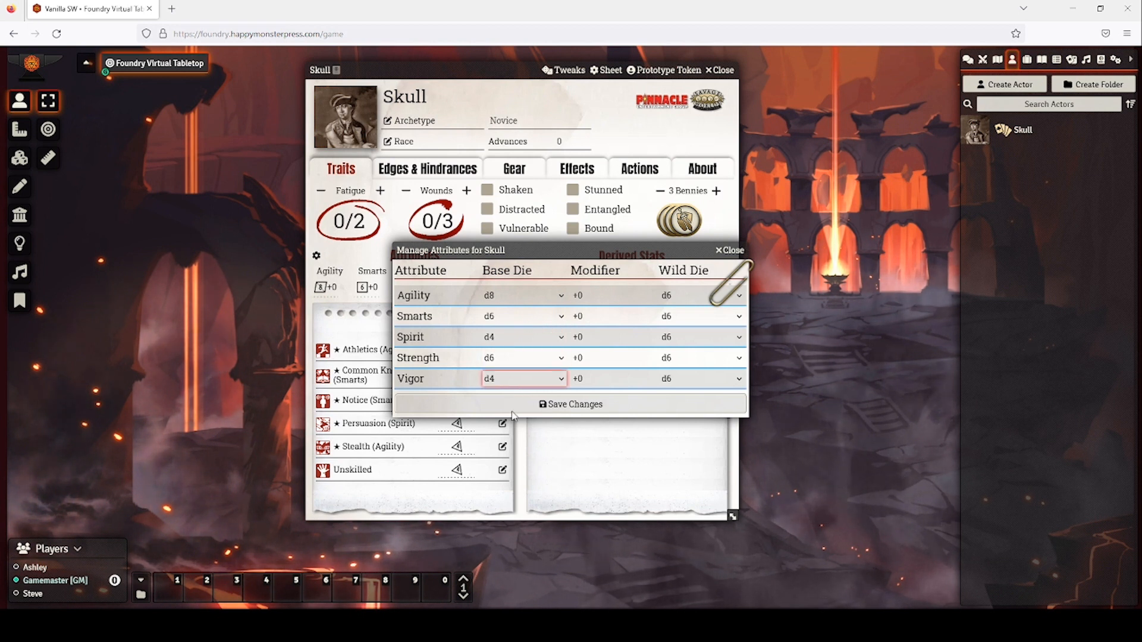
click(517, 408)
click(606, 404)
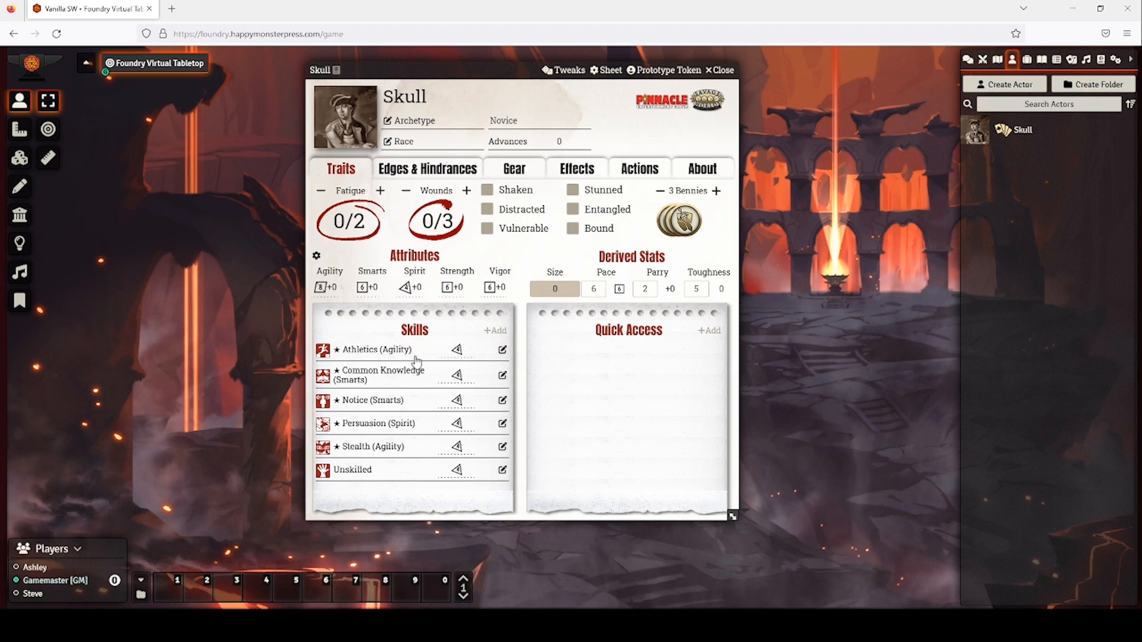
Raise Skull's Athletics to d6 and add a blank New Skill entry.
click(502, 350)
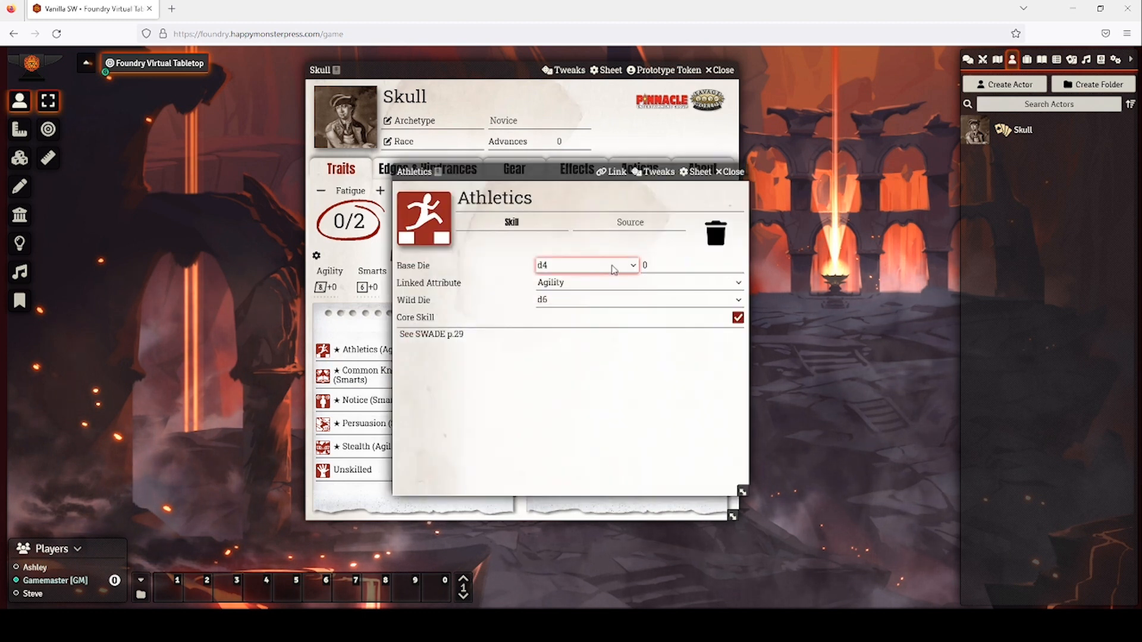
click(582, 309)
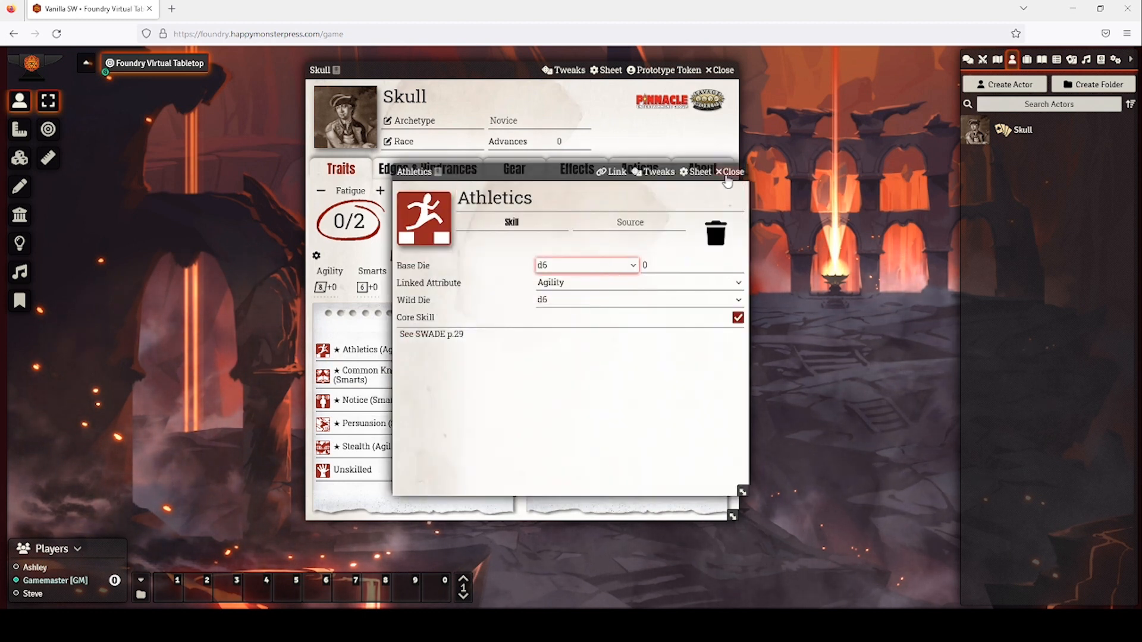
click(728, 173)
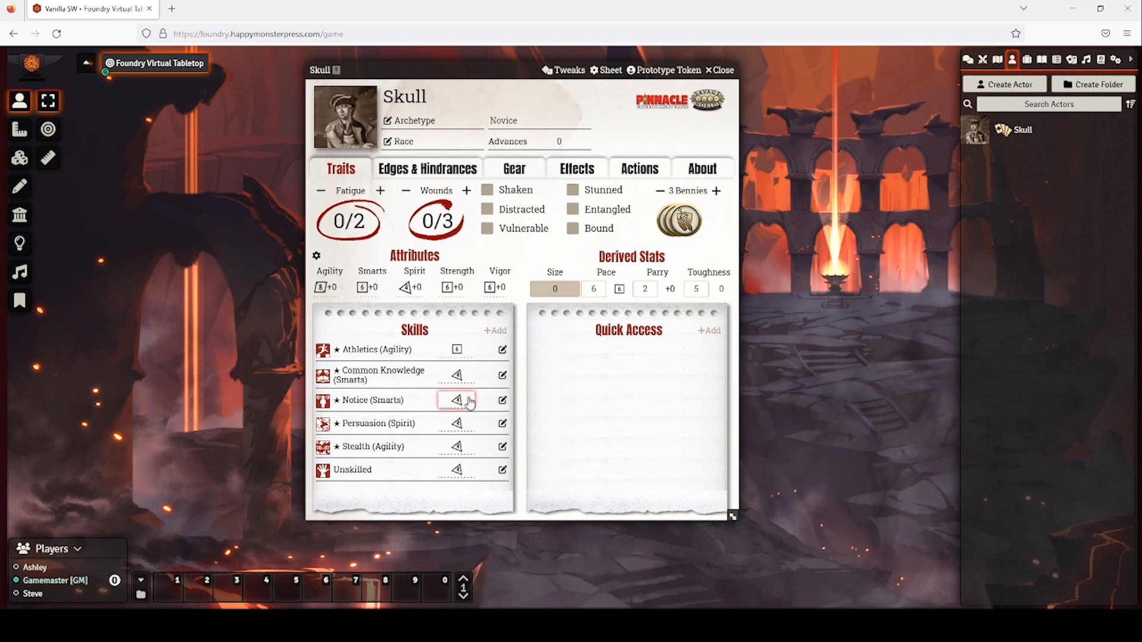
click(489, 332)
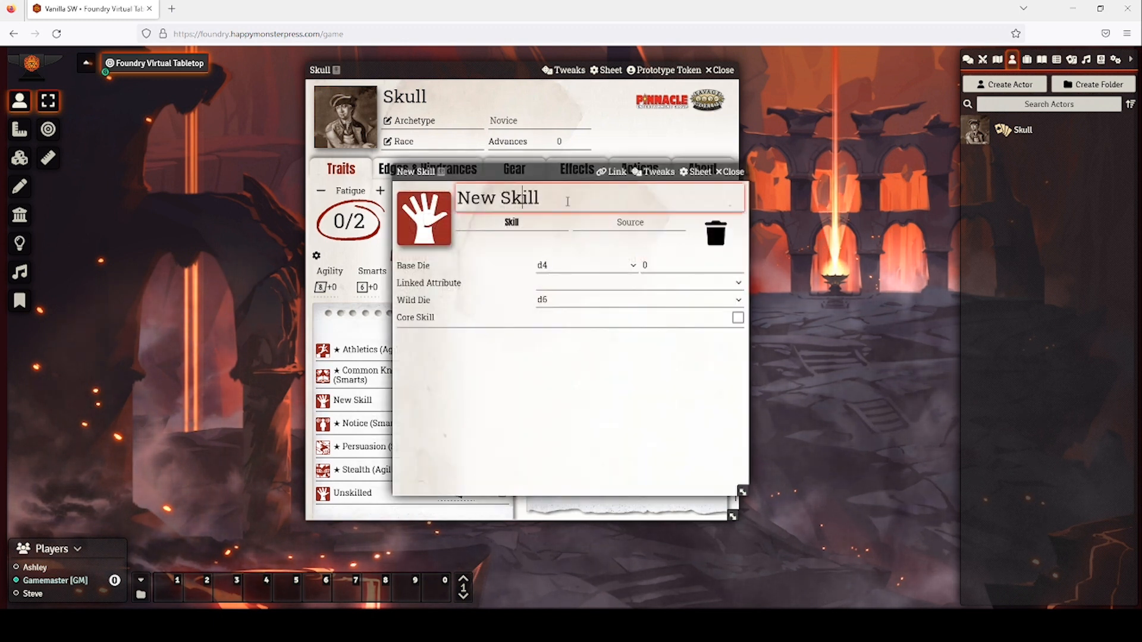
click(729, 172)
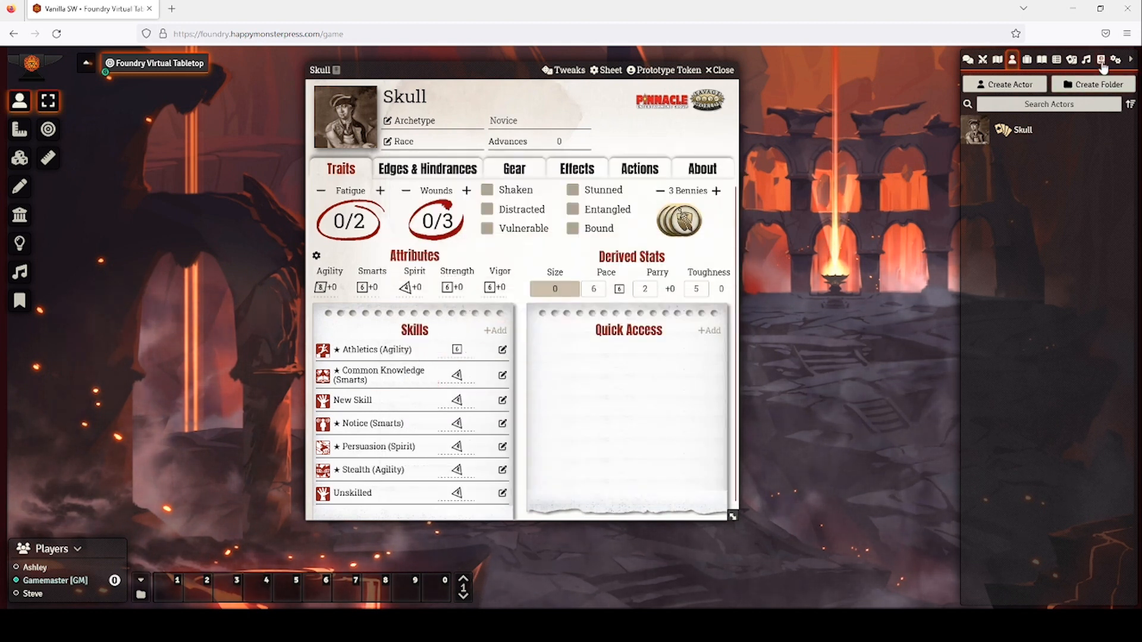
Add the Fighting skill at d8 to Skull from the Basic Skills compendium.
click(1100, 60)
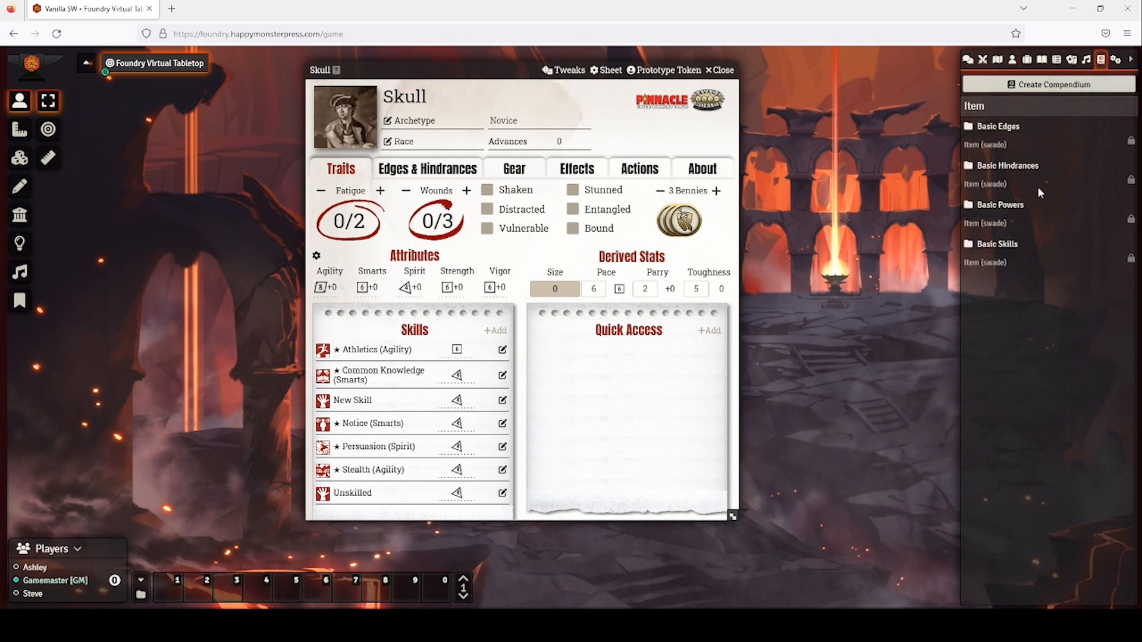
click(1007, 245)
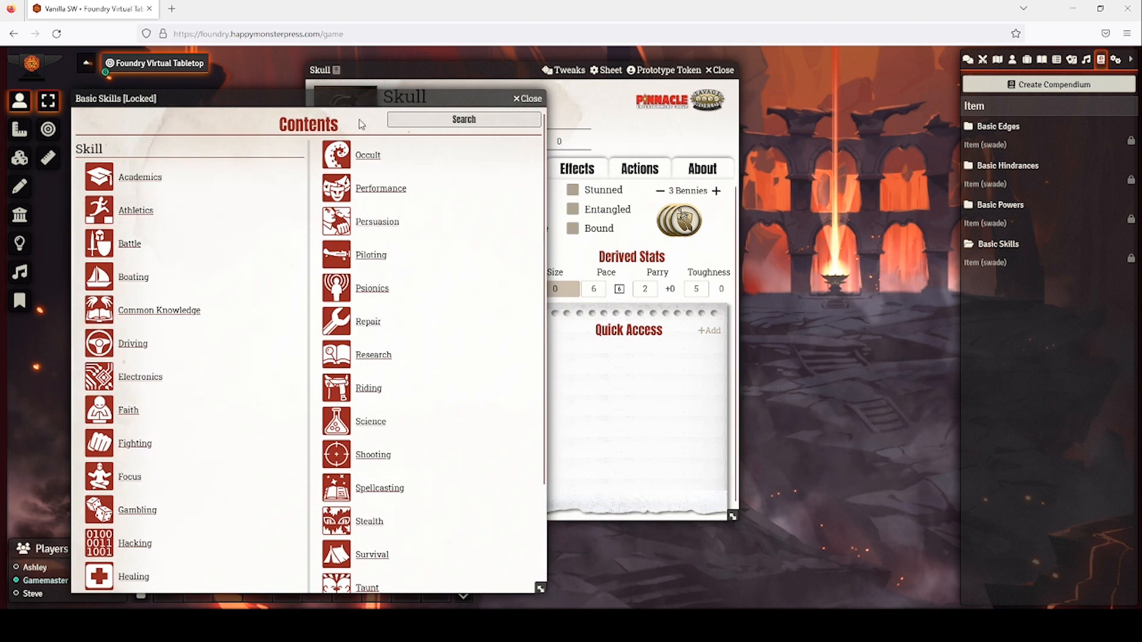
drag(344, 98, 1024, 85)
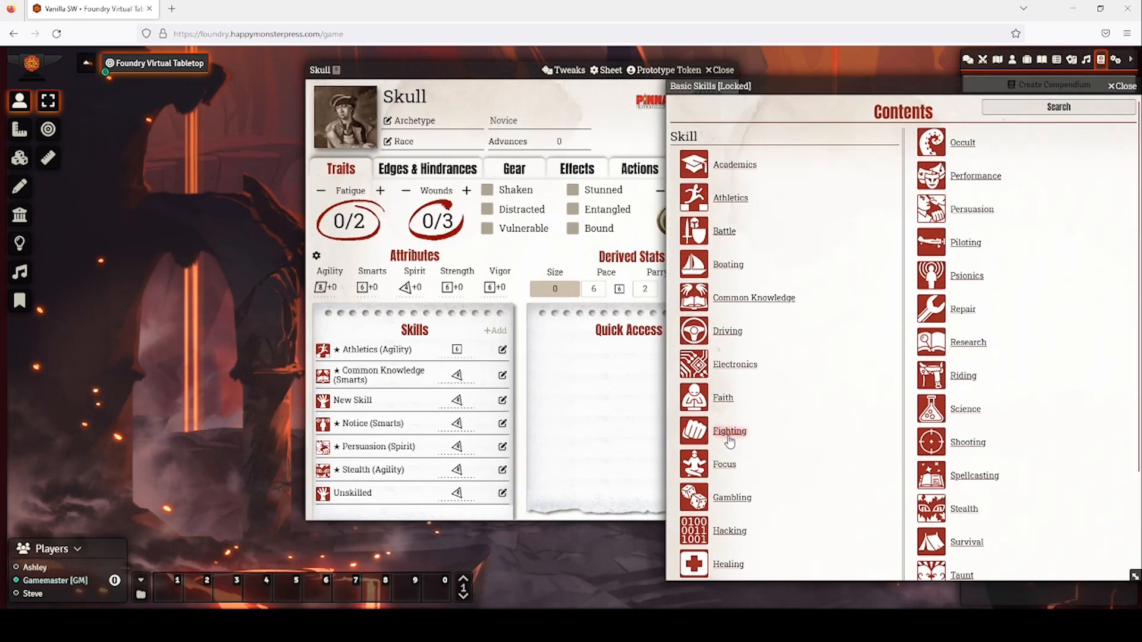
drag(430, 409, 450, 417)
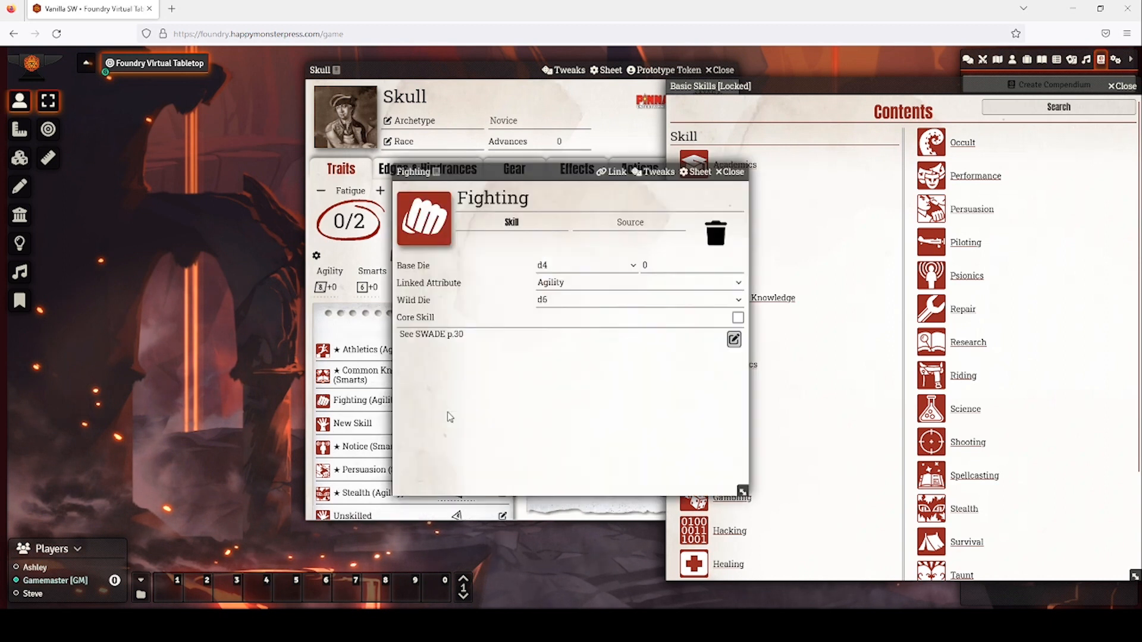
click(631, 269)
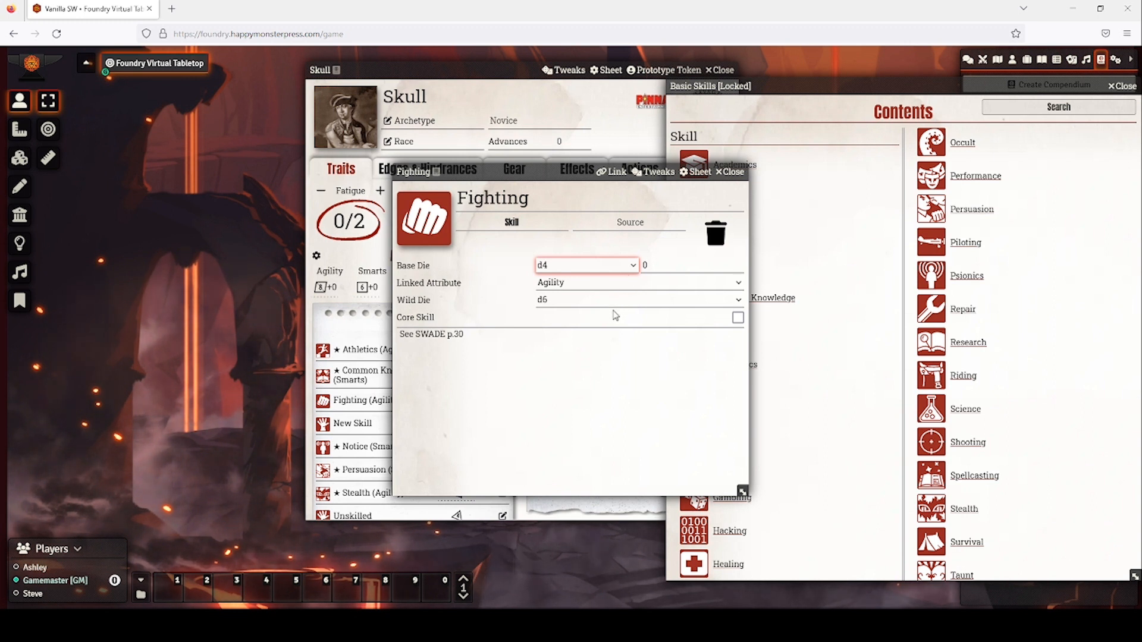
click(730, 172)
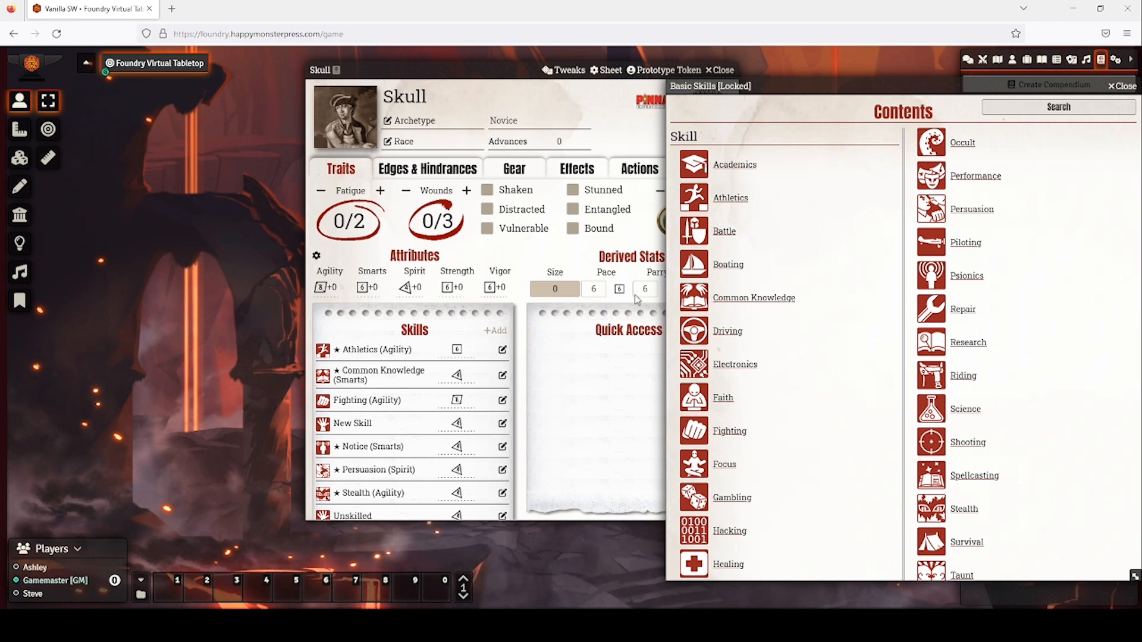
Delete the blank New Skill entry and add Repair at d8.
click(503, 423)
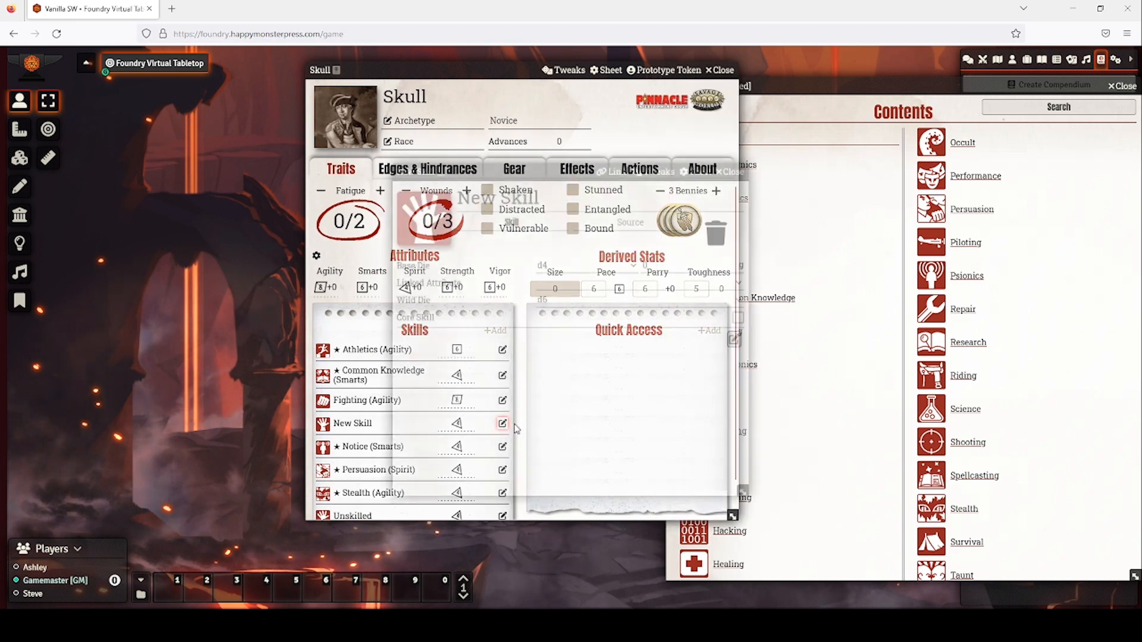
click(713, 238)
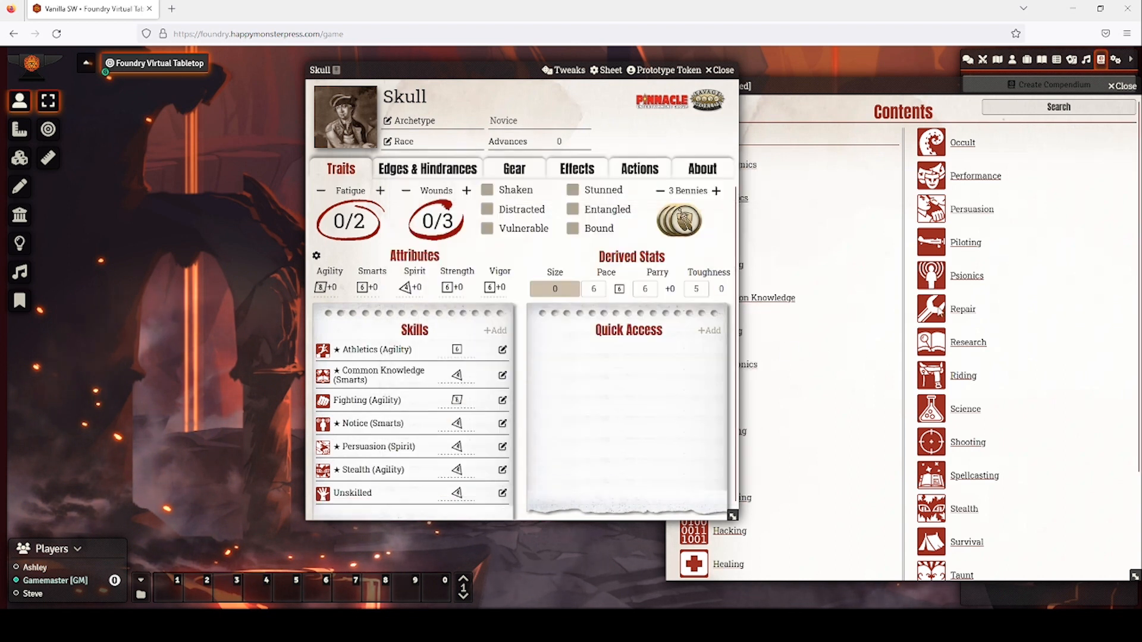
drag(714, 375, 436, 412)
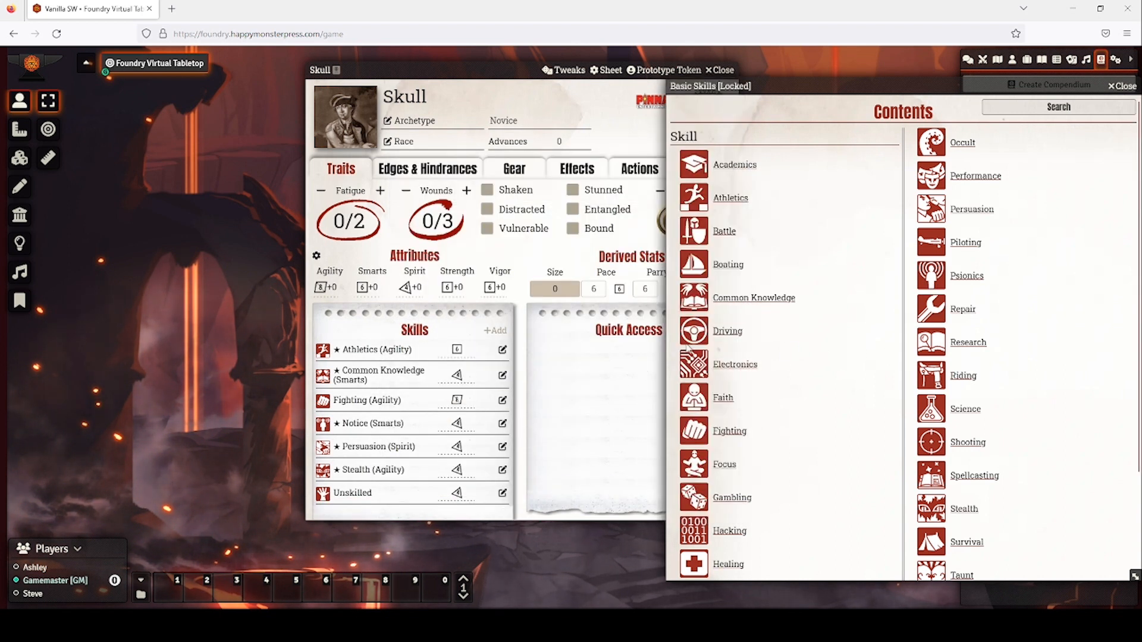
click(570, 265)
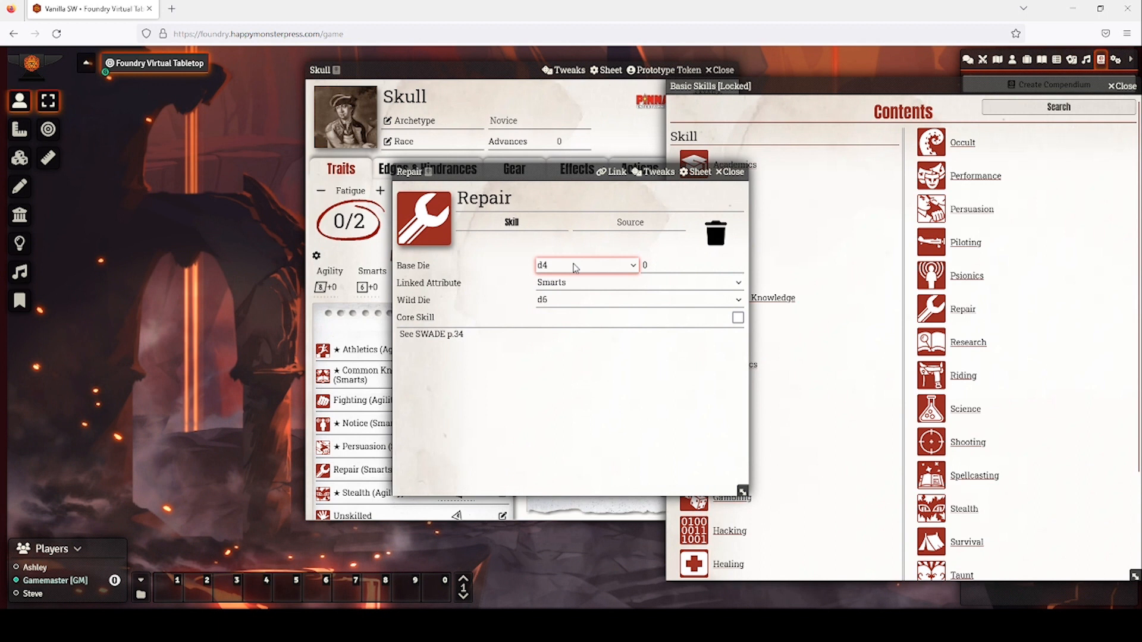
click(573, 313)
click(728, 172)
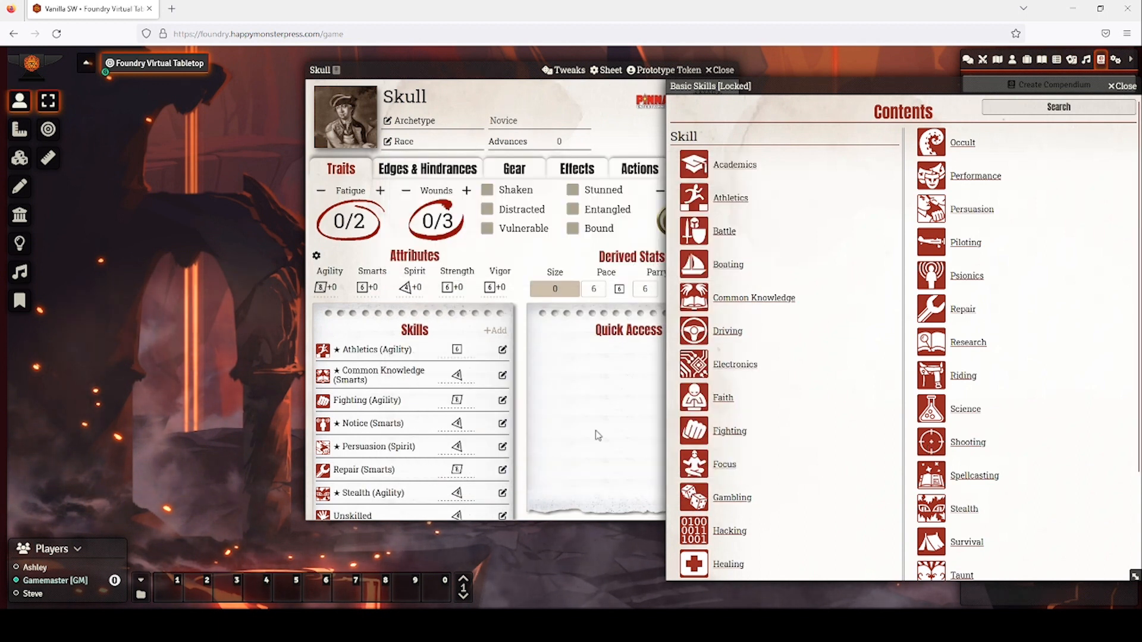
Add Shooting at d8 and close the Basic Skills compendium.
drag(595, 431, 596, 429)
click(633, 265)
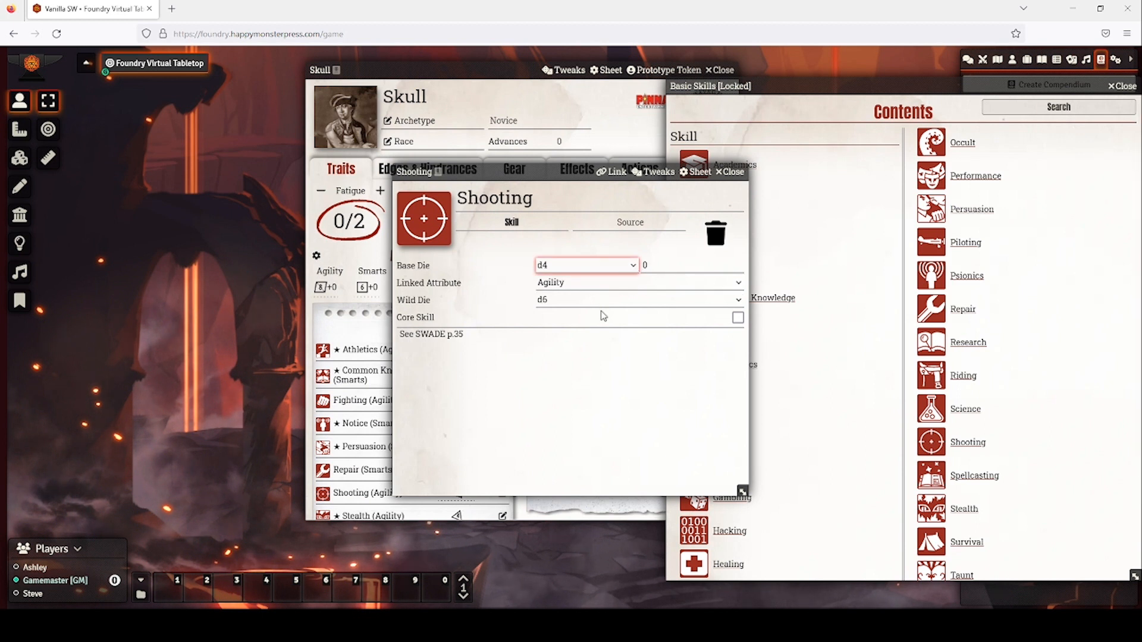
click(730, 172)
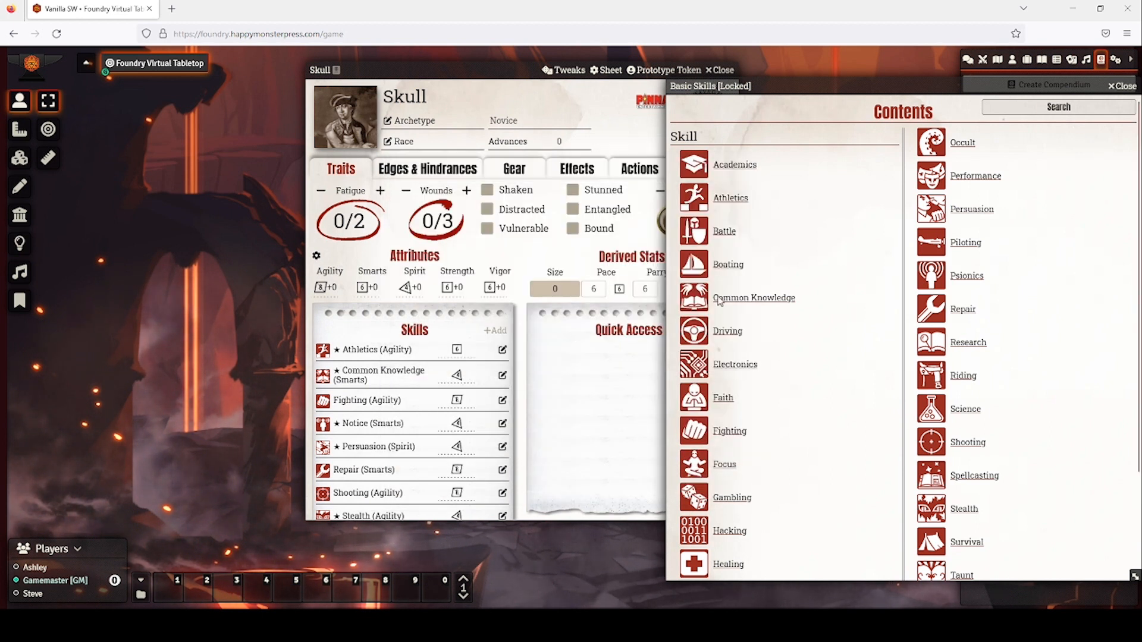
click(1123, 85)
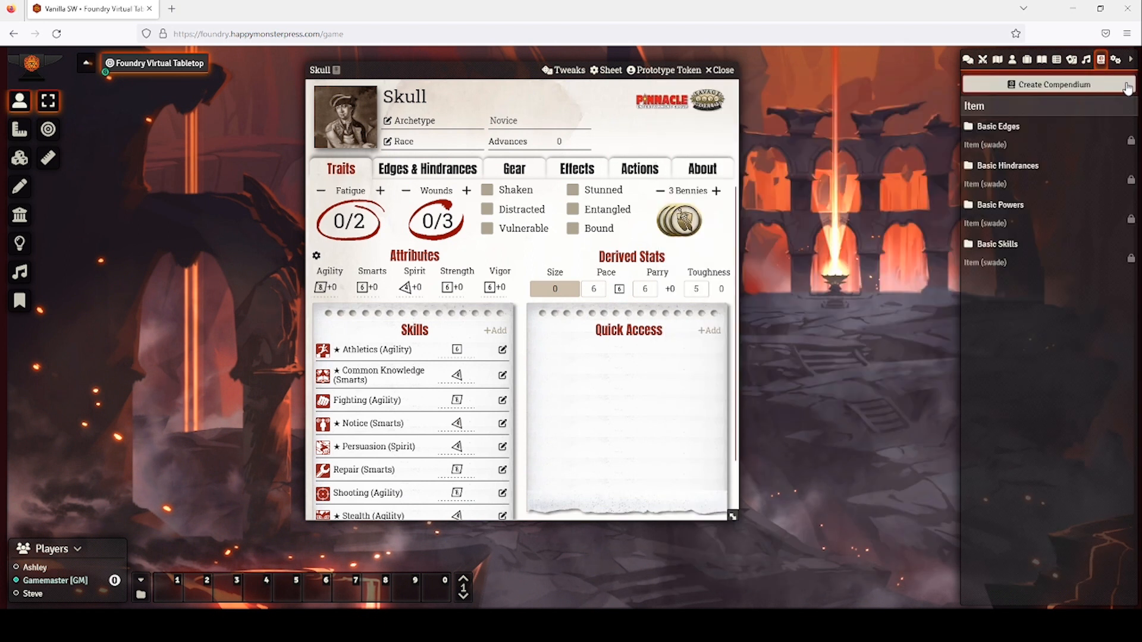
Add the Block edge to Skull from the Basic Edges compendium.
click(436, 168)
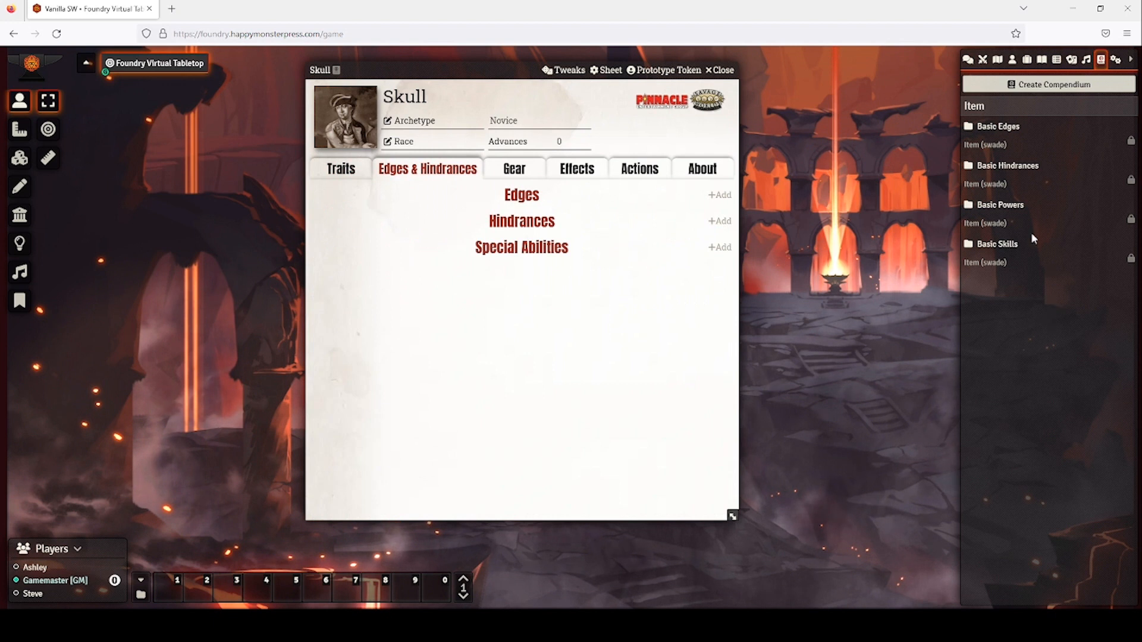
click(1003, 133)
drag(485, 97, 1115, 97)
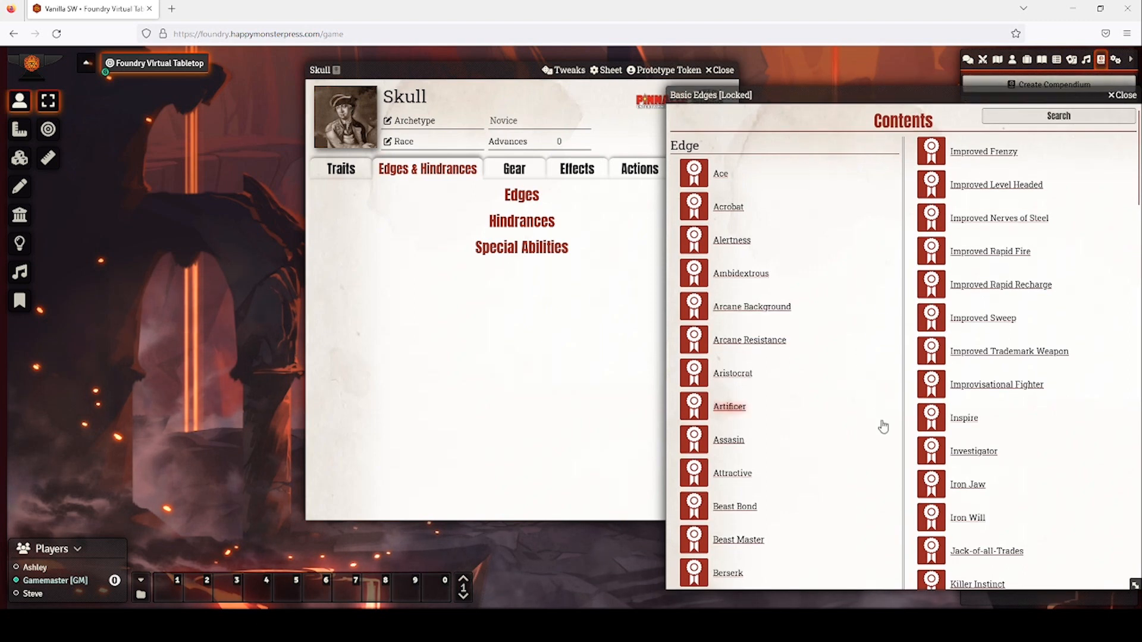
scroll(812, 412, down, 3)
drag(726, 407, 423, 285)
Mark Block as a favourite and confirm it appears on the traits page.
click(345, 170)
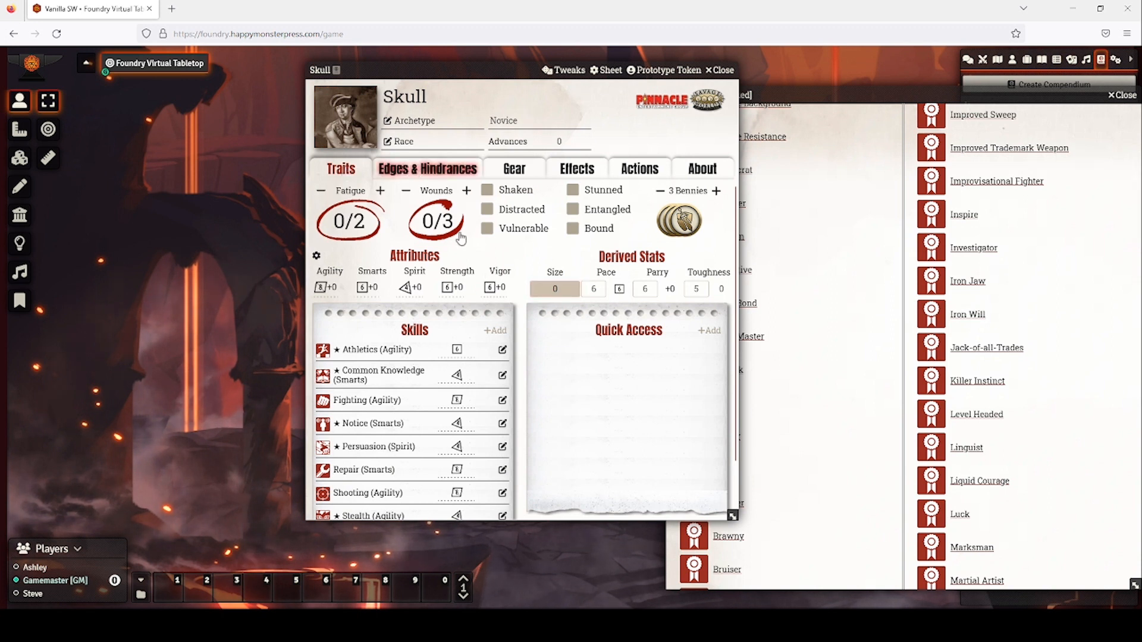
click(413, 172)
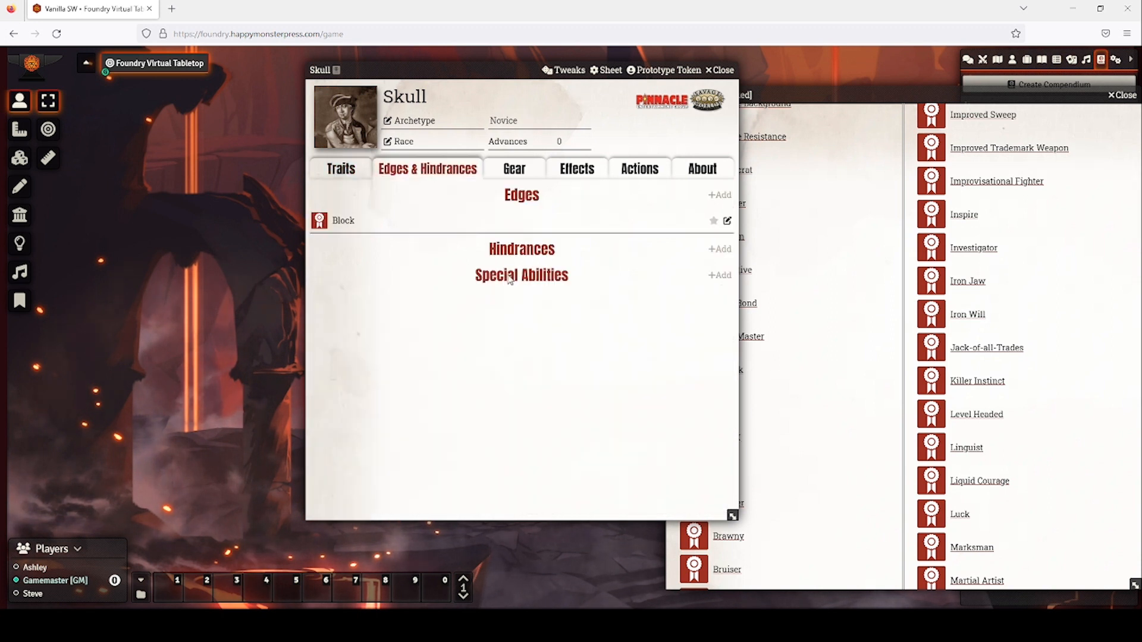
click(714, 220)
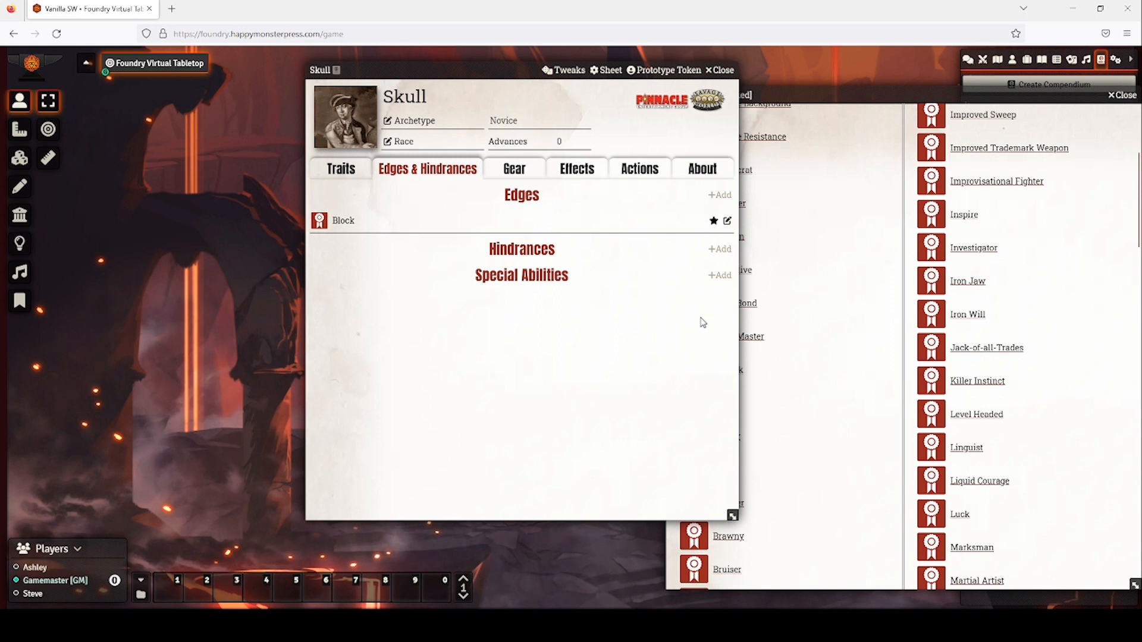
click(345, 173)
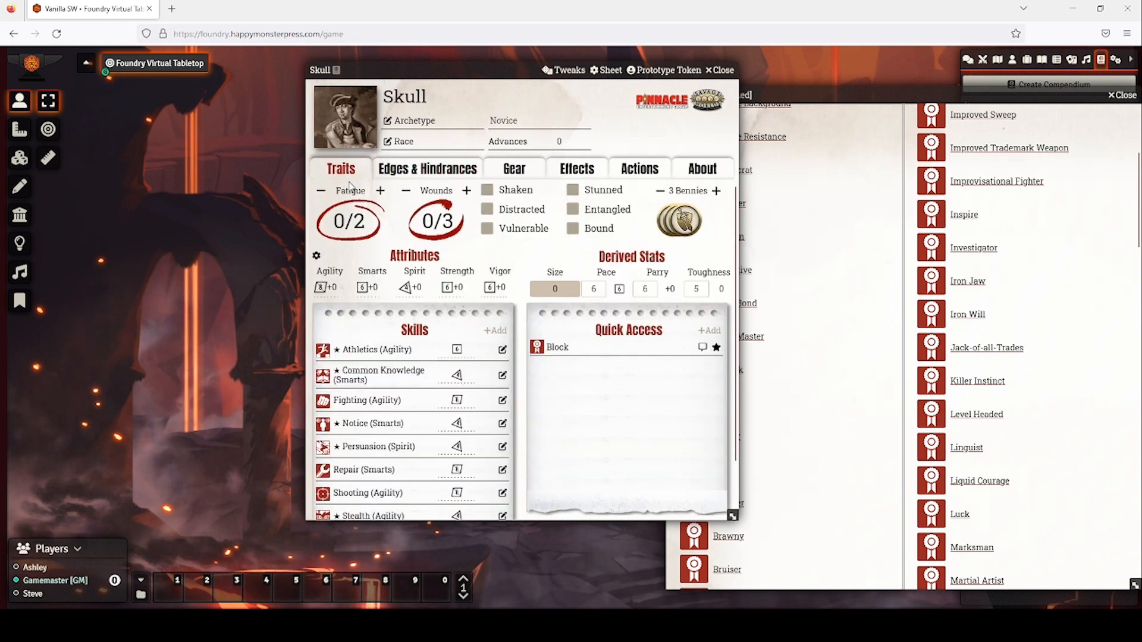
click(441, 178)
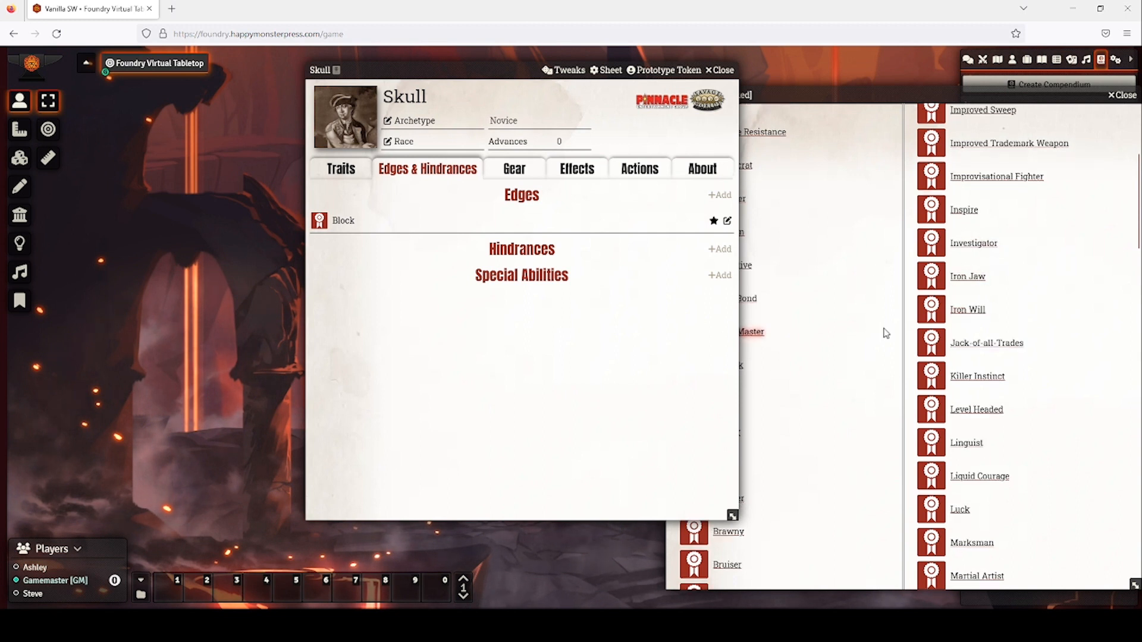
Add the Martial Artist edge and close the Basic Edges compendium.
scroll(884, 332, down, 3)
scroll(884, 334, down, 1)
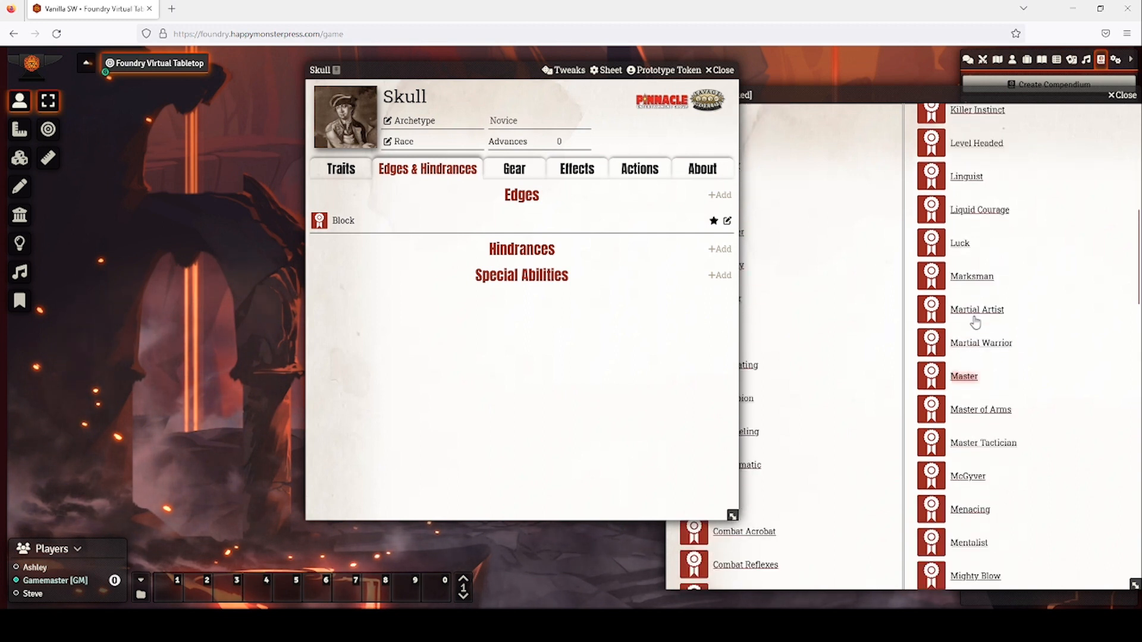
drag(973, 314, 440, 280)
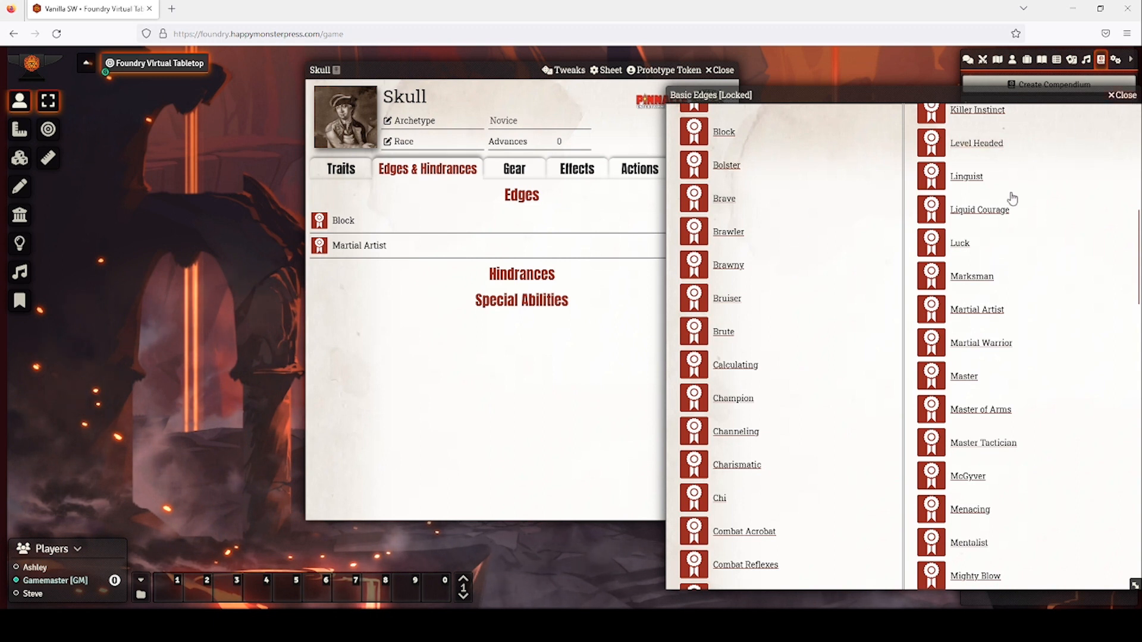
key(Escape)
Drag Mean, Arrogant and Secret from Basic Hindrances onto Skull, then close the compendium.
click(1009, 166)
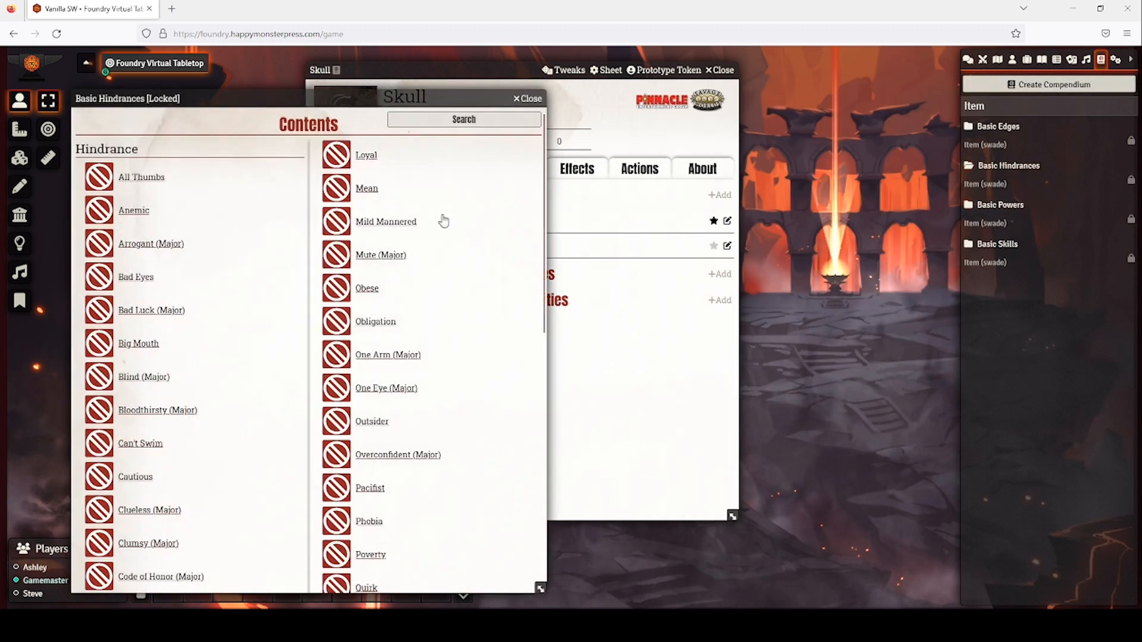
drag(360, 198, 573, 329)
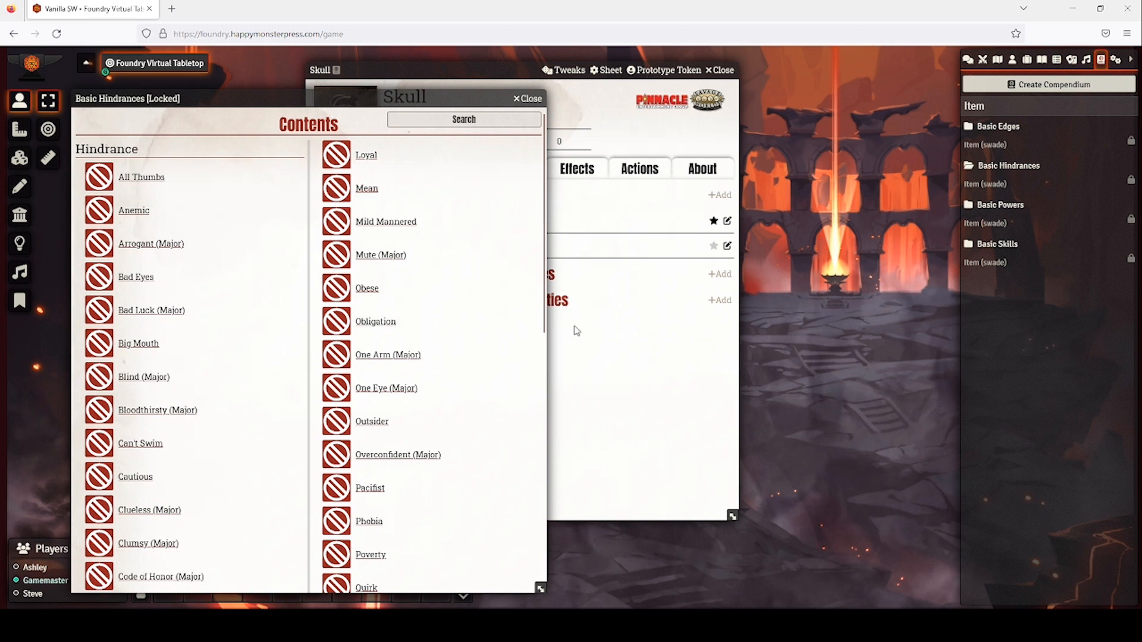
drag(148, 252, 654, 372)
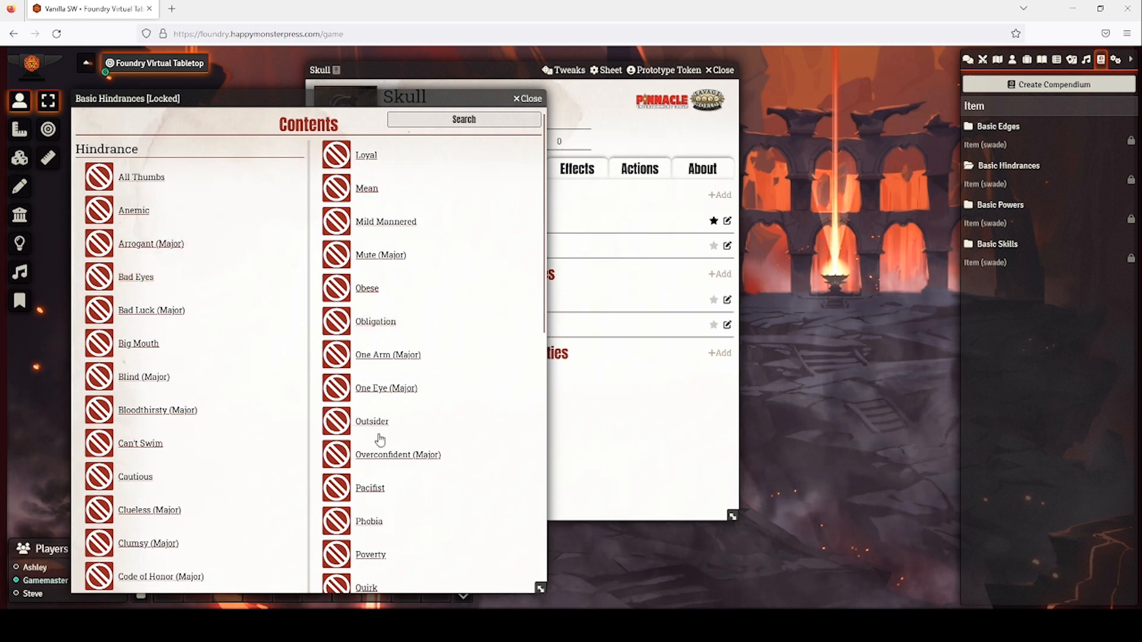
scroll(386, 443, down, 2)
scroll(396, 444, down, 2)
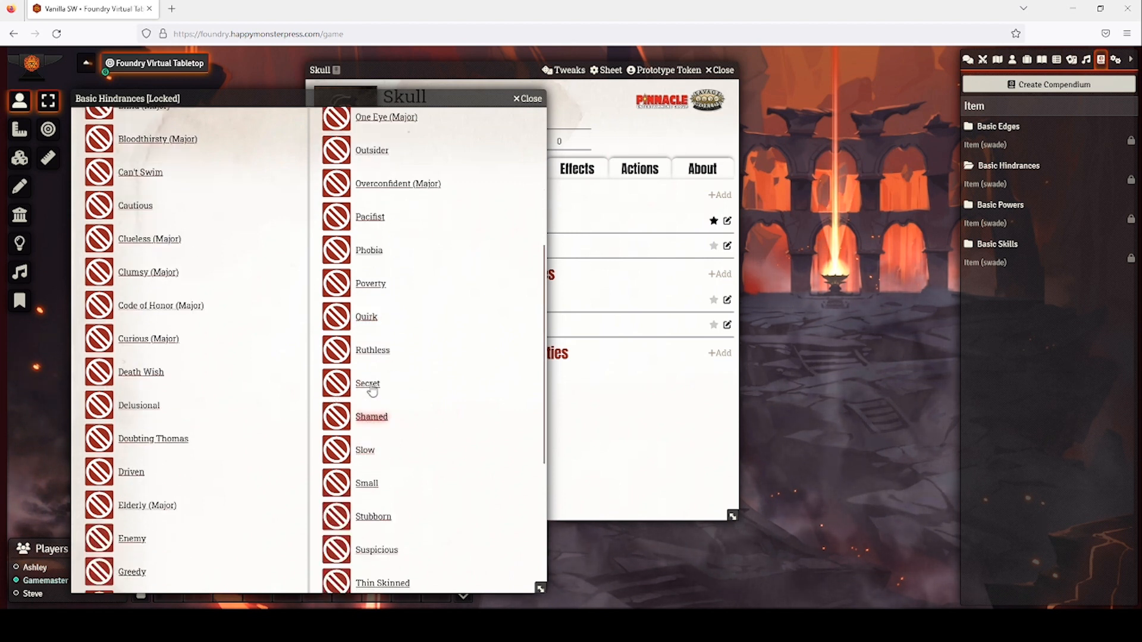
drag(368, 384, 652, 400)
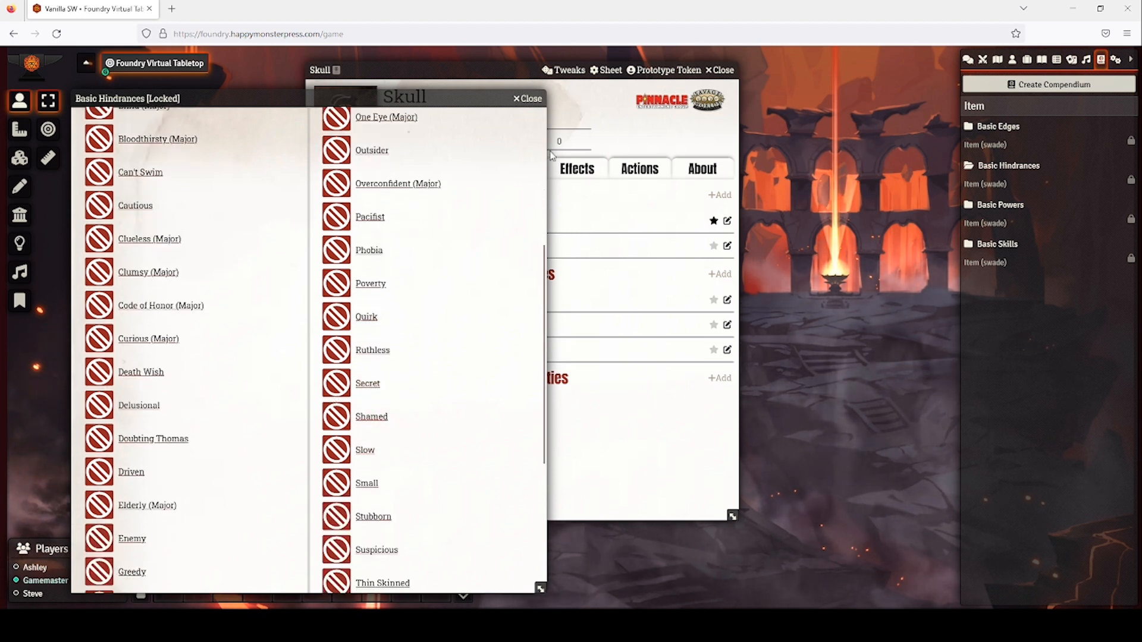
click(530, 98)
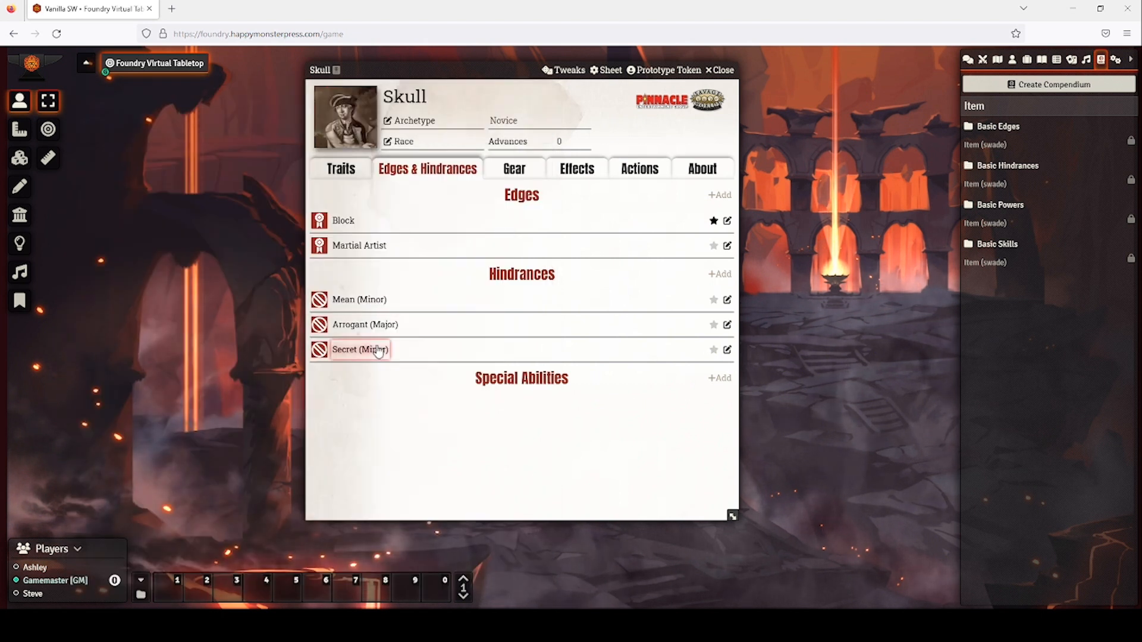
Toggle Secret's Major Hindrance on and back off, leaving it Minor.
click(727, 349)
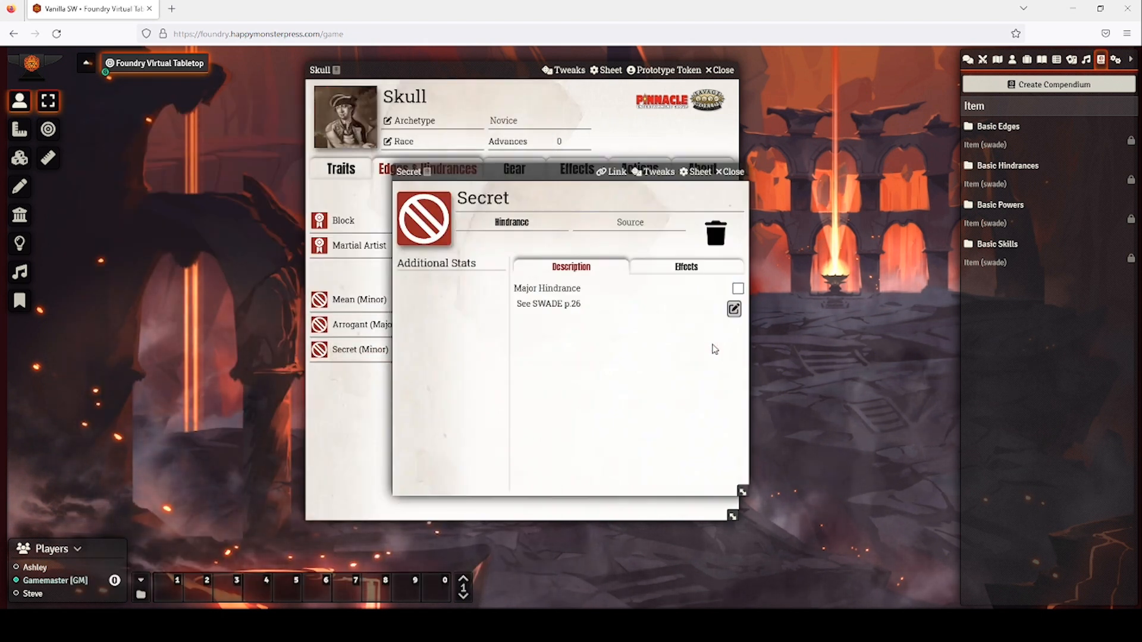
click(737, 289)
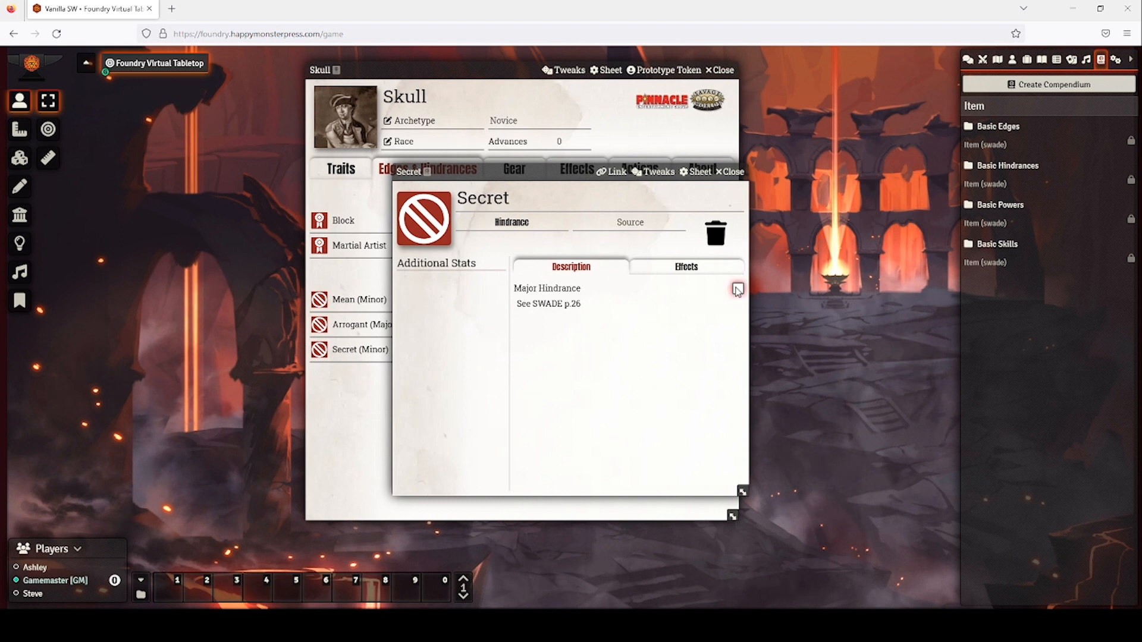
click(737, 288)
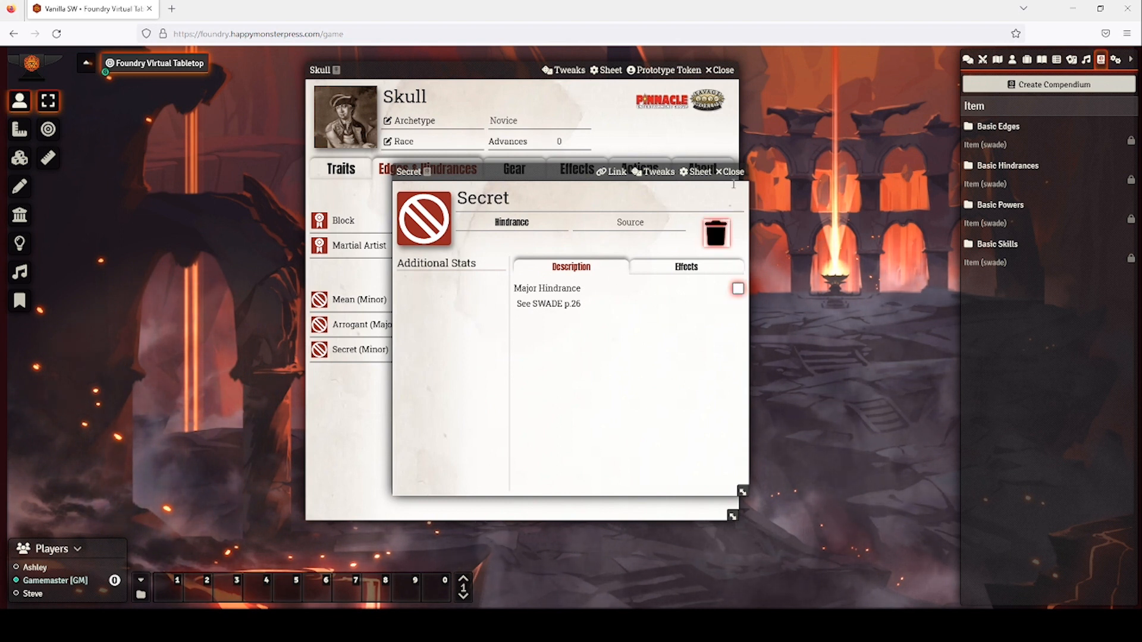
click(730, 172)
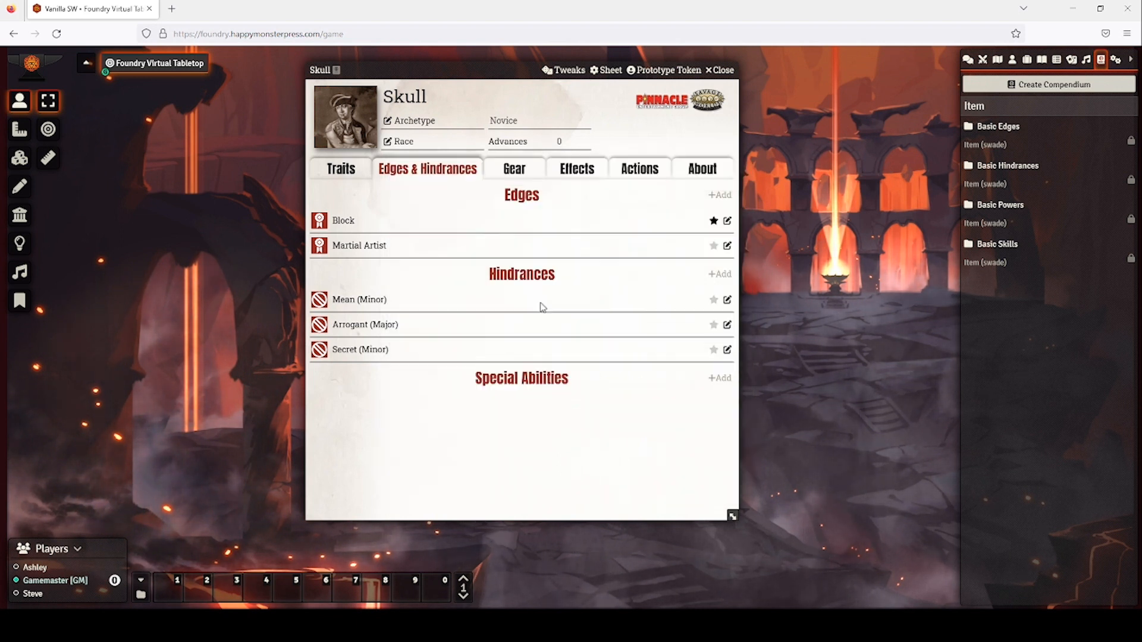
Star Martial Artist, Mean, Arrogant and Secret as favourites and check them in Quick Access.
click(713, 246)
click(713, 300)
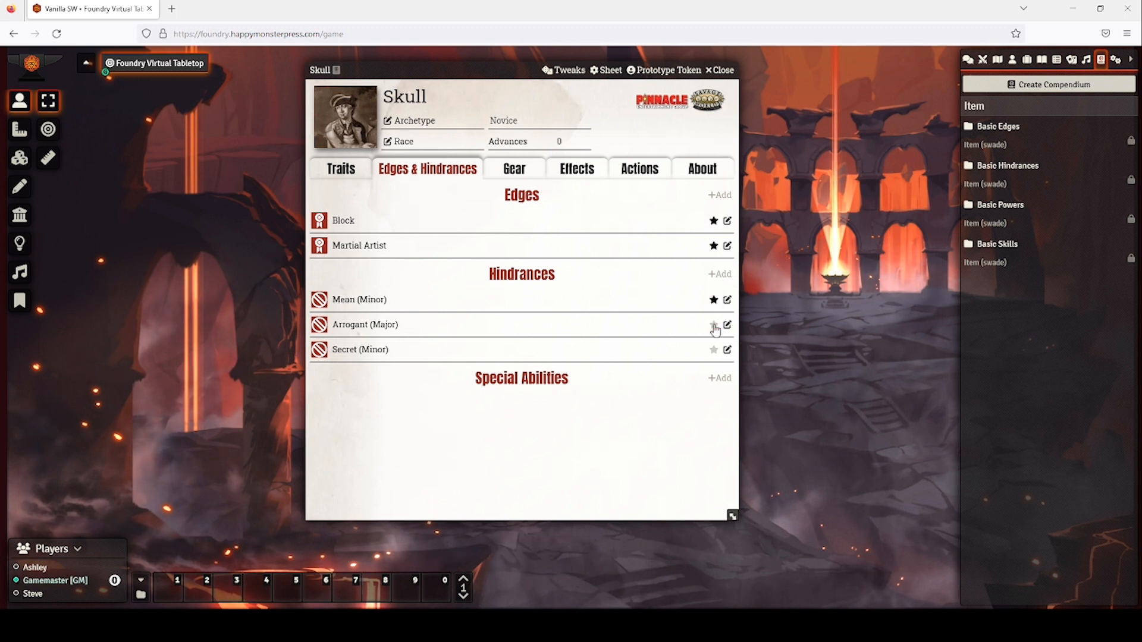
click(713, 324)
click(713, 350)
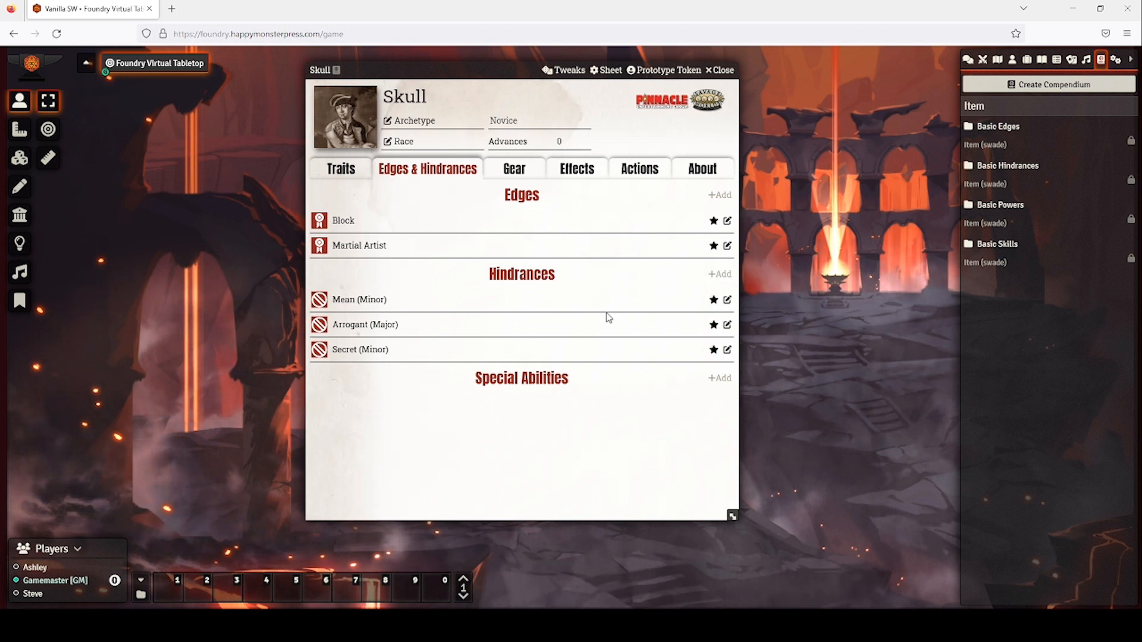
click(350, 177)
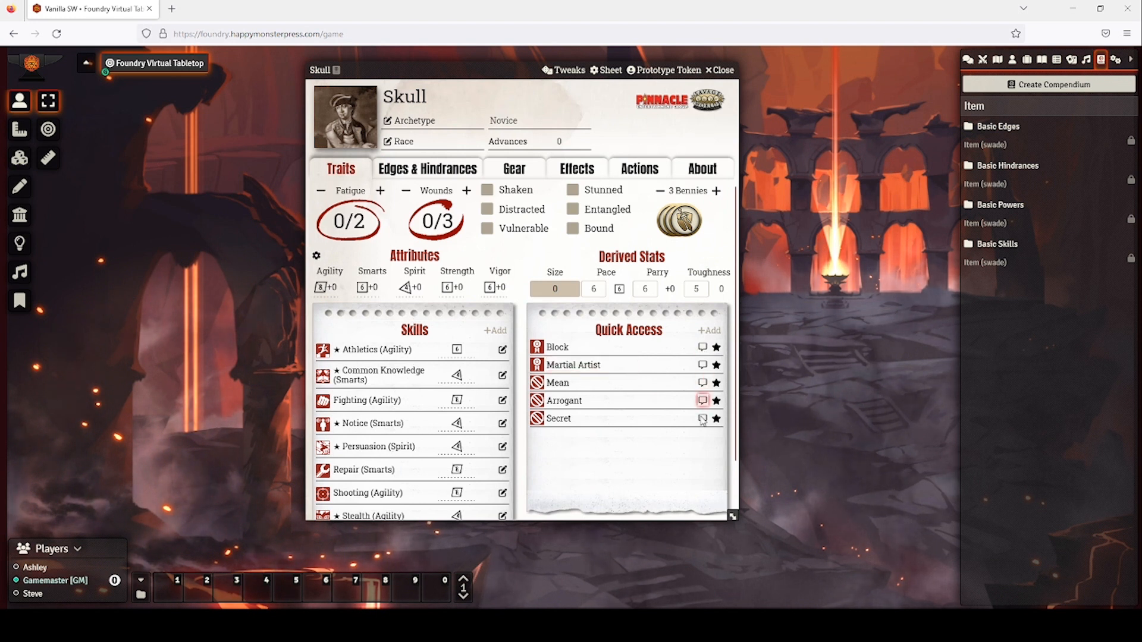
click(439, 173)
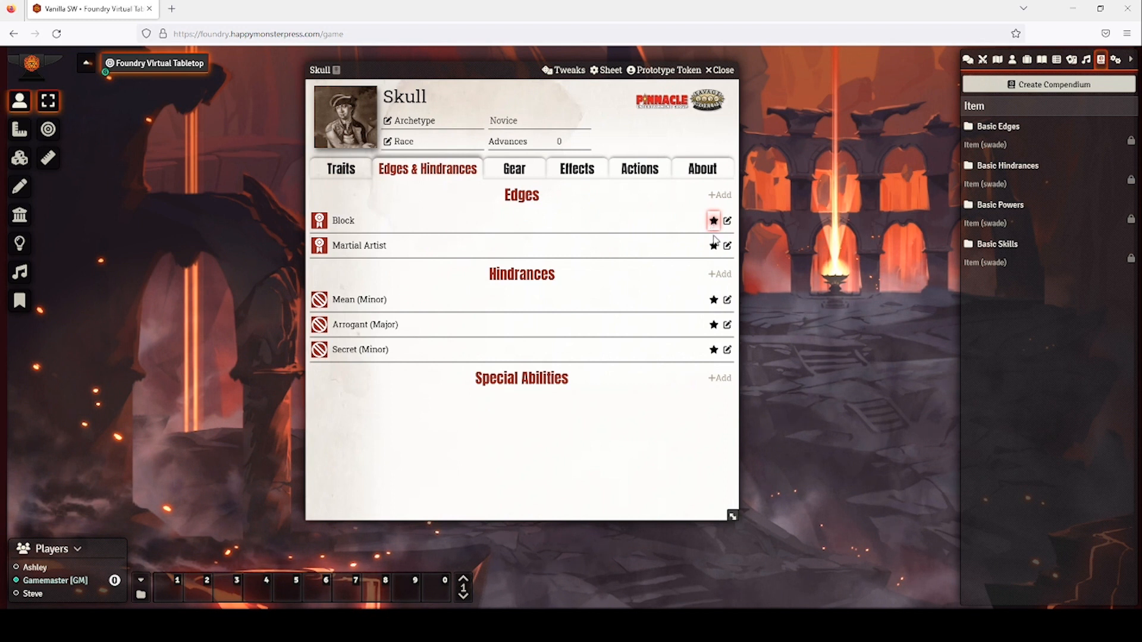
Unstar Block, Martial Artist, Mean, Arrogant and Secret so none are favourites.
click(713, 221)
click(712, 246)
click(713, 300)
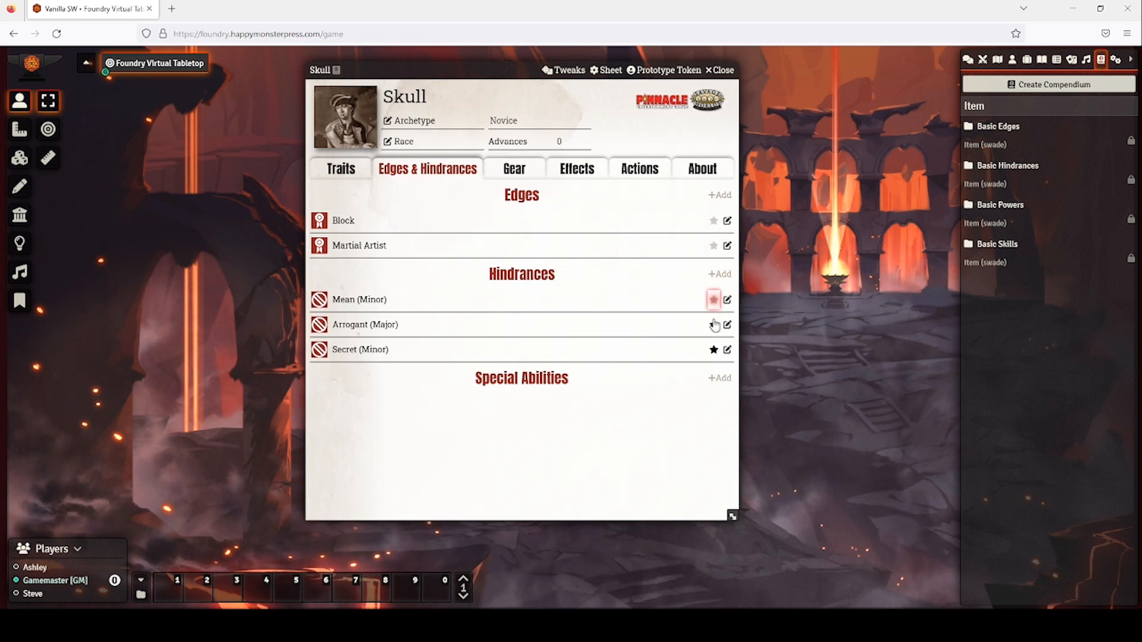
click(713, 325)
click(713, 350)
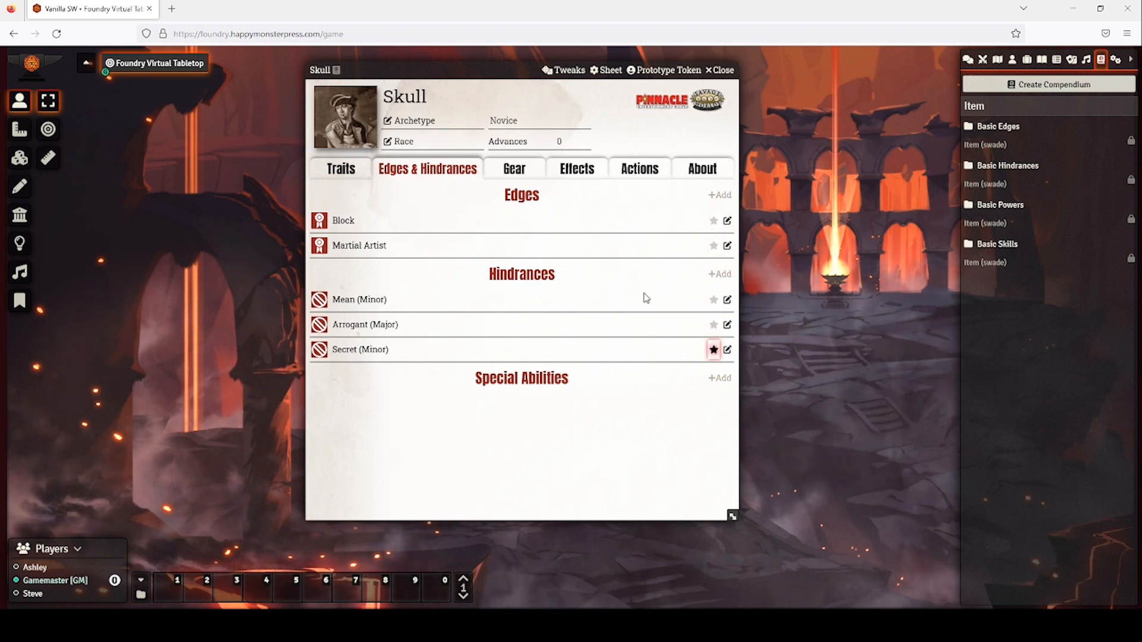
Switch Skull's sheet to the Gear tab showing empty weapon, armor, shield, consumable and misc lists.
click(523, 177)
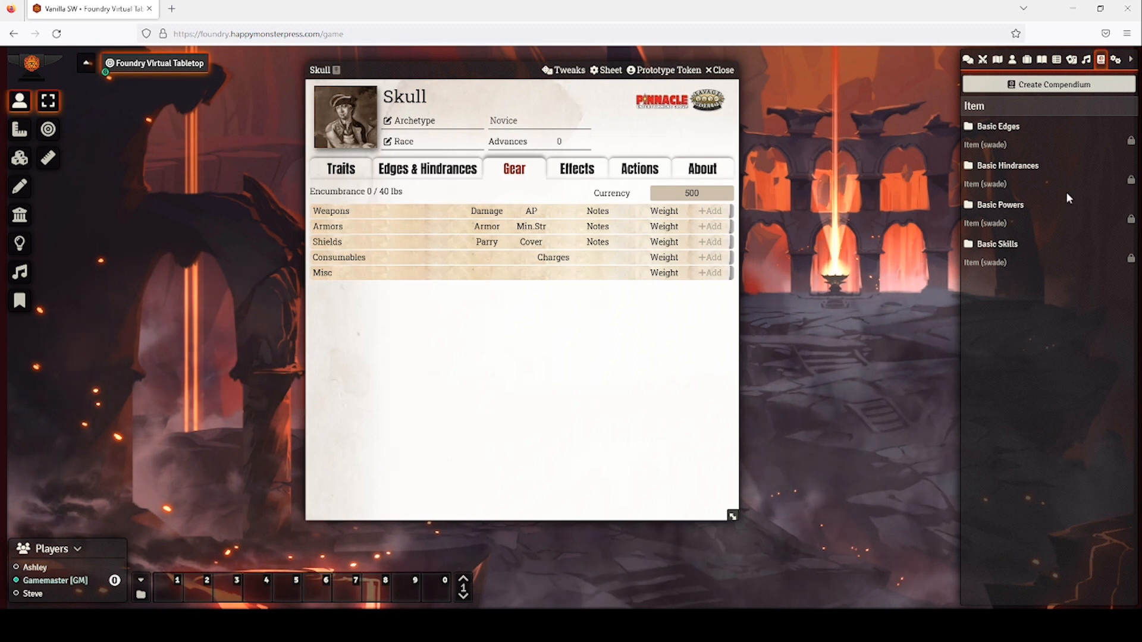
Add a new weapon to Skull's gear and rename it Skullsword.
click(709, 211)
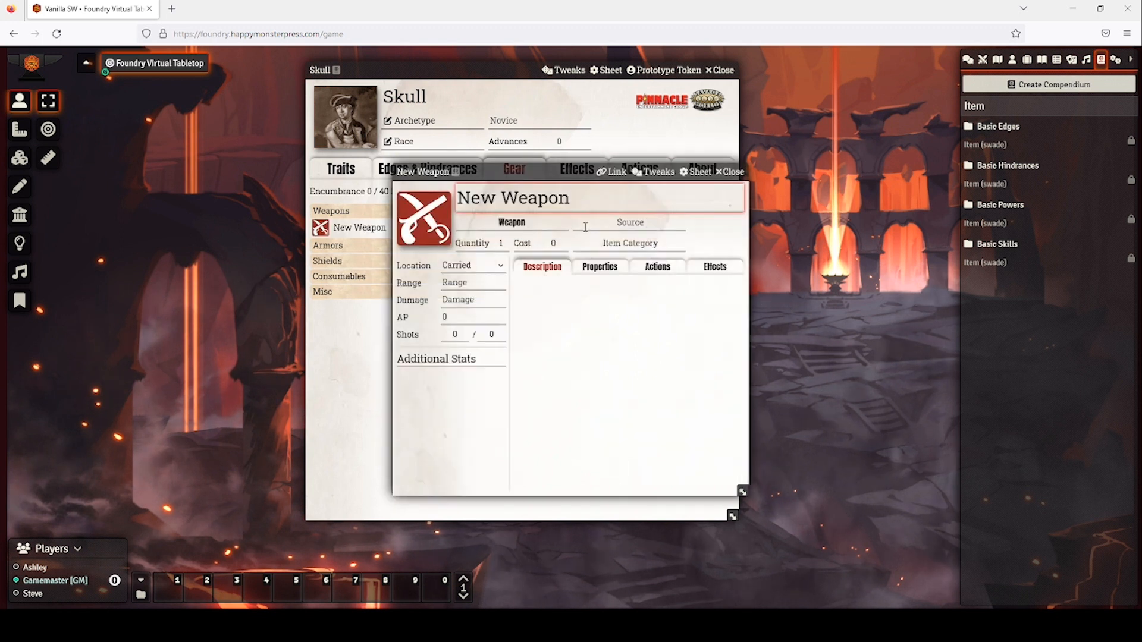
drag(572, 198, 456, 198)
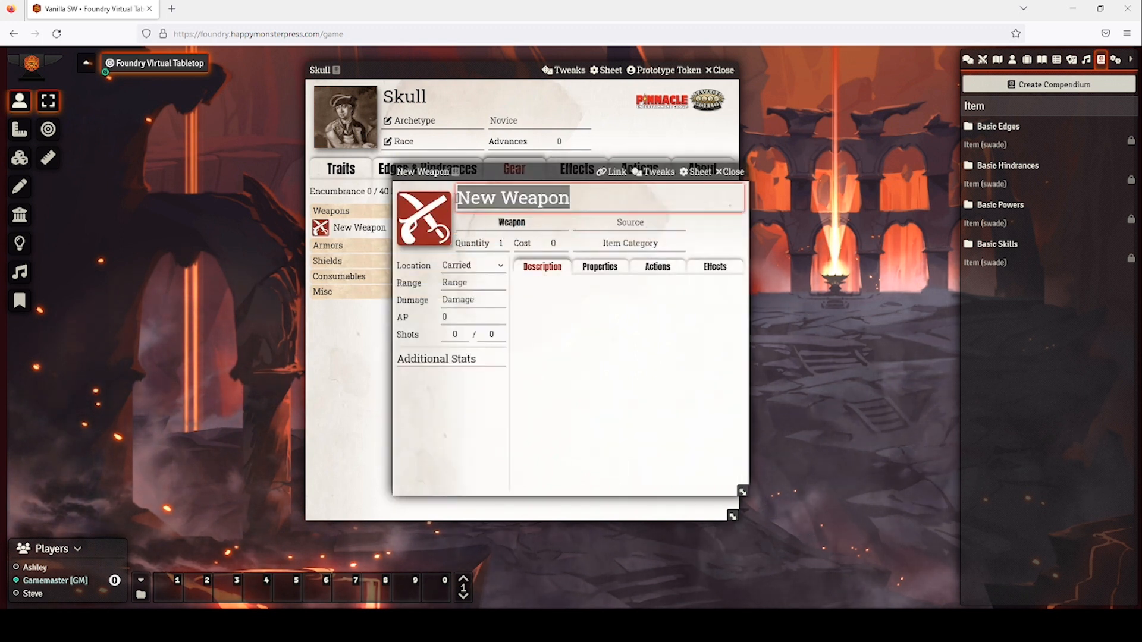
text(Skullswor)
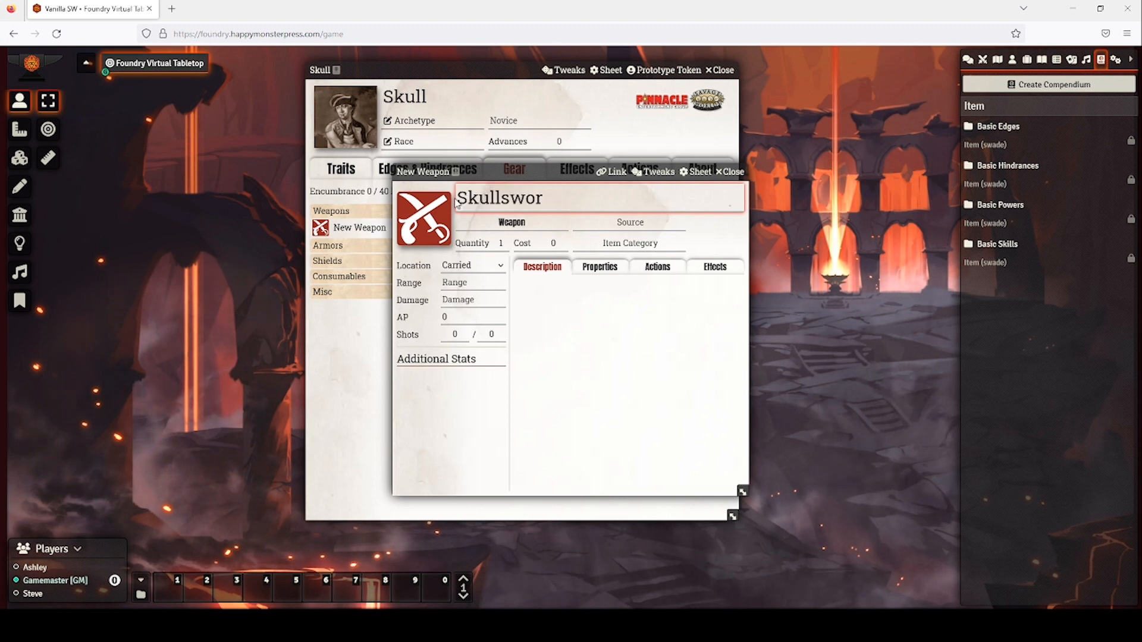
text(d)
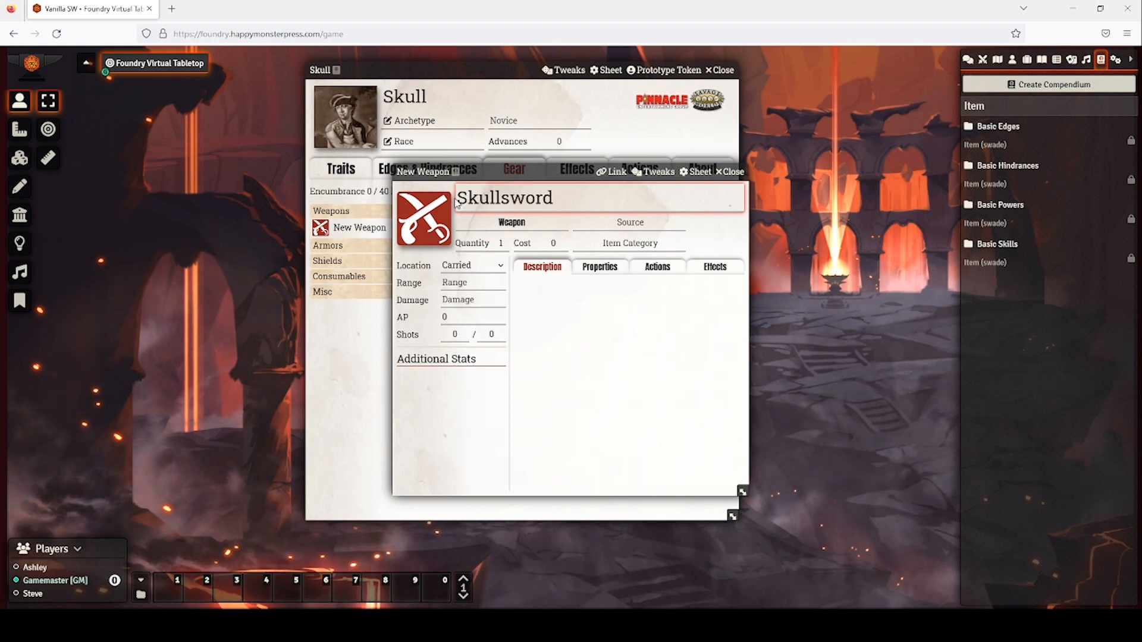
click(485, 281)
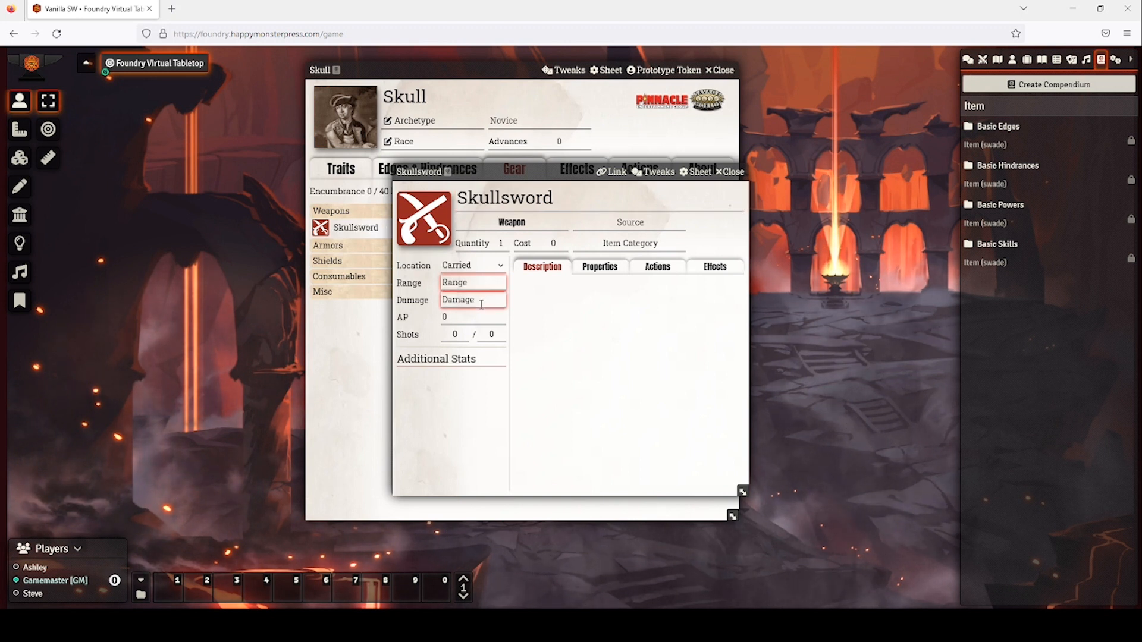
text(5/10/1)
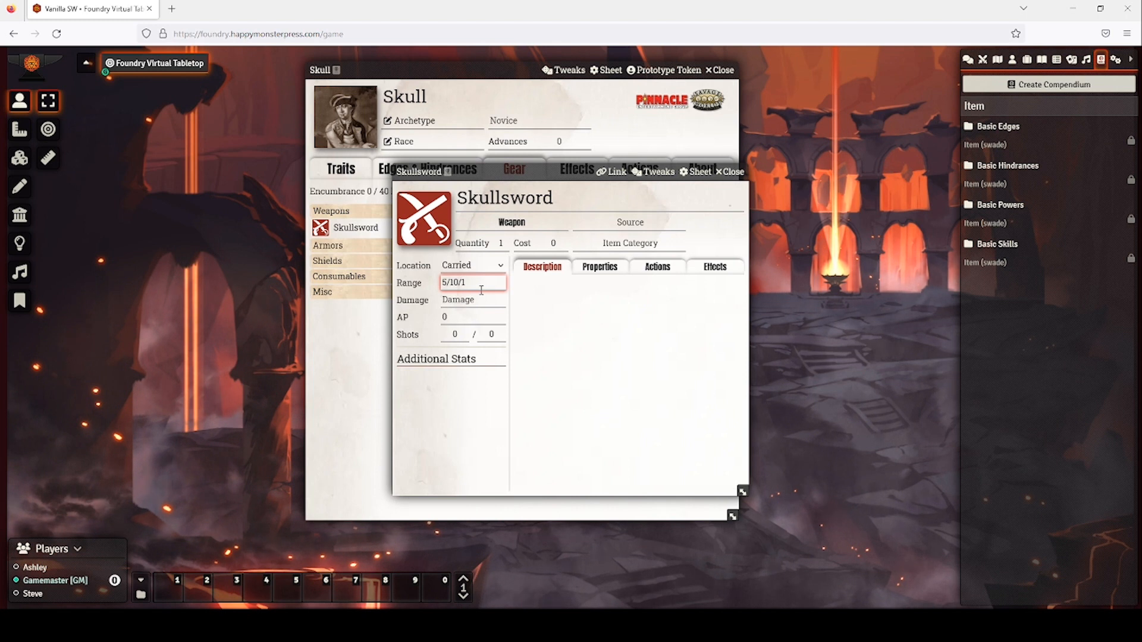
key(BackSpace)
text(20)
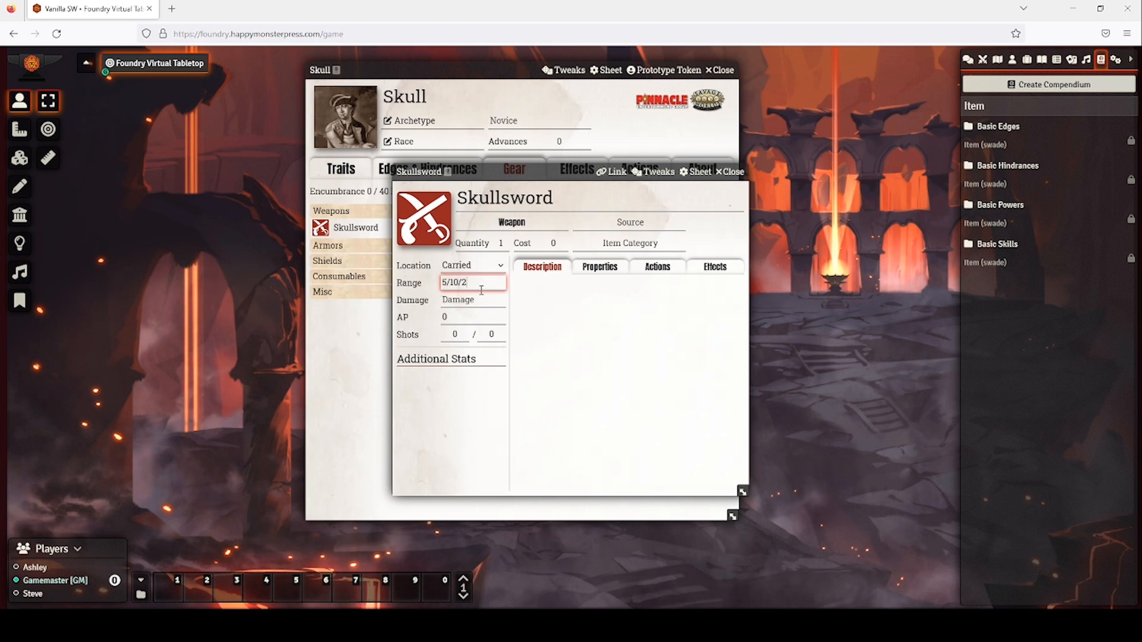
key(BackSpace)
key(BackSpace)
key(BackSpace)
key(BackSpace)
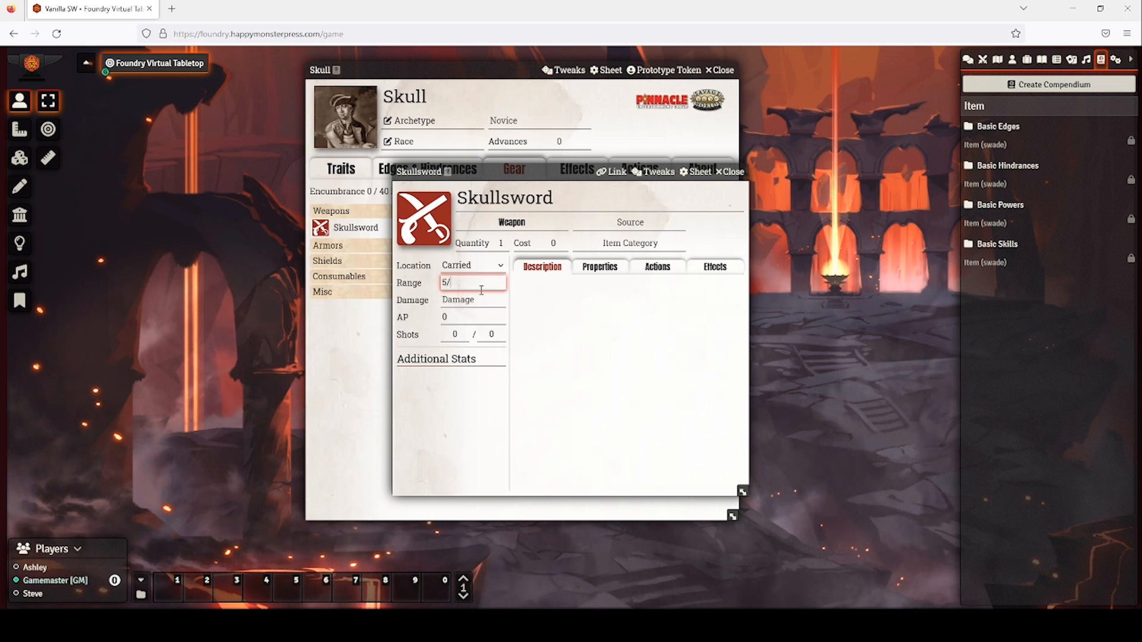
click(481, 294)
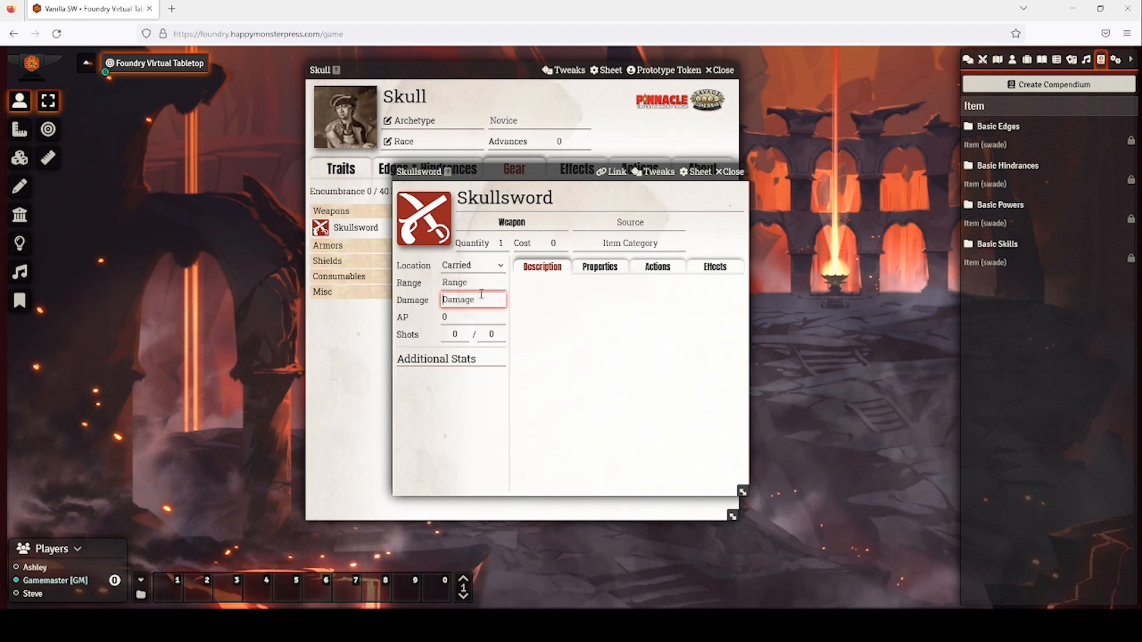
text(@str)
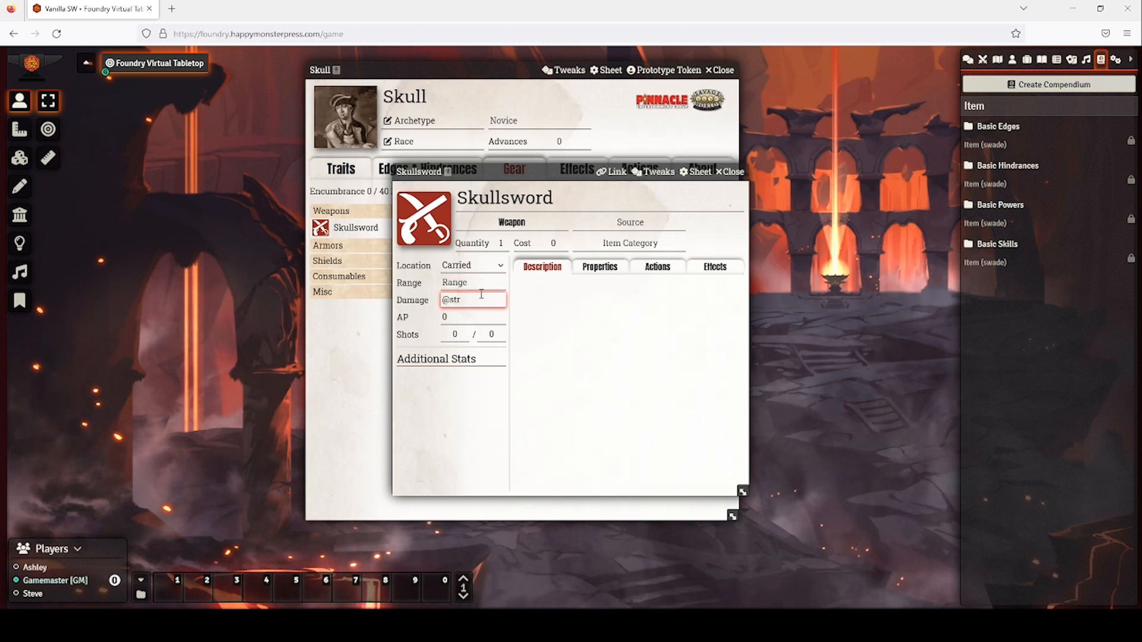
text(+)
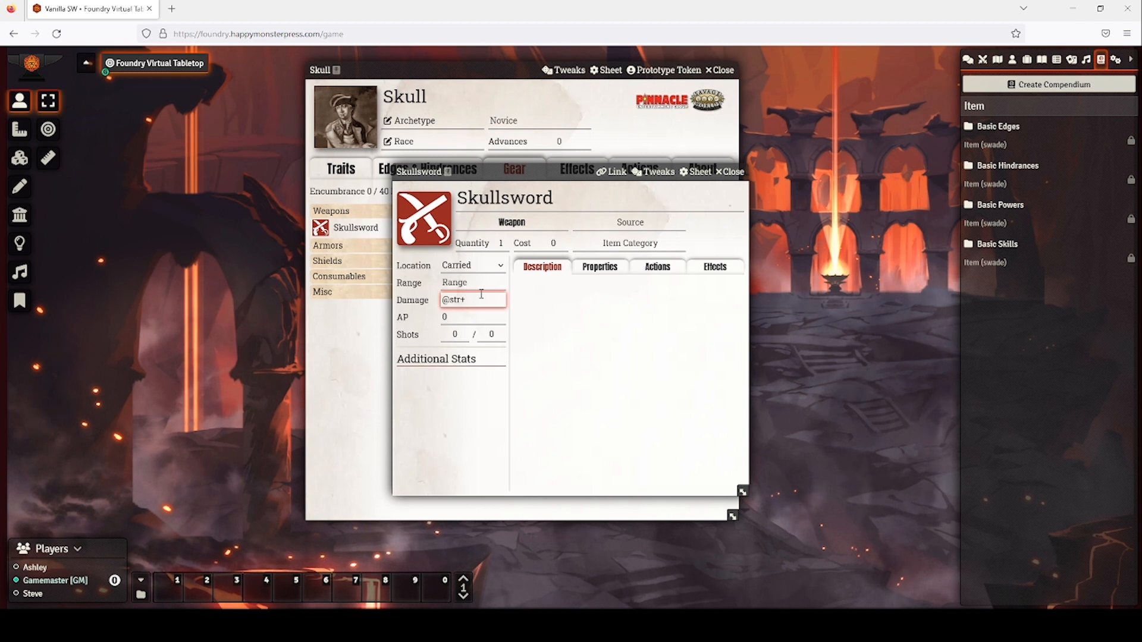
text(d8)
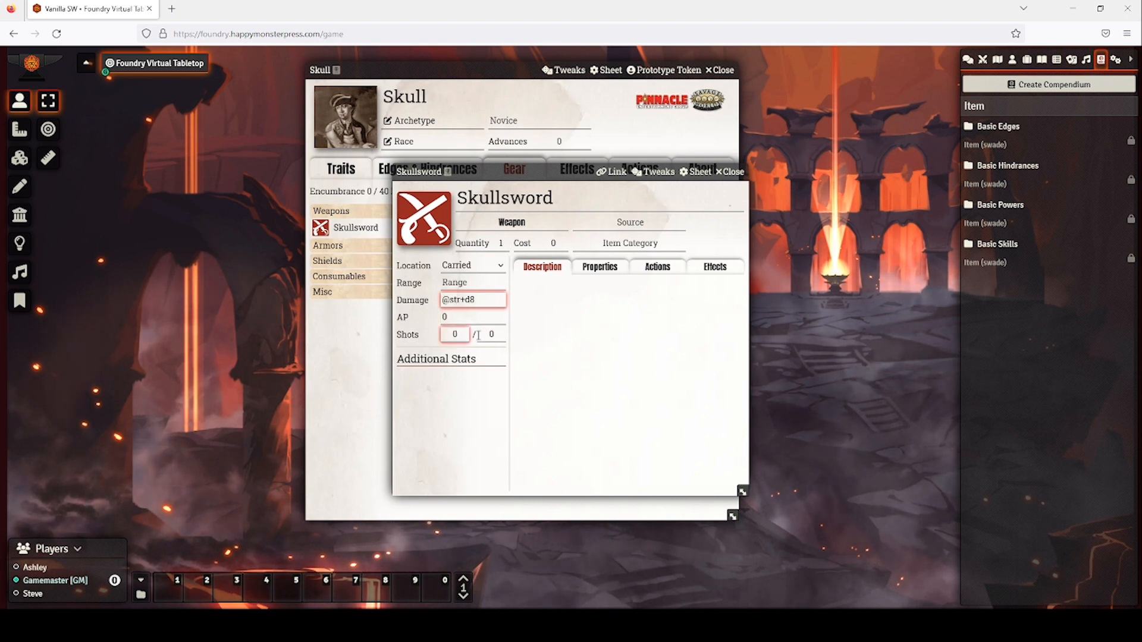
mouse_move(619, 326)
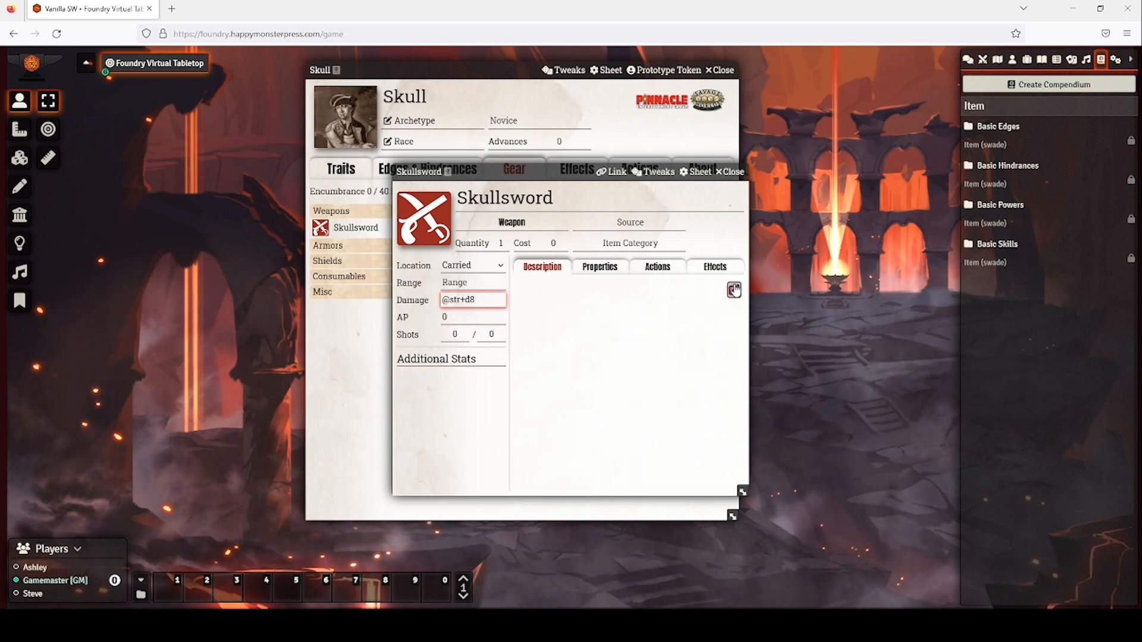
Write 'Cool sword with a skull.' as Skullsword's description.
click(734, 293)
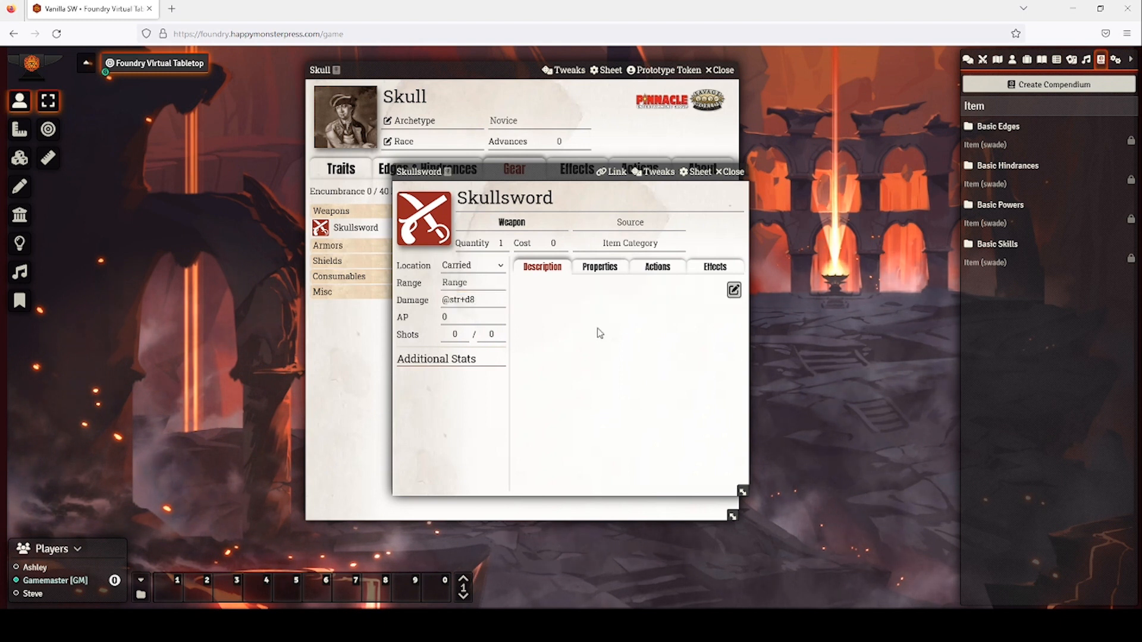
click(734, 290)
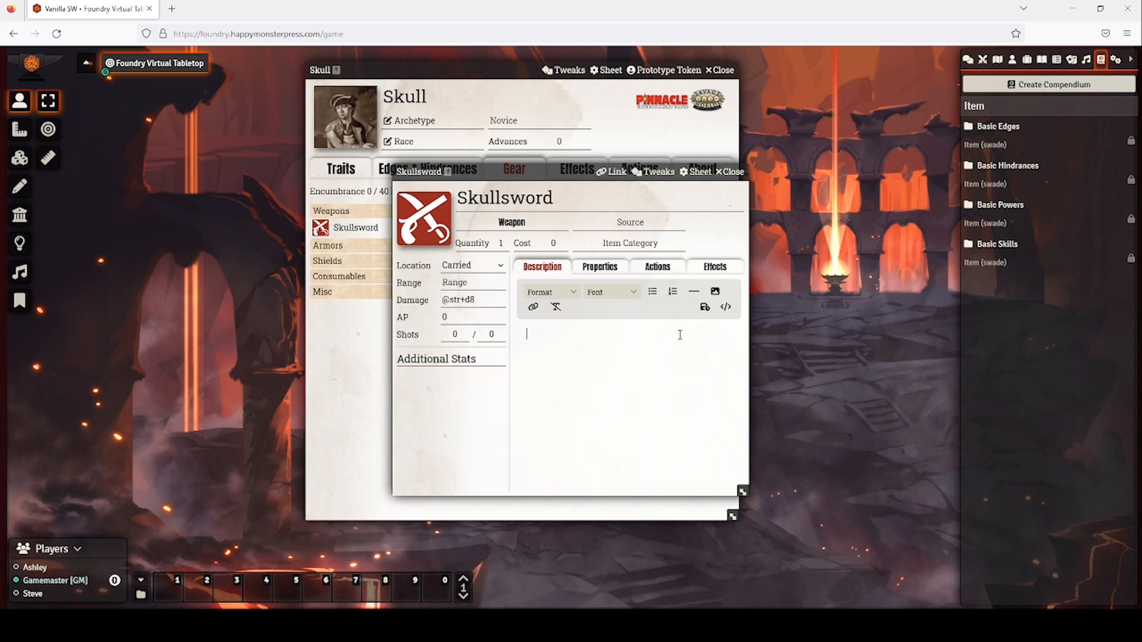
text(Cool)
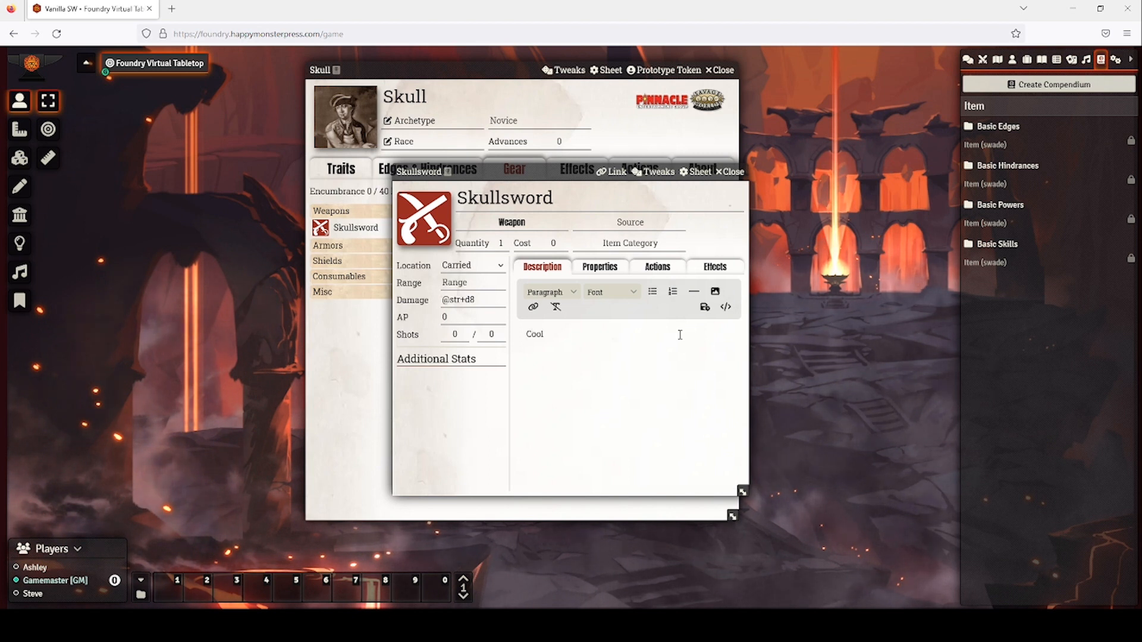
text( sword with)
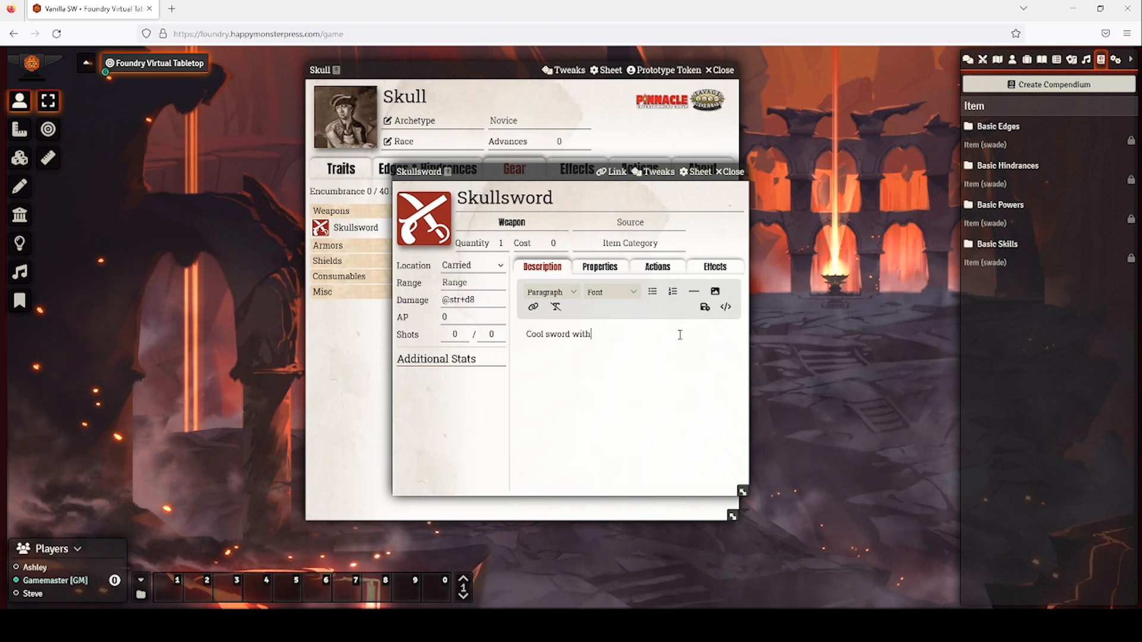
text( a sjull)
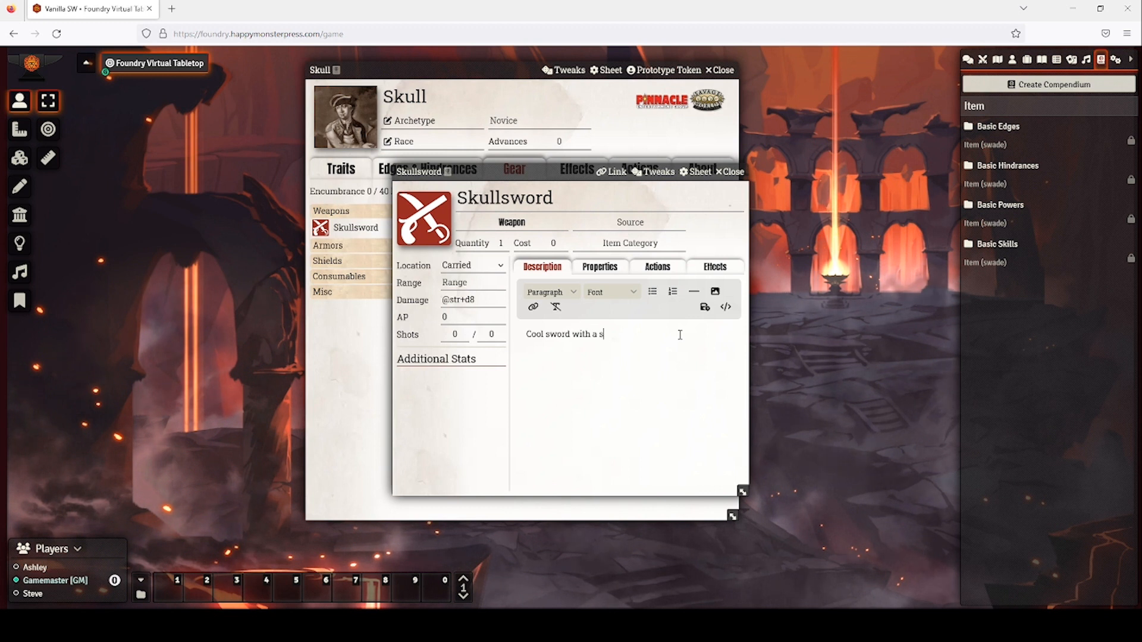
key(BackSpace)
key(BackSpace)
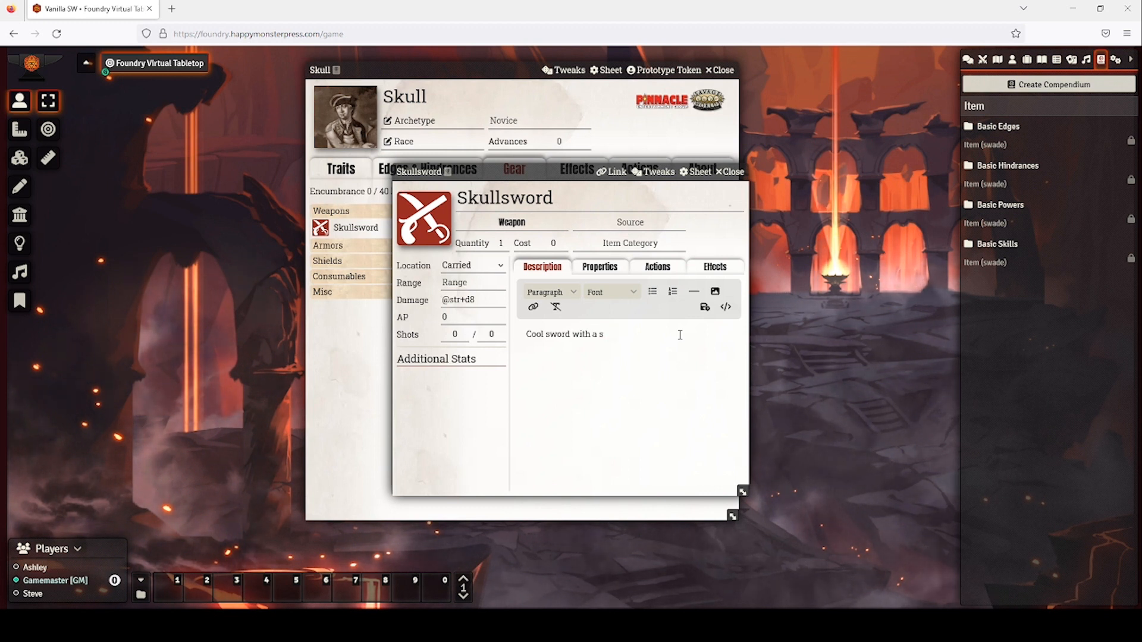
text(kull)
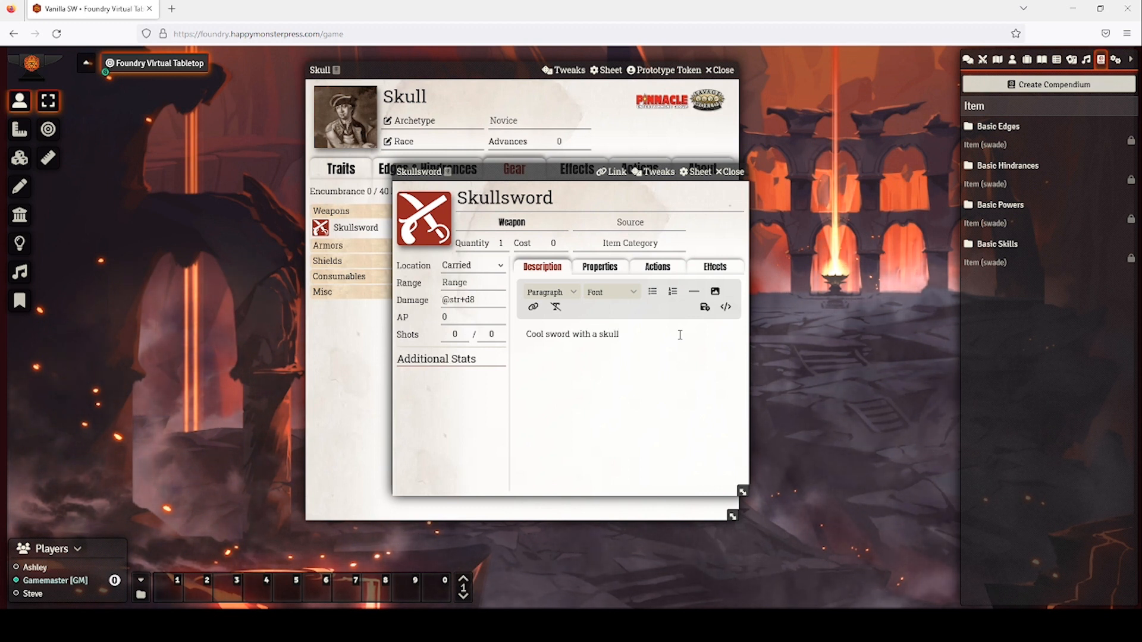
text(.)
click(619, 271)
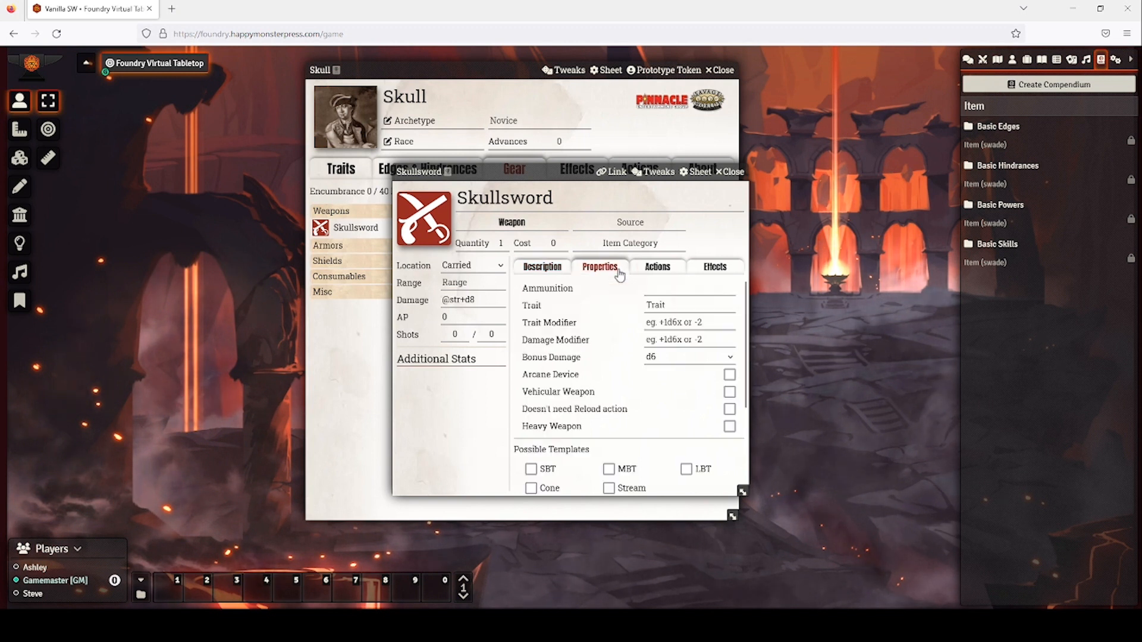
Set Skullsword's Trait to Fighting on its Properties tab.
click(669, 290)
click(669, 303)
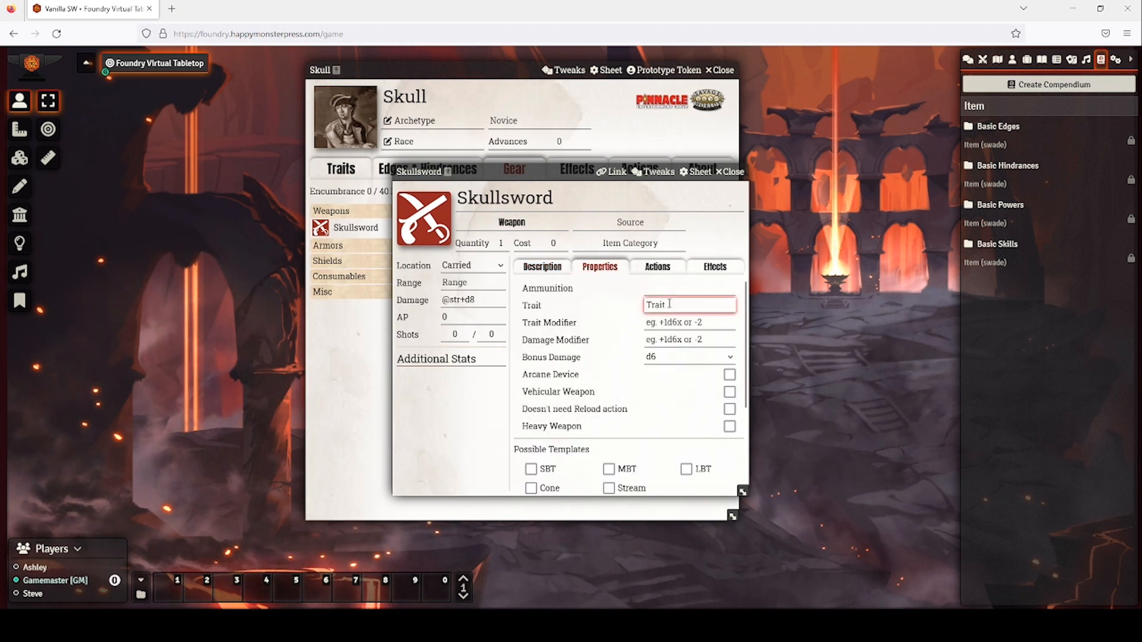
text(Fi)
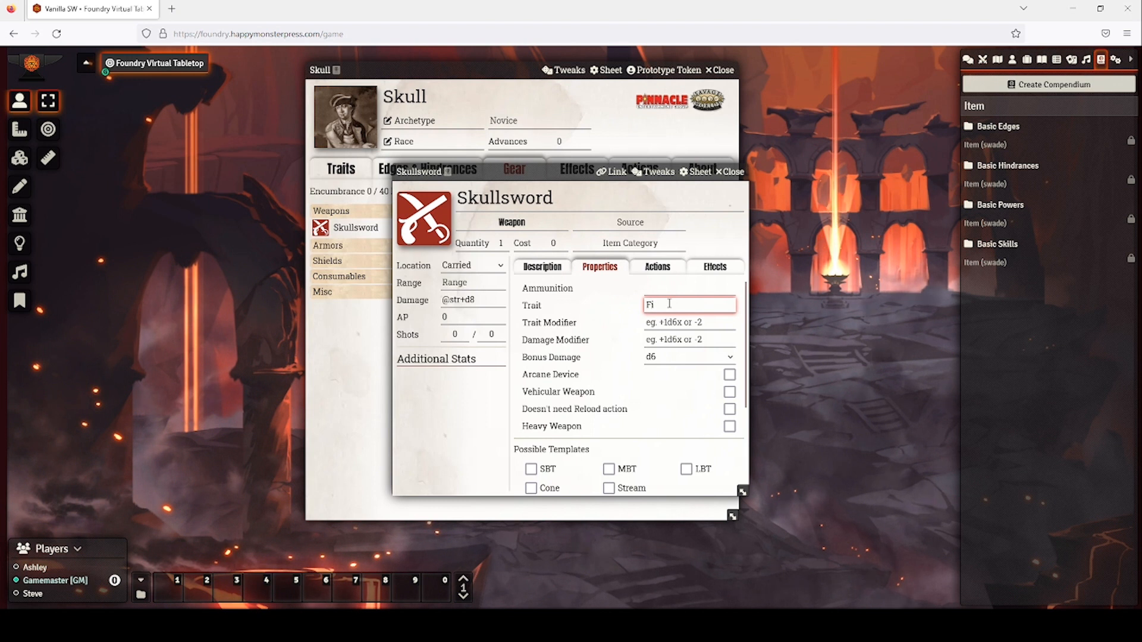
text(ghting)
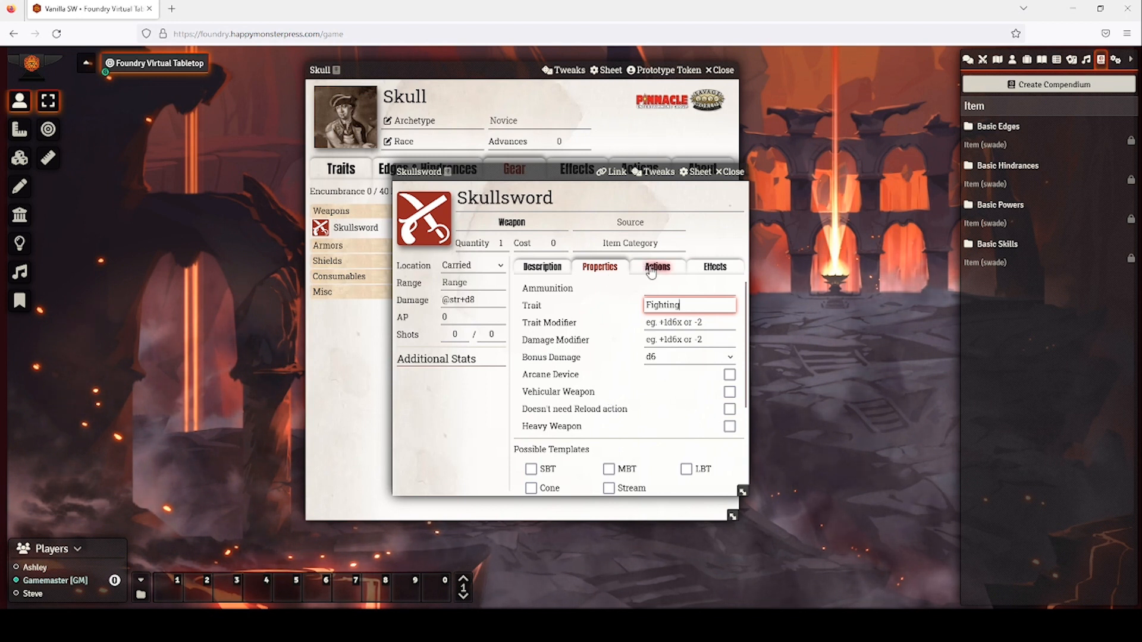
click(602, 379)
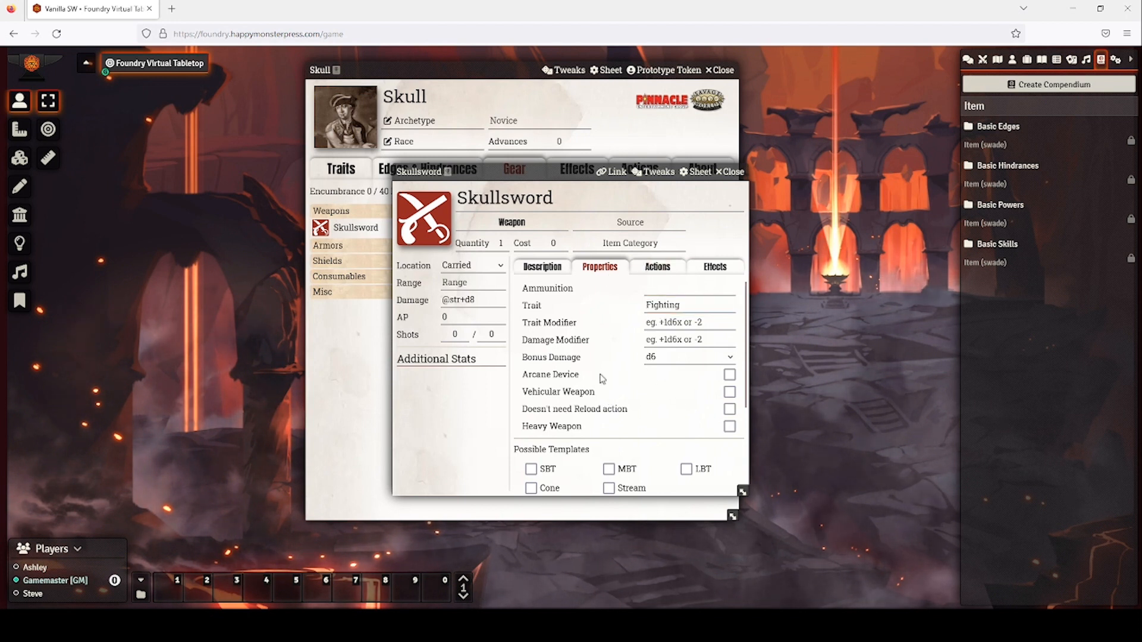
click(662, 269)
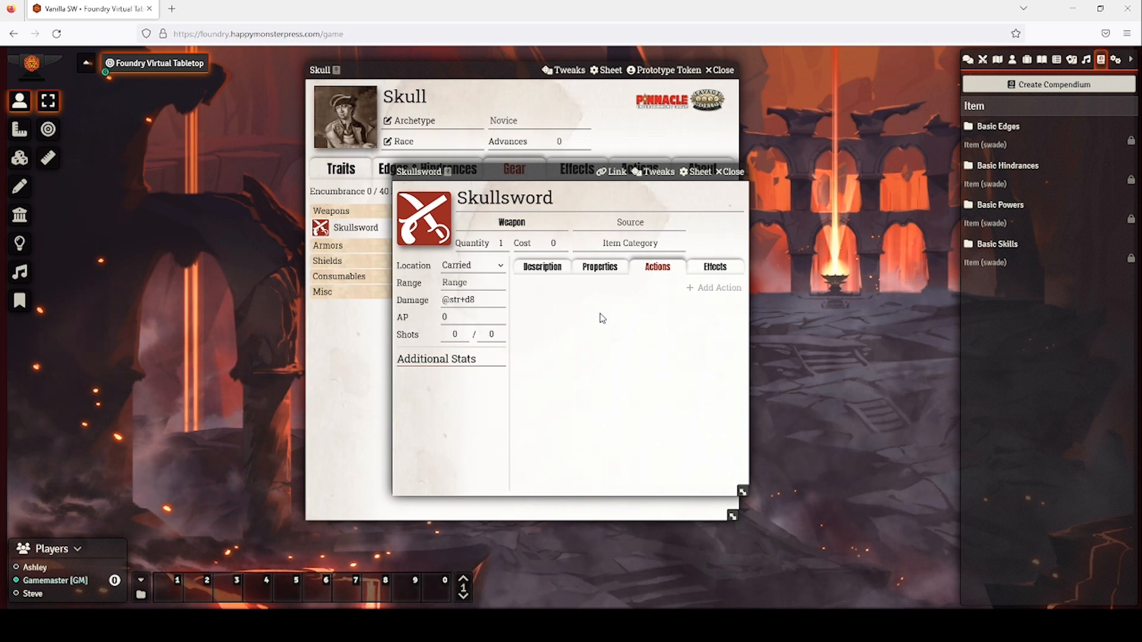
Add a trial New Action to Skullsword, then delete it.
click(705, 290)
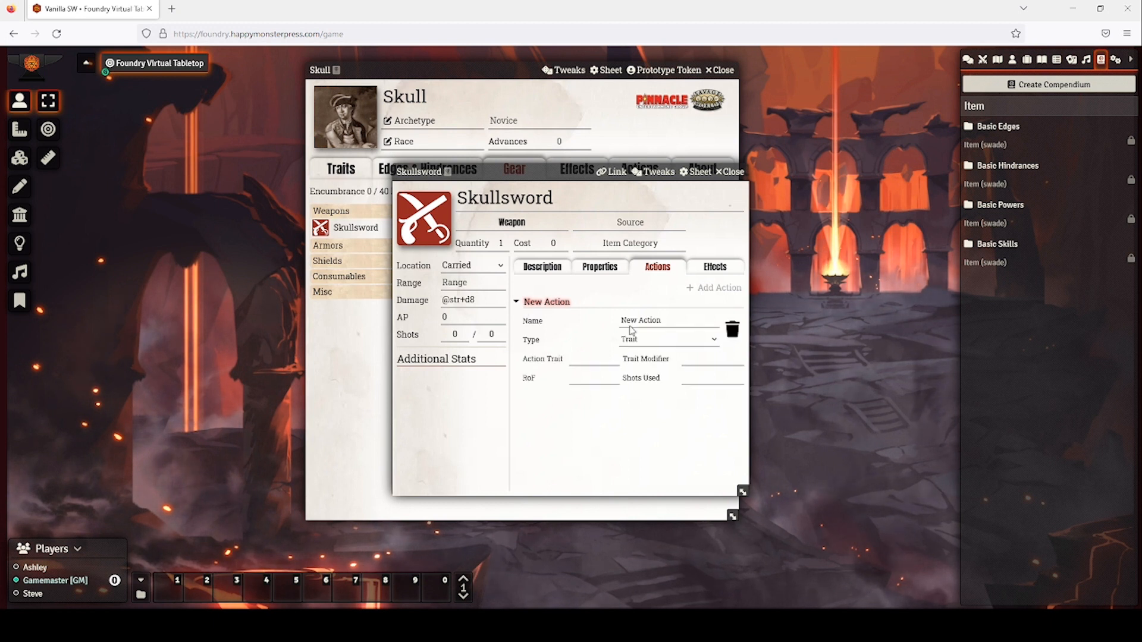
click(663, 342)
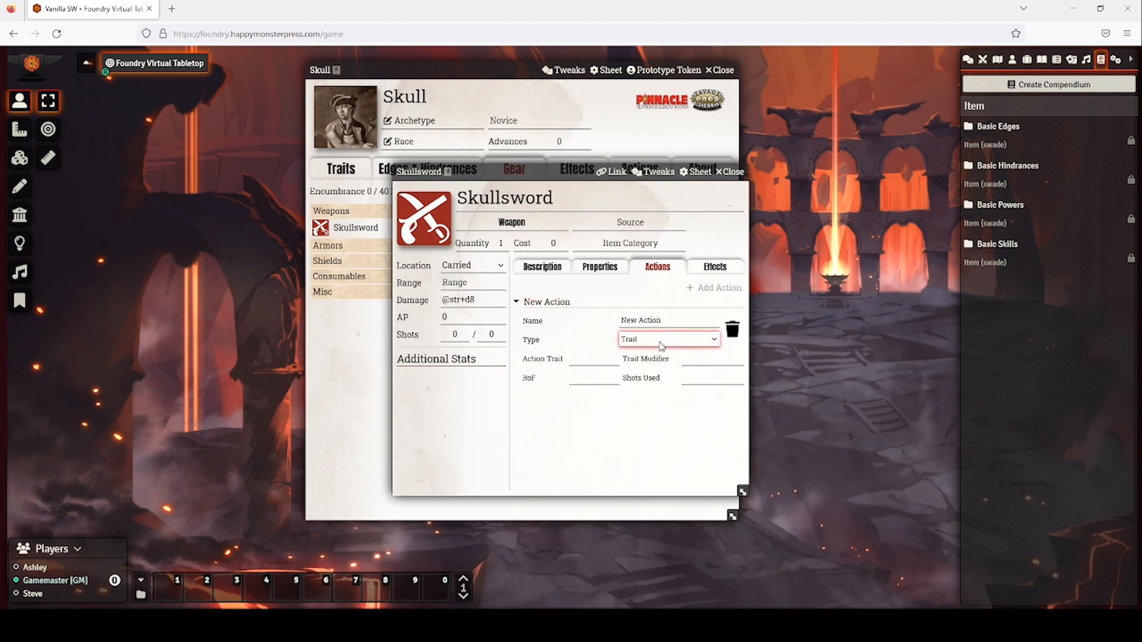
click(597, 357)
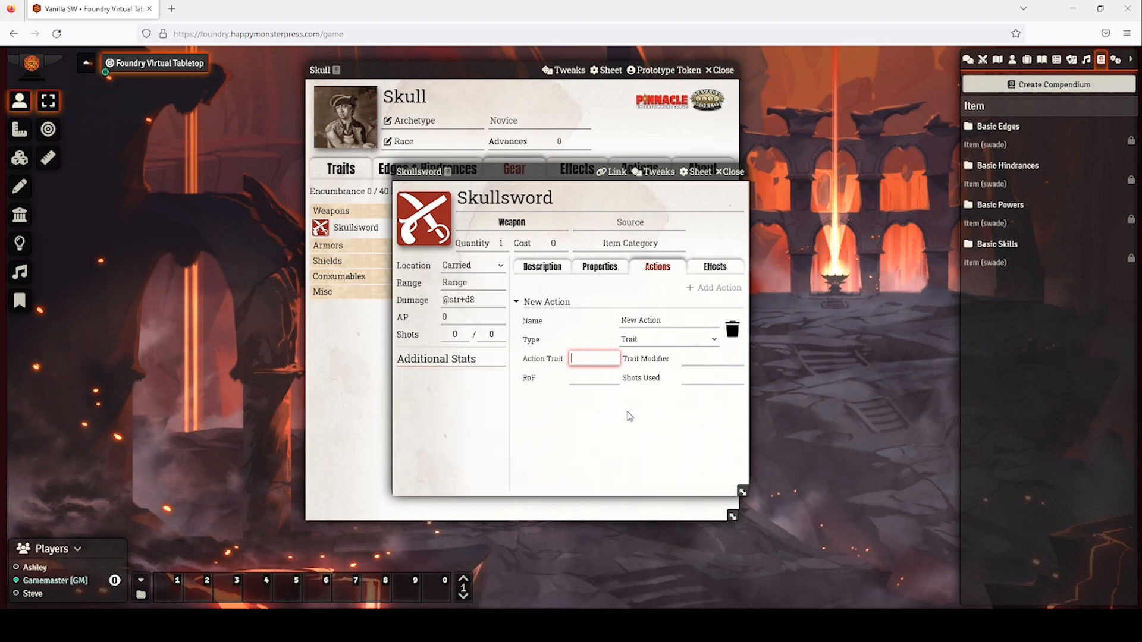
click(732, 329)
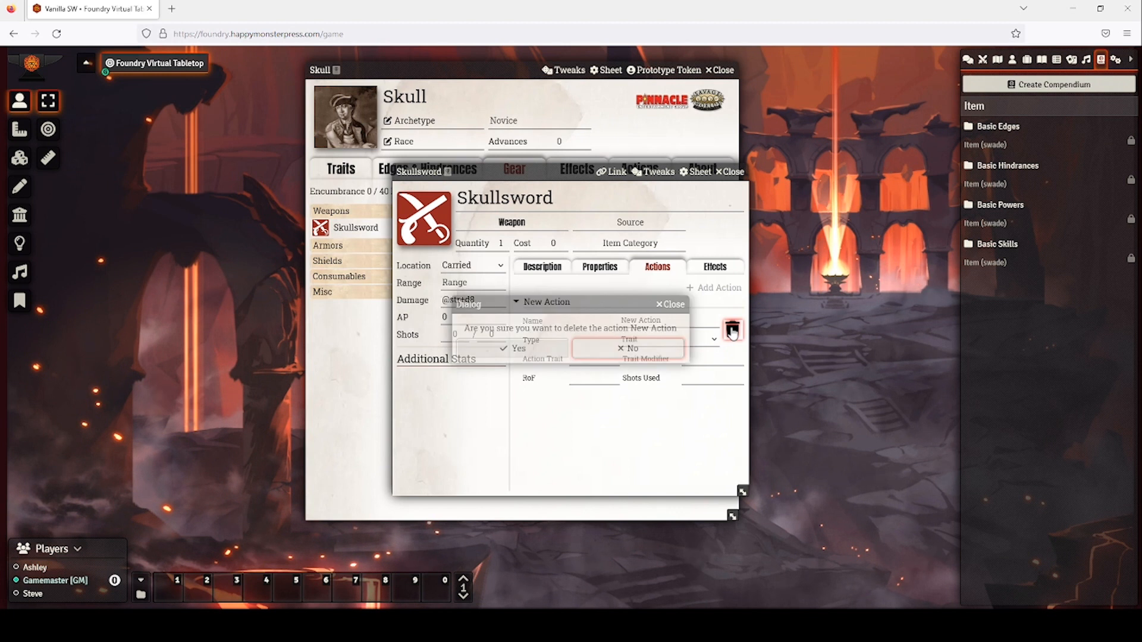
click(538, 349)
Review Skullsword's effects and description, then bring up its Tweaks window.
click(722, 273)
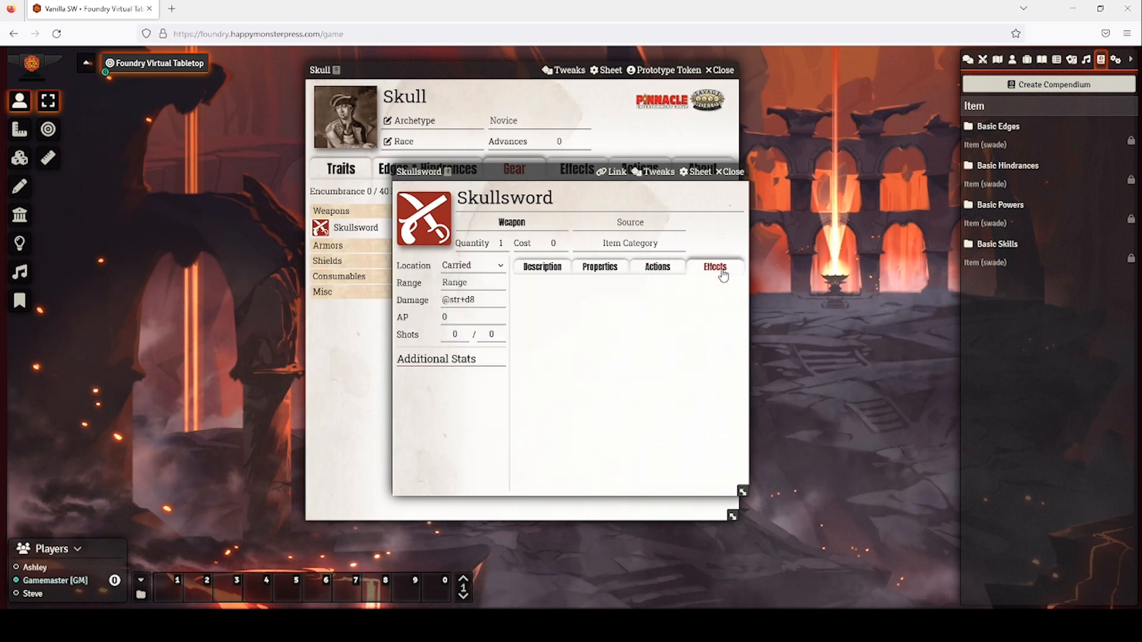
click(554, 274)
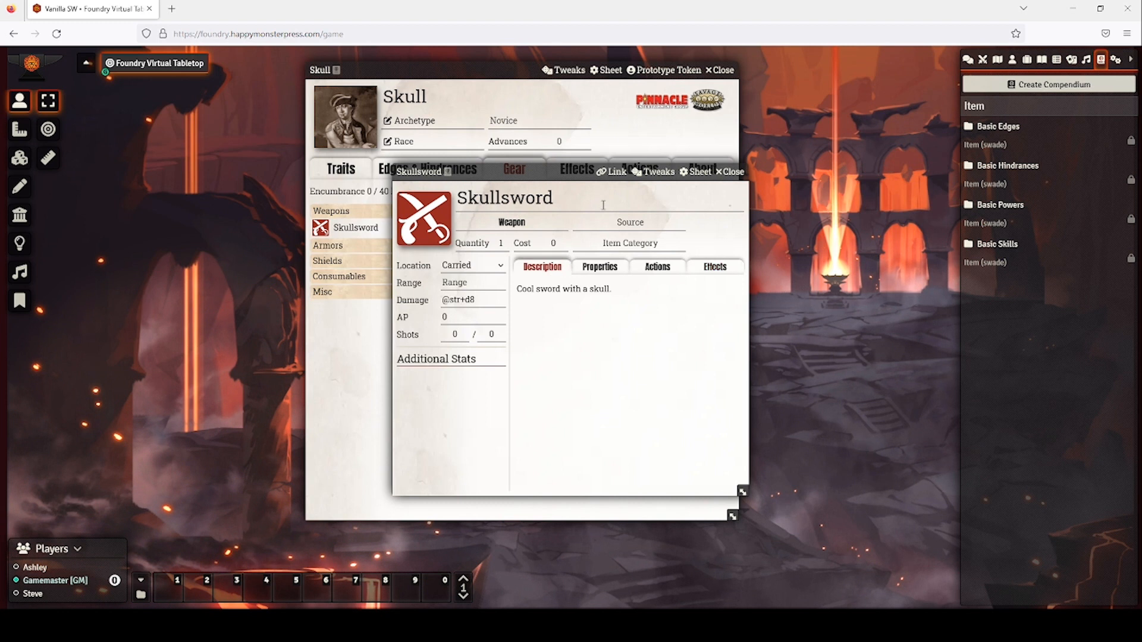
click(656, 172)
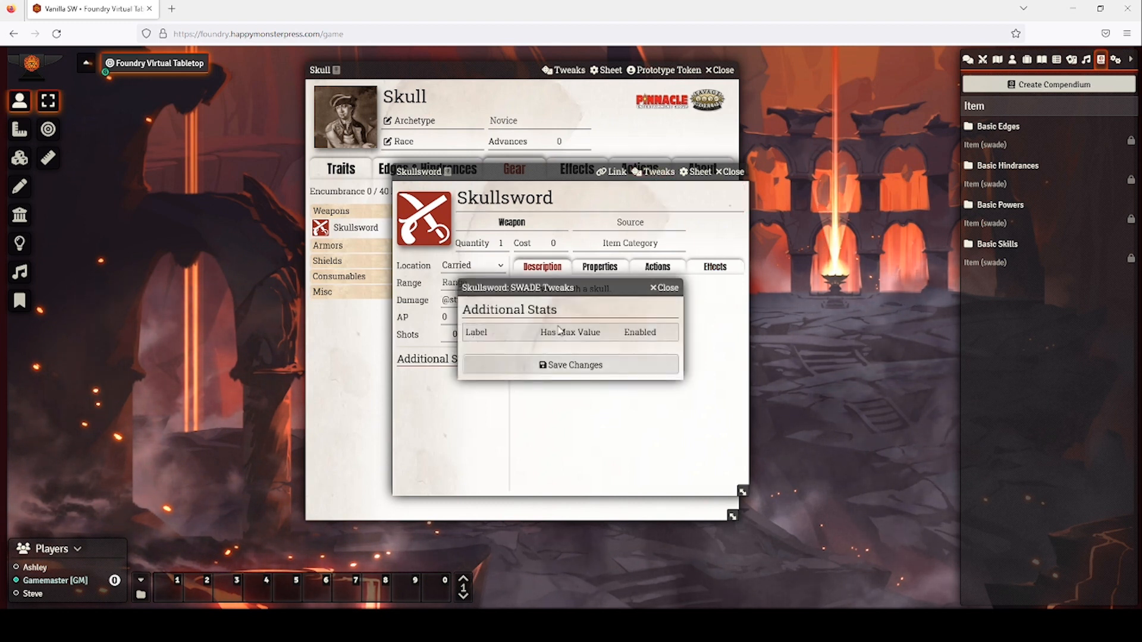
Close Skullsword's windows and review Skull's Base Pace and Running Die tweaks without changes.
click(665, 289)
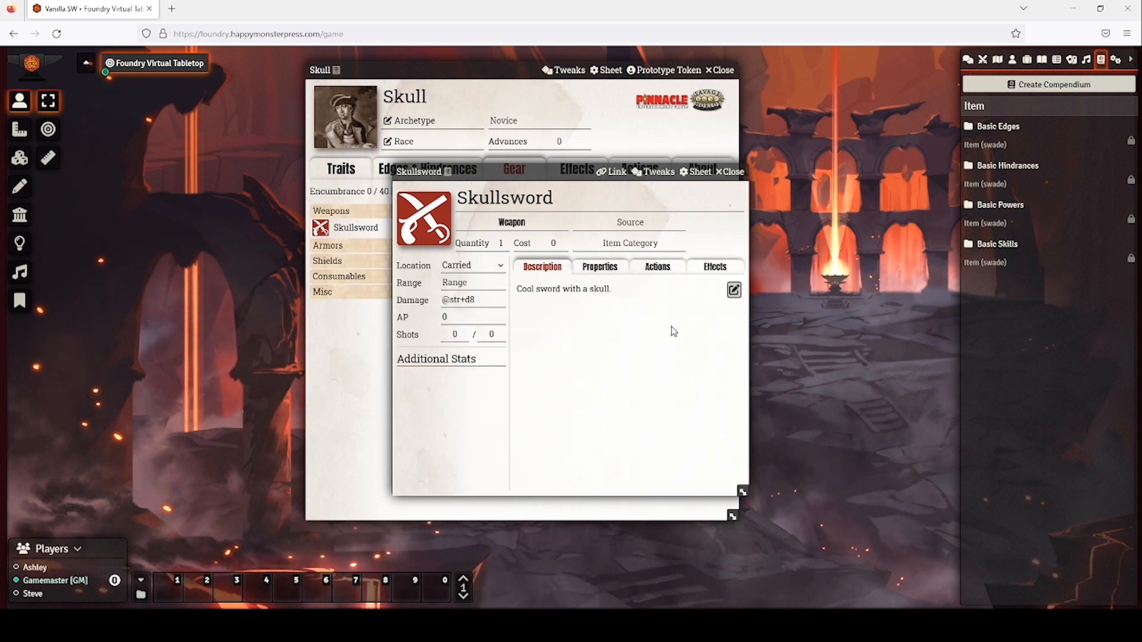
click(729, 173)
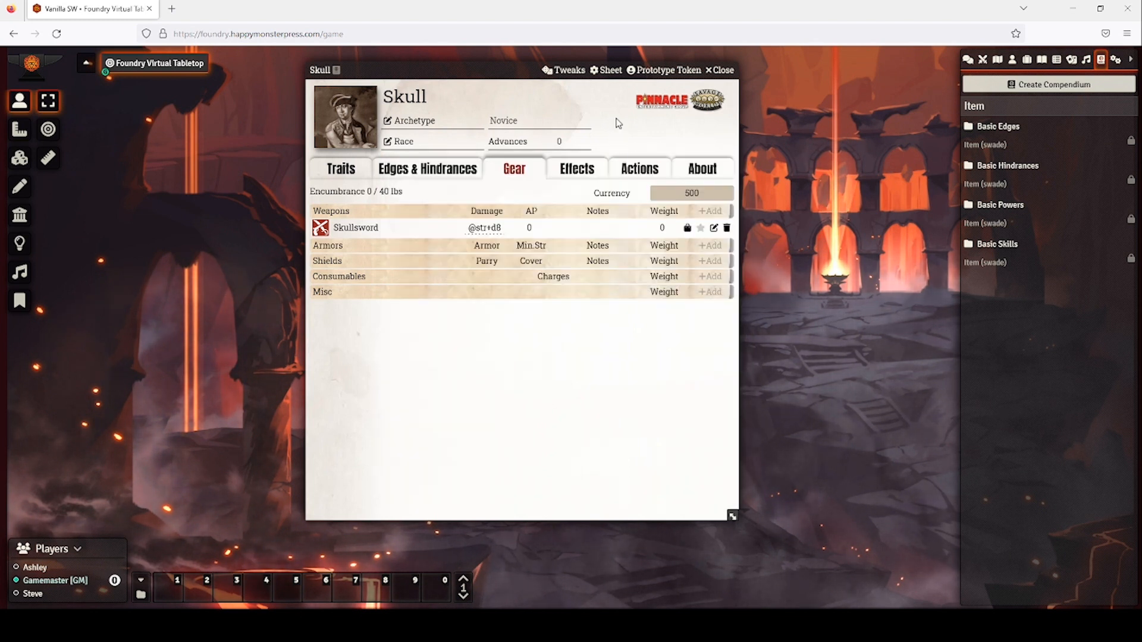
click(569, 70)
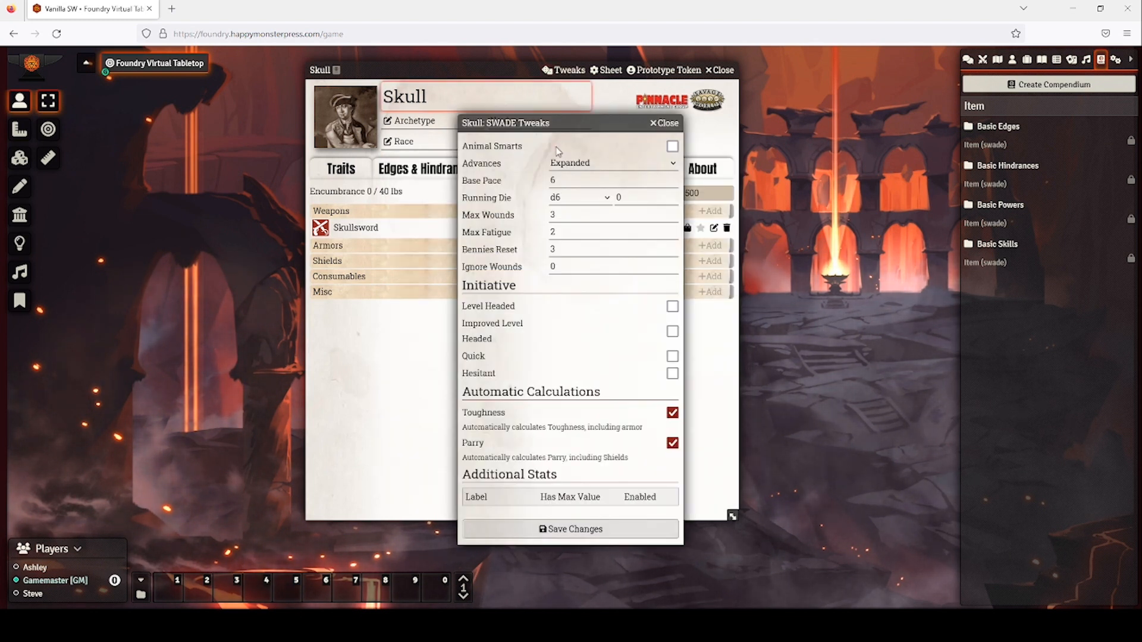
click(565, 179)
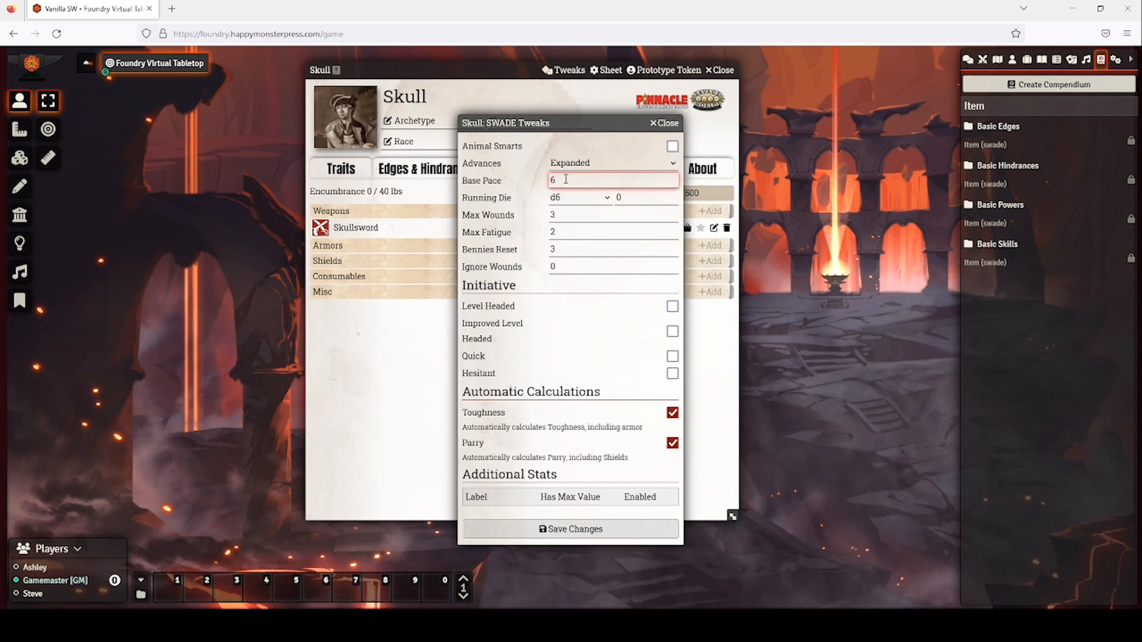
click(566, 198)
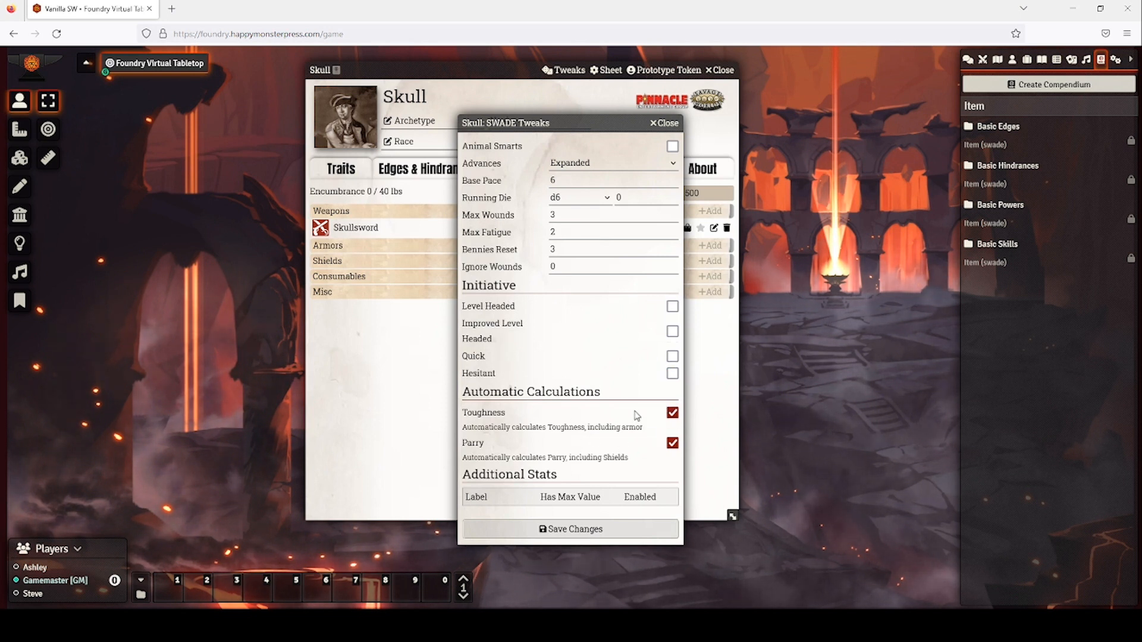
click(664, 122)
Link Skull's prototype token to actor data and set its disposition to Friendly.
click(665, 71)
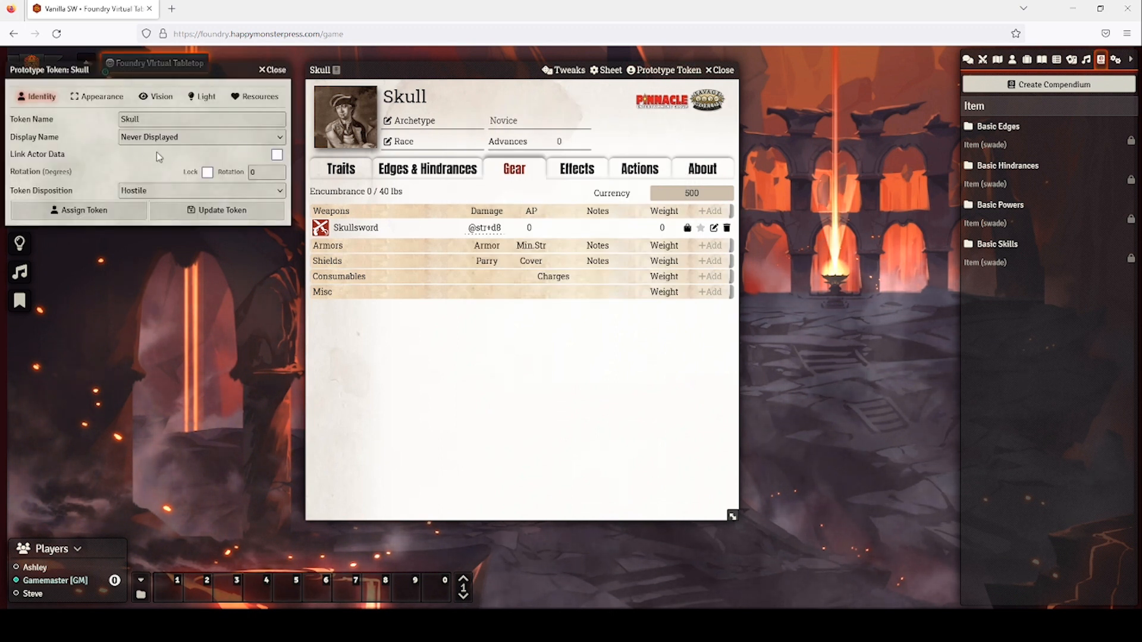
drag(189, 70, 309, 69)
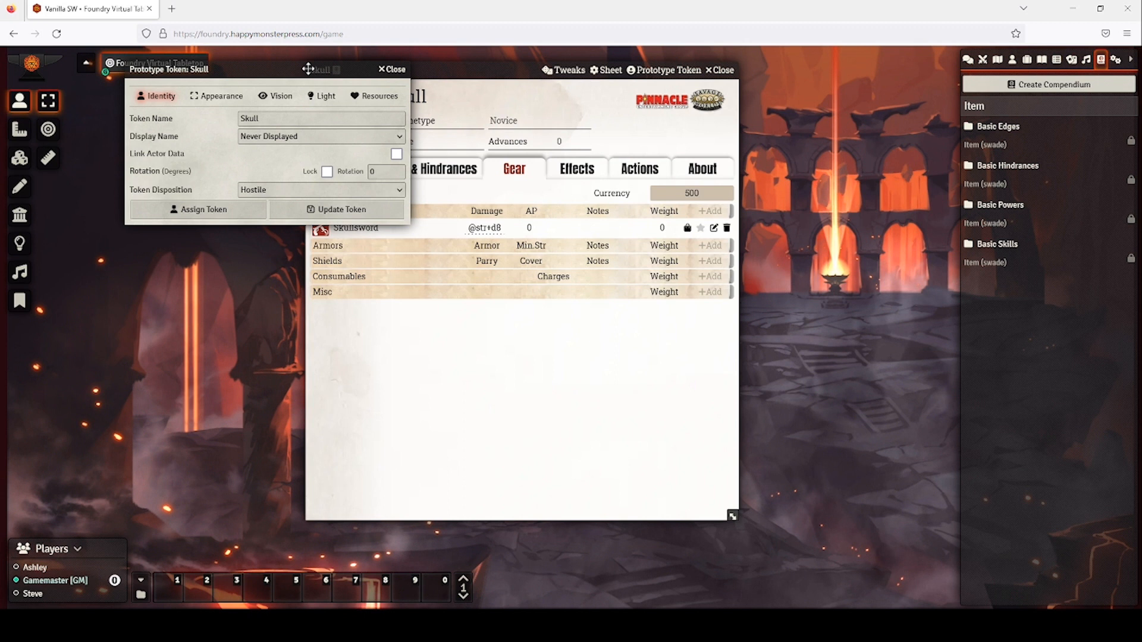
click(285, 140)
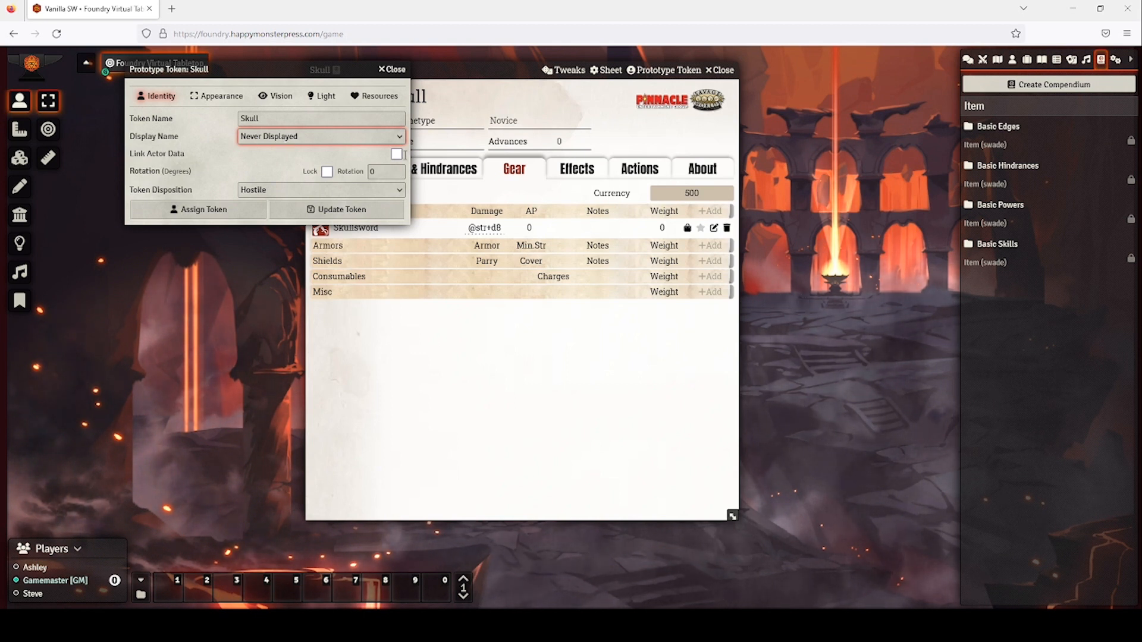
click(396, 158)
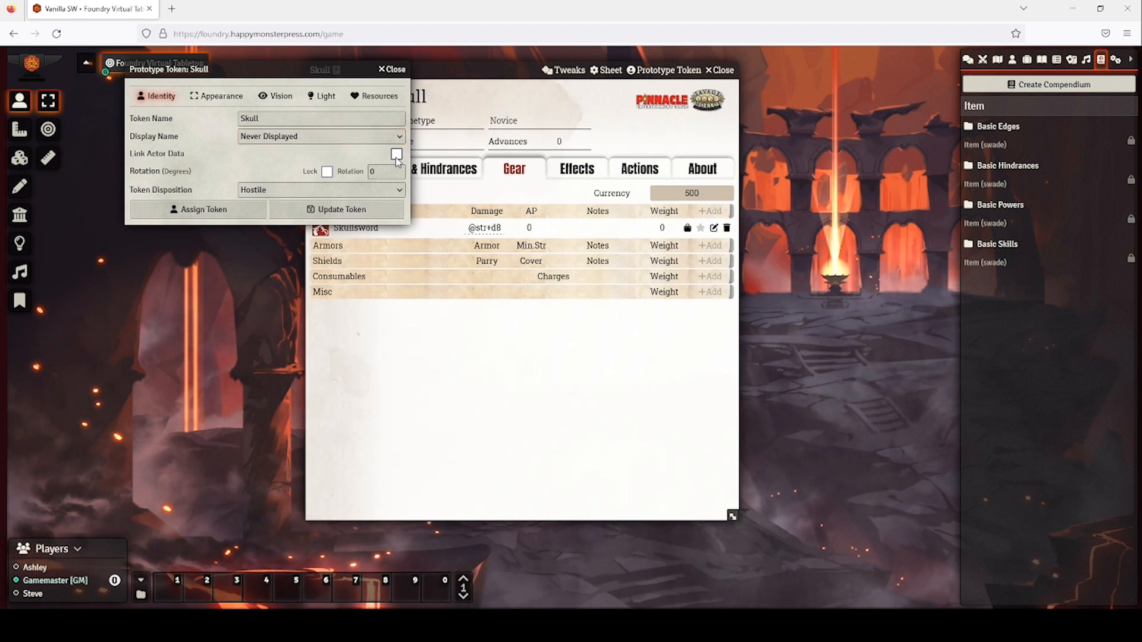
click(369, 191)
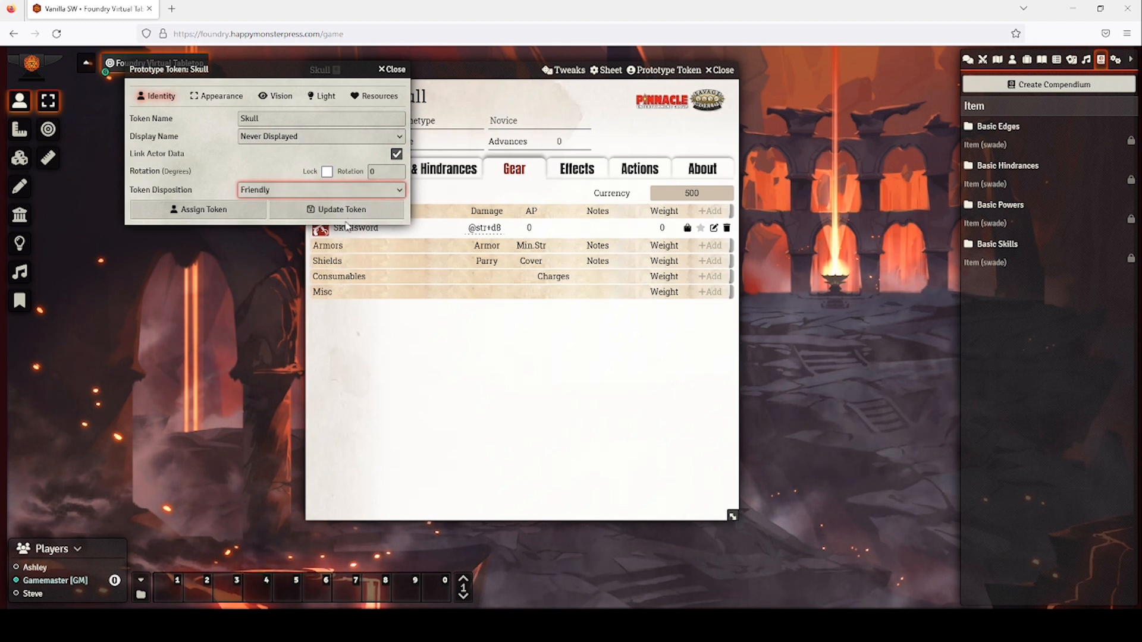
Enable vision for Skull's token, check its vision range, and close the settings.
click(276, 96)
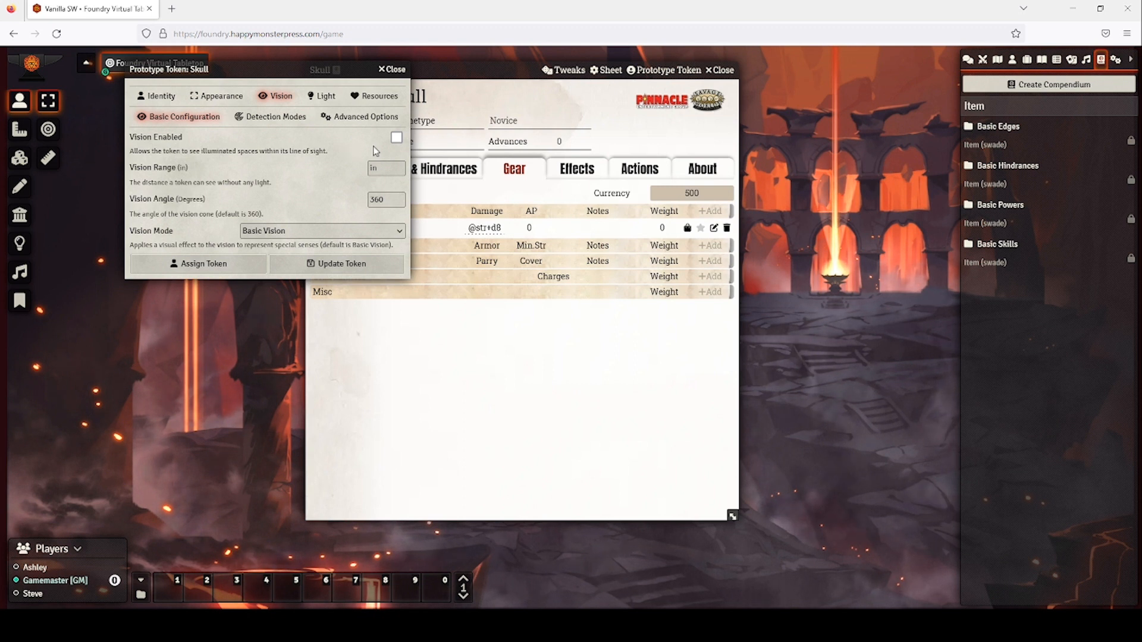
click(397, 138)
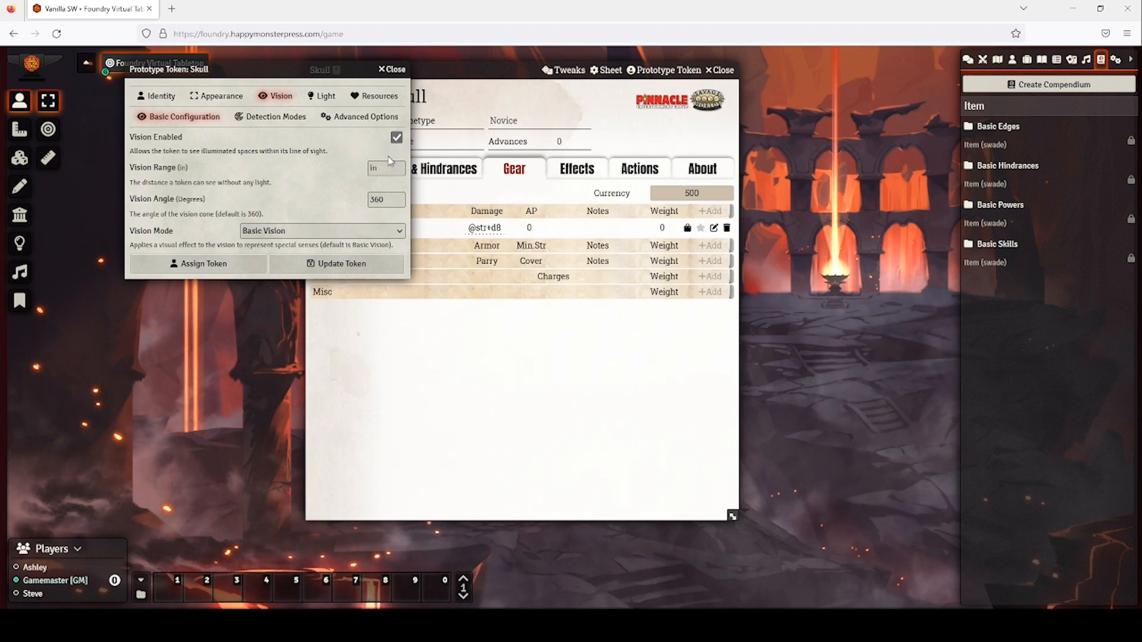
click(385, 168)
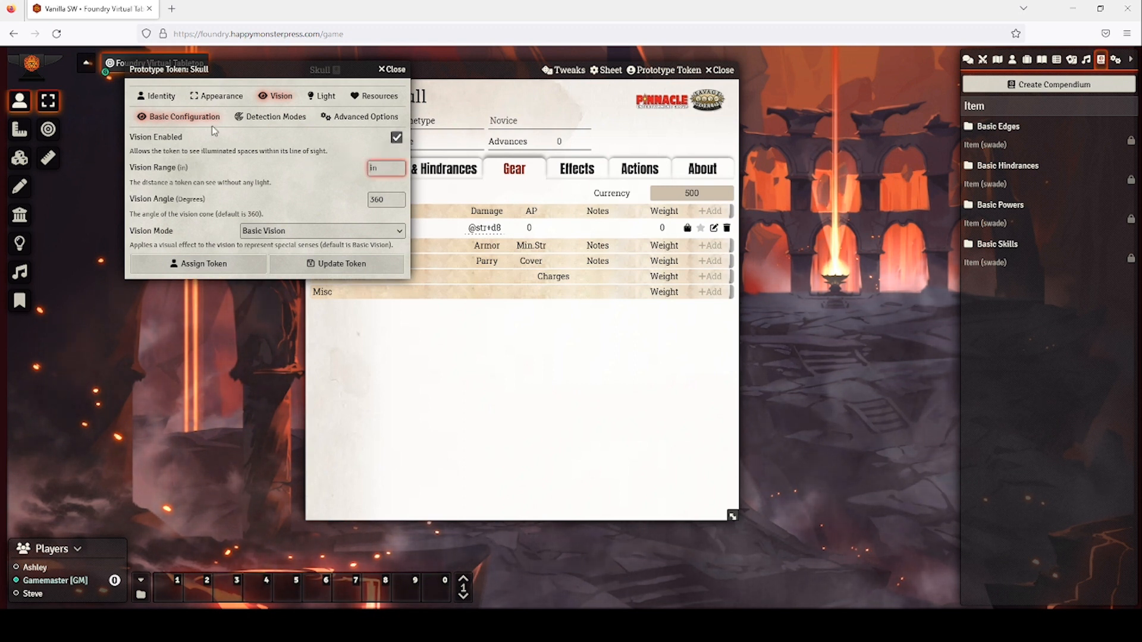
click(165, 96)
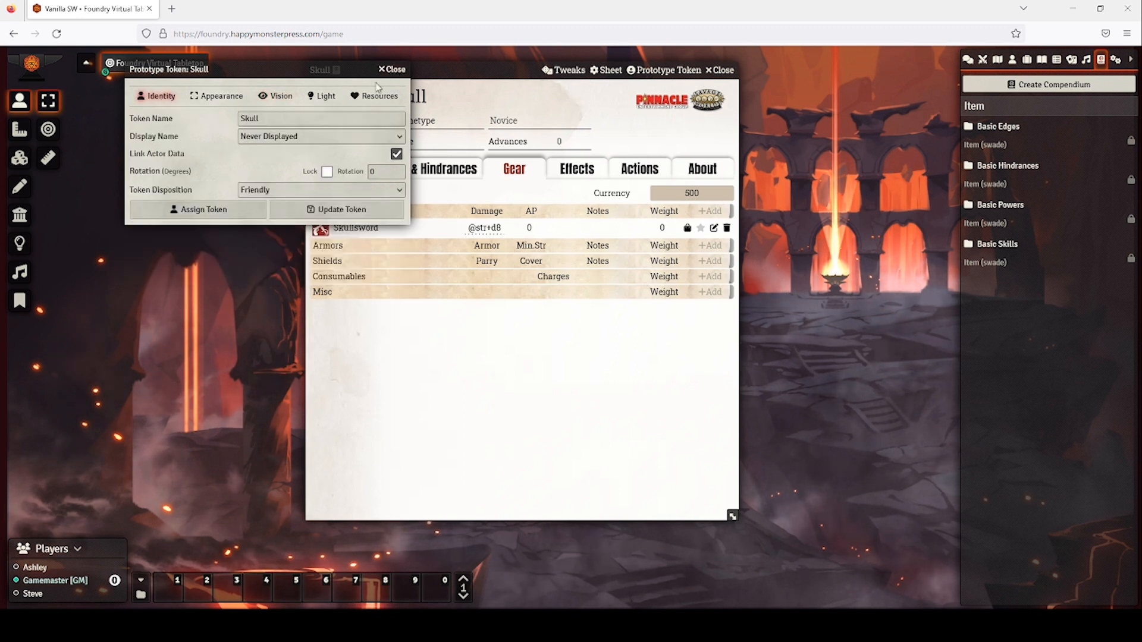
click(390, 70)
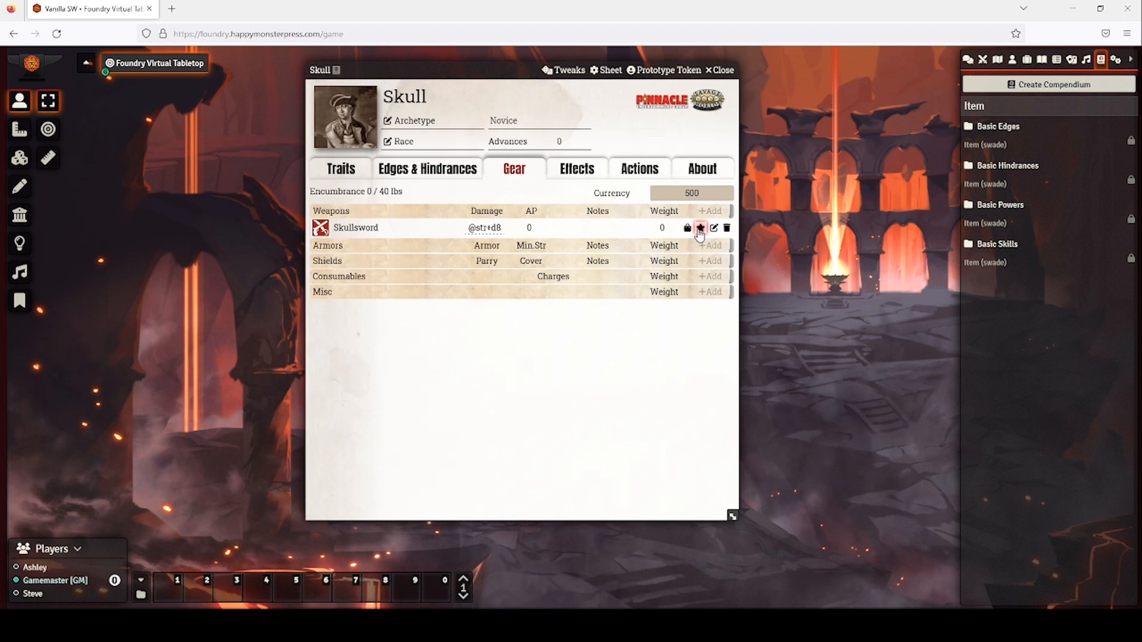
Check Skullsword in Quick Access on the Traits tab, then show the Actors directory.
click(346, 172)
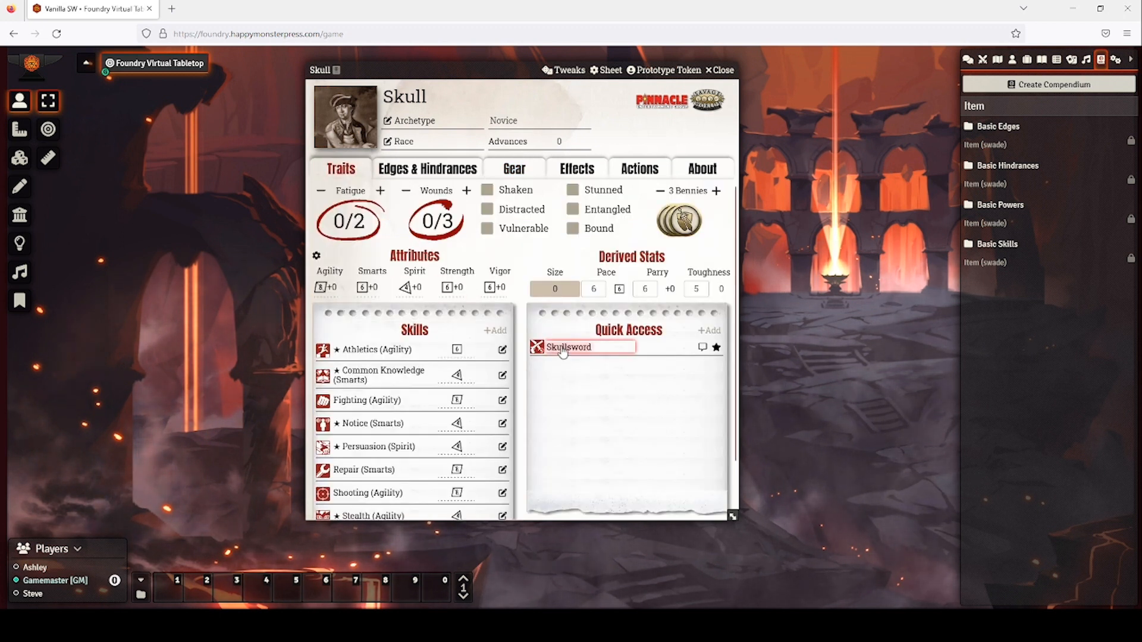
click(967, 60)
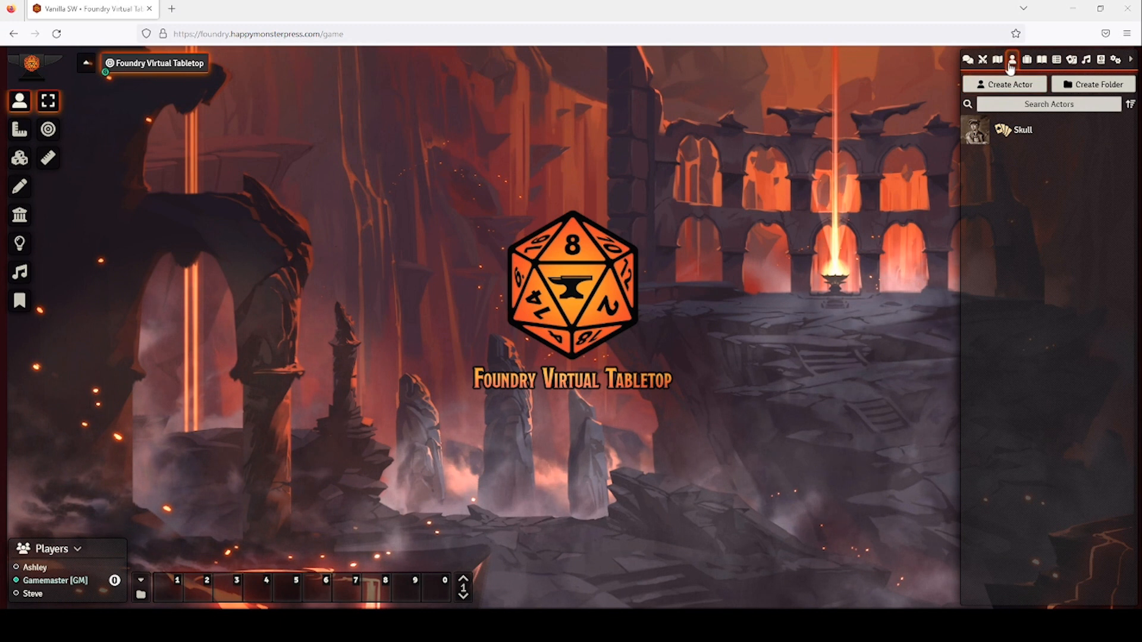
Create a new player character actor named Raven.
click(1009, 83)
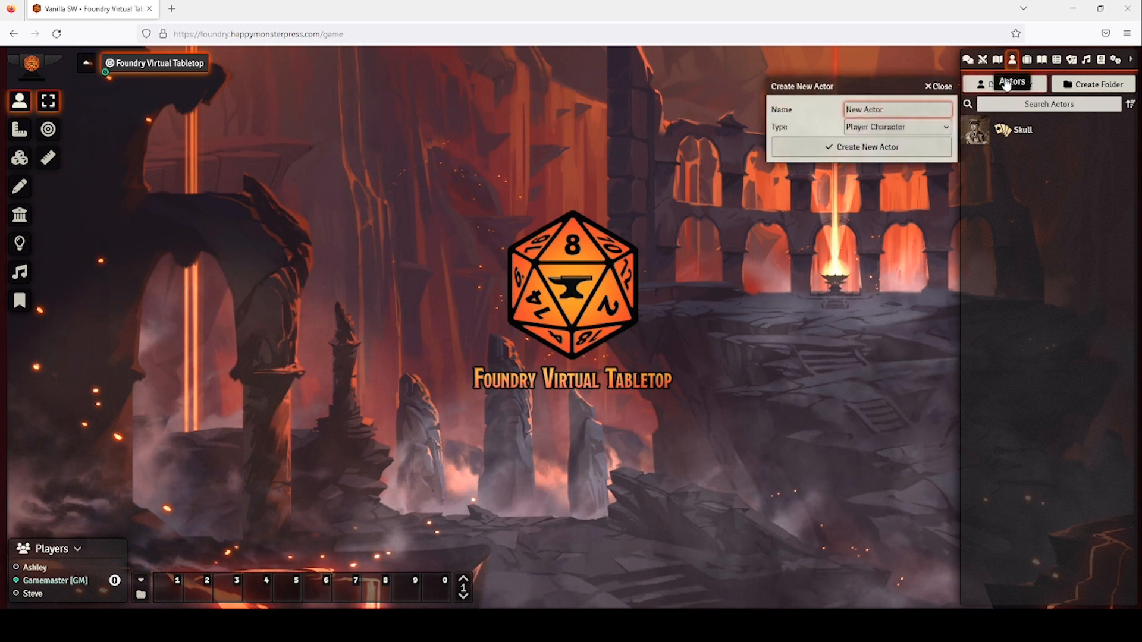
triple_click(866, 110)
text(Raven)
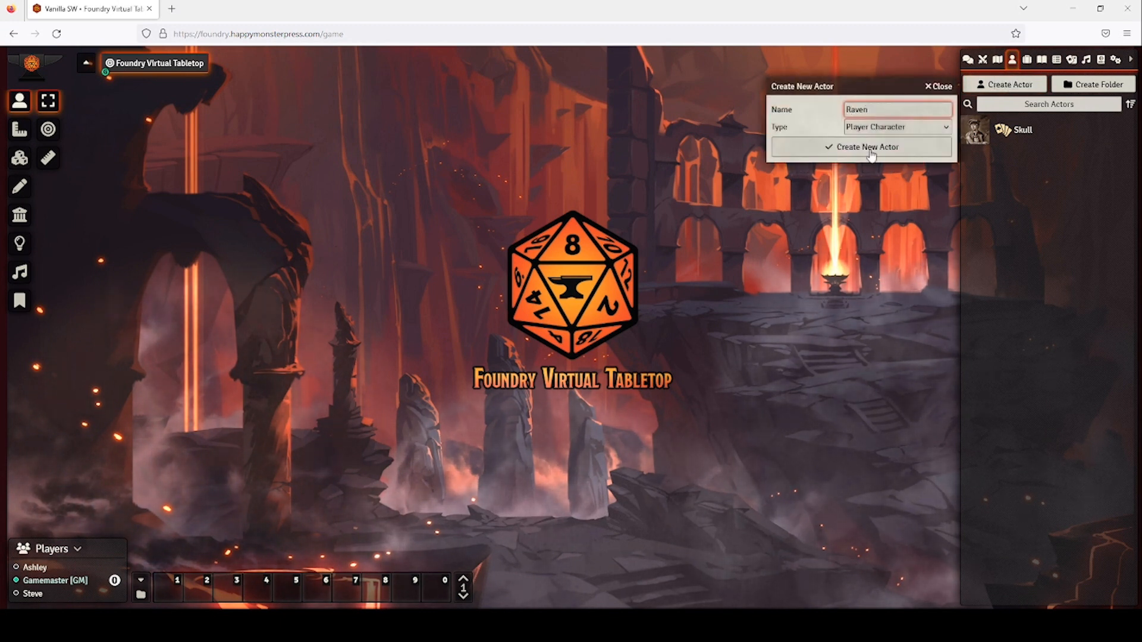
click(871, 153)
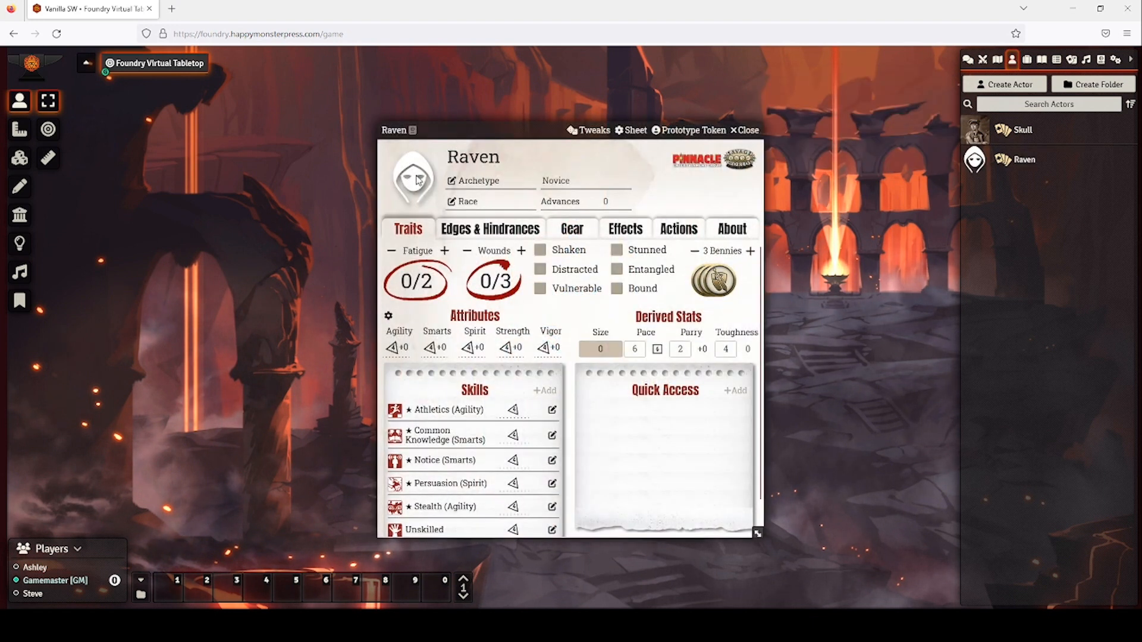
Give Raven a portrait image from the Amazon S3 Characters folder.
click(416, 179)
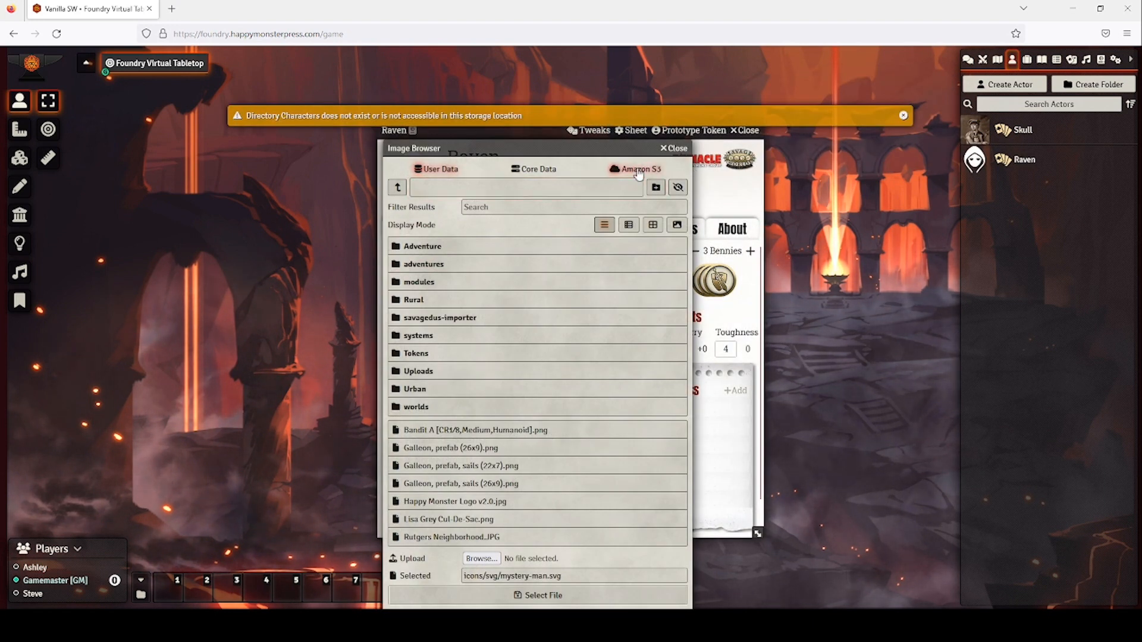
click(638, 171)
click(416, 210)
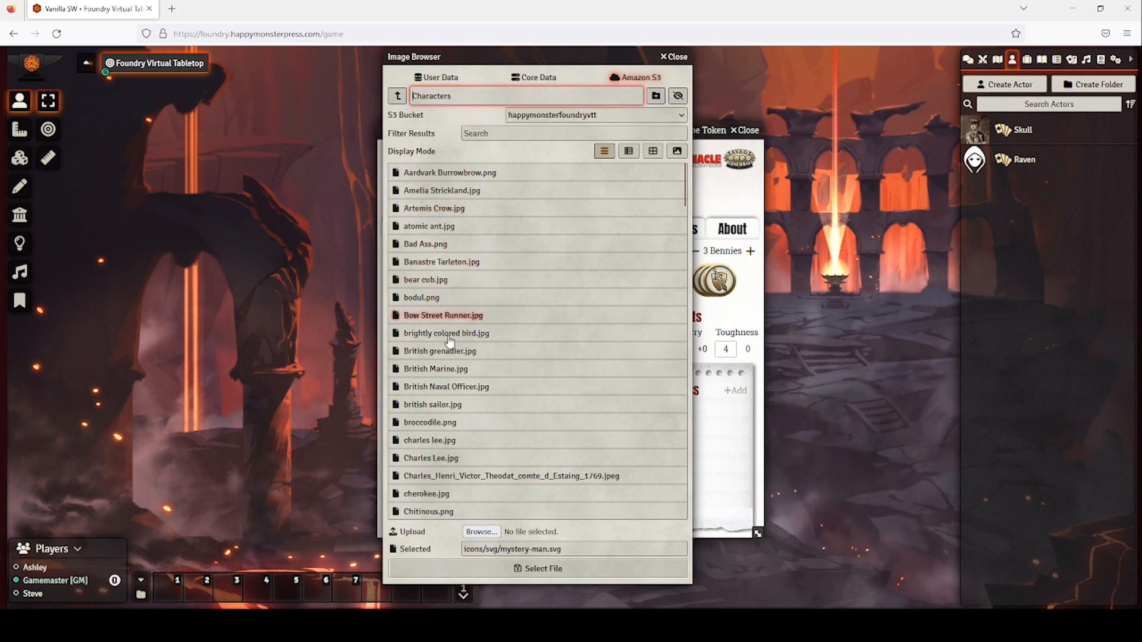
scroll(449, 341, down, 5)
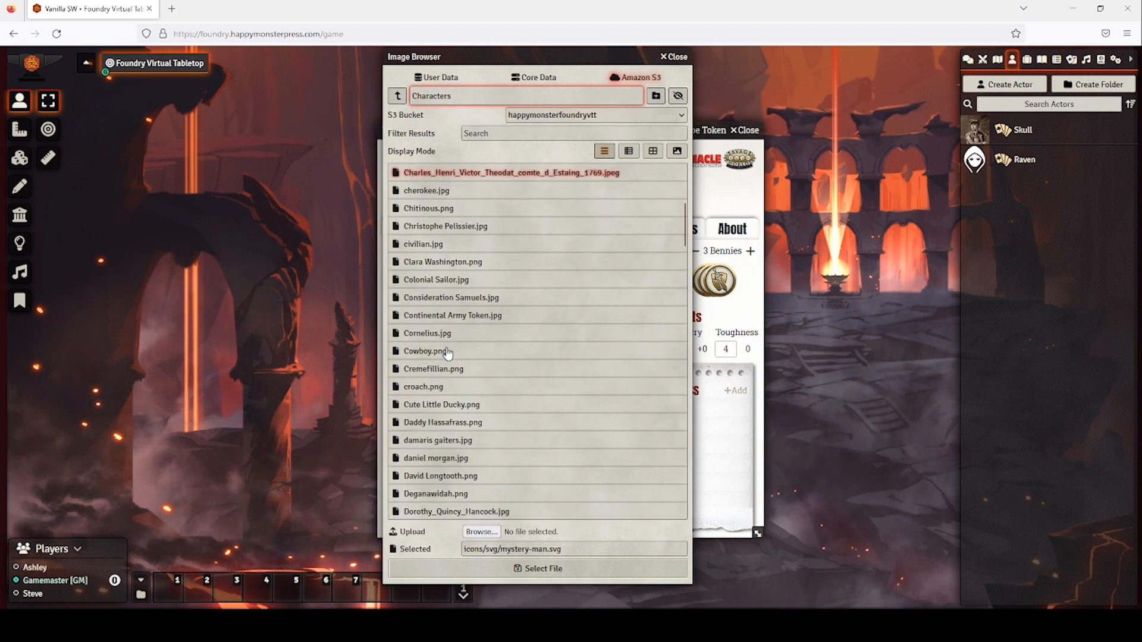
scroll(448, 353, down, 2)
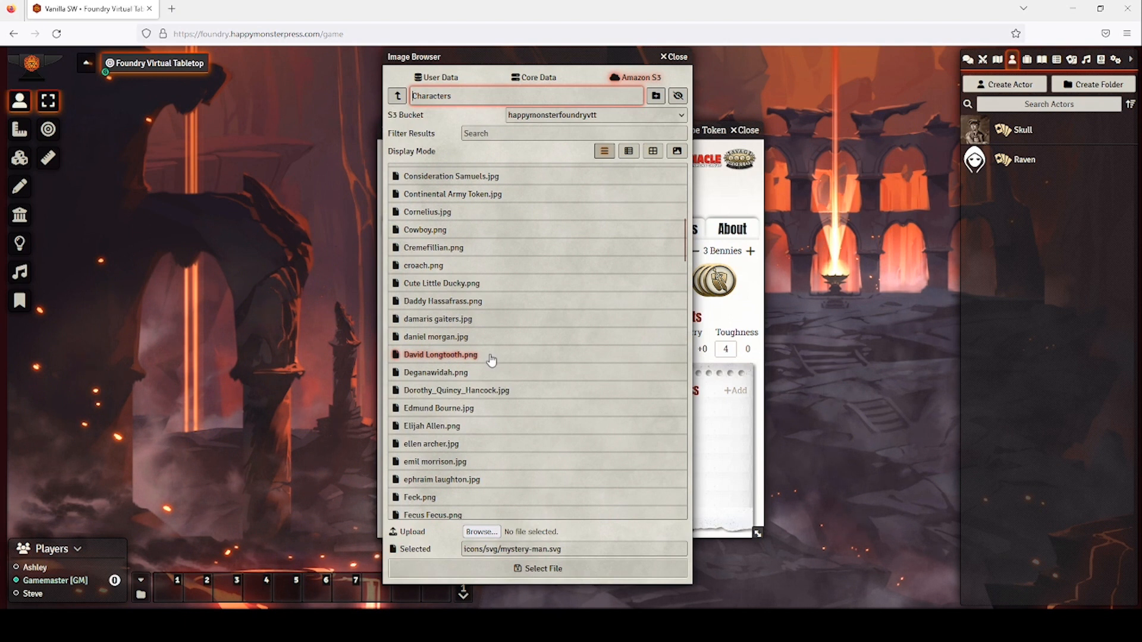
scroll(488, 356, down, 1)
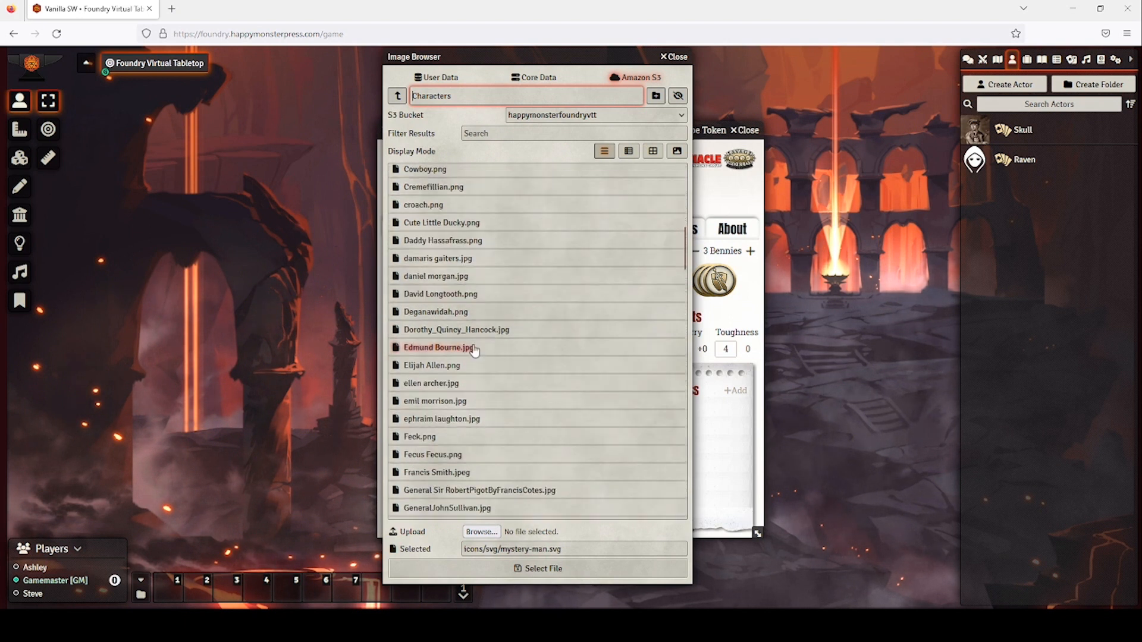
click(437, 299)
click(537, 568)
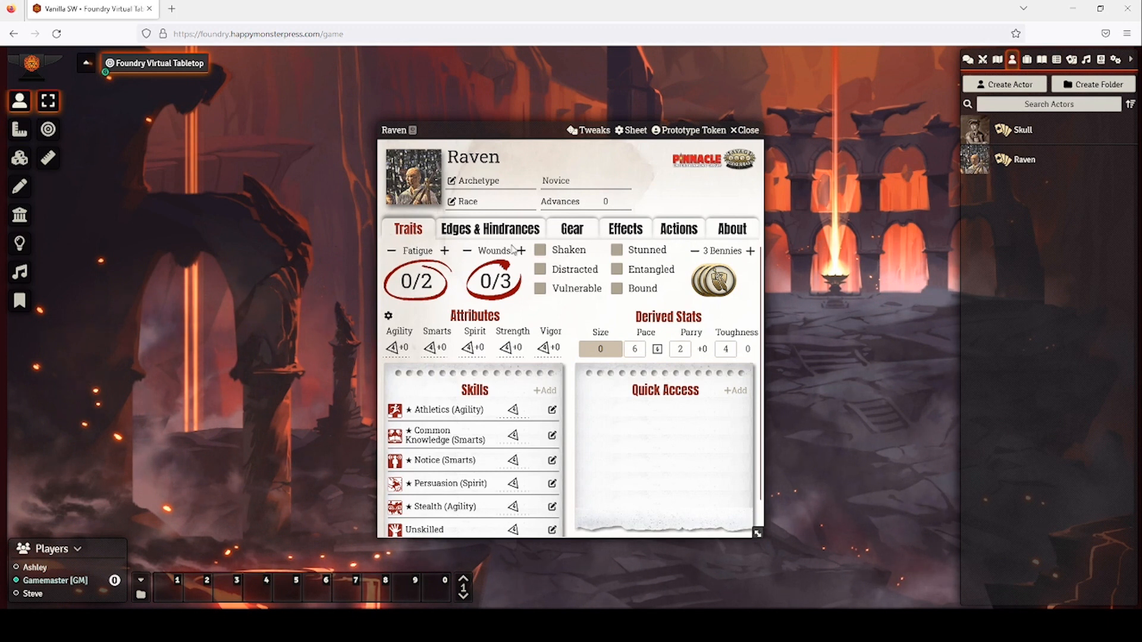
Set Raven's attributes to Agility d8, Smarts d8 and Vigor d6, and save them.
click(388, 317)
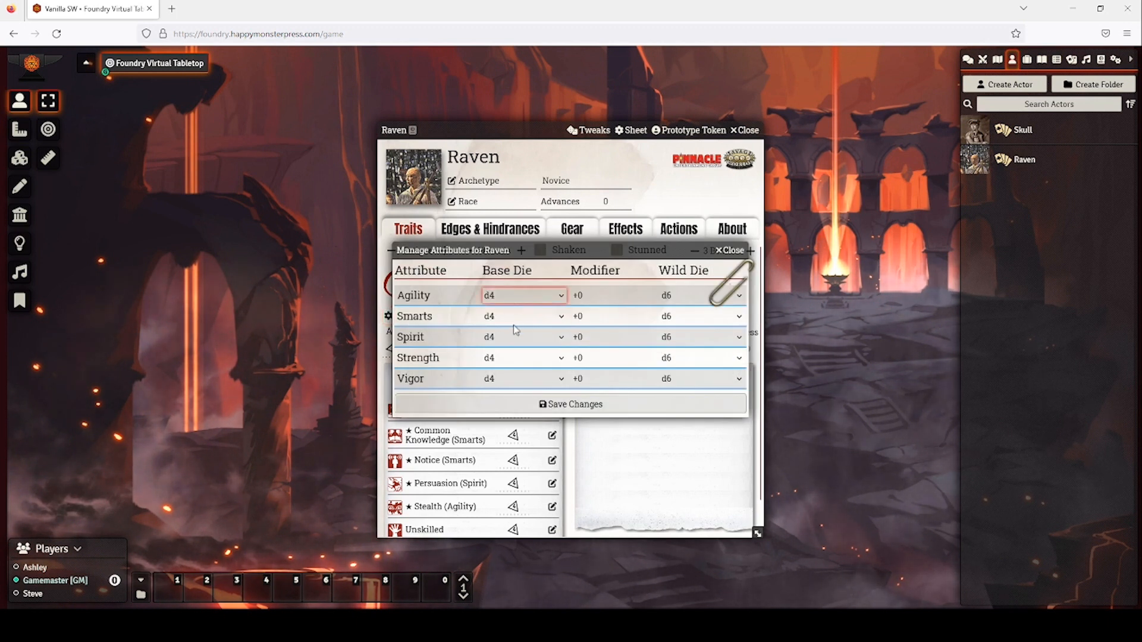
click(512, 341)
click(514, 320)
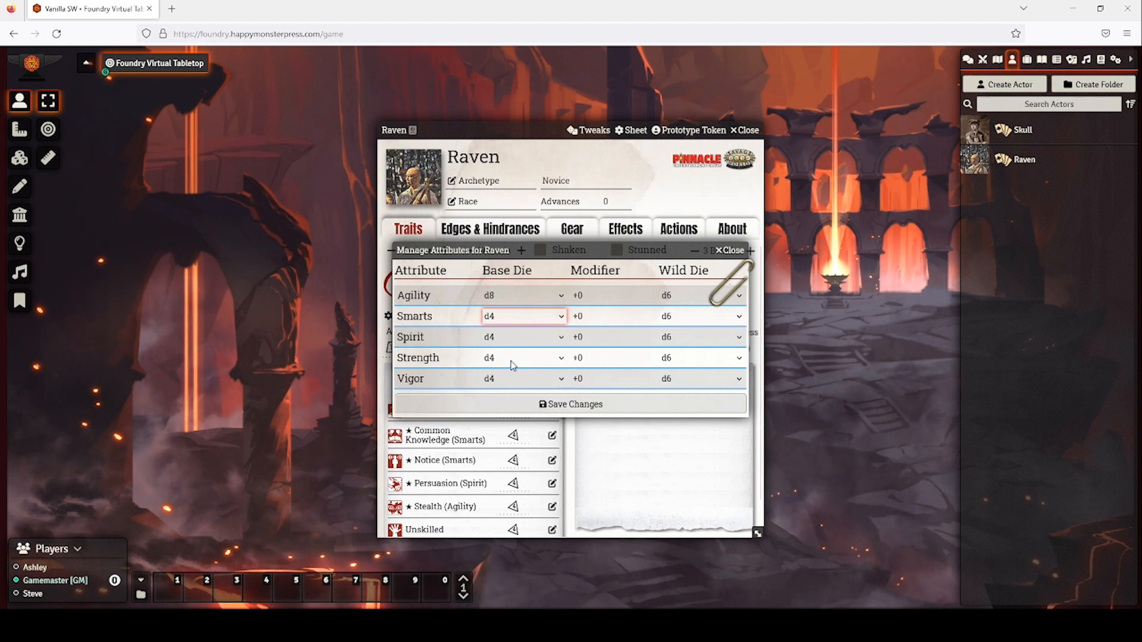
click(514, 363)
click(517, 343)
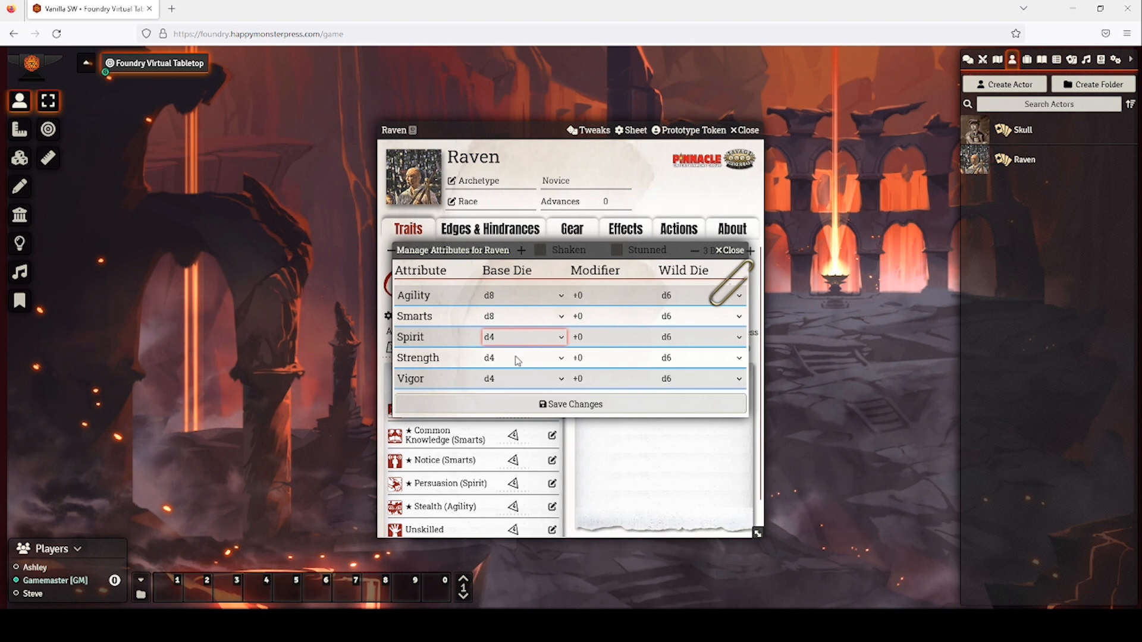
click(515, 360)
click(515, 378)
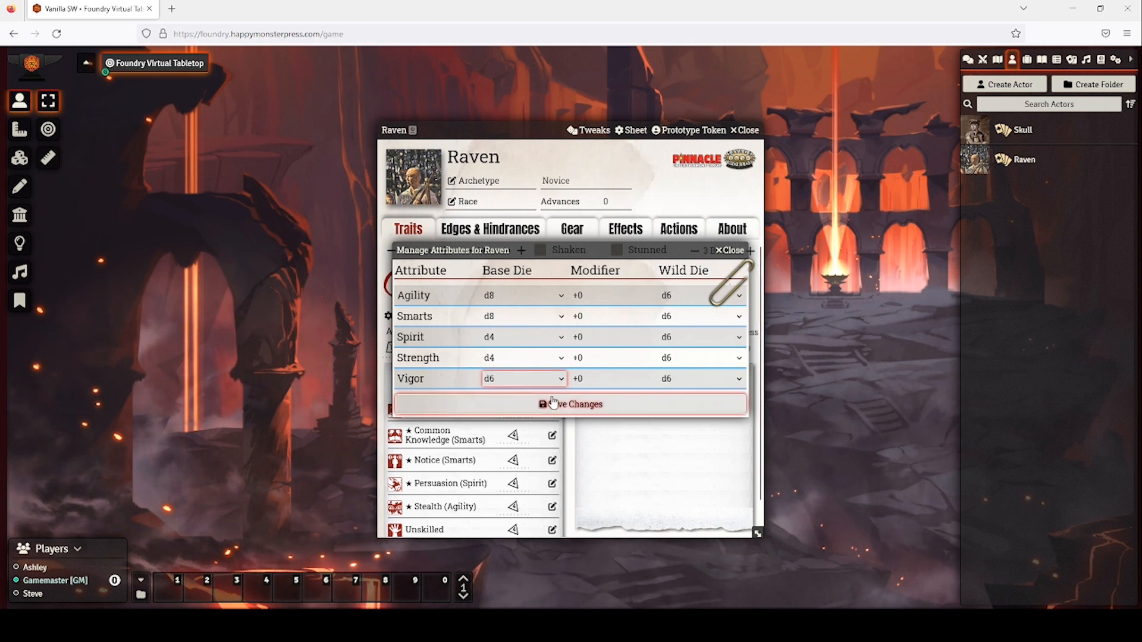
click(654, 403)
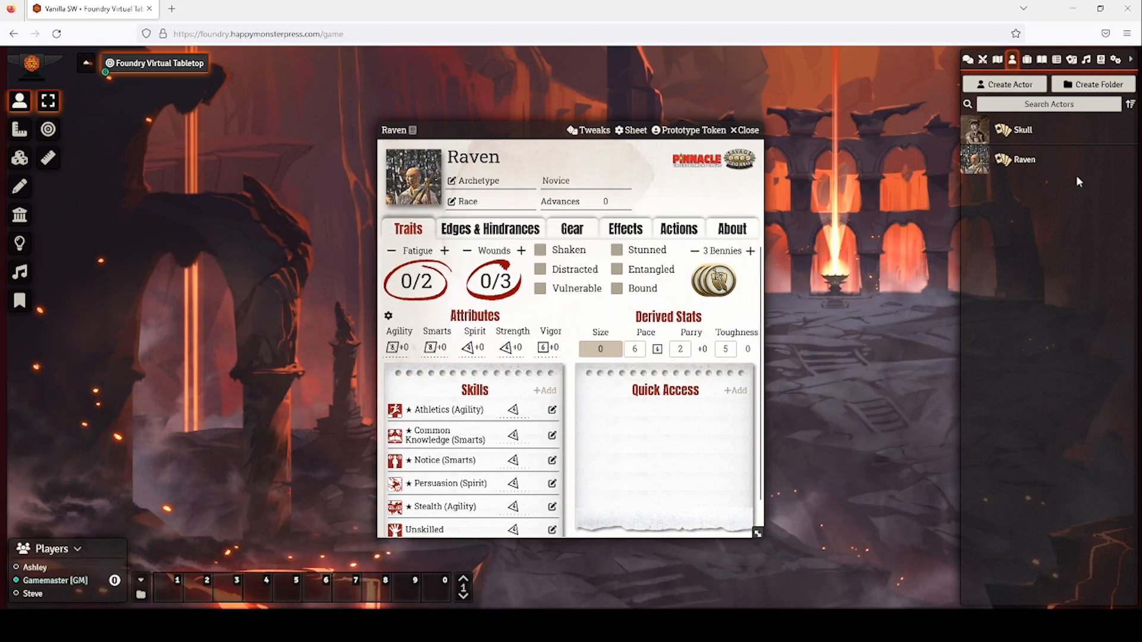
Add the Arcane Background edge from Basic Edges to Raven, then view his Powers page.
click(490, 229)
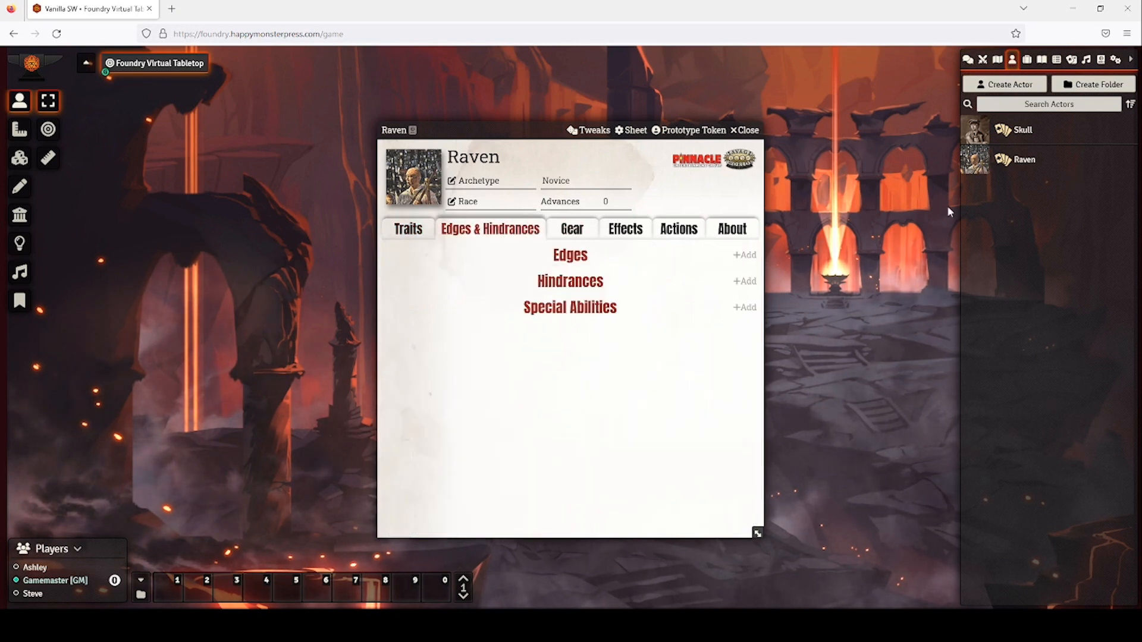
click(1117, 62)
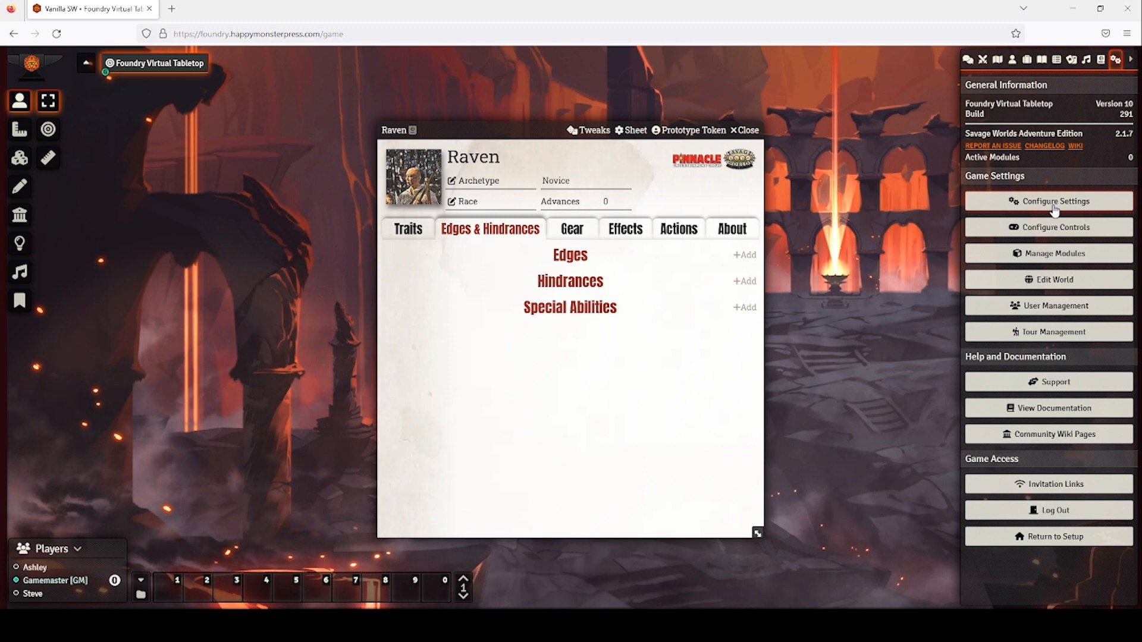
click(1100, 60)
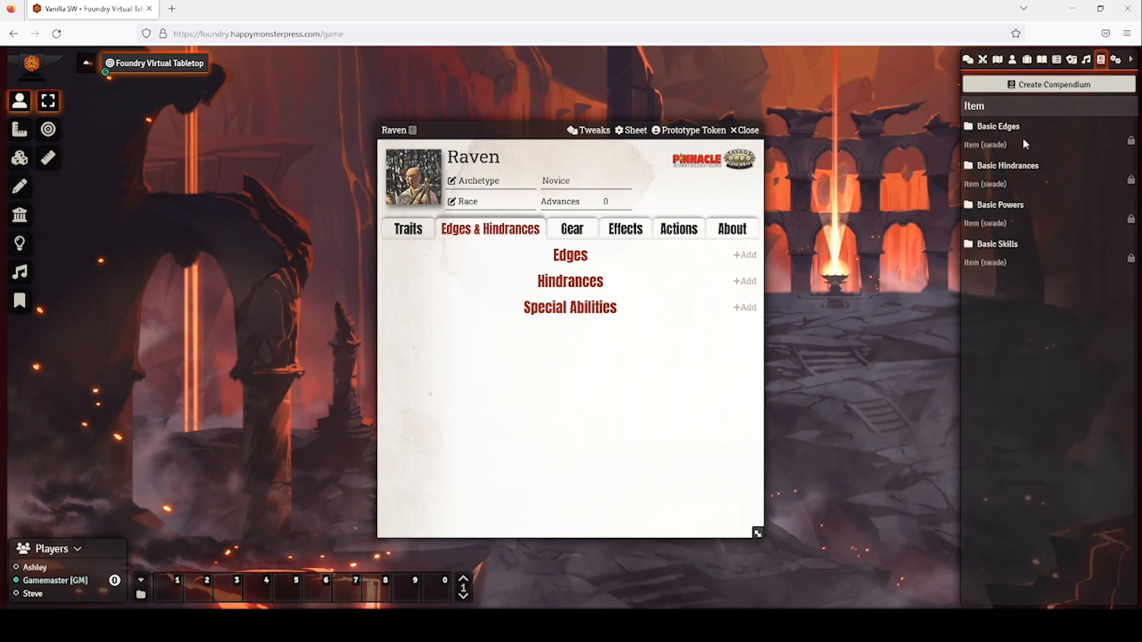
click(979, 138)
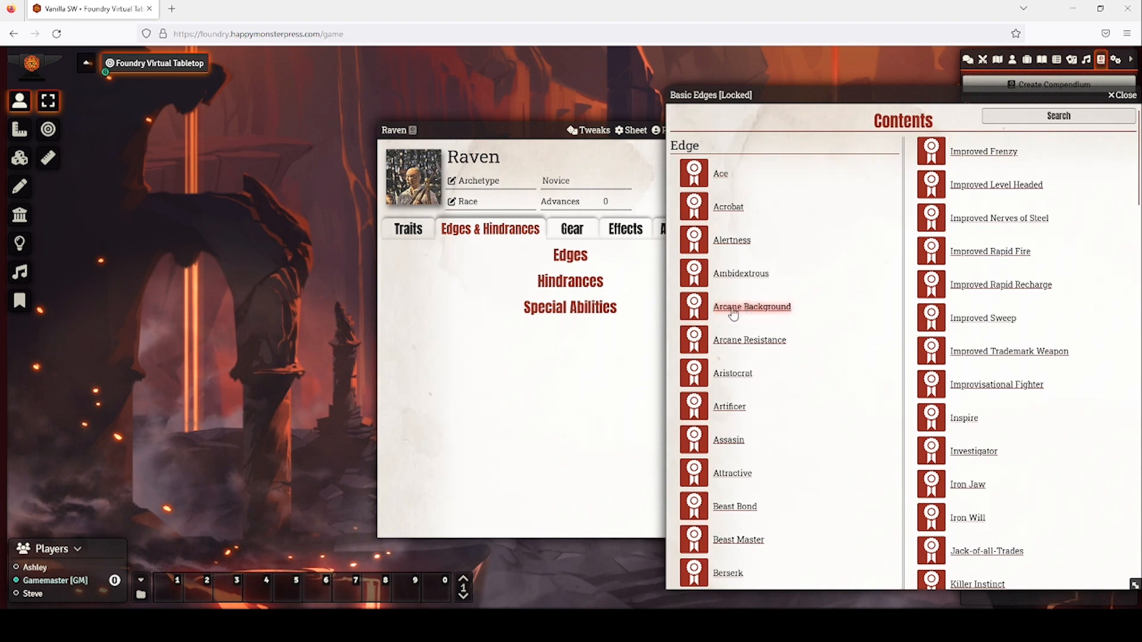
drag(524, 285, 524, 285)
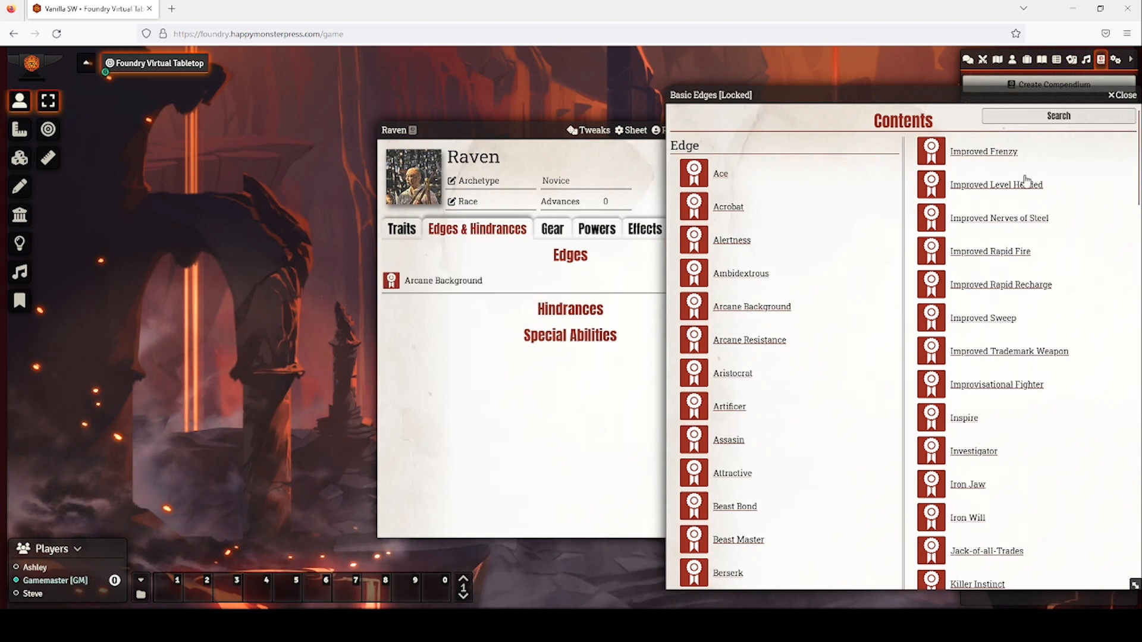
key(Escape)
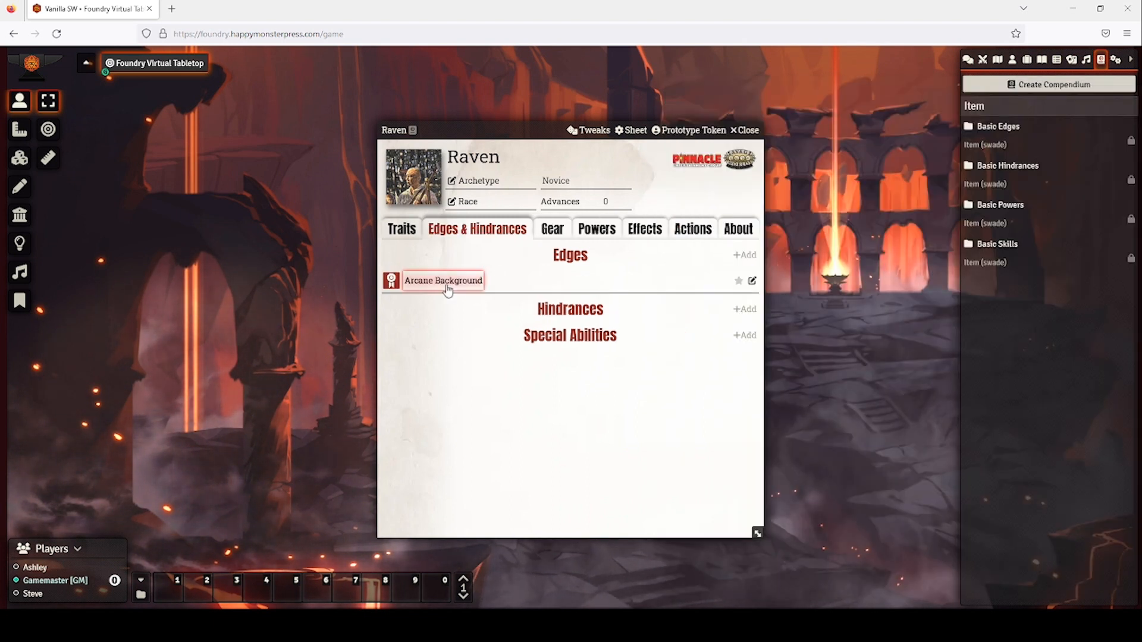
click(605, 227)
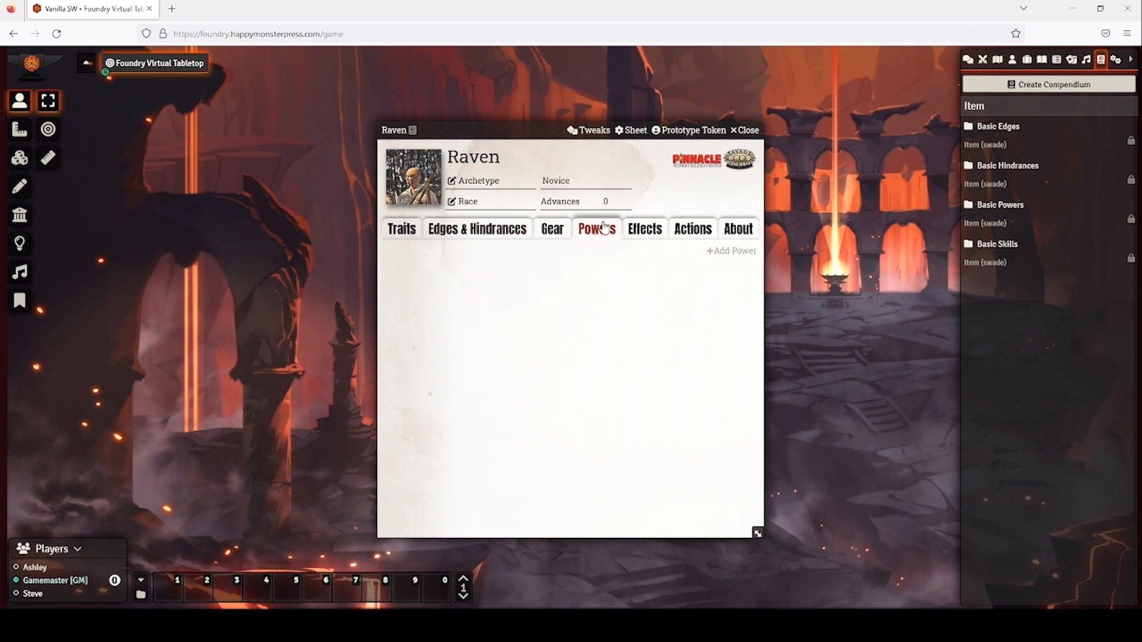
Add the Bolt, Entangle and Healing powers from Basic Powers to Raven's sheet.
click(999, 205)
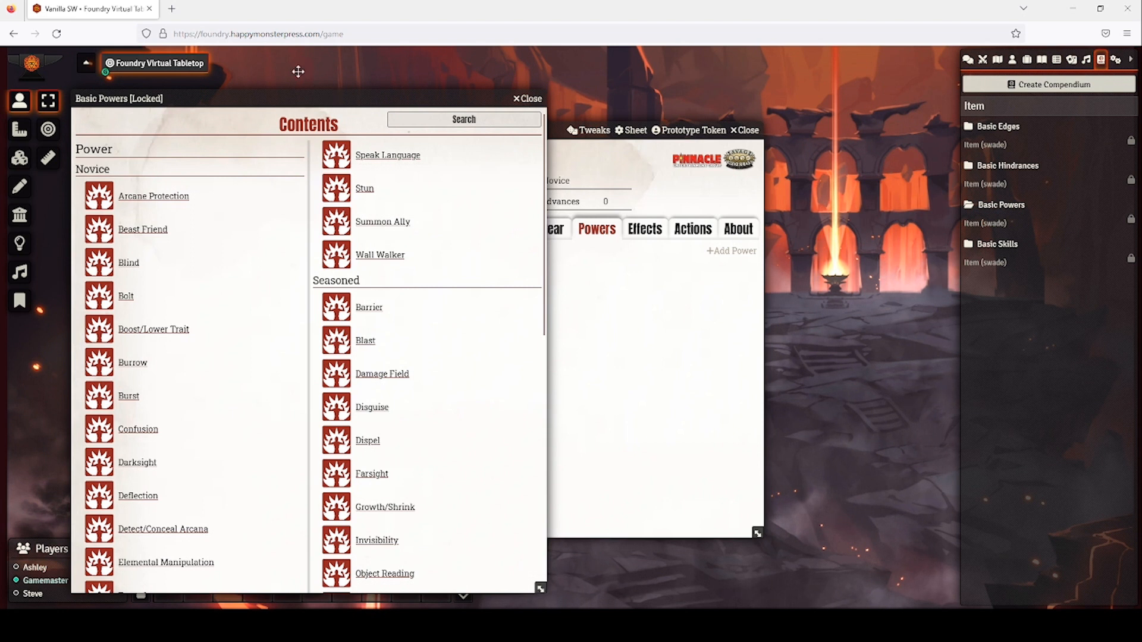
drag(298, 71, 285, 54)
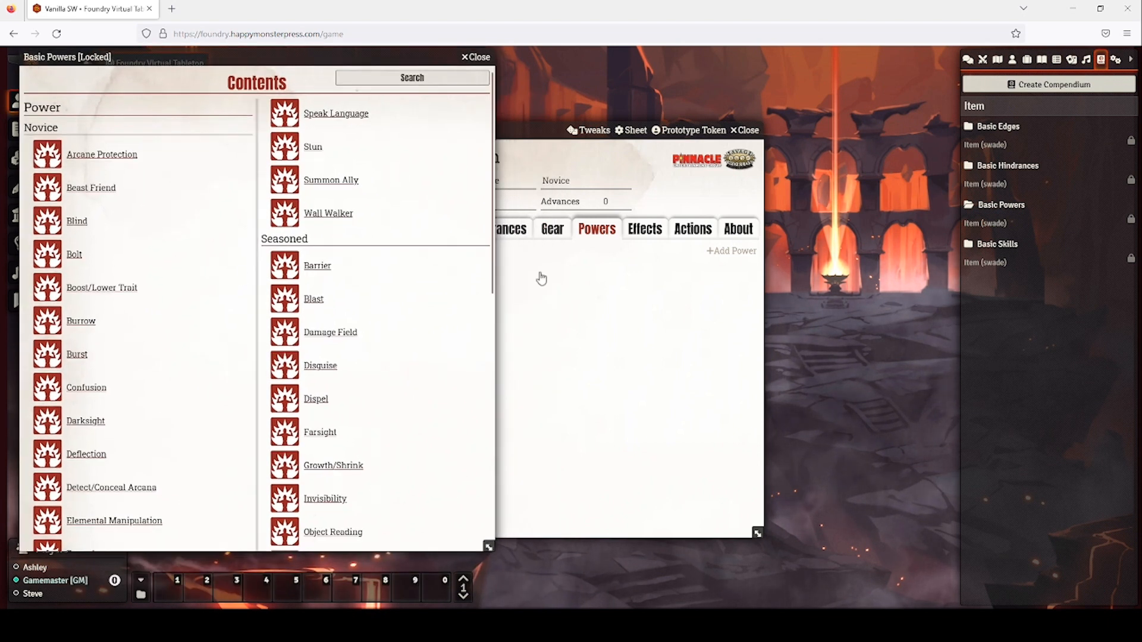
drag(552, 124, 659, 121)
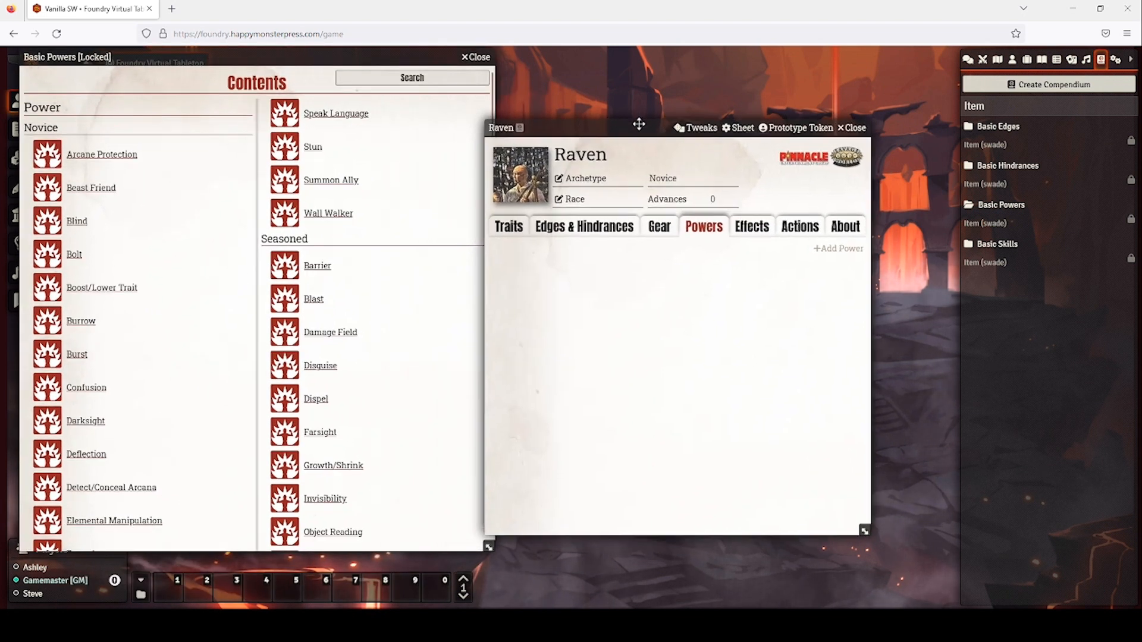
scroll(158, 280, down, 3)
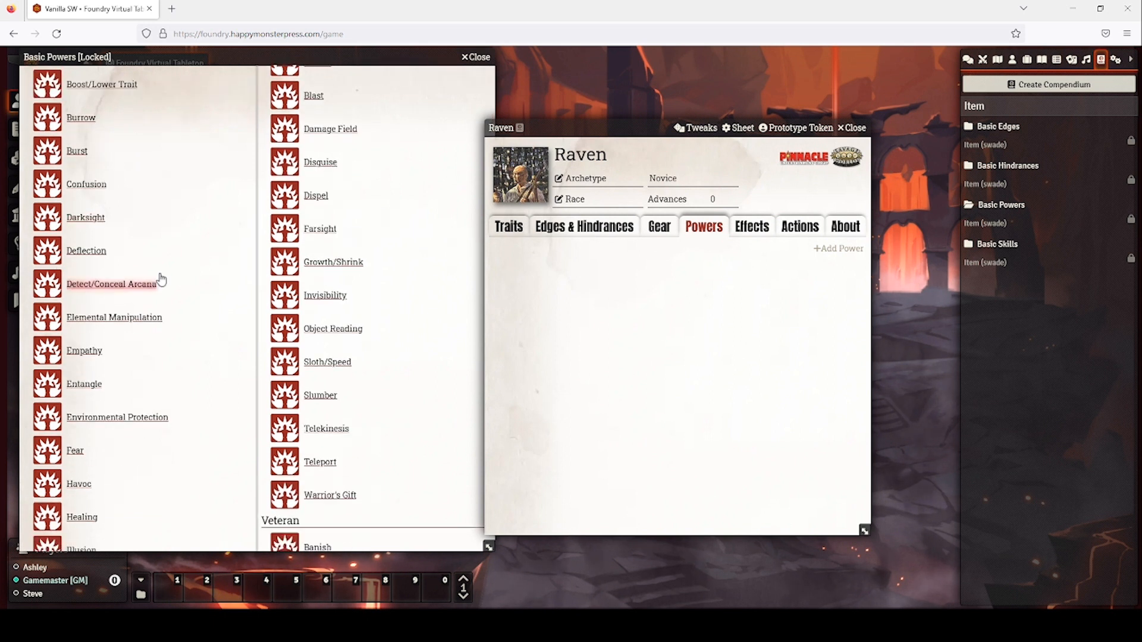
scroll(122, 226, up, 2)
drag(74, 189, 621, 284)
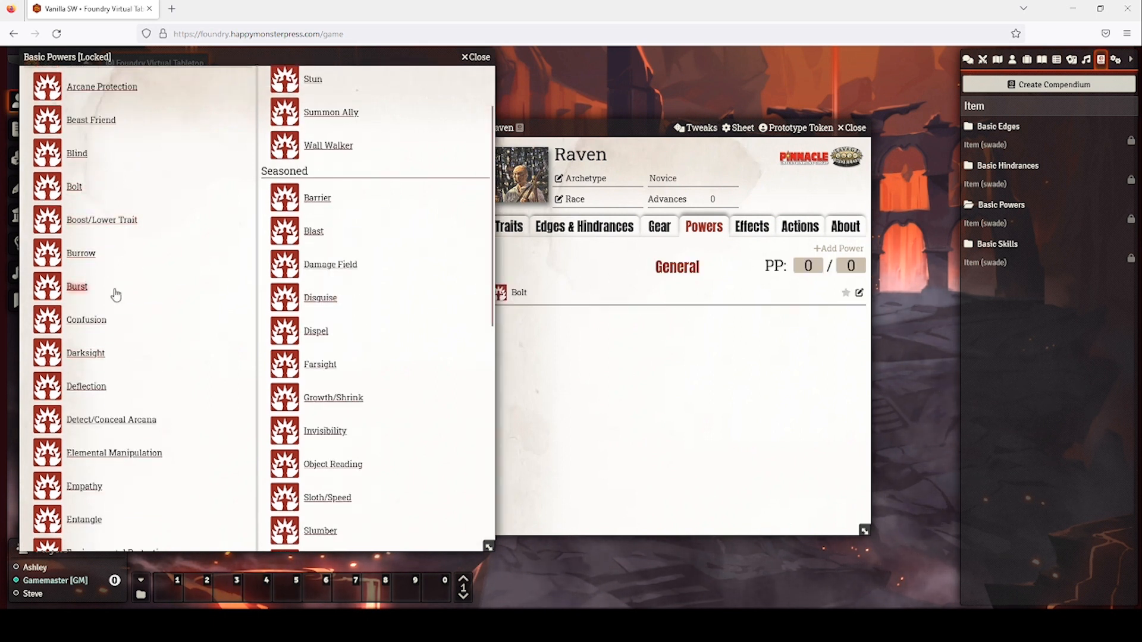
scroll(95, 280, down, 2)
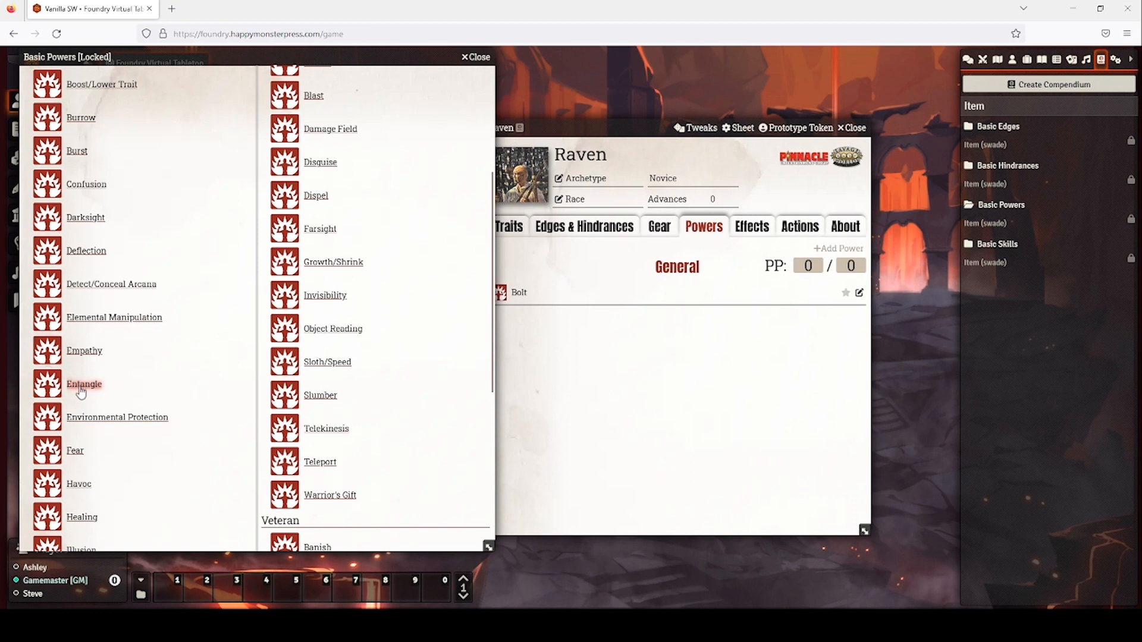
drag(81, 392, 527, 356)
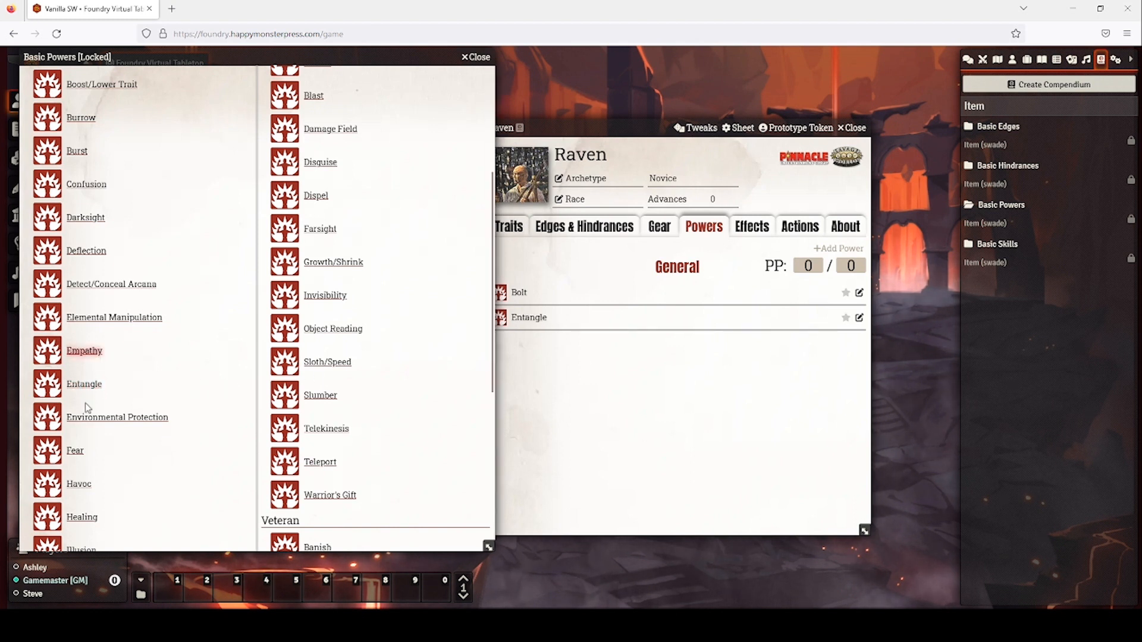
scroll(85, 402, down, 3)
scroll(83, 339, down, 1)
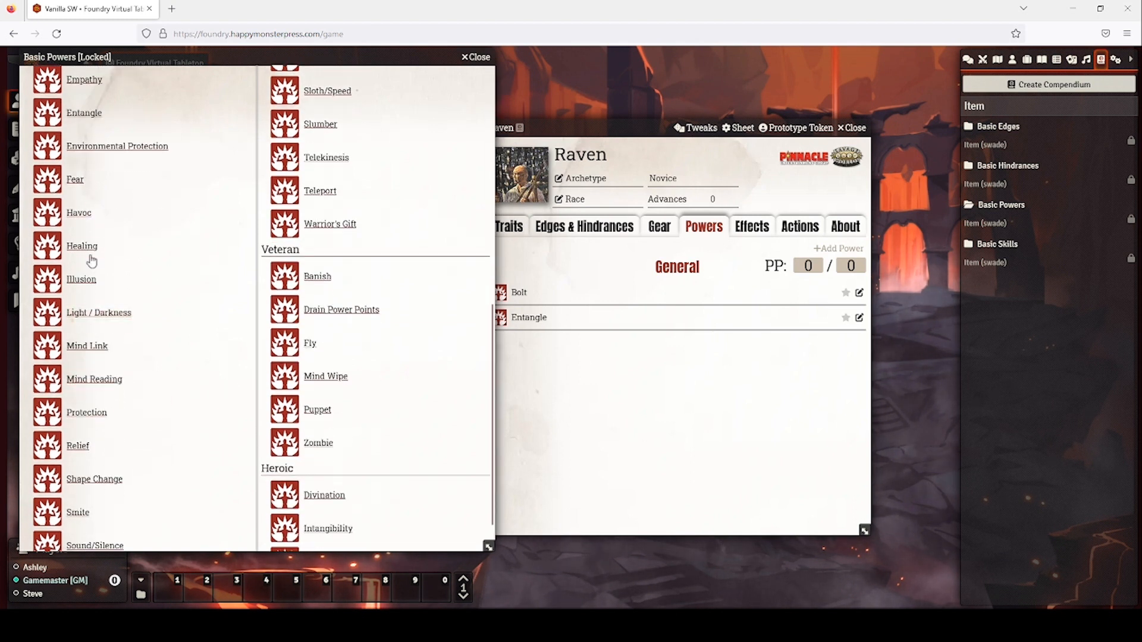
drag(91, 261, 691, 357)
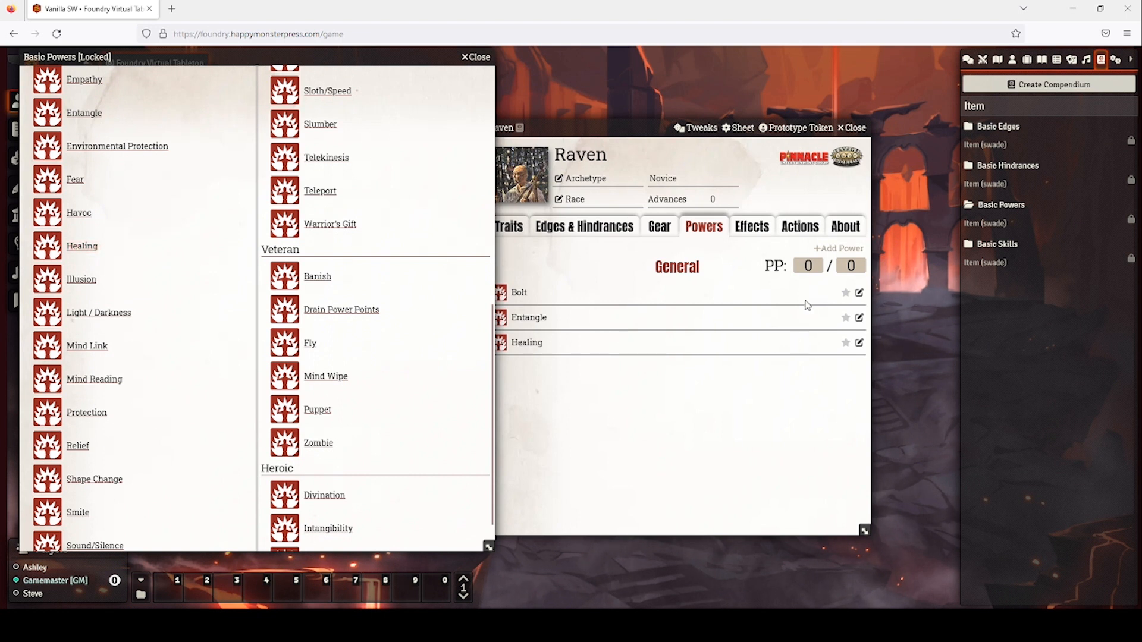
Set Raven's power points to 10 / 10 and close the Basic Powers compendium.
click(803, 265)
text(10)
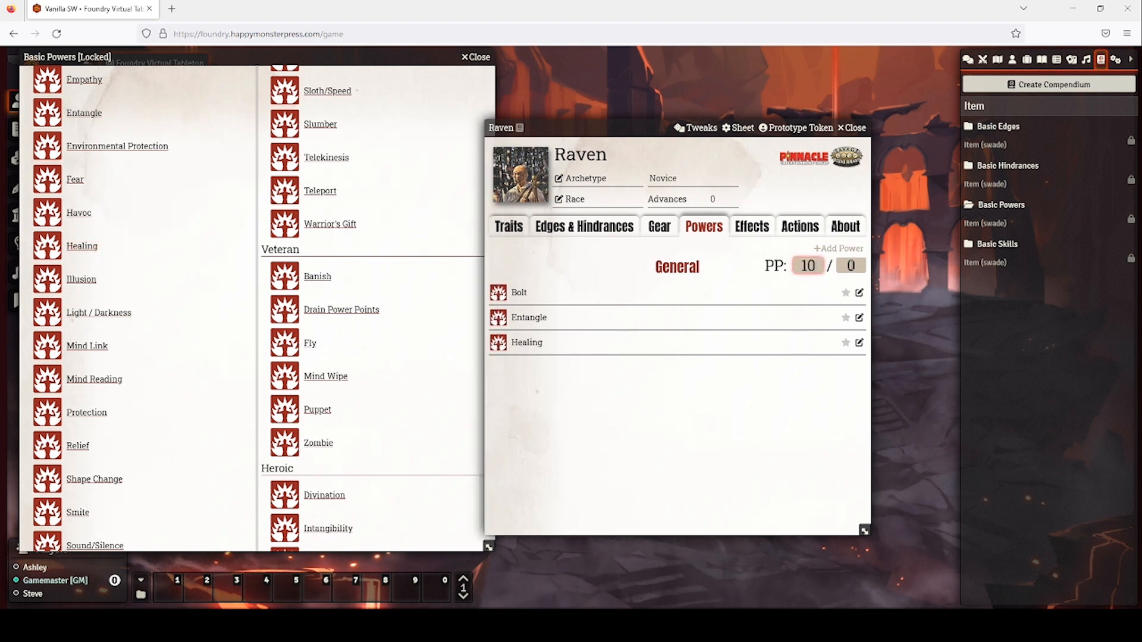
key(Tab)
text(10)
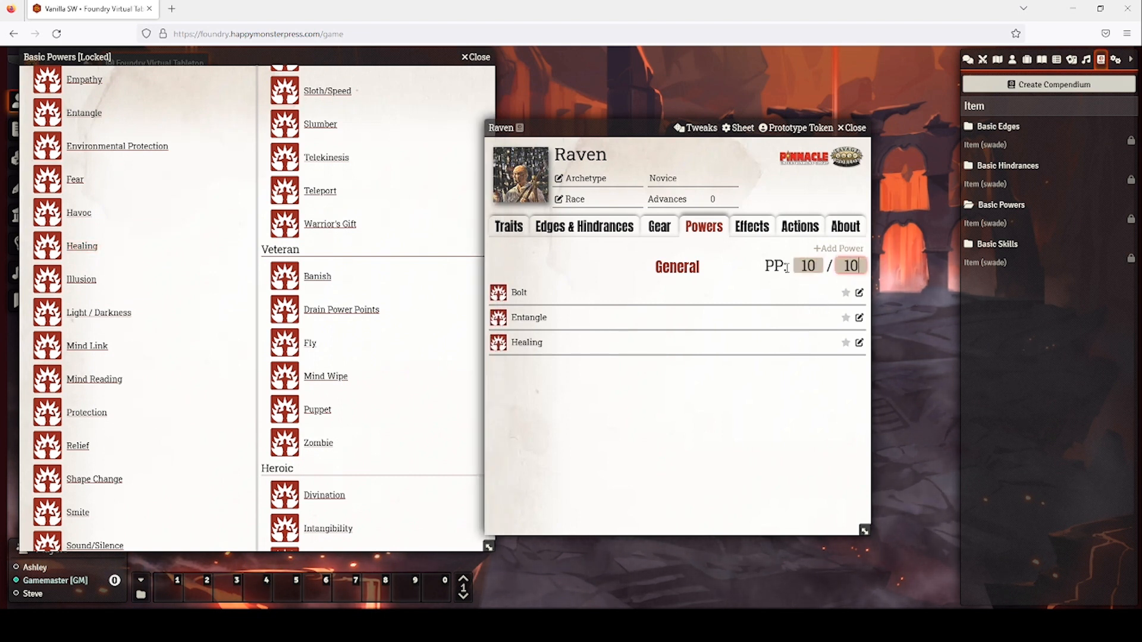
click(478, 58)
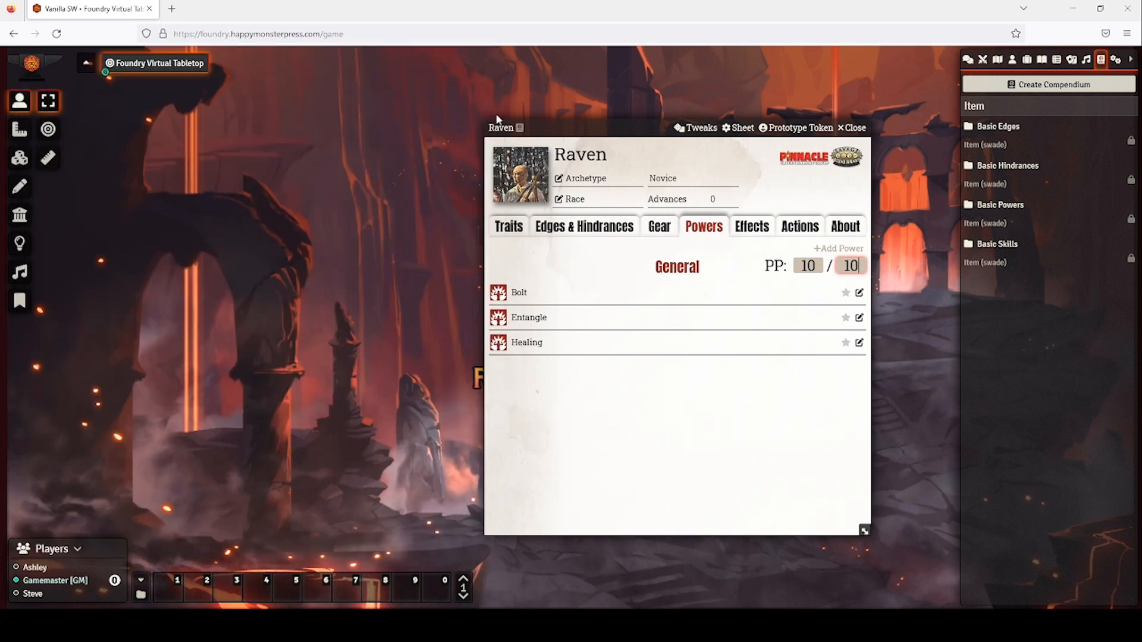
Star Bolt, Entangle and Healing as favourites and expand Bolt's details.
click(845, 292)
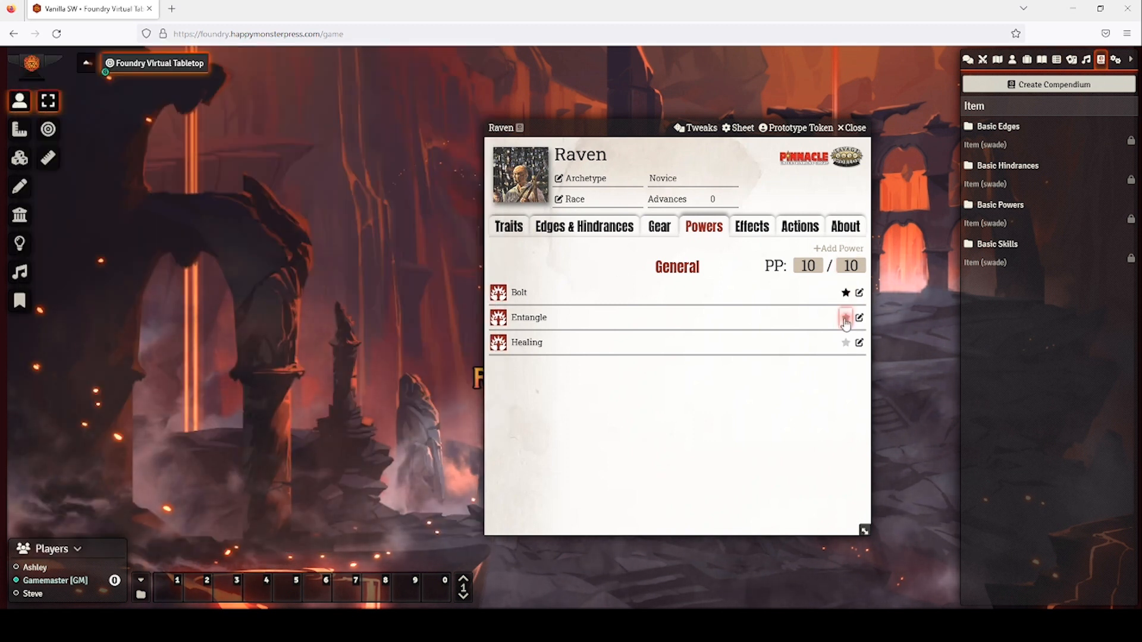
click(845, 343)
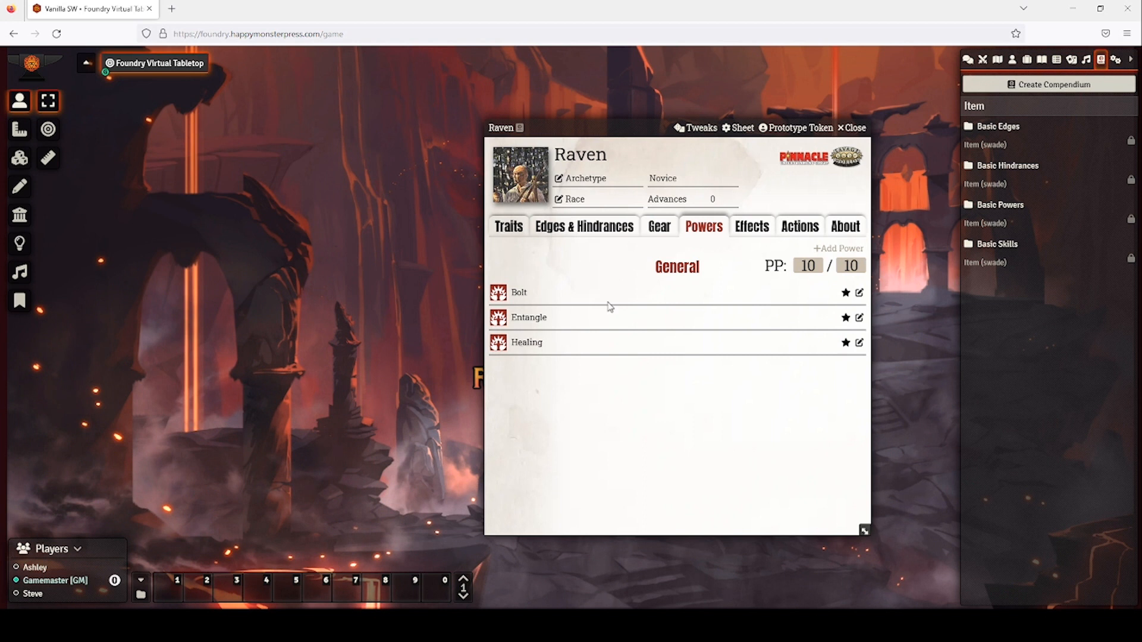
click(520, 293)
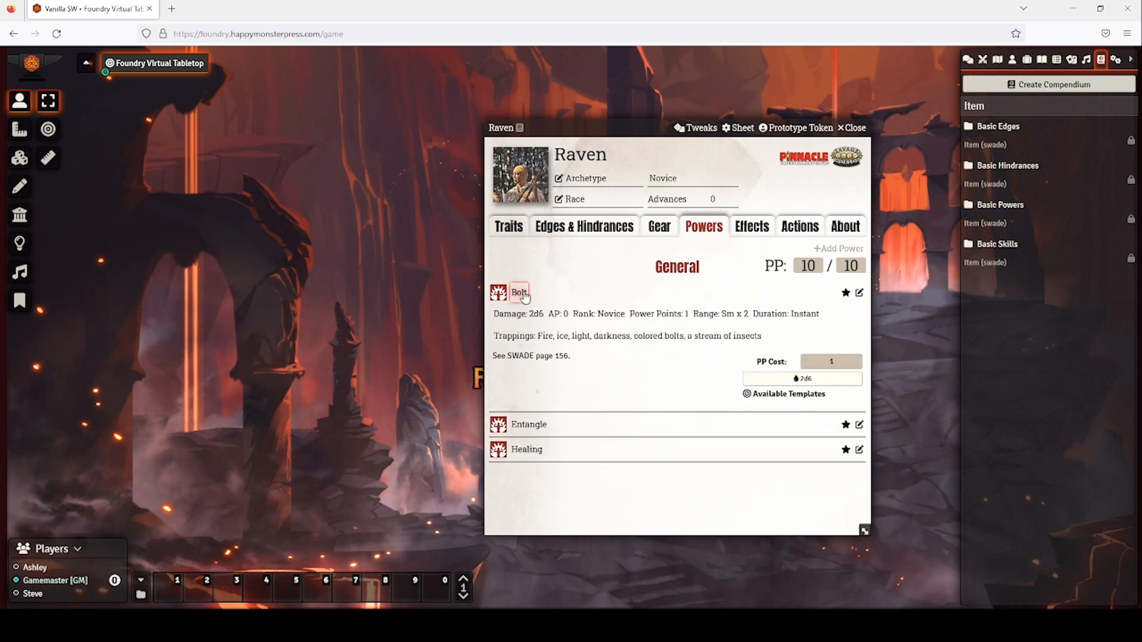
Review Bolt's Properties and Description on its sheet, then return to Raven's Traits page.
click(859, 292)
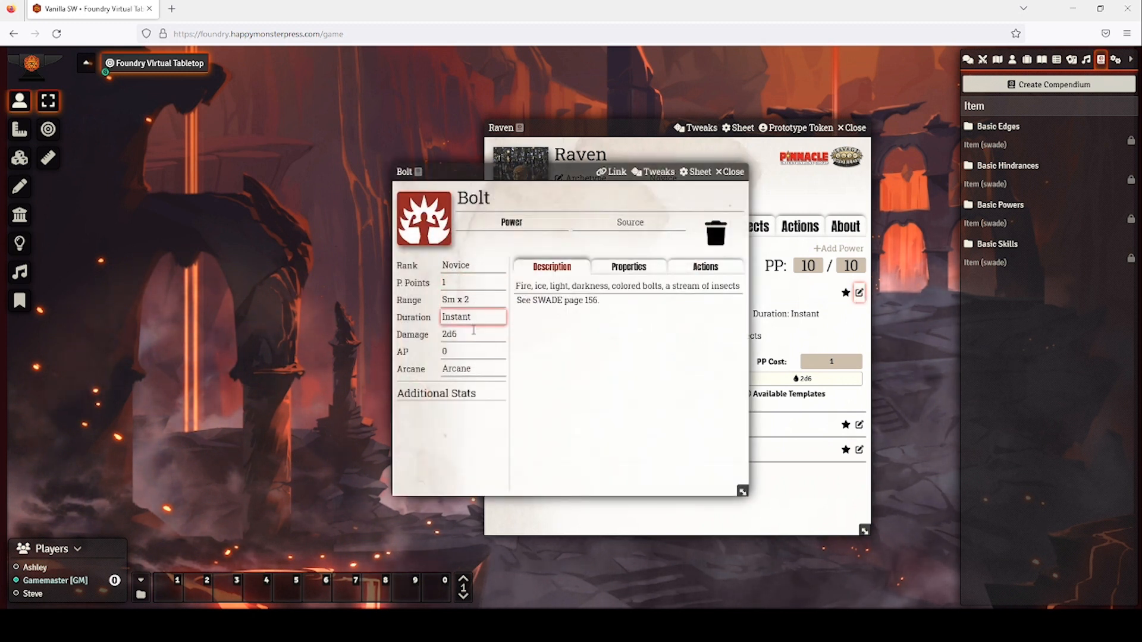
click(634, 269)
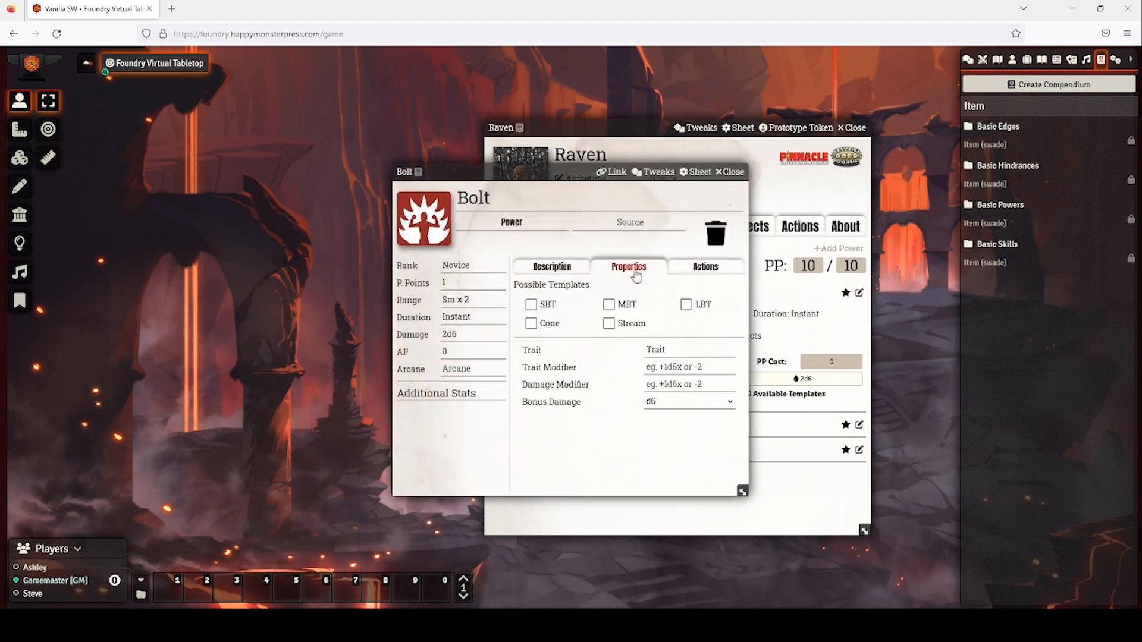
click(553, 270)
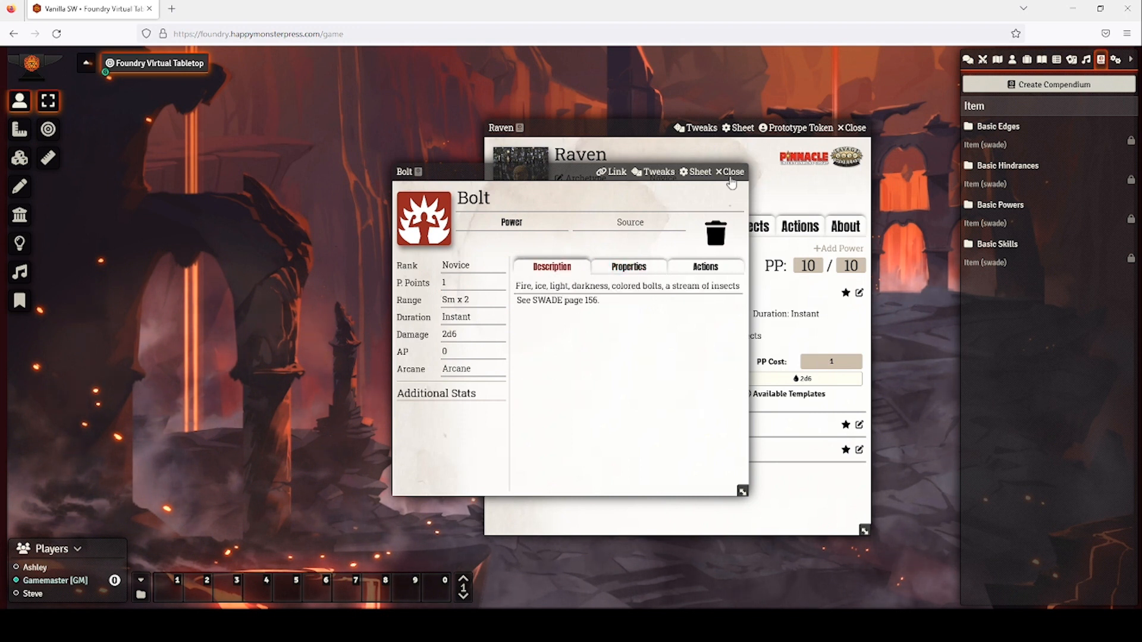
key(Escape)
click(509, 227)
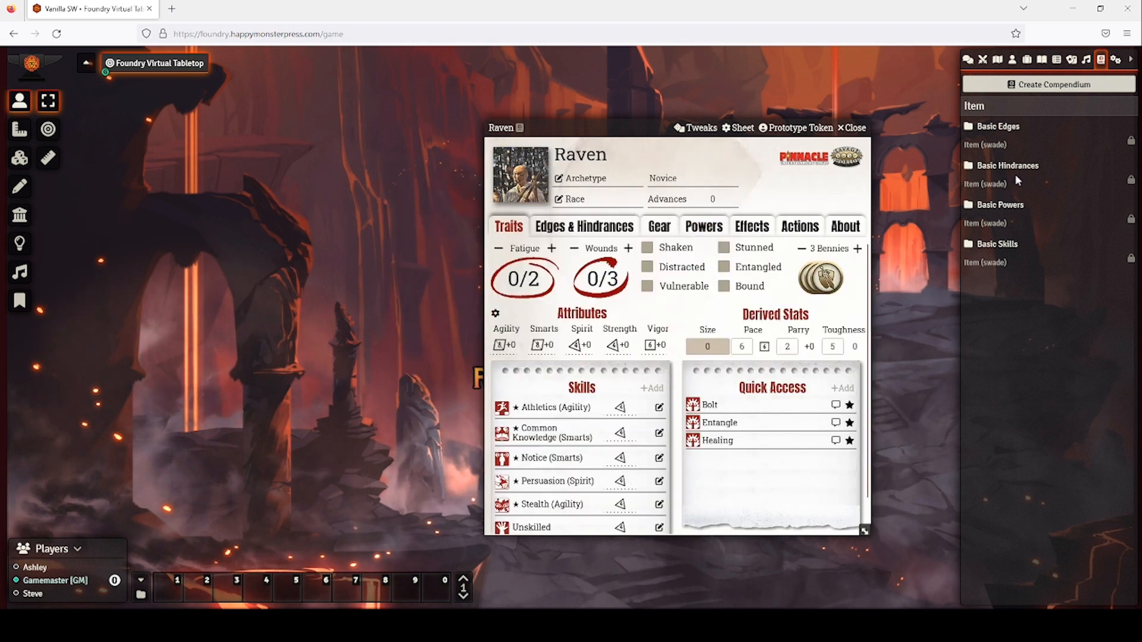
Set the Weird Science skill's base die to d8, then expand Bolt in Quick Access.
click(990, 245)
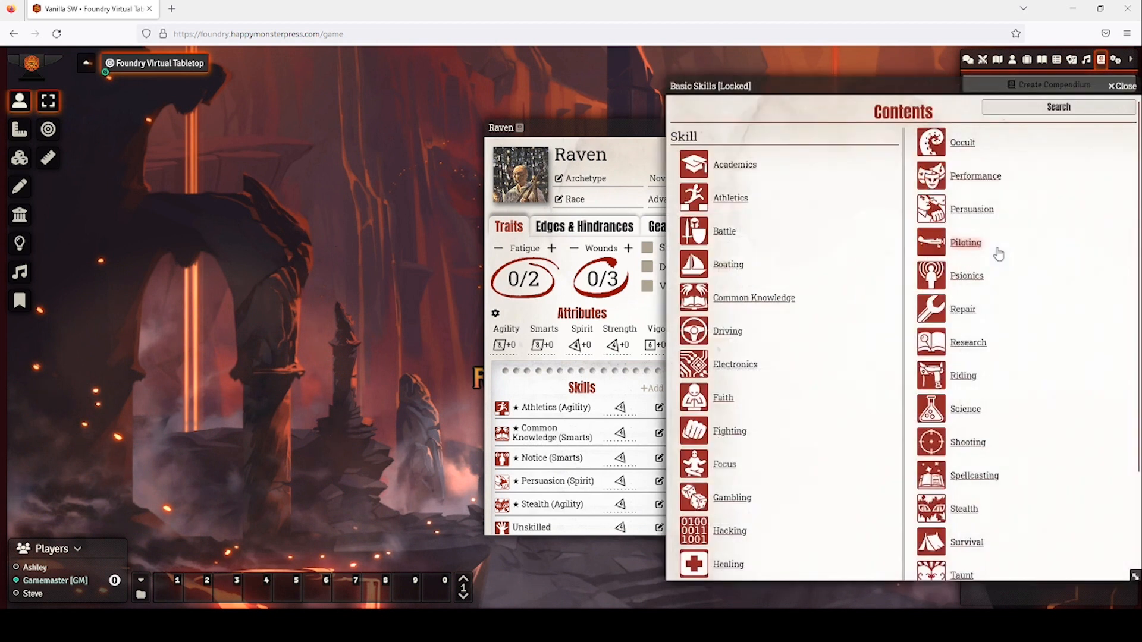
scroll(1030, 368, down, 2)
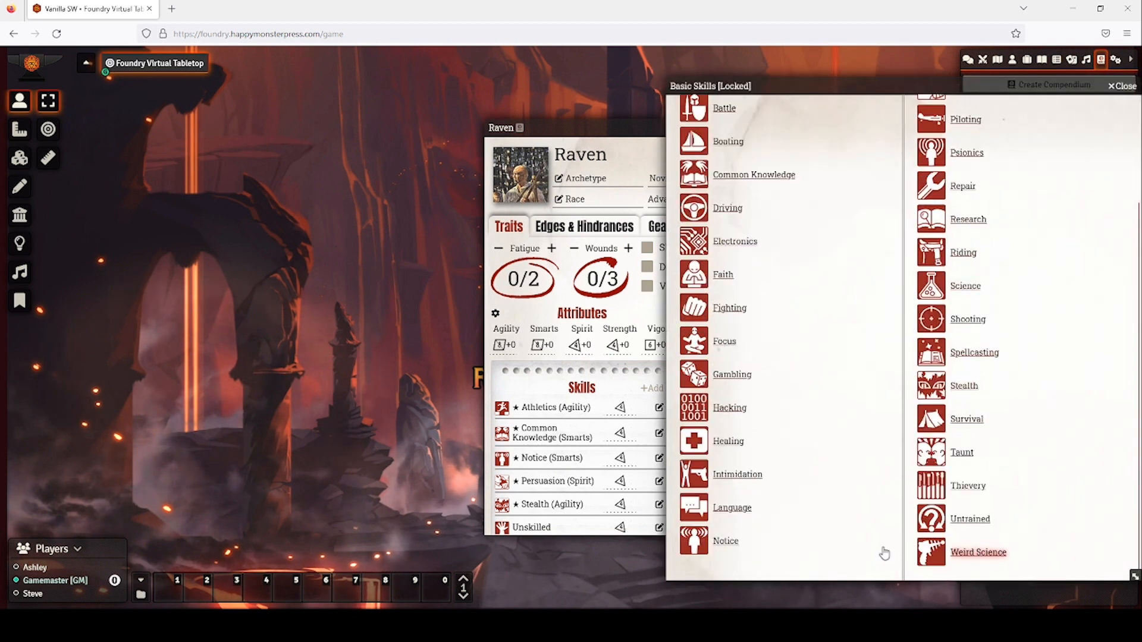
click(978, 552)
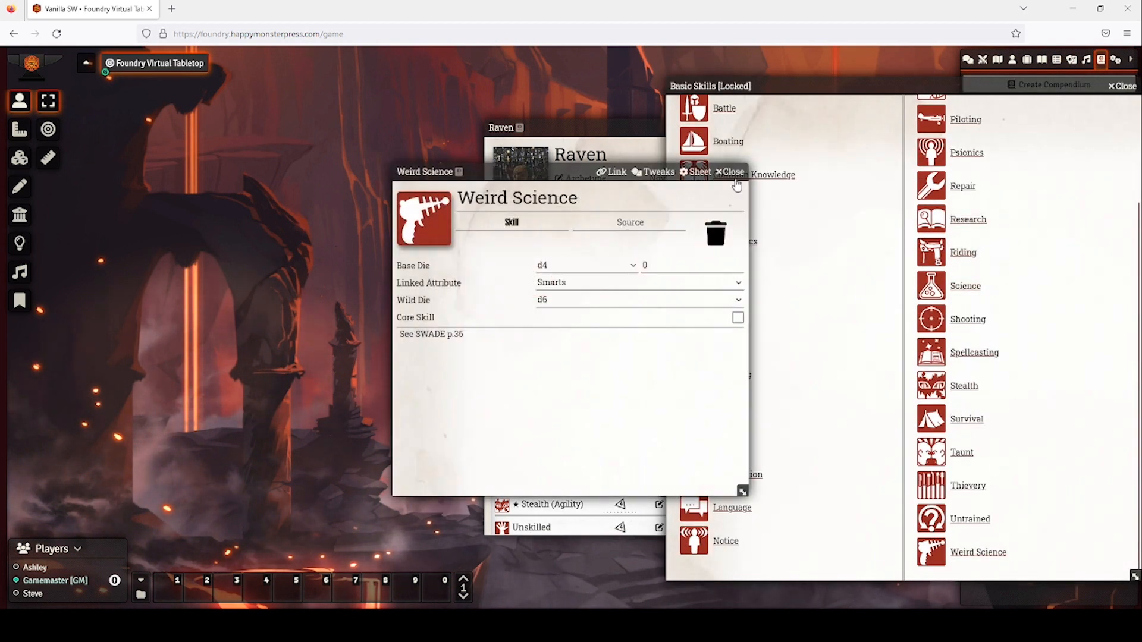
click(616, 265)
click(594, 315)
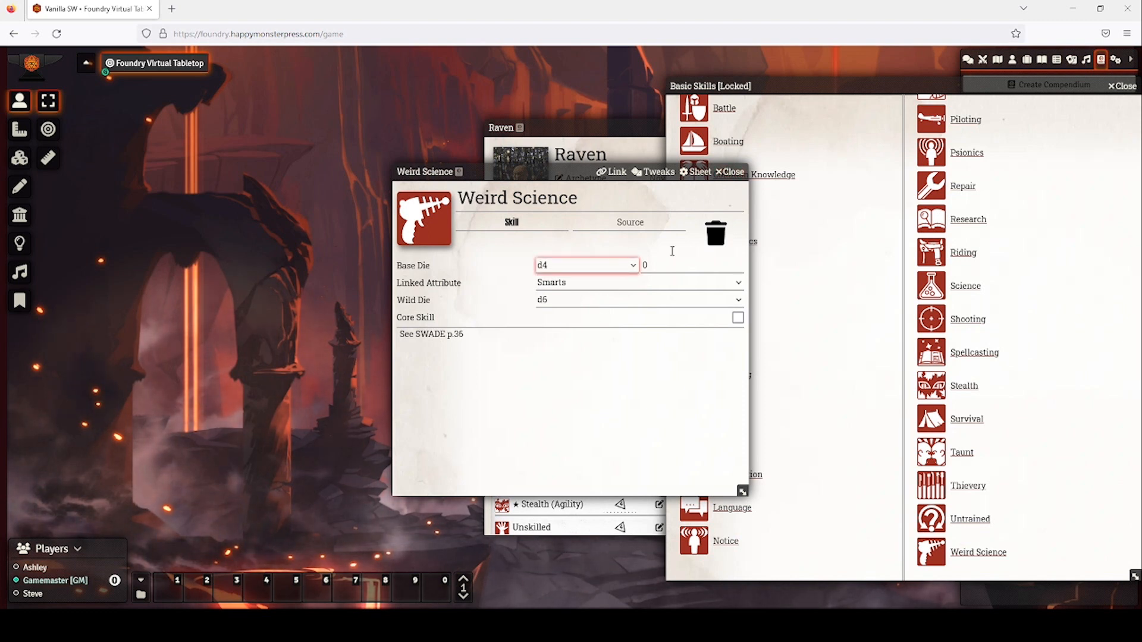
click(729, 172)
click(1122, 86)
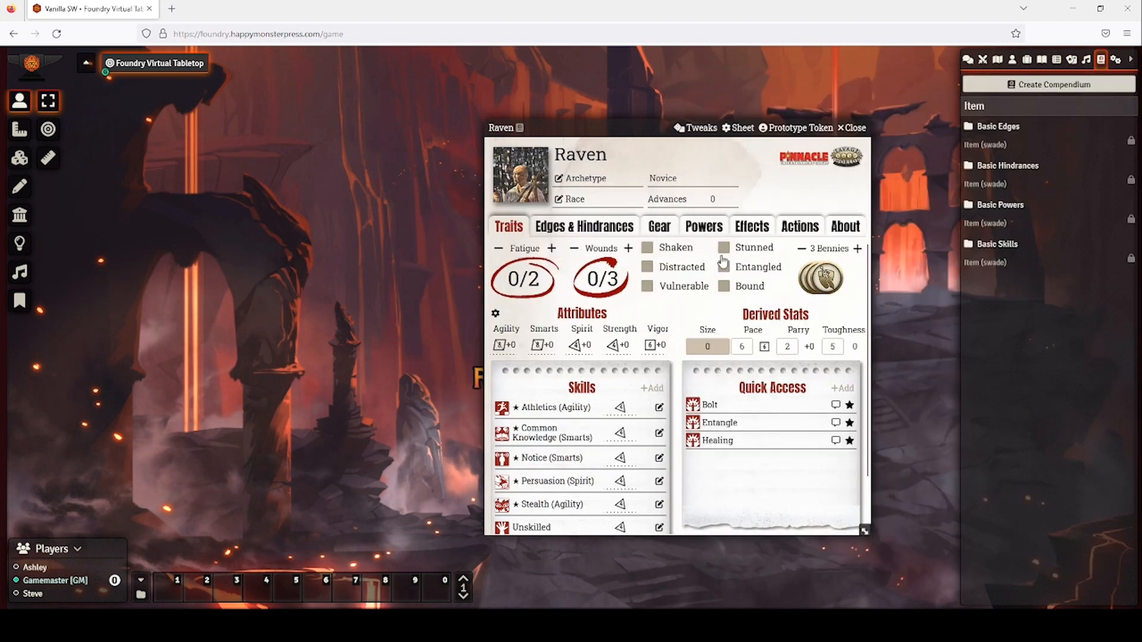
click(711, 406)
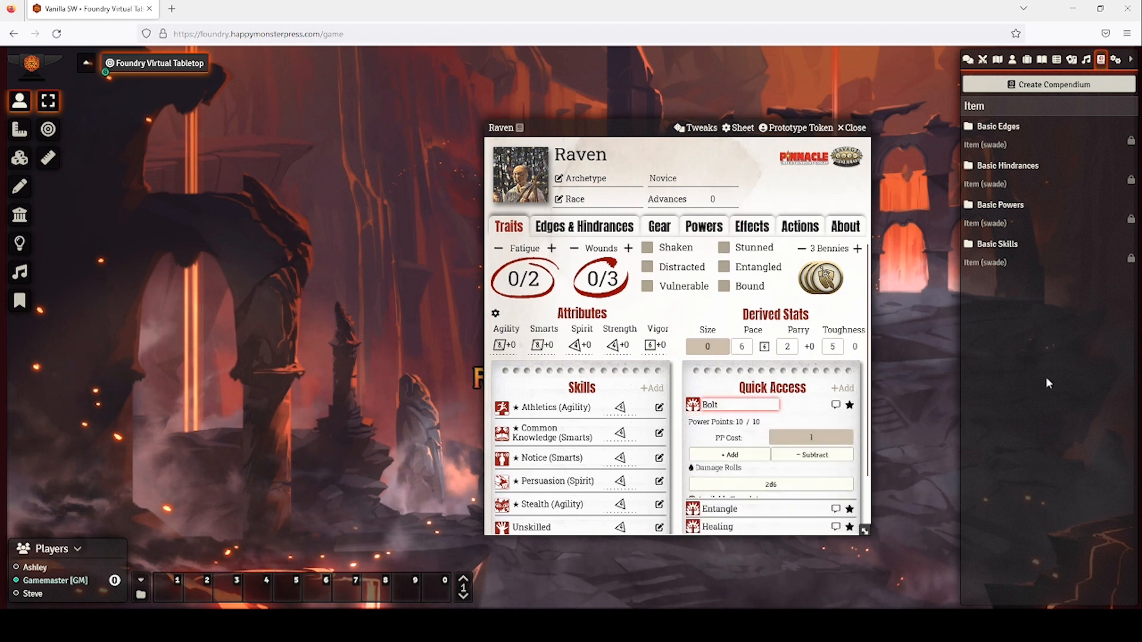
Show the chat log, collapse Bolt's details, and bring up Raven's Gear page.
click(968, 60)
scroll(781, 417, down, 1)
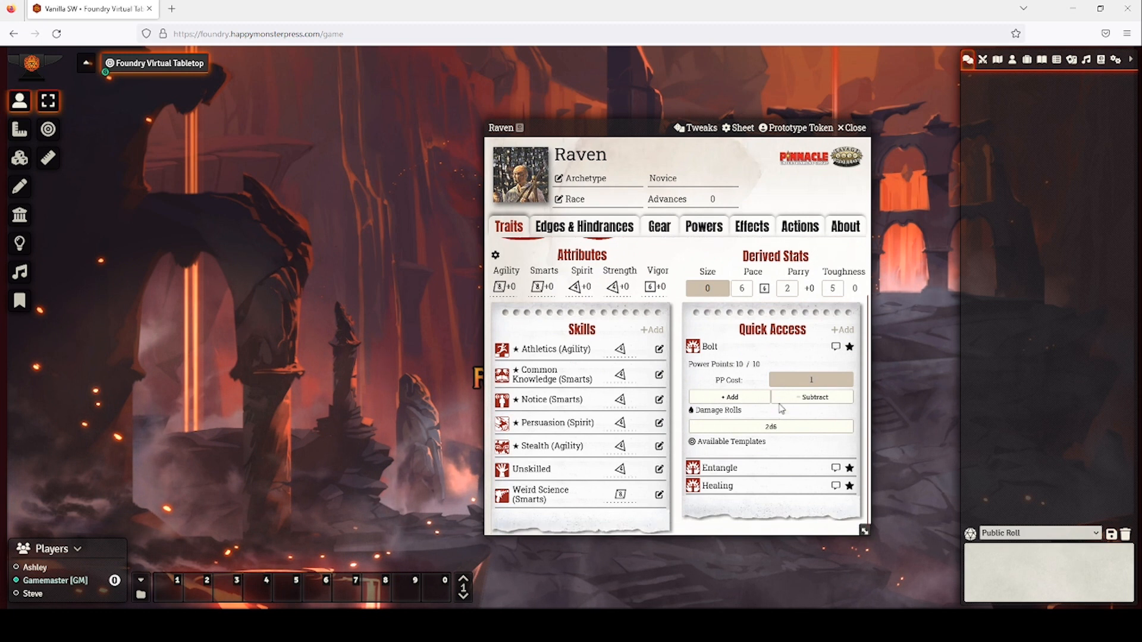
click(778, 427)
click(746, 401)
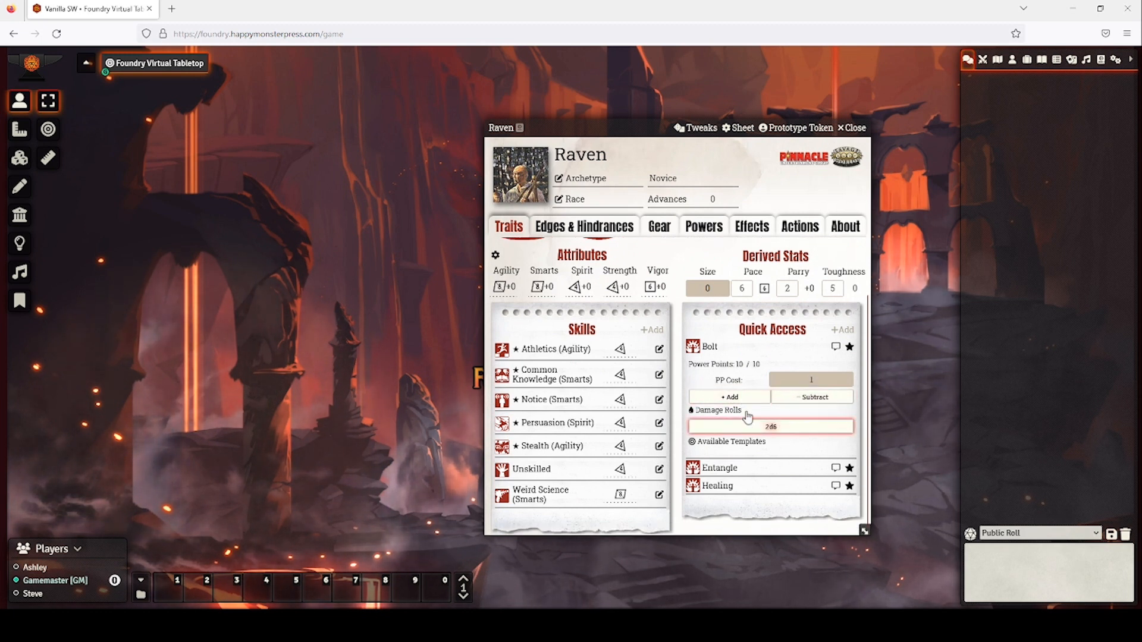
click(770, 350)
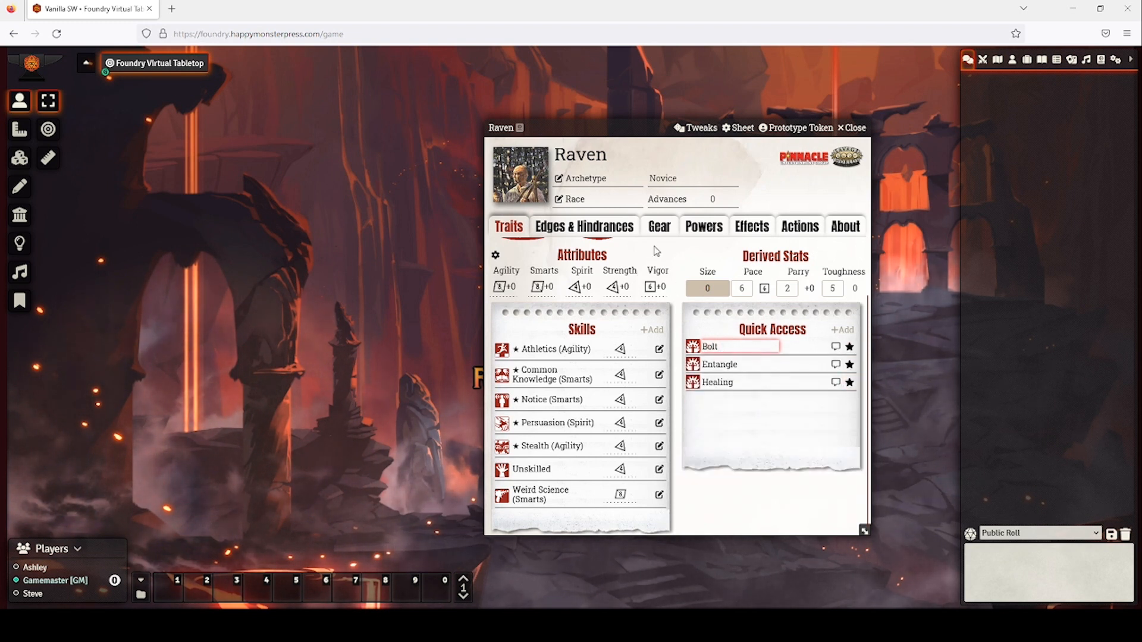
click(659, 226)
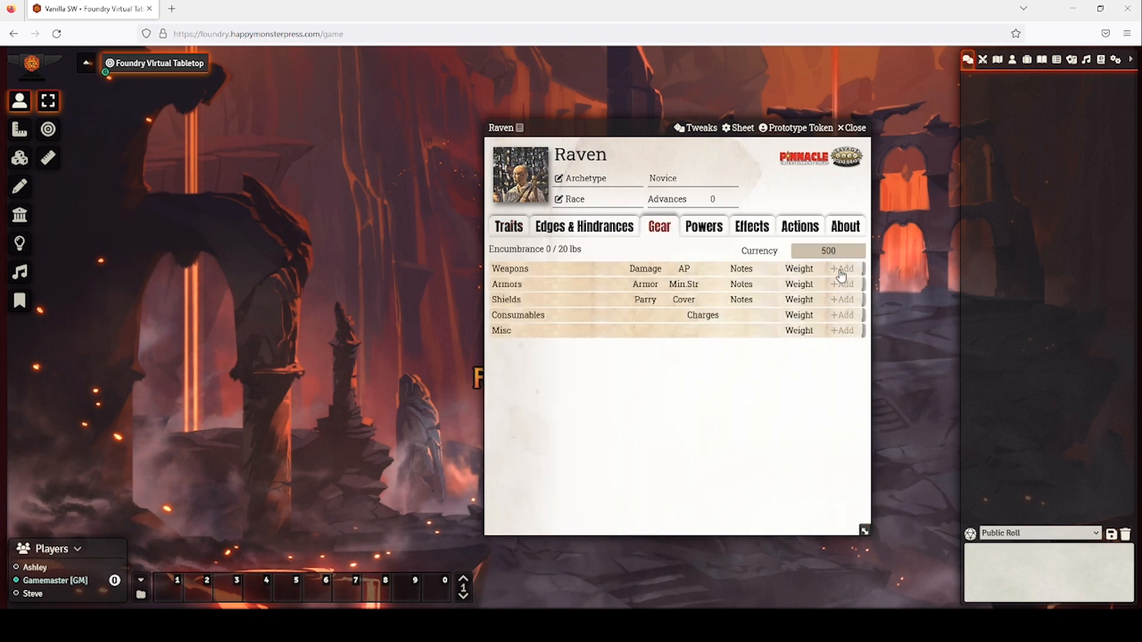
Add a weapon named Rifle with range 10/20/40 and damage 2d8.
click(841, 269)
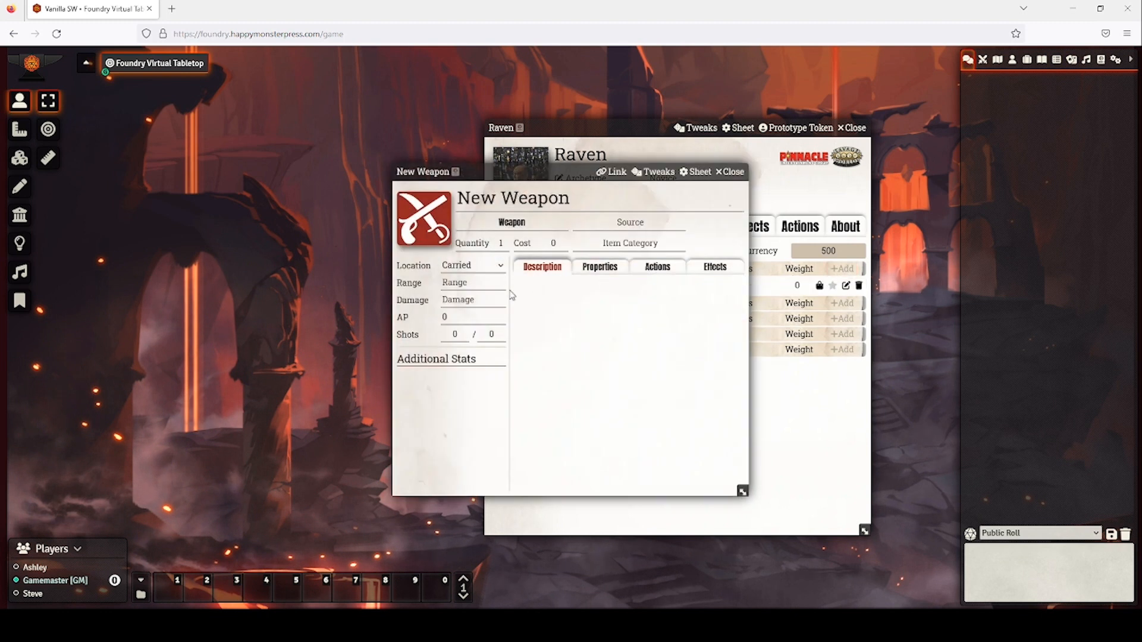
click(472, 285)
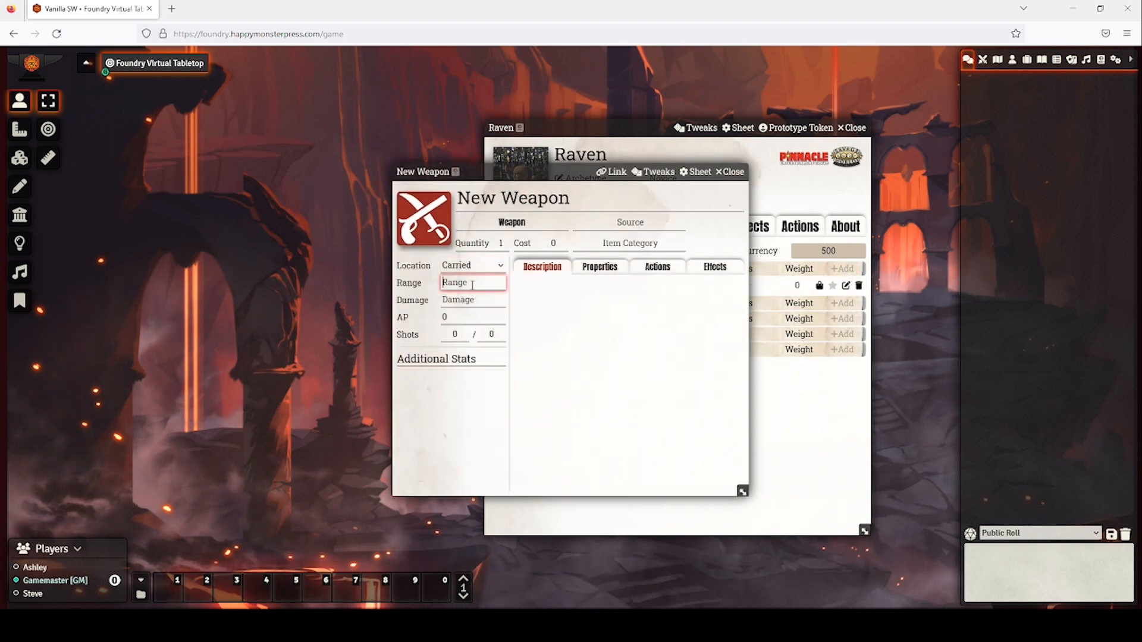
text(10/20/40)
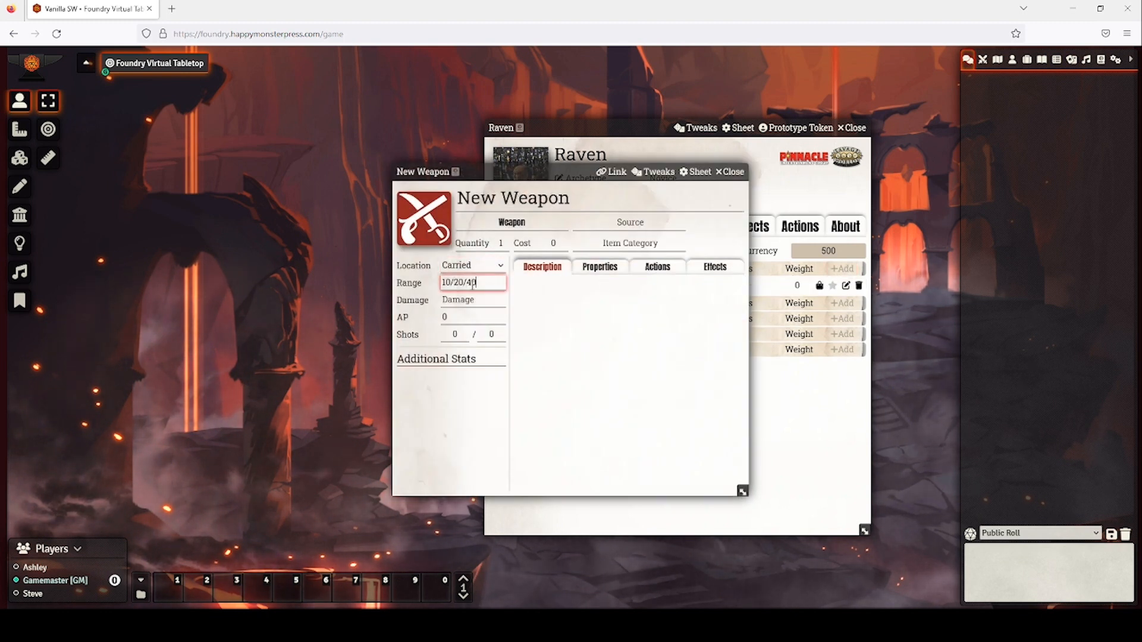
key(Tab)
click(600, 198)
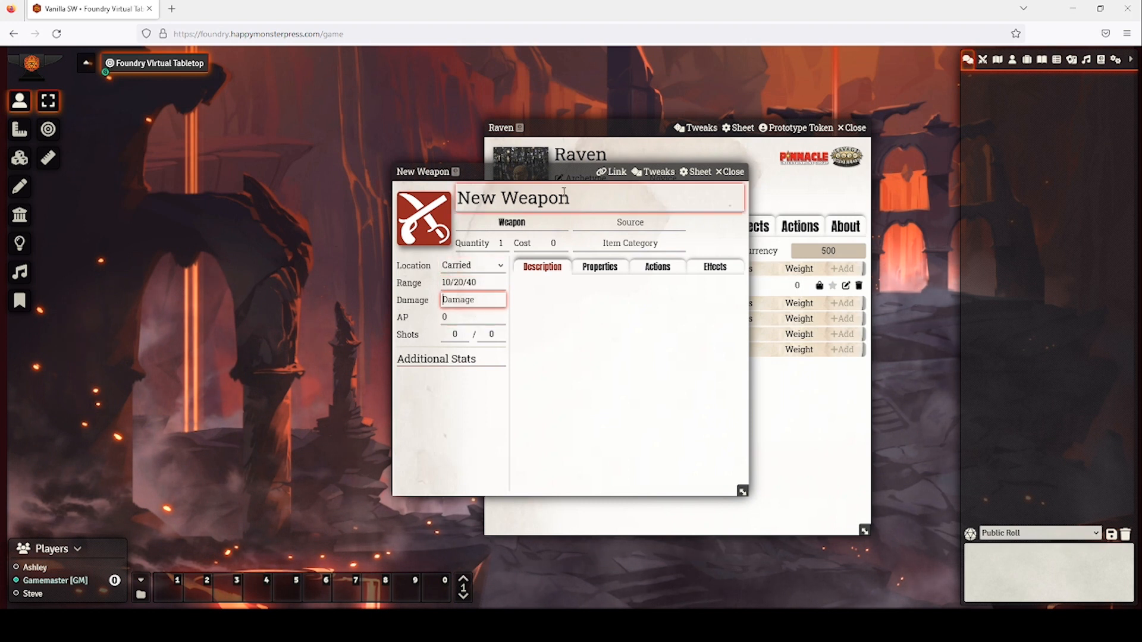
drag(600, 198, 443, 186)
text(Rifle)
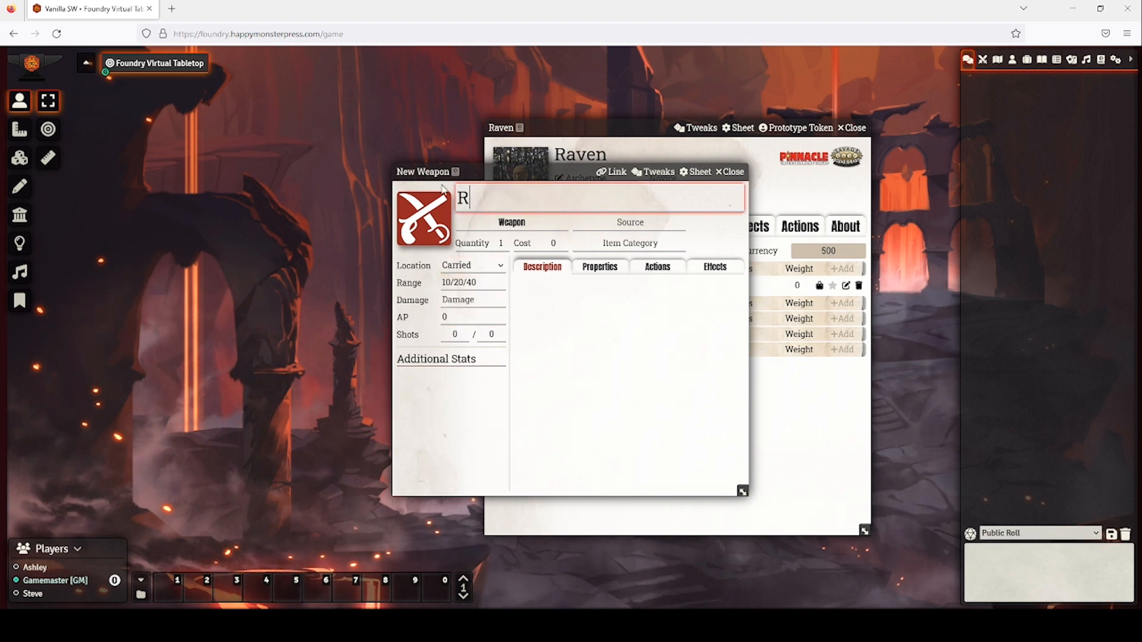
click(465, 299)
text(2)
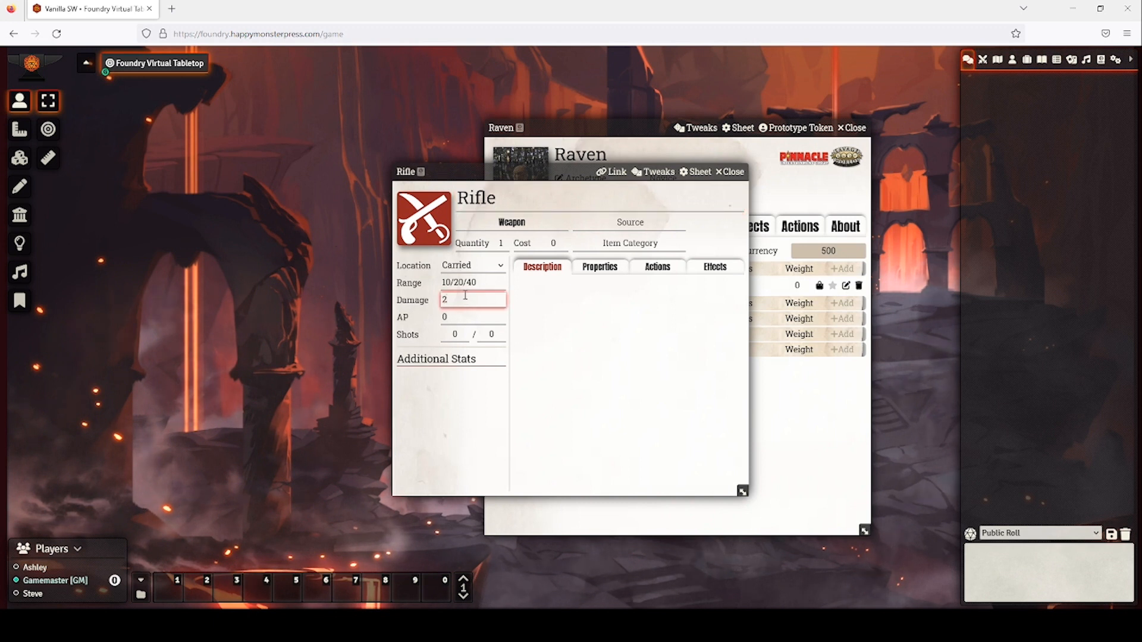
text(d8)
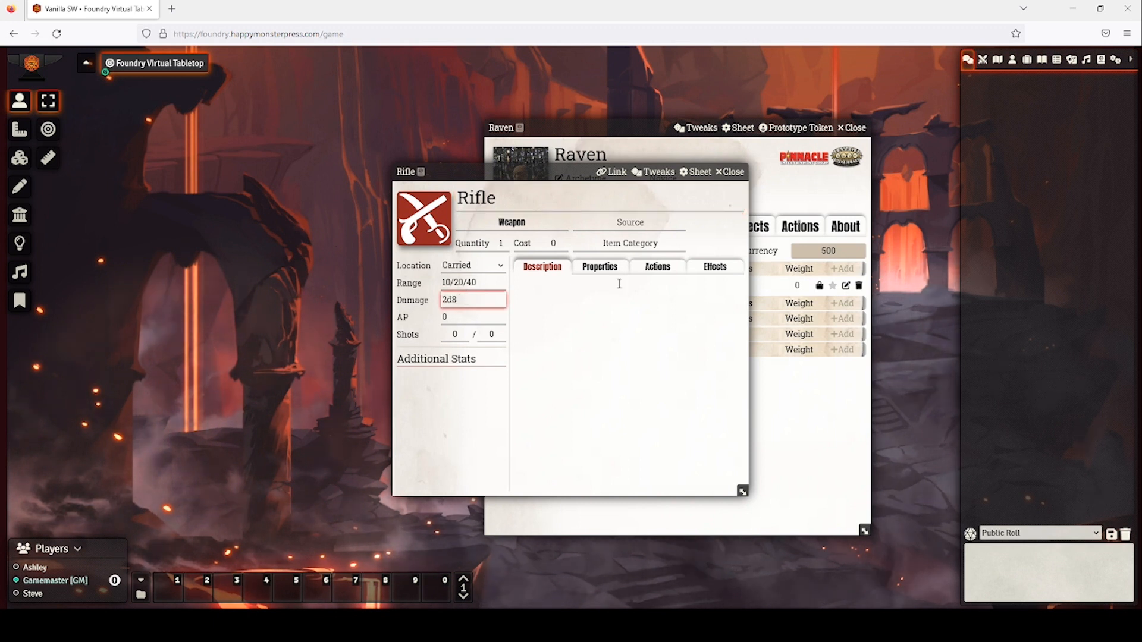
Set the Rifle's ammunition to 'Large Bullet' and close its sheet.
click(605, 267)
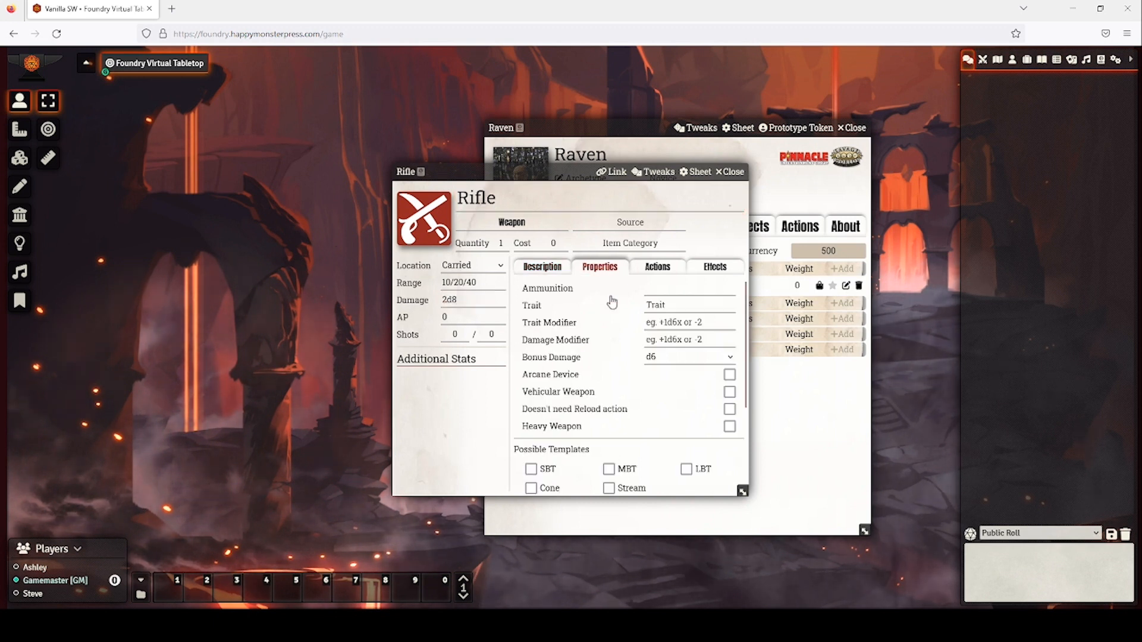
click(681, 288)
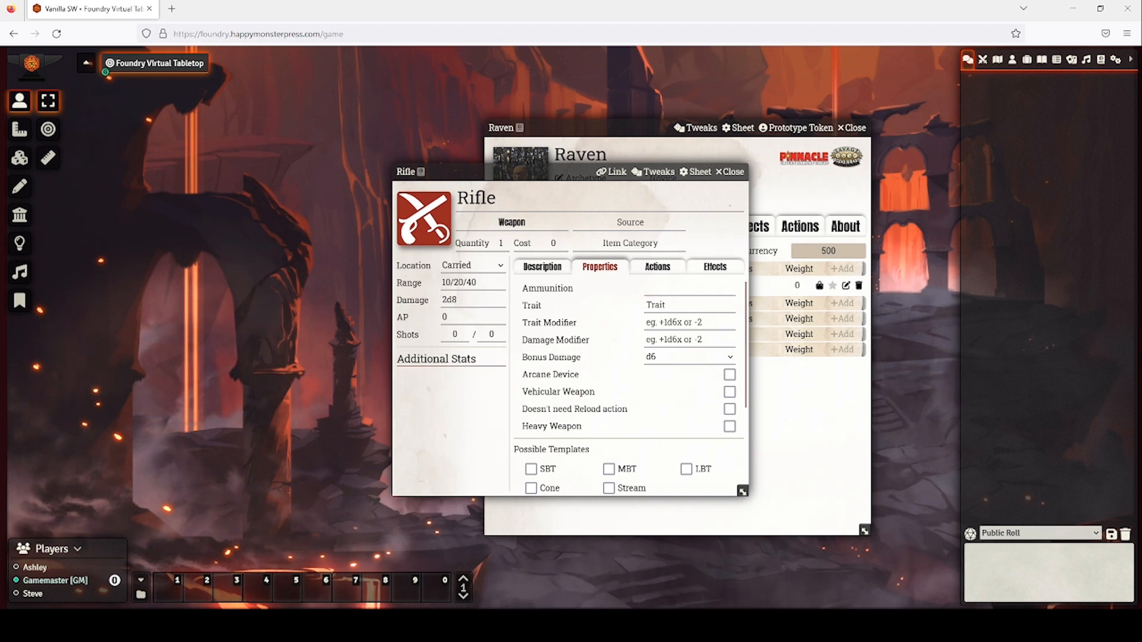
click(705, 287)
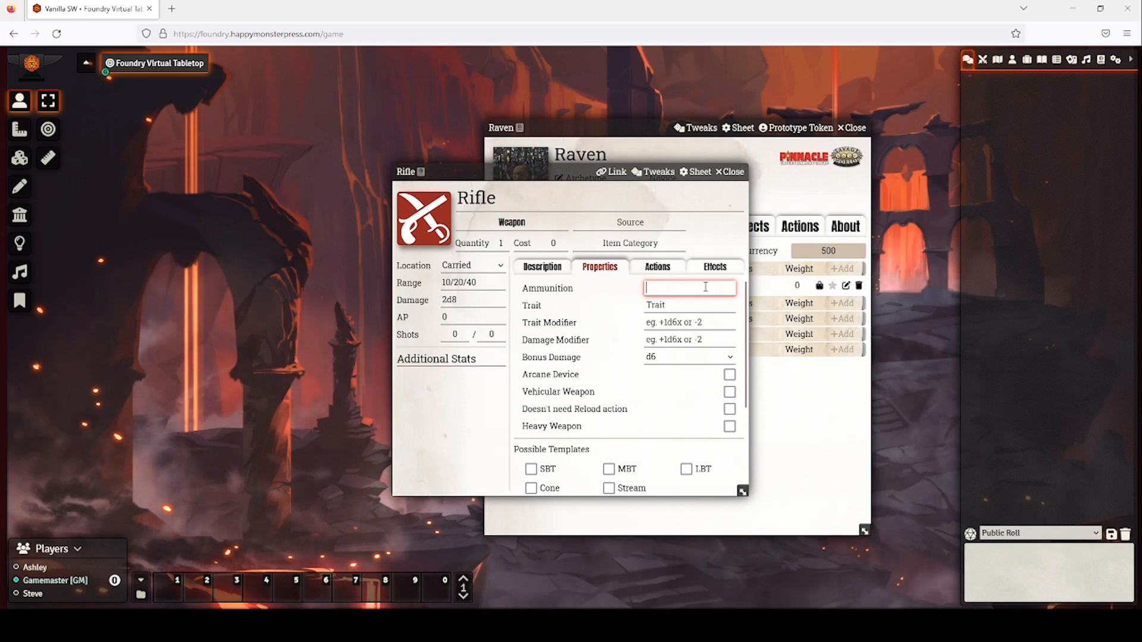
text(Large Bukll)
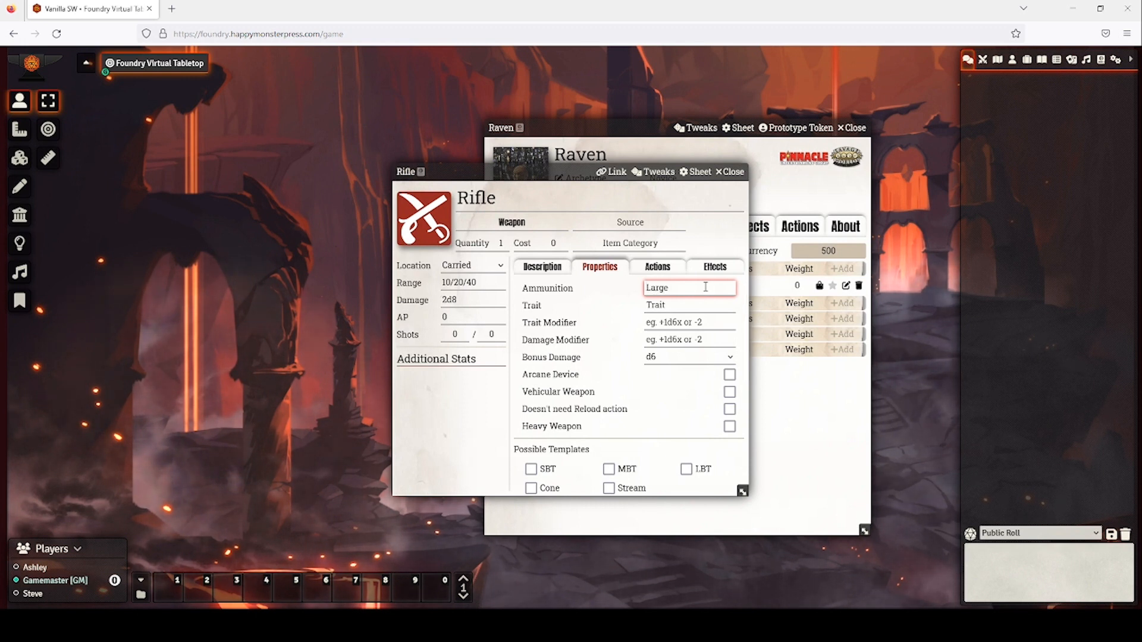
key(BackSpace)
key(BackSpace)
key(BackSpace)
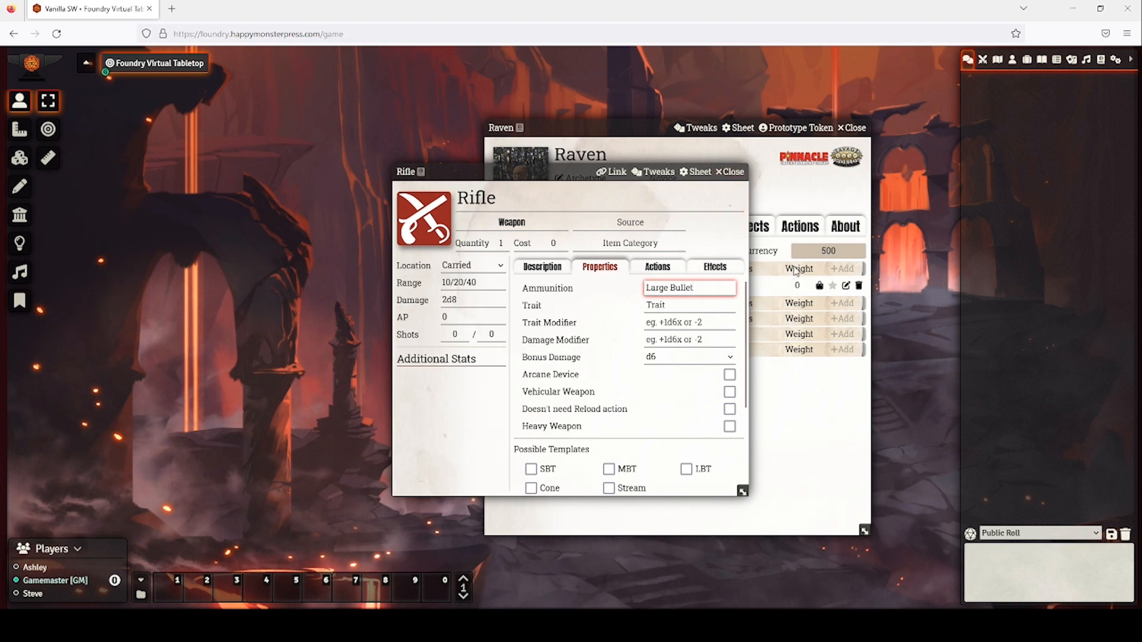
click(730, 171)
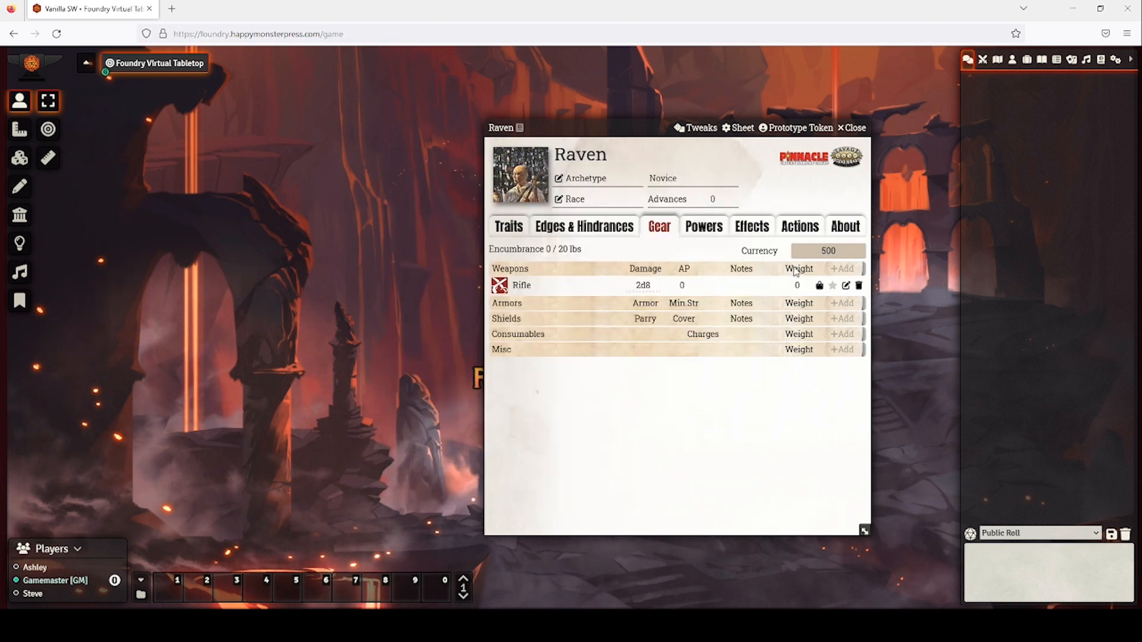
Add a Misc gear item named 'Large Bullets' with quantity 30.
click(839, 352)
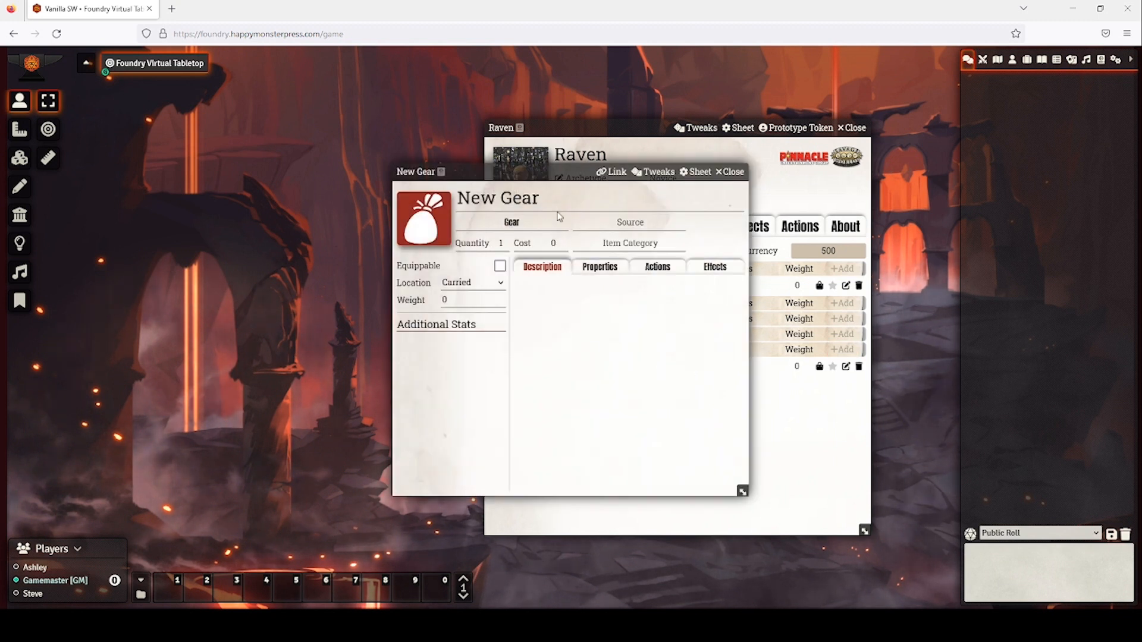
drag(560, 202, 447, 198)
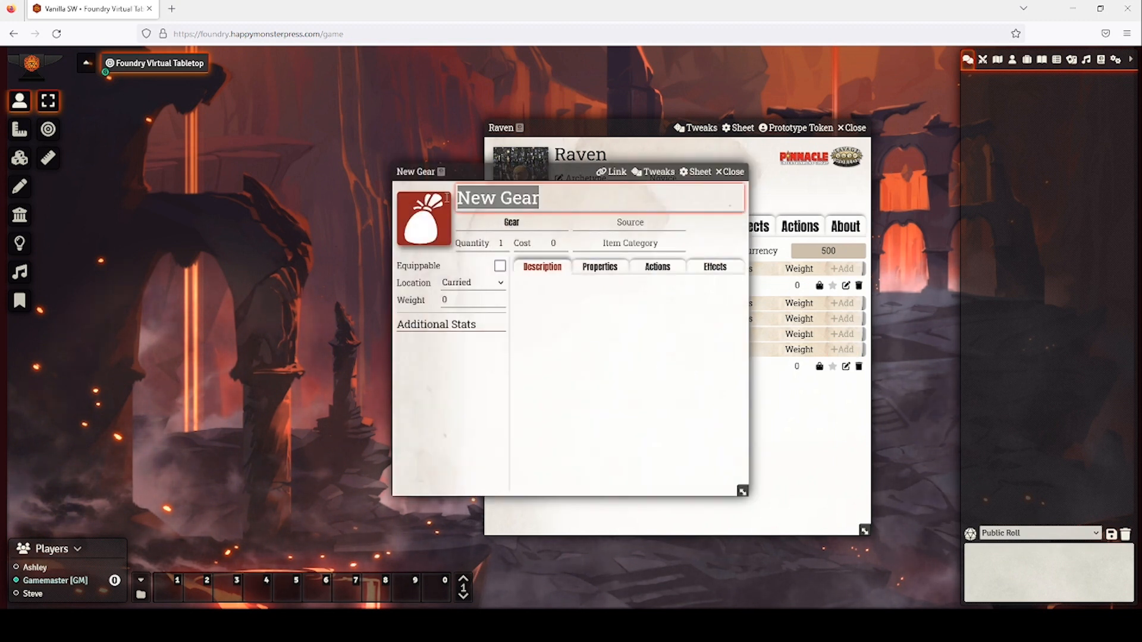
text(Large Bullets)
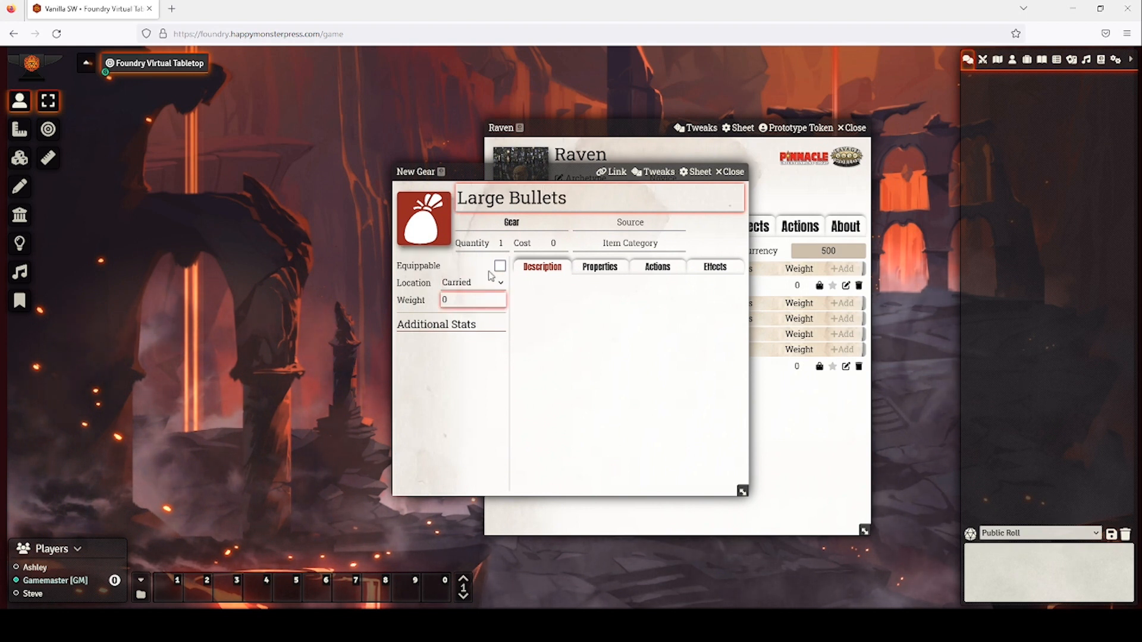
click(501, 244)
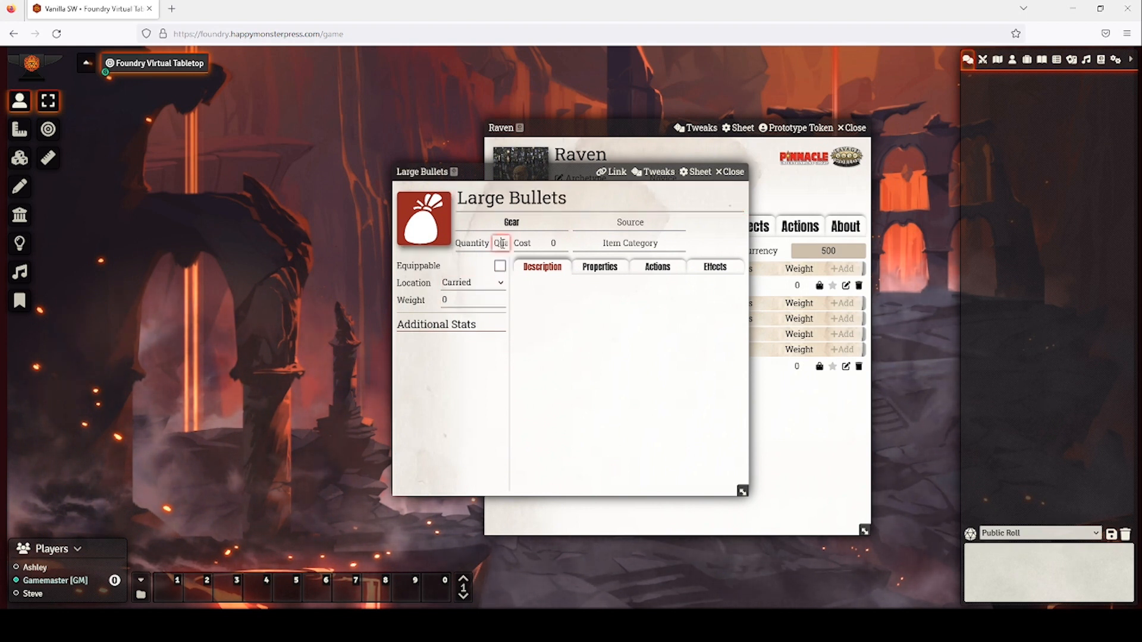
text(30)
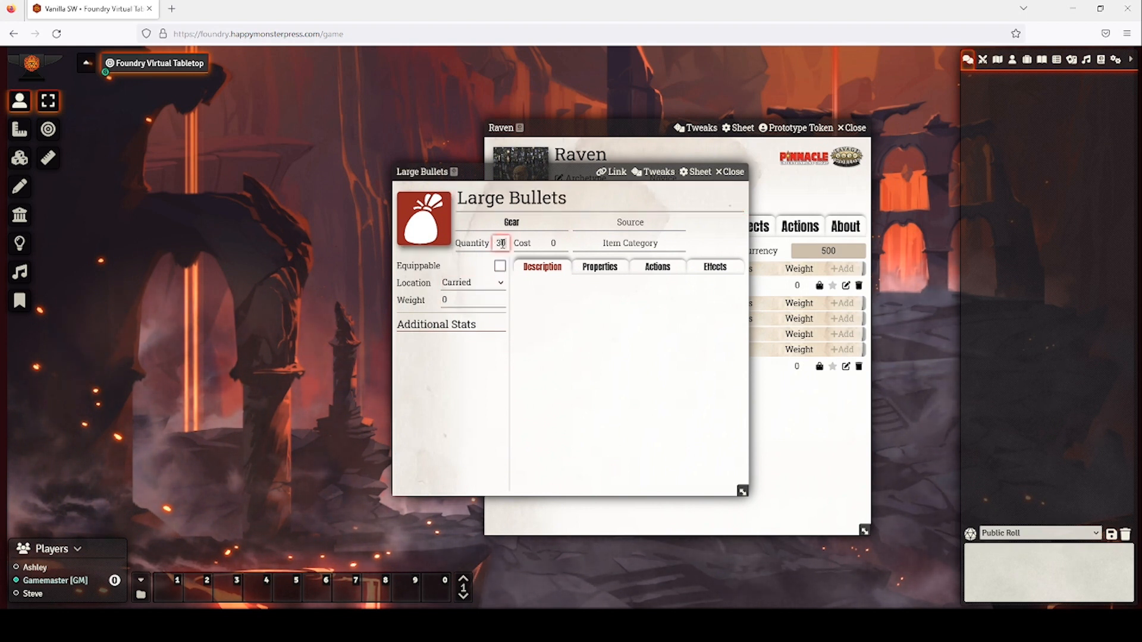
click(742, 174)
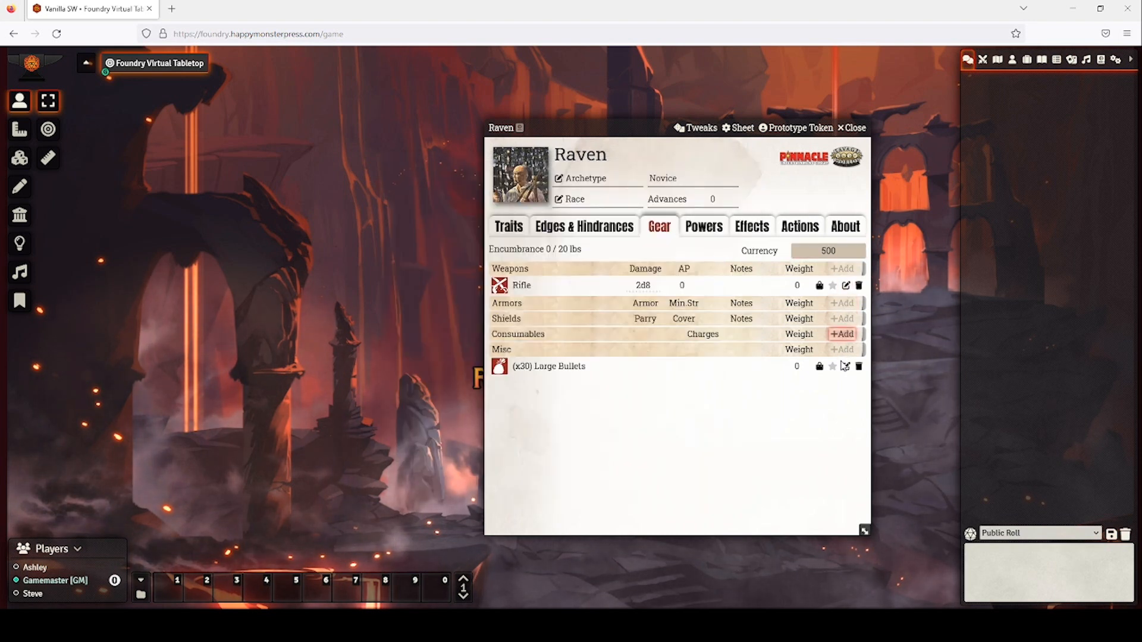
Favourite the Rifle and set its shots to 10/10.
click(832, 286)
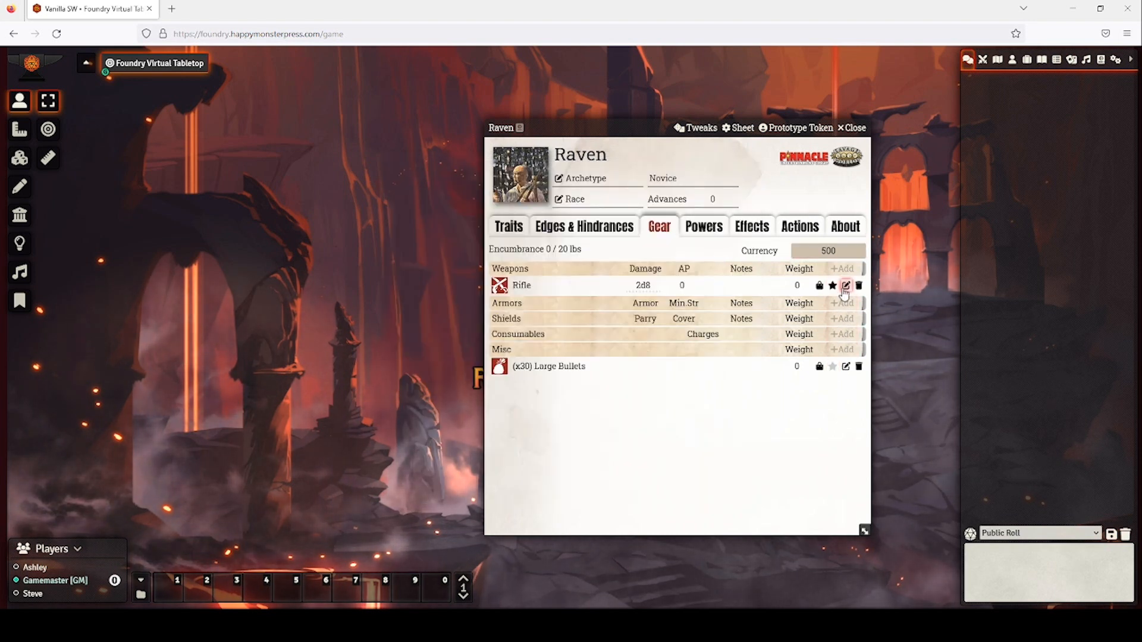
click(845, 286)
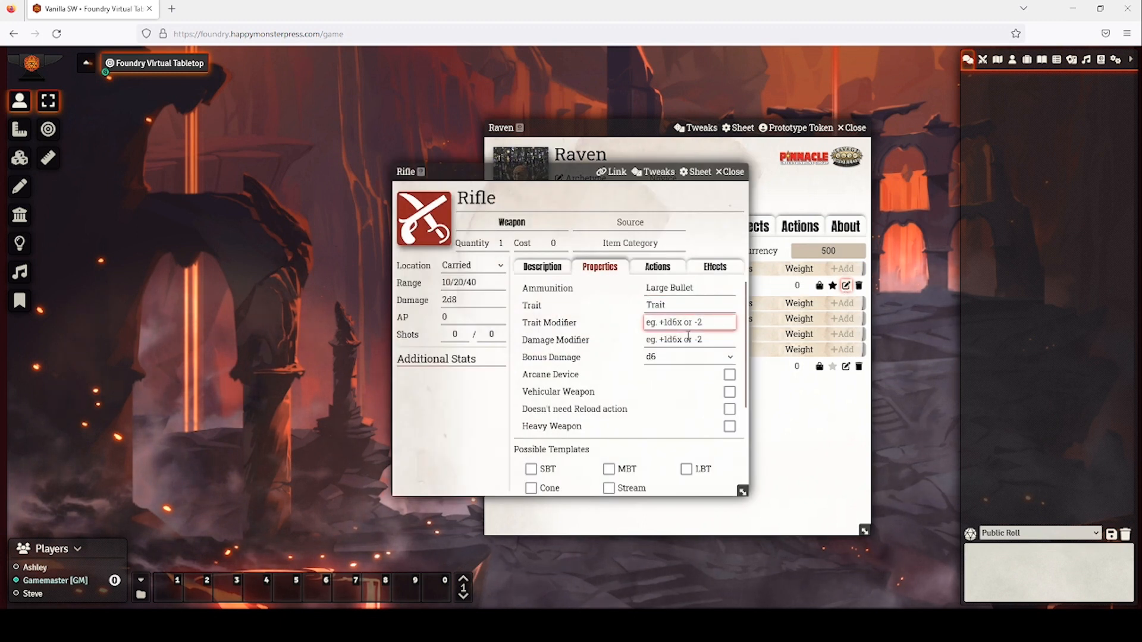
click(548, 268)
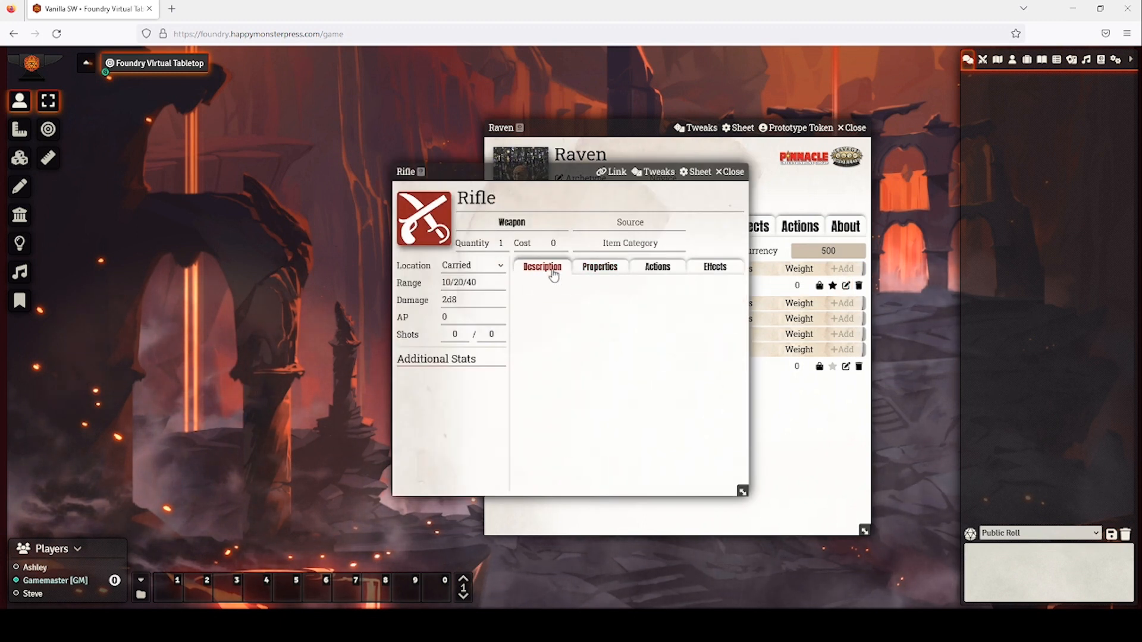
click(455, 335)
double_click(456, 335)
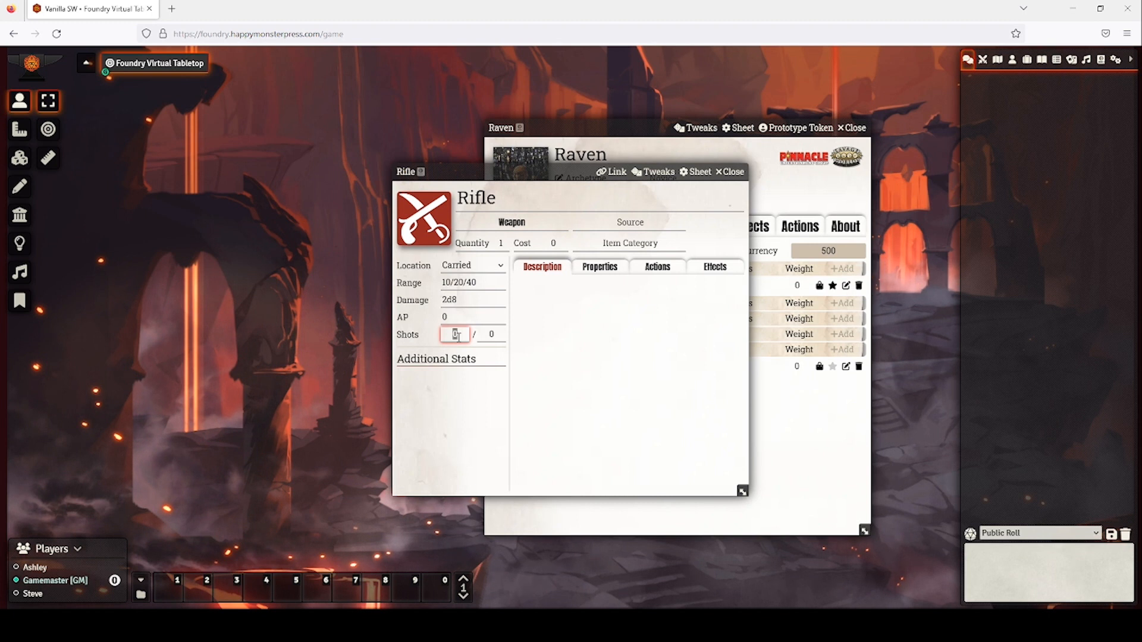
text(1)
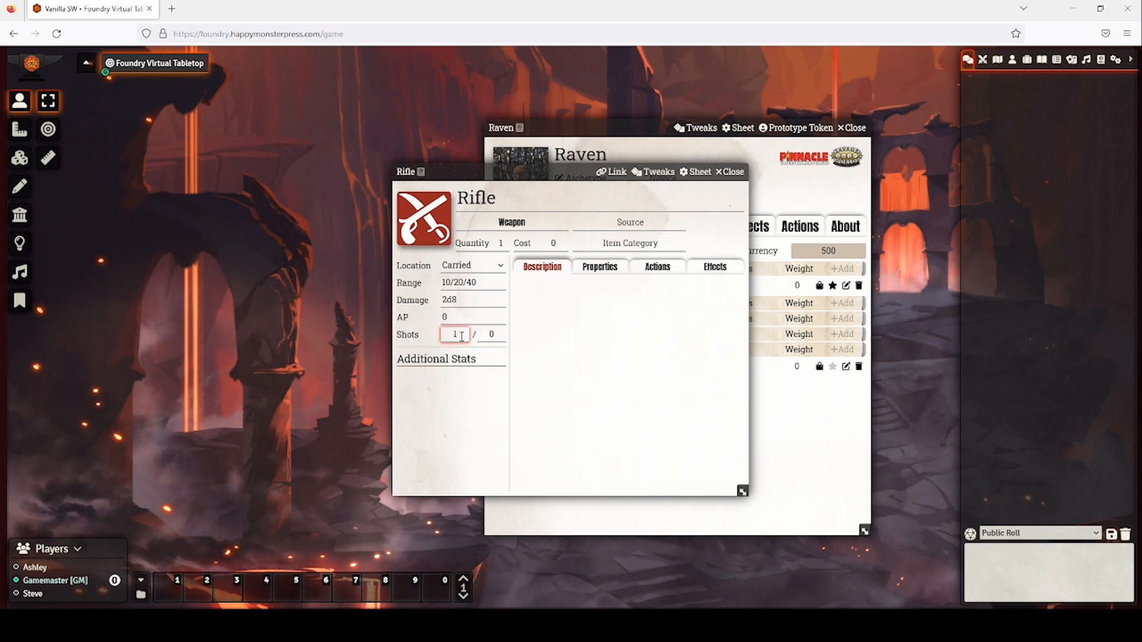
text(0)
click(503, 336)
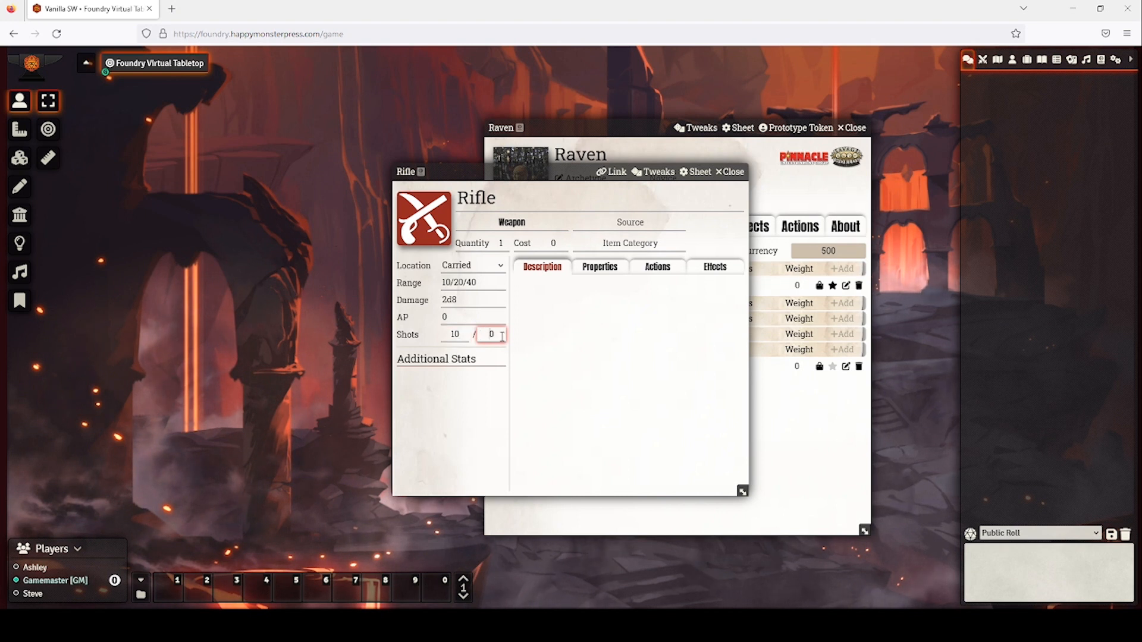
text(1)
Set the Rifle's rate of fire to 1, then close the Rifle and Raven's sheet.
click(588, 276)
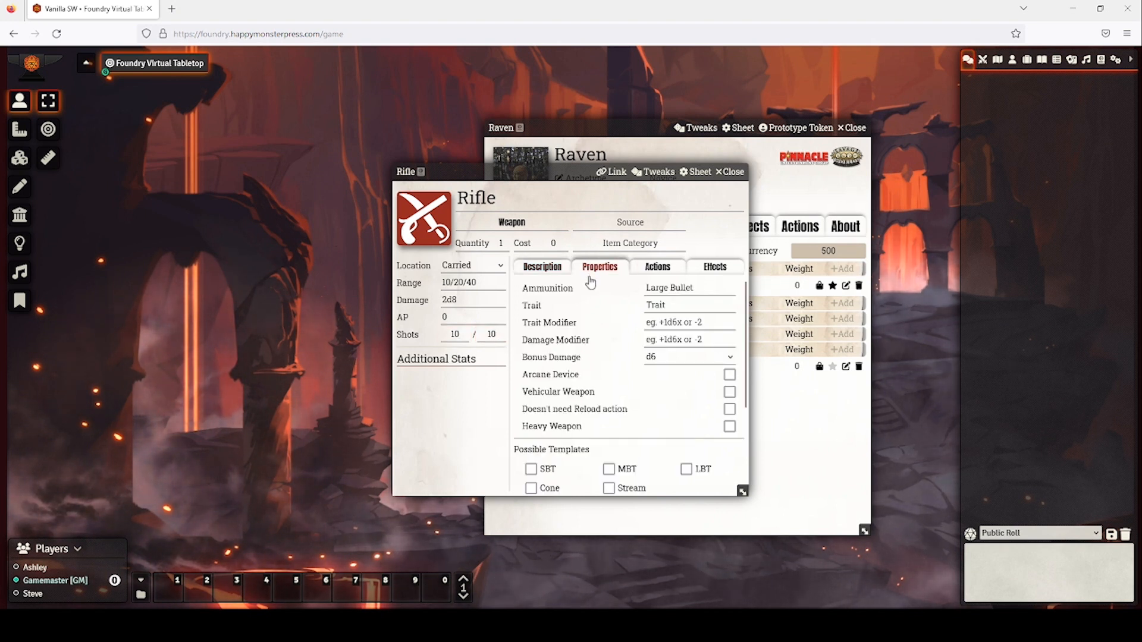
scroll(593, 297, down, 3)
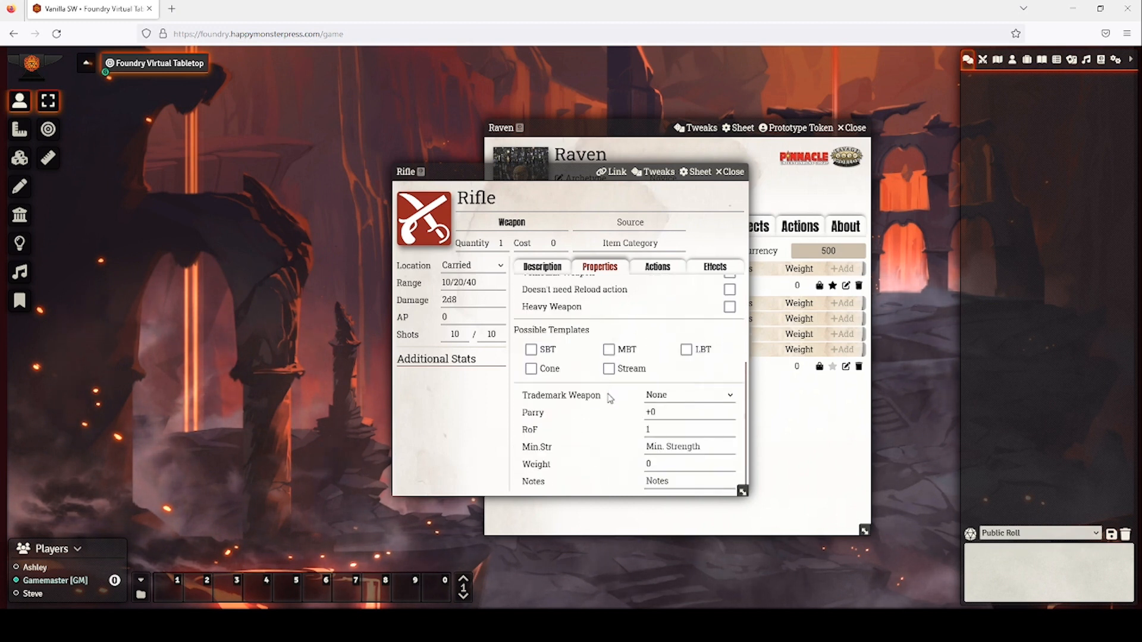
click(662, 426)
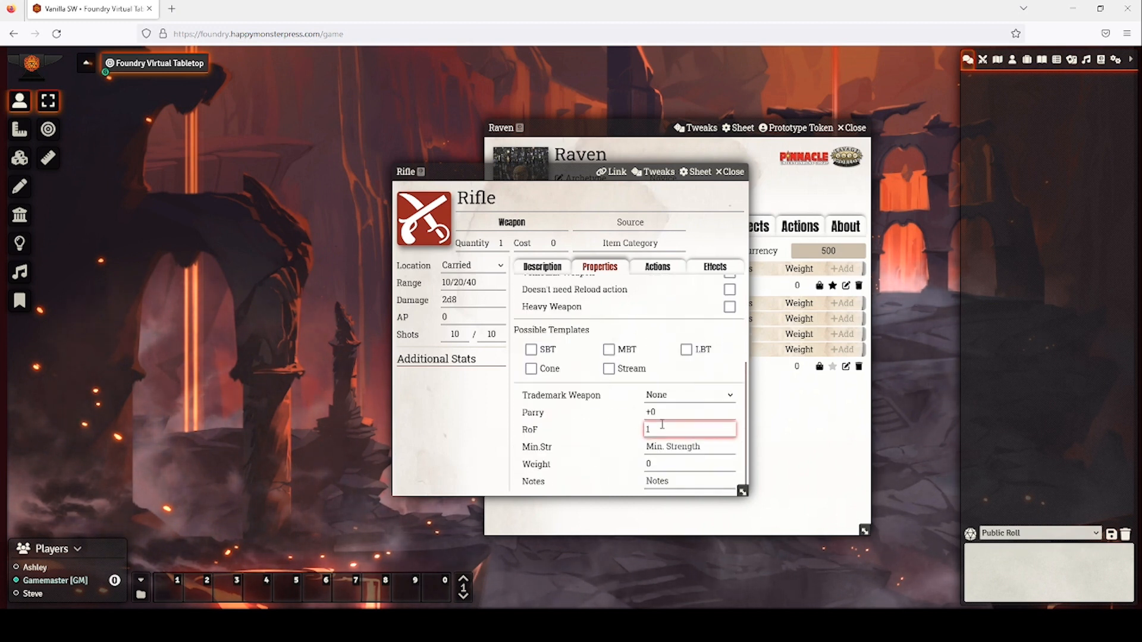
scroll(681, 383, up, 3)
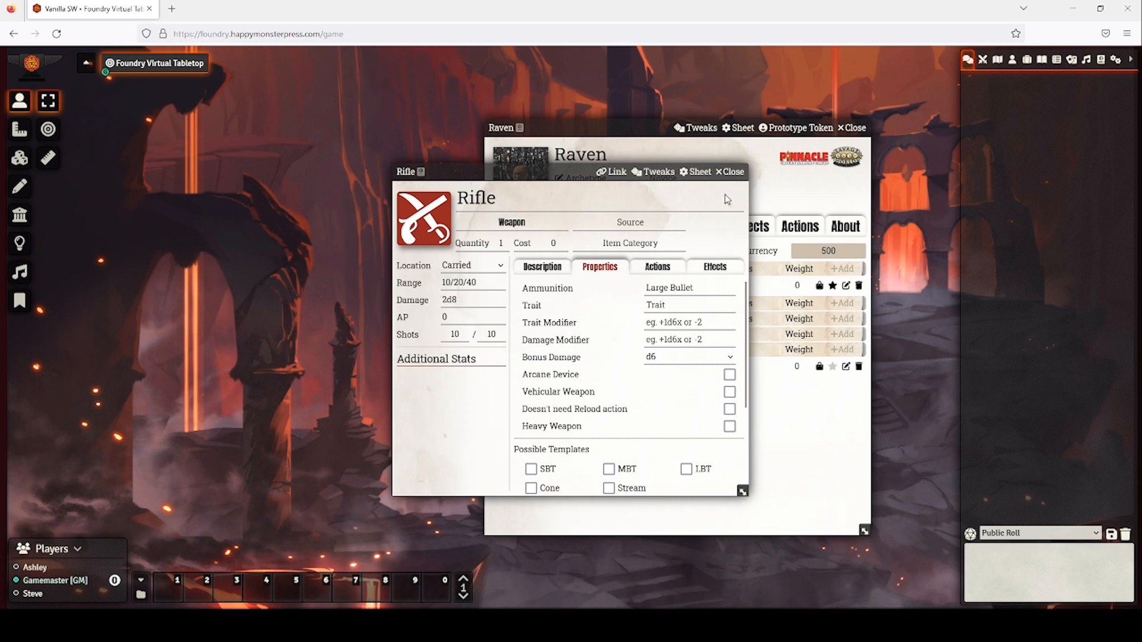
click(730, 172)
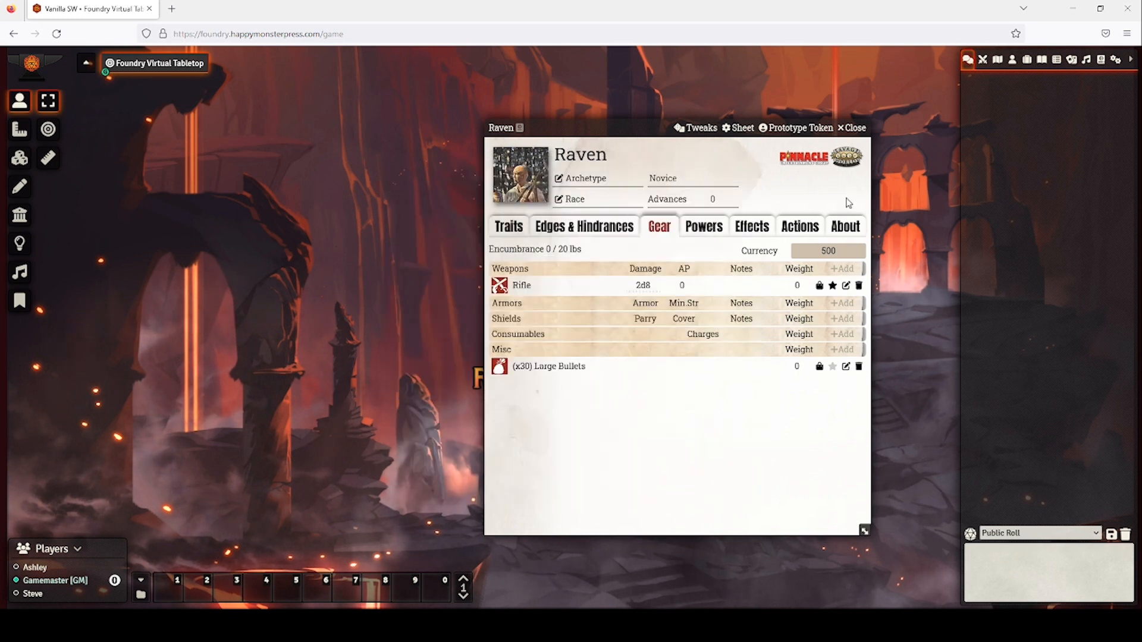
click(853, 128)
Make the first player Owner of Skull, with All Players as Observer.
click(1012, 60)
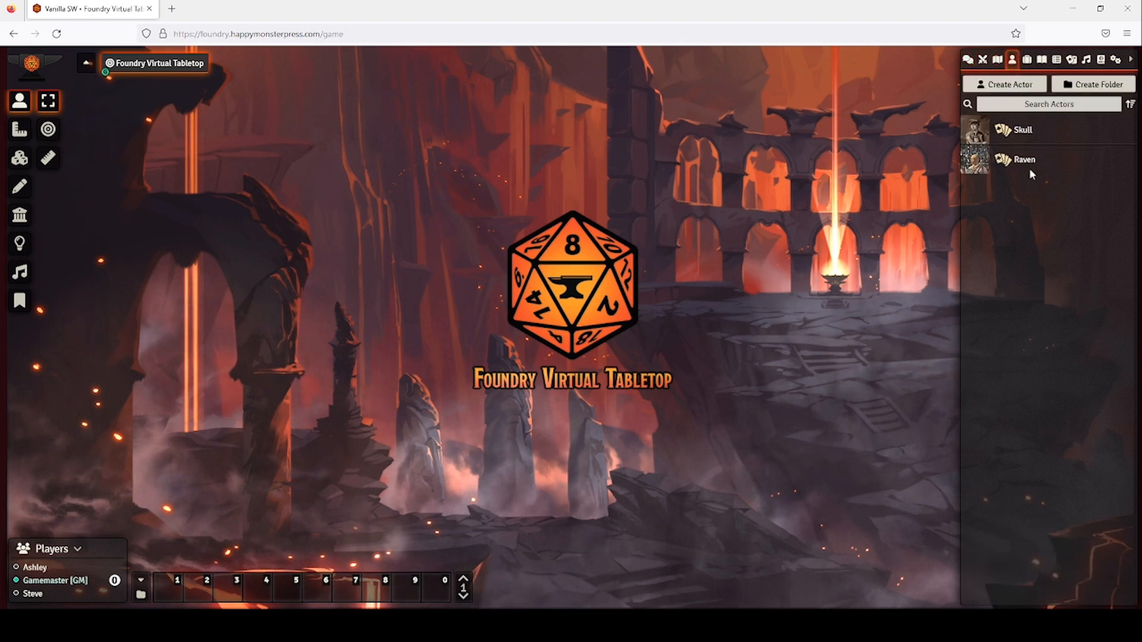
click(1022, 130)
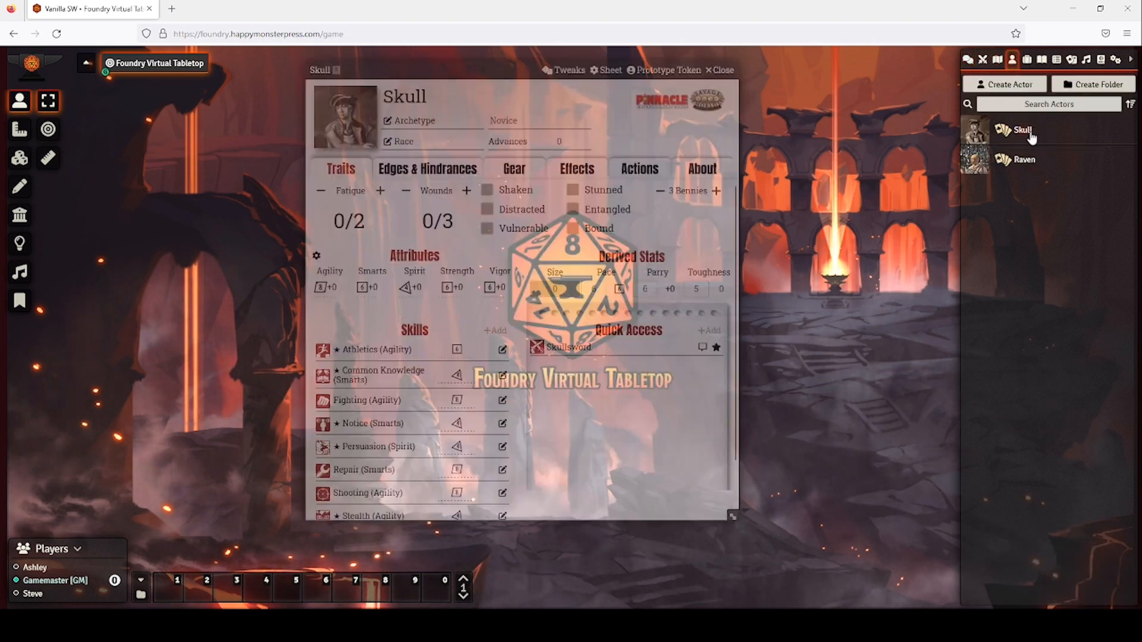
key(Escape)
right_click(1034, 125)
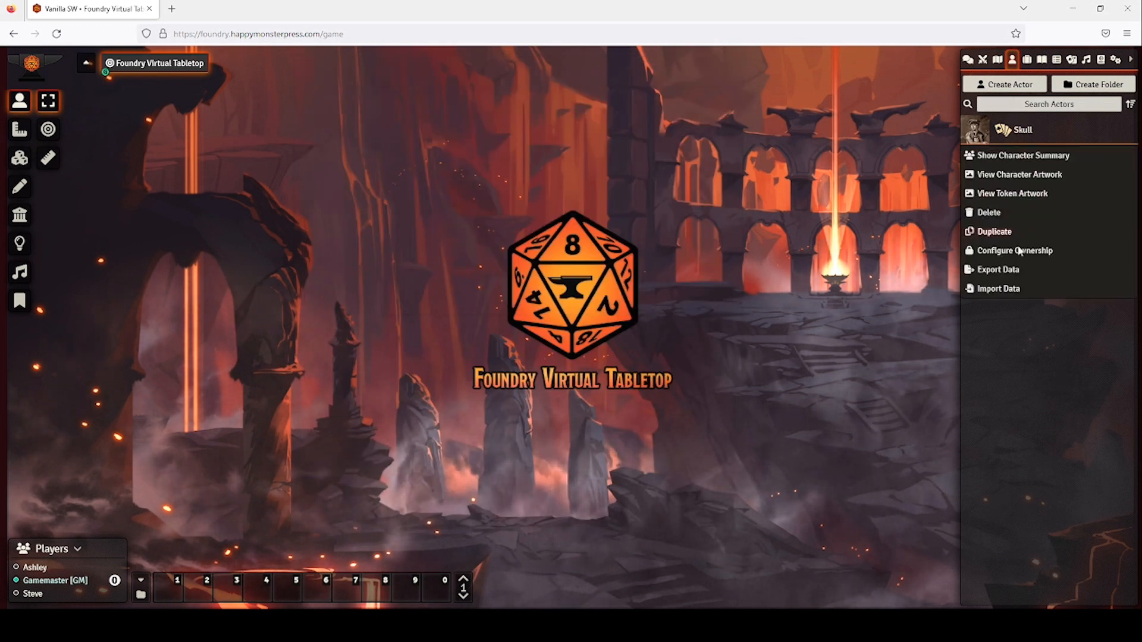
click(1018, 250)
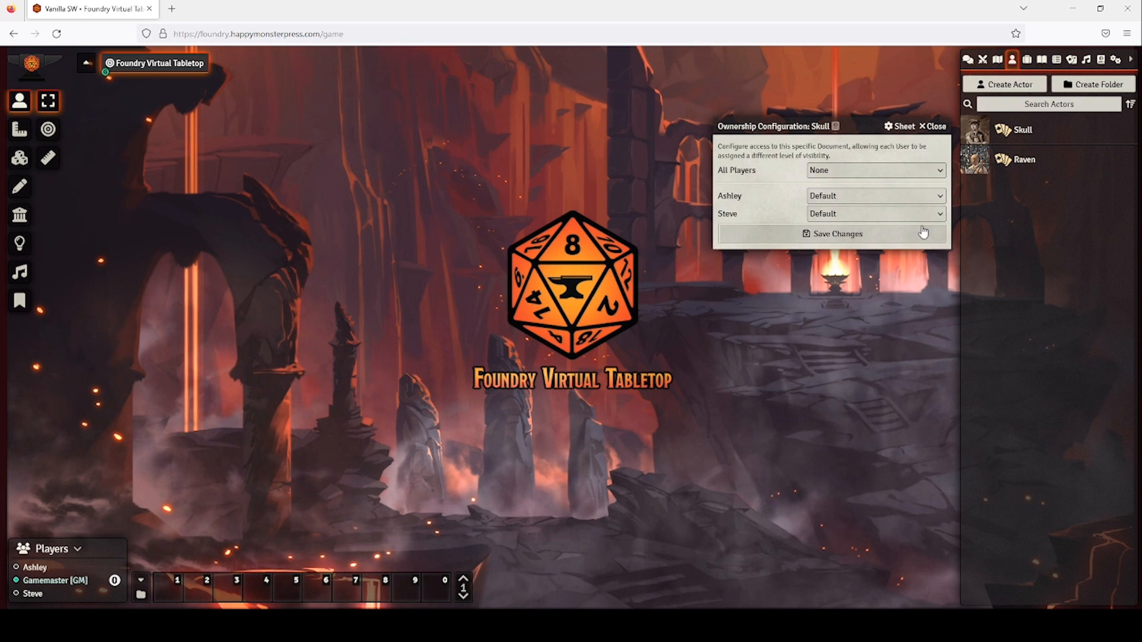
click(909, 197)
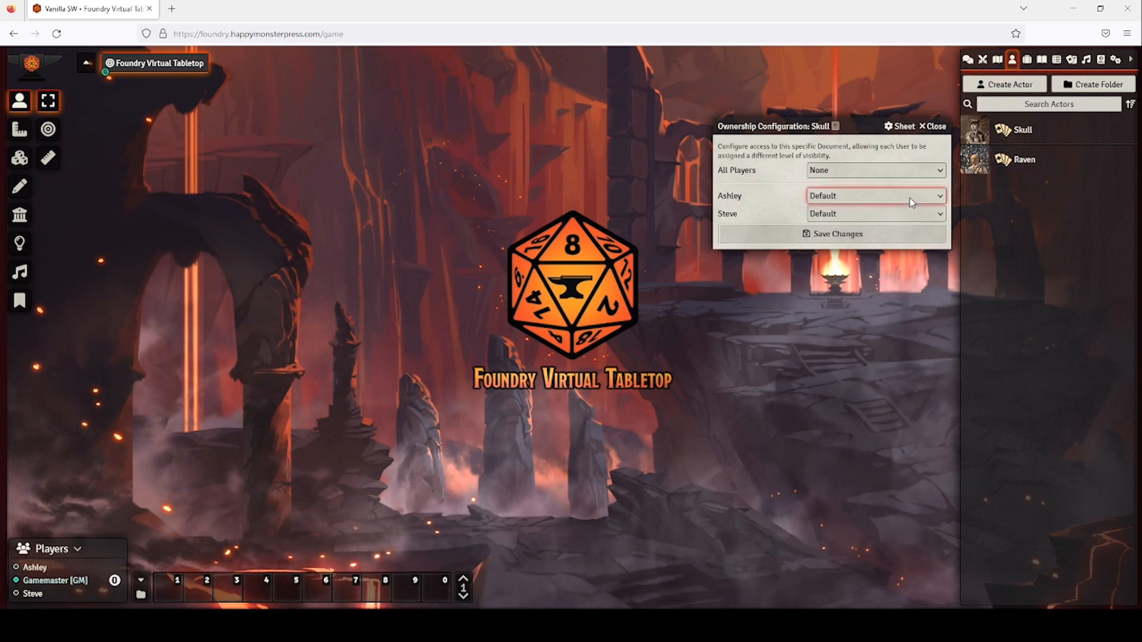
click(878, 275)
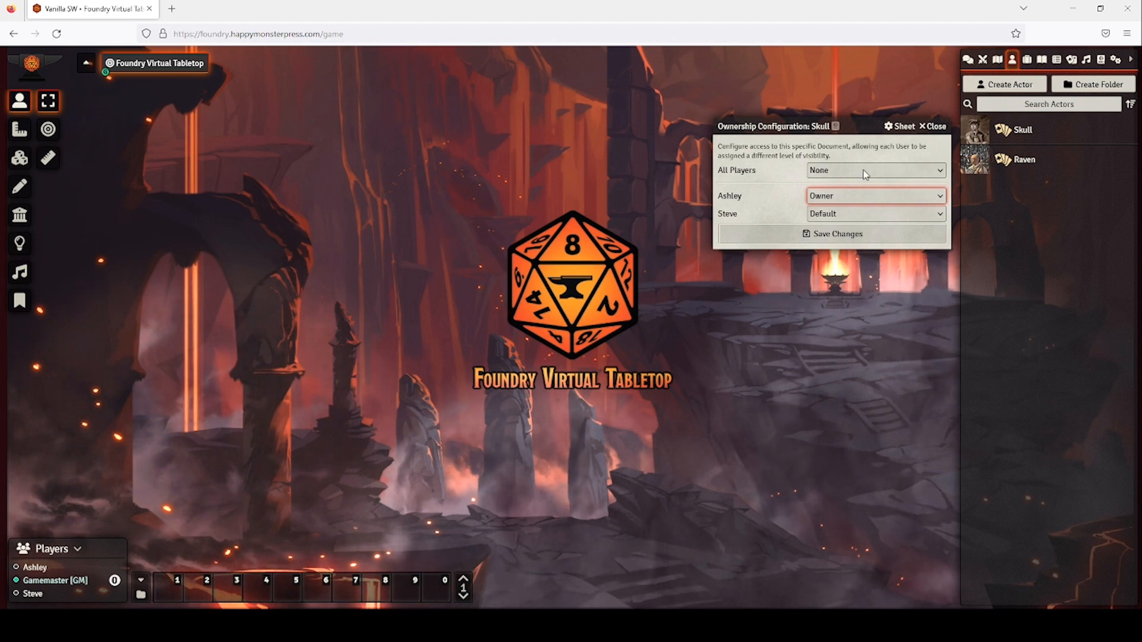
click(863, 172)
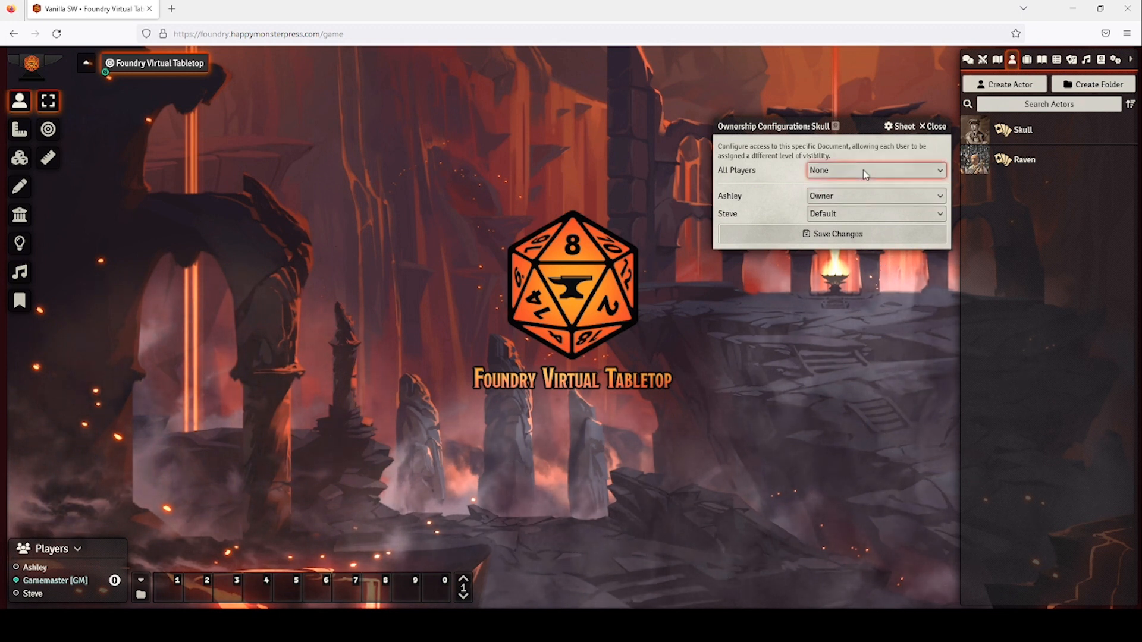
click(848, 222)
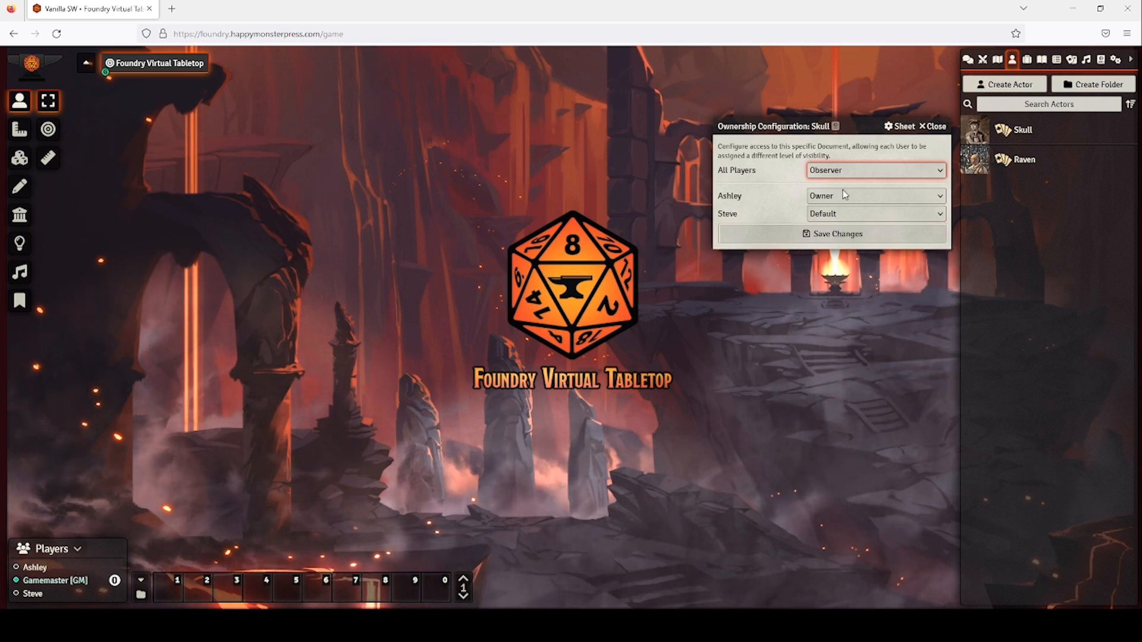
click(834, 233)
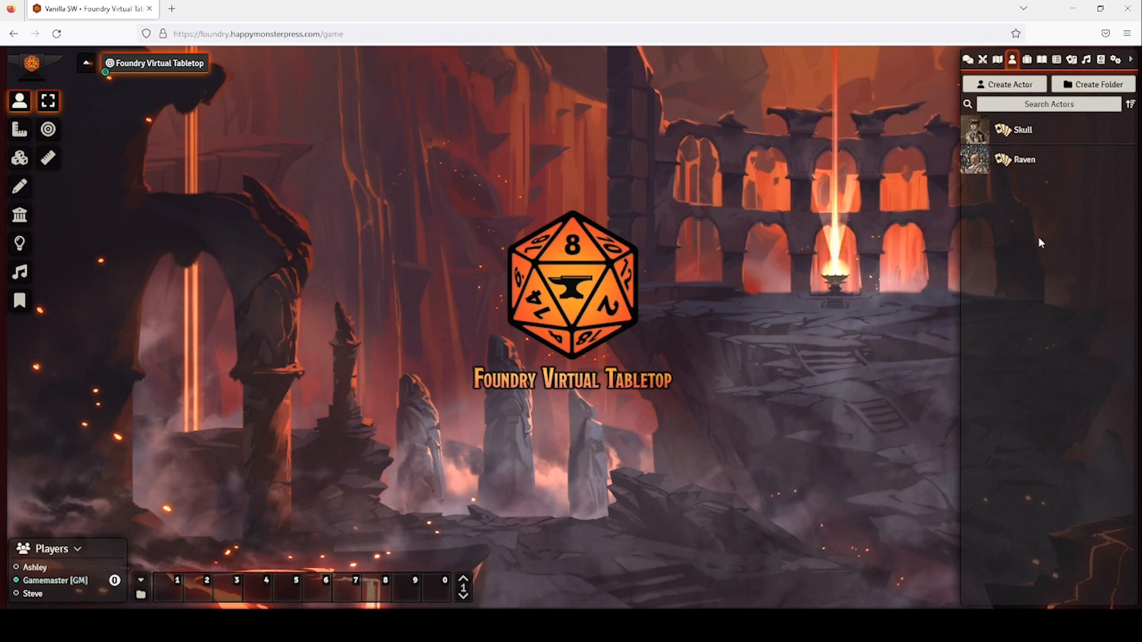
Make the second player Owner of Raven, with All Players as Observer.
right_click(1028, 167)
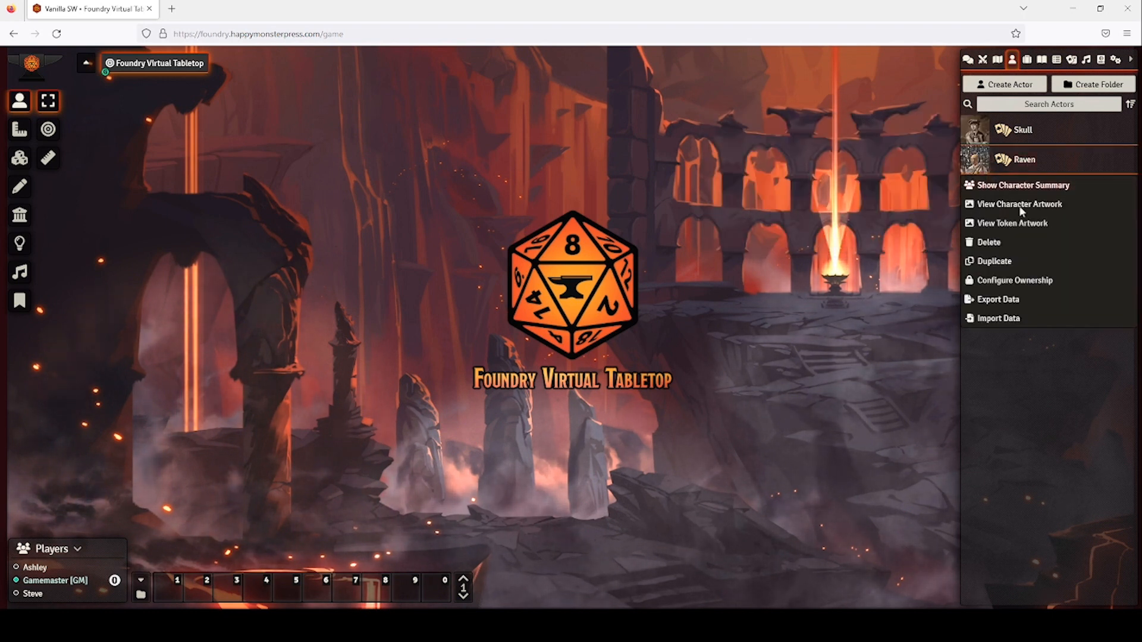
click(1014, 280)
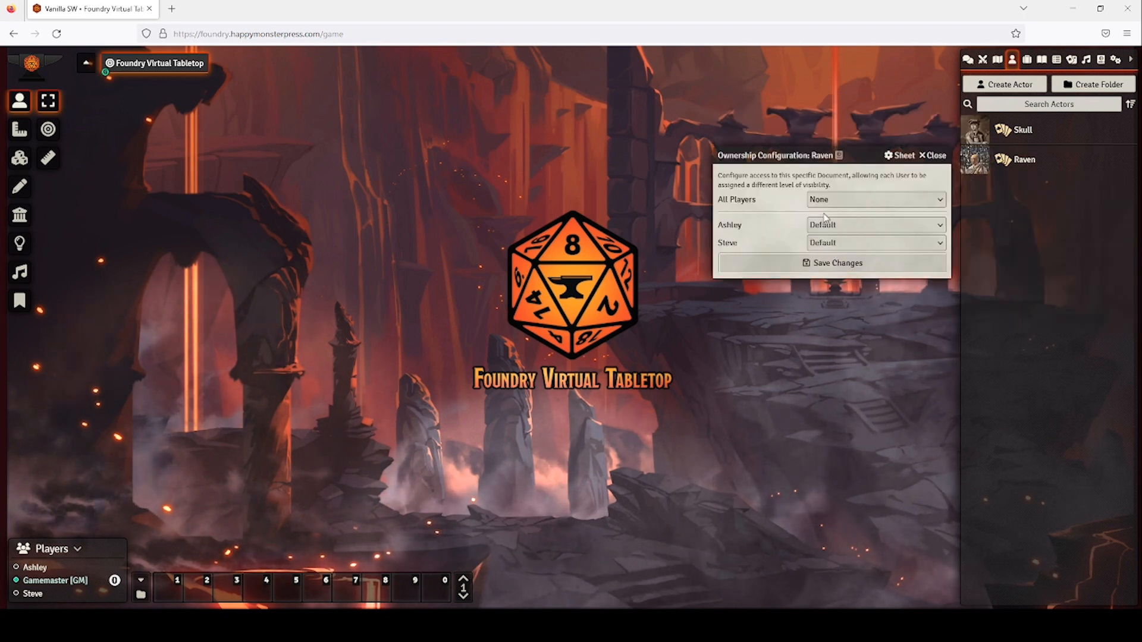
click(839, 322)
click(848, 203)
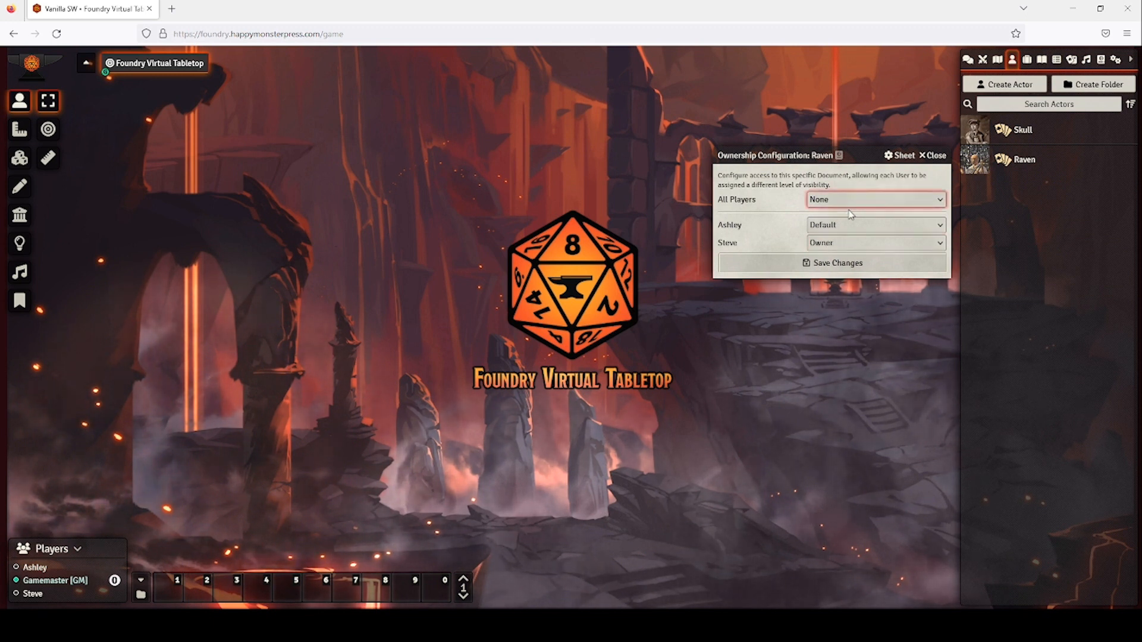
click(844, 249)
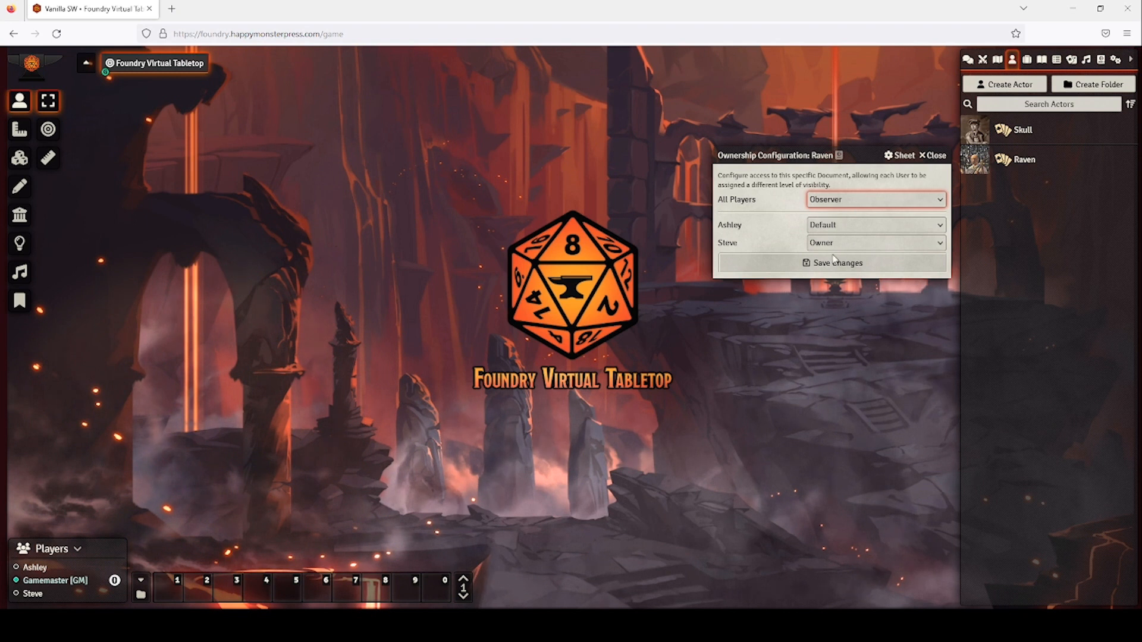
click(832, 263)
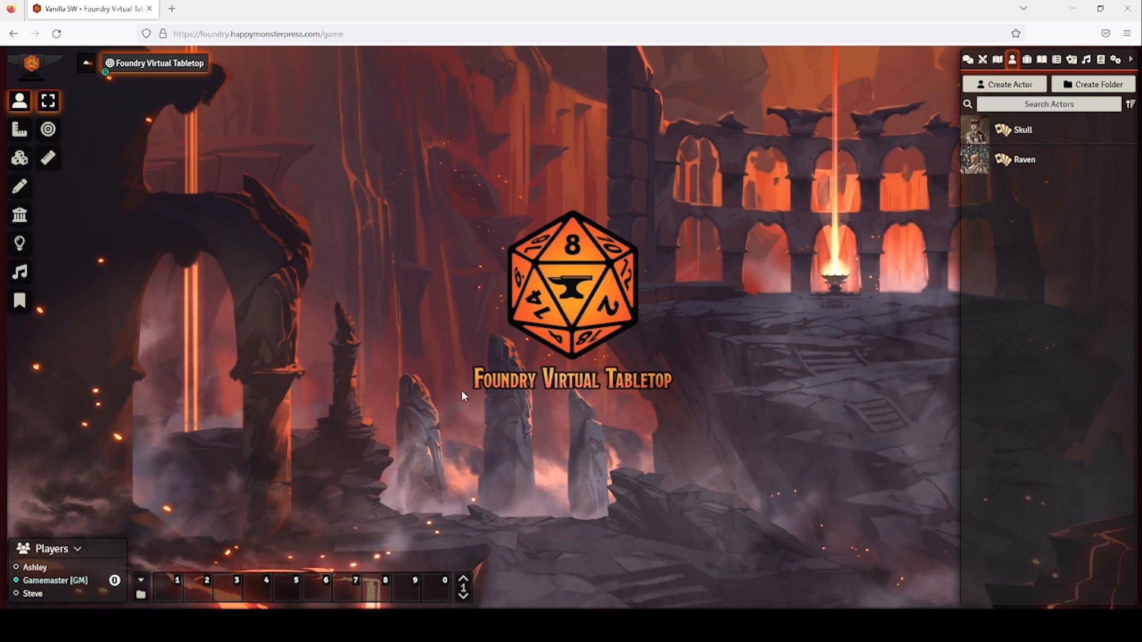
Assign Skull as the first player's character in their User Configuration.
right_click(39, 570)
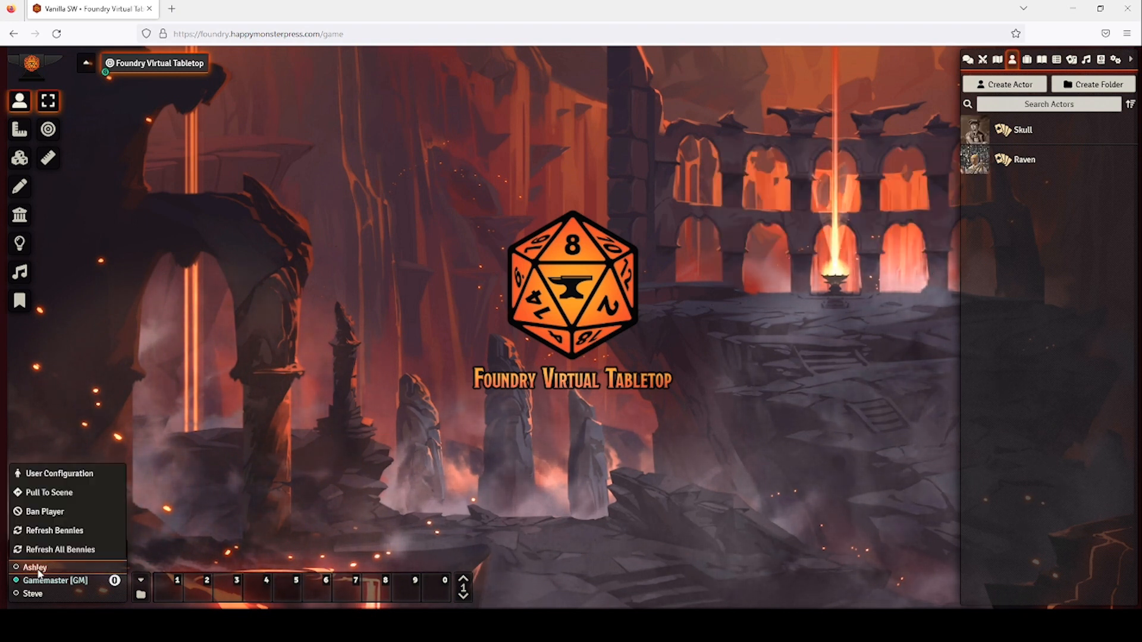
click(55, 474)
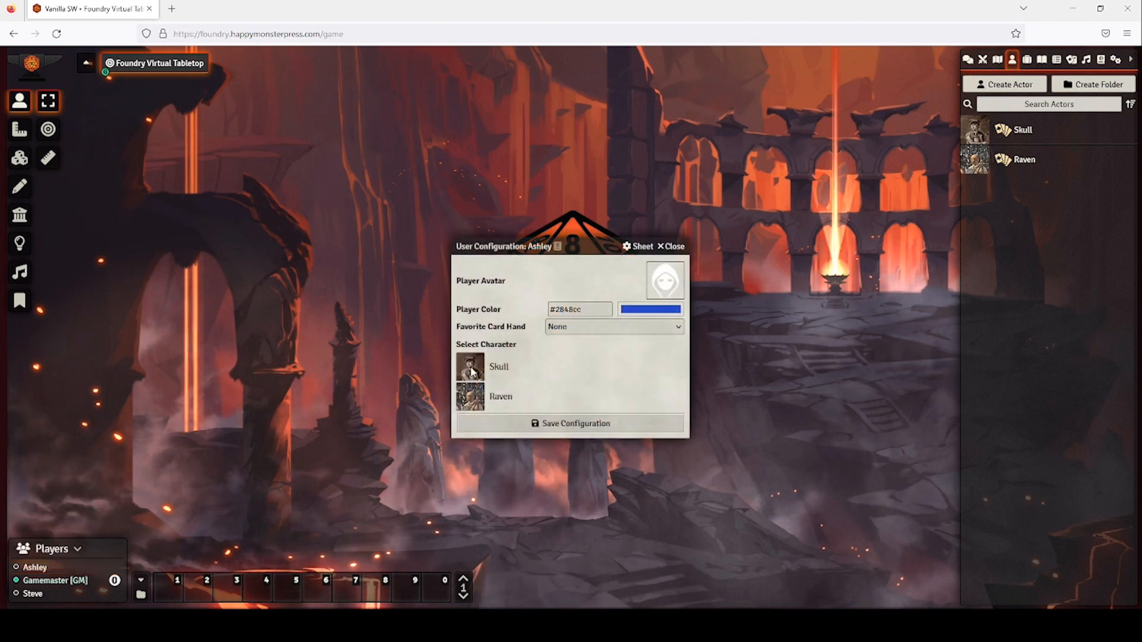
click(501, 369)
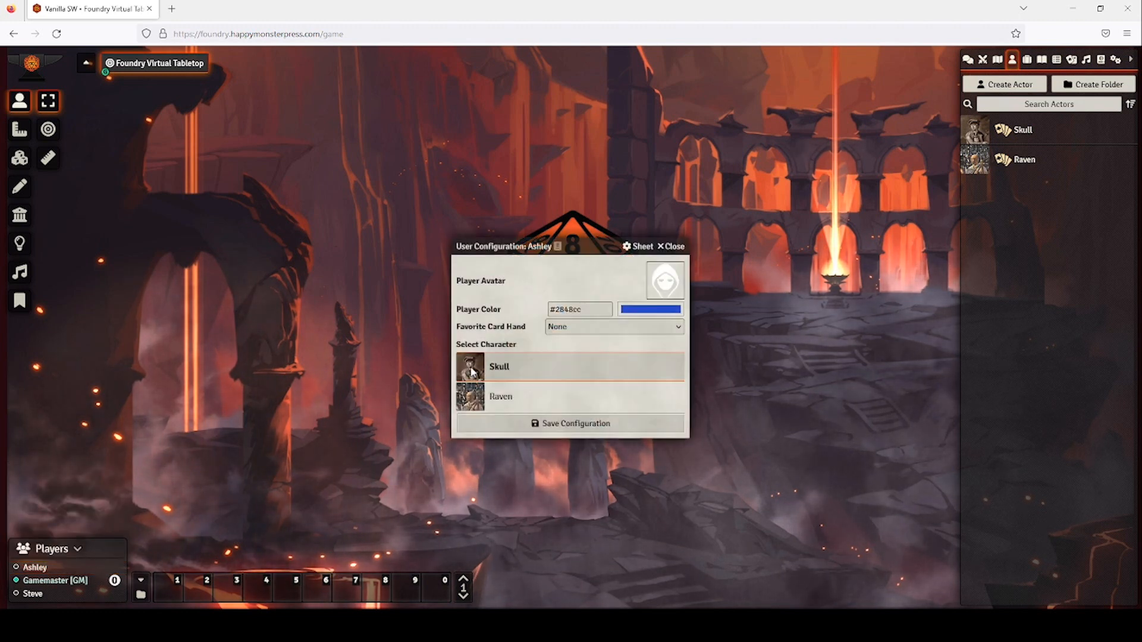
click(533, 423)
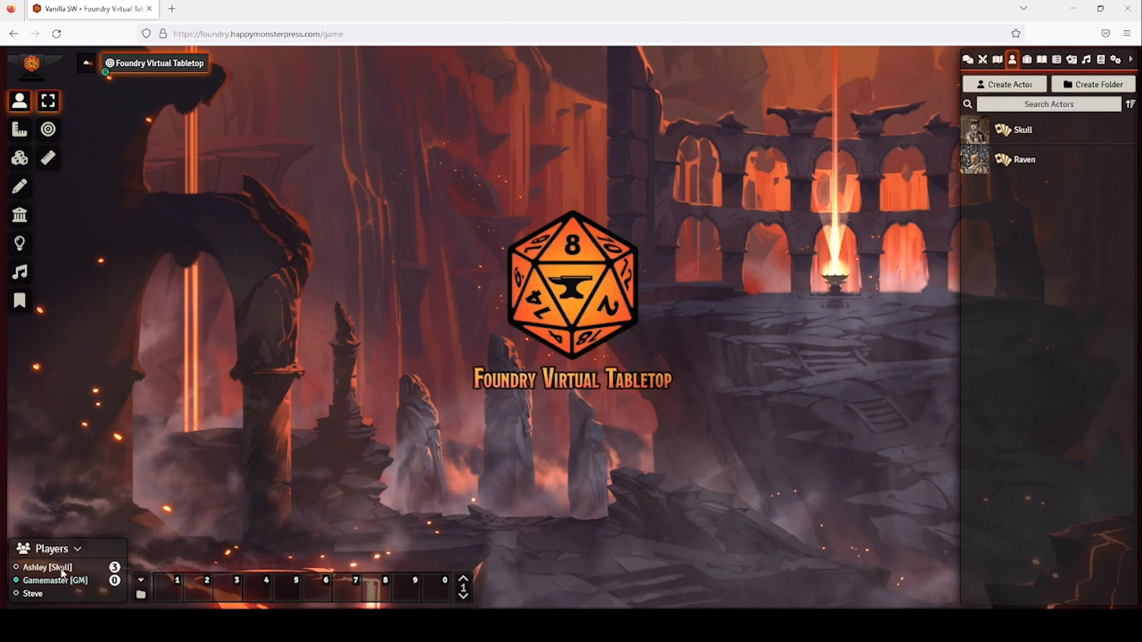
Assign Raven as the second player's character in their User Configuration.
right_click(33, 596)
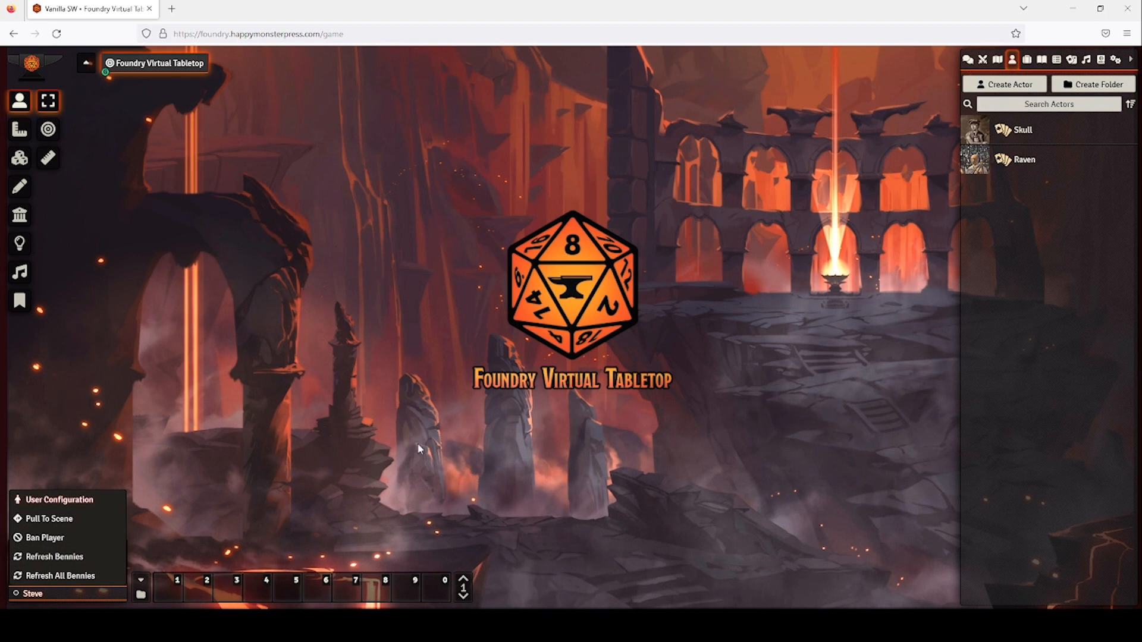
click(59, 500)
click(478, 406)
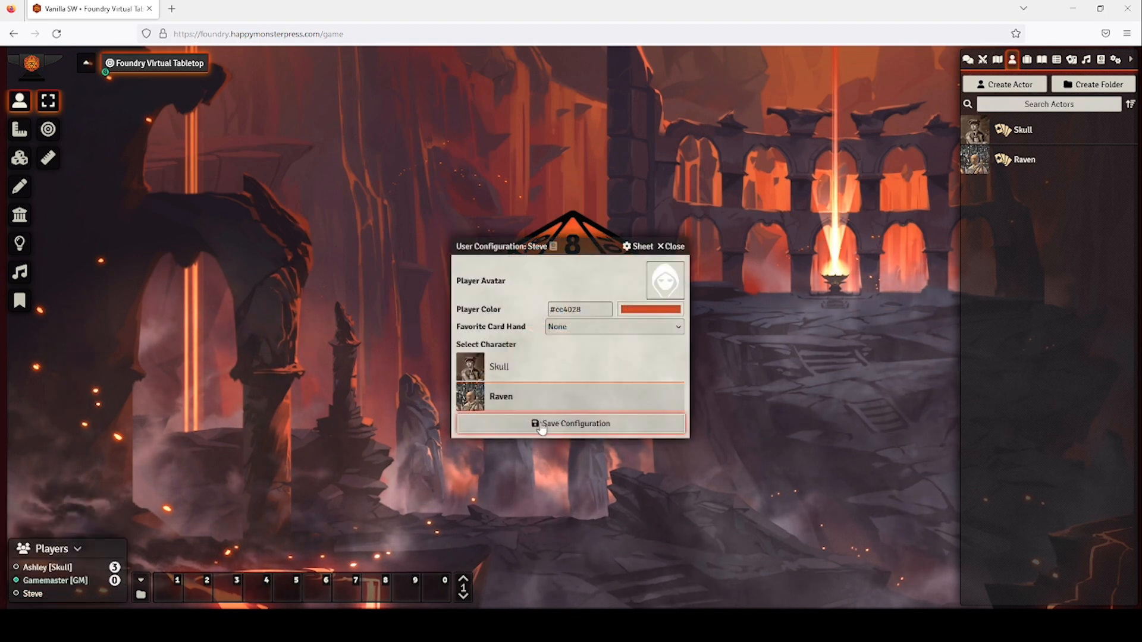
click(540, 427)
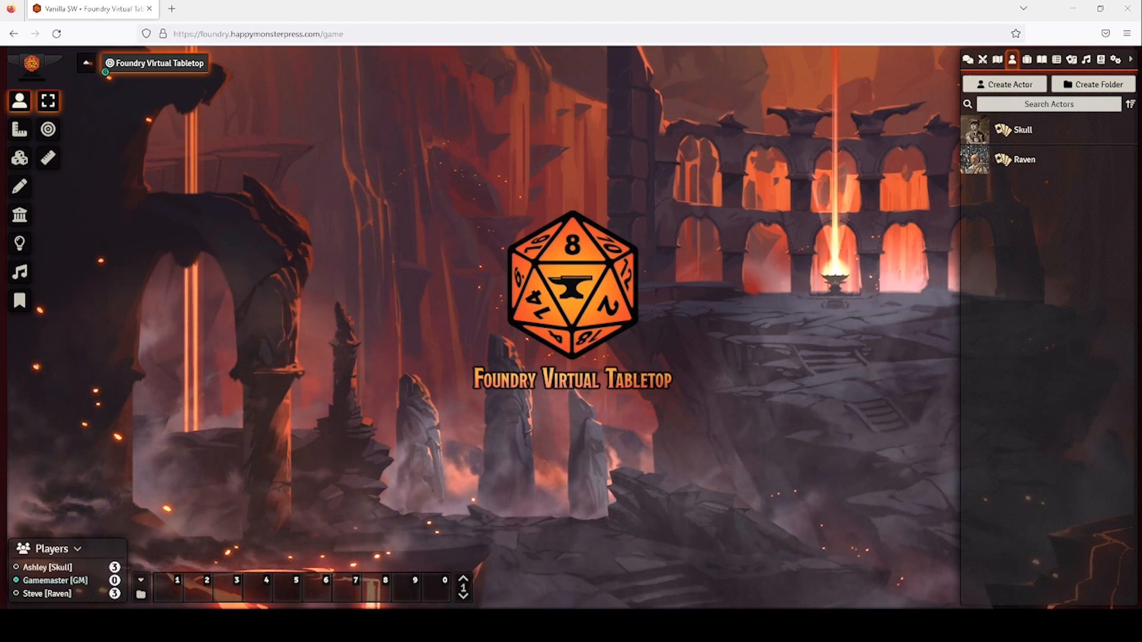
Enable the Savaged.us Importer in Manage Modules, save, and confirm the reload.
click(1116, 60)
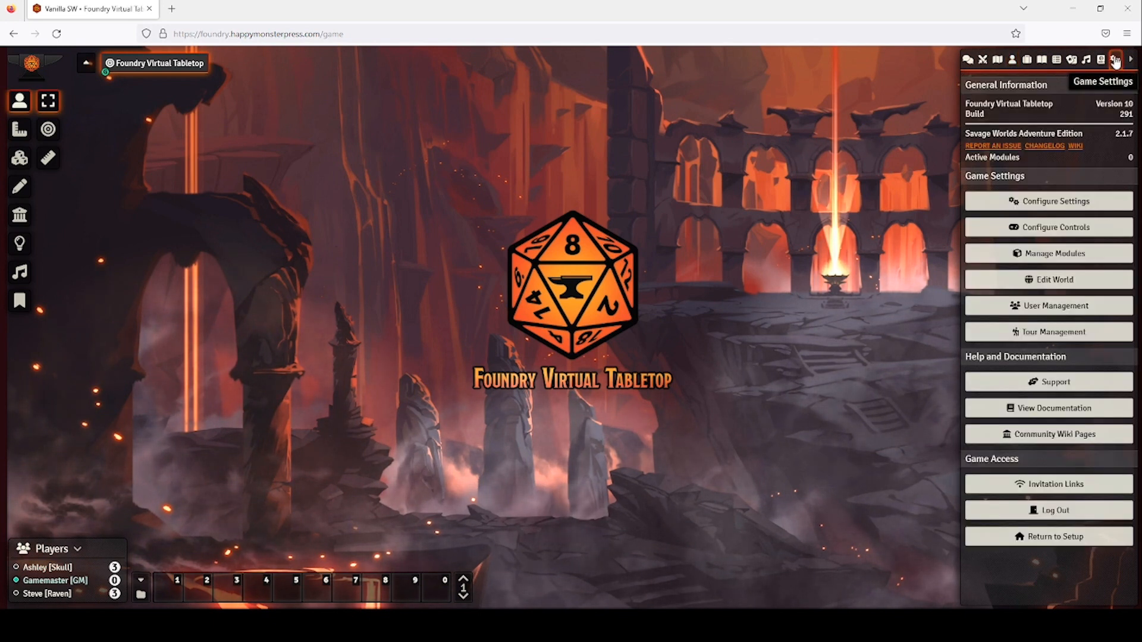
click(1050, 254)
scroll(470, 378, down, 8)
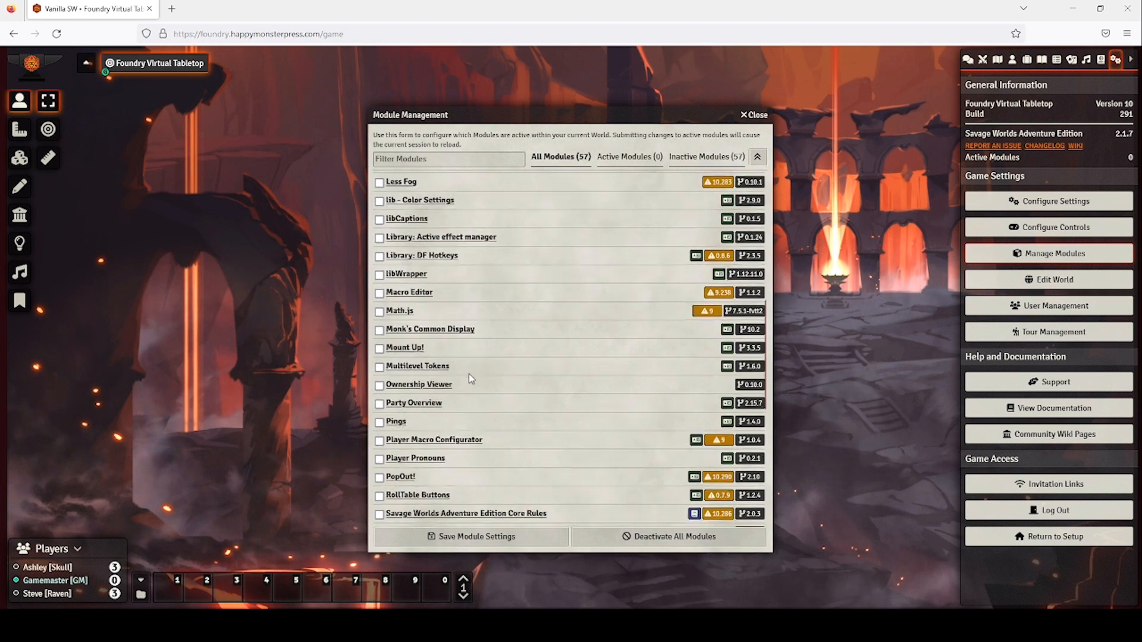
scroll(470, 379, down, 5)
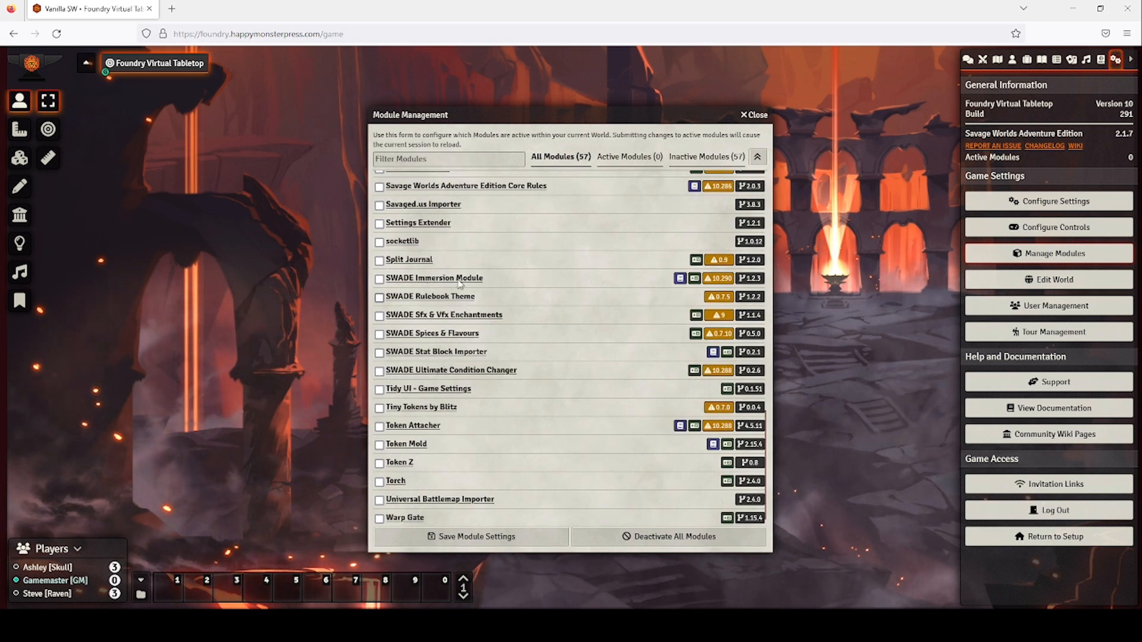
click(378, 205)
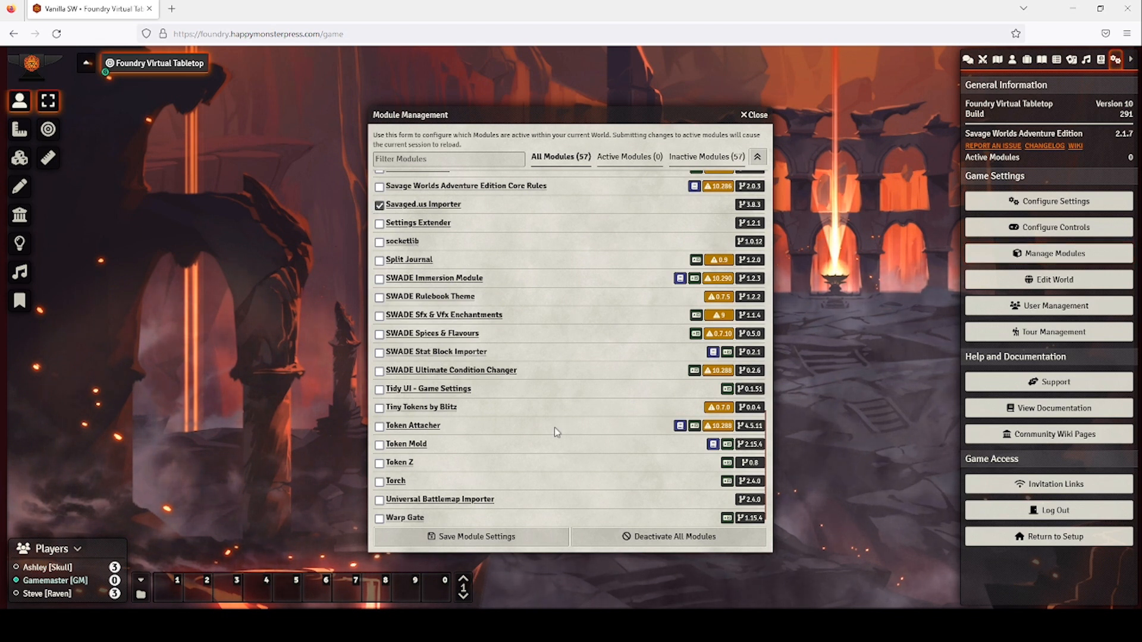
click(515, 536)
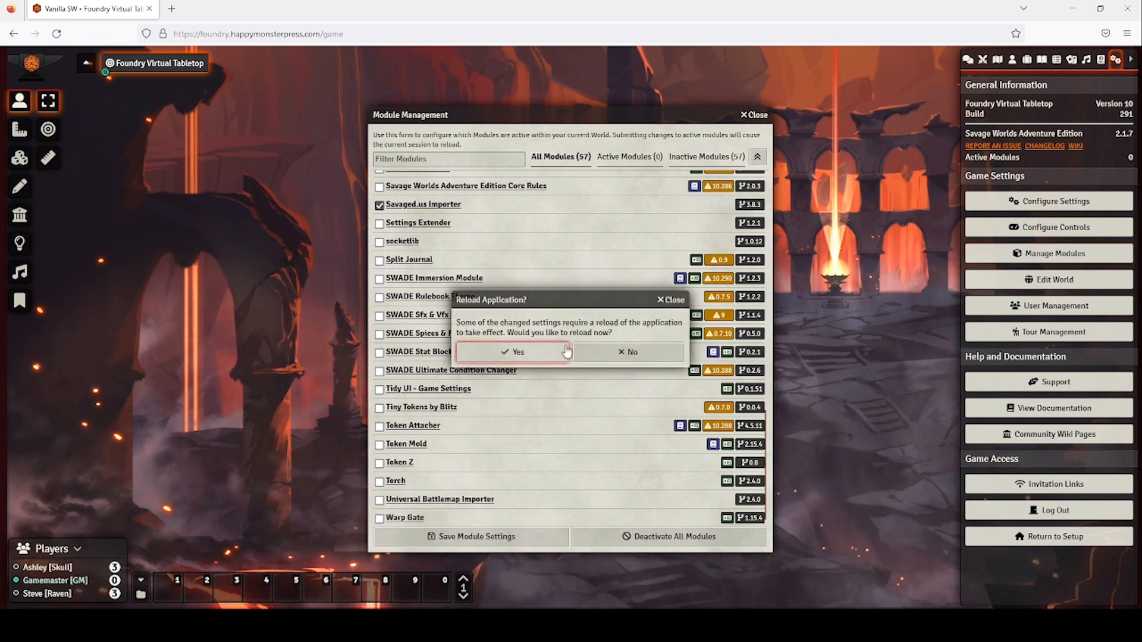
click(511, 352)
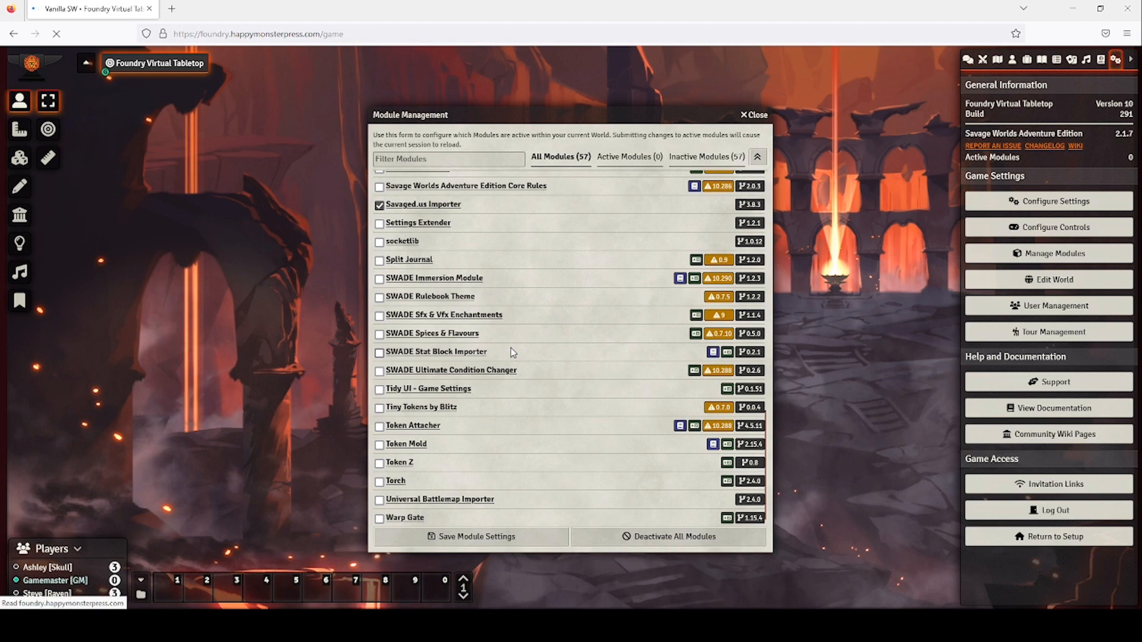
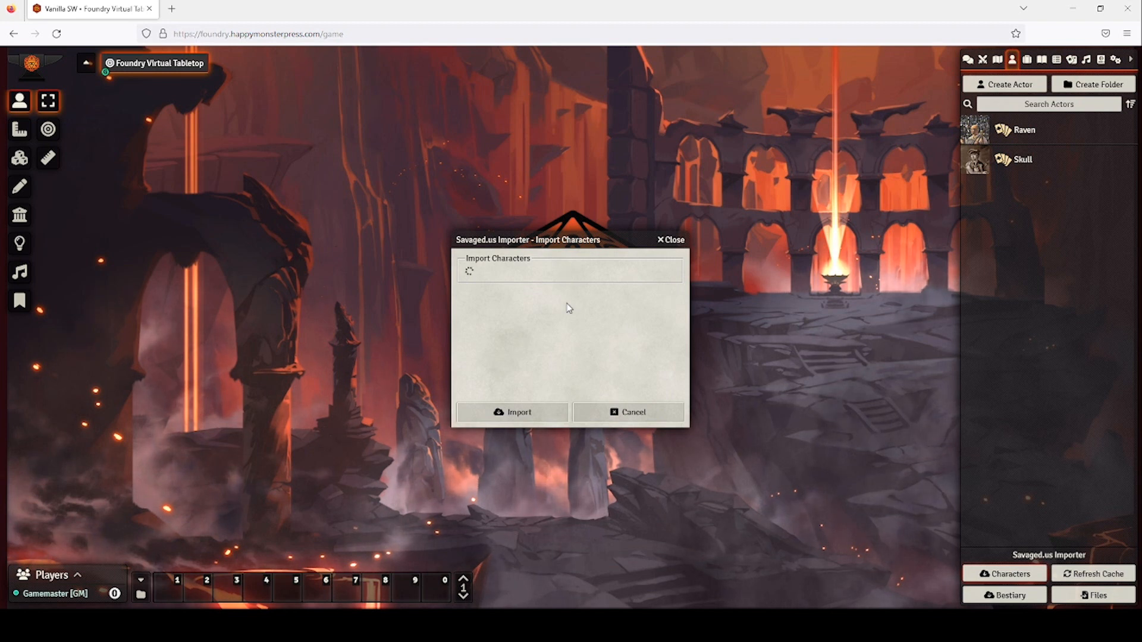
Close the Savaged.us character import window.
scroll(553, 392, down, 8)
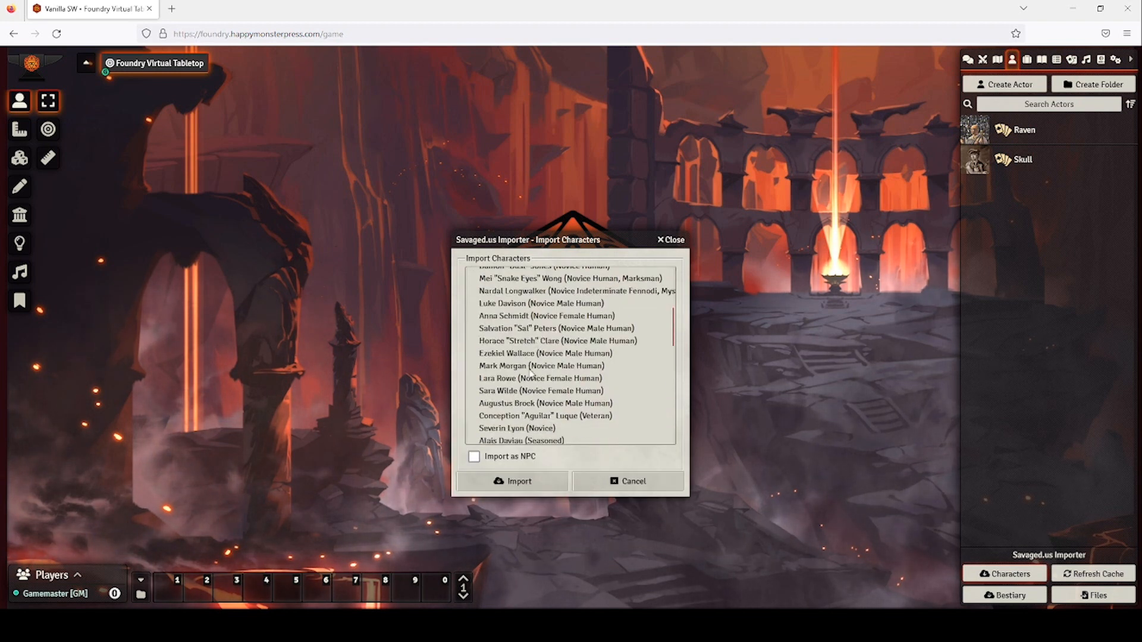
scroll(554, 411, down, 5)
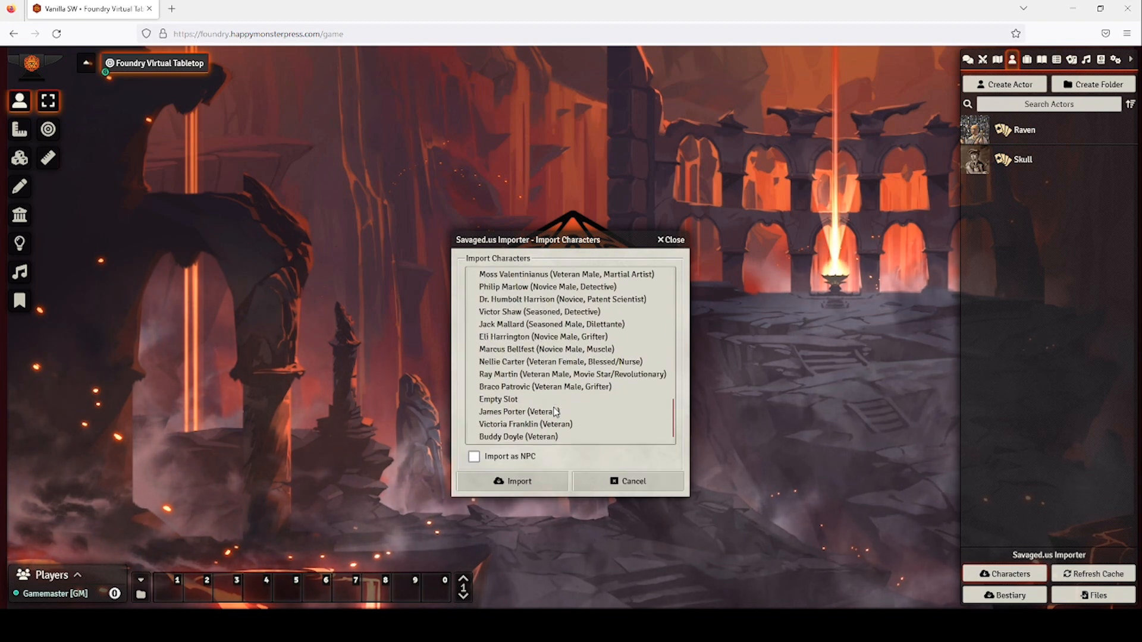
click(680, 241)
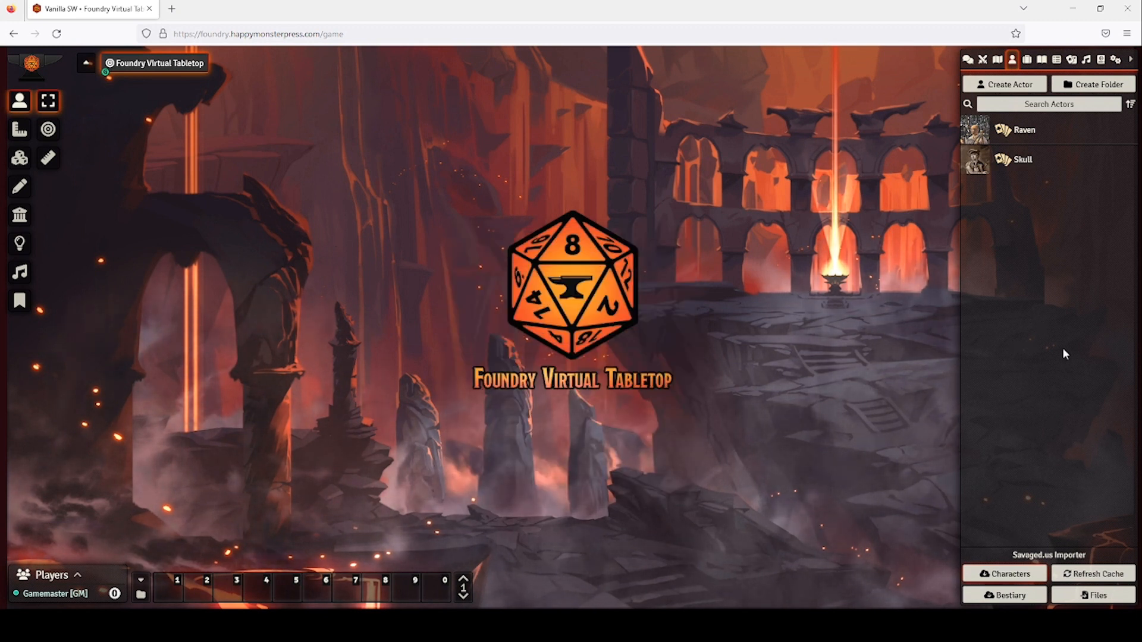
Toggle the Savaged.us Importer module, save module settings, and reload the world.
click(1115, 59)
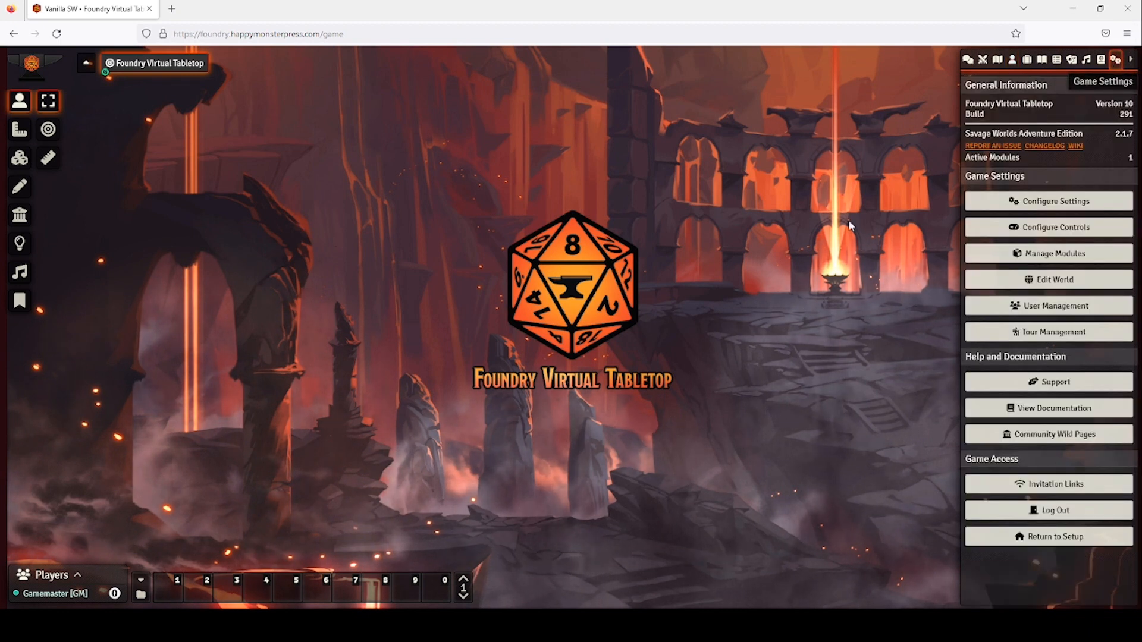
click(1046, 256)
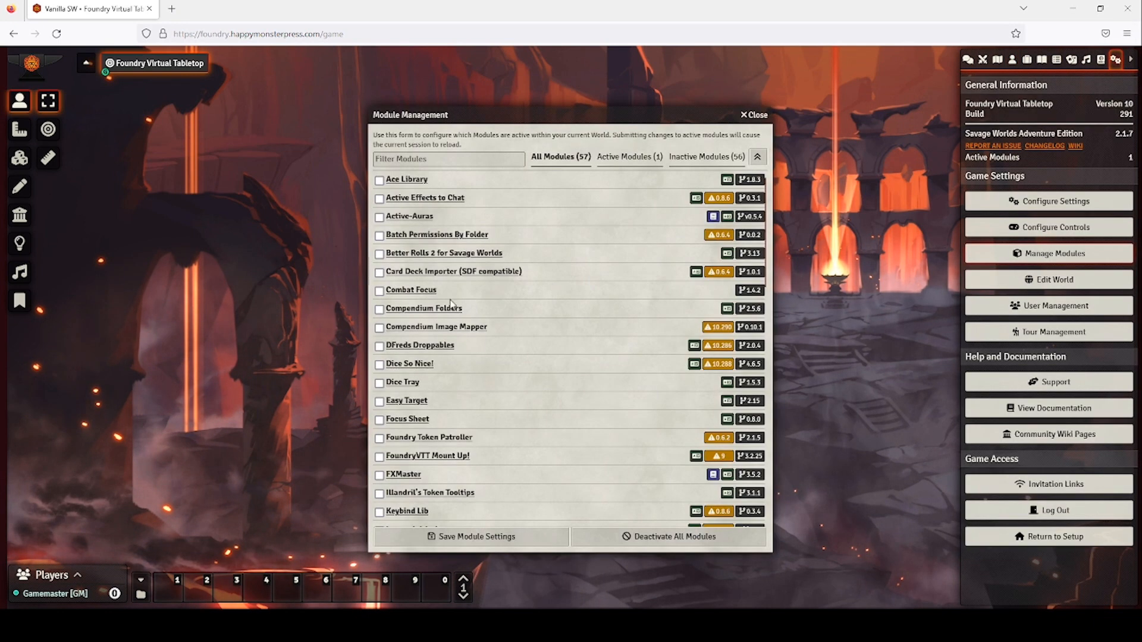
scroll(450, 304, down, 8)
click(380, 353)
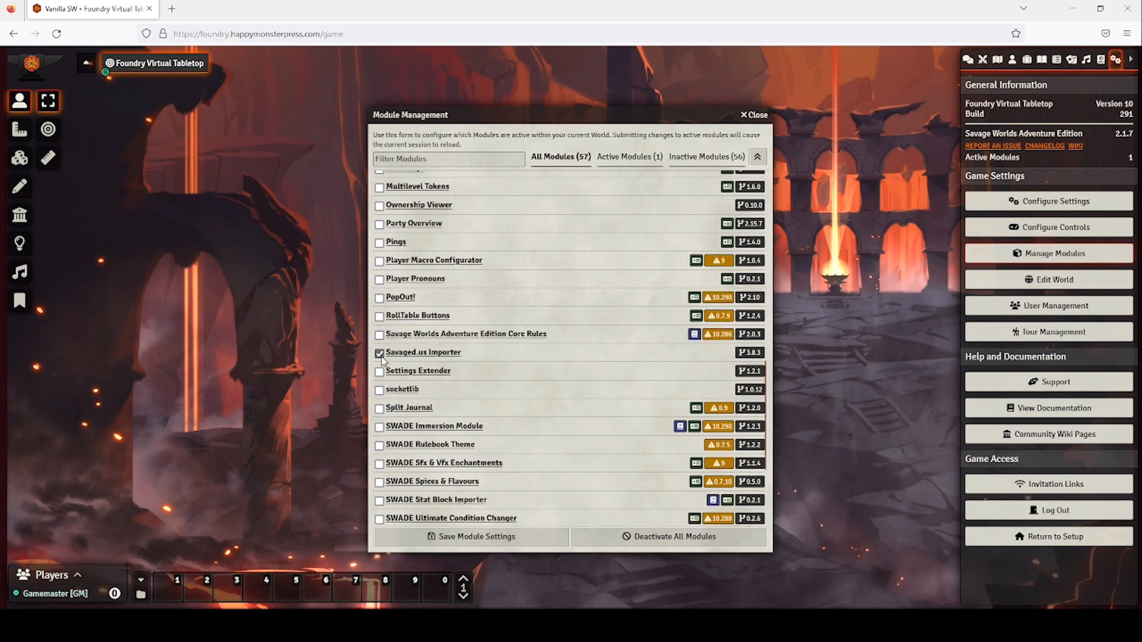
click(505, 537)
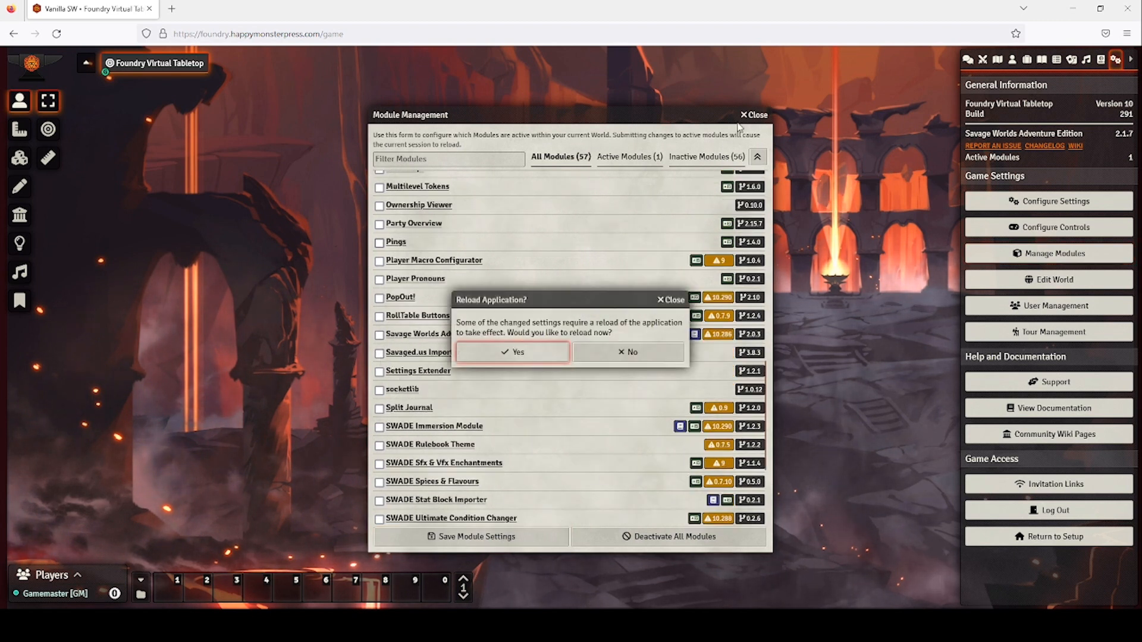
click(515, 353)
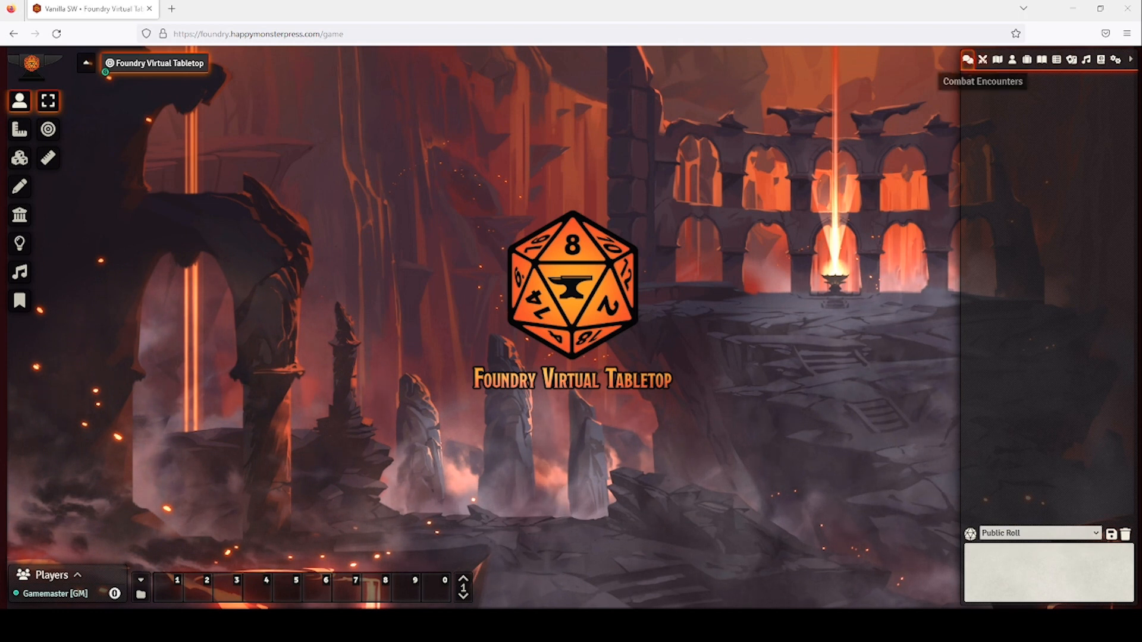
Begin a new scene from the Scenes directory, leaving the default name New Scene.
click(996, 62)
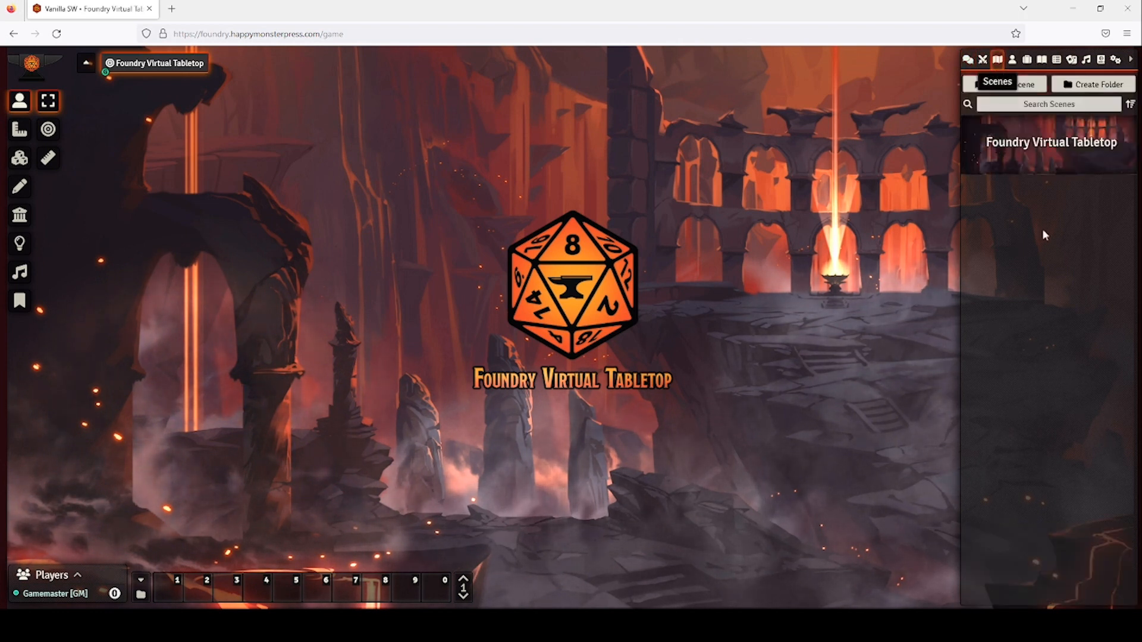
click(1027, 87)
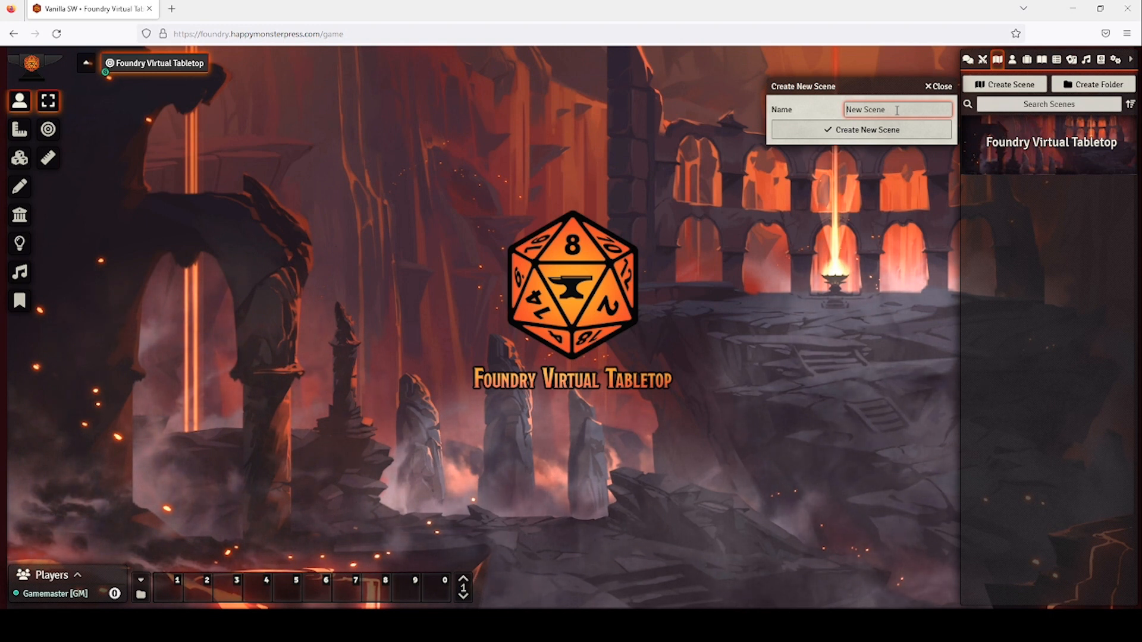
Name the new scene 'Europe Map' and create it.
text(Europe M)
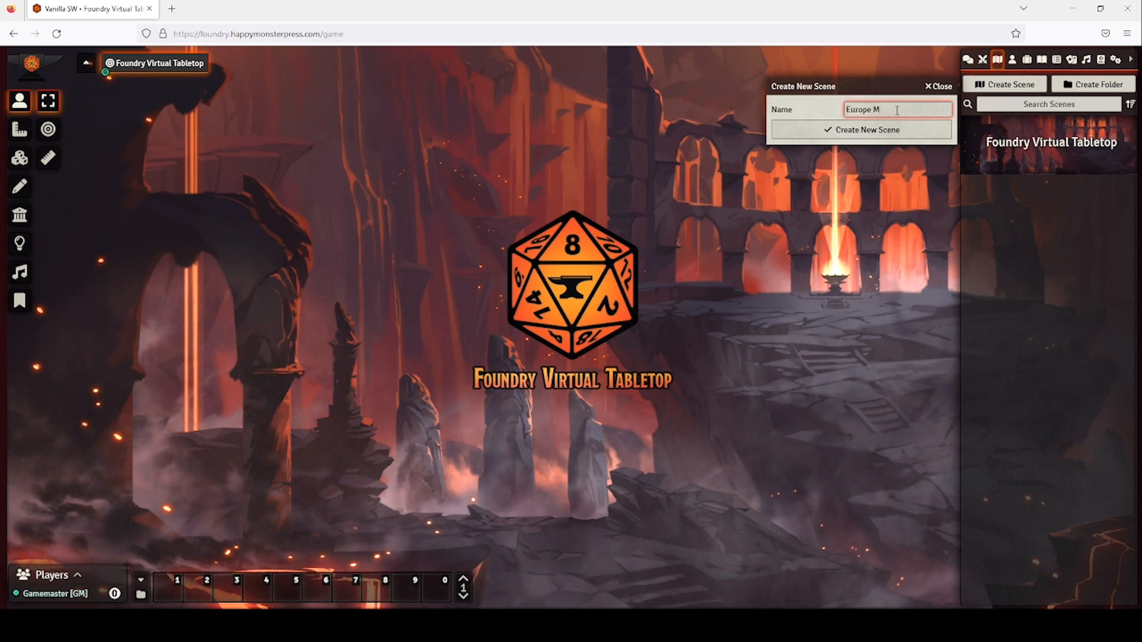
text(ap)
click(879, 129)
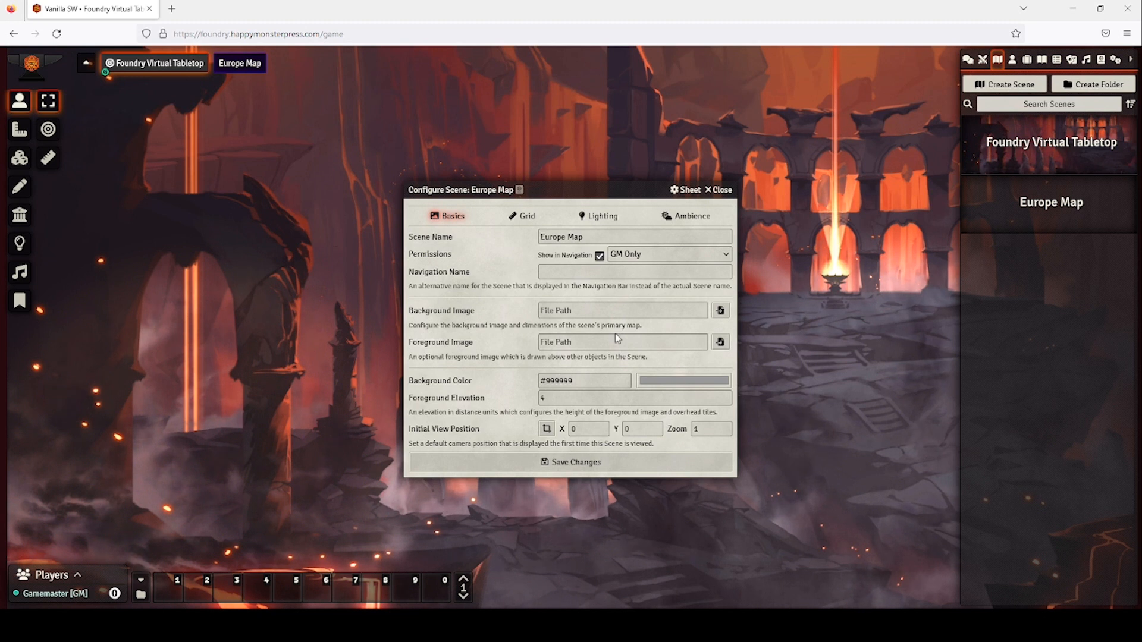
Upload 640px-Europe_in_1812.png to Amazon S3 and use it as the scene background.
click(720, 311)
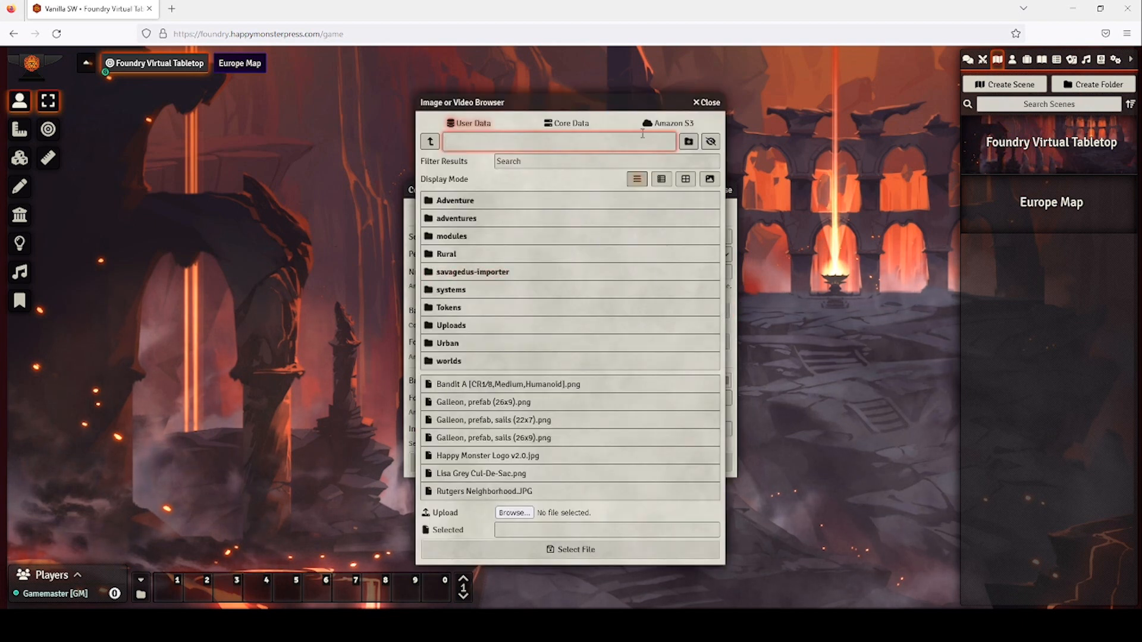
click(667, 124)
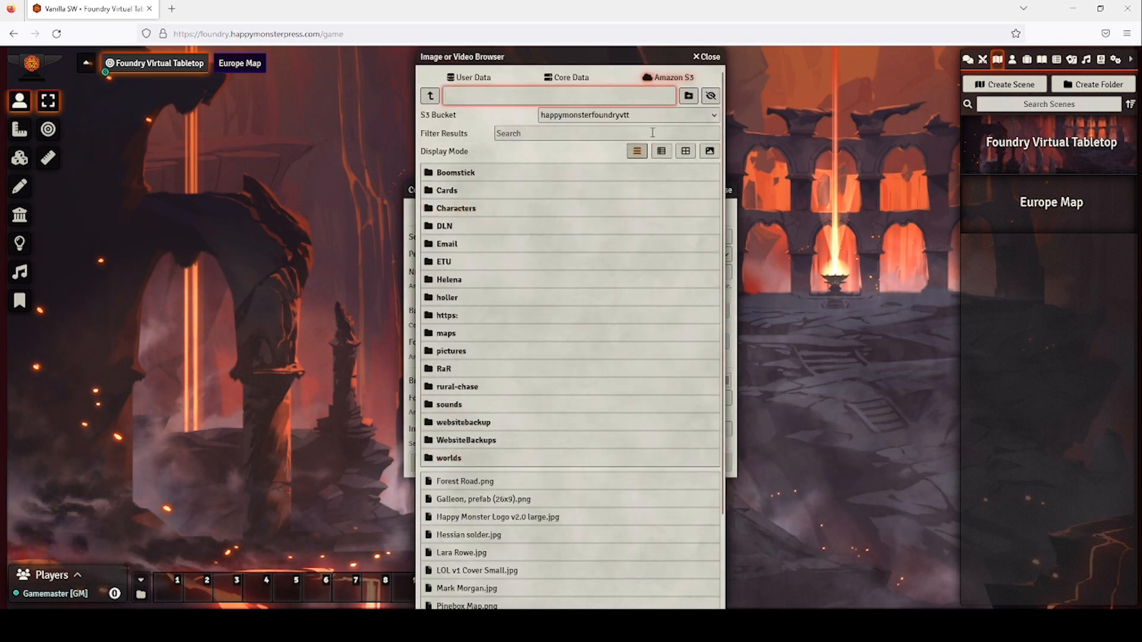
scroll(547, 288, down, 3)
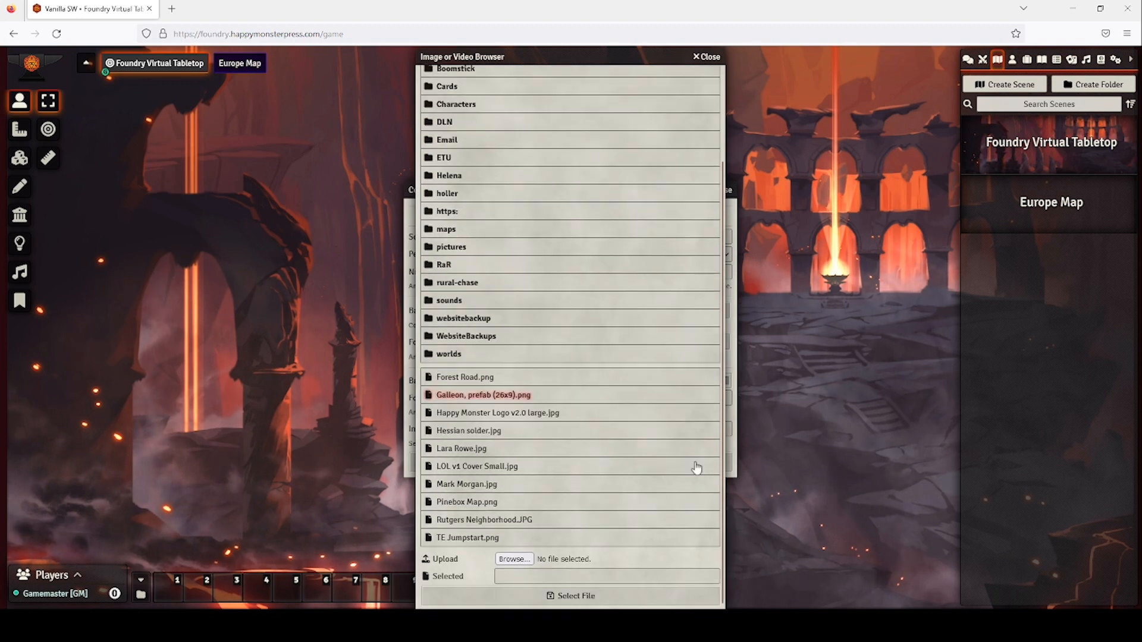
click(513, 559)
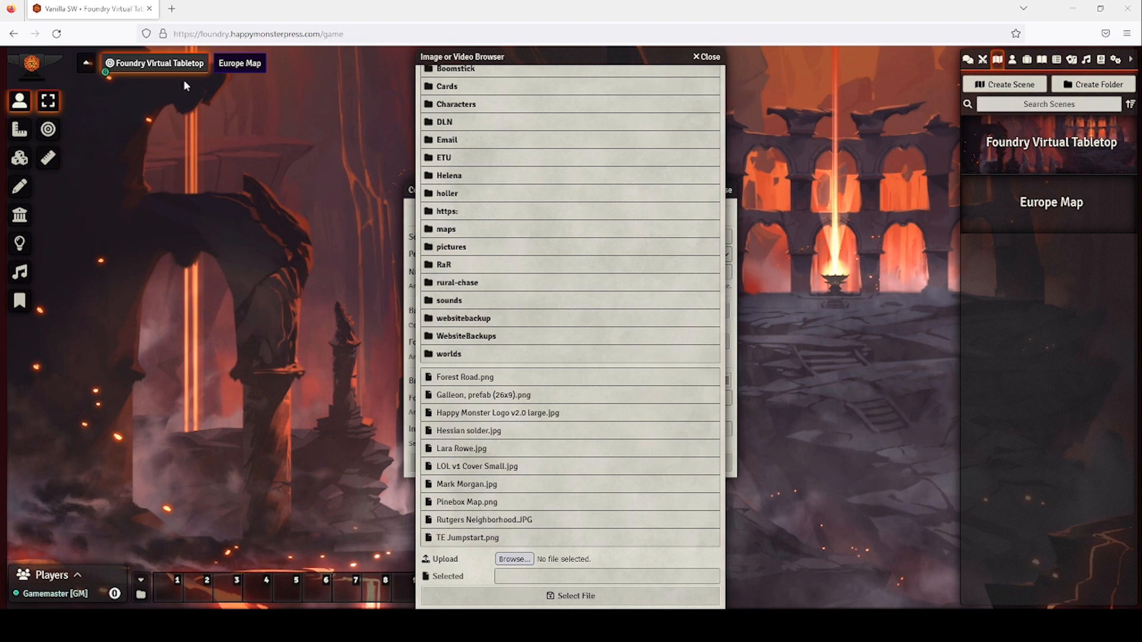
double_click(148, 130)
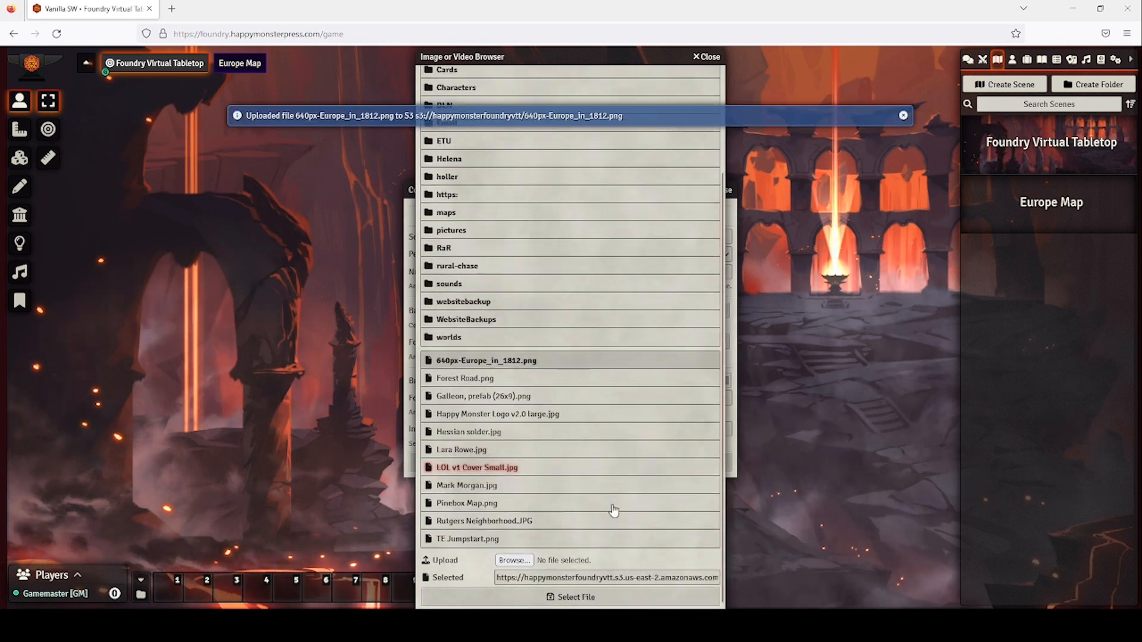
click(576, 596)
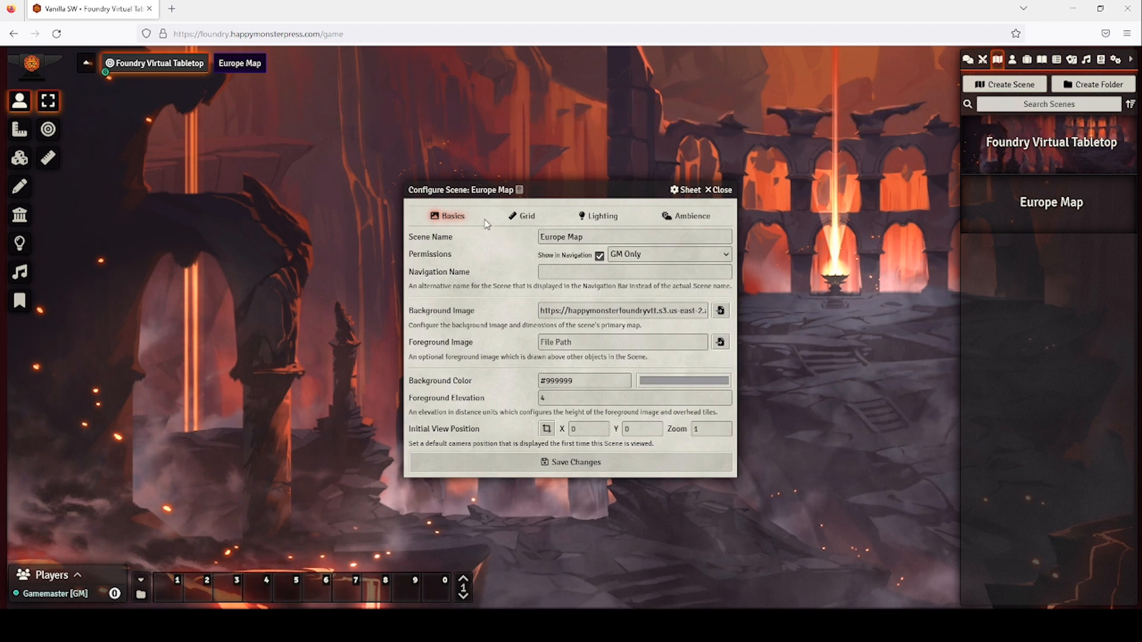
Set the Europe Map grid type to Gridless.
click(527, 217)
click(592, 239)
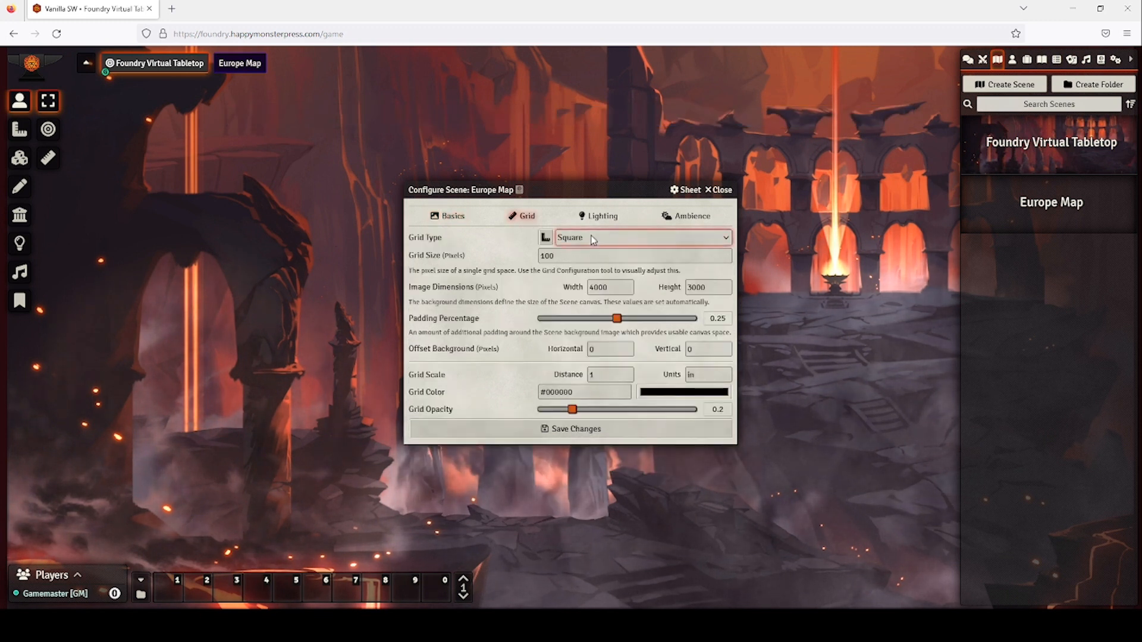
click(592, 258)
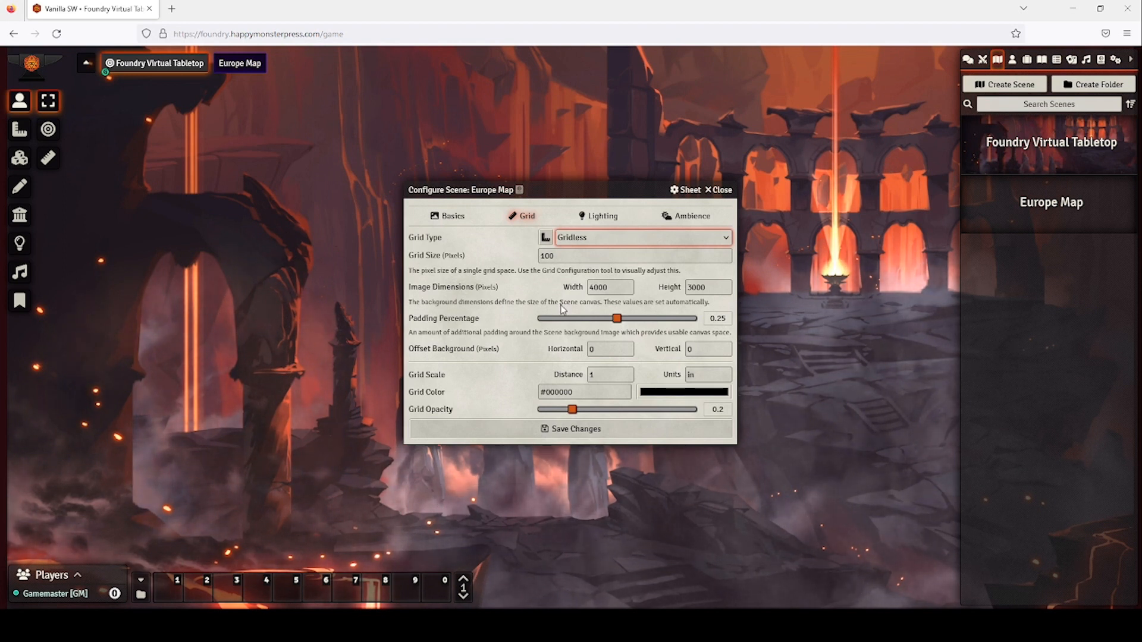
Turn off token vision and fog exploration, enable global illumination, and save the scene.
click(602, 217)
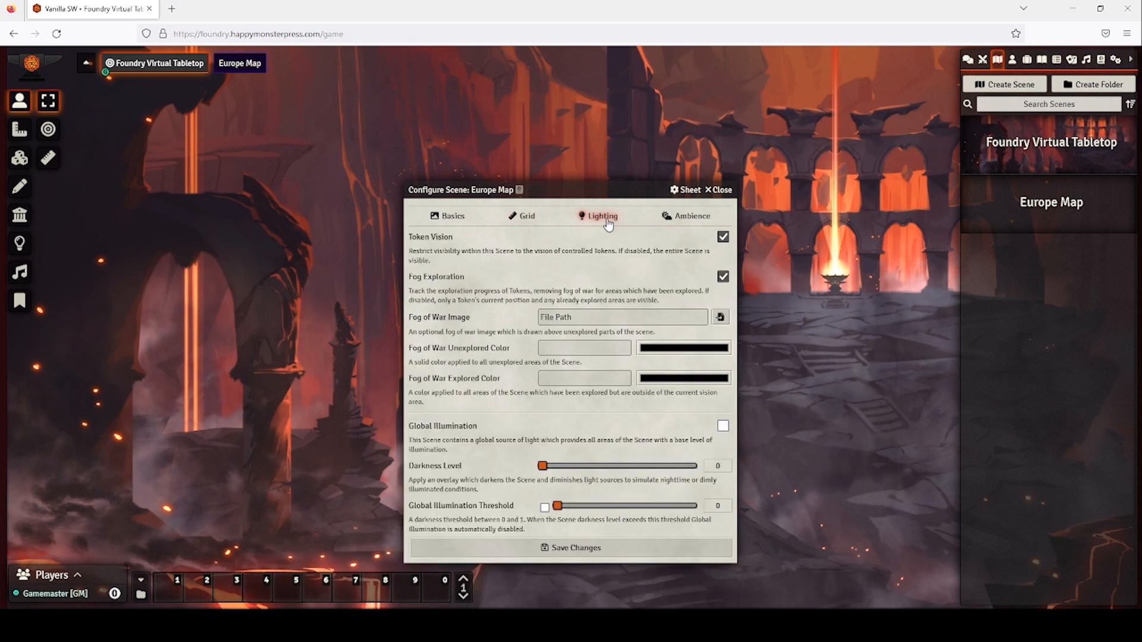
click(722, 238)
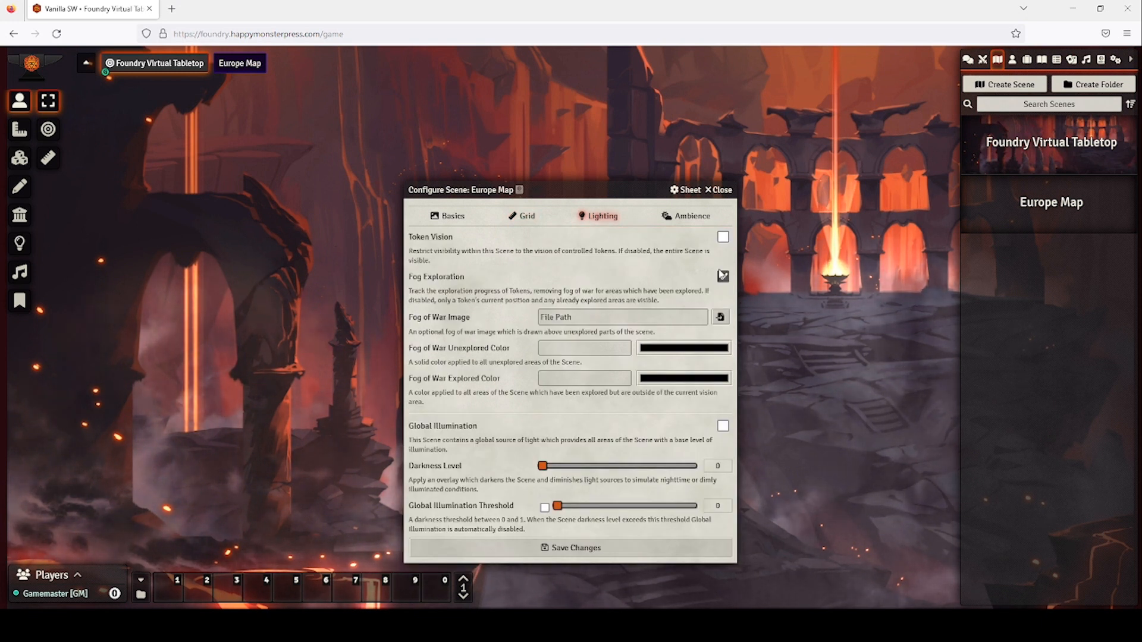
click(723, 277)
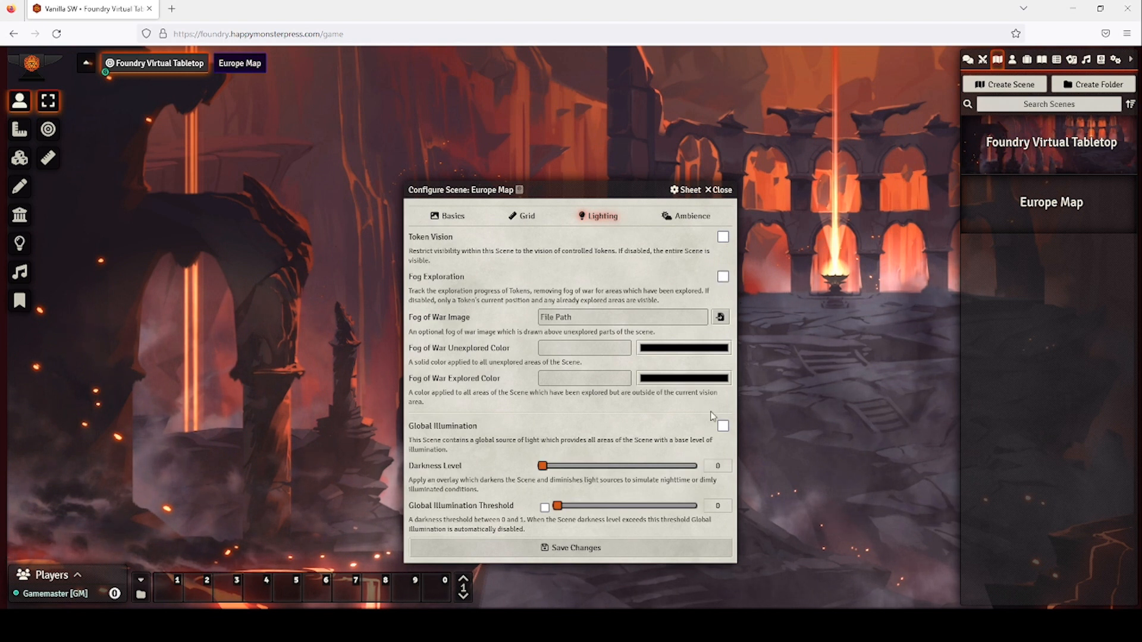
click(722, 426)
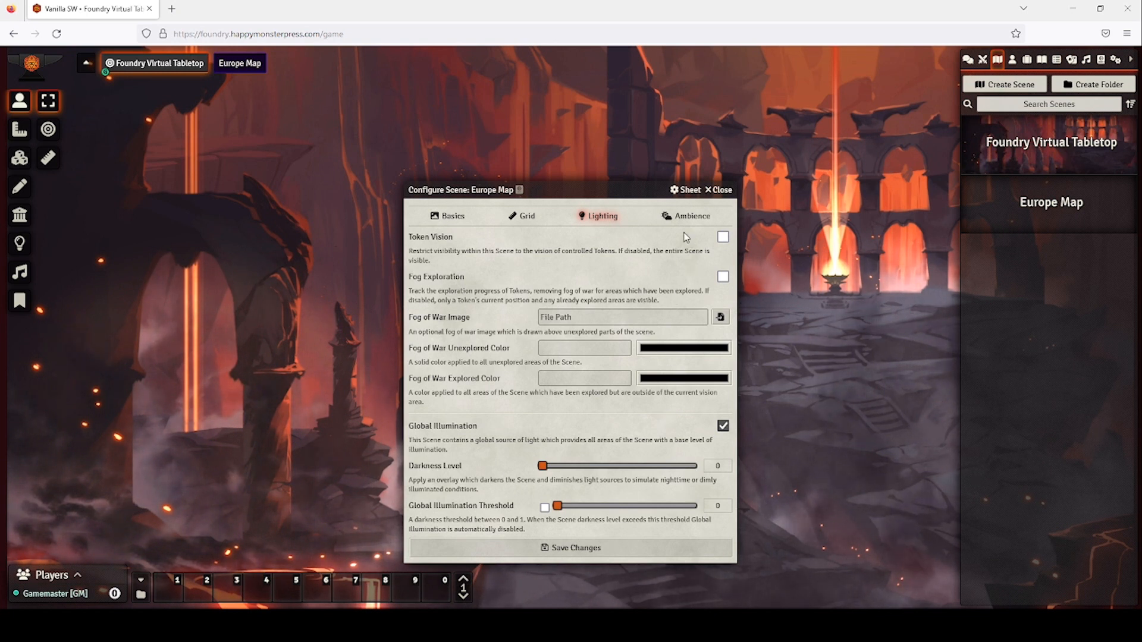
click(690, 215)
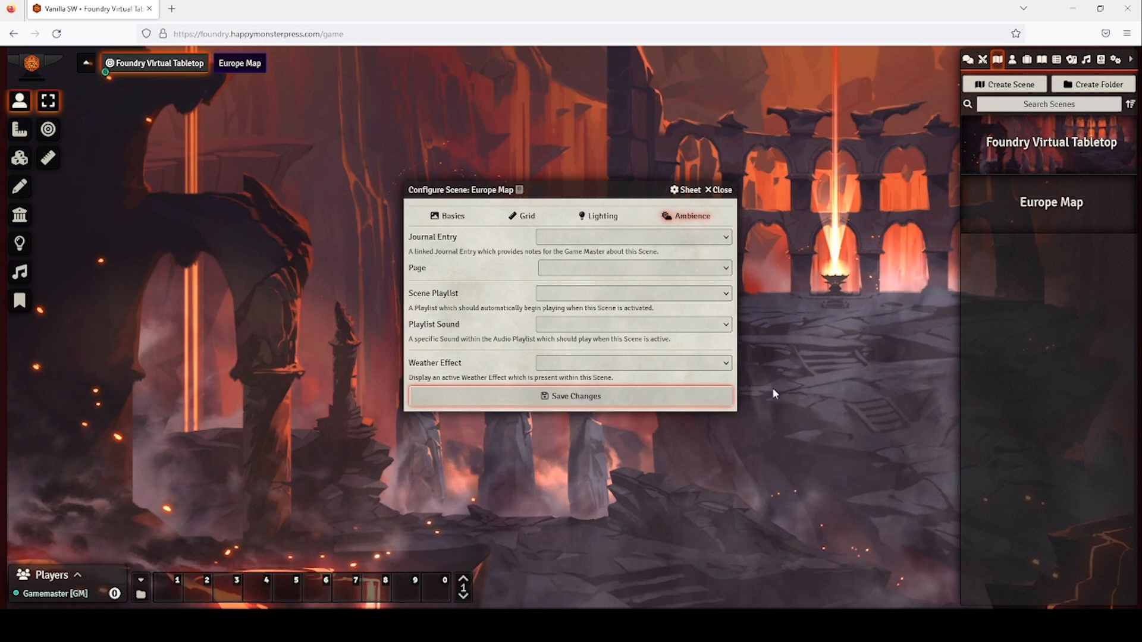
key(Return)
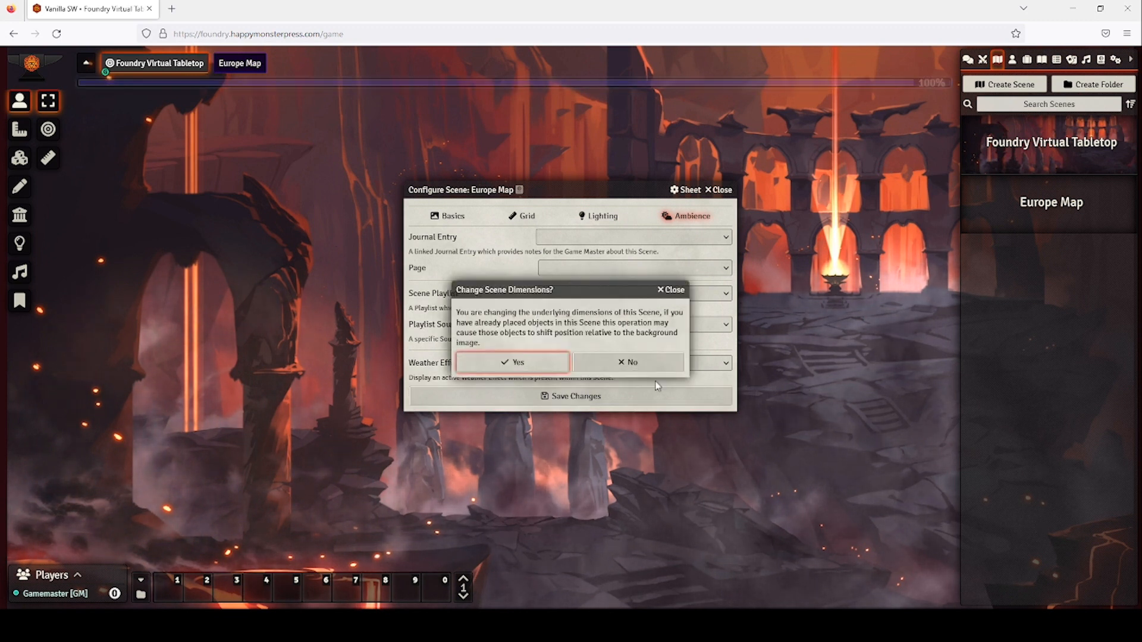
click(537, 365)
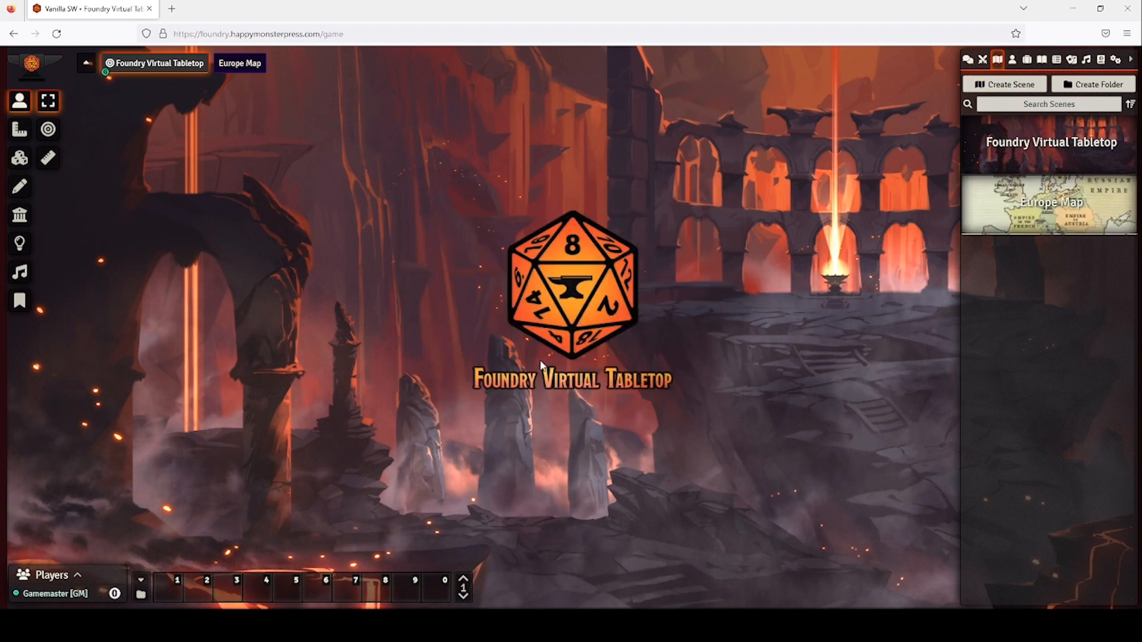
Activate the Europe Map scene.
click(1056, 203)
click(717, 193)
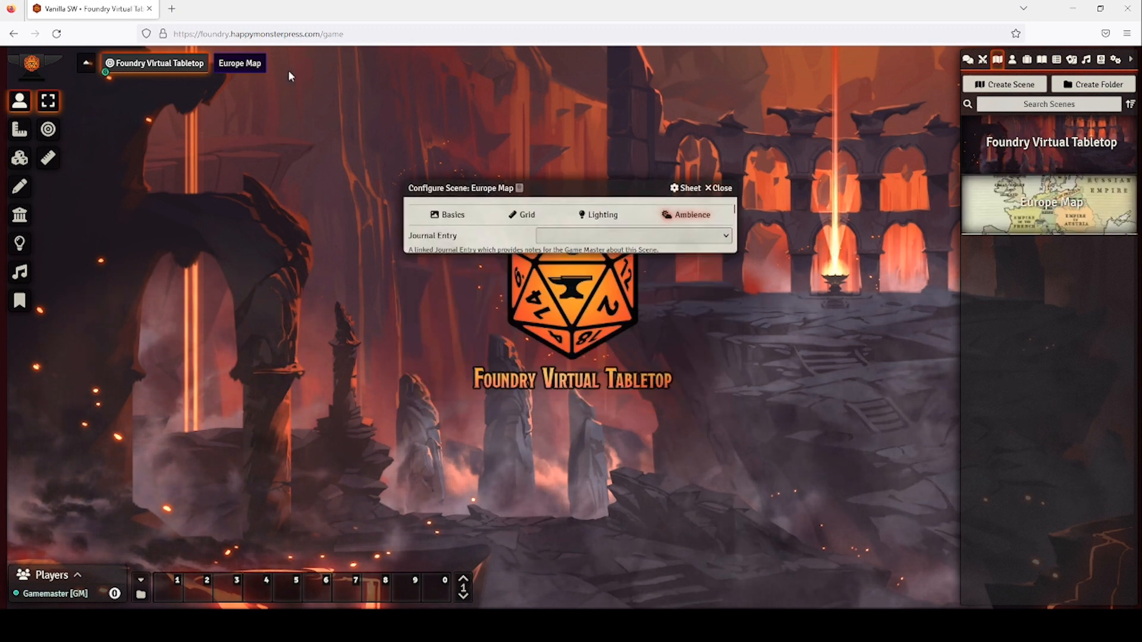
right_click(248, 65)
click(248, 83)
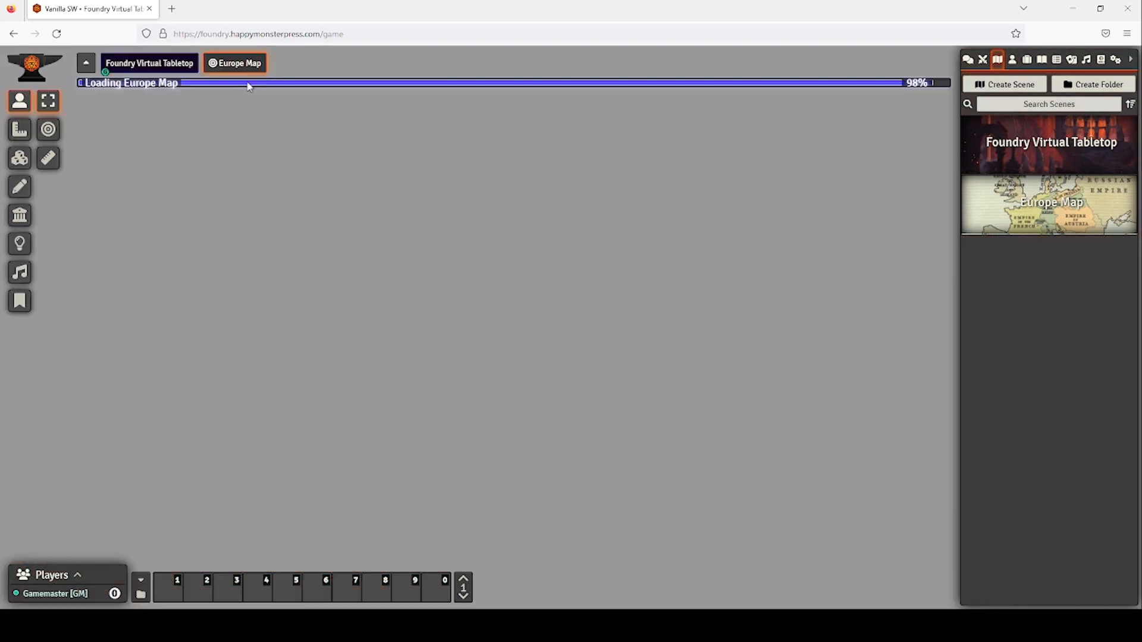
Delete the default Foundry Virtual Tabletop scene.
right_click(157, 69)
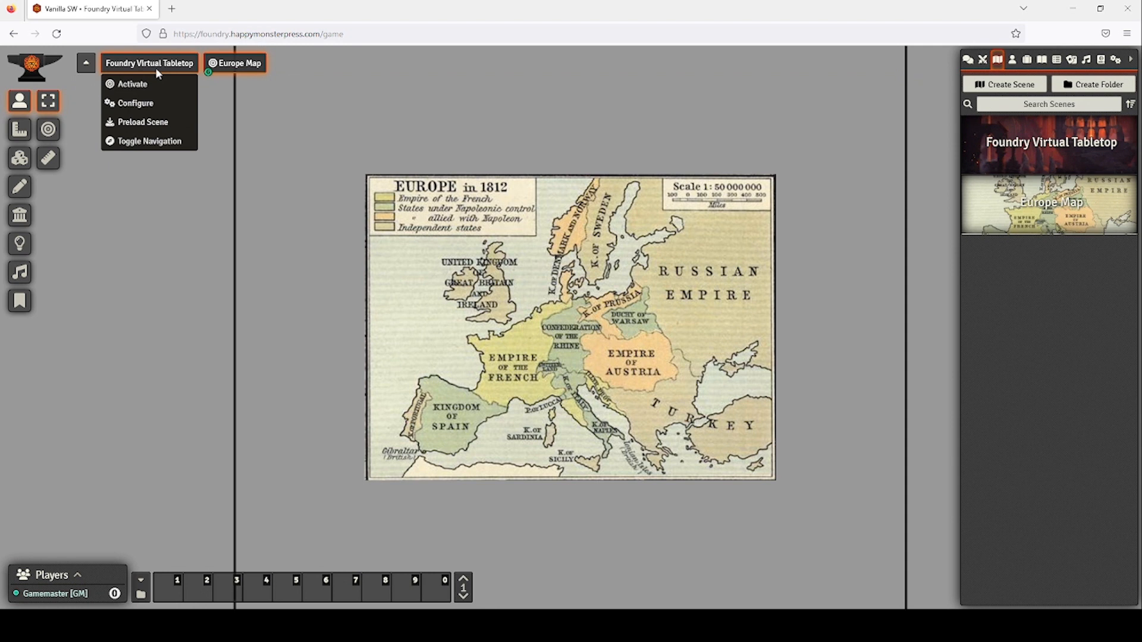
right_click(1095, 149)
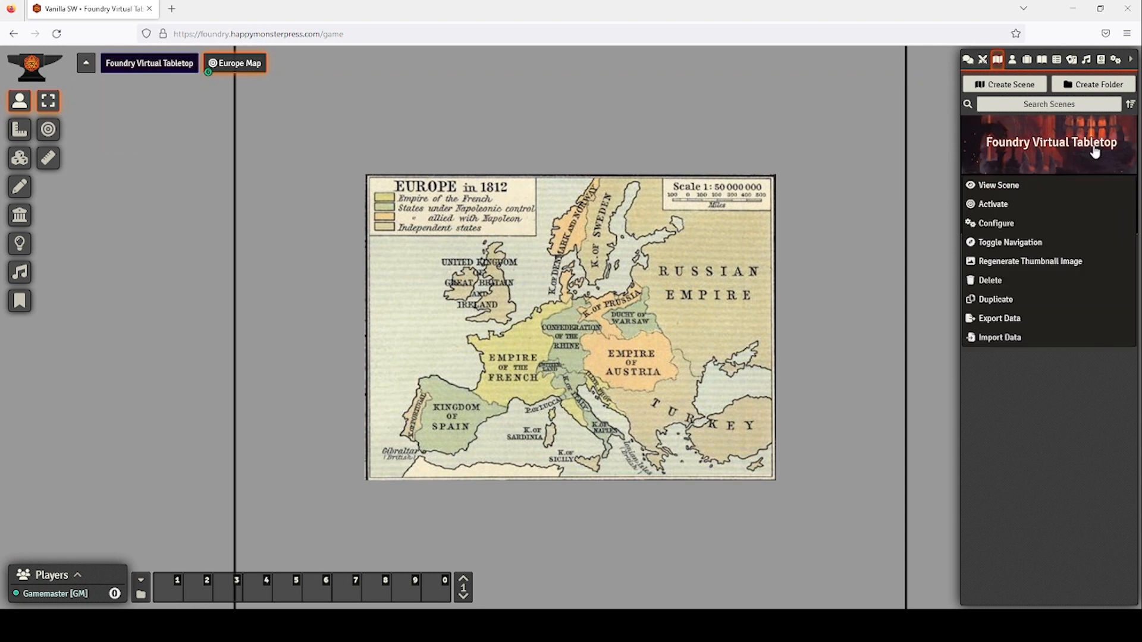
click(990, 282)
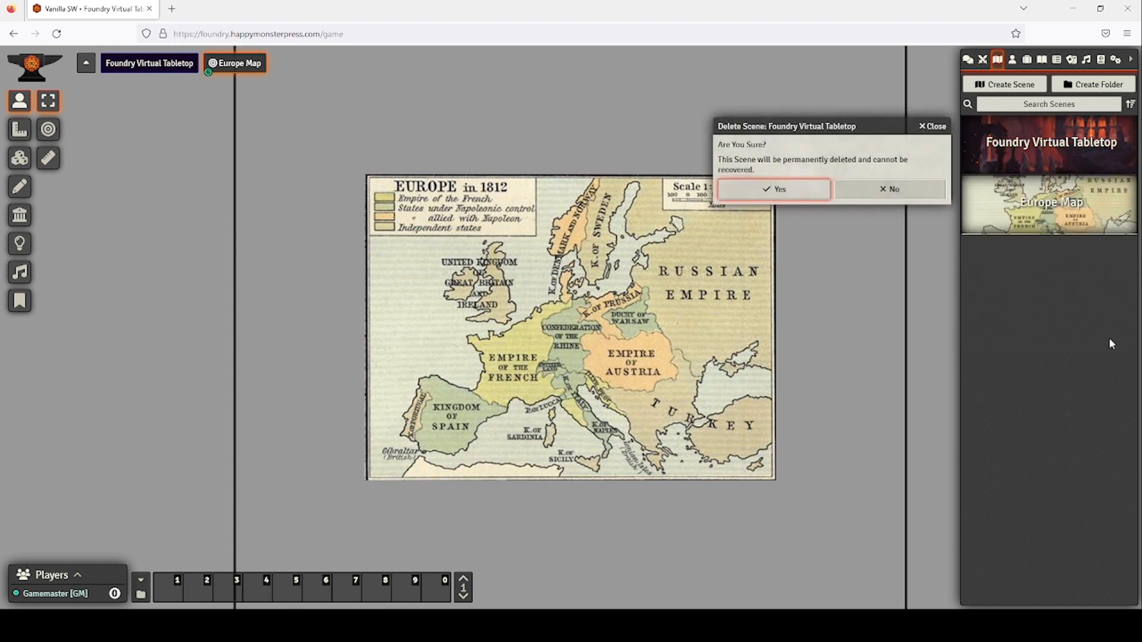
click(801, 195)
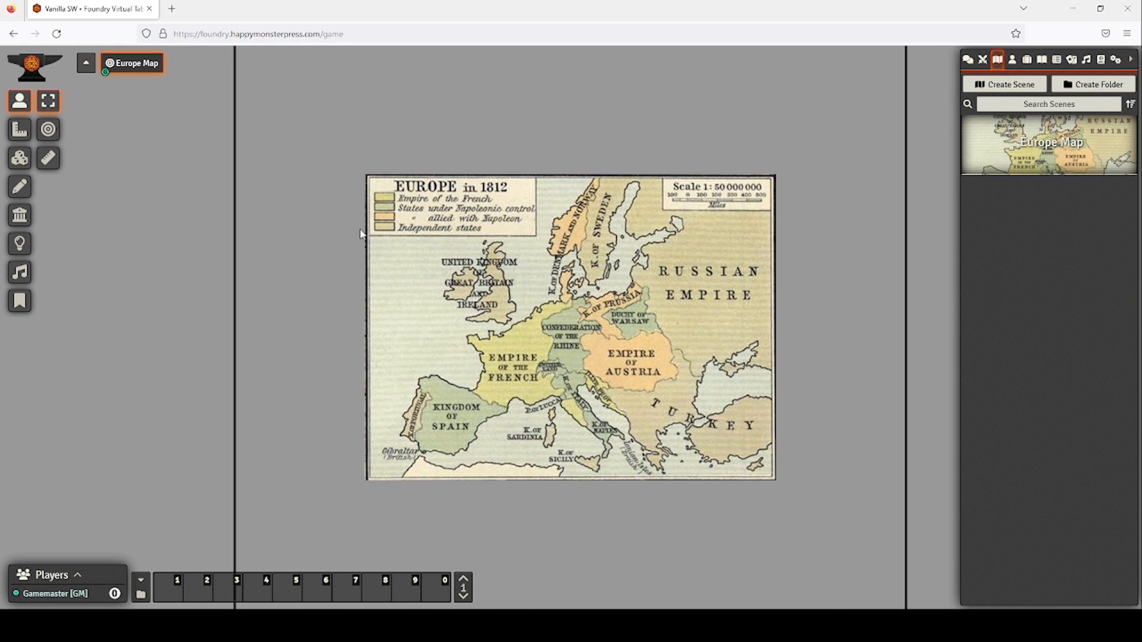
Set Europe Map's grid padding percentage to 0 and save the scene.
right_click(146, 64)
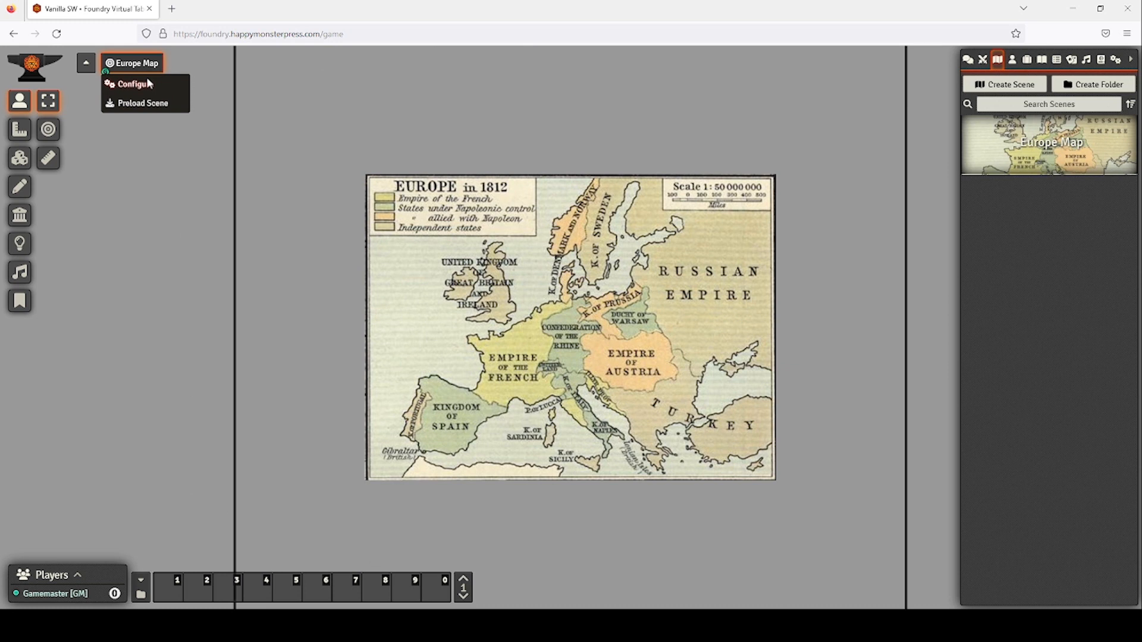
click(132, 84)
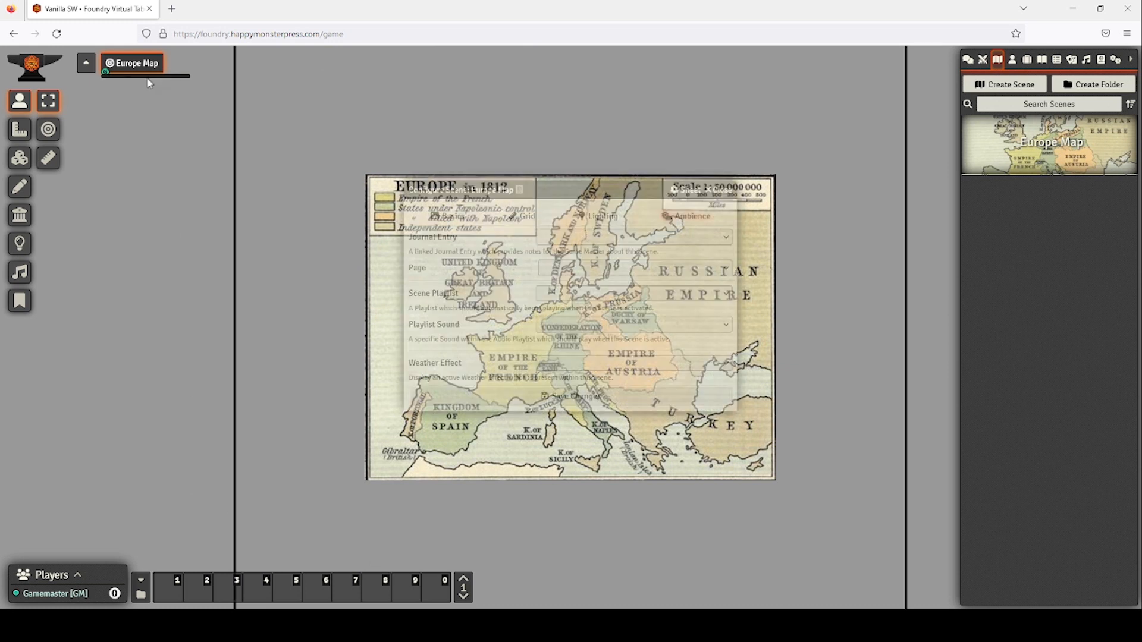
click(523, 216)
drag(617, 317, 541, 318)
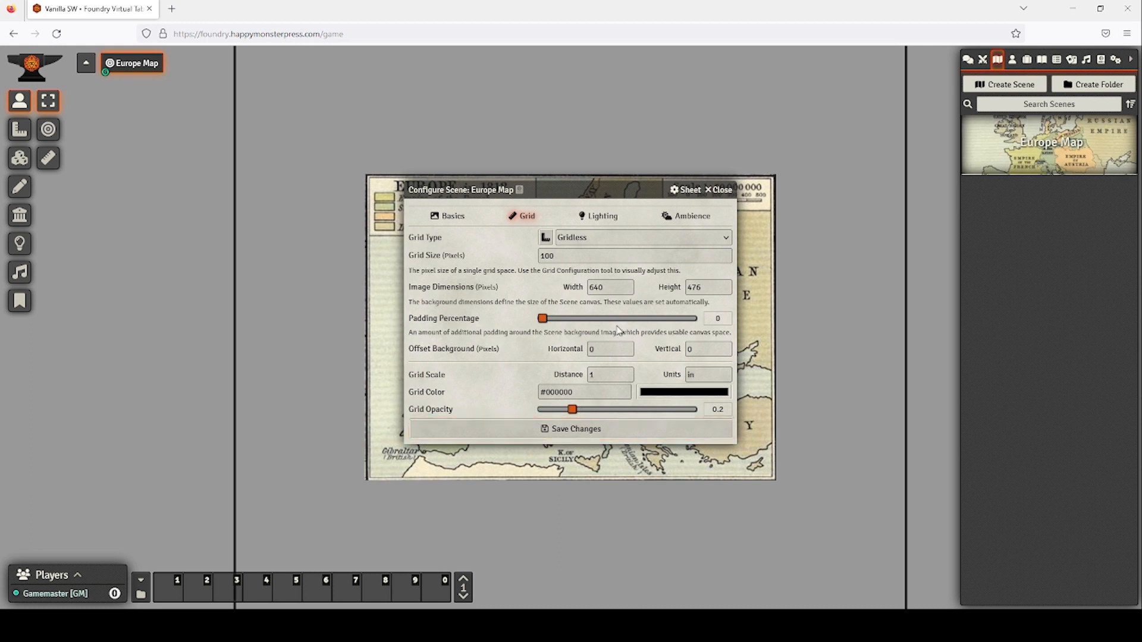
click(590, 434)
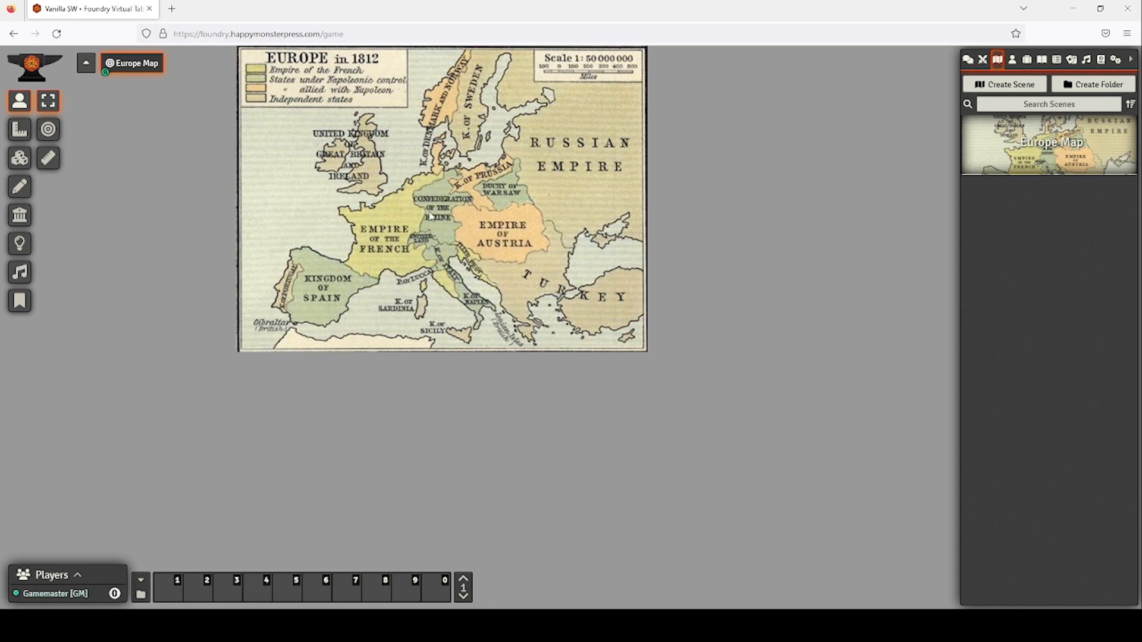
Frame an enlarged map view and capture it as Europe Map's initial view (X 399, Y 253).
drag(418, 179, 513, 302)
scroll(524, 348, up, 2)
scroll(523, 350, up, 5)
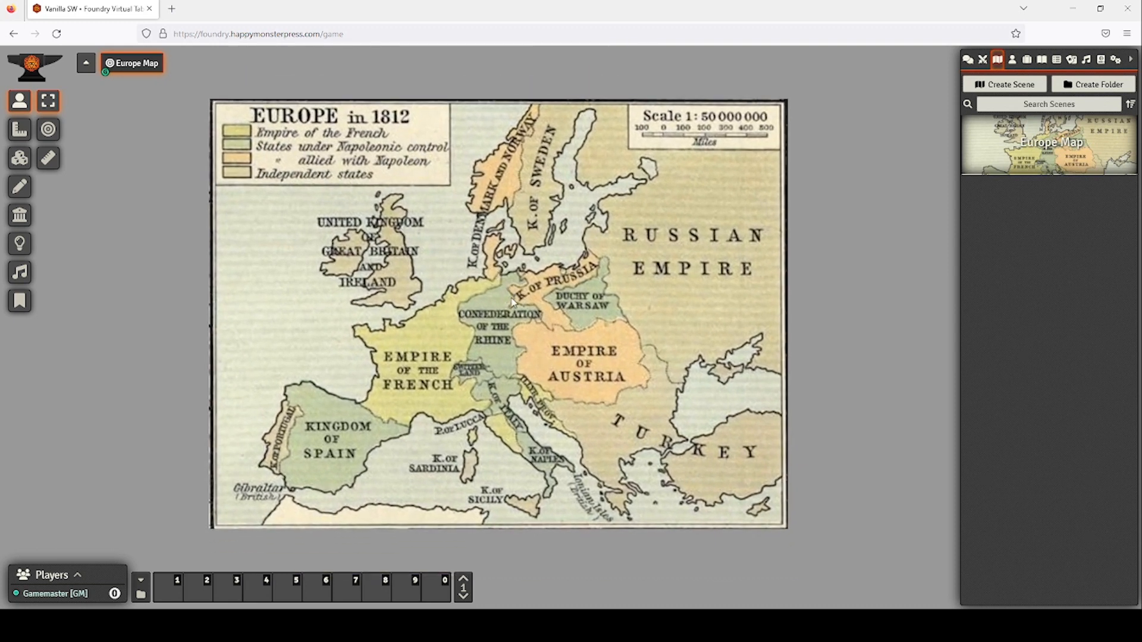
scroll(512, 302, down, 2)
scroll(512, 302, up, 2)
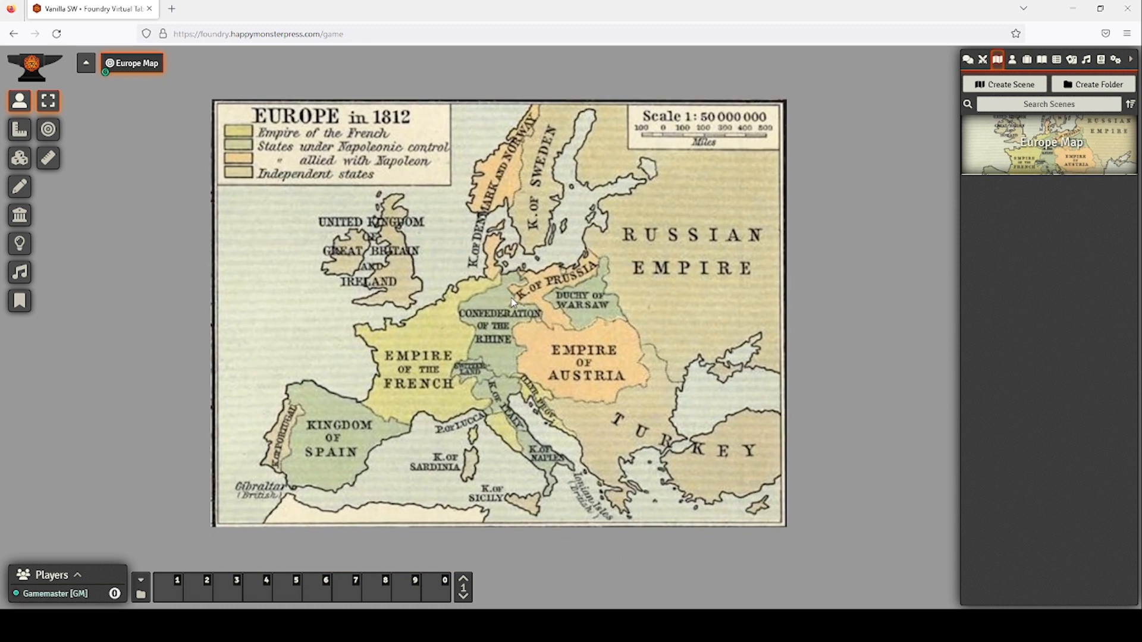
right_click(135, 65)
click(135, 84)
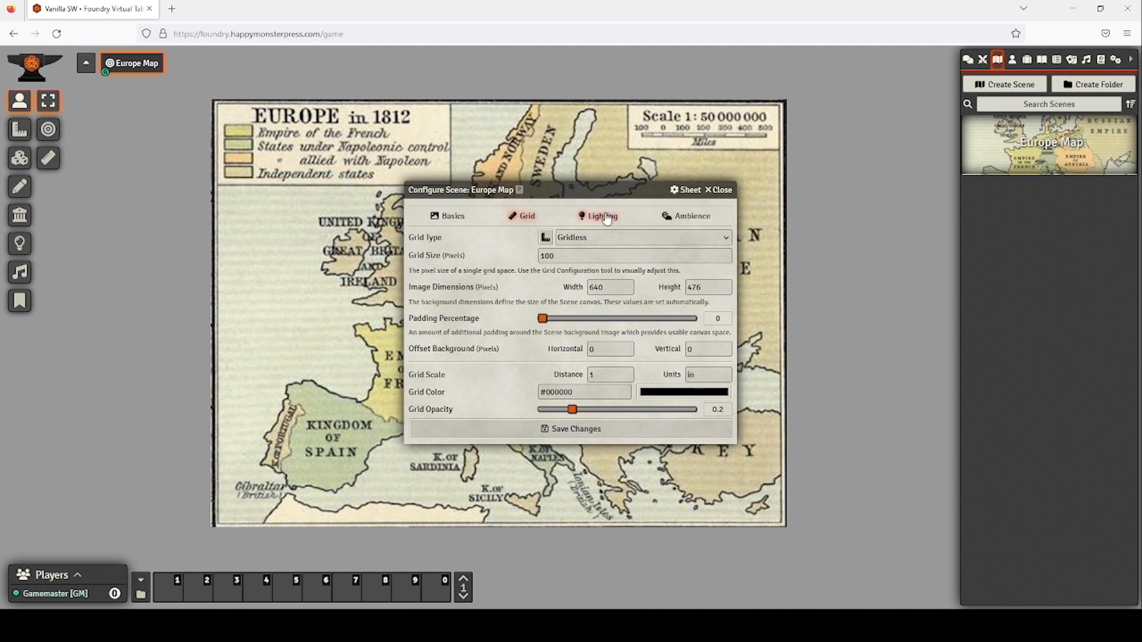
click(456, 216)
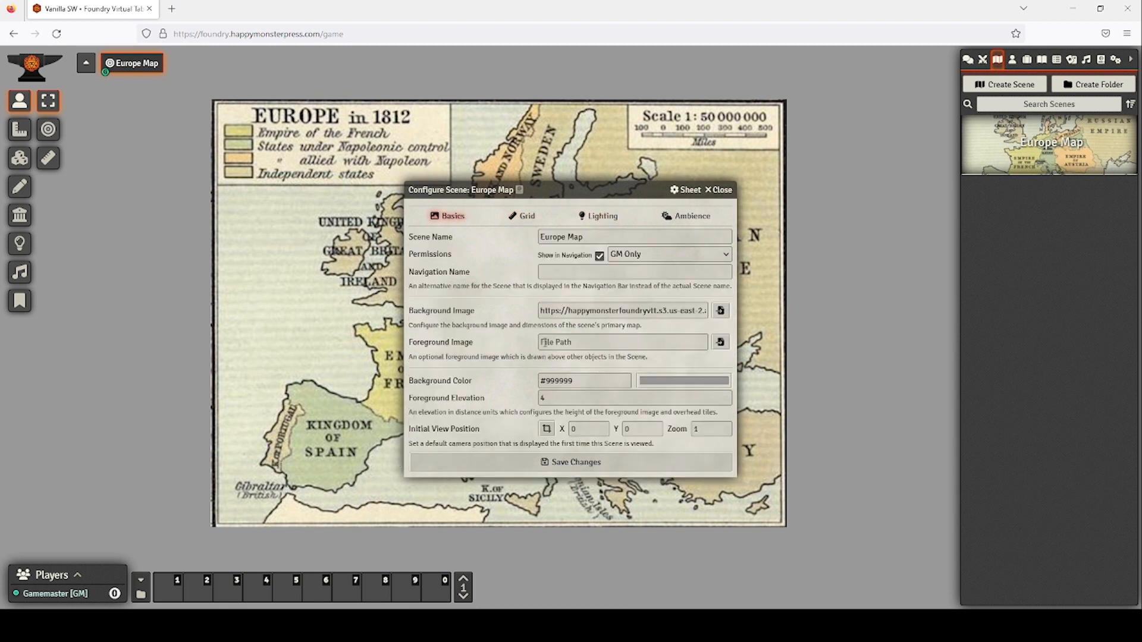
click(547, 435)
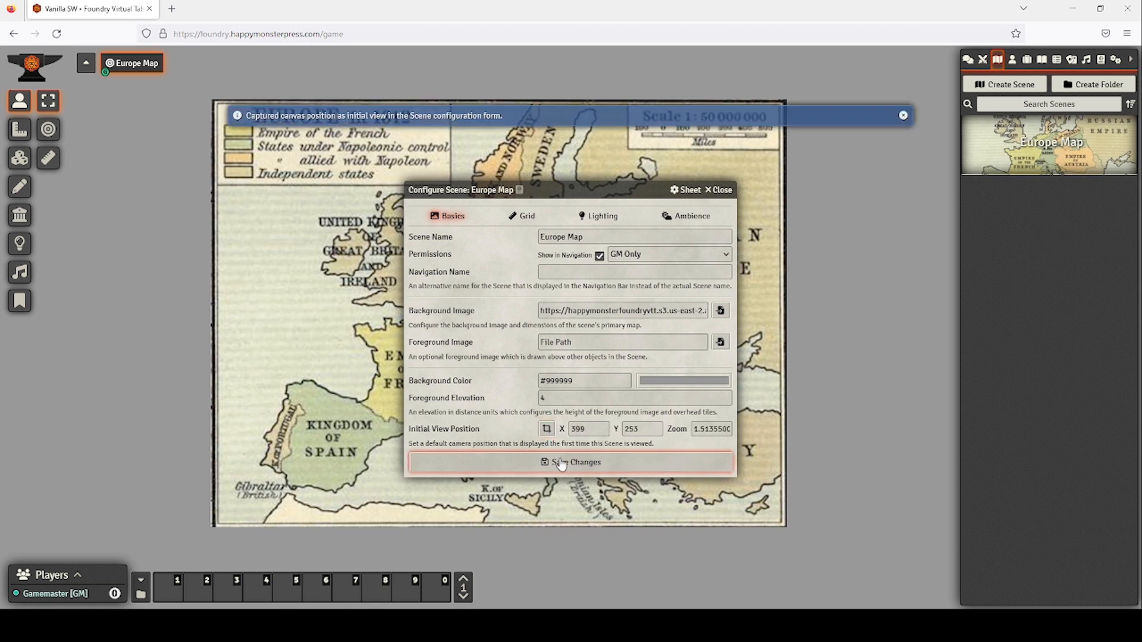
click(561, 464)
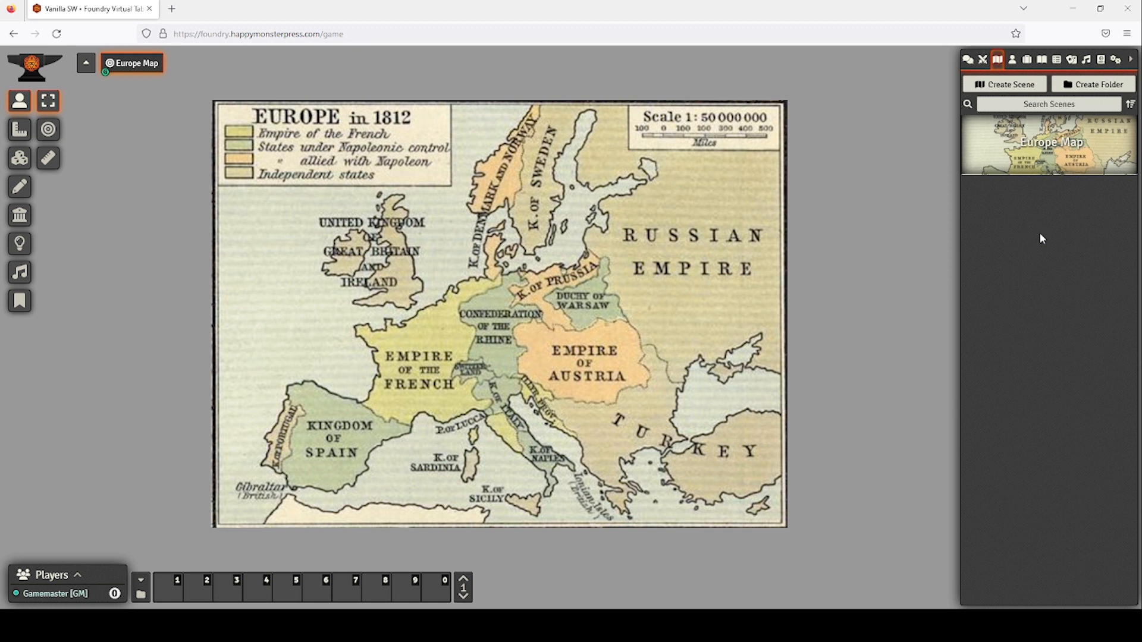
Create a new scene named 'Dueling Ground'.
click(1019, 88)
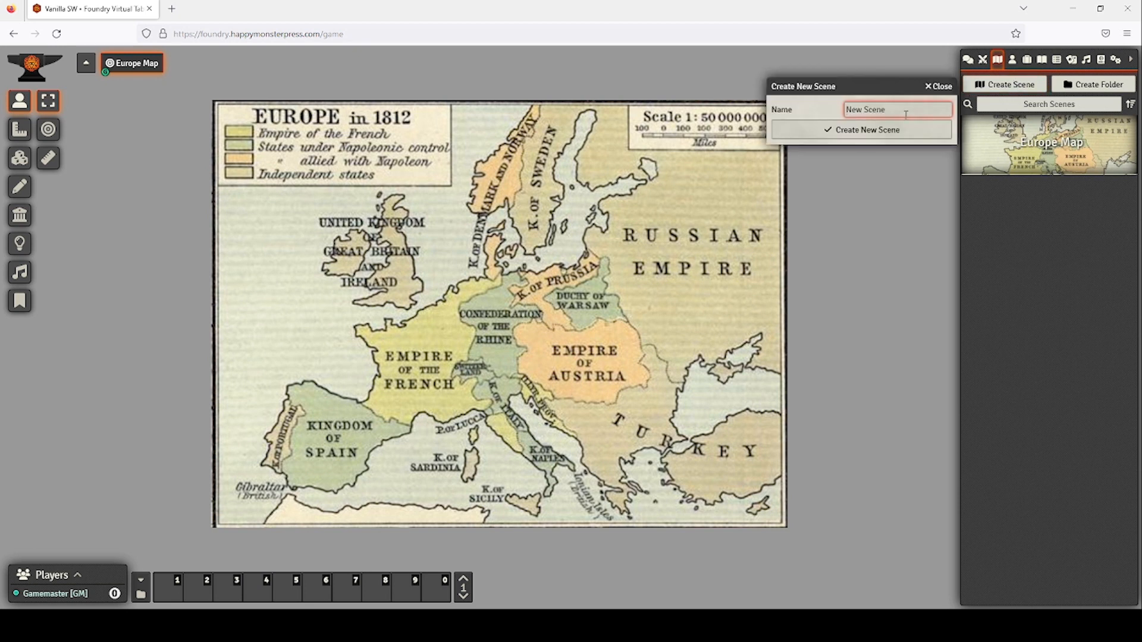
text(Dueling Ground)
click(900, 130)
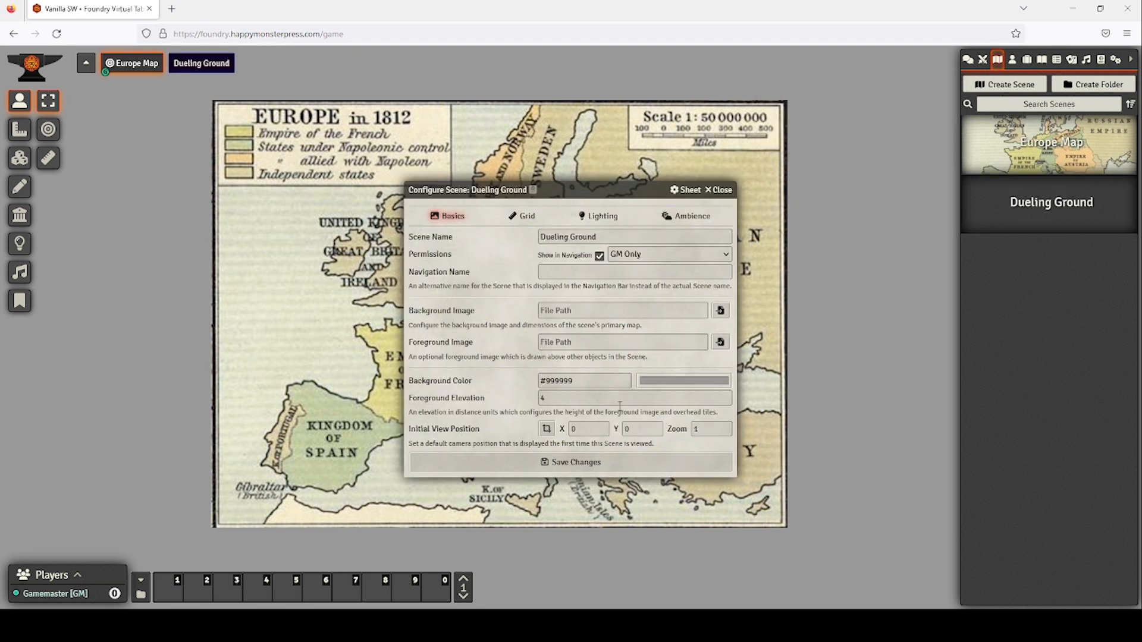
Upload Dueling Ground.png and set it as the scene's background image.
click(719, 312)
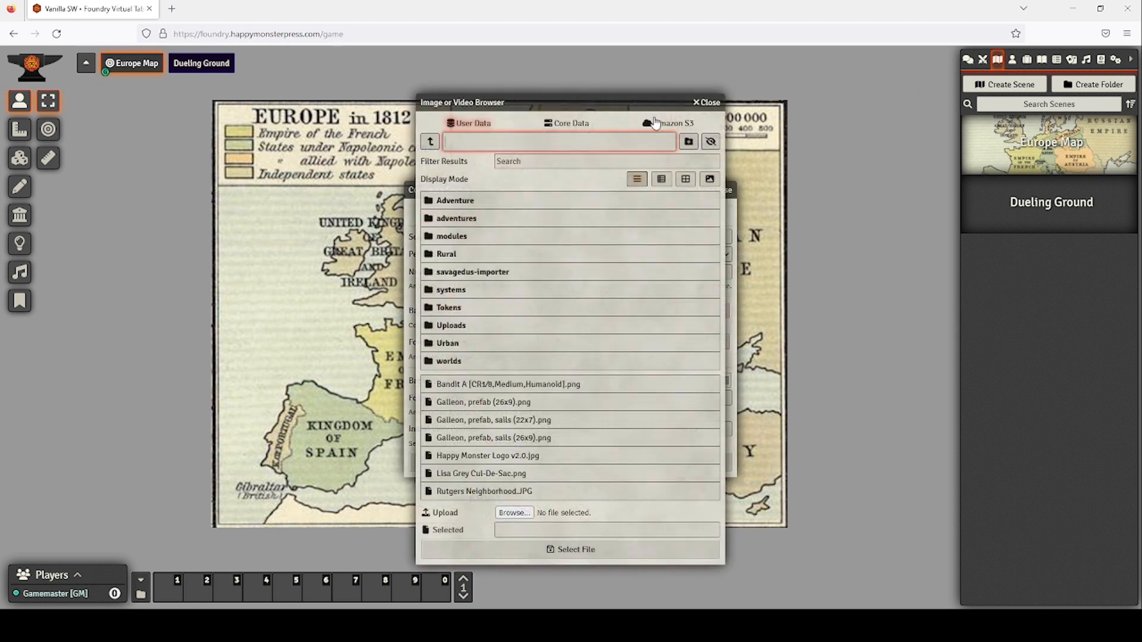
scroll(555, 383, down, 4)
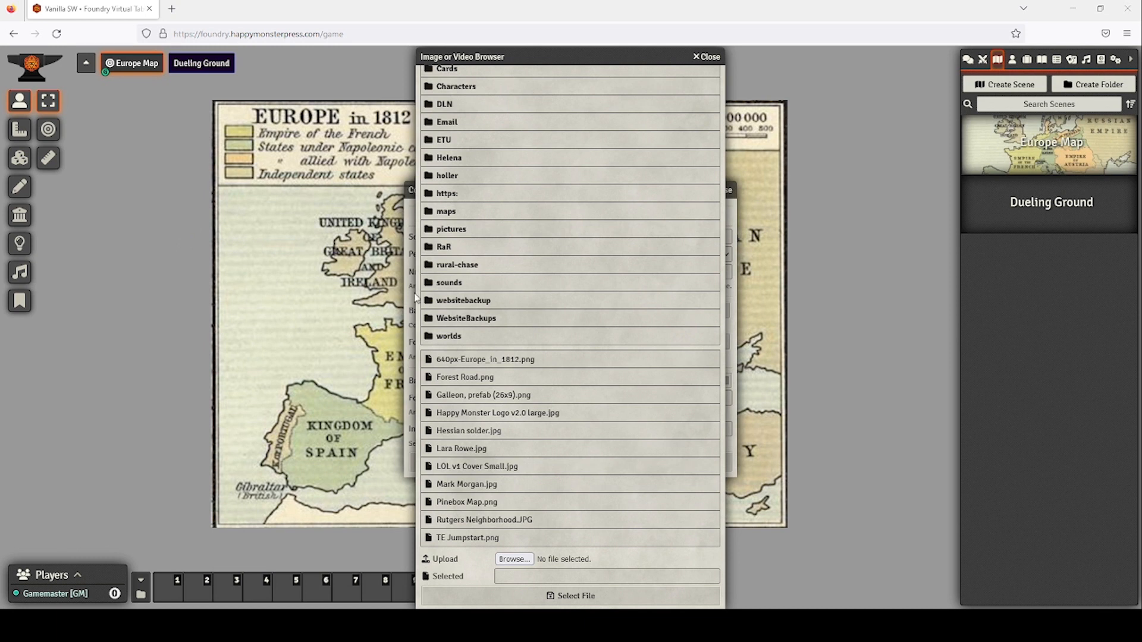
click(454, 291)
click(596, 440)
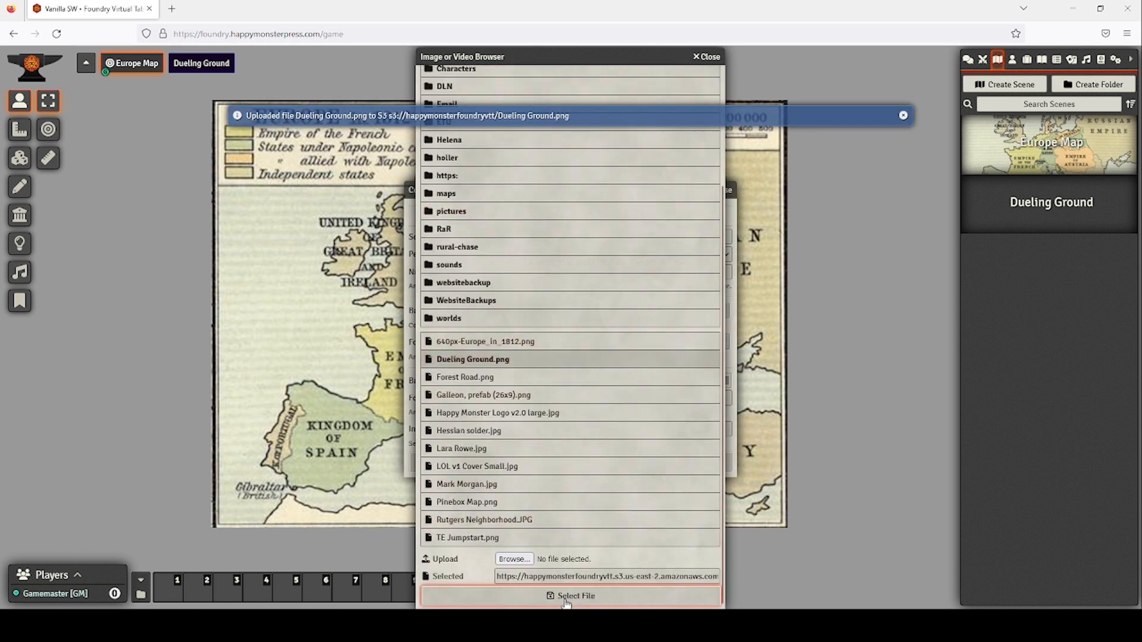
click(570, 596)
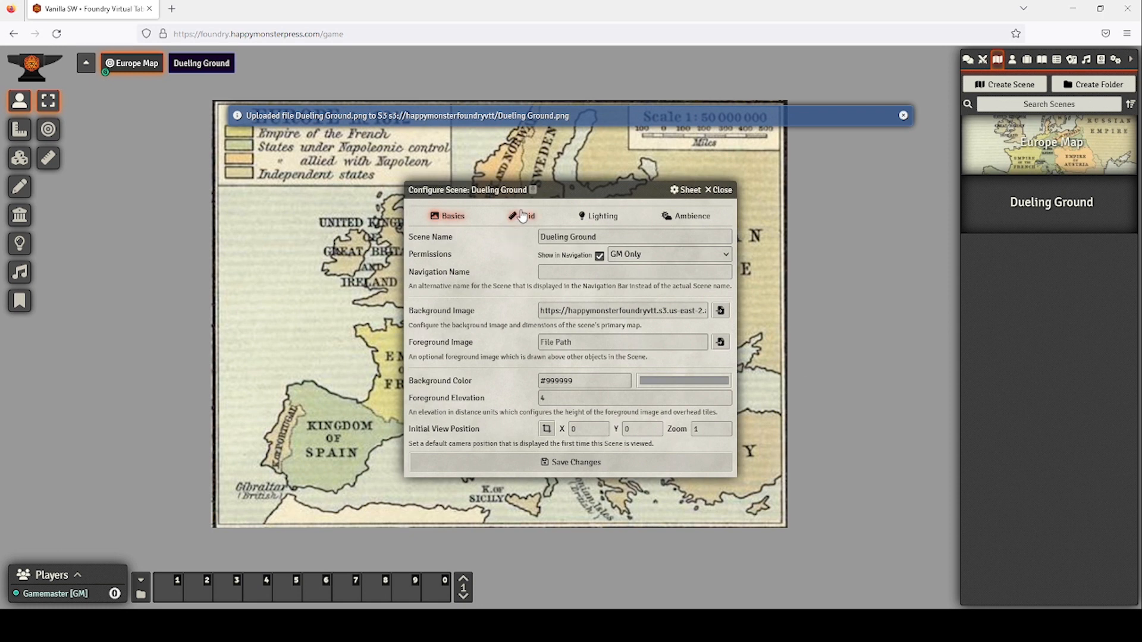
Set the Dueling Ground grid size to 200 and padding percentage to 0.
click(521, 215)
drag(575, 256, 512, 257)
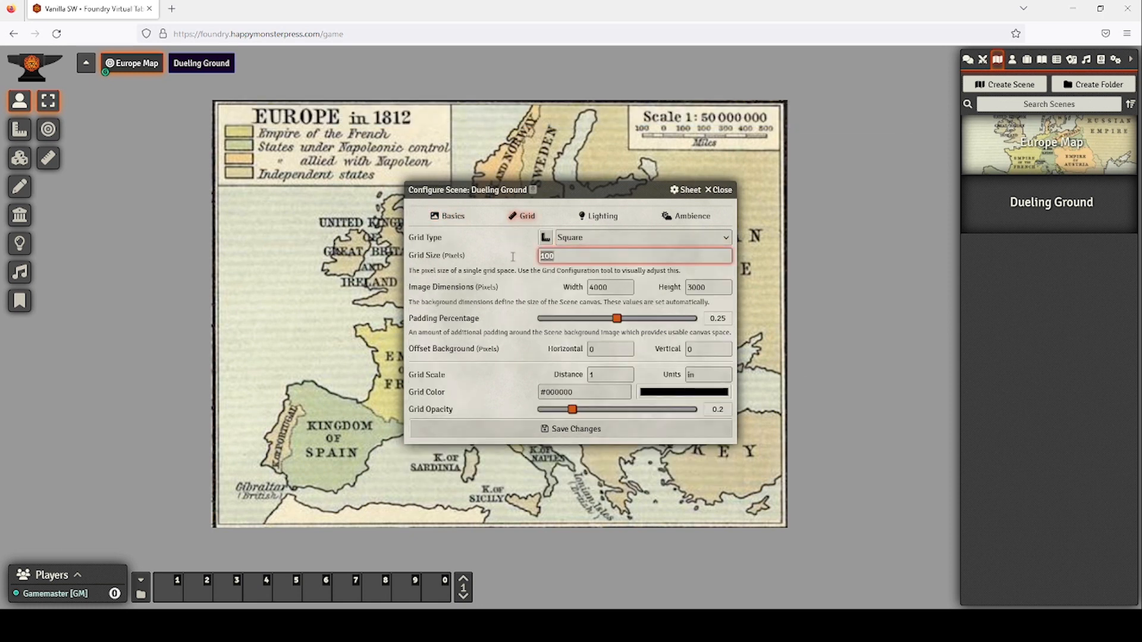
text(5)
text(0)
key(BackSpace)
key(BackSpace)
text(200)
drag(617, 318, 500, 316)
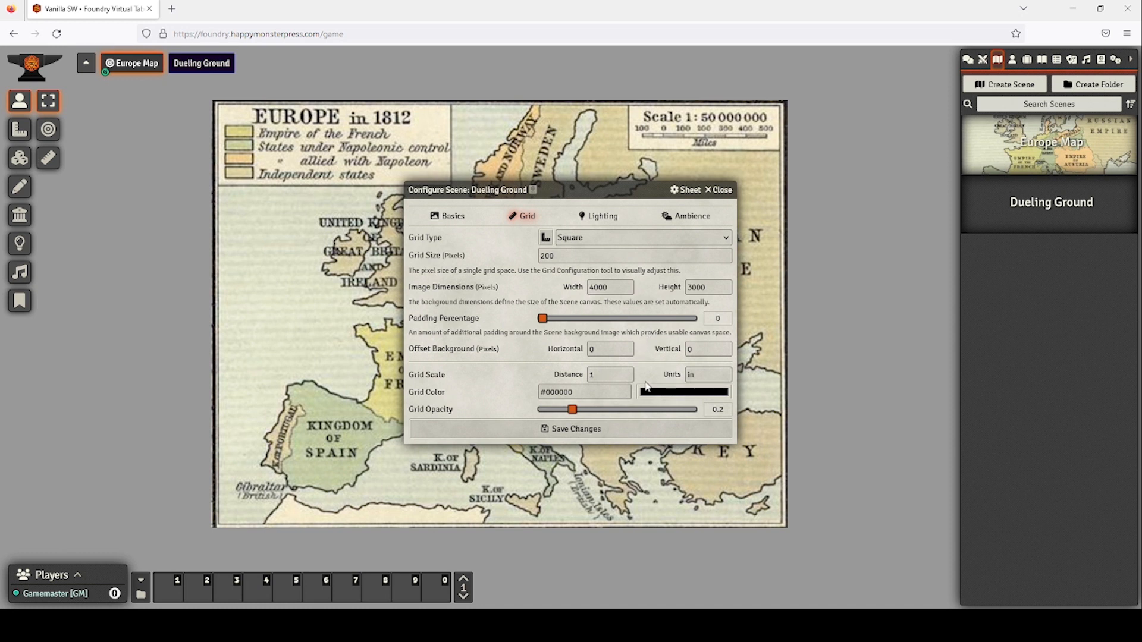
Turn off fog exploration, enable global illumination, and save, confirming the dimension change.
click(606, 217)
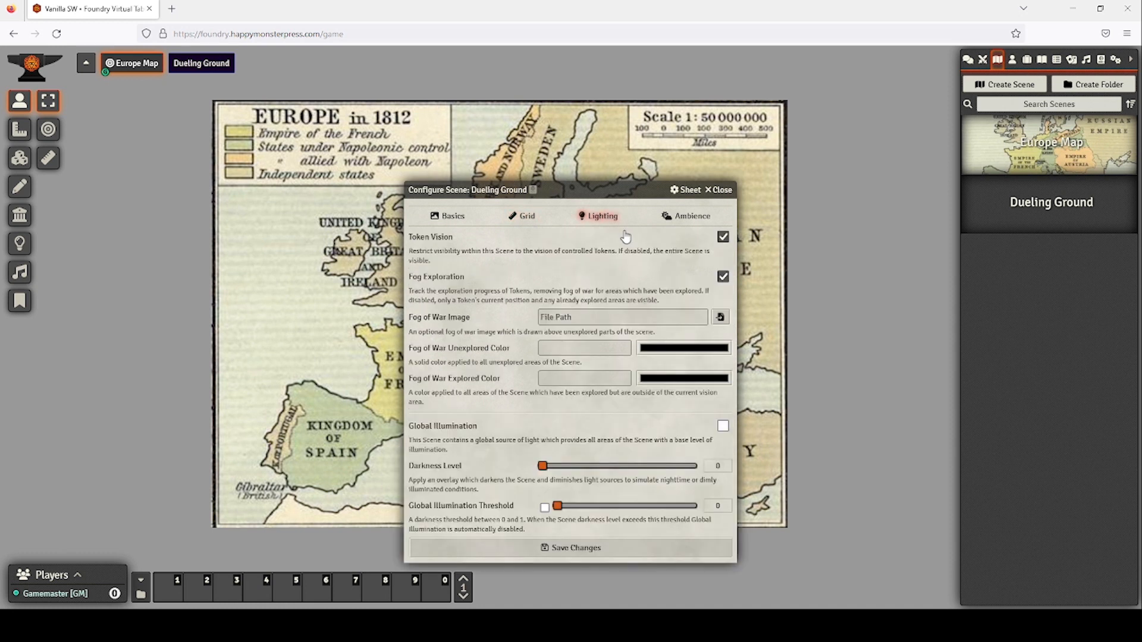
click(724, 277)
click(722, 427)
click(569, 555)
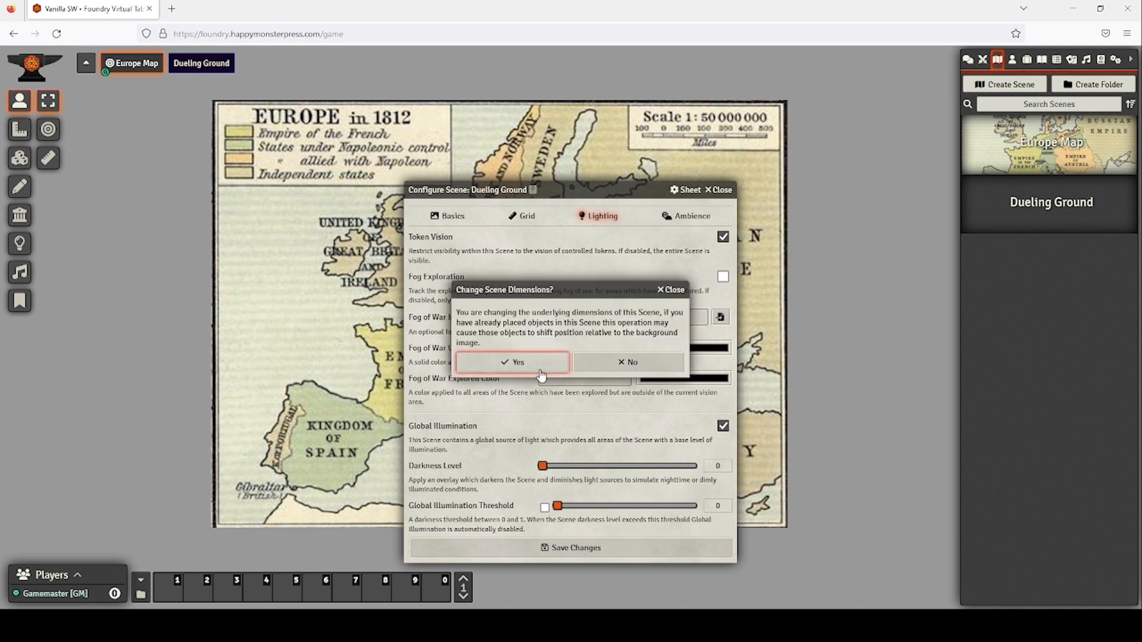
click(540, 371)
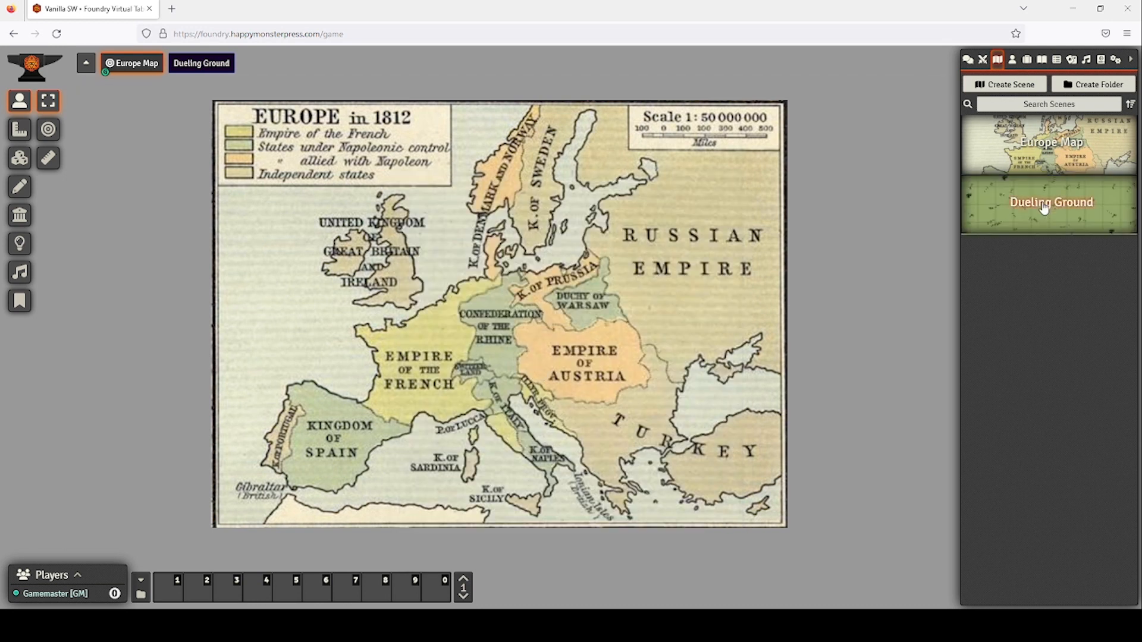
Activate the Dueling Ground scene, place a Raven token on the battlemap, then delete it.
right_click(226, 67)
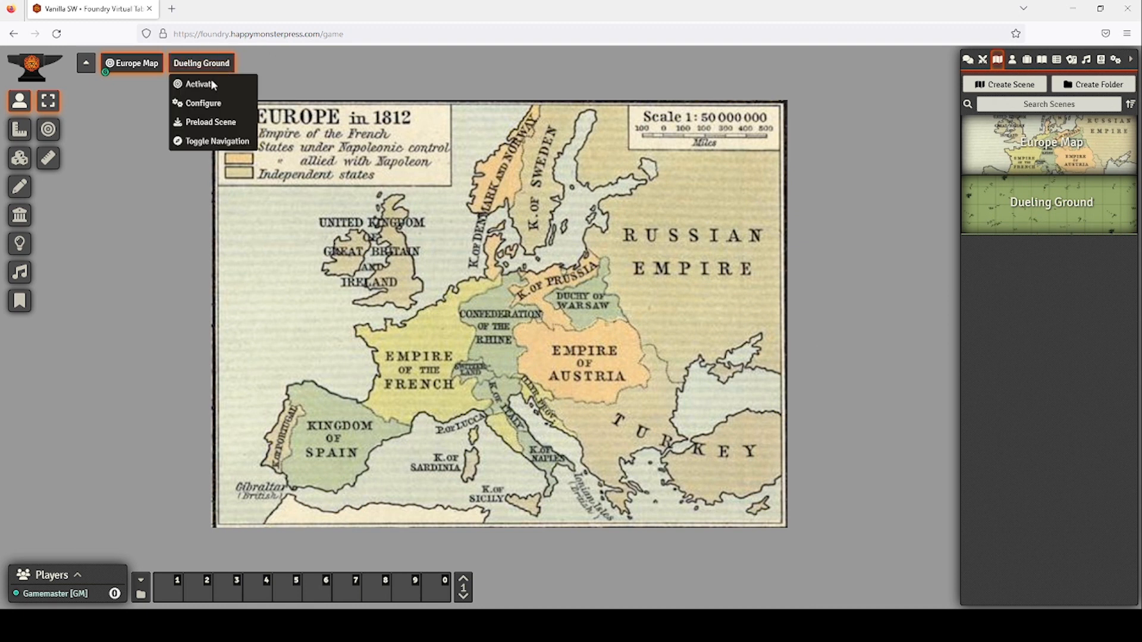
click(212, 84)
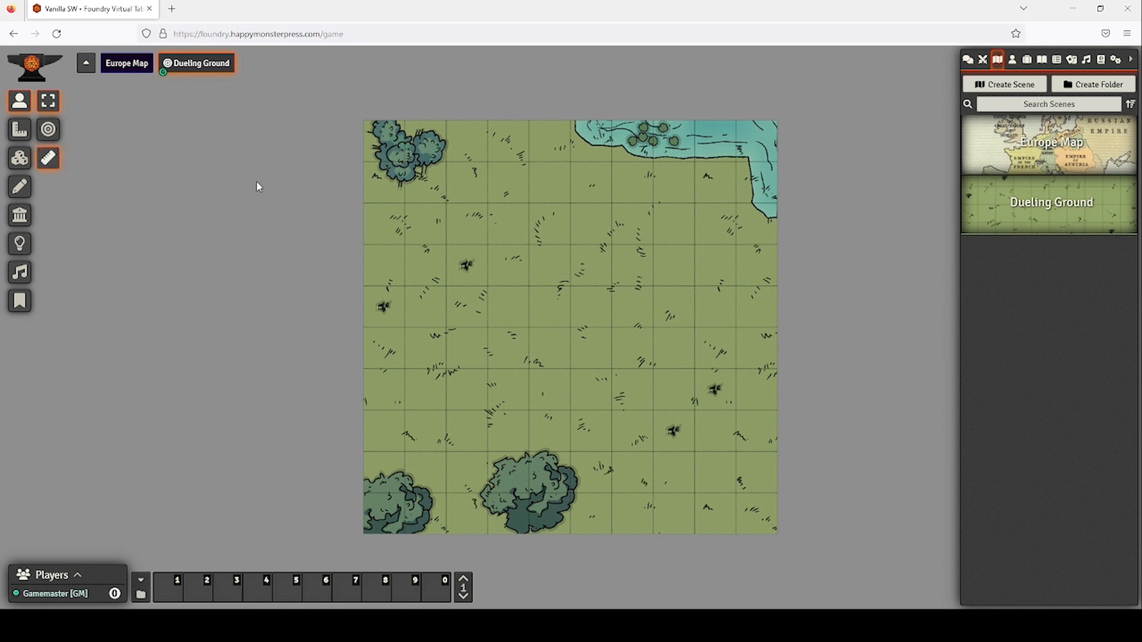
click(1012, 59)
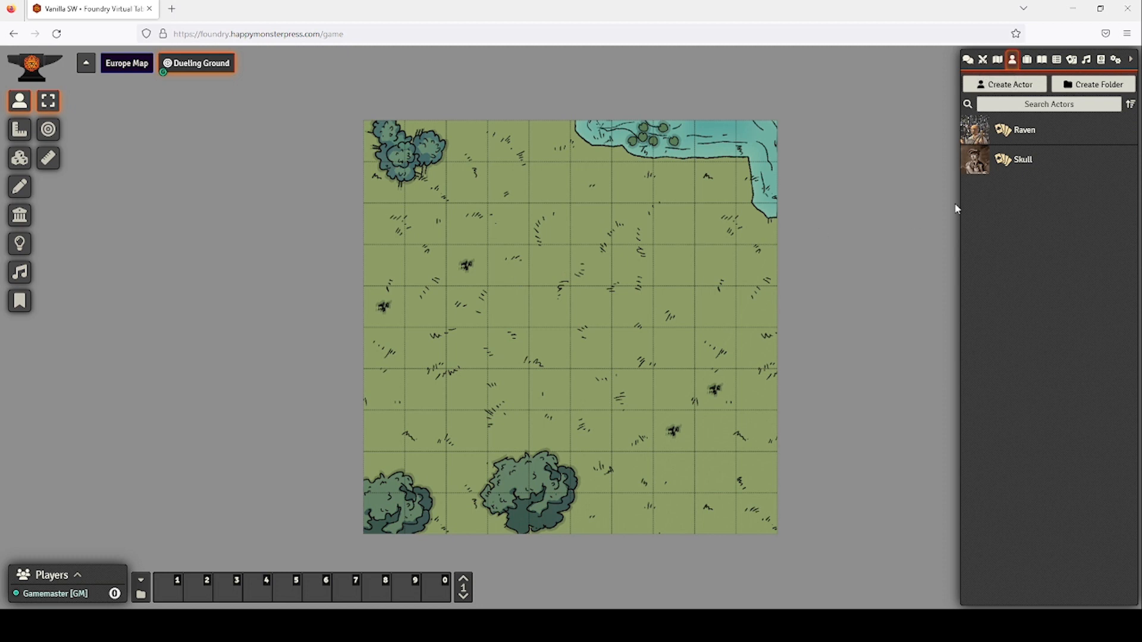
drag(1022, 137, 574, 218)
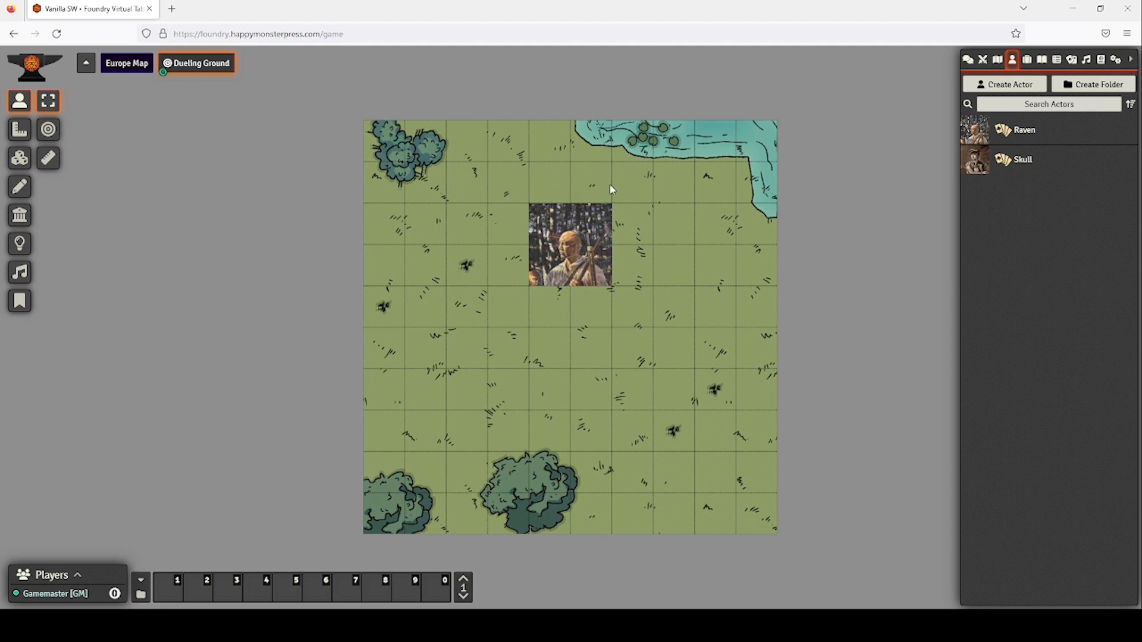
click(562, 245)
key(Delete)
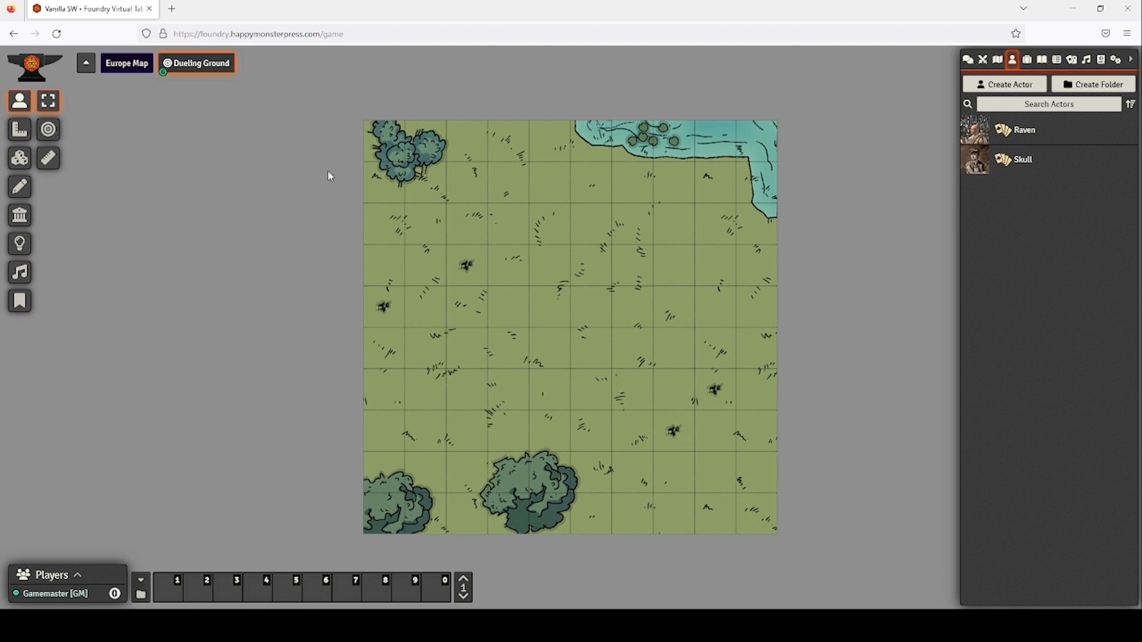
Set the Dueling Ground grid size to 250 pixels and confirm the dimension change.
right_click(190, 70)
click(190, 87)
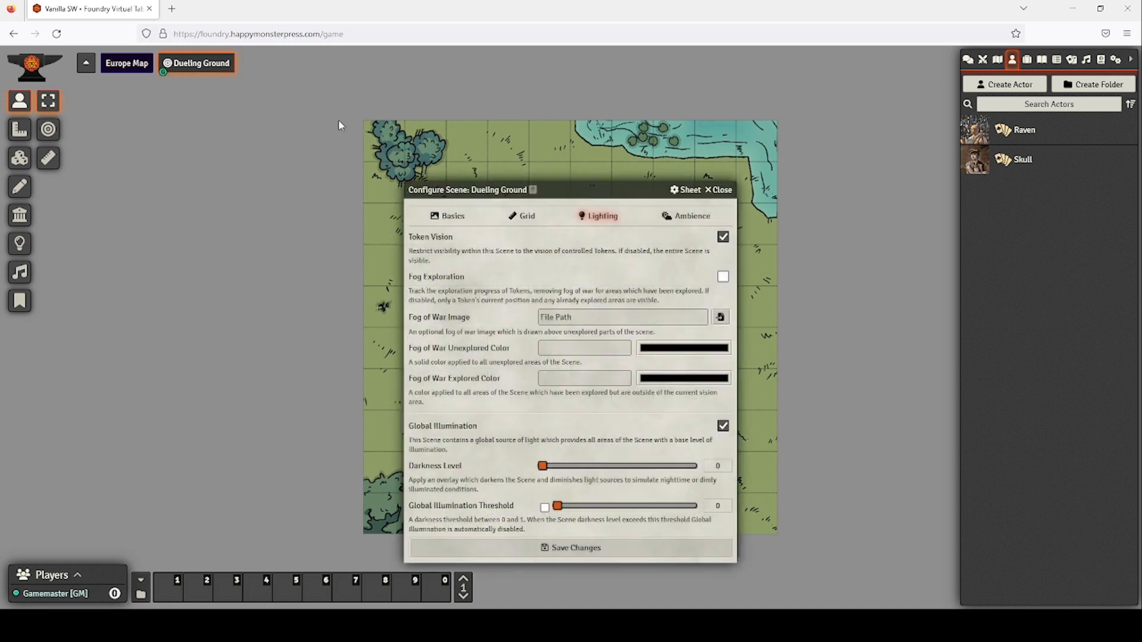
click(522, 216)
drag(572, 260, 507, 254)
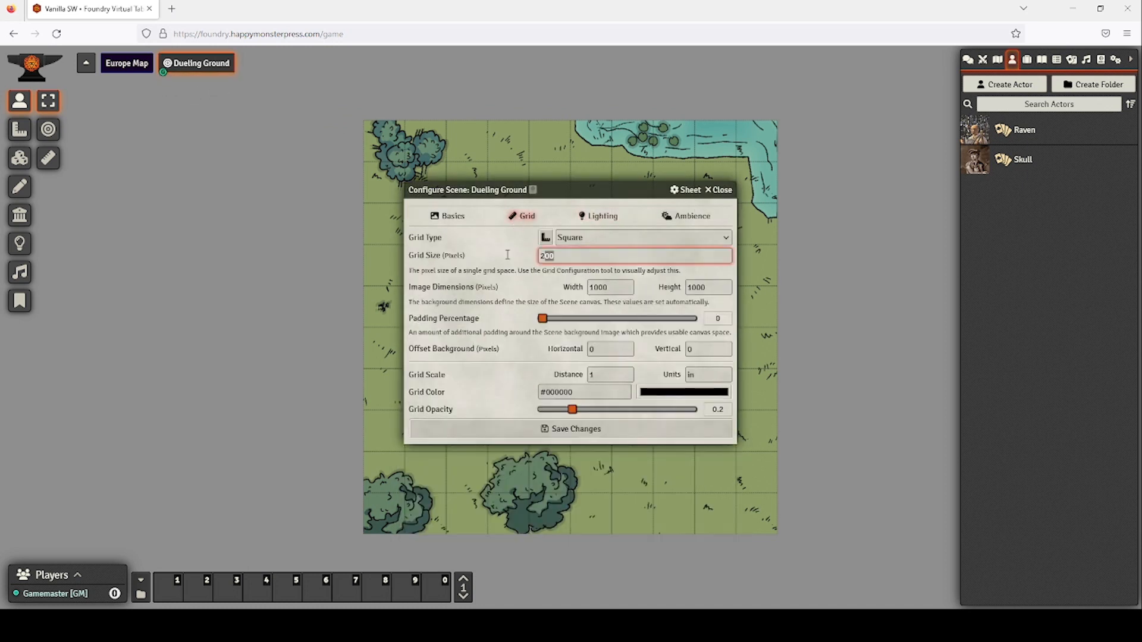
text(2)
click(588, 427)
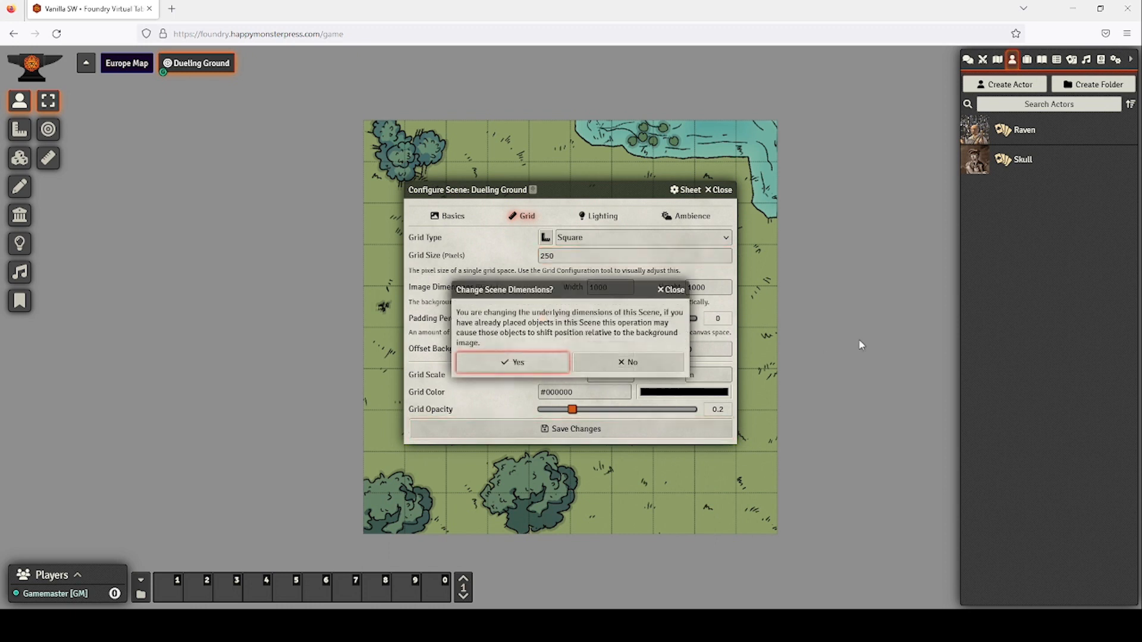
click(515, 365)
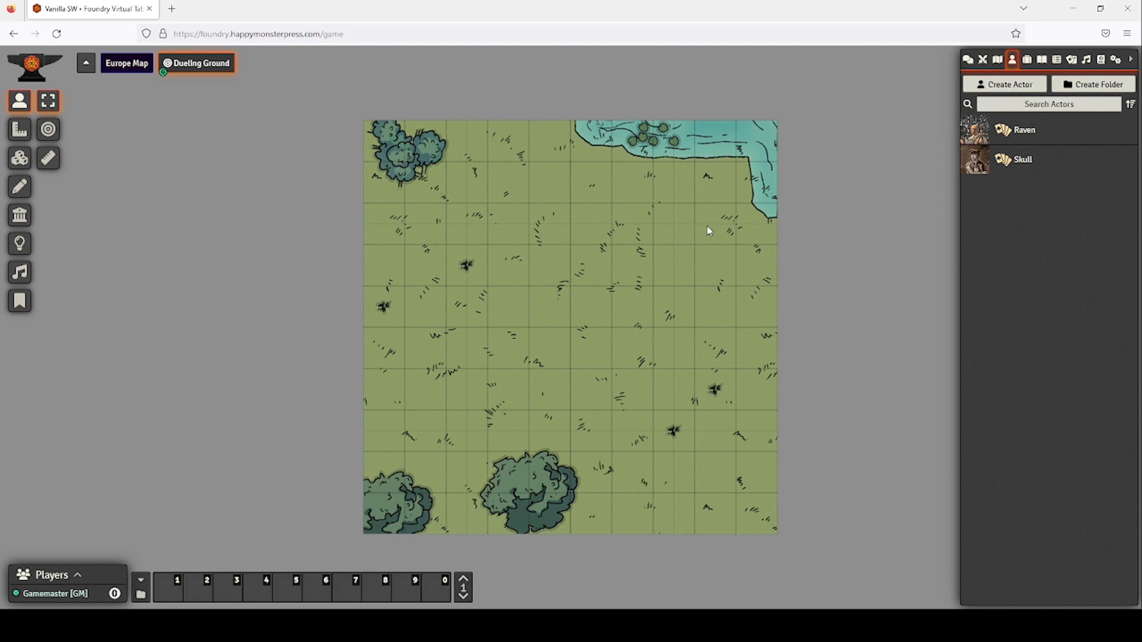
Set the scene's vertical background offset to 50 and confirm the change.
right_click(196, 64)
click(179, 84)
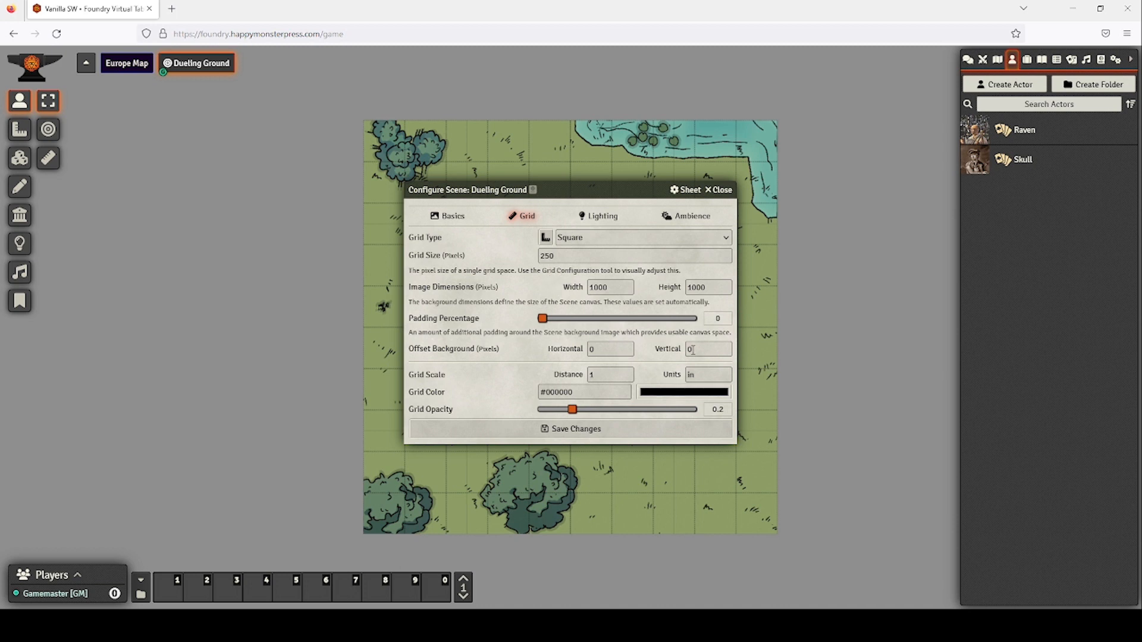
click(670, 350)
text(50)
click(641, 431)
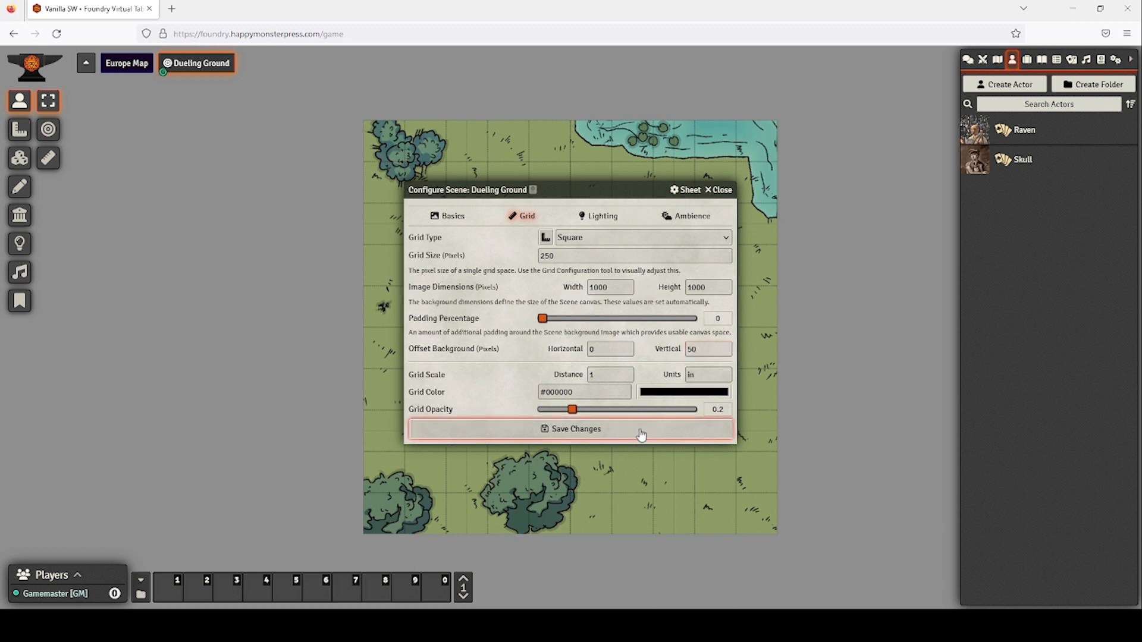
click(523, 361)
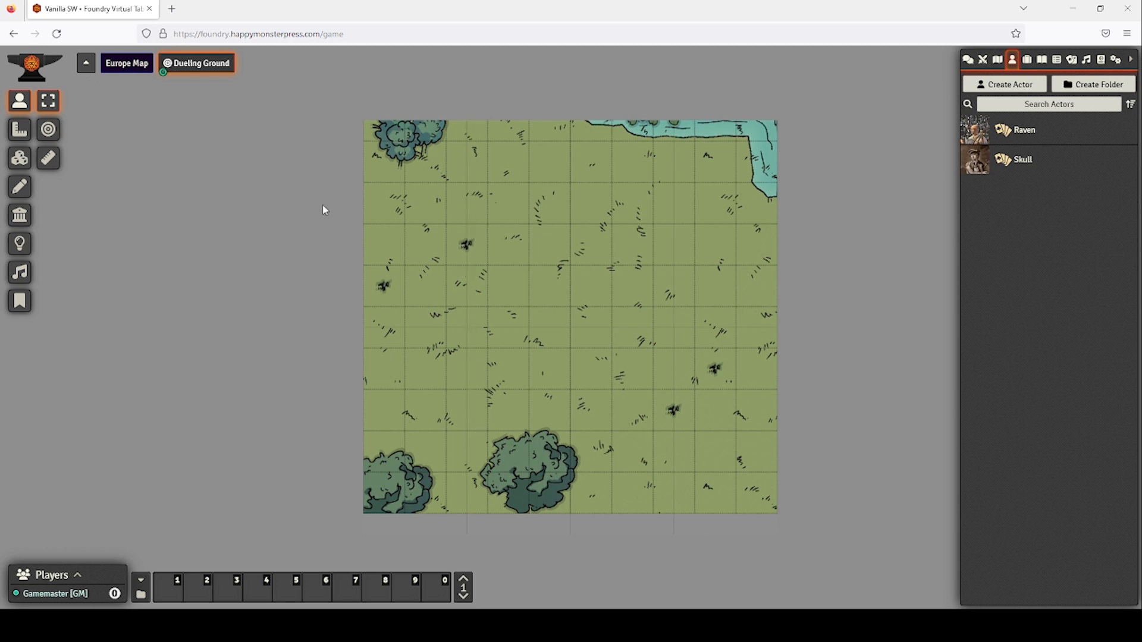
Change the Dueling Ground grid size back to 100 pixels and confirm.
right_click(195, 64)
click(199, 88)
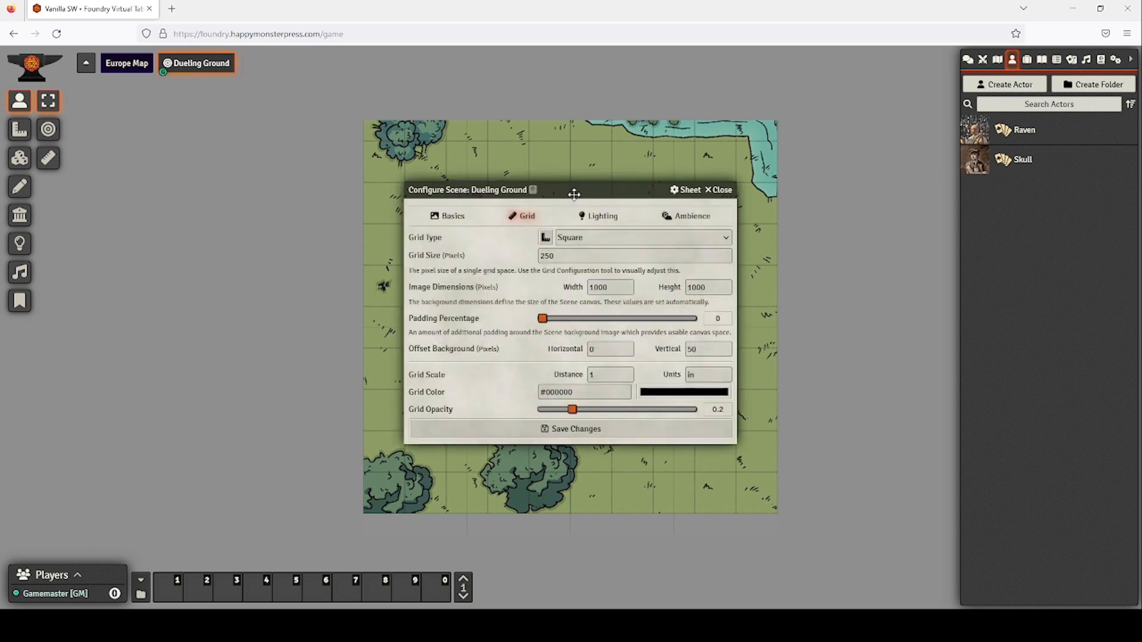
click(512, 249)
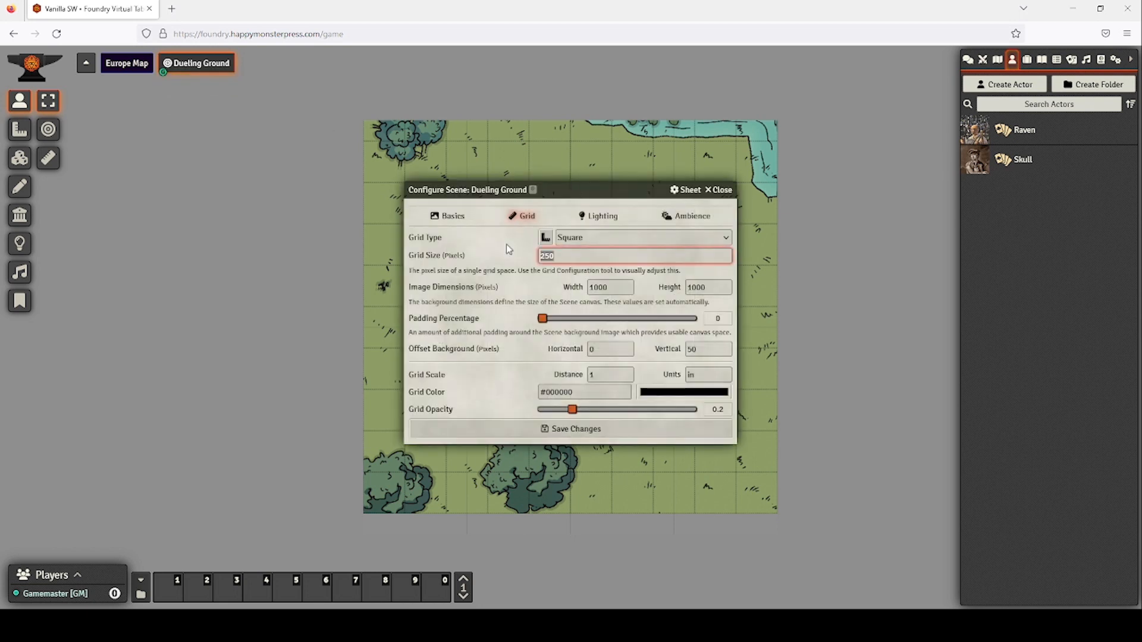
key(BackSpace)
text(100)
click(577, 436)
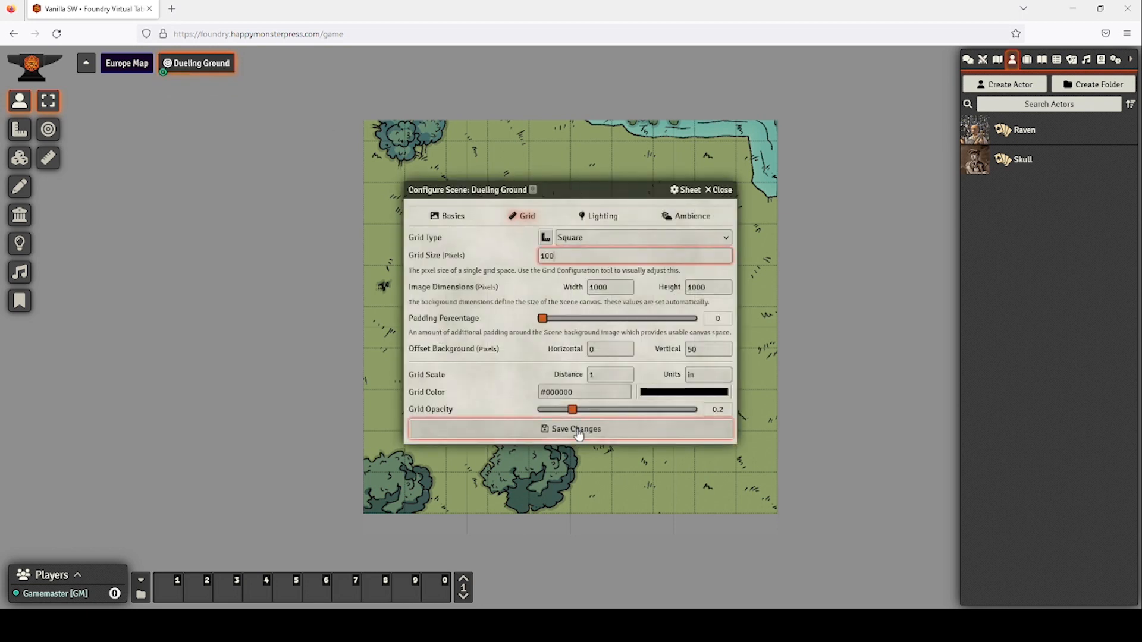
key(Return)
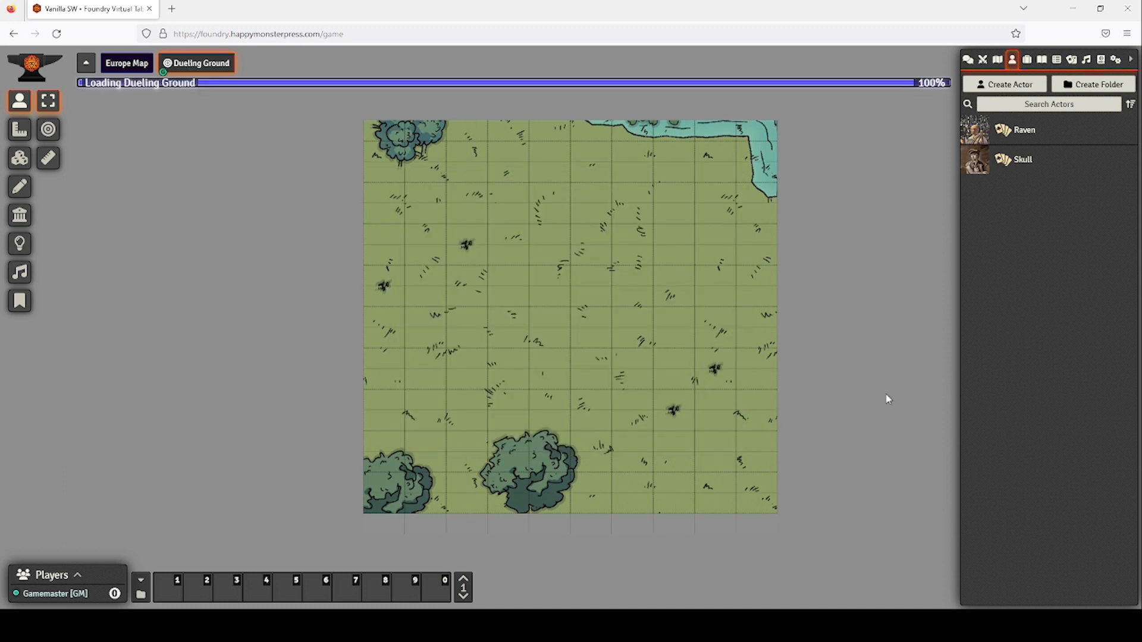
Reset the vertical background offset to 0 and confirm the change.
right_click(219, 66)
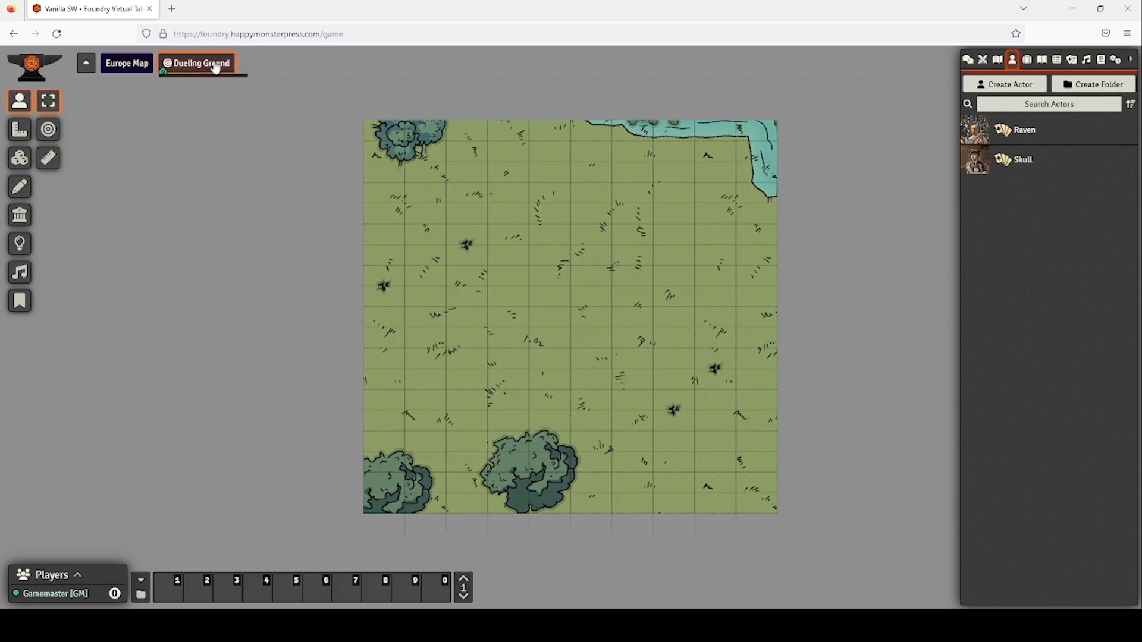
click(208, 90)
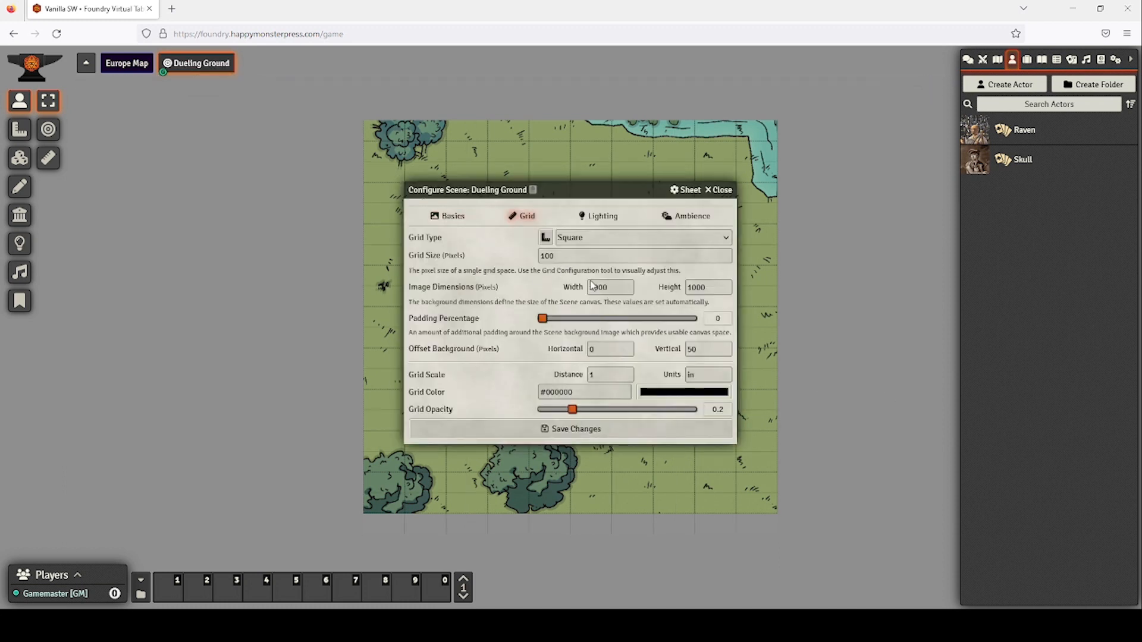
drag(708, 352, 648, 346)
text(0)
click(583, 437)
click(539, 364)
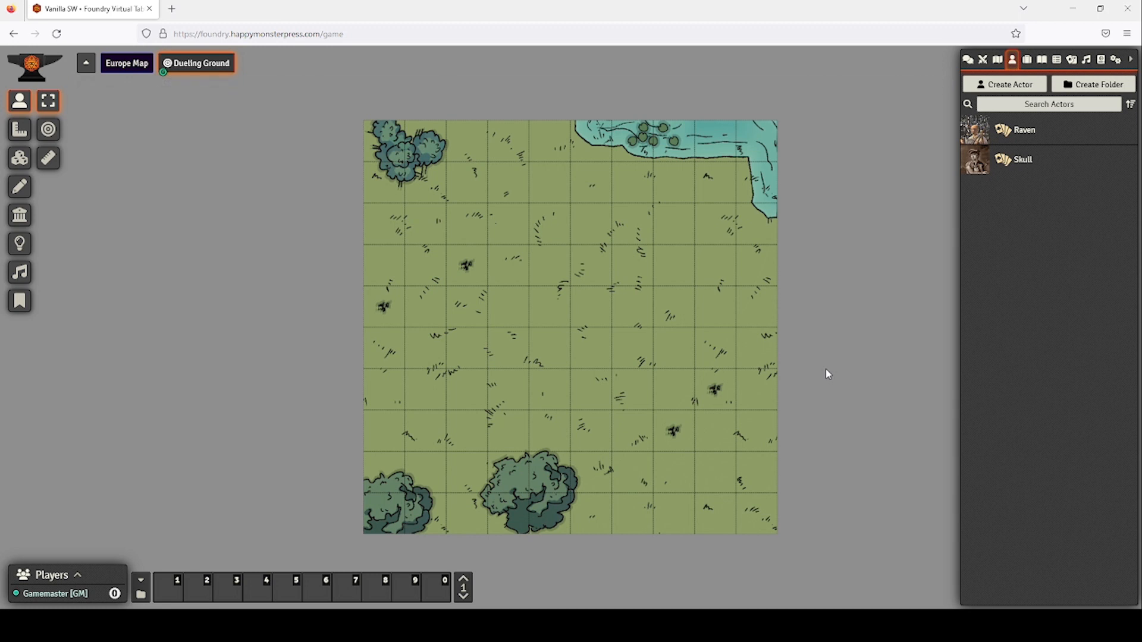
Activate the Universal Battlemap Importer module in Manage Modules and reload the world.
click(1115, 59)
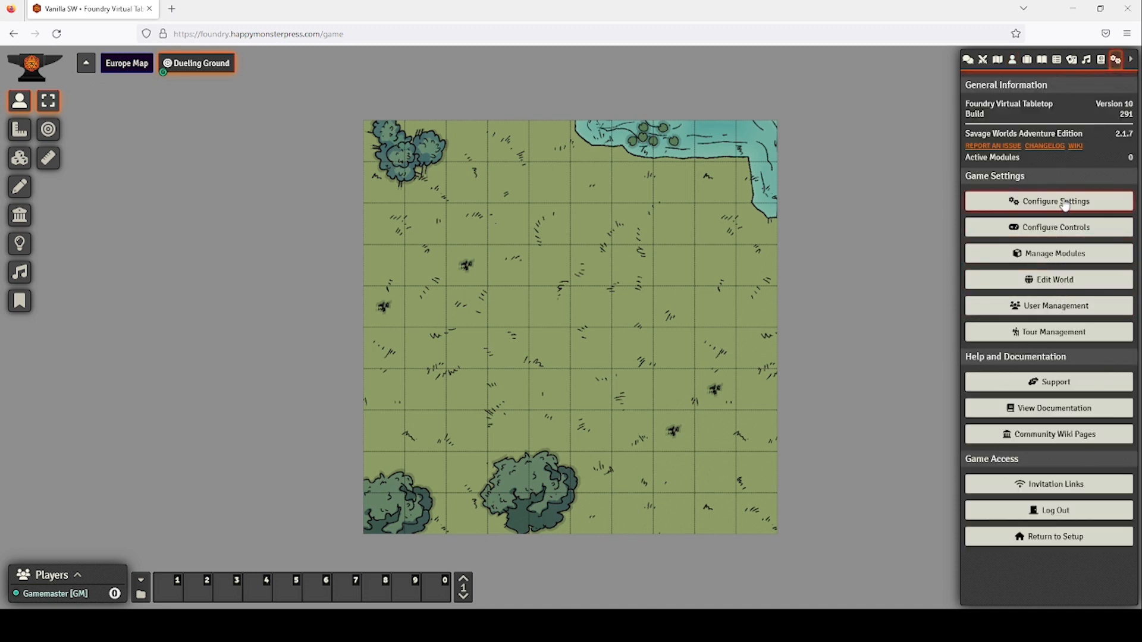
click(1064, 255)
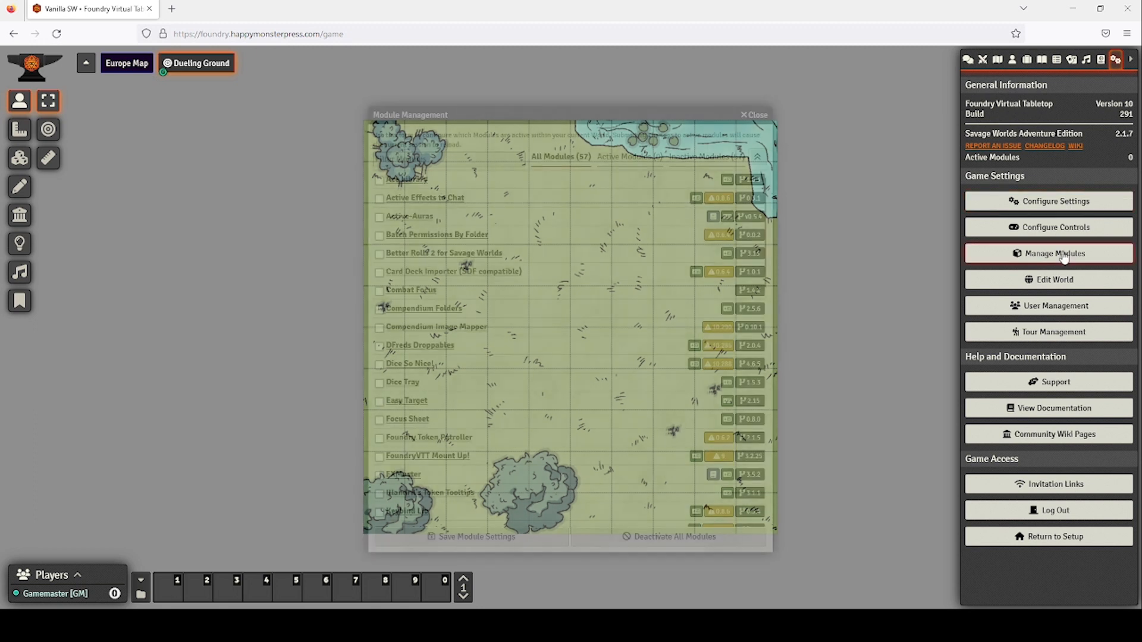
scroll(509, 374, down, 12)
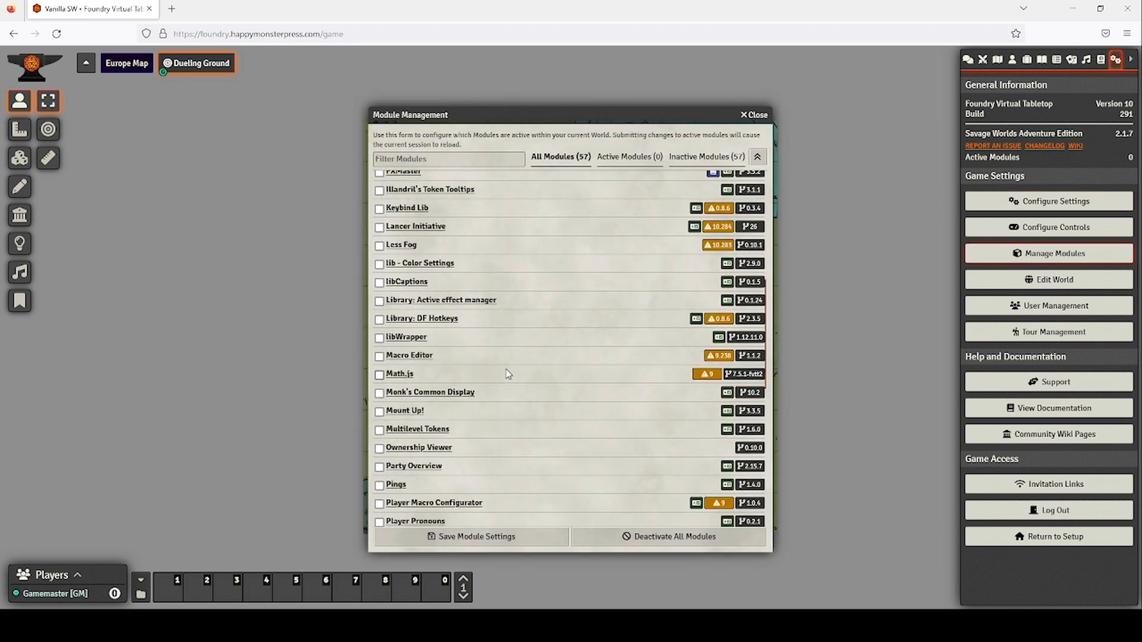
click(379, 500)
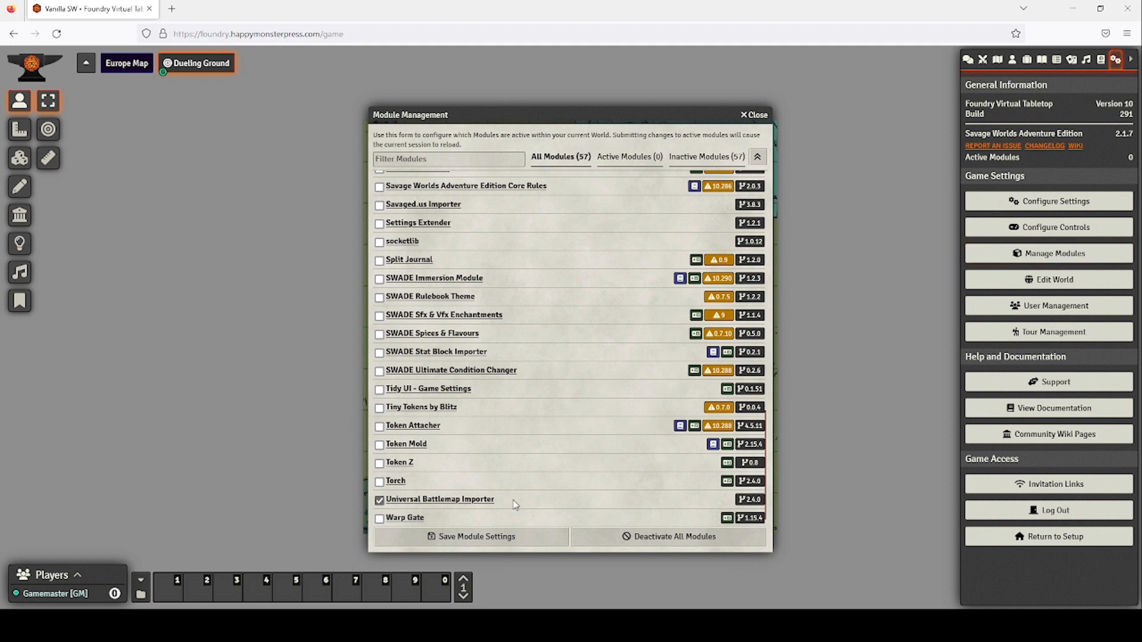
click(497, 535)
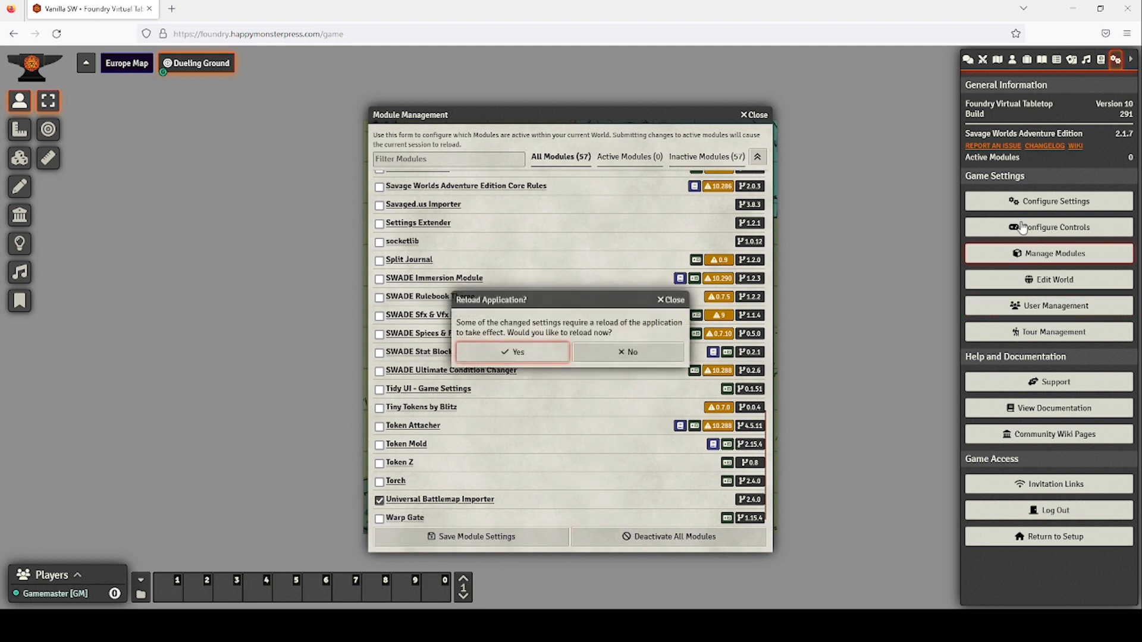
click(511, 355)
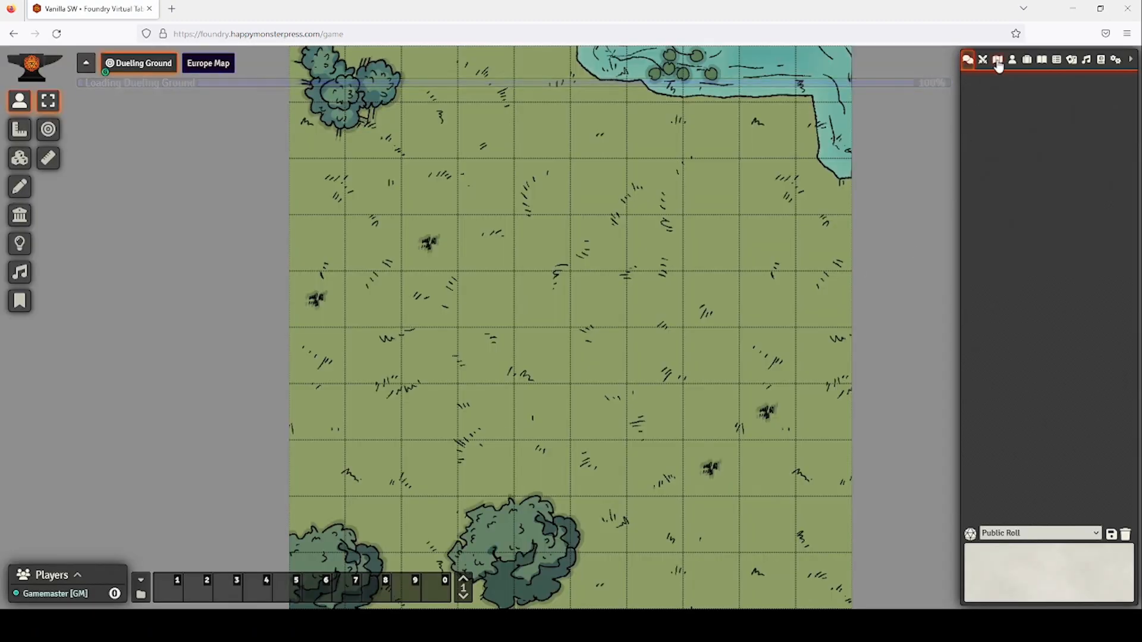
Open the Universal Battlemap Importer and switch its storage type to S3.
click(997, 60)
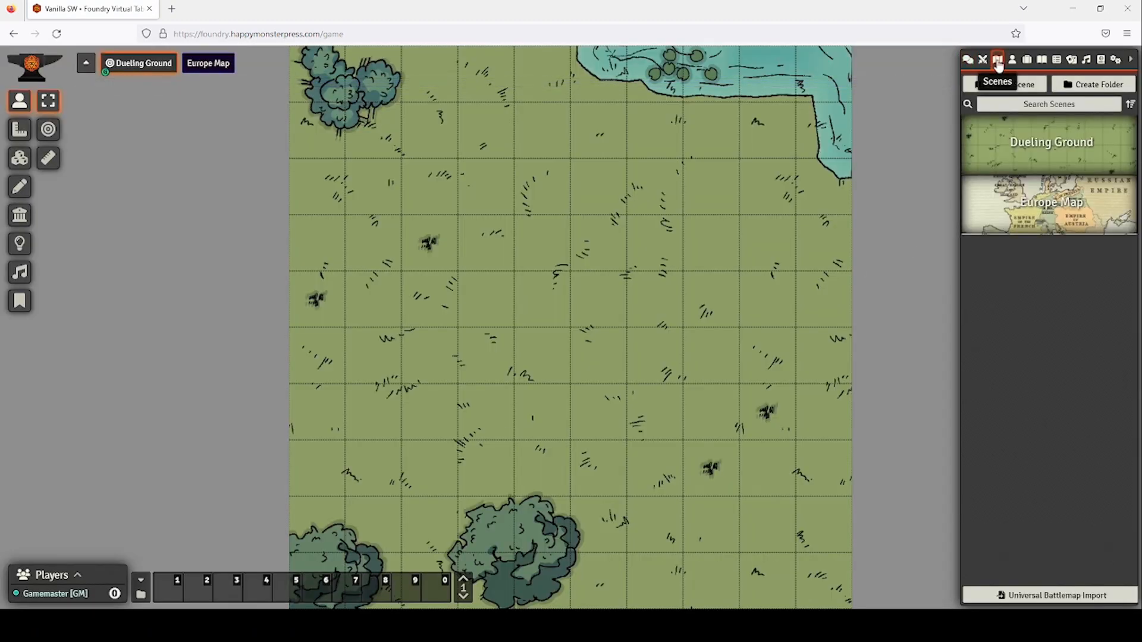
click(1047, 597)
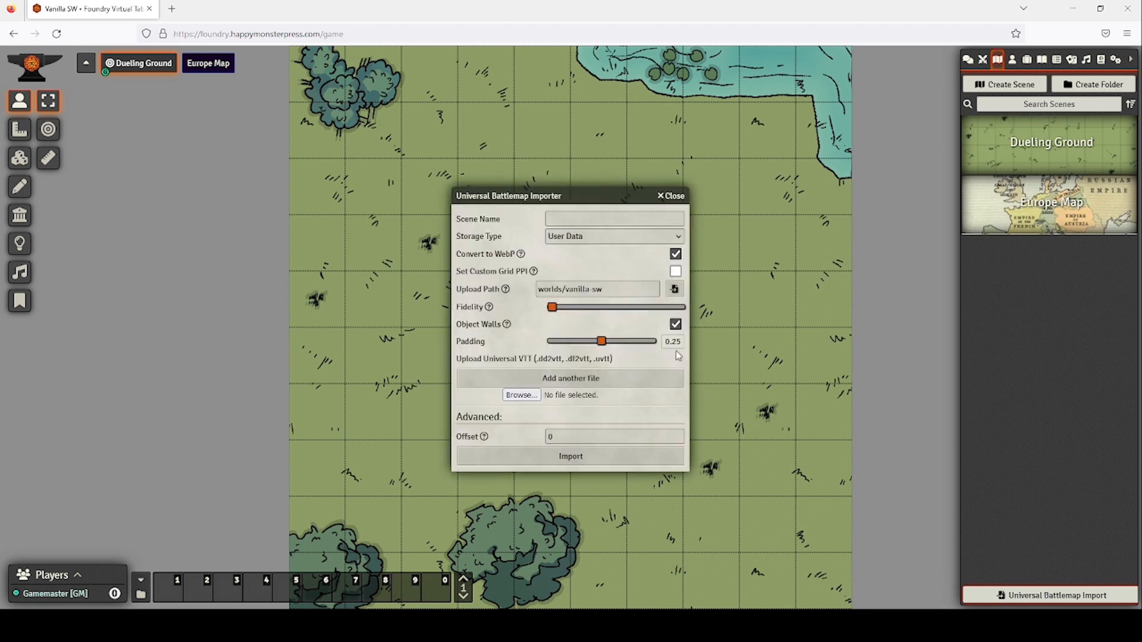
click(605, 218)
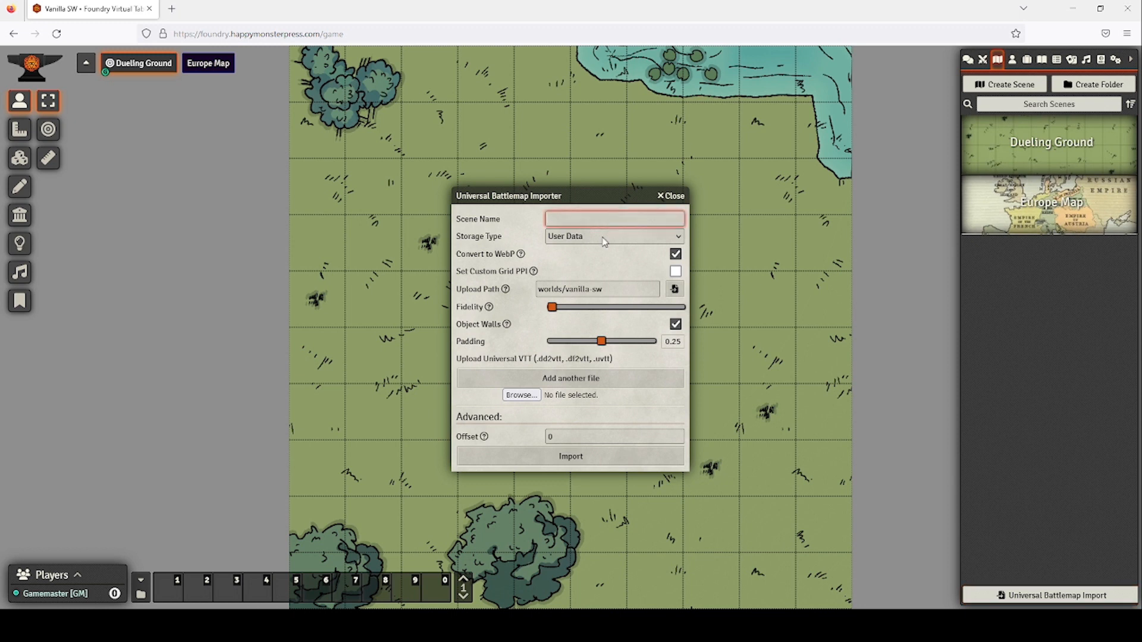
key(Tab)
key(Down)
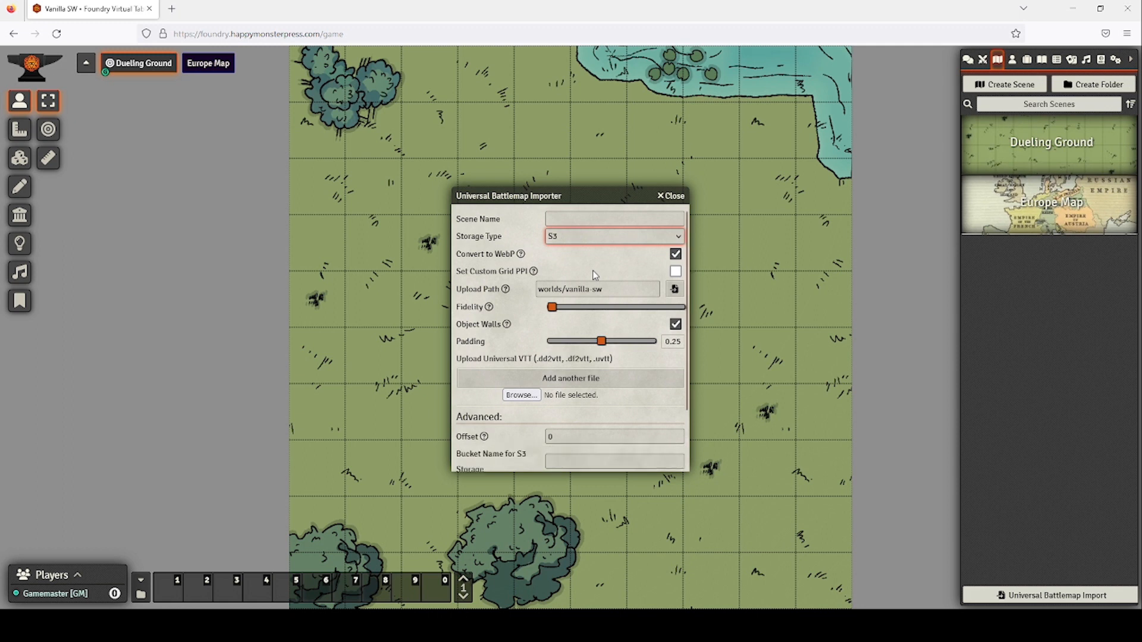
Set storage back to User Data and padding to 0, then close the importer without importing.
scroll(619, 377, down, 2)
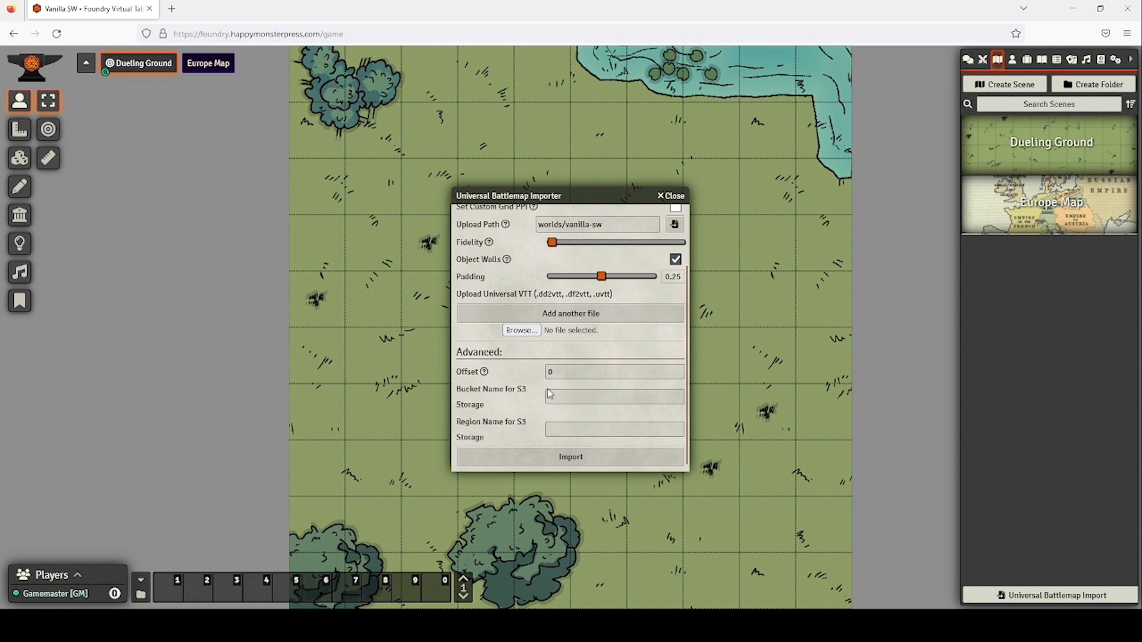
scroll(548, 394, up, 2)
scroll(506, 396, down, 2)
scroll(571, 381, up, 2)
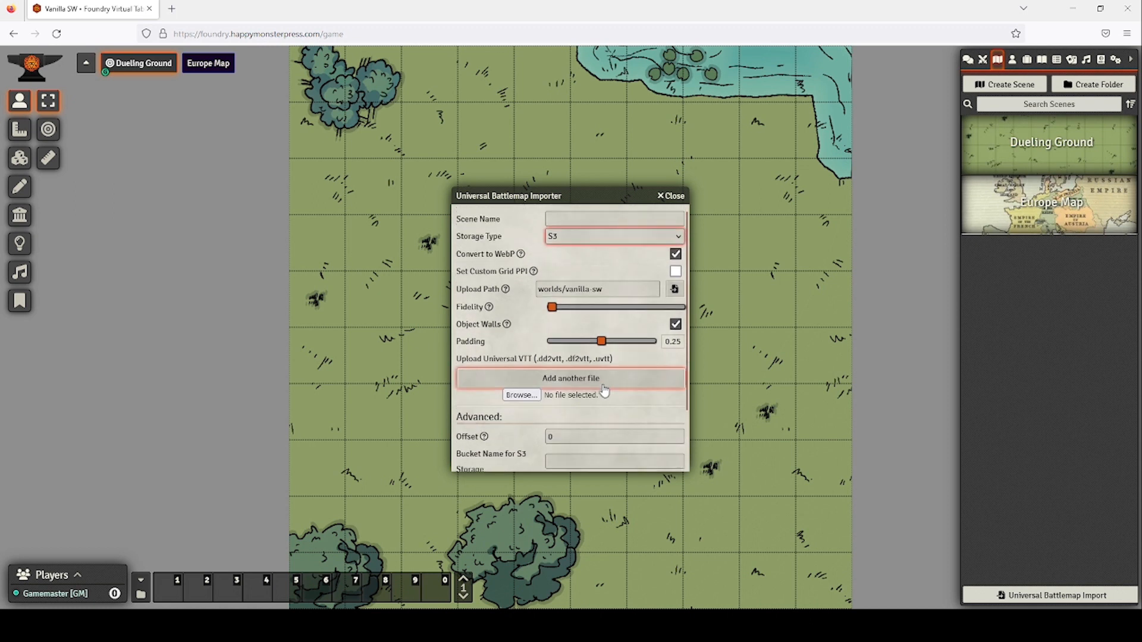
click(629, 241)
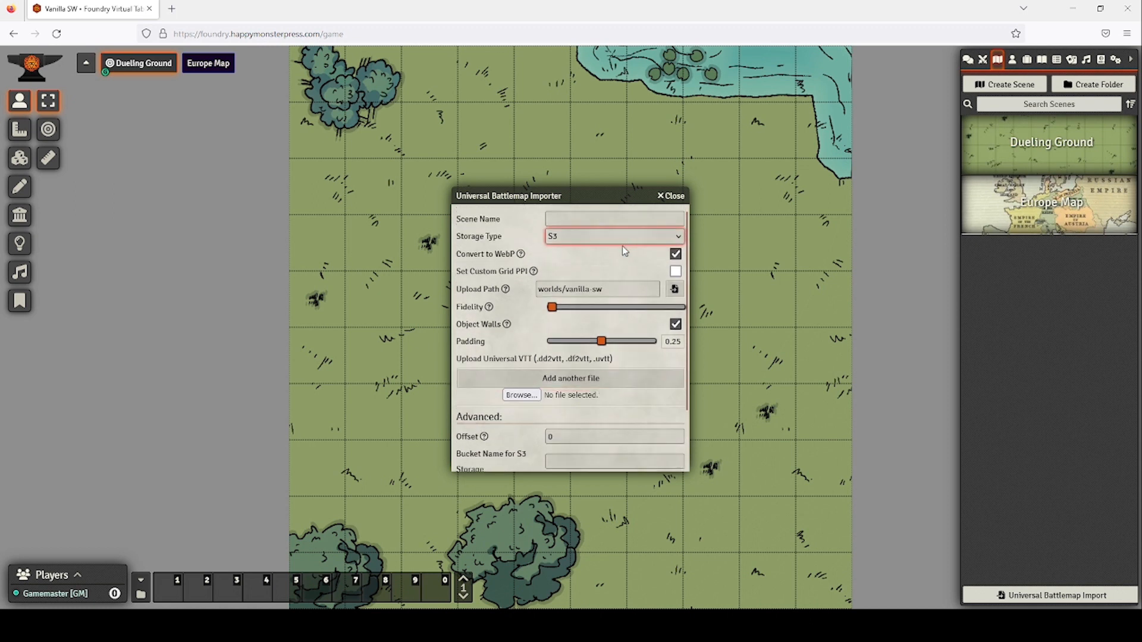
click(600, 295)
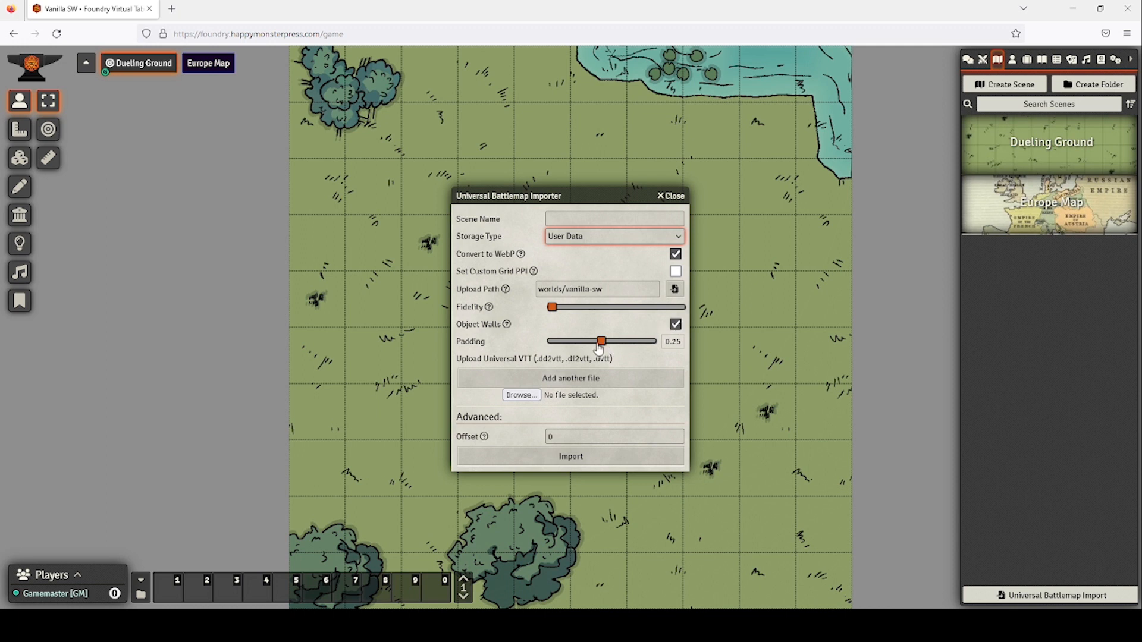
drag(599, 342, 545, 344)
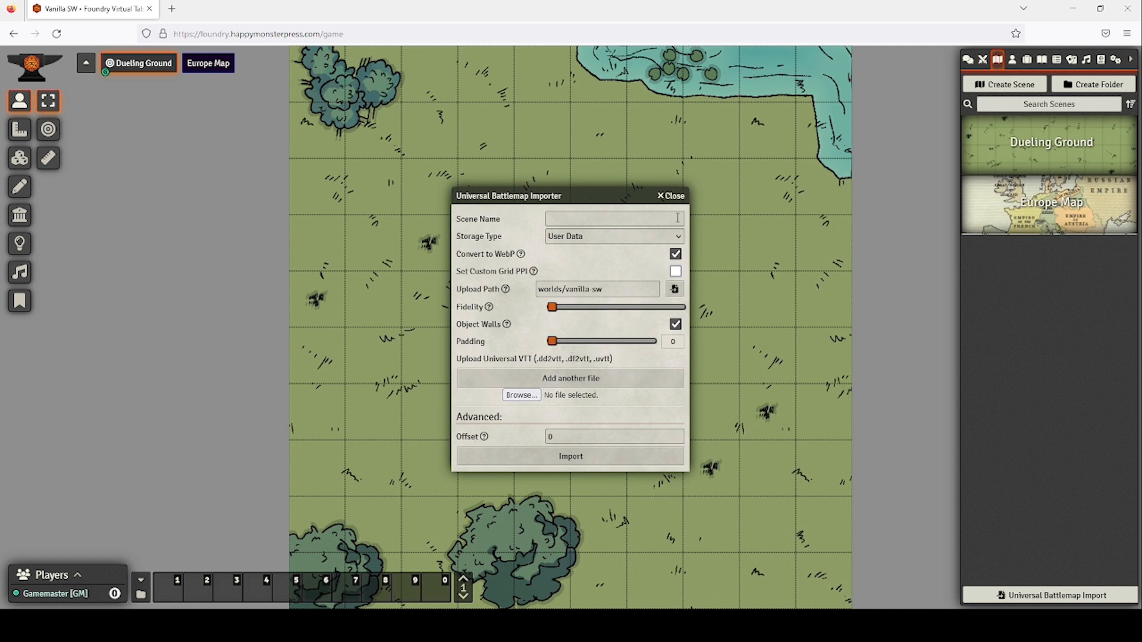
click(672, 196)
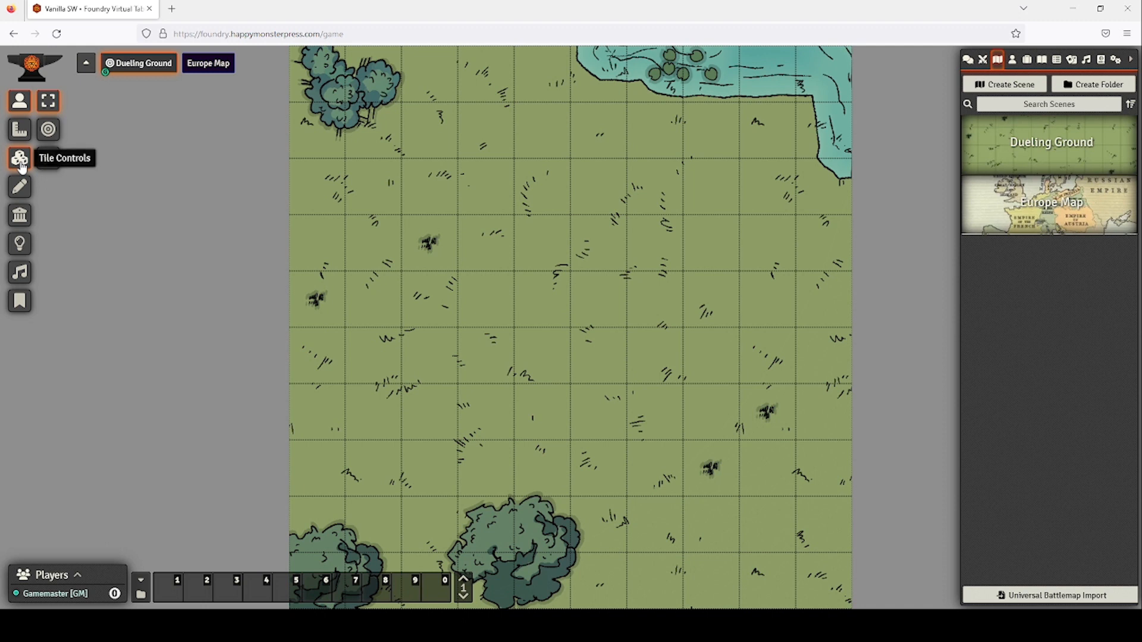
Draw a wall across the upper map with a door running down from its end.
click(20, 217)
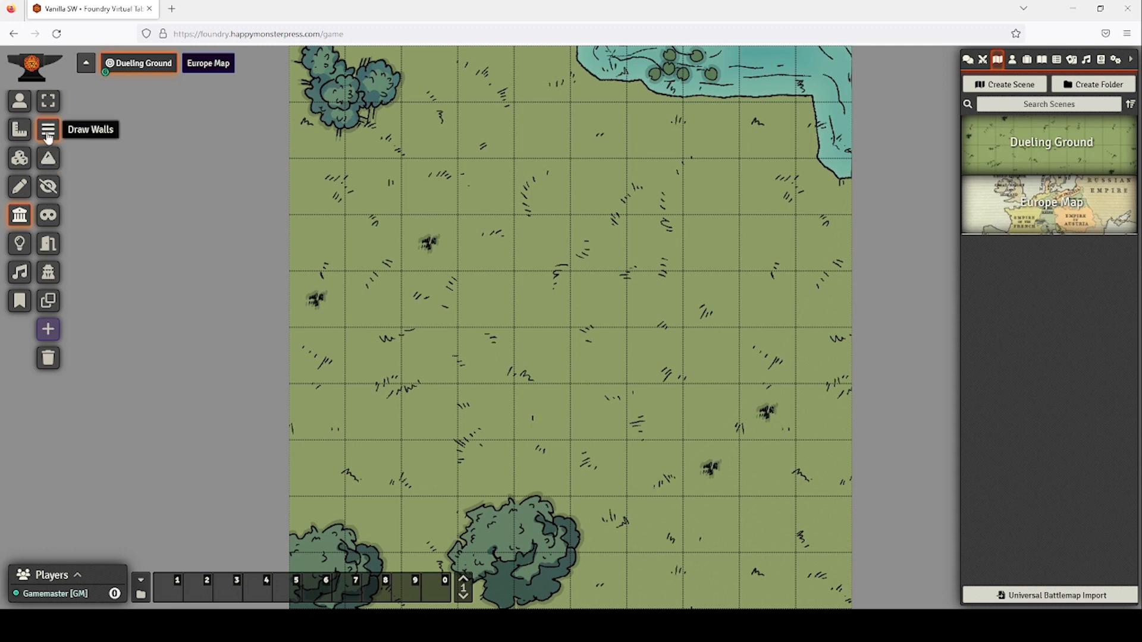
drag(403, 216, 627, 217)
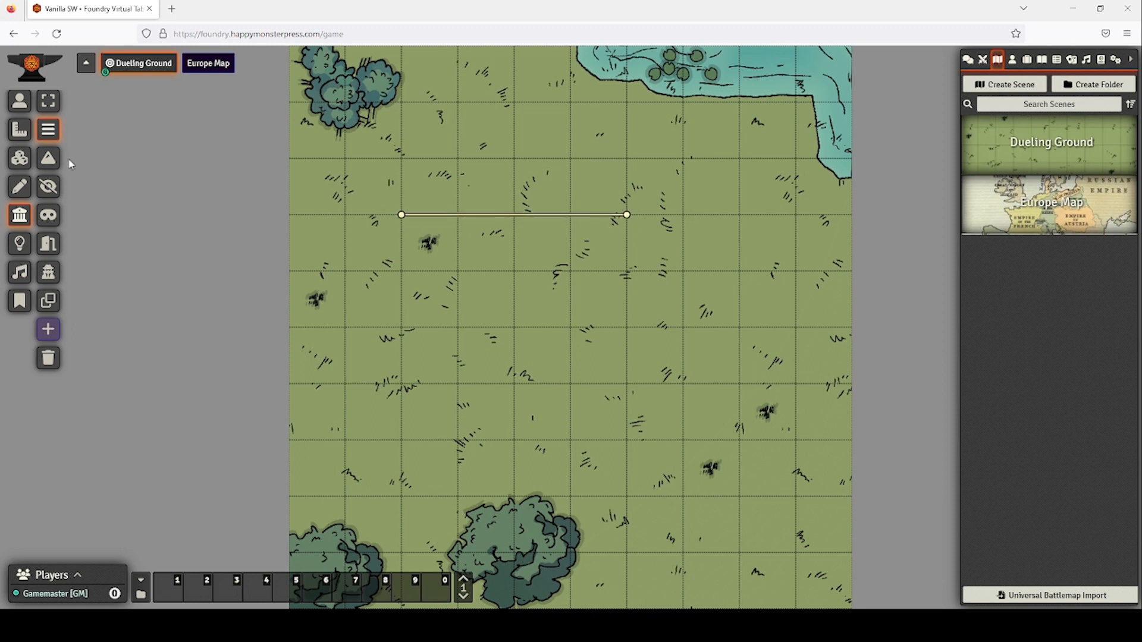
click(46, 242)
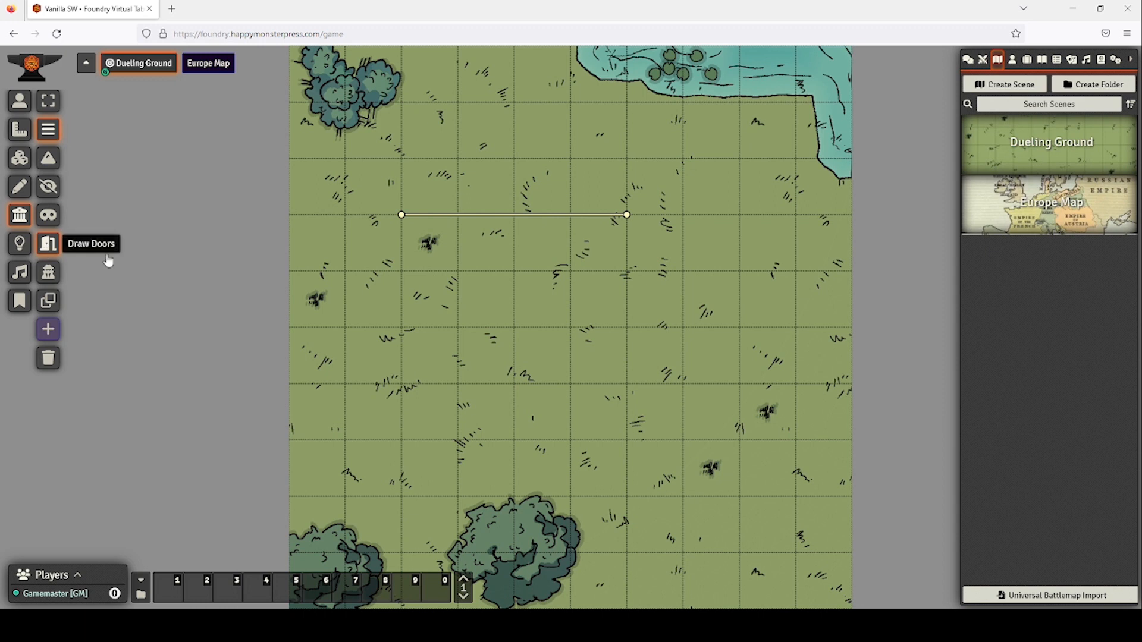
drag(626, 217, 627, 271)
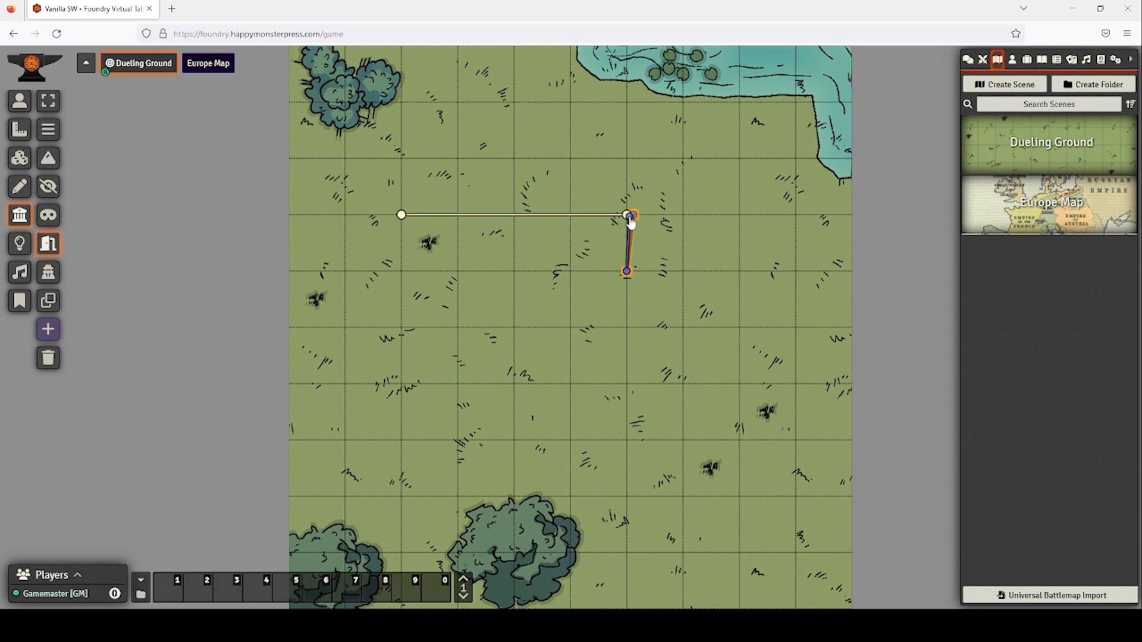
drag(632, 215, 627, 214)
Add terrain walls along the top and bottom of the lower tree.
click(52, 190)
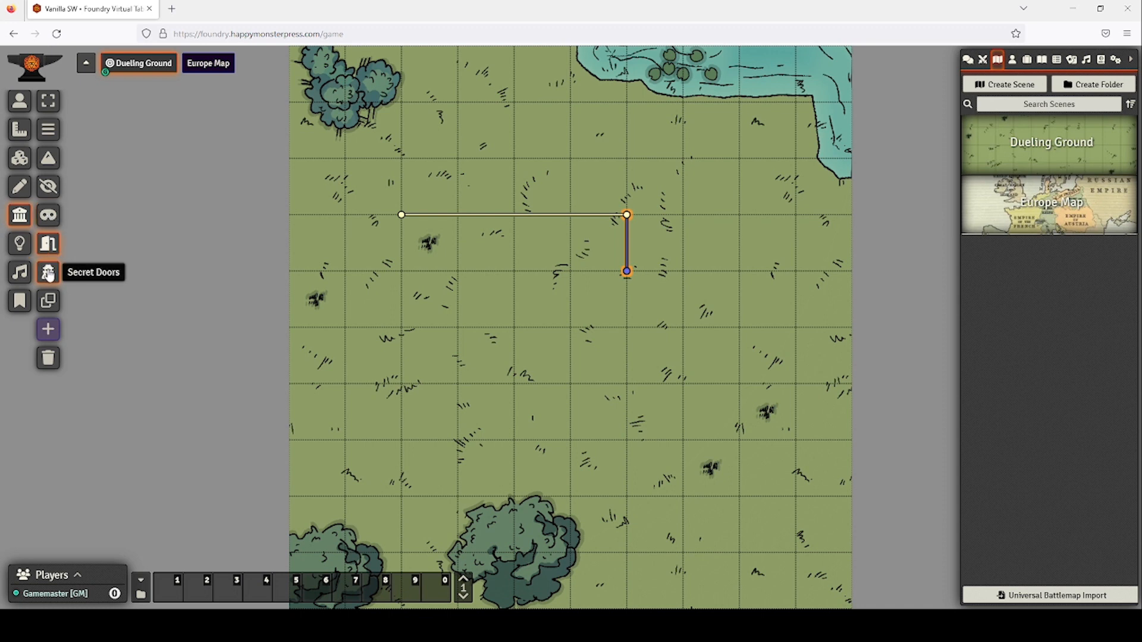
click(50, 158)
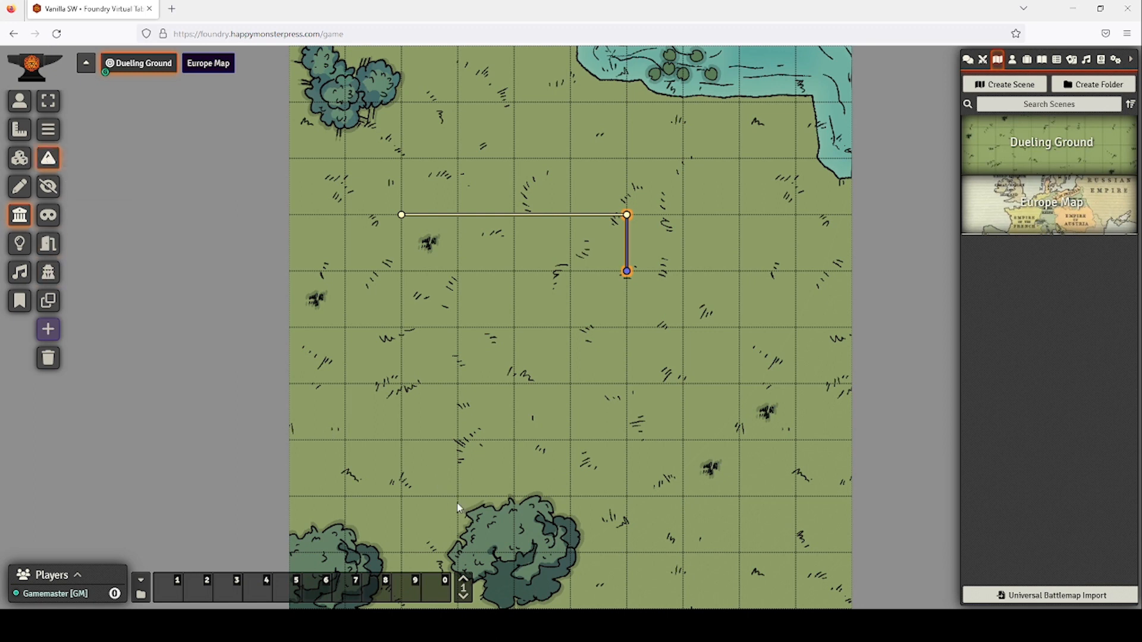
drag(452, 504, 598, 496)
mouse_move(486, 596)
mouse_down()
mouse_move(587, 584)
mouse_move(607, 552)
mouse_move(600, 409)
mouse_up()
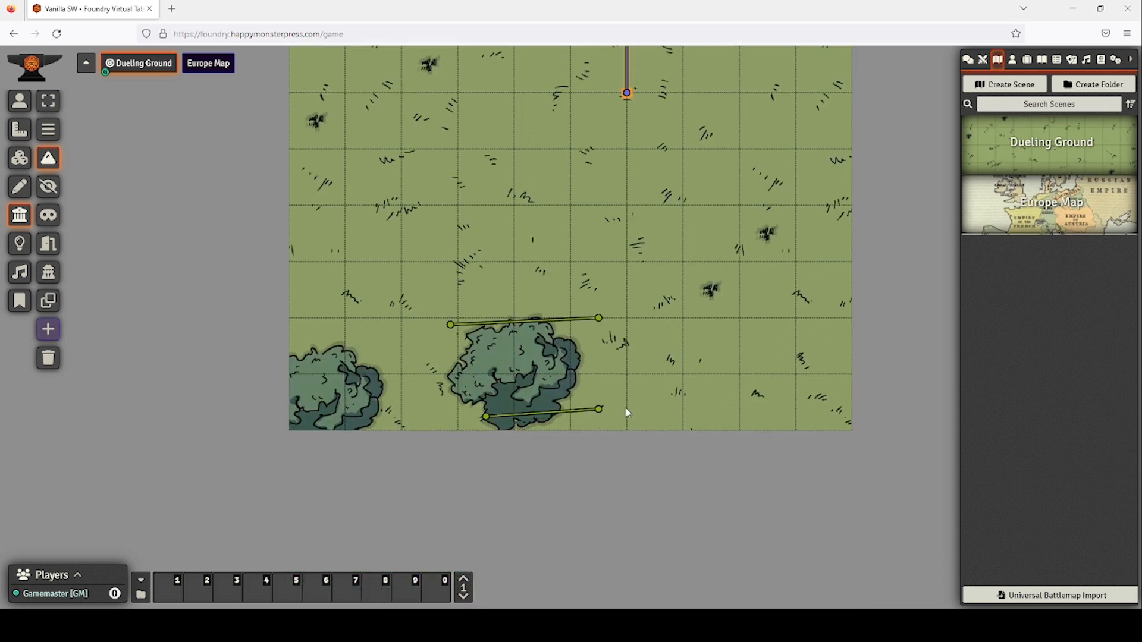
click(48, 101)
scroll(730, 256, up, 3)
scroll(736, 235, down, 3)
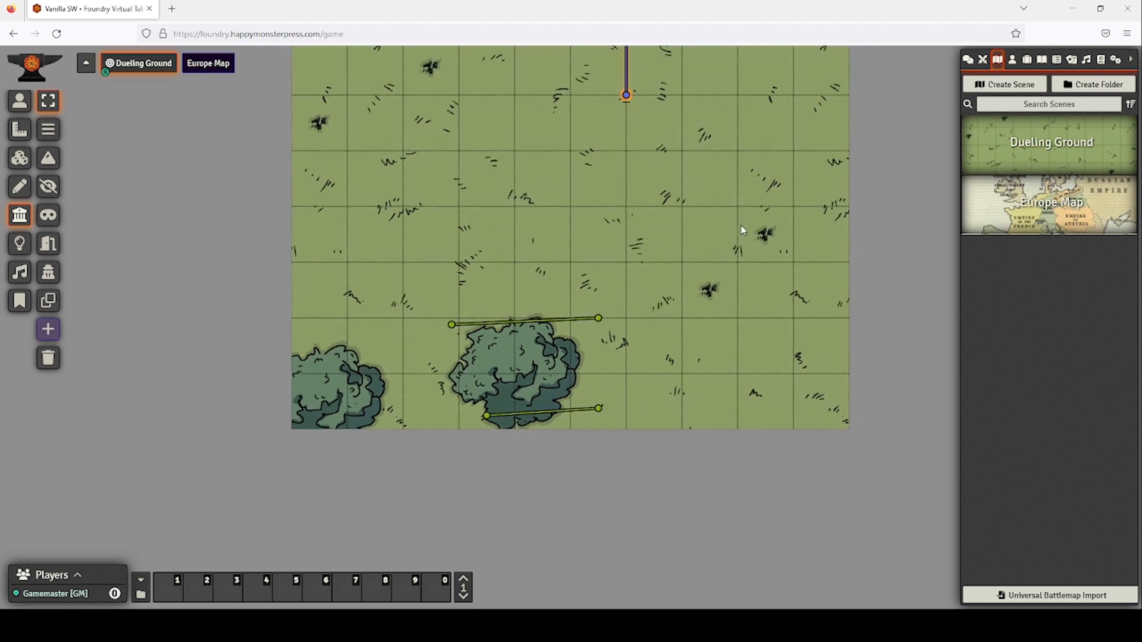
scroll(740, 226, down, 1)
drag(716, 149, 734, 253)
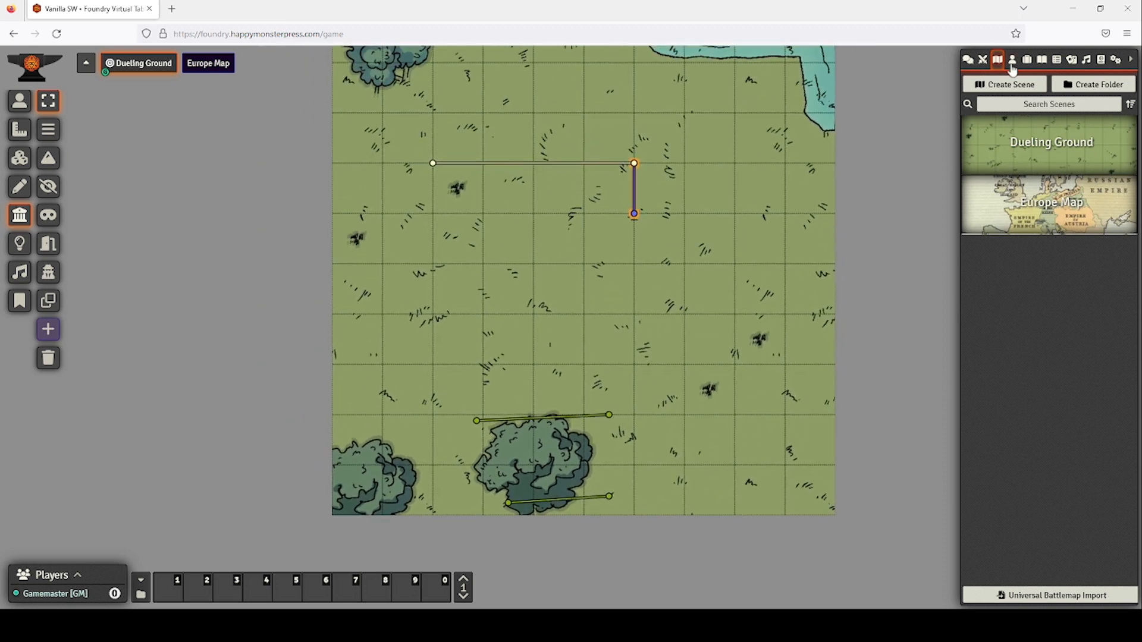
Place a Raven token by the water at the map's top right.
click(1012, 65)
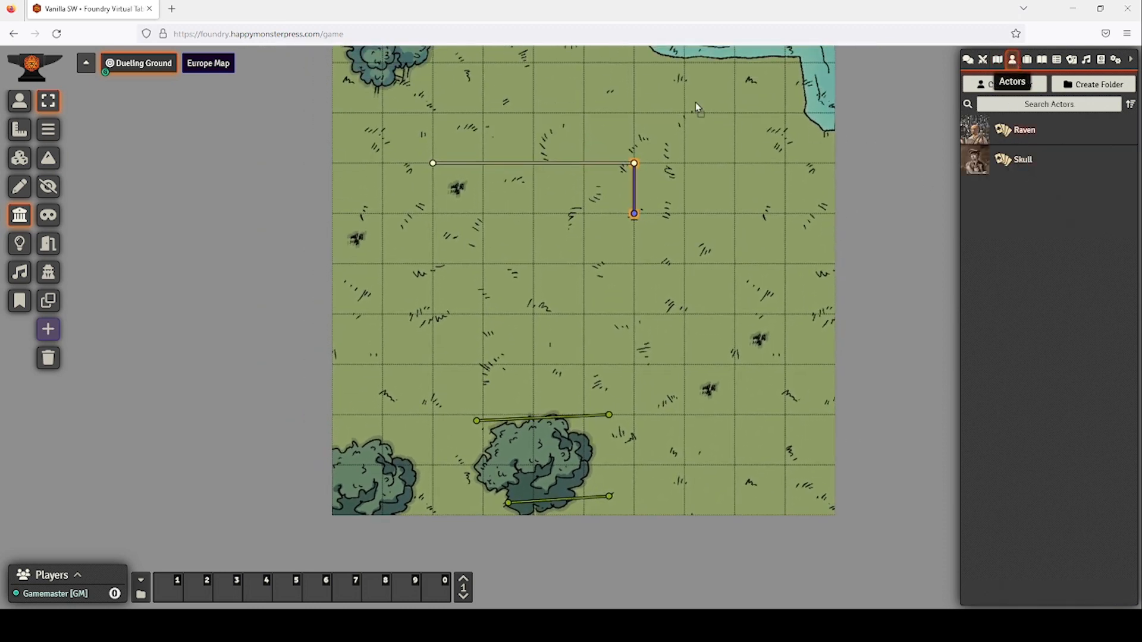
drag(696, 107, 707, 113)
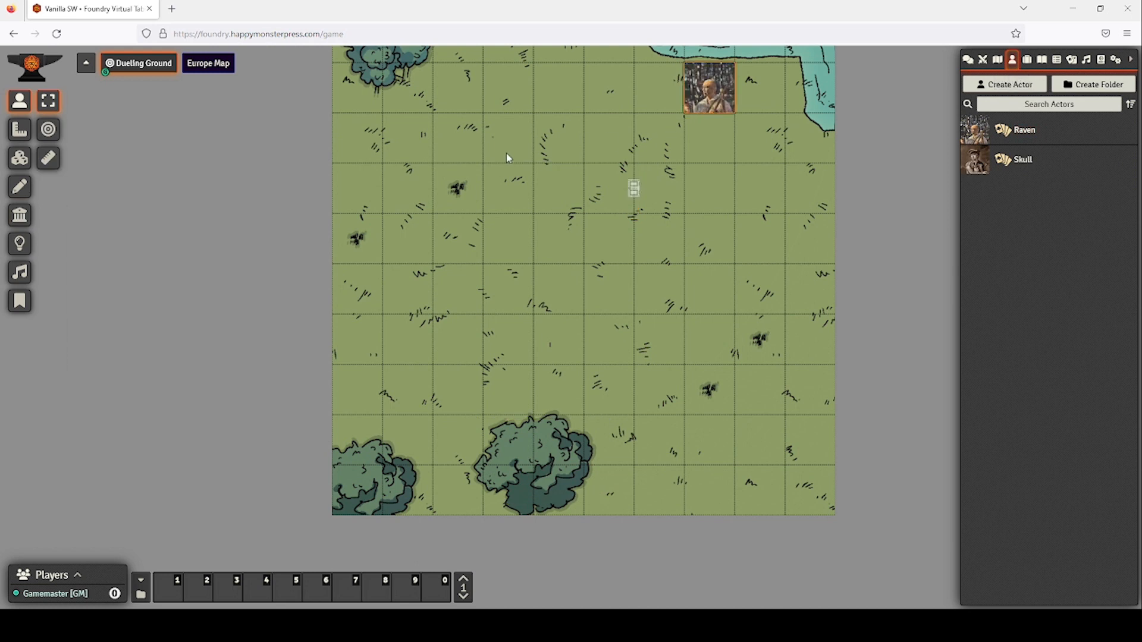
scroll(673, 152, up, 4)
scroll(674, 158, down, 1)
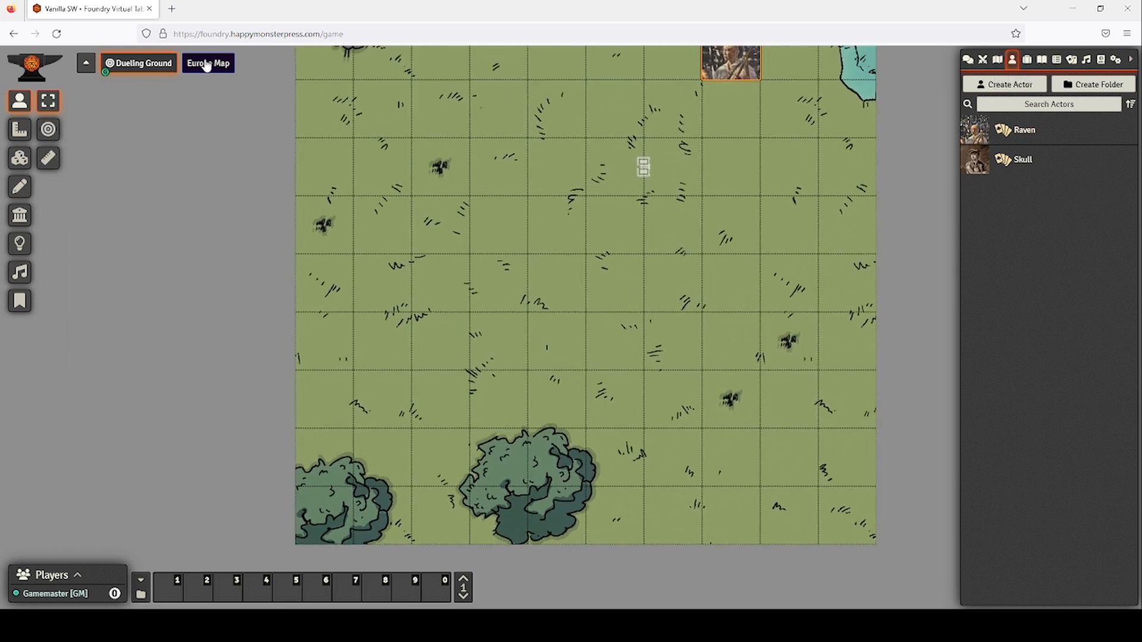
Enable Fog Exploration in the Dueling Ground scene's lighting settings and save.
right_click(143, 63)
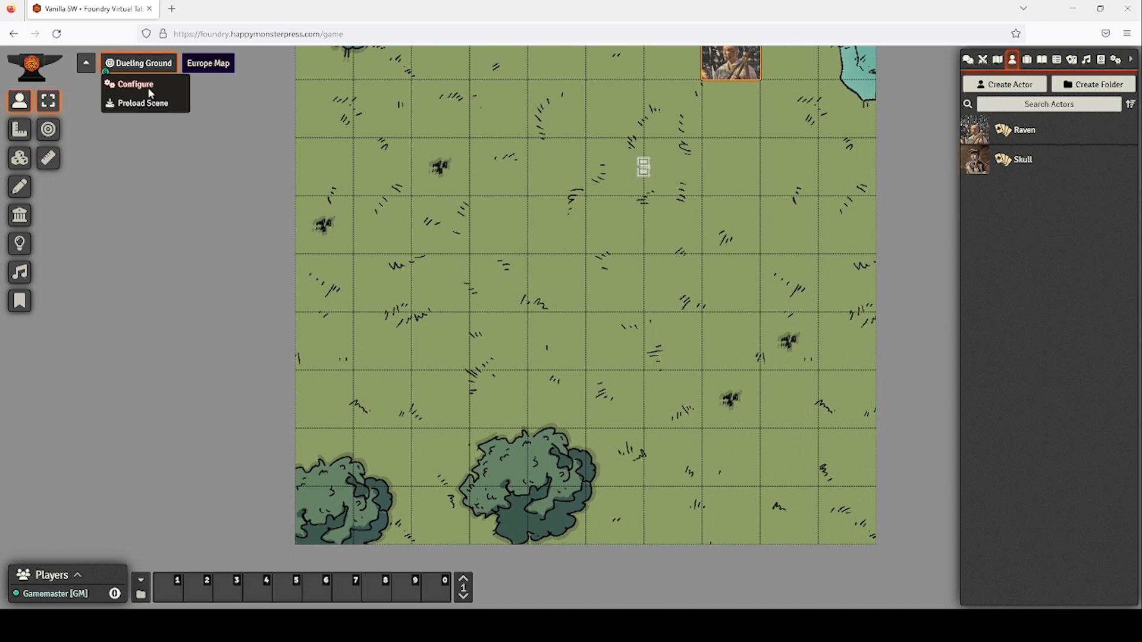
click(137, 84)
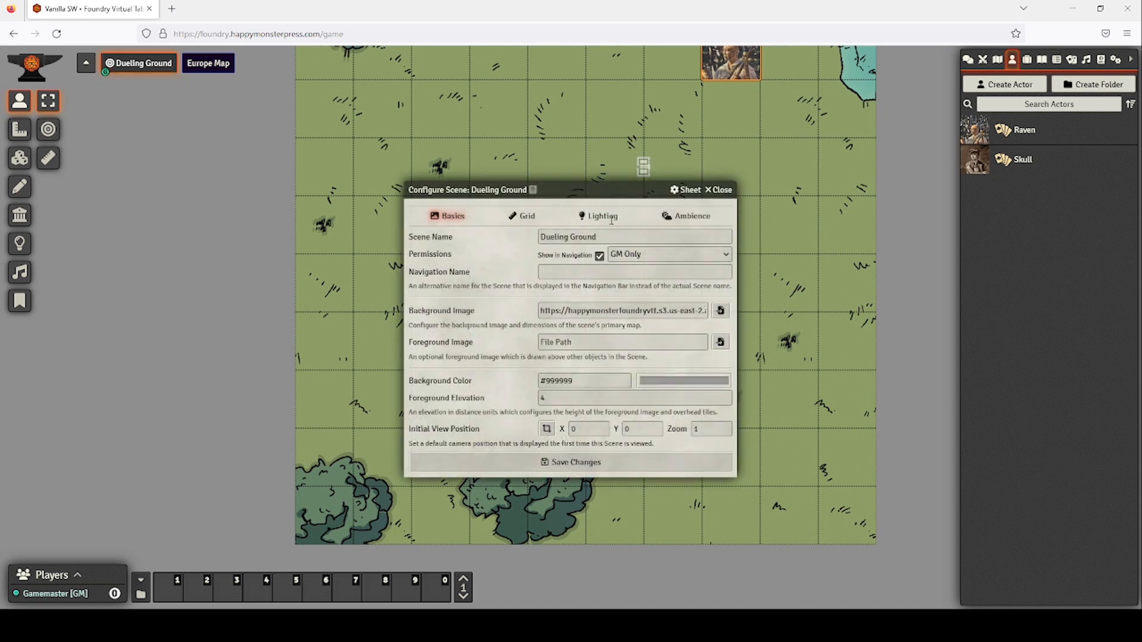
click(522, 216)
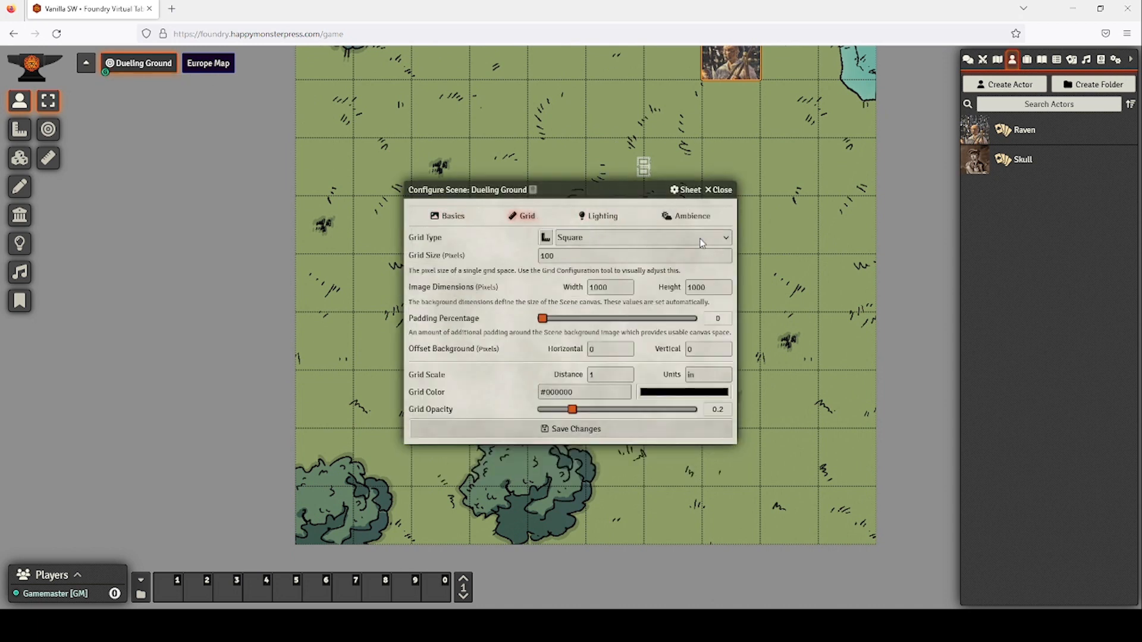
click(599, 215)
click(722, 278)
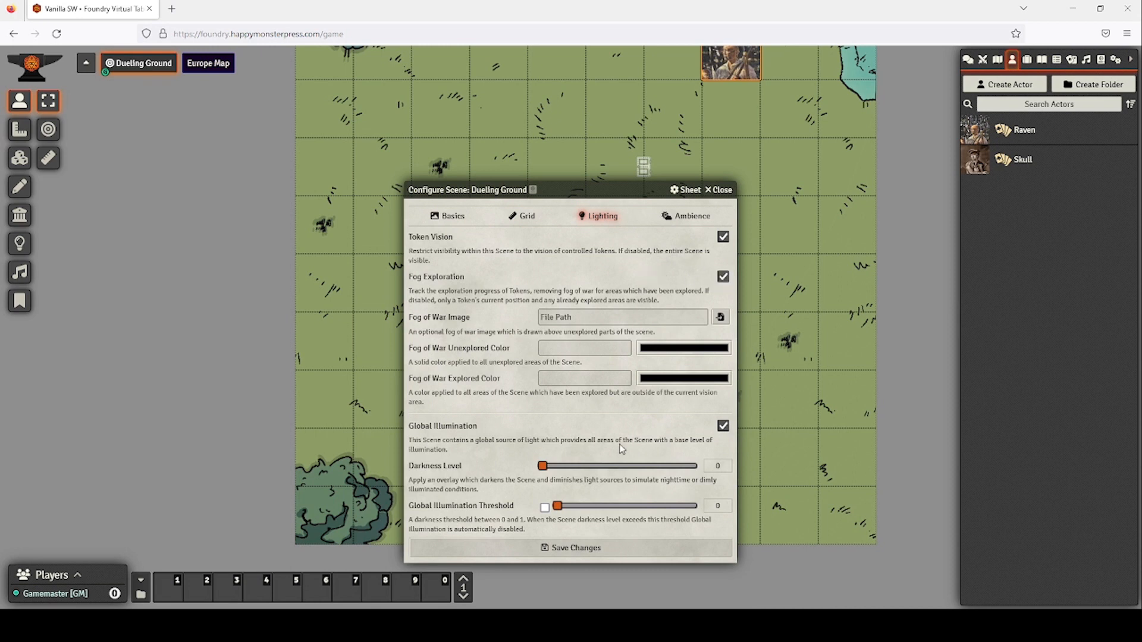
click(590, 550)
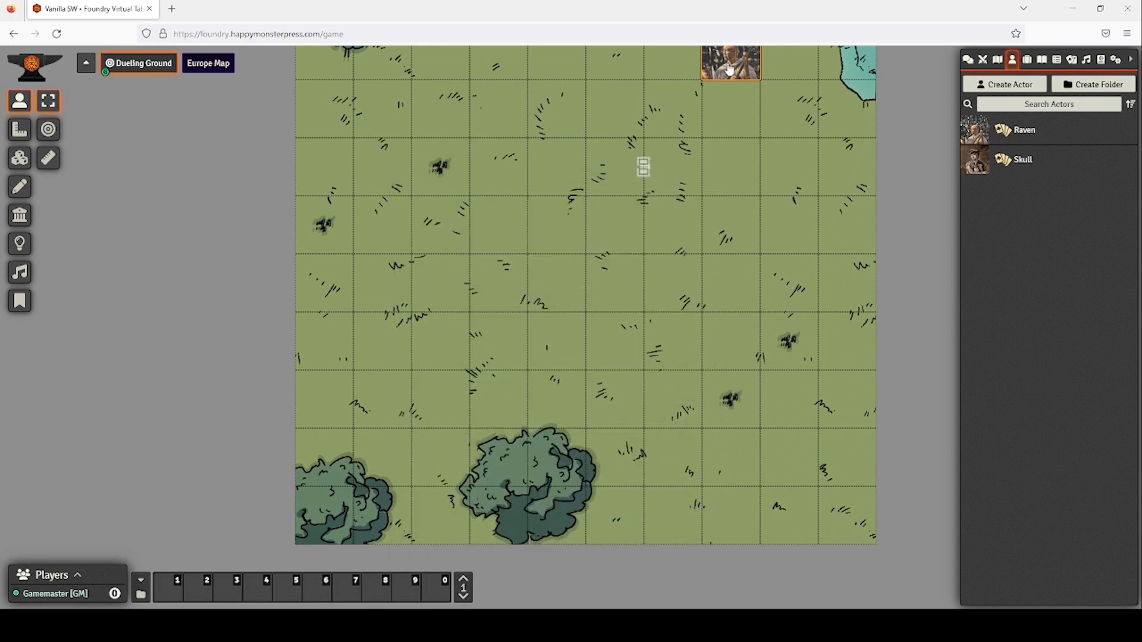
Toggle the Raven token's quick controls on and off while reframing the map.
right_click(717, 59)
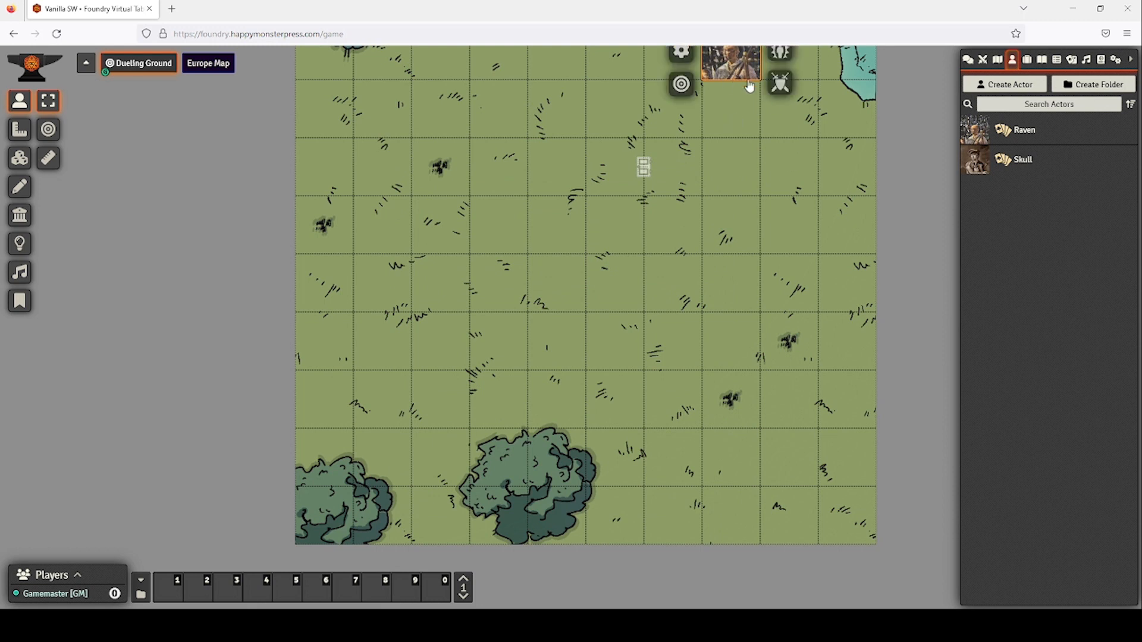
drag(817, 167, 811, 344)
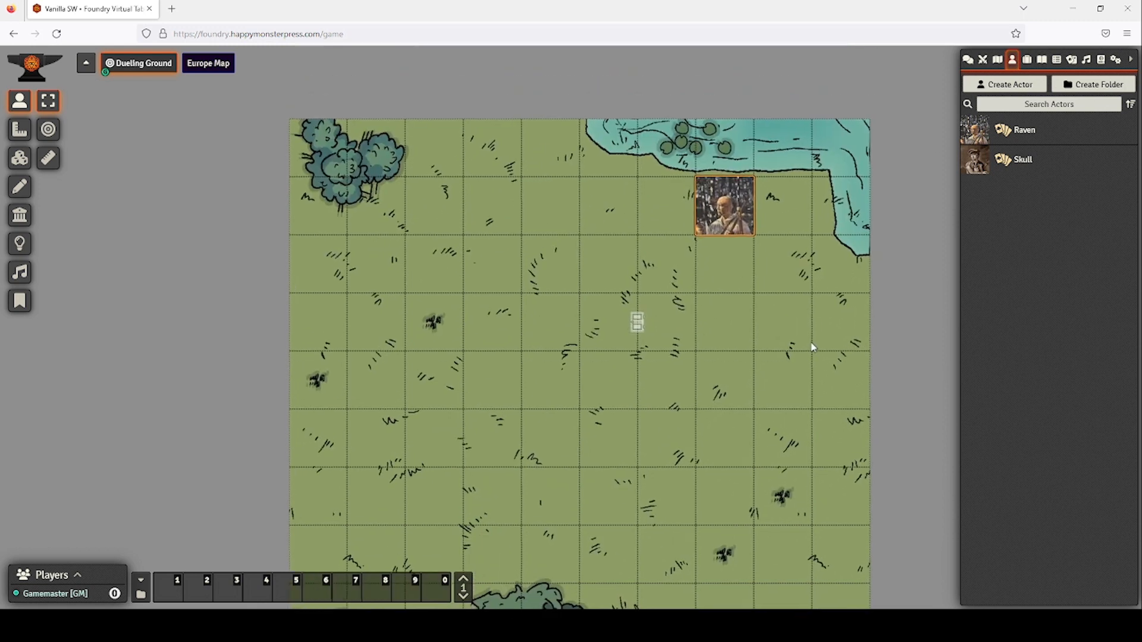
right_click(736, 213)
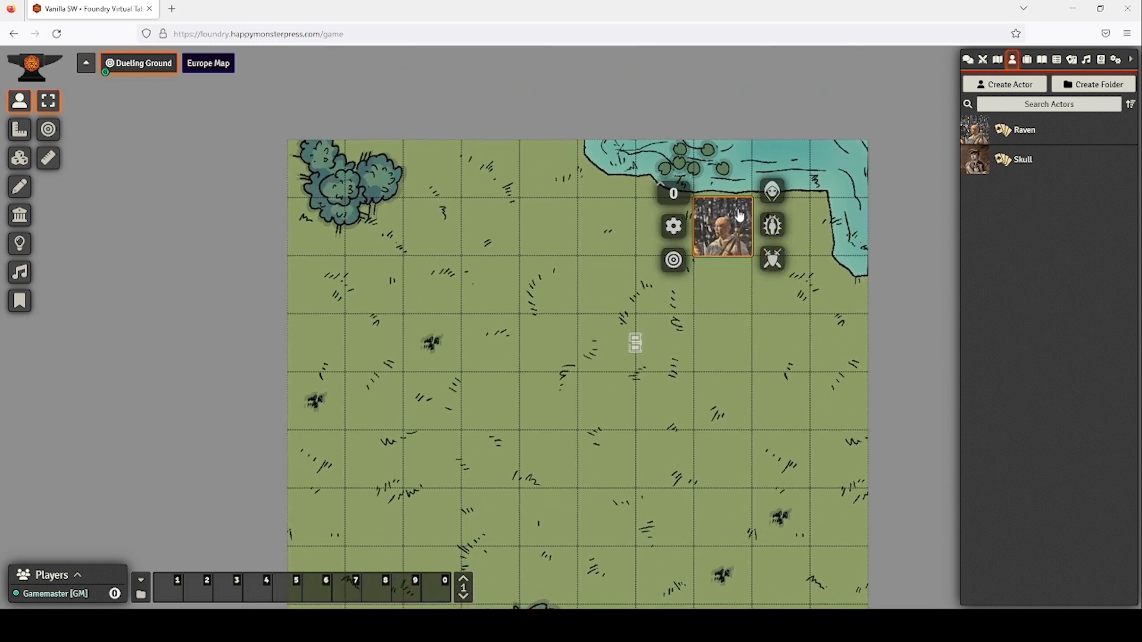
right_click(713, 225)
right_click(713, 225)
right_click(712, 225)
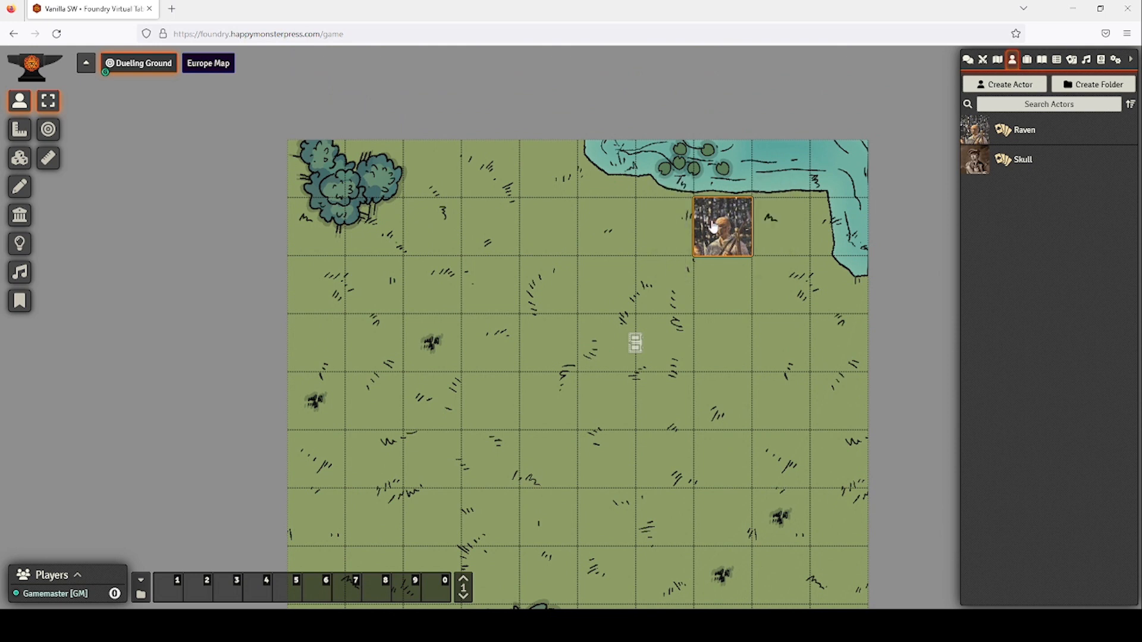
Enable vision on the Raven token through its token configuration.
double_click(713, 225)
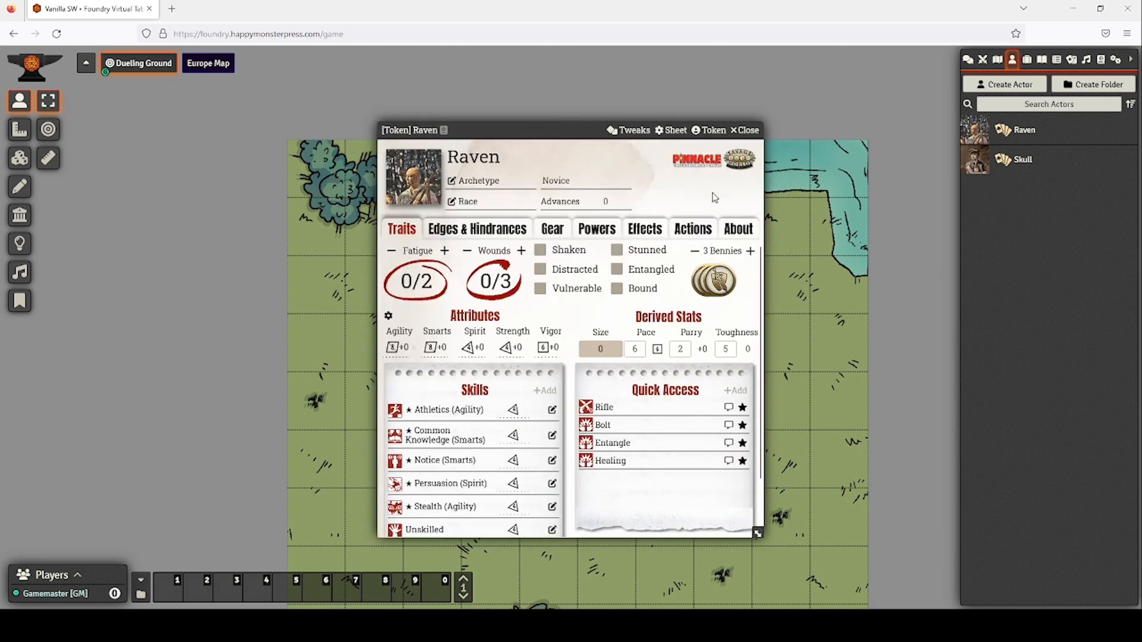
click(710, 129)
click(190, 156)
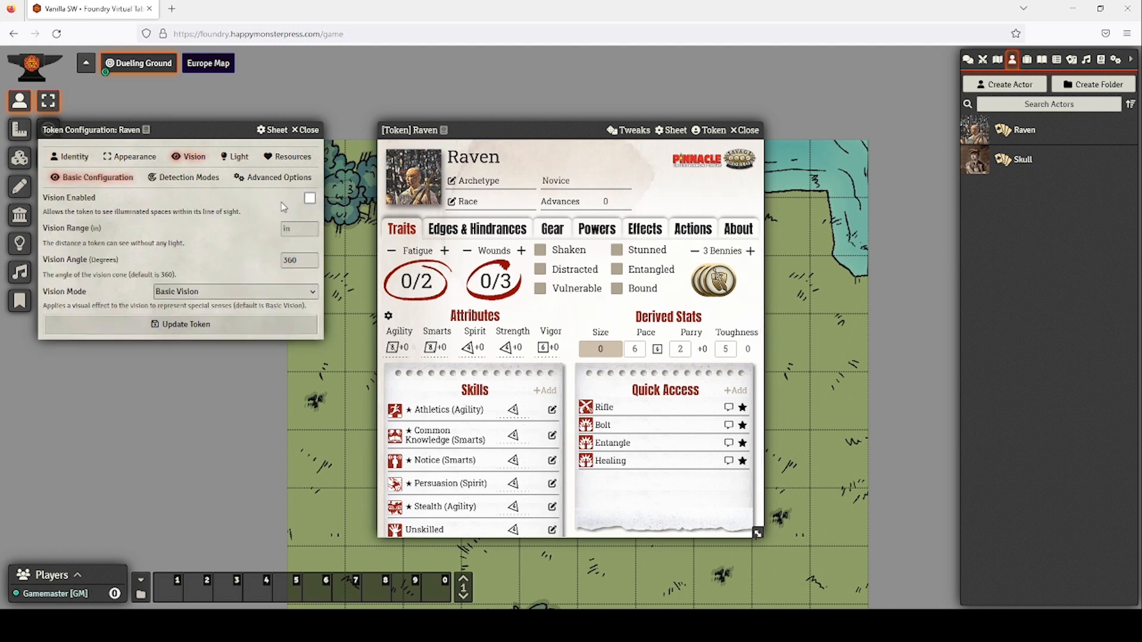
click(310, 198)
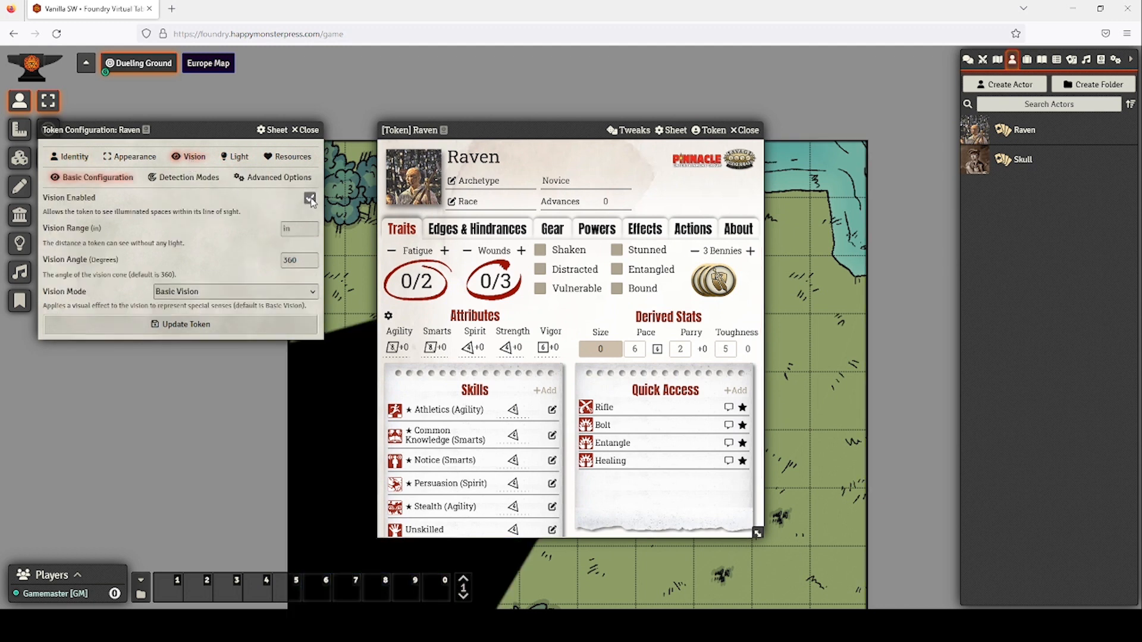
click(220, 326)
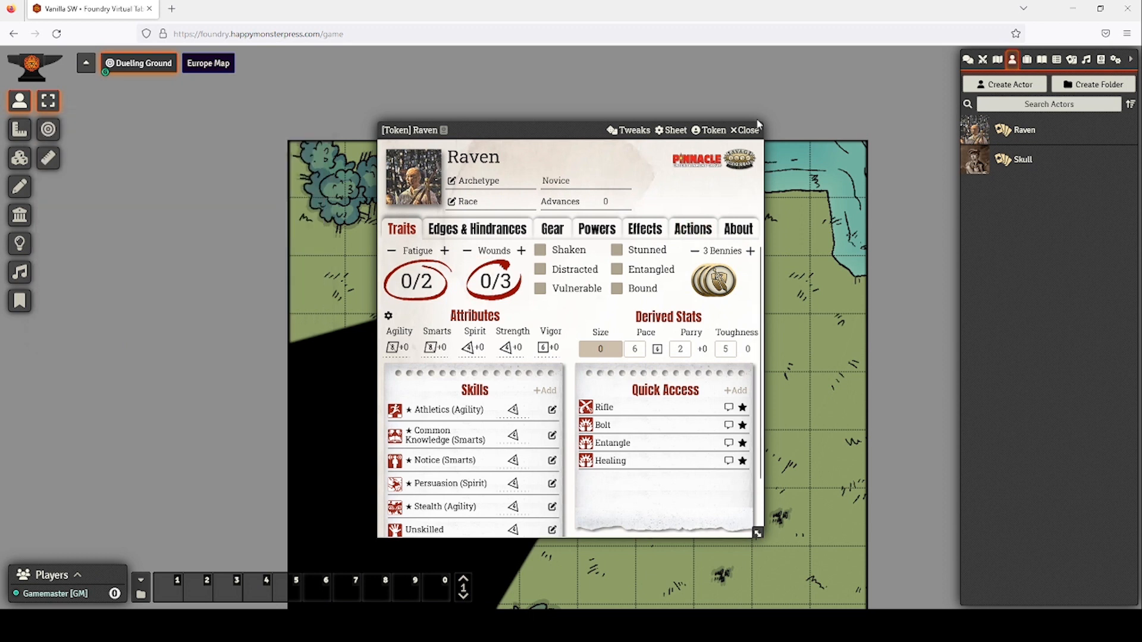
click(750, 129)
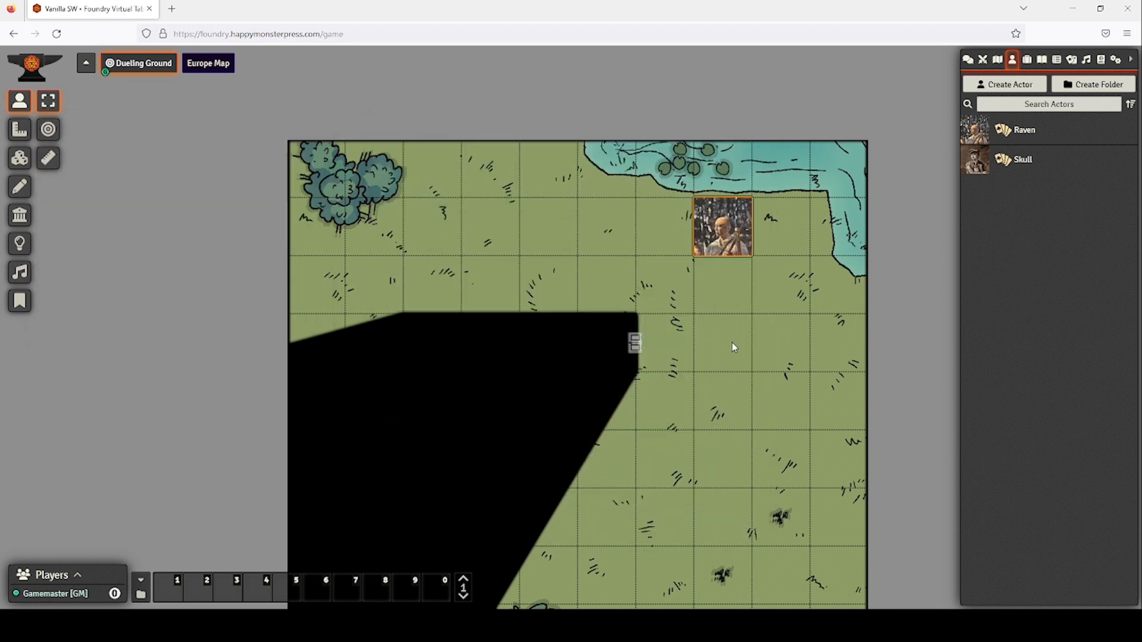
Move Raven down to the middle of the grass and deselect it.
drag(731, 342, 786, 166)
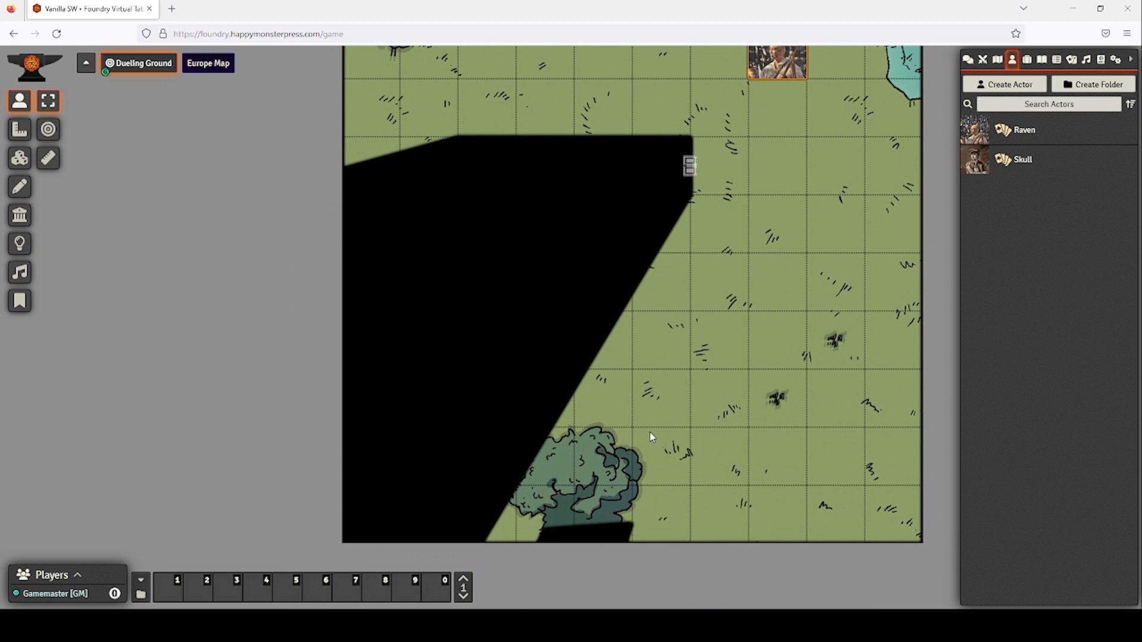
drag(785, 67, 711, 318)
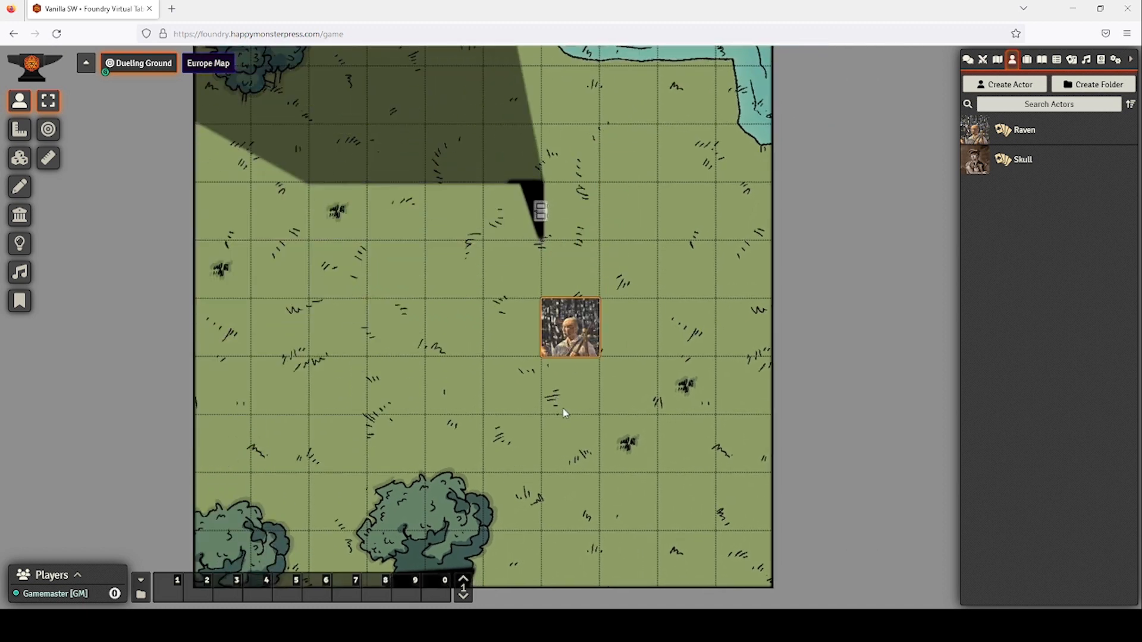
mouse_move(562, 410)
mouse_down()
mouse_move(684, 358)
mouse_move(608, 410)
mouse_move(722, 376)
mouse_move(791, 320)
mouse_move(776, 410)
mouse_up()
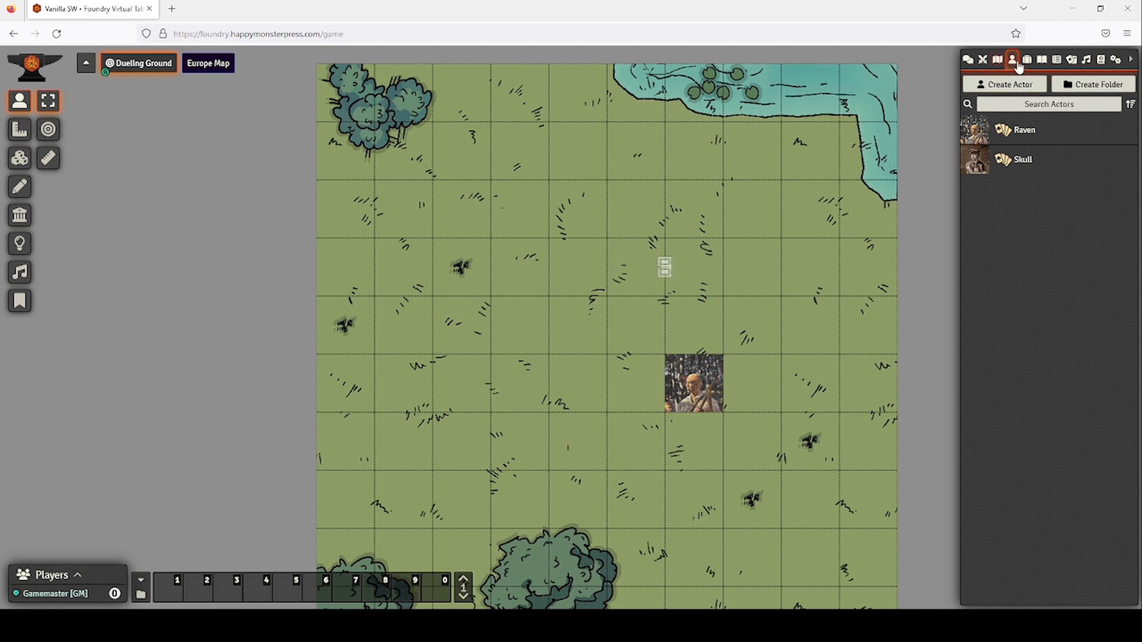
Tick and then untick Universal Battlemap Importer in the module list, leaving modules unchanged.
click(1113, 60)
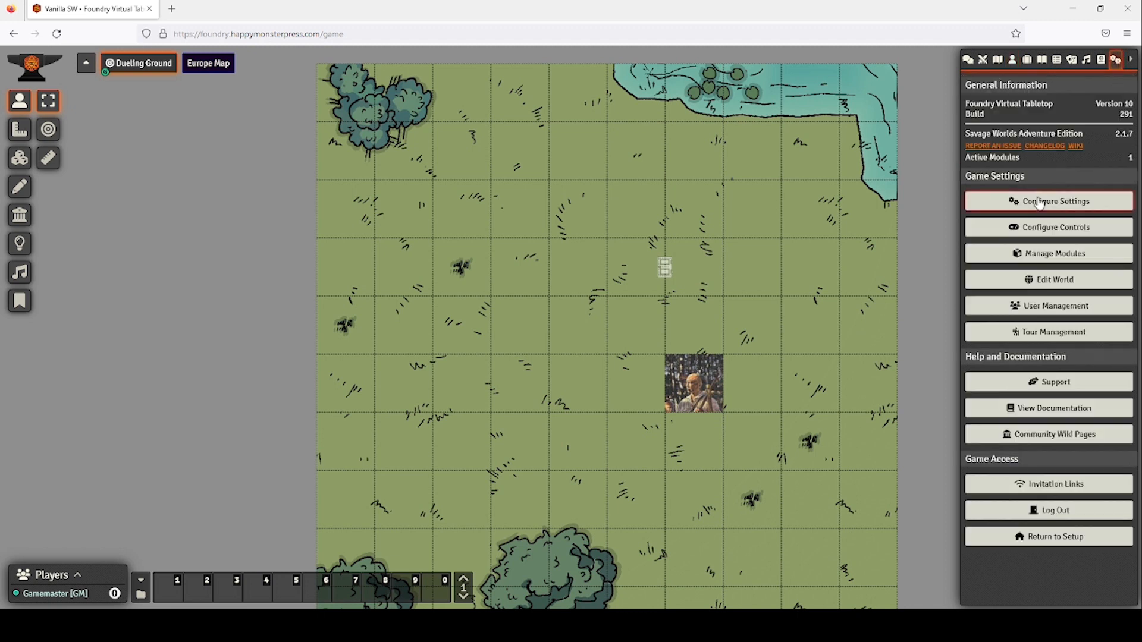
click(1038, 257)
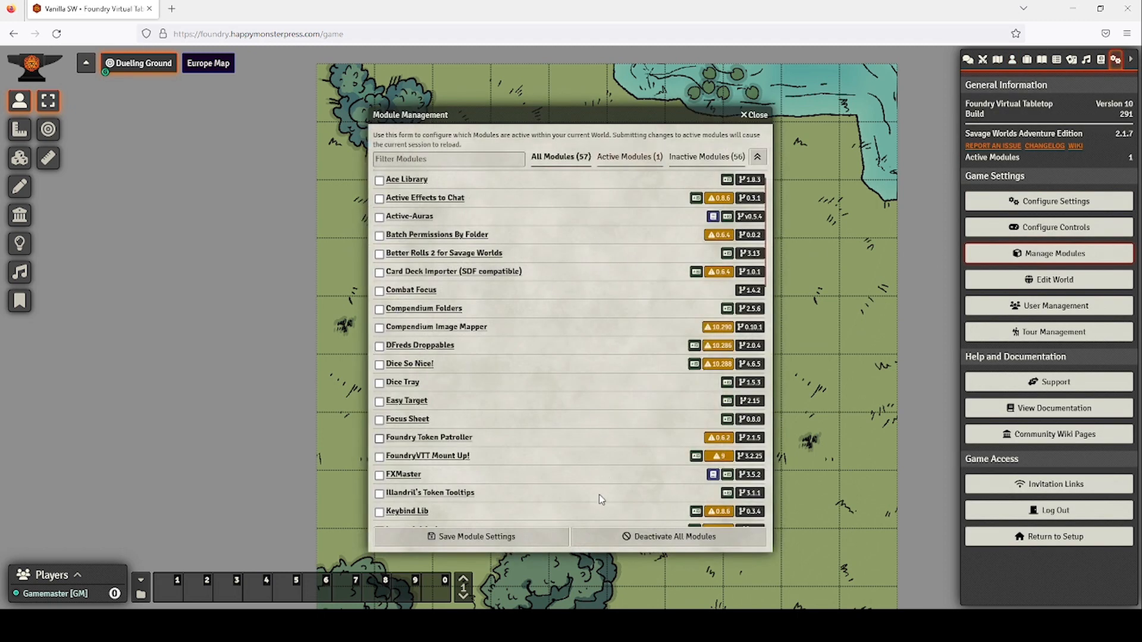
scroll(460, 432, down, 10)
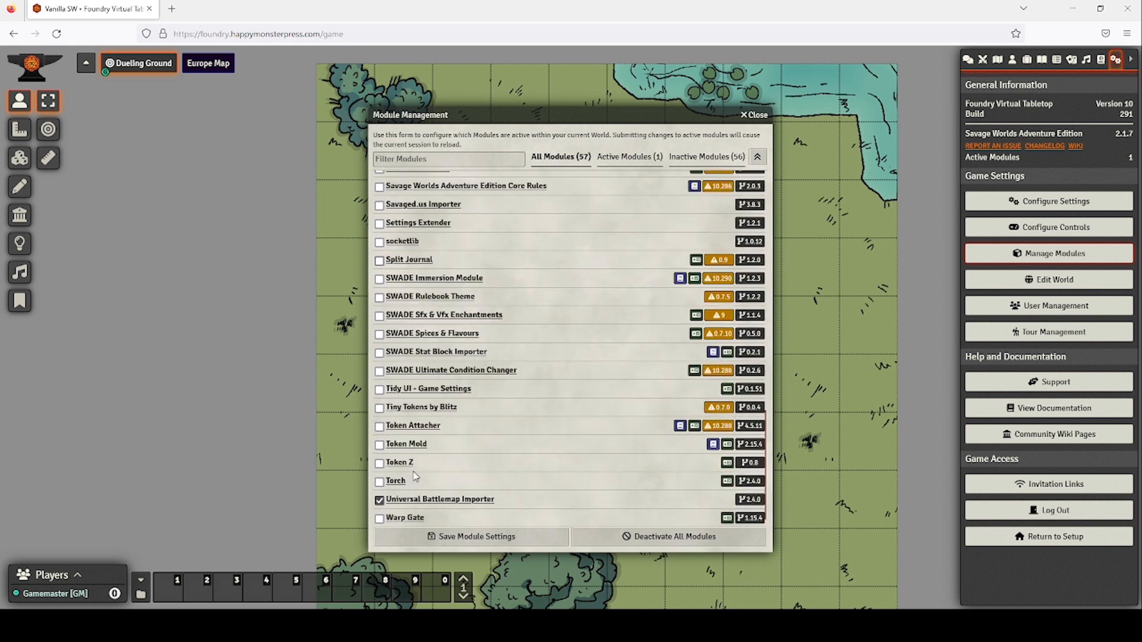
click(380, 501)
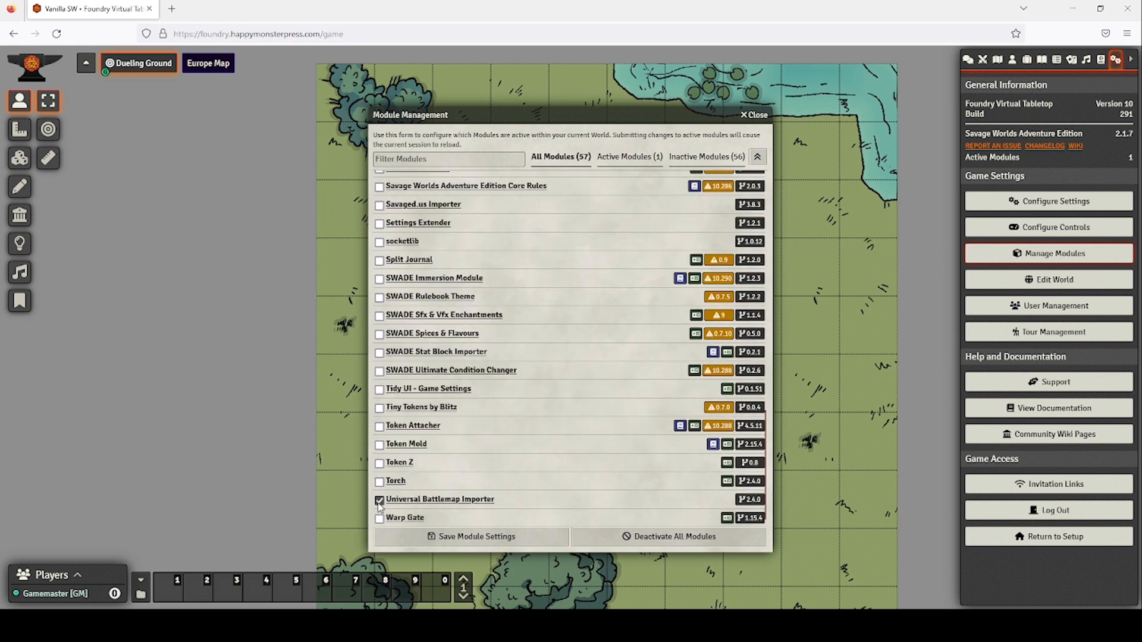
click(635, 536)
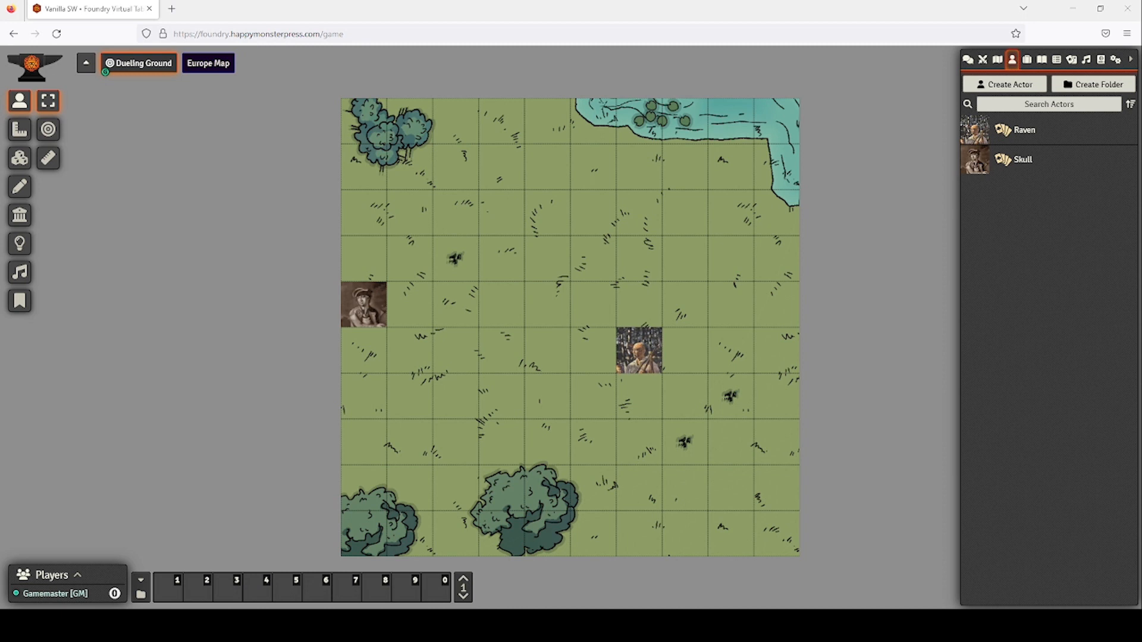
Add the Skull token to the combat encounter.
click(372, 309)
right_click(374, 312)
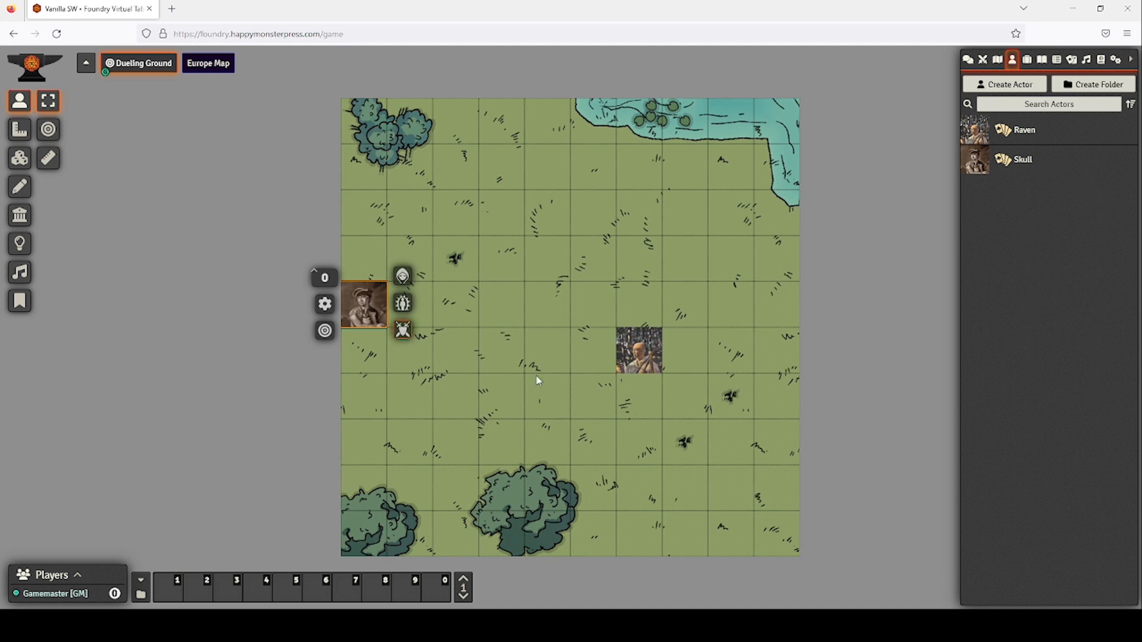
click(644, 359)
right_click(644, 358)
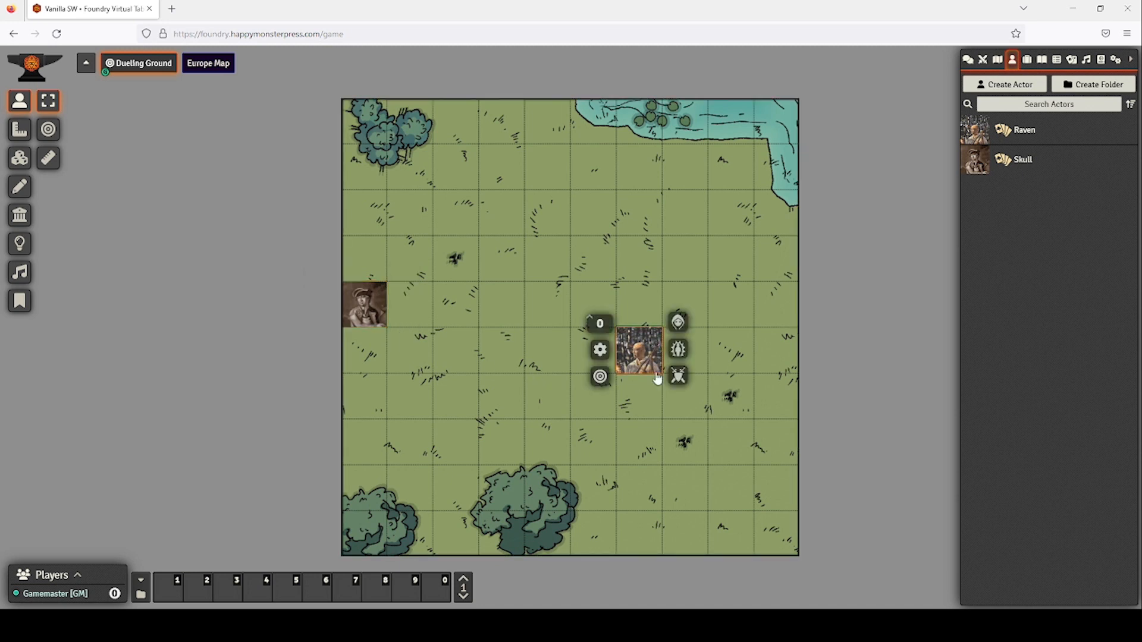
click(678, 381)
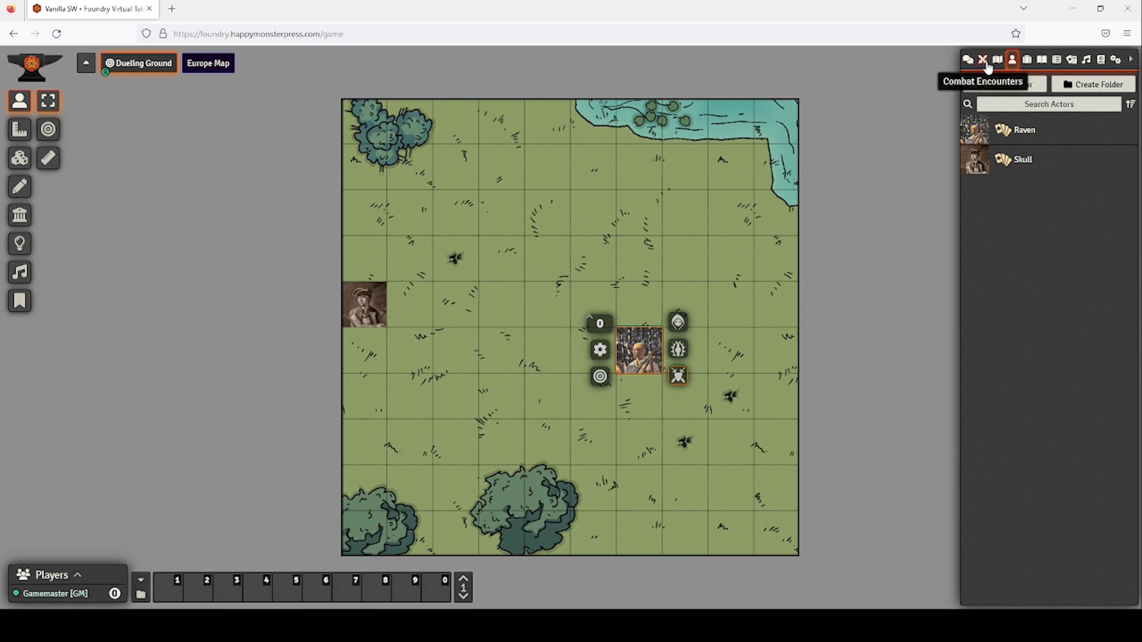
Make Skull follow Raven, begin combat, and check the Queen of Hearts and 10 of Diamonds draws.
click(984, 60)
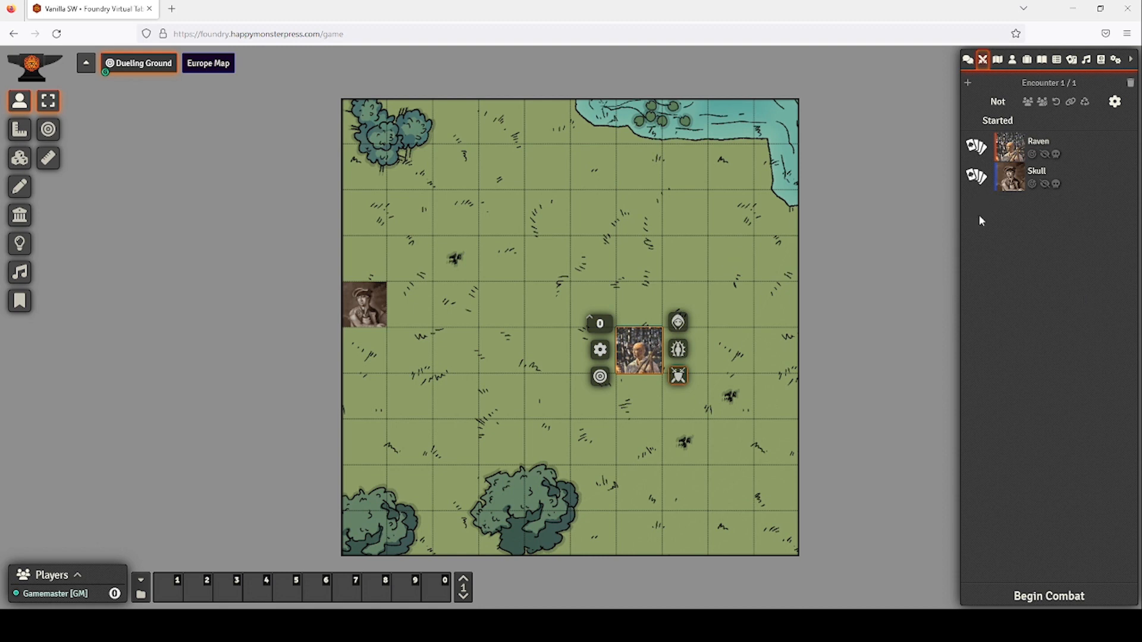
right_click(1042, 141)
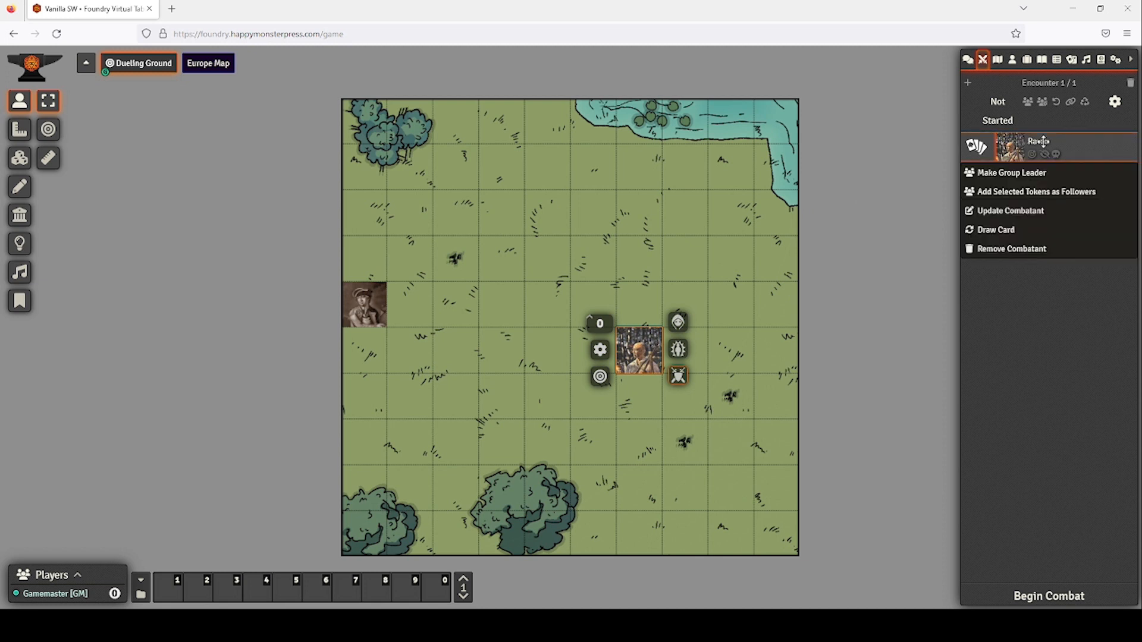
click(1033, 198)
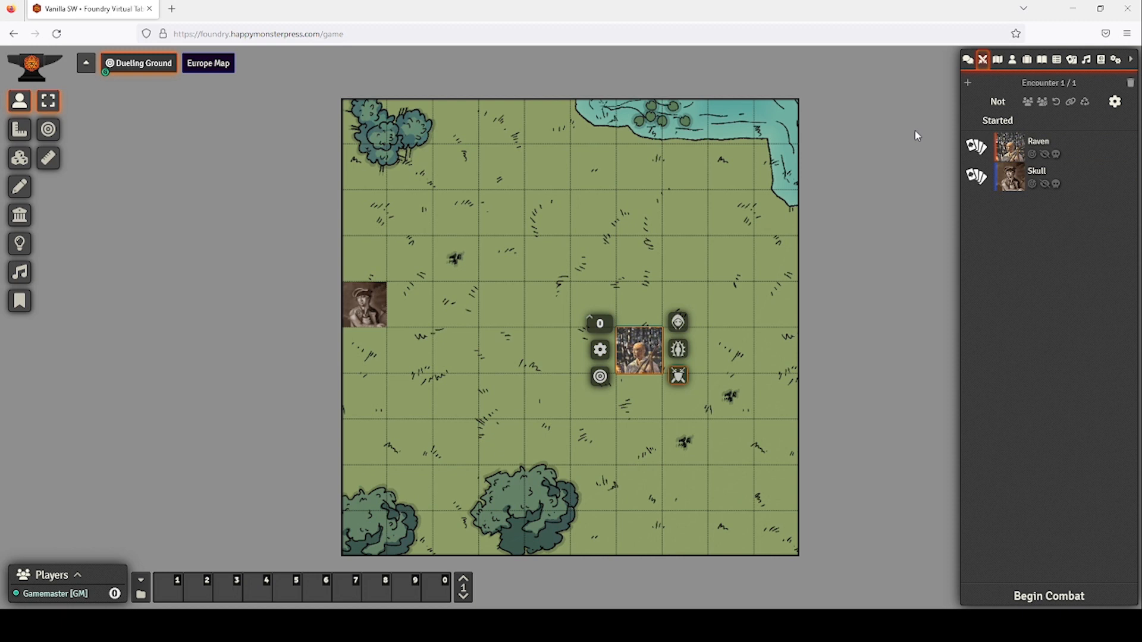
click(1048, 595)
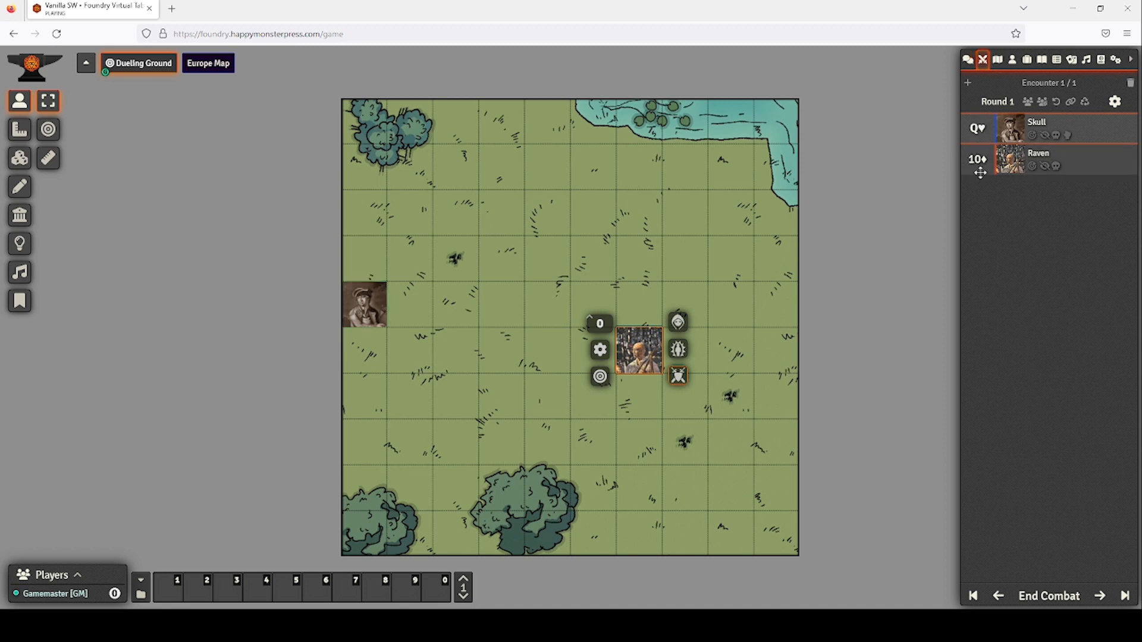
click(968, 60)
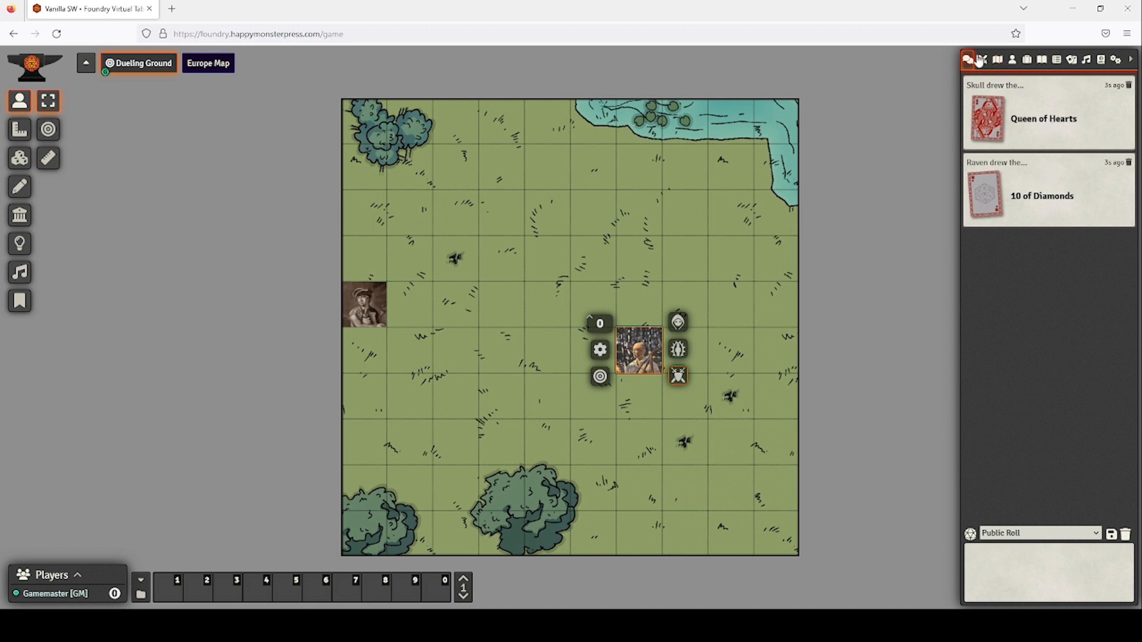
Review Skull's weapons and gear on his character sheet.
click(981, 60)
double_click(364, 299)
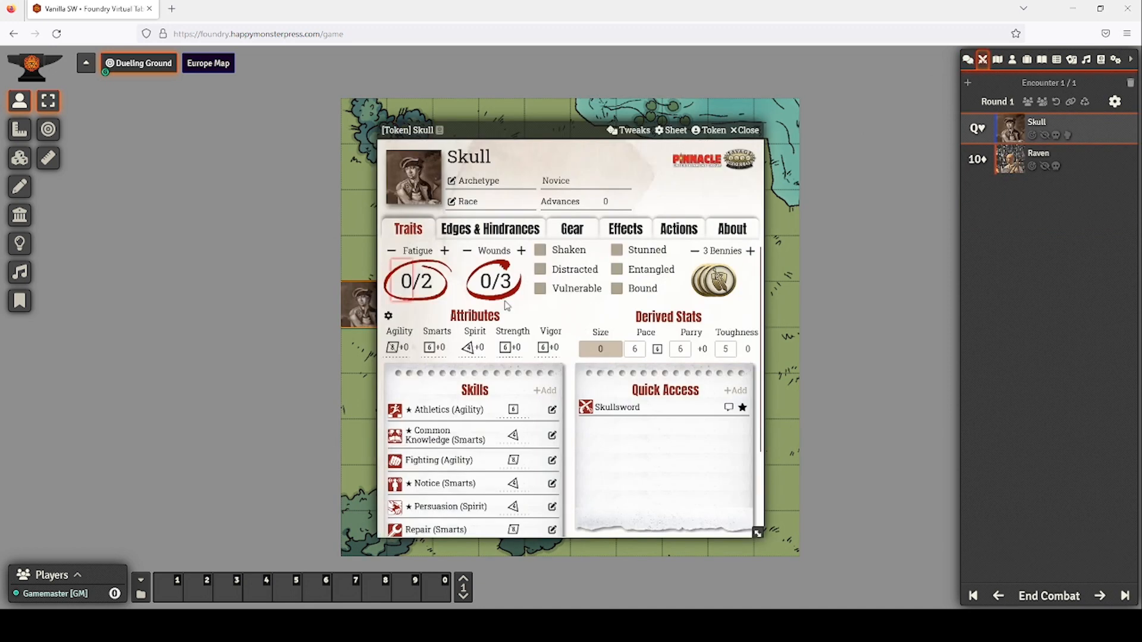
click(569, 230)
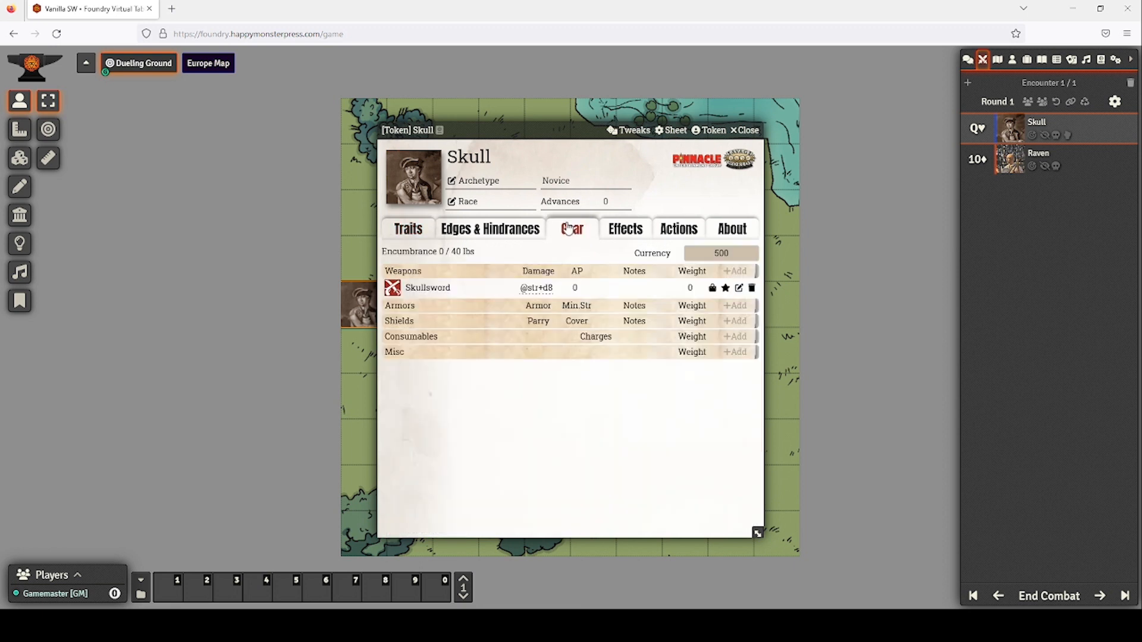
click(745, 130)
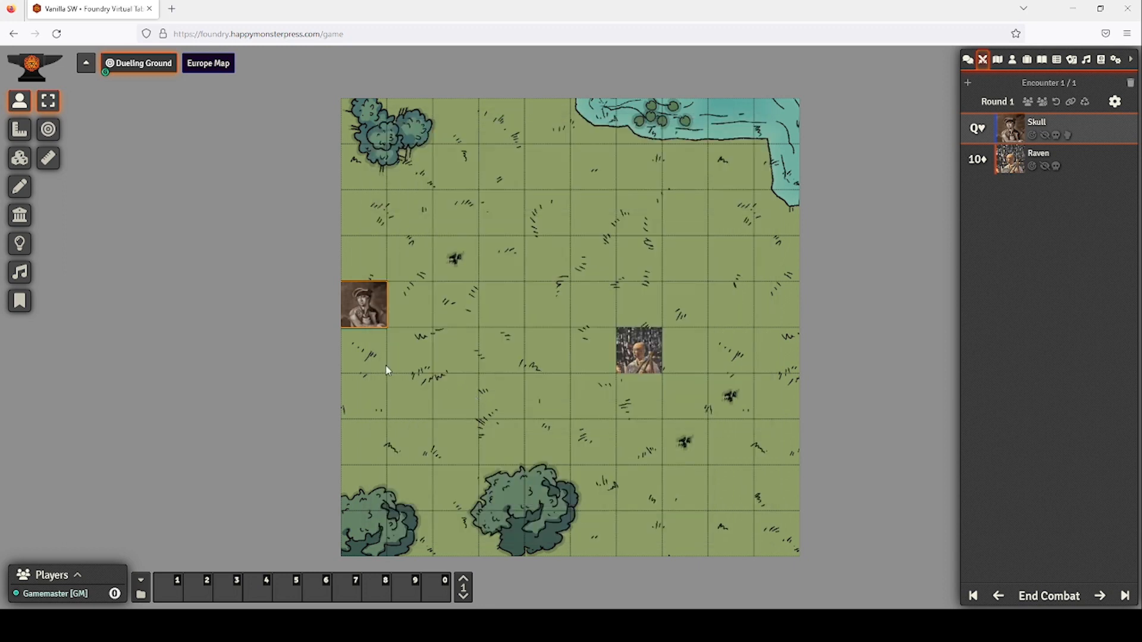
Measure the distance from Skull to Raven and preview a Large Blast Template.
click(48, 159)
drag(410, 304, 614, 357)
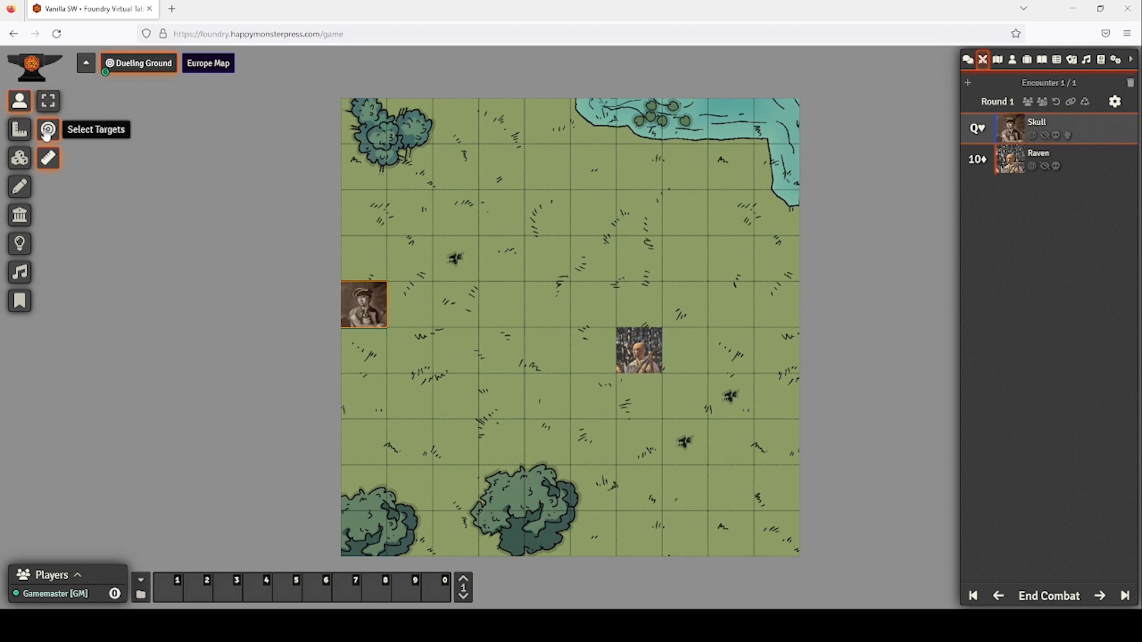
click(20, 129)
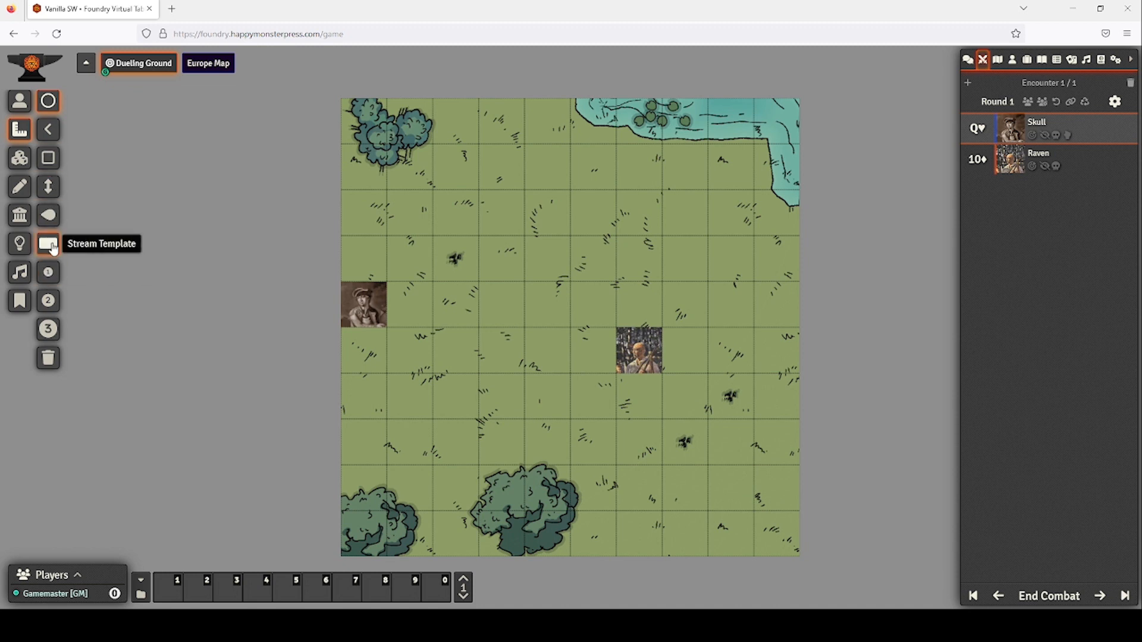
click(48, 329)
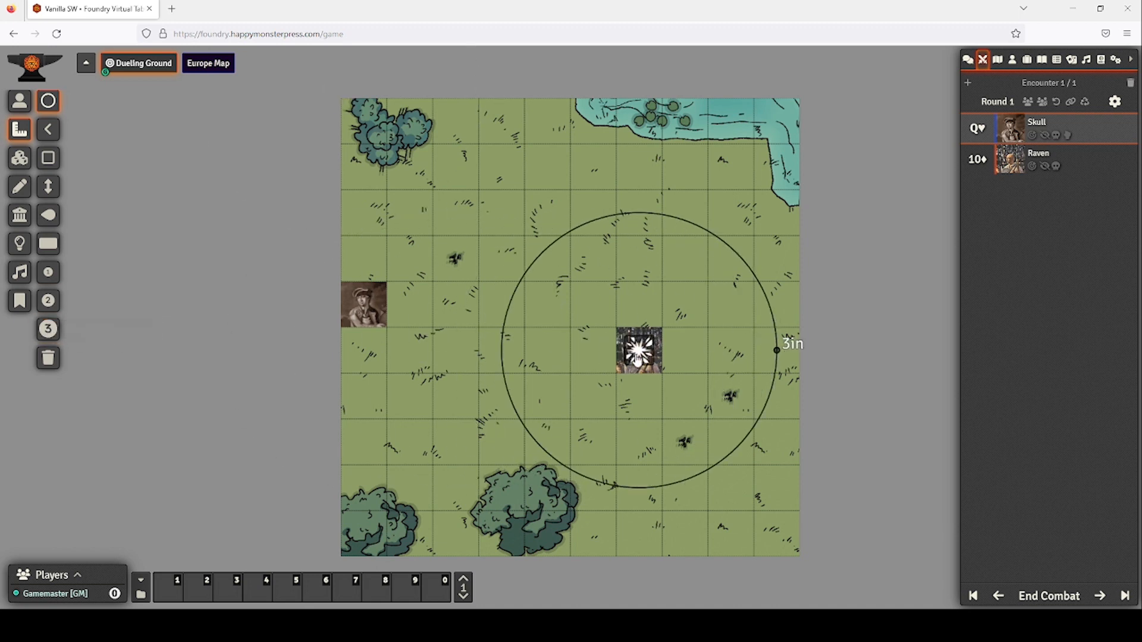
Move Skull's token right across the map to stand beside Raven.
click(20, 102)
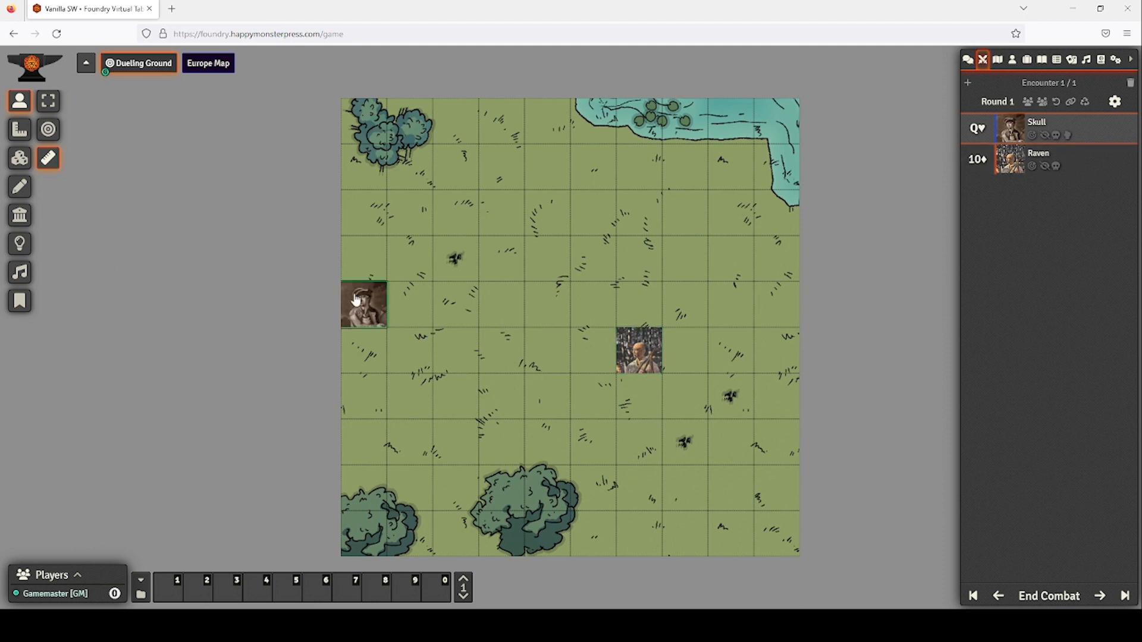
mouse_move(364, 304)
mouse_down()
mouse_move(546, 323)
mouse_move(535, 340)
mouse_move(395, 307)
mouse_move(366, 311)
mouse_up()
click(48, 105)
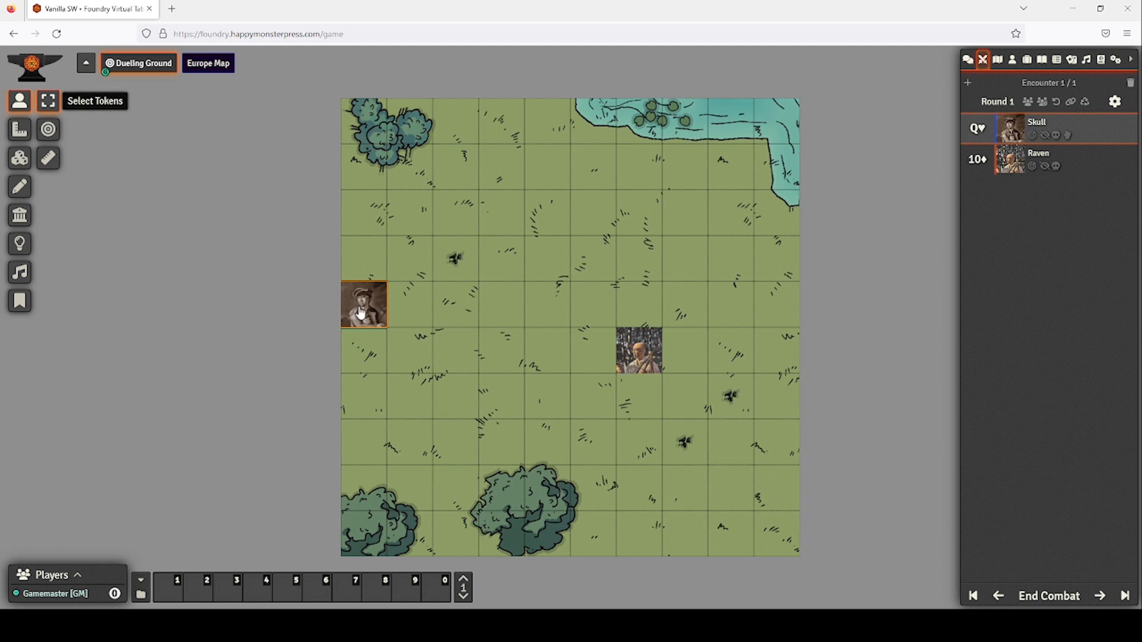
drag(372, 318, 591, 359)
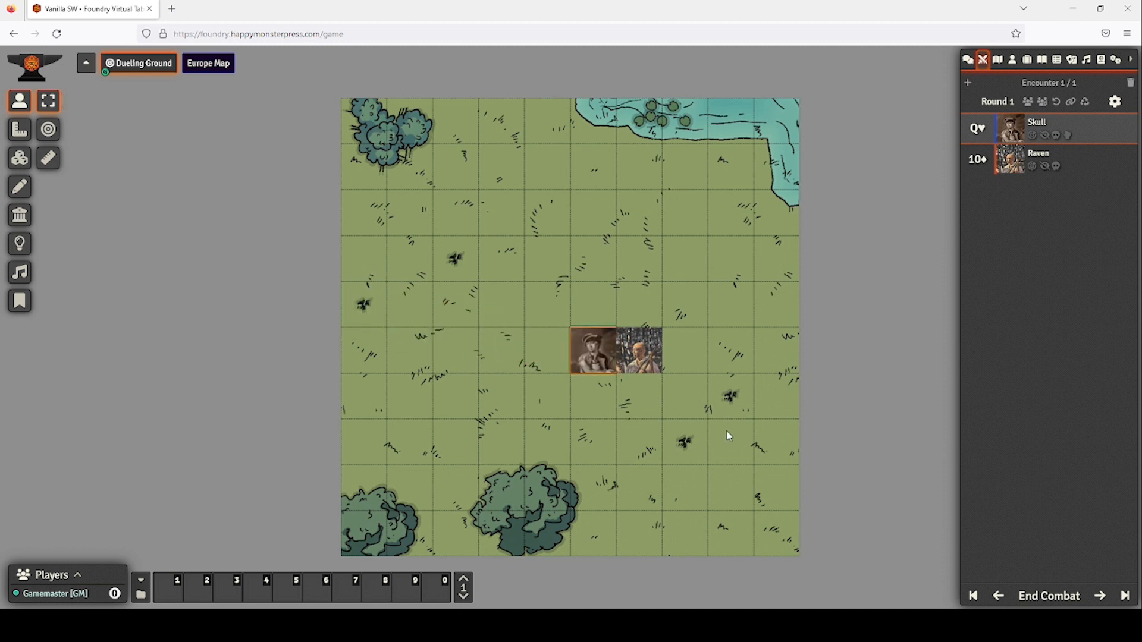
key(ctrl+z)
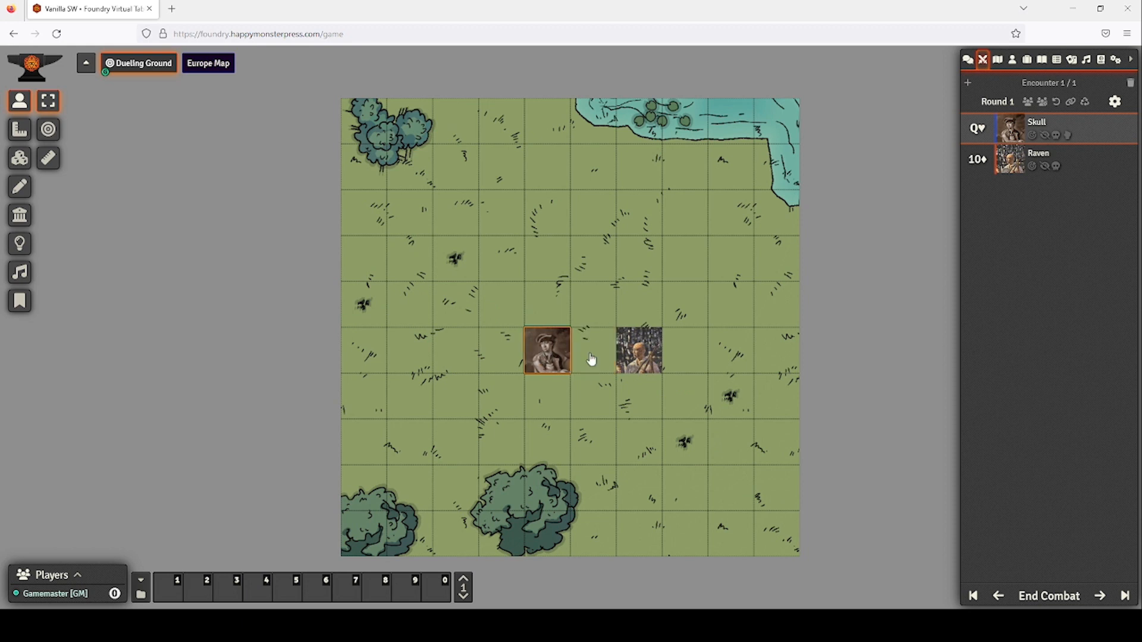
key(Right)
key(Right)
key(Right)
key(Right)
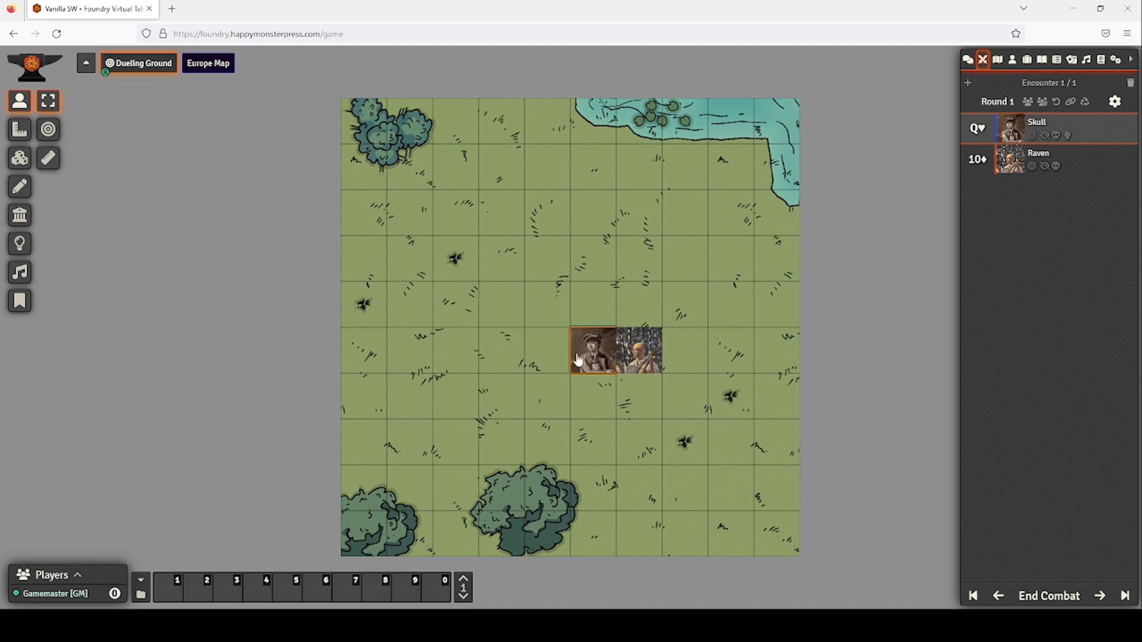
Roll Skull's Skullsword Fighting test with no modifier preset, scoring 11, then close his sheet.
double_click(578, 359)
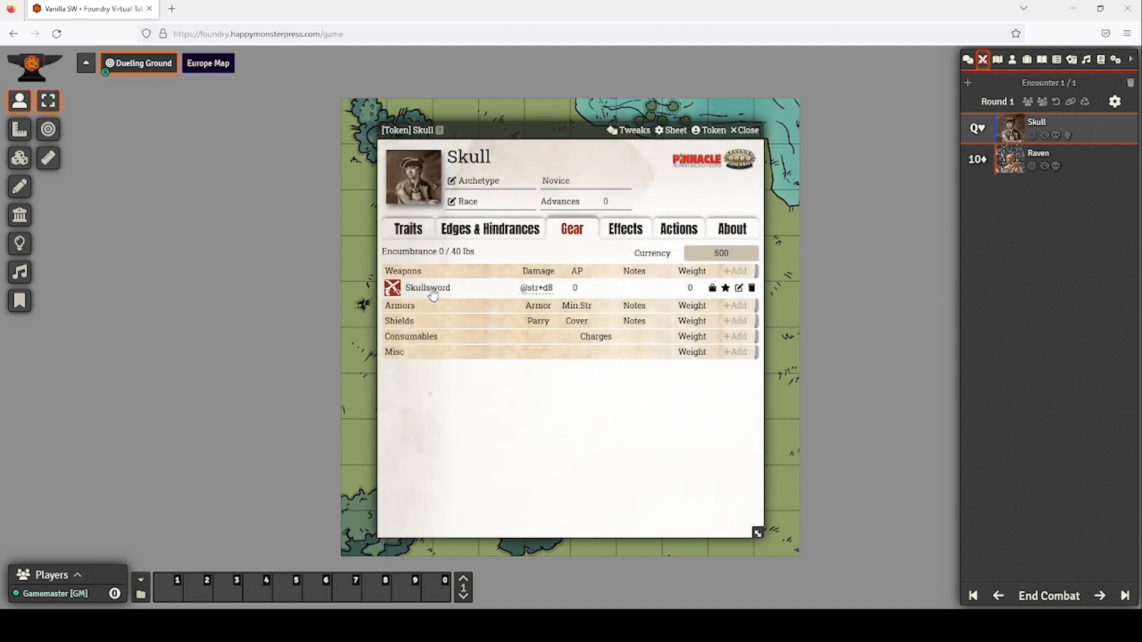
click(408, 229)
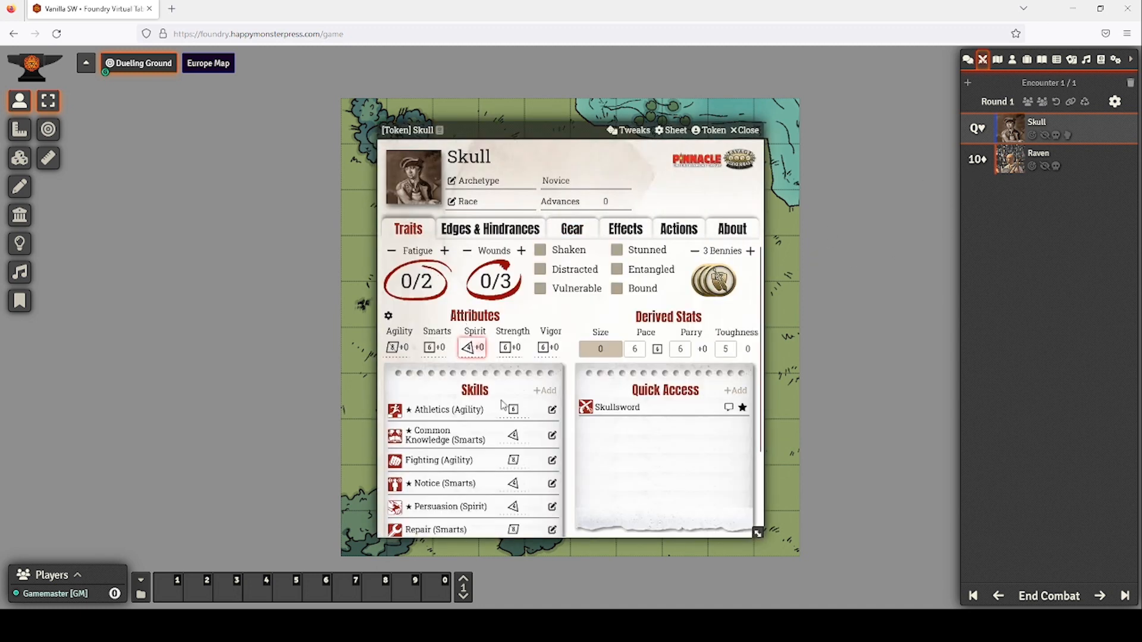
click(617, 408)
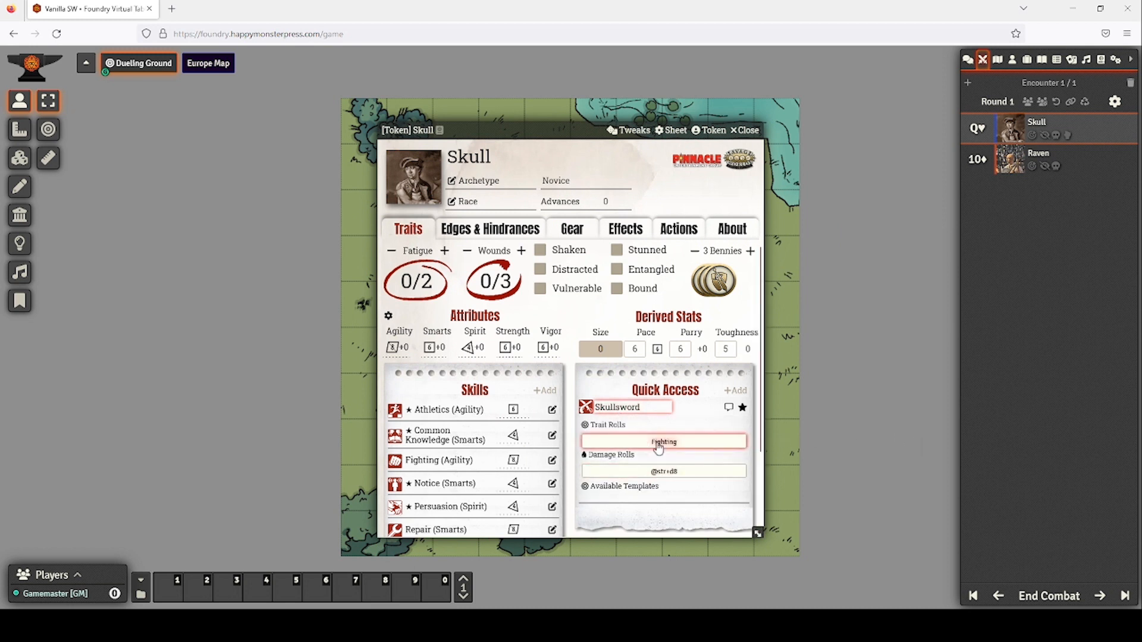
click(658, 443)
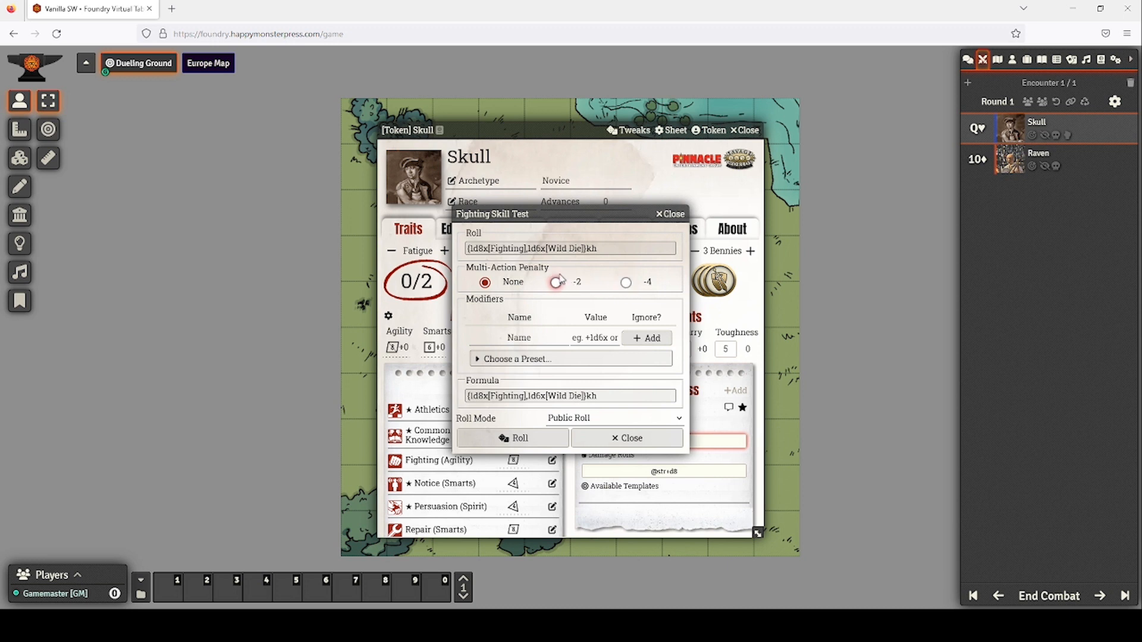
click(480, 362)
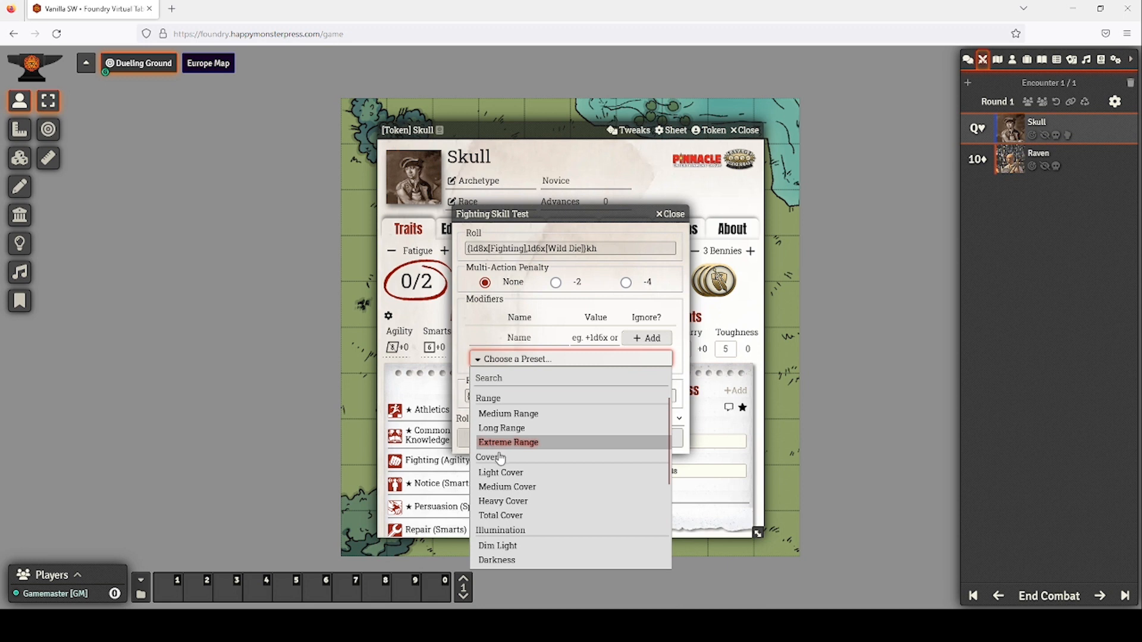
scroll(523, 494, down, 3)
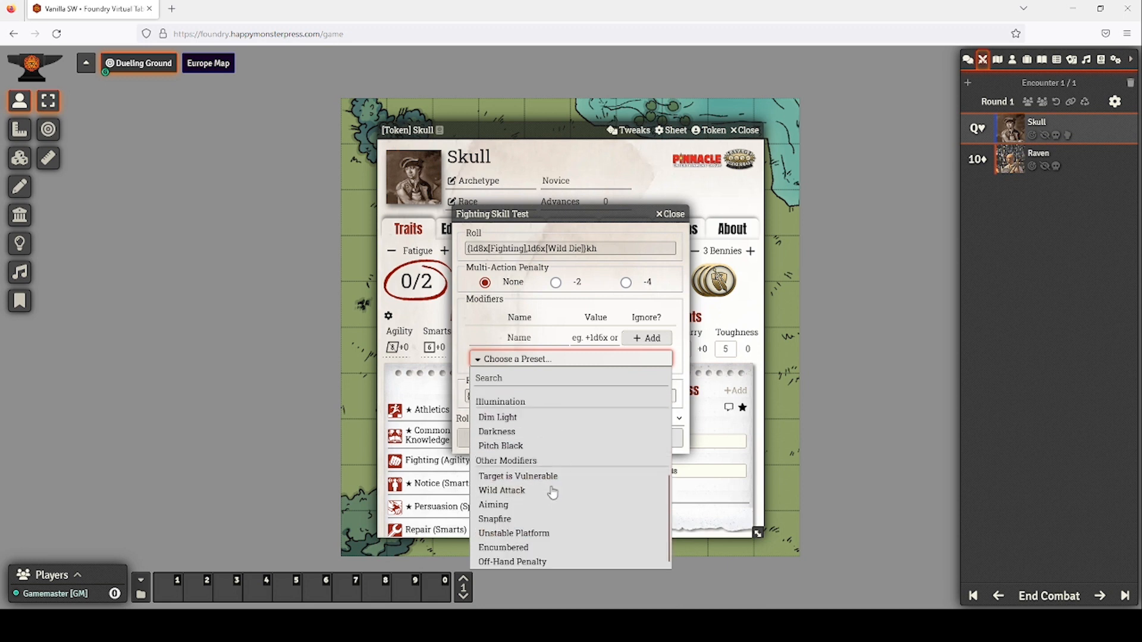
click(488, 360)
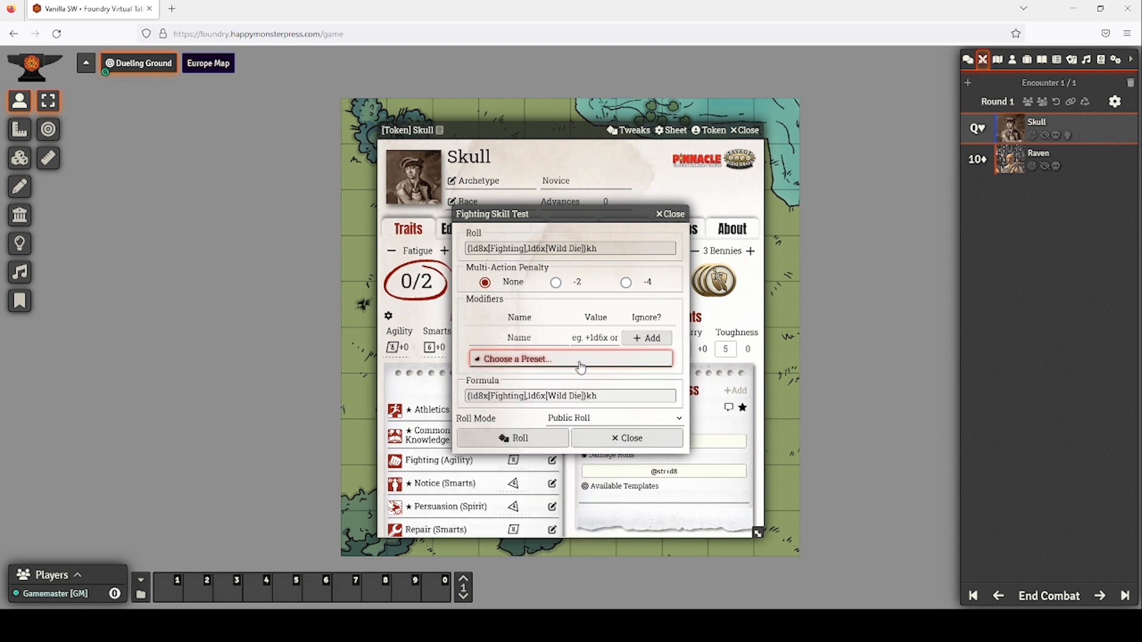
click(518, 439)
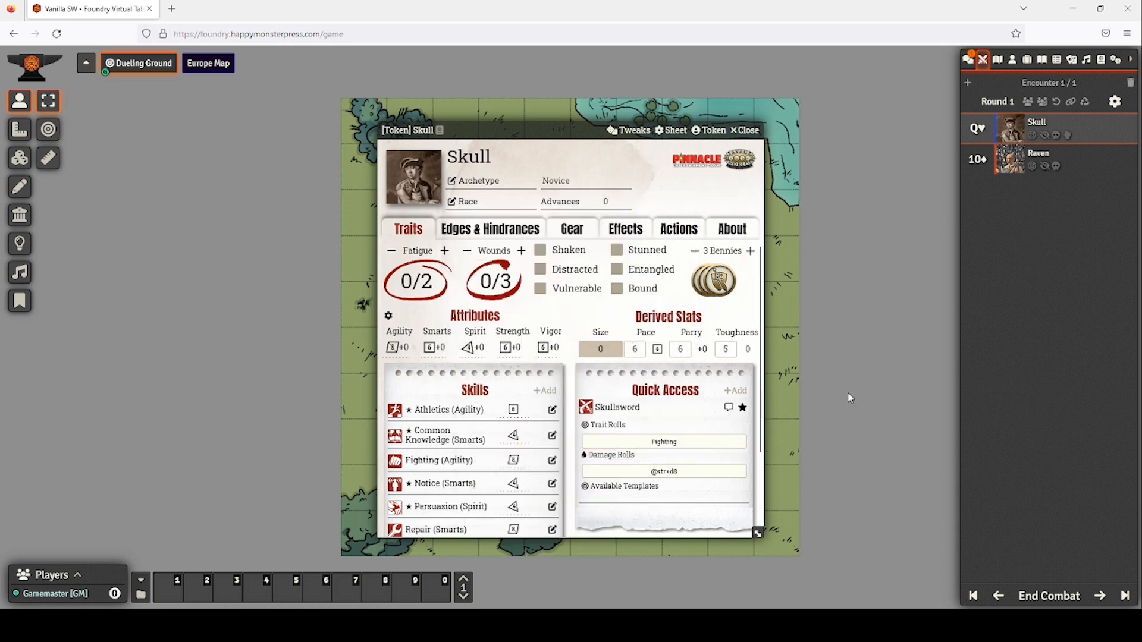
click(747, 130)
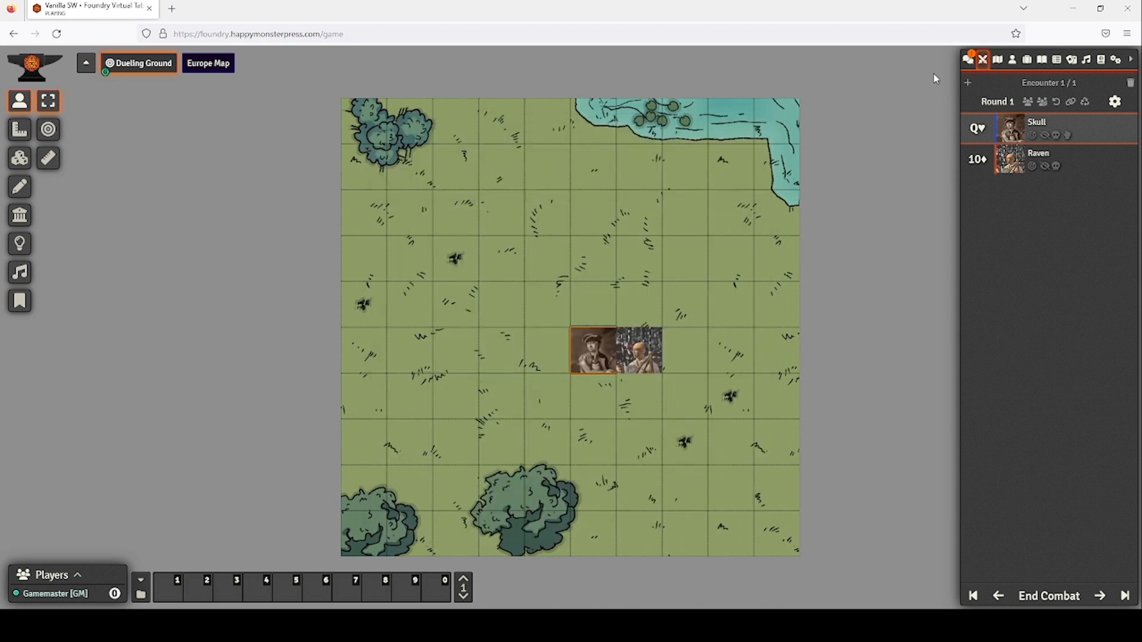
Show the chat log and review Raven's attributes, skills and quick access items.
click(968, 60)
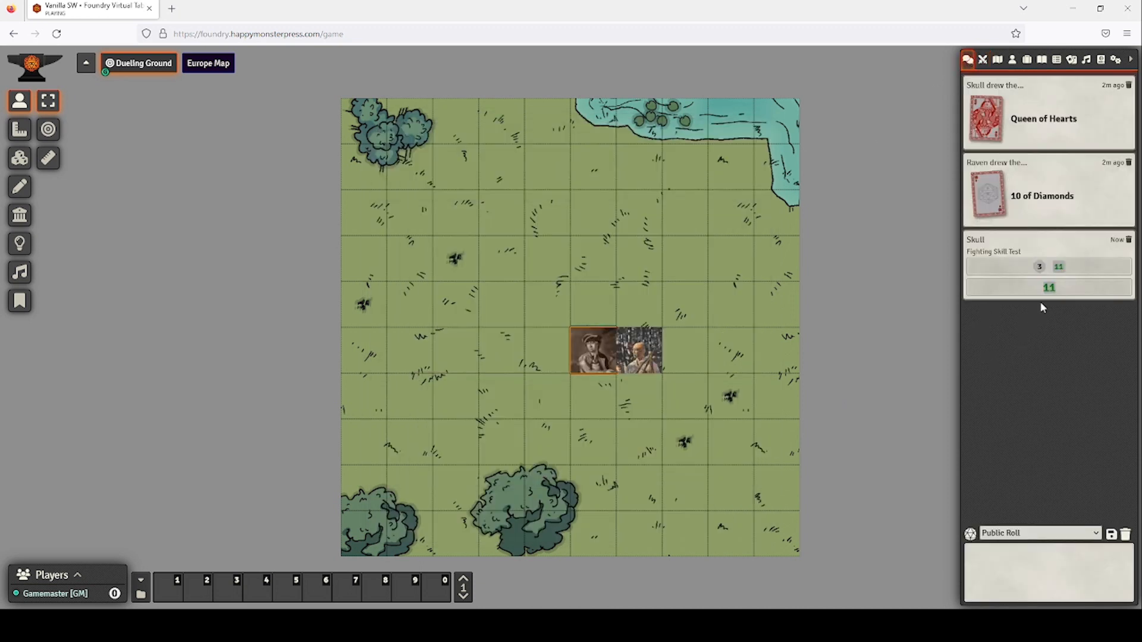
click(638, 355)
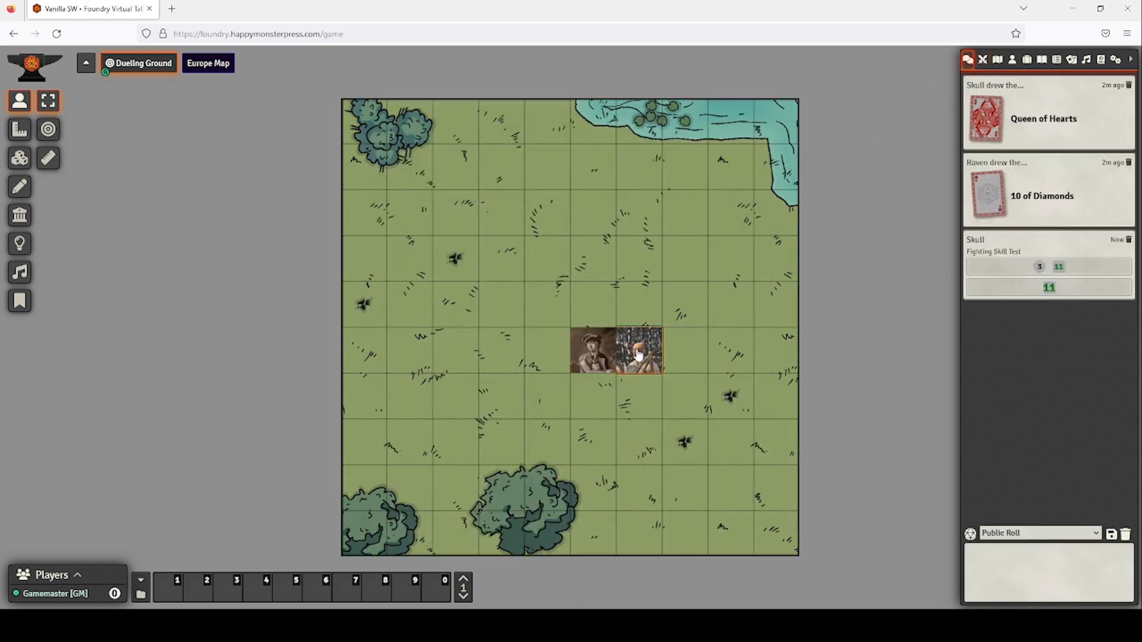
double_click(638, 355)
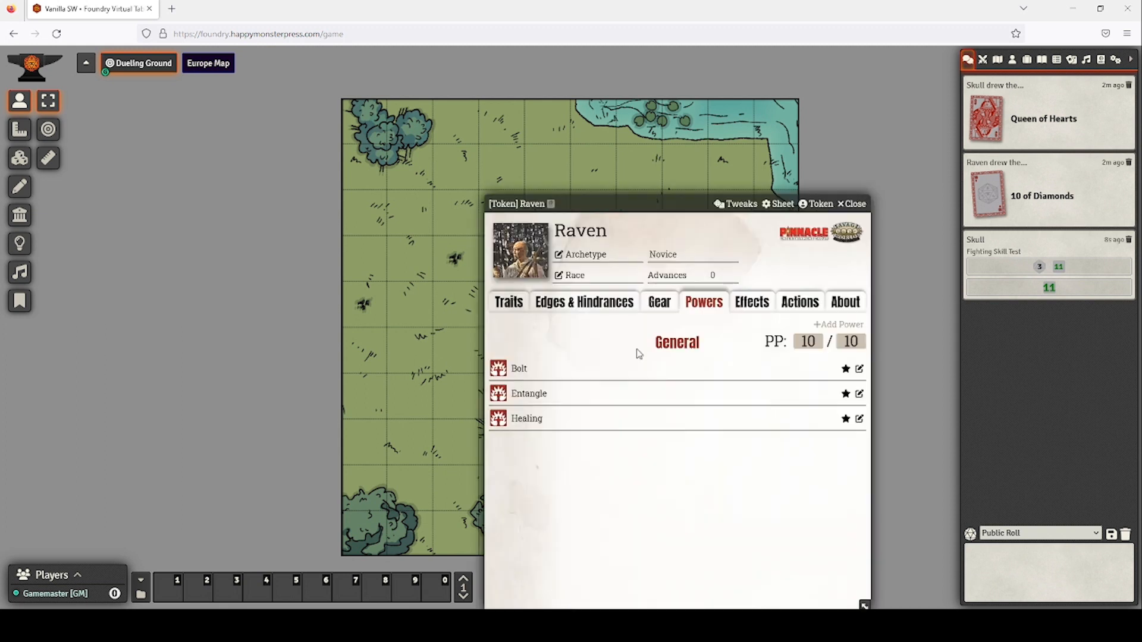
click(509, 305)
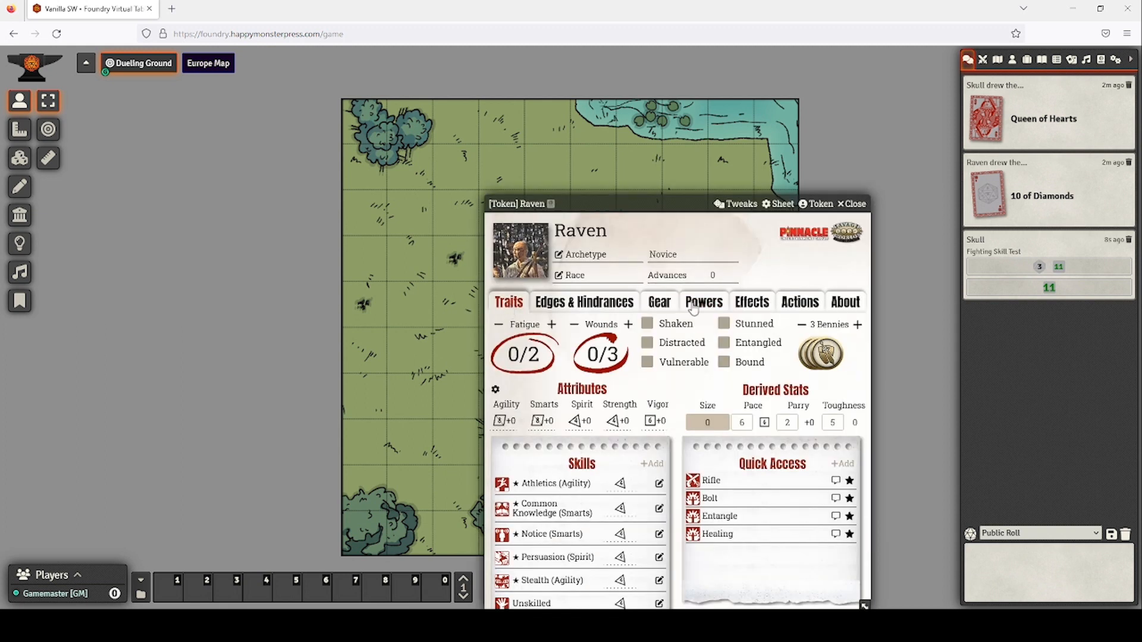
click(850, 204)
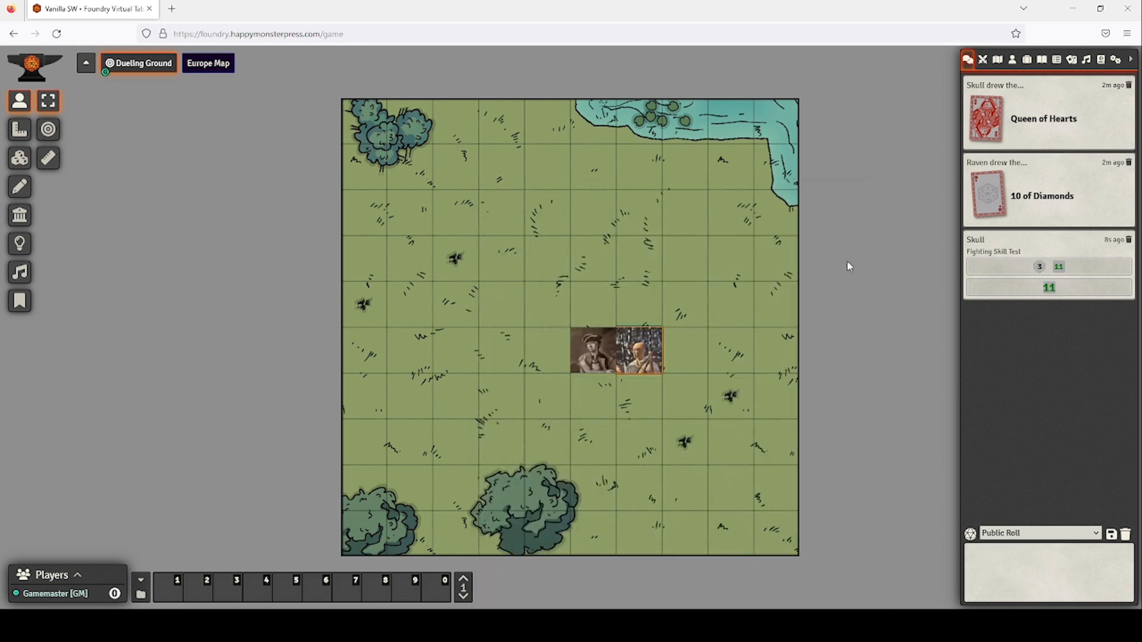
Roll Skull's Skullsword damage with a raise for a total of 9.
double_click(589, 351)
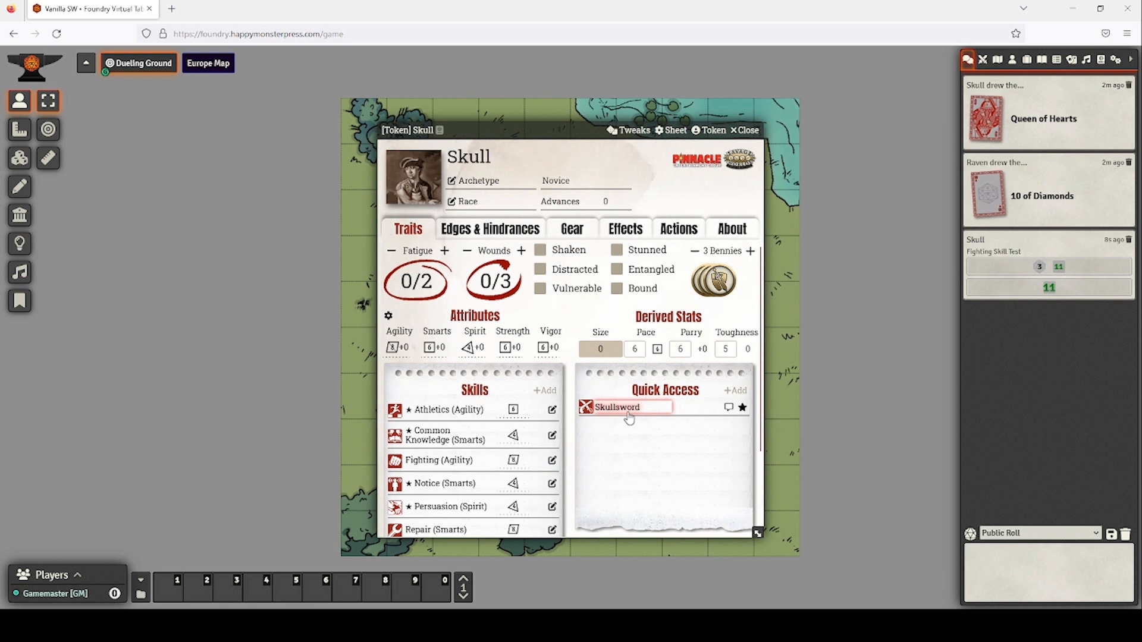
click(627, 414)
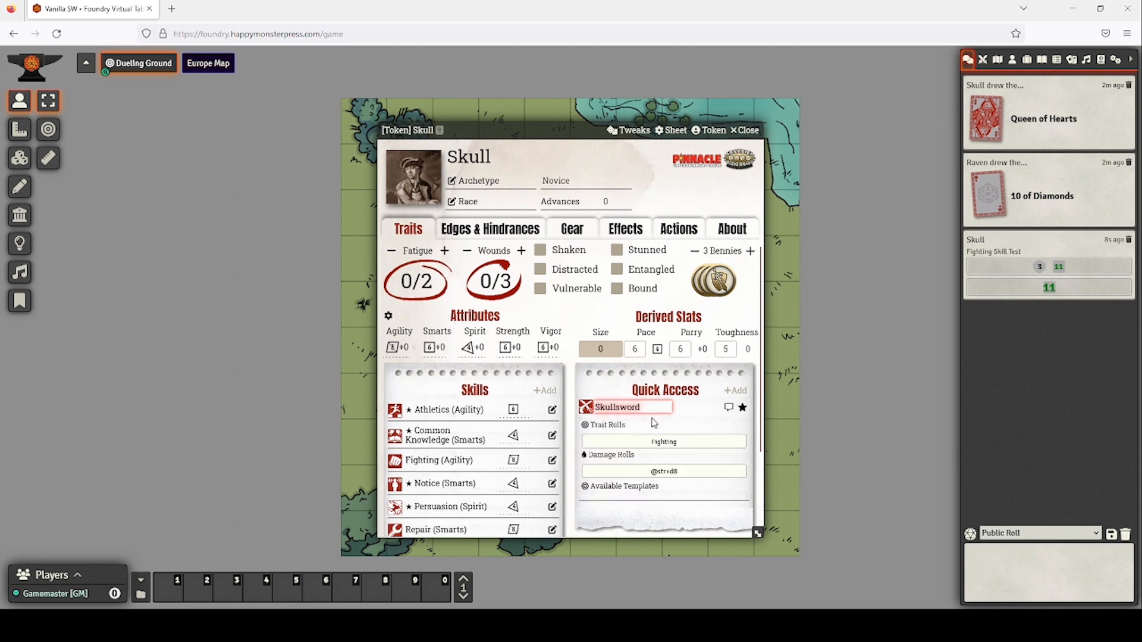
click(656, 472)
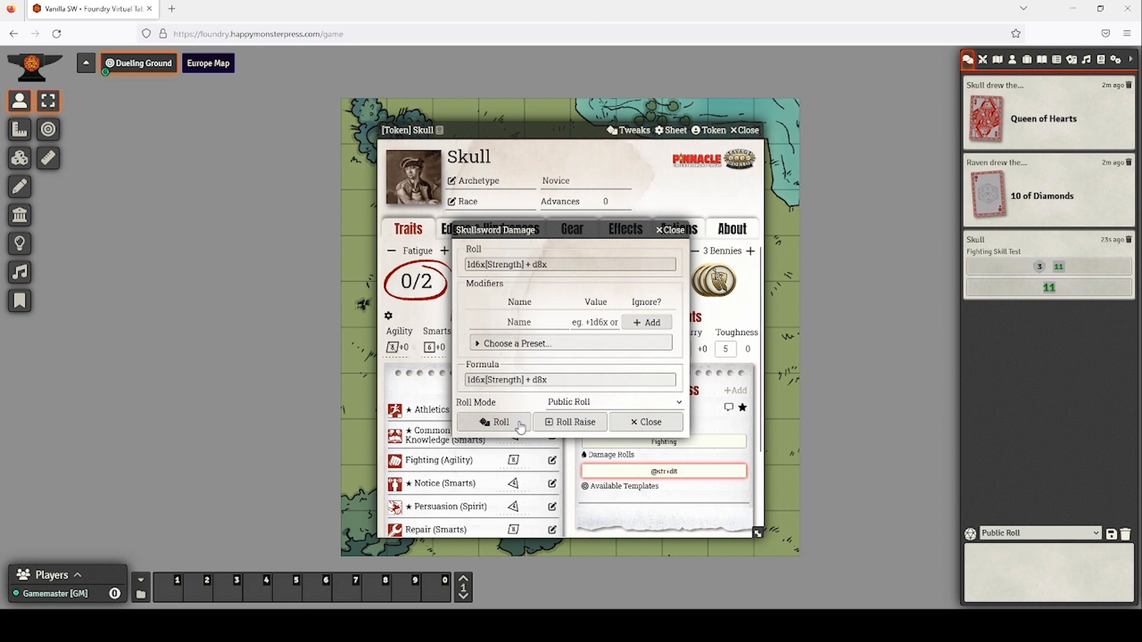
click(563, 423)
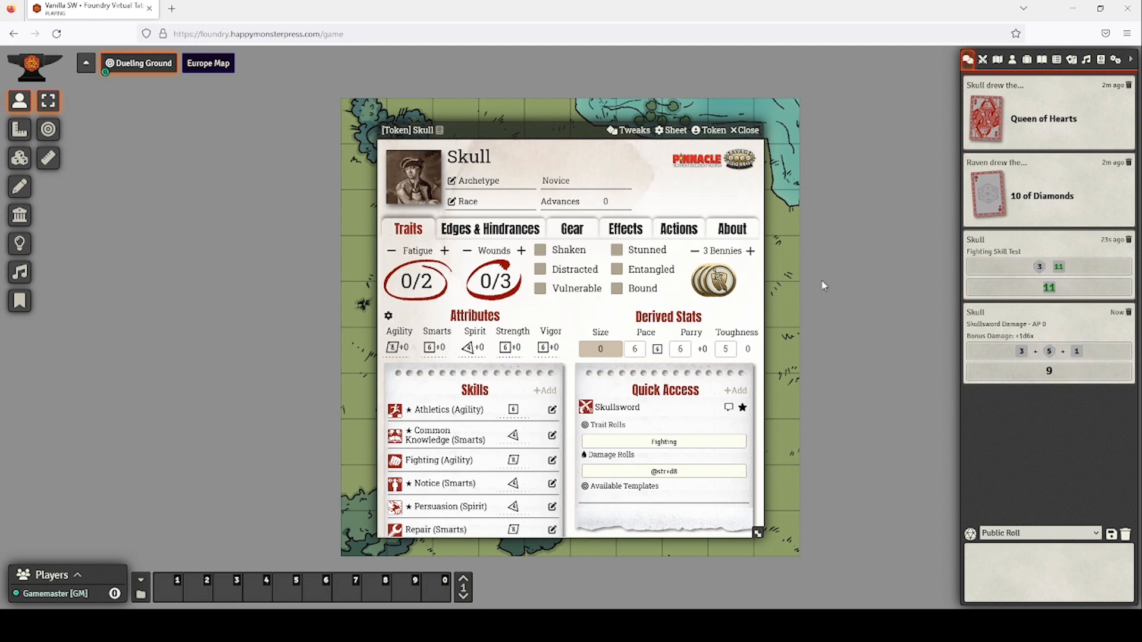
click(745, 130)
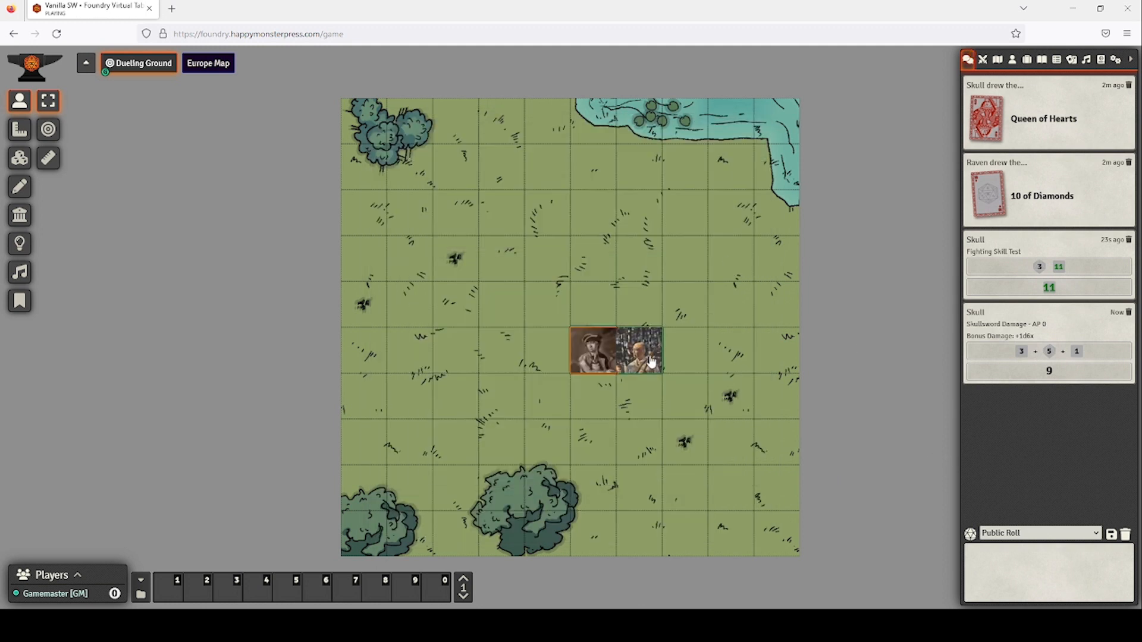
Spend one of Raven's Bennies, leaving 2, and roll his Vigor test for 5.
double_click(650, 360)
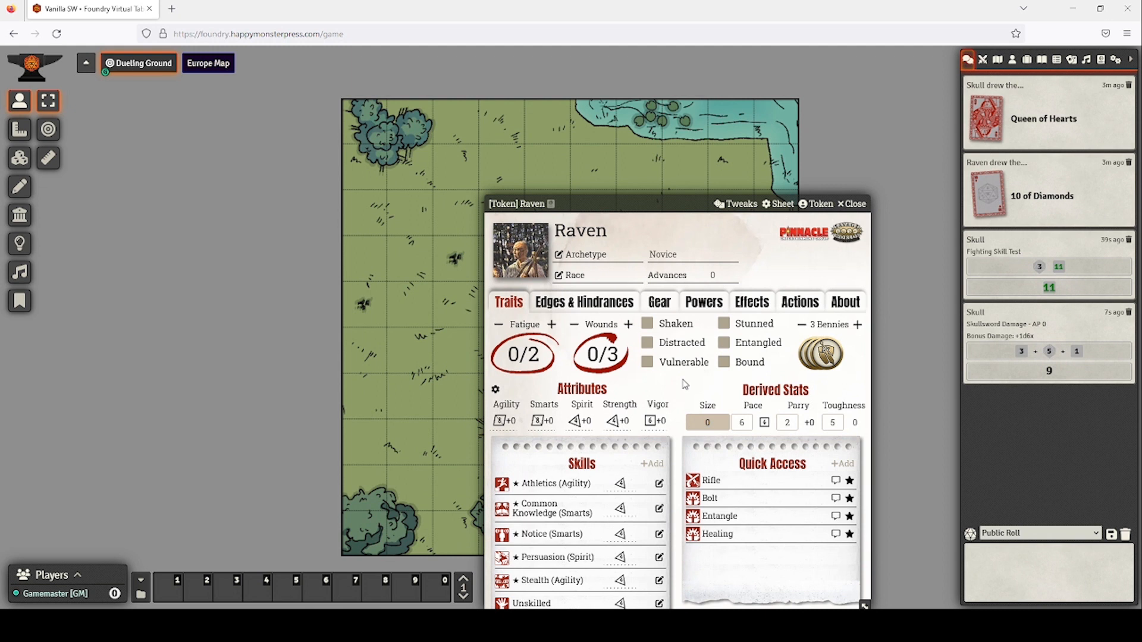
click(803, 325)
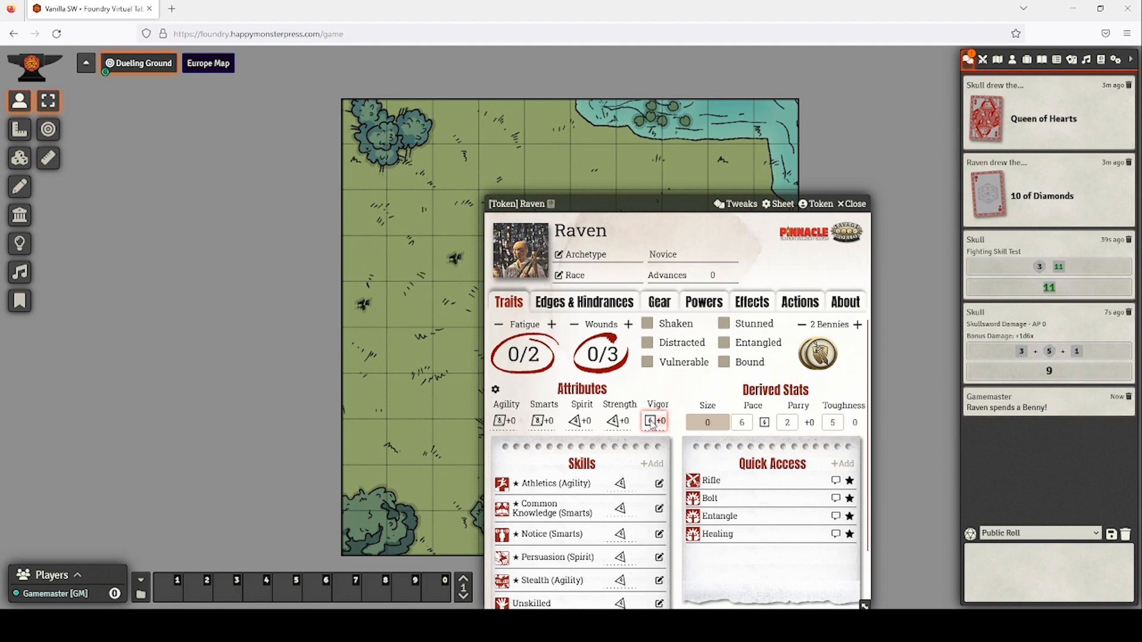
click(652, 423)
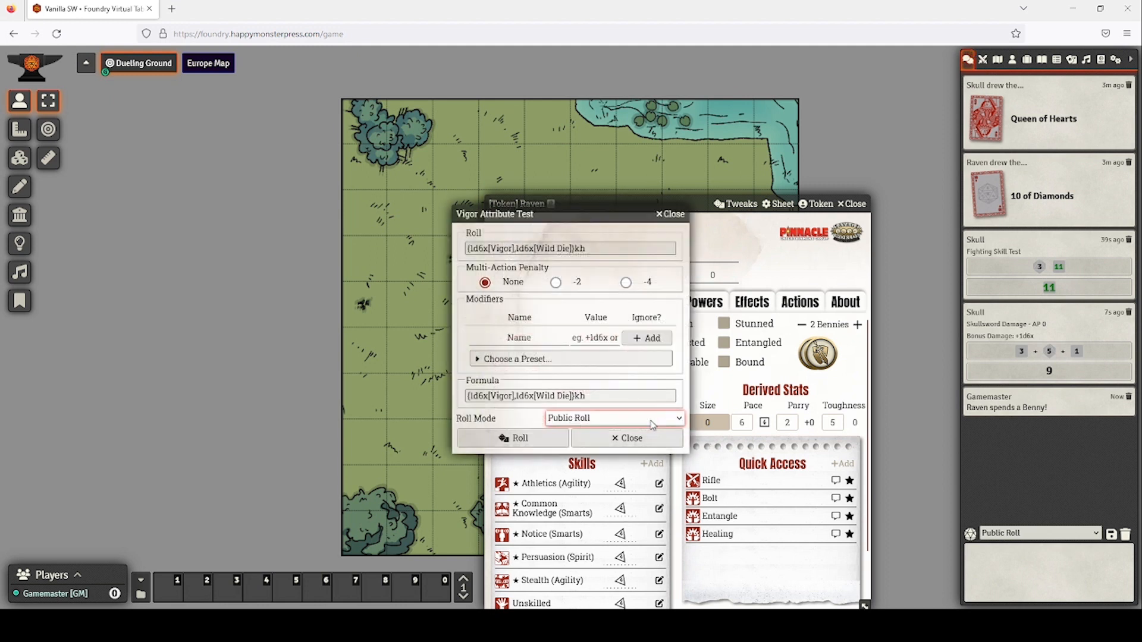
click(520, 438)
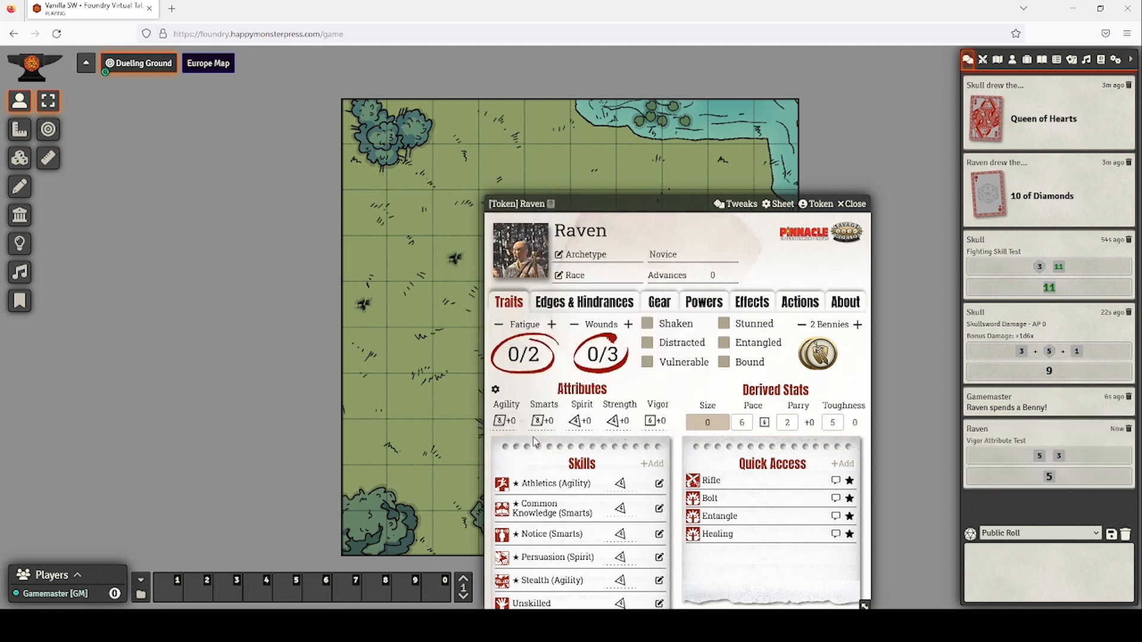
click(855, 207)
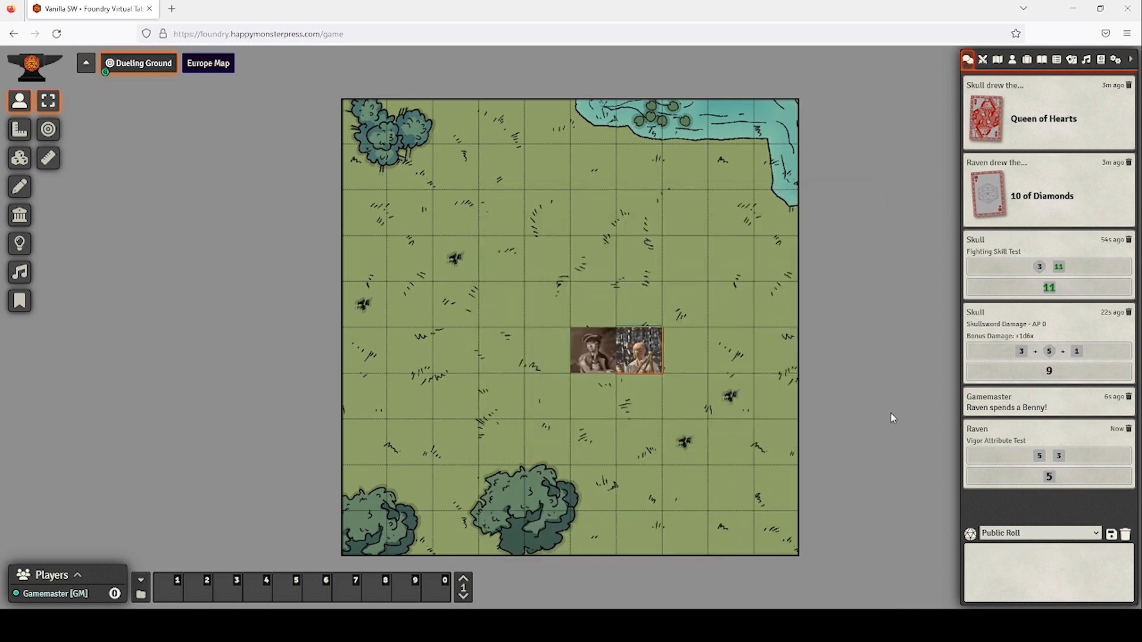
Review Raven's powers, Entangle and Weird Science, then roll Weird Science for a 4.
double_click(646, 365)
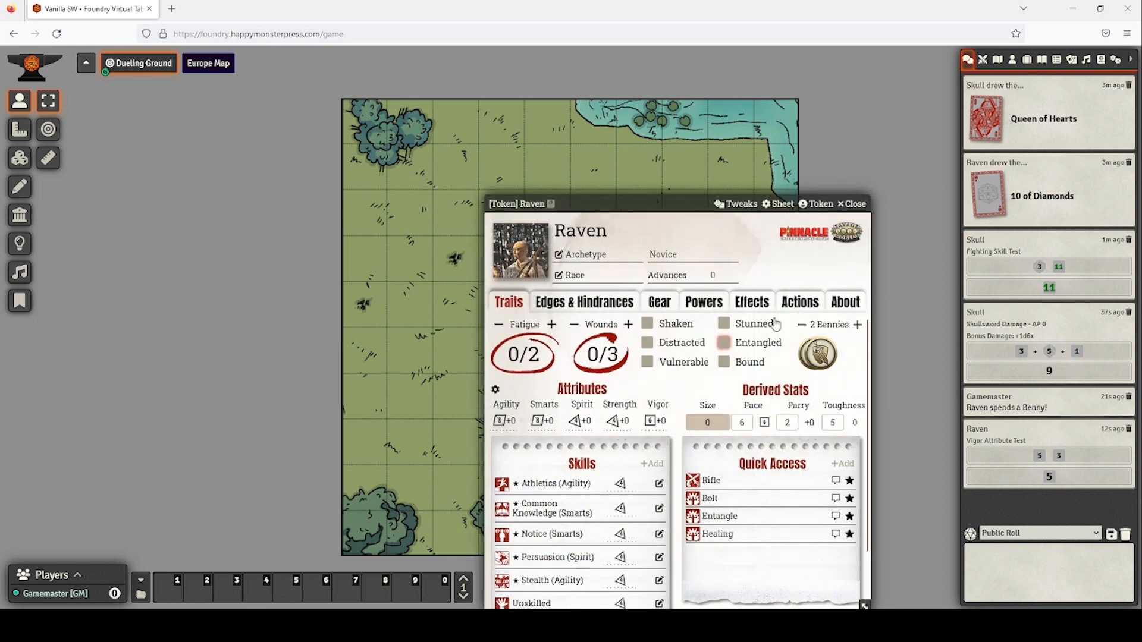
click(721, 304)
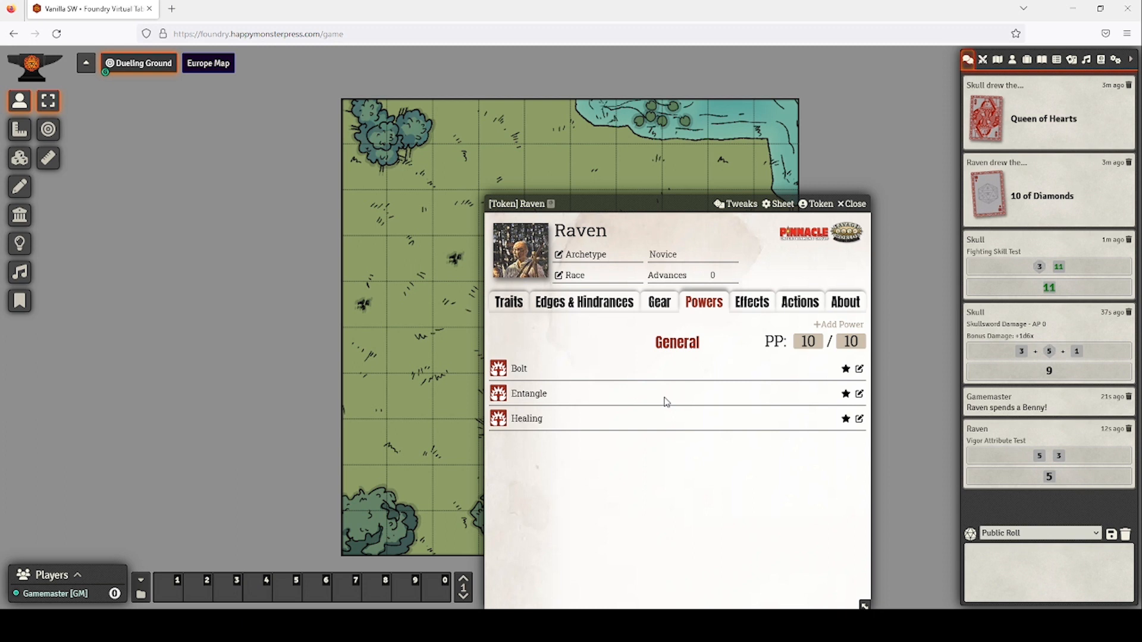
click(518, 308)
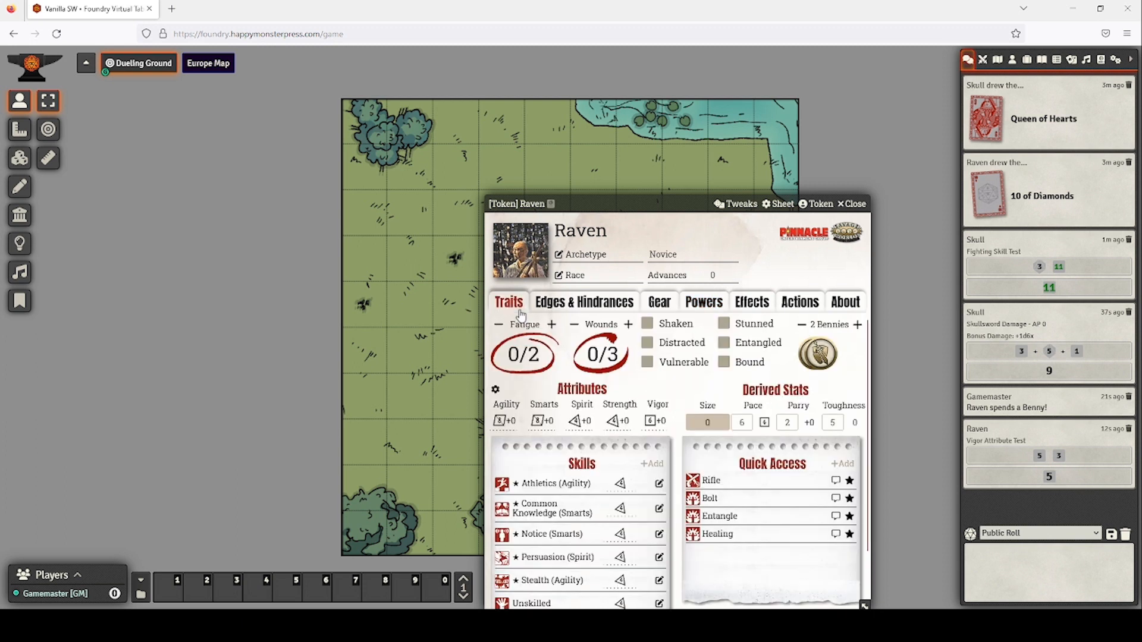
click(726, 517)
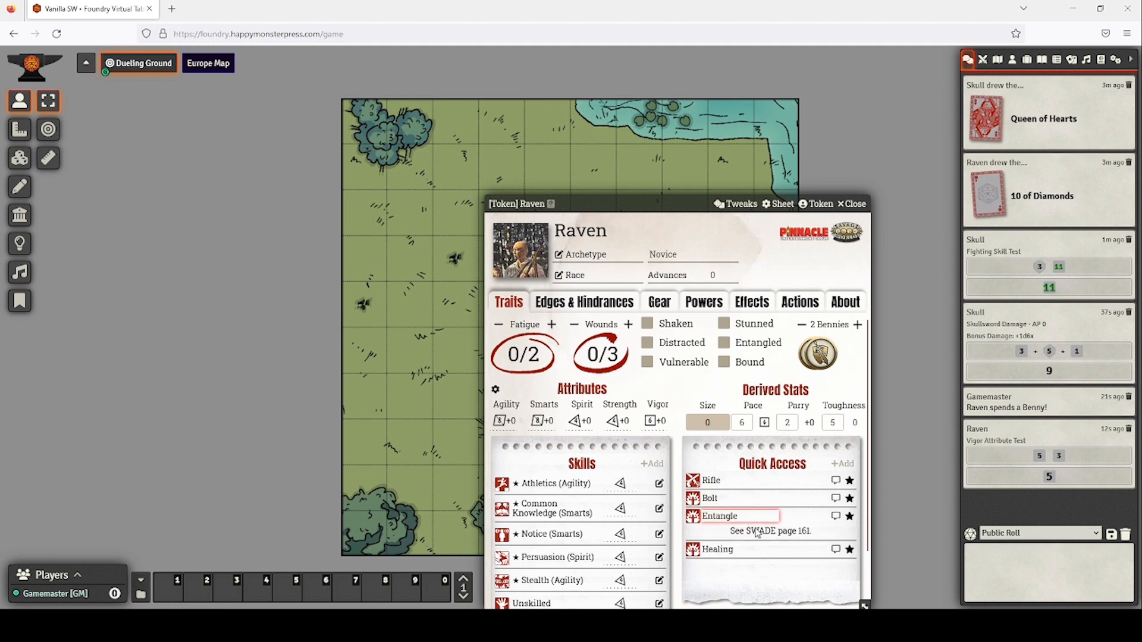
scroll(550, 509, down, 1)
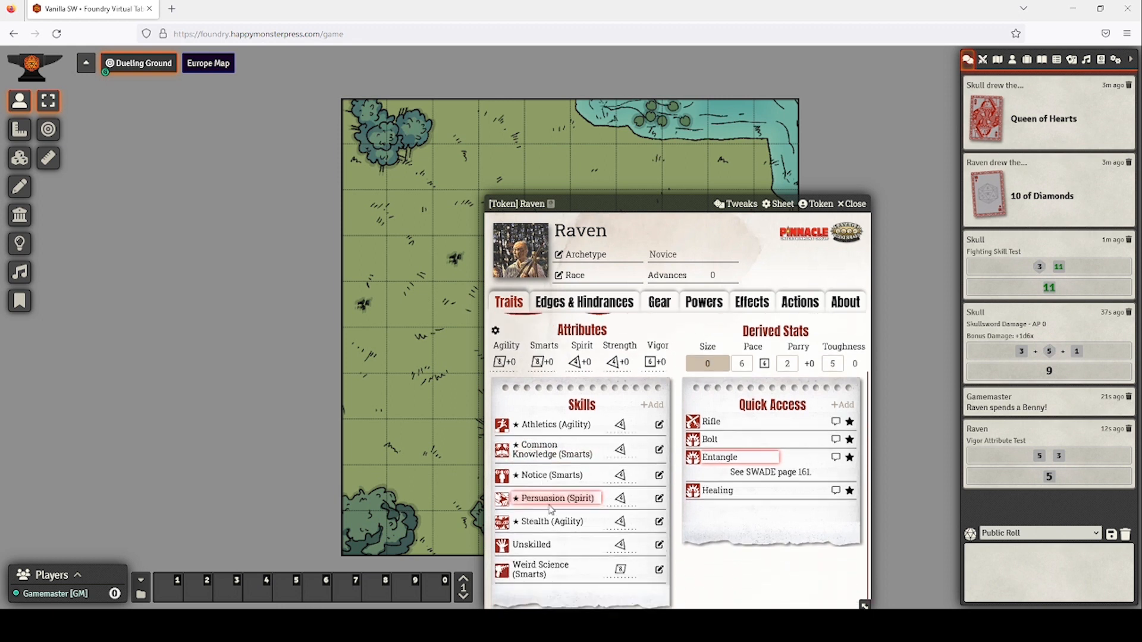
click(550, 574)
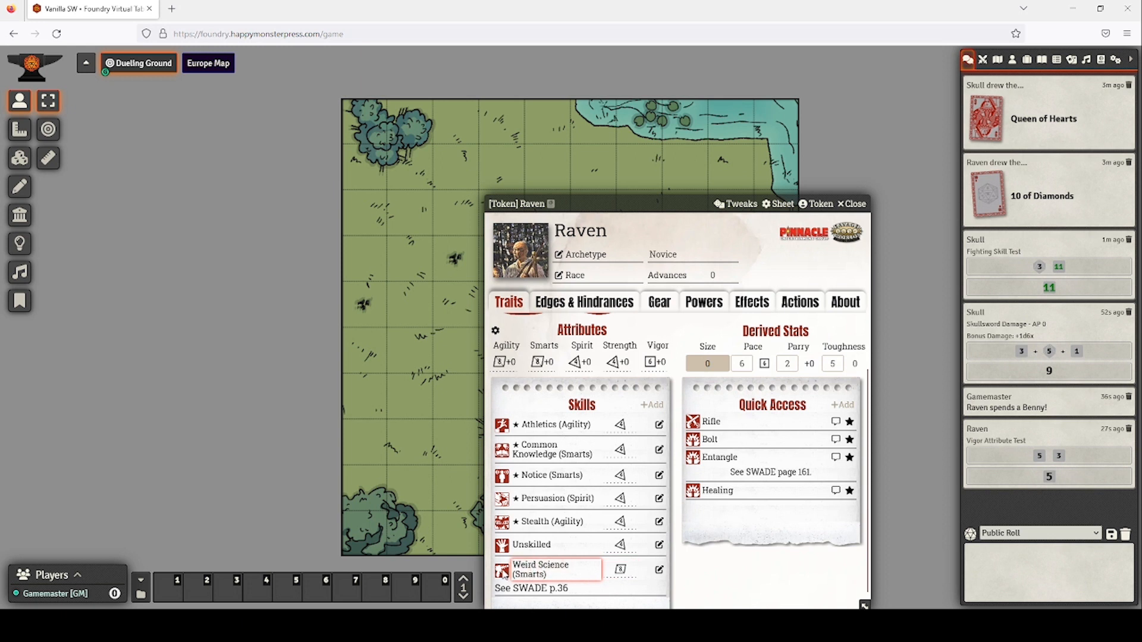
click(621, 571)
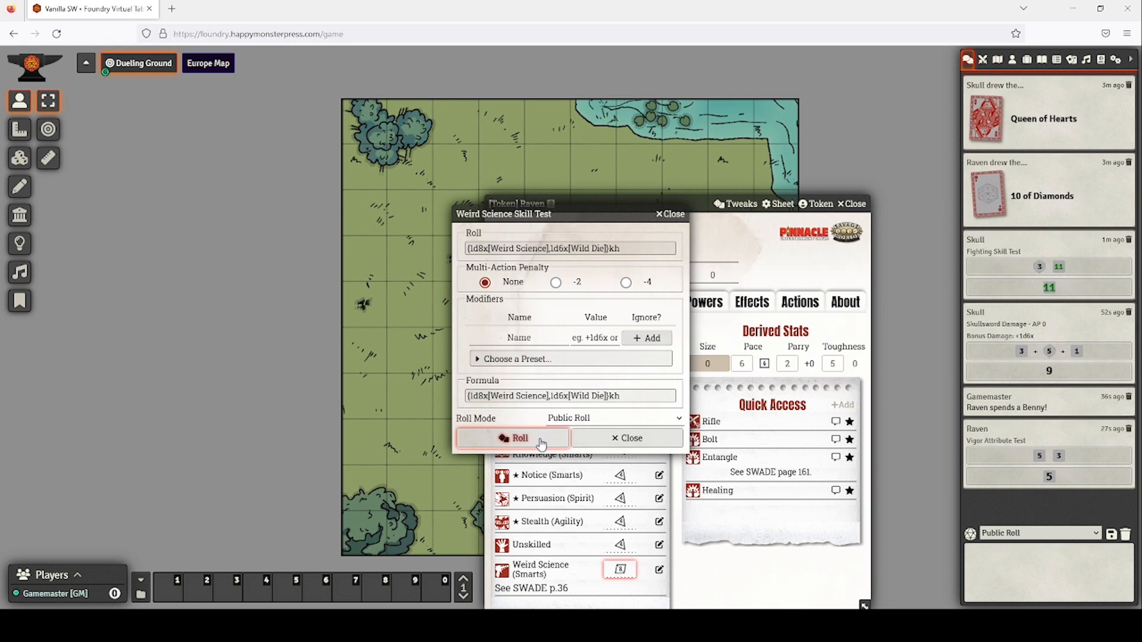
click(541, 440)
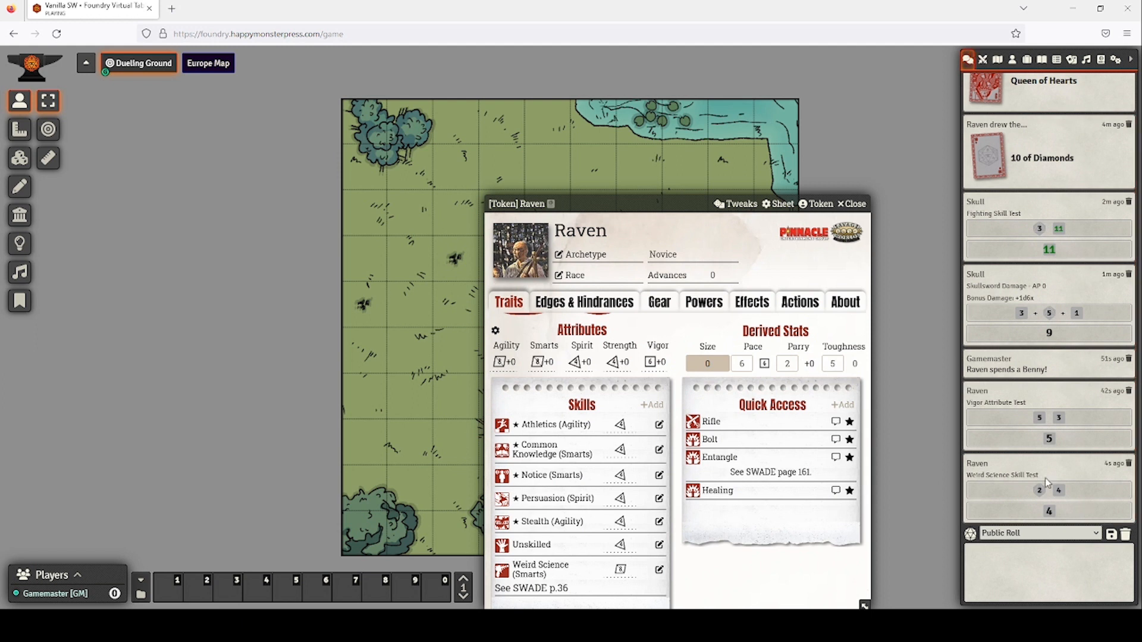
click(852, 204)
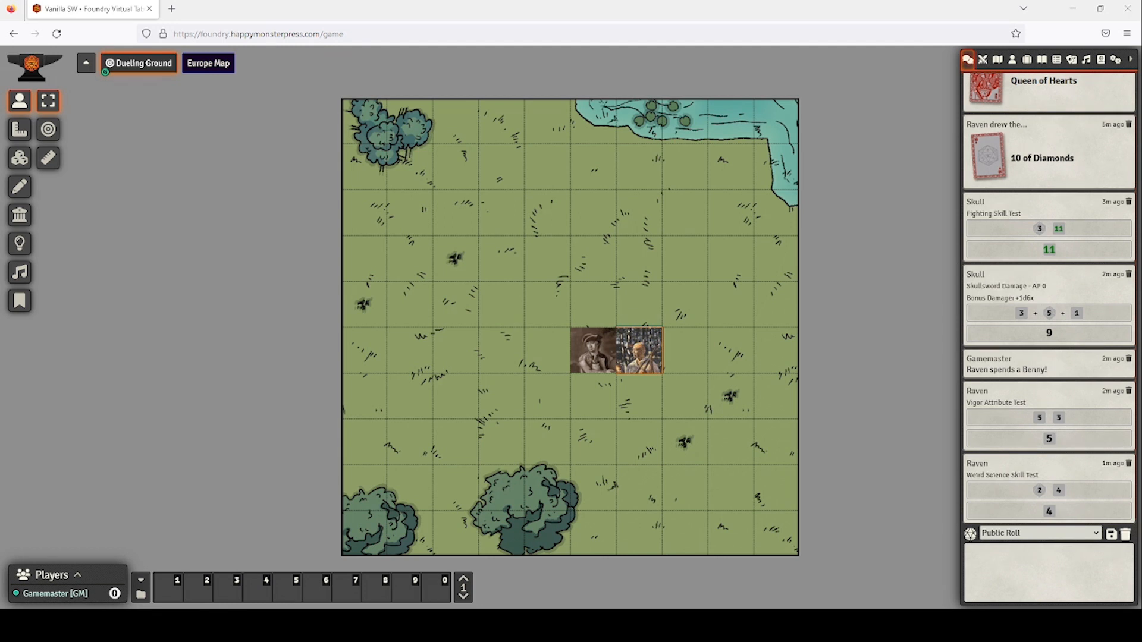
Mark Skull as Entangled on his character sheet.
double_click(605, 355)
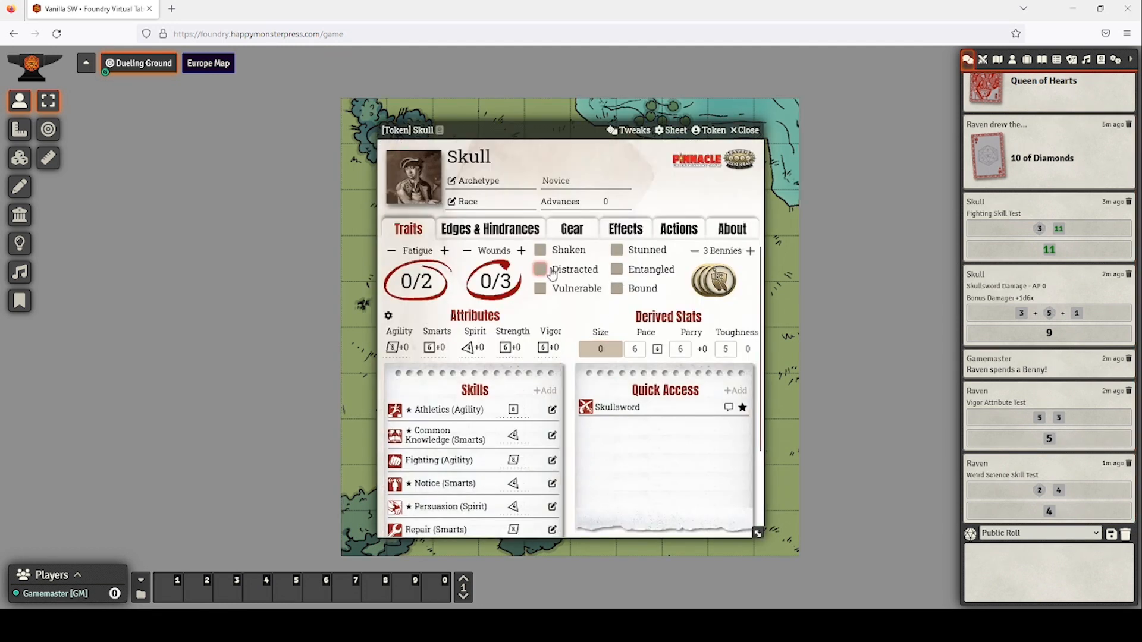
click(617, 270)
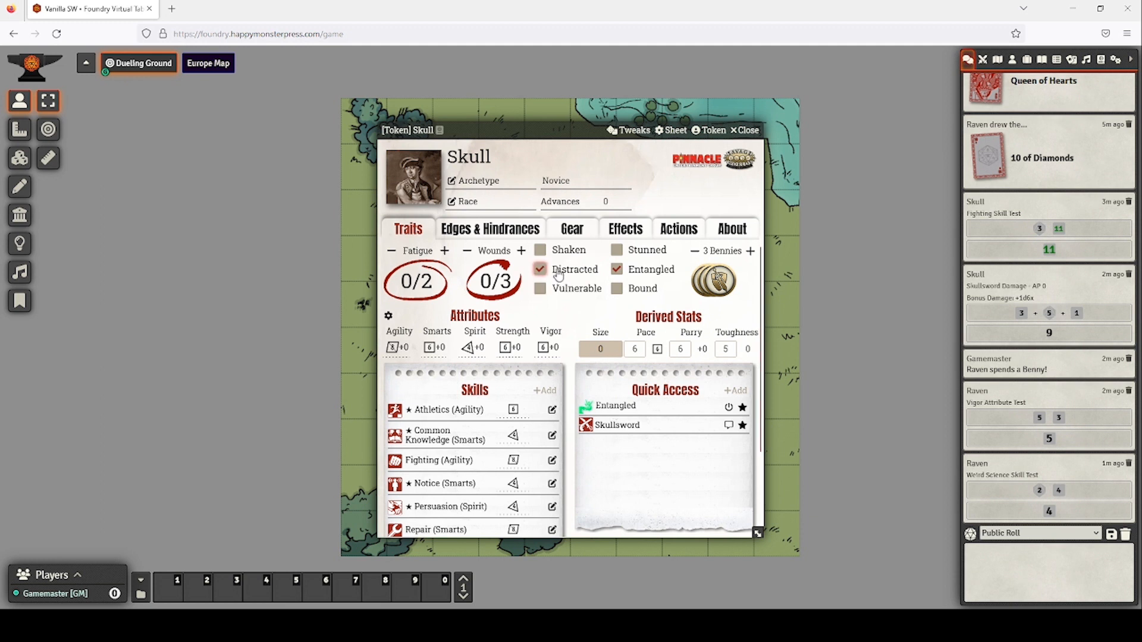
click(746, 132)
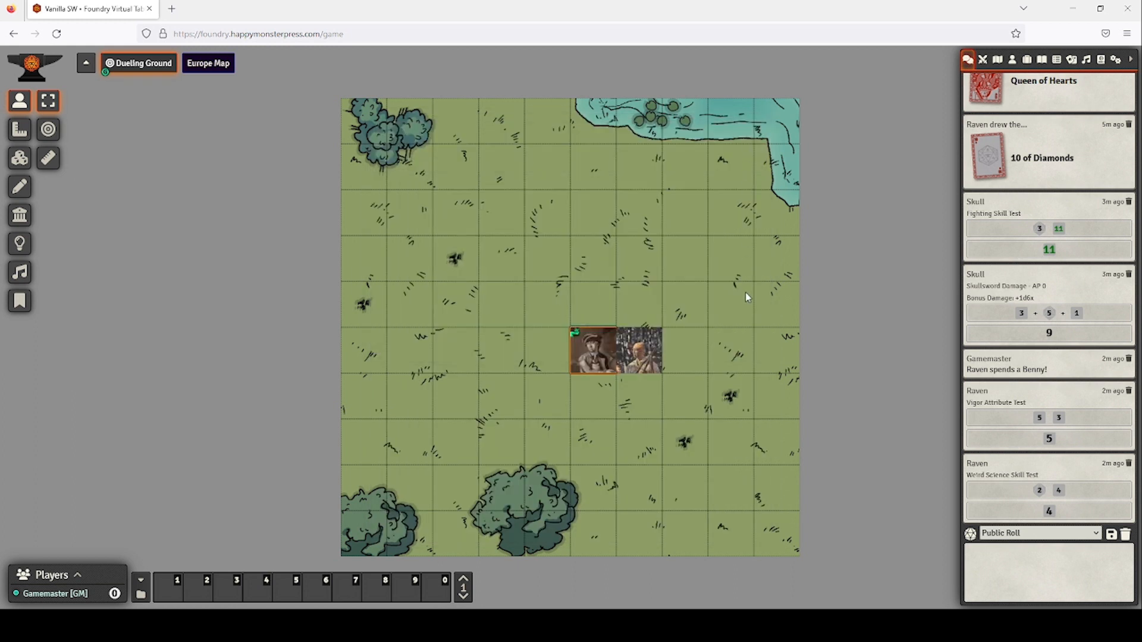
Set Raven's power points to 8 of 10 and move his token to the upper-right square.
double_click(646, 358)
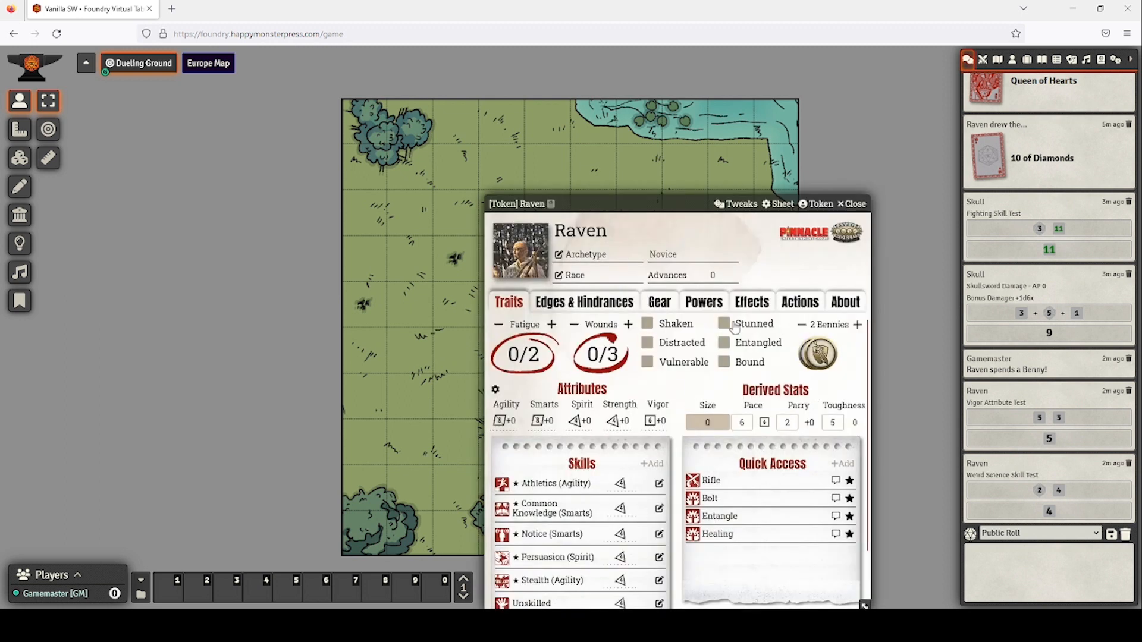
click(703, 302)
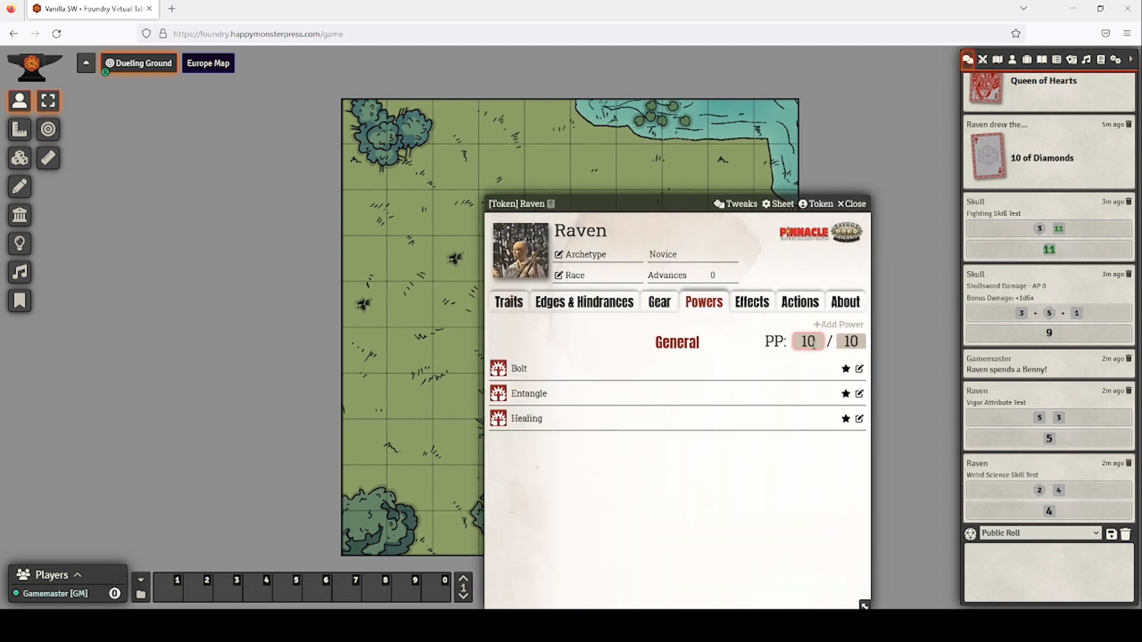
drag(814, 344, 778, 338)
key(BackSpace)
text(8)
click(851, 204)
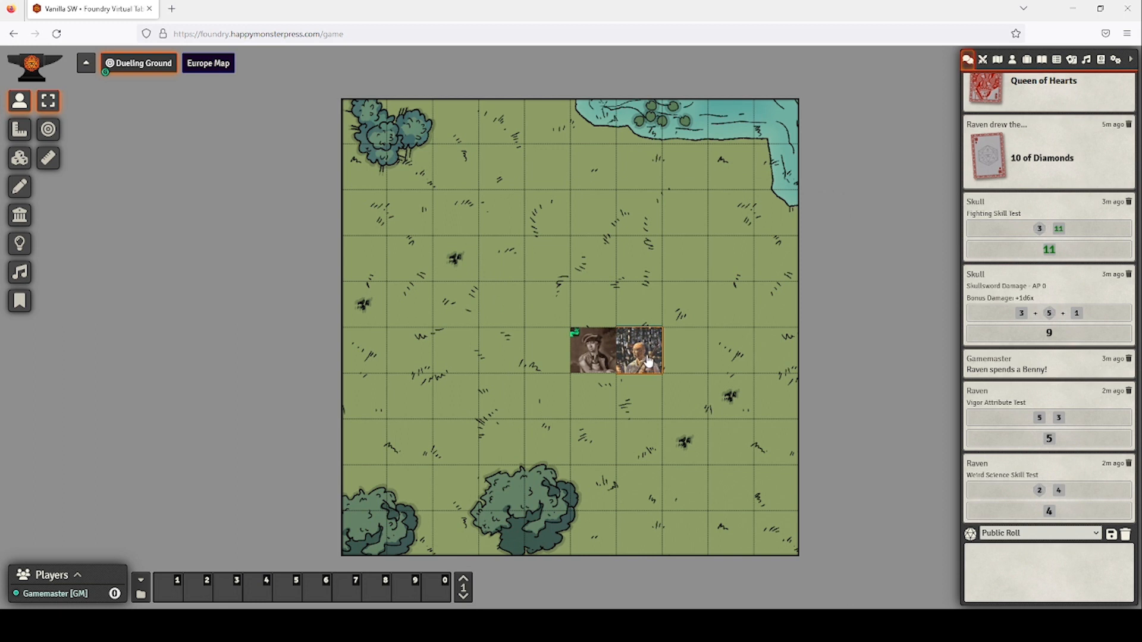
drag(648, 366, 742, 179)
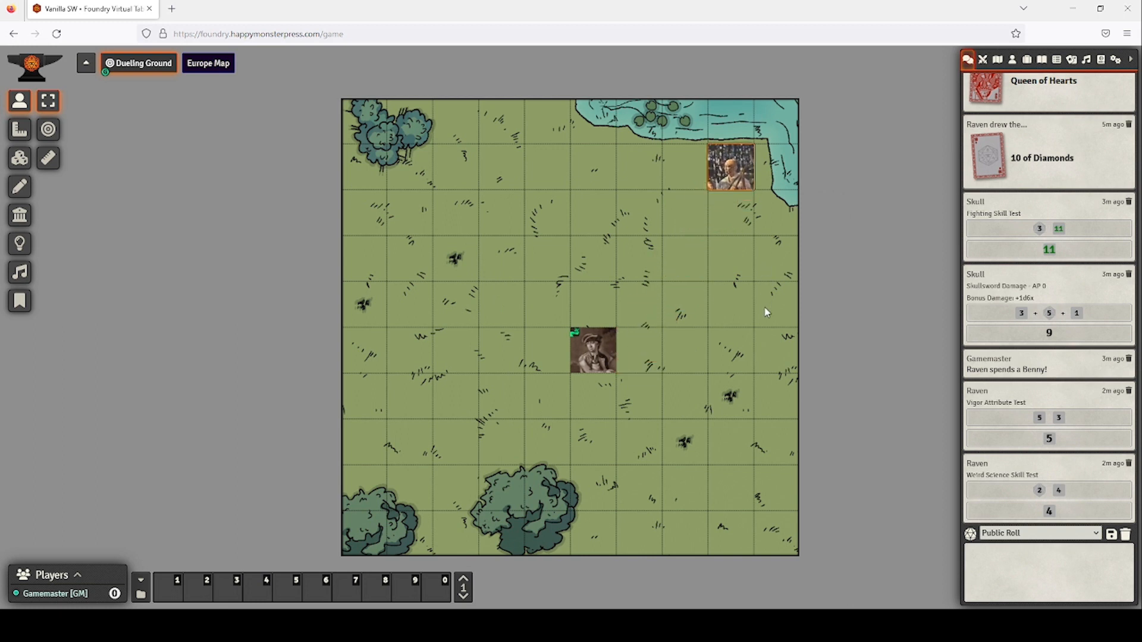
Pass the turn to Raven, ping his token, and toggle his visibility to hidden.
click(982, 59)
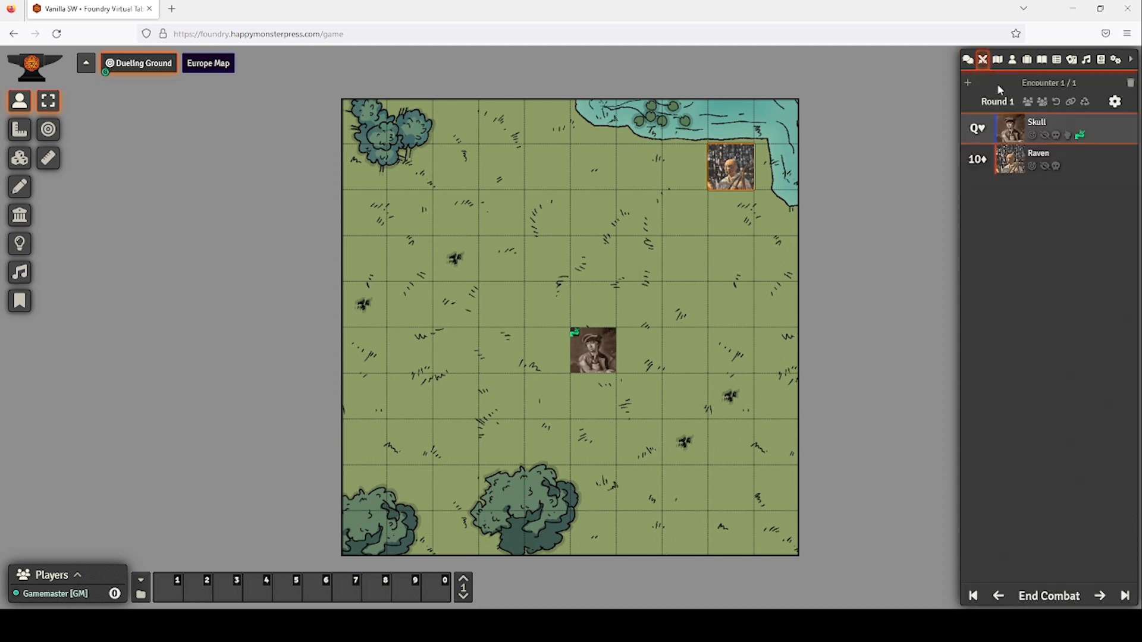
click(1100, 596)
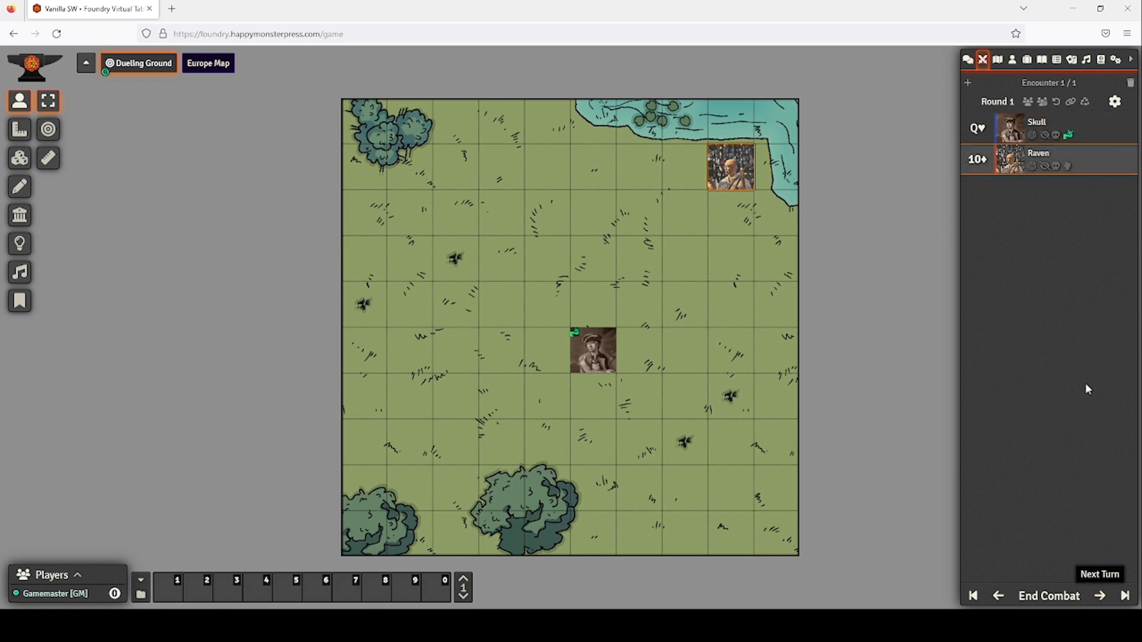
click(1031, 169)
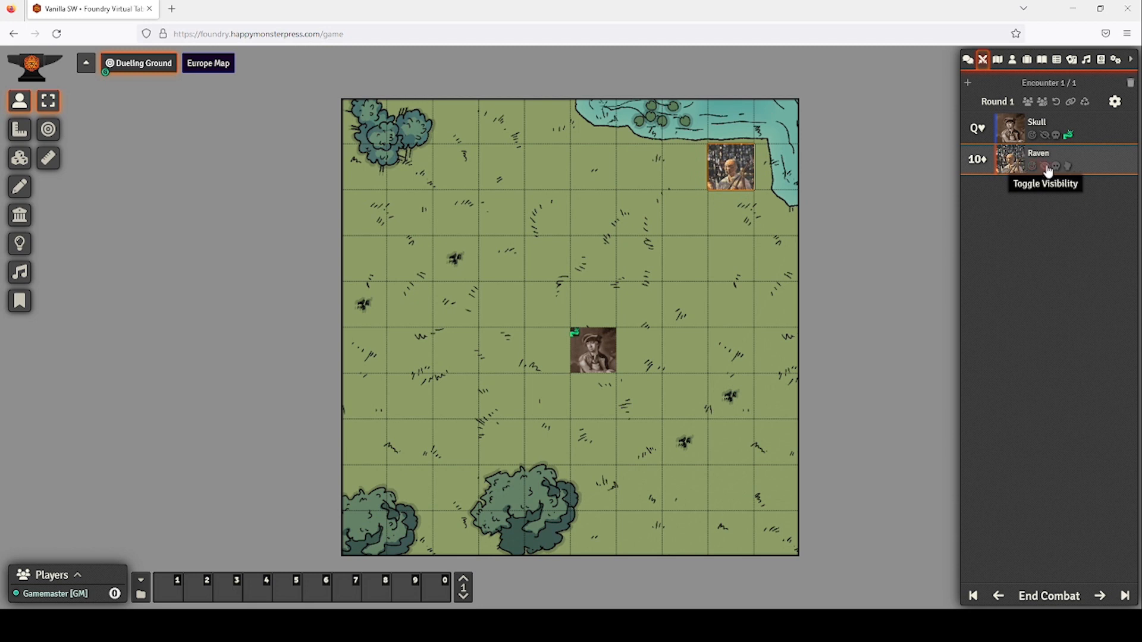
click(1044, 167)
click(1045, 167)
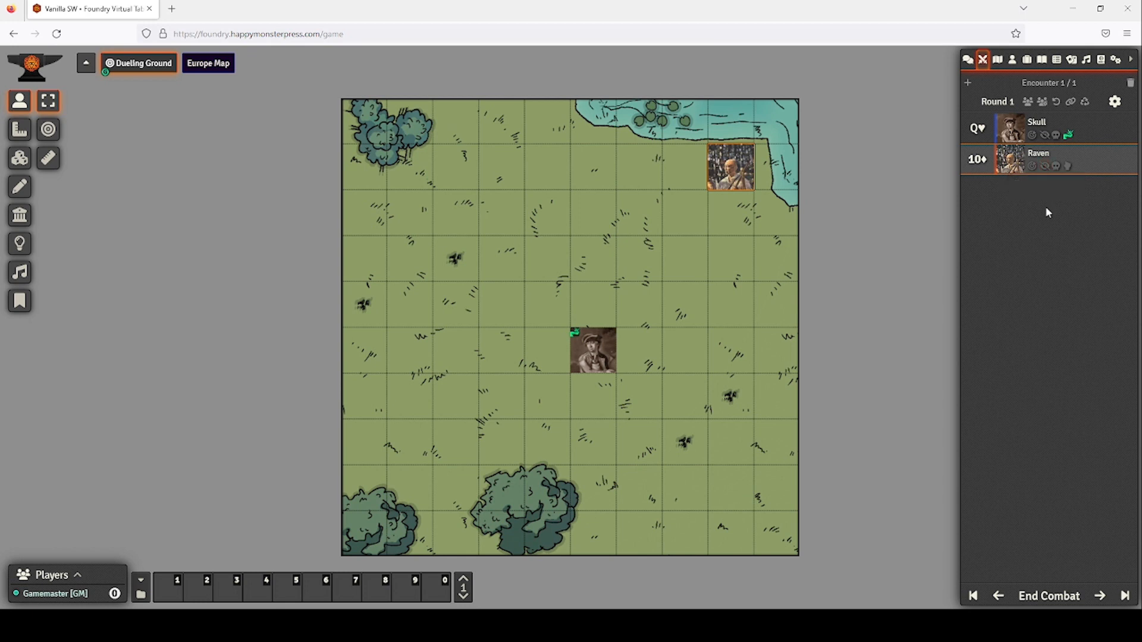
click(1045, 167)
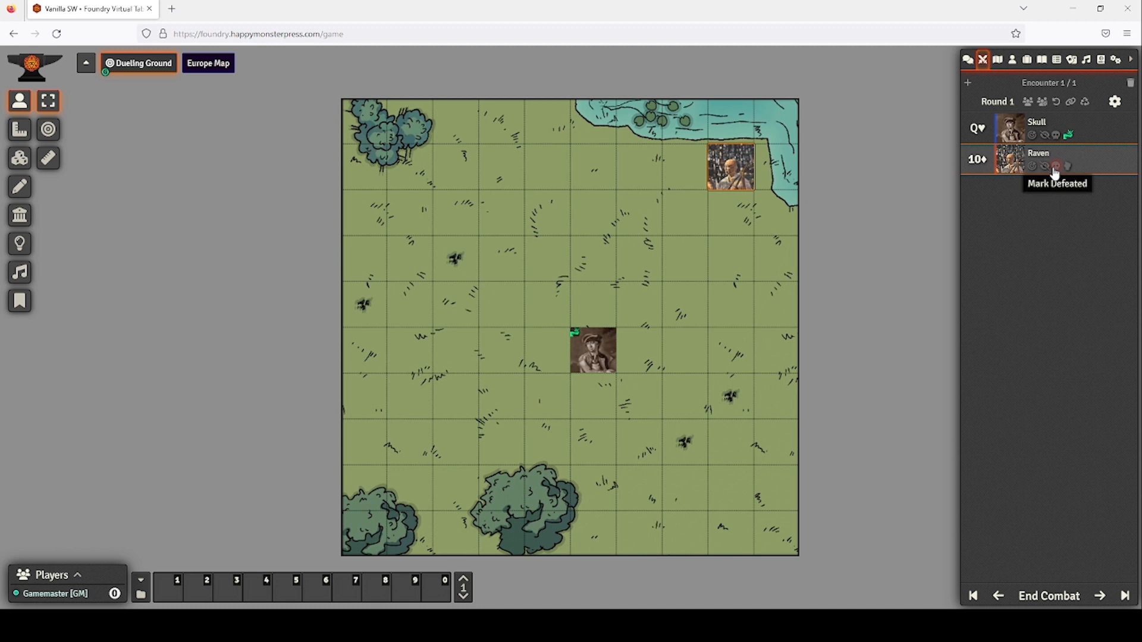
Test Raven's defeated and hold toggles, then advance combat to Round 2 with Skull on J♦.
click(1055, 167)
click(1055, 167)
click(1068, 166)
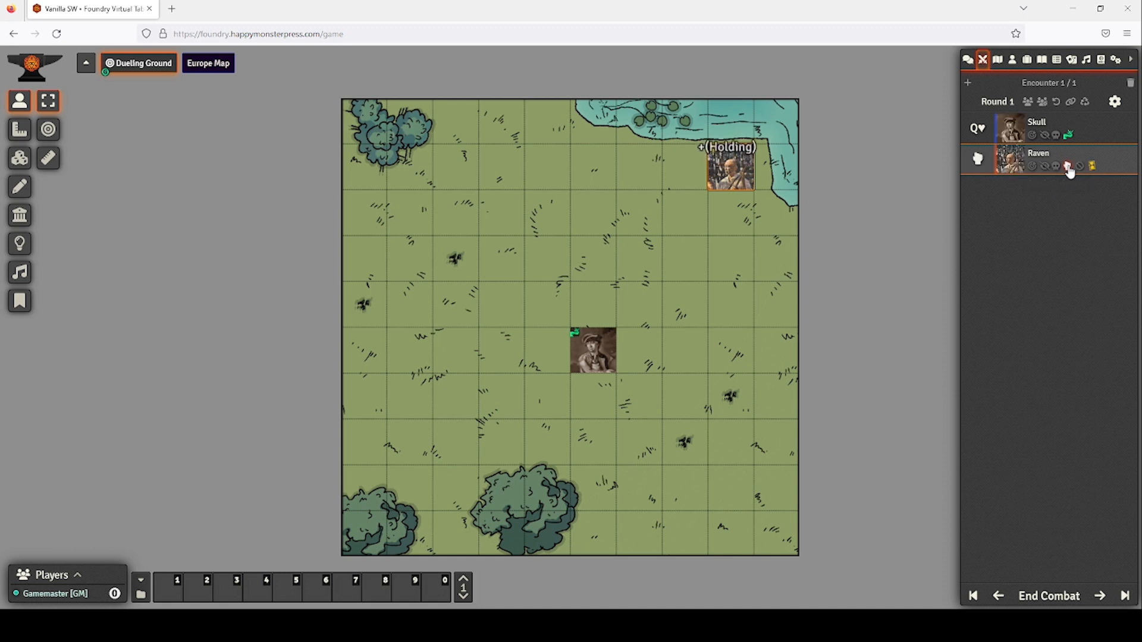
click(1068, 167)
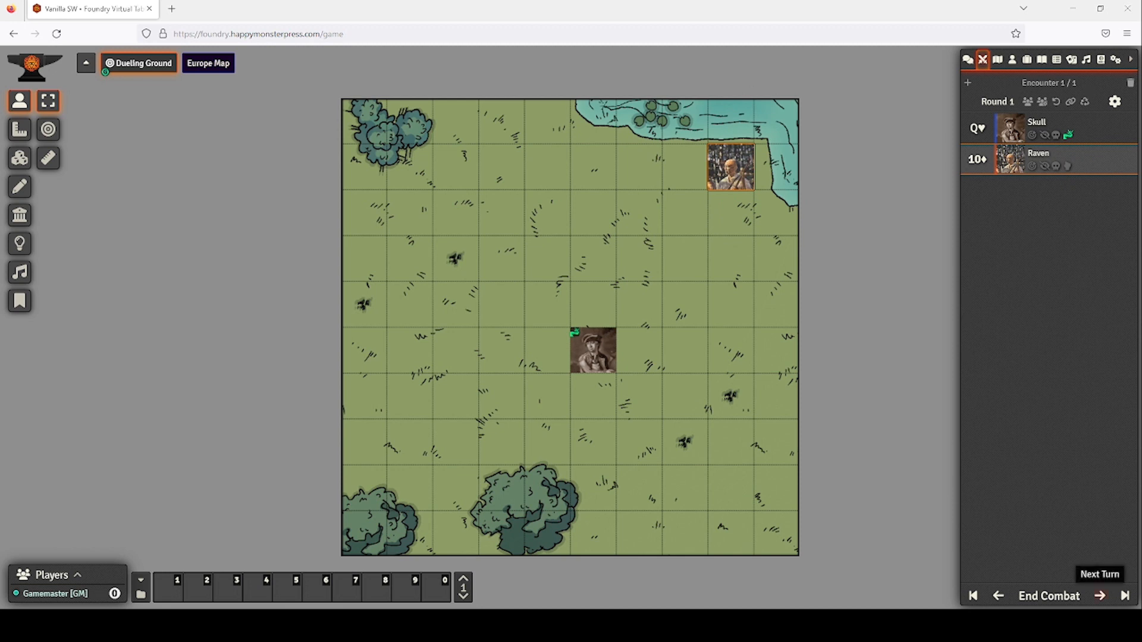
click(1100, 597)
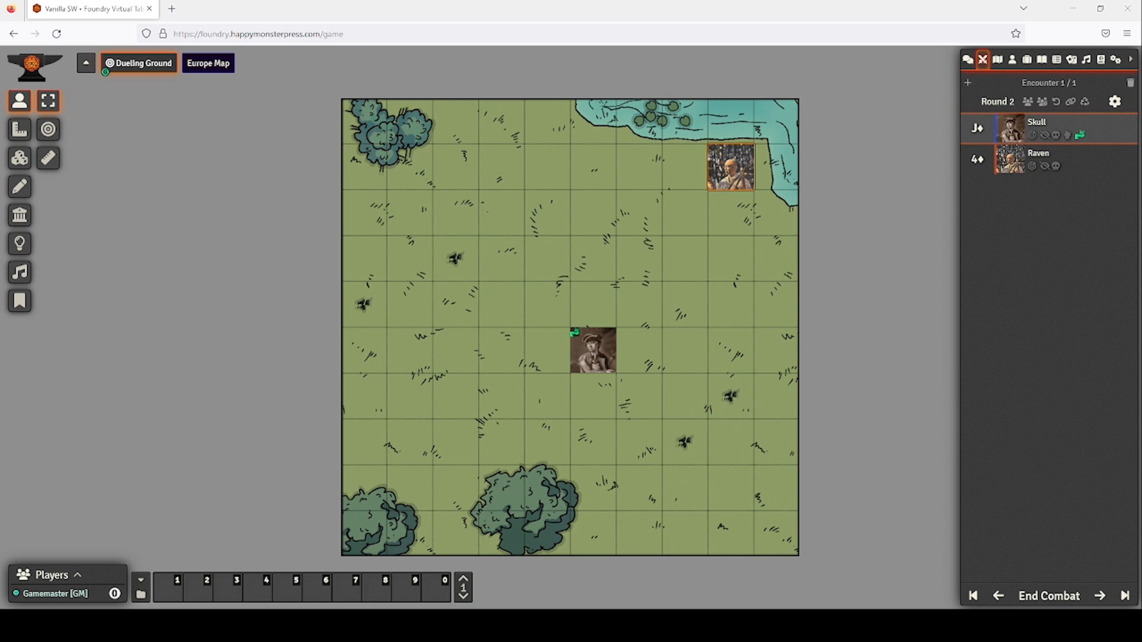
Roll Skull's Strength test with the Entangled −2 penalty, getting 2.
double_click(601, 345)
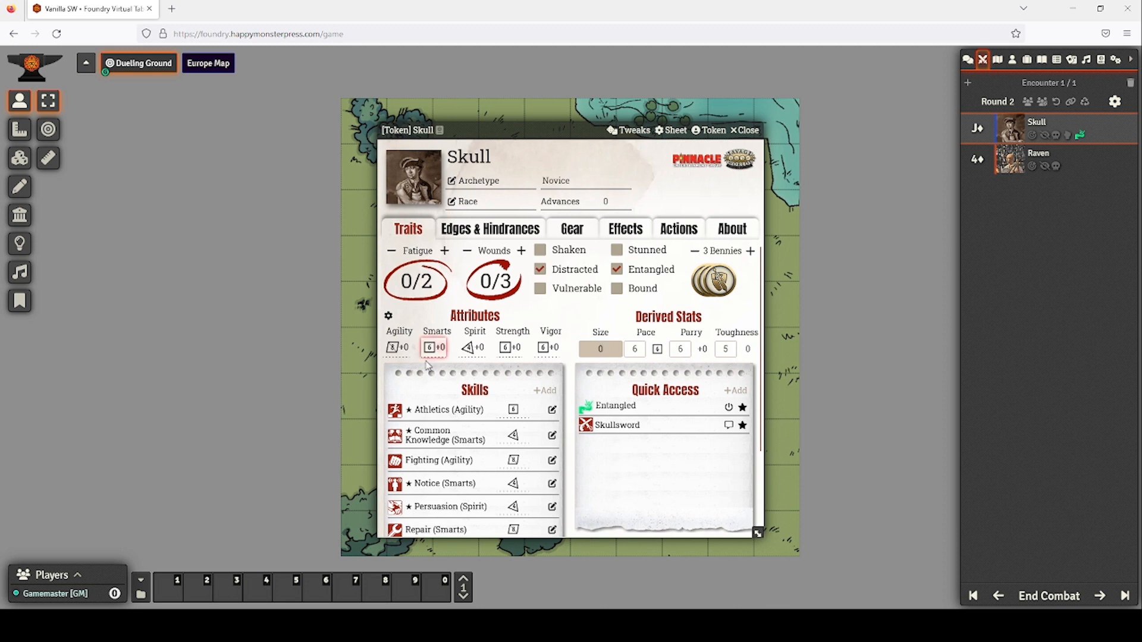
click(509, 348)
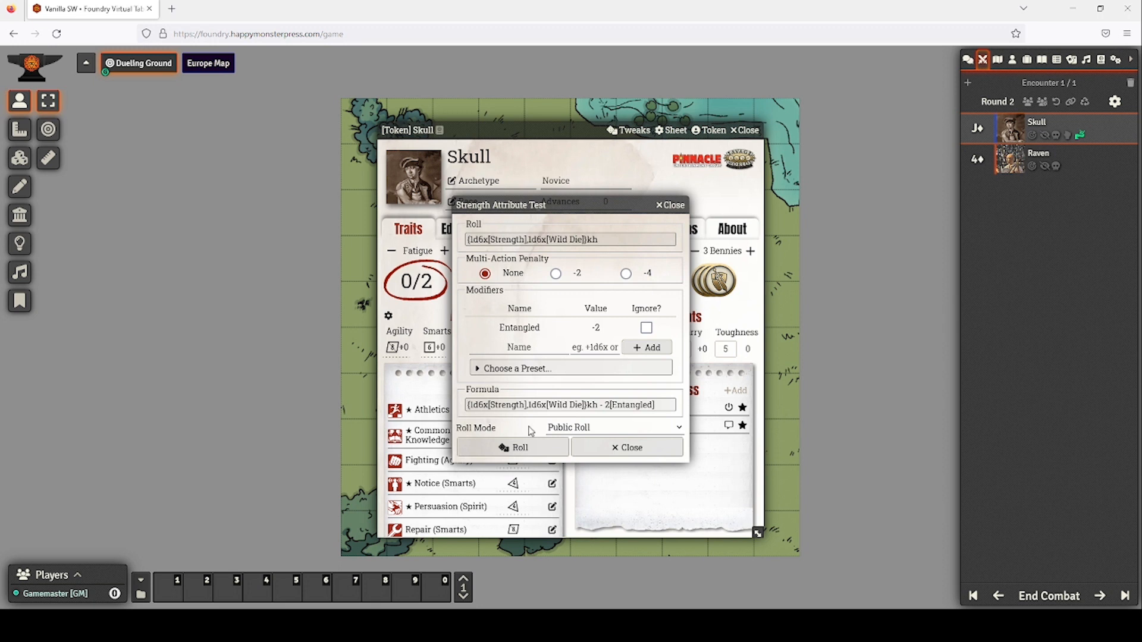
click(511, 447)
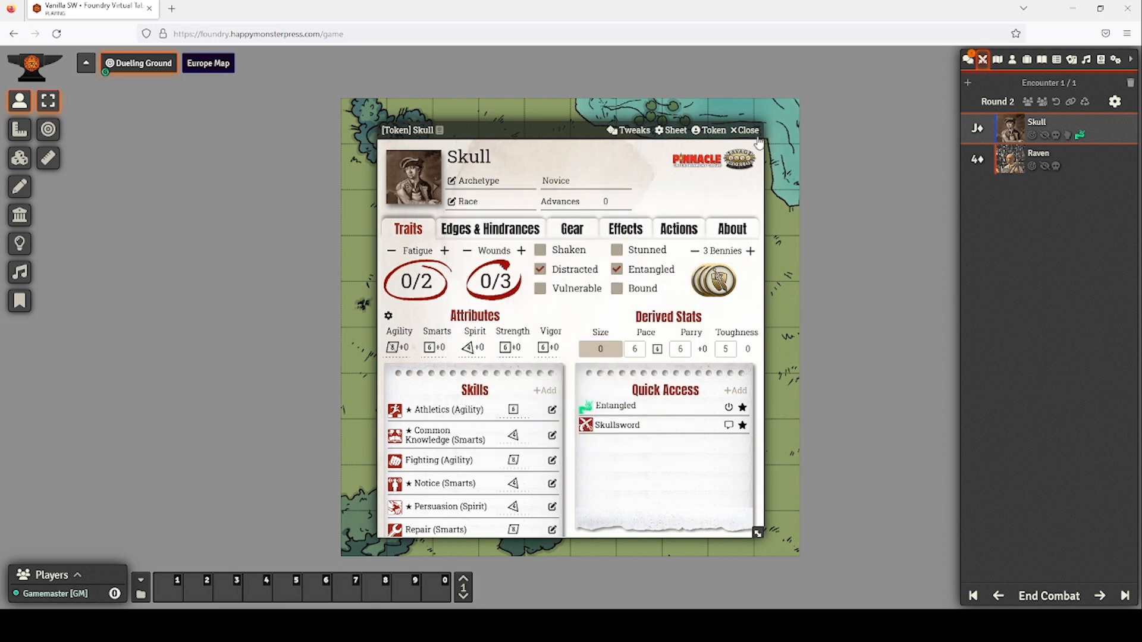
click(751, 131)
click(968, 59)
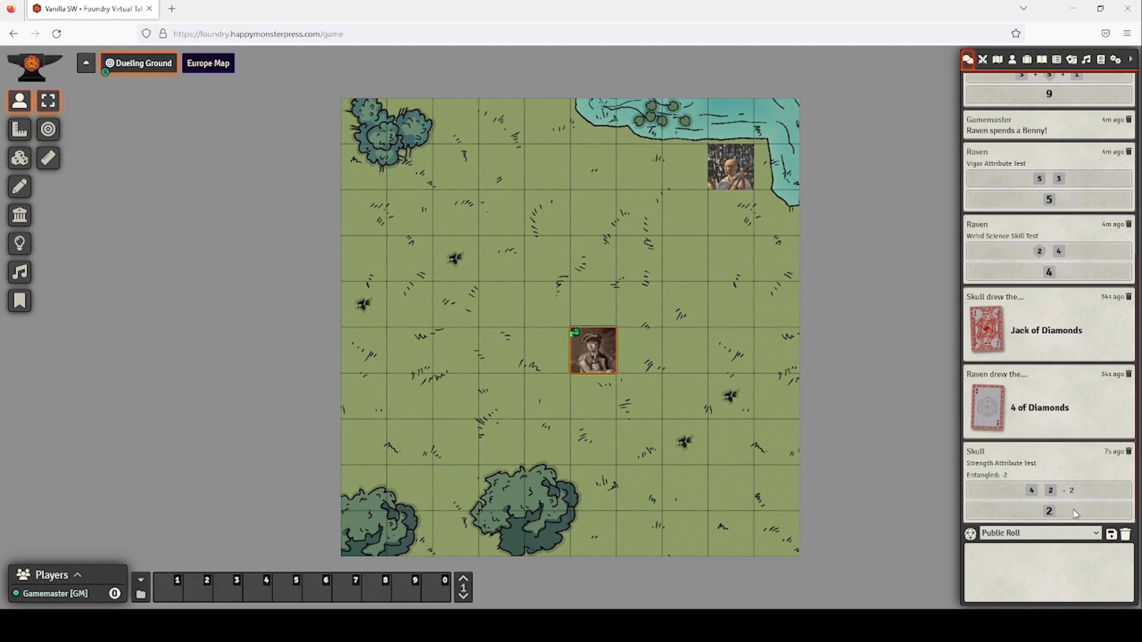
Spend one of Skull's Bennies, leaving 2, and reroll Strength for 3.
double_click(595, 348)
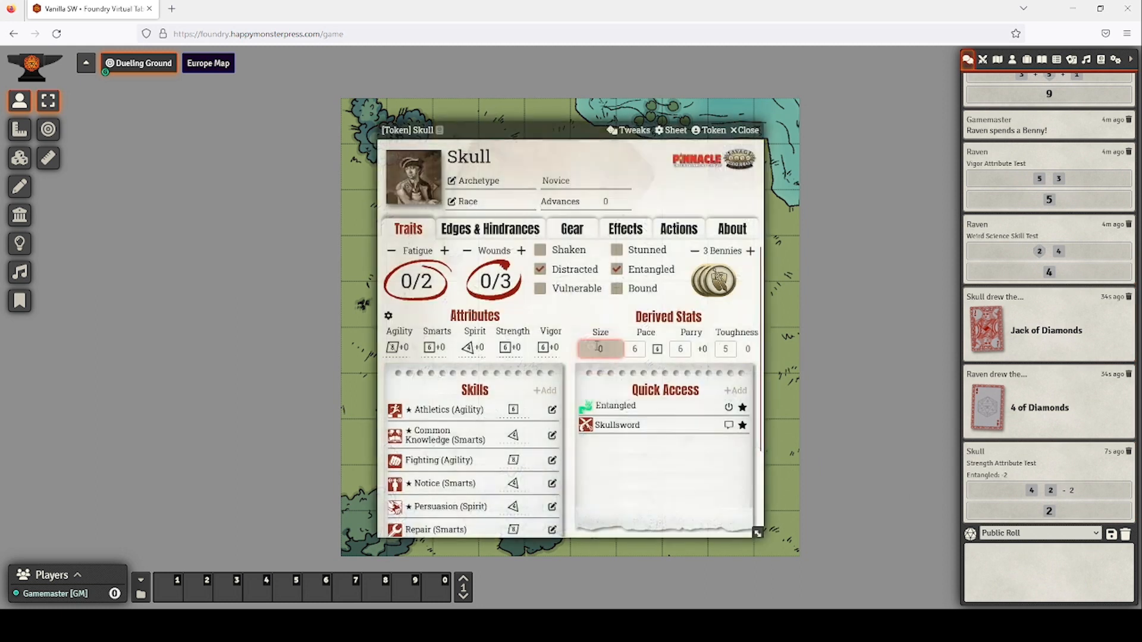
click(694, 251)
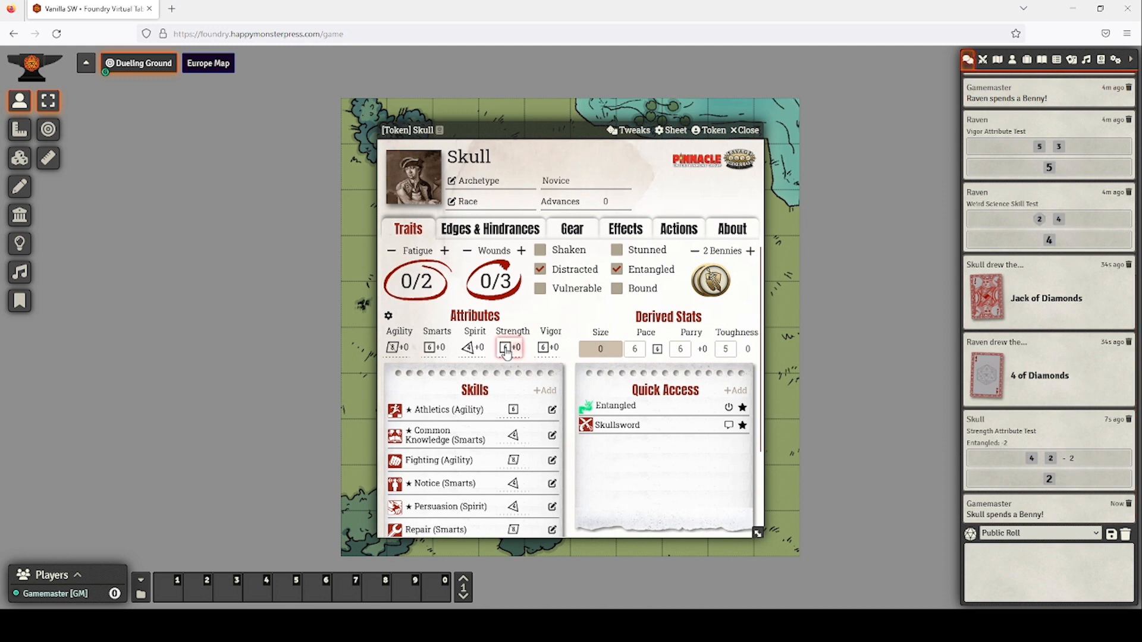
click(506, 351)
click(509, 449)
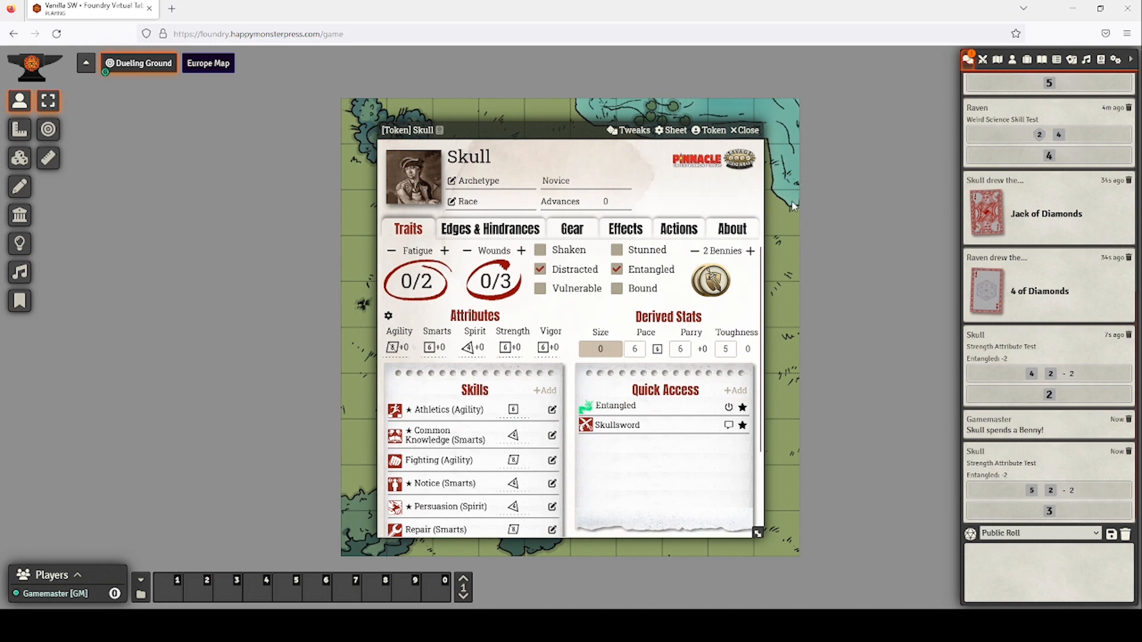
click(746, 131)
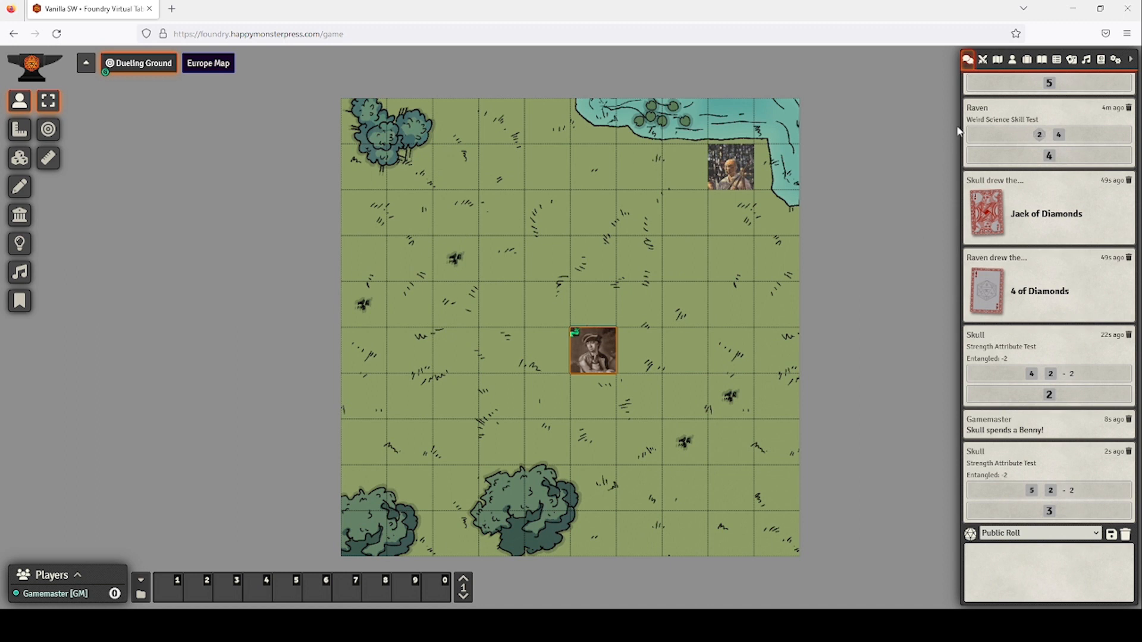
click(982, 60)
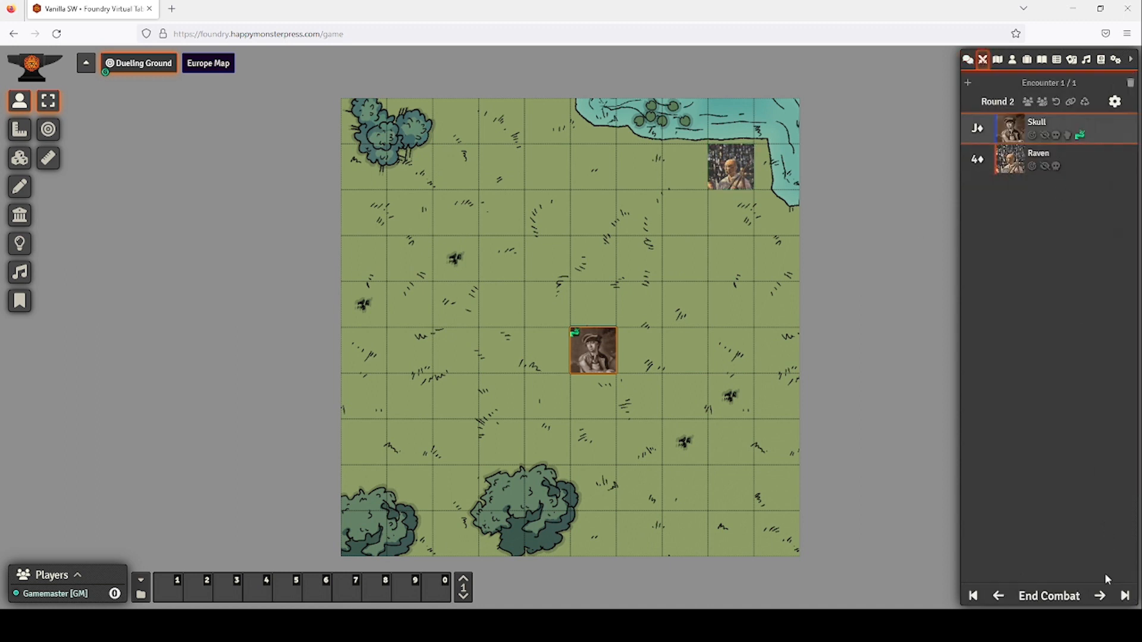
Pass the turn to Raven and roll his Weird Science test for 6.
click(1099, 597)
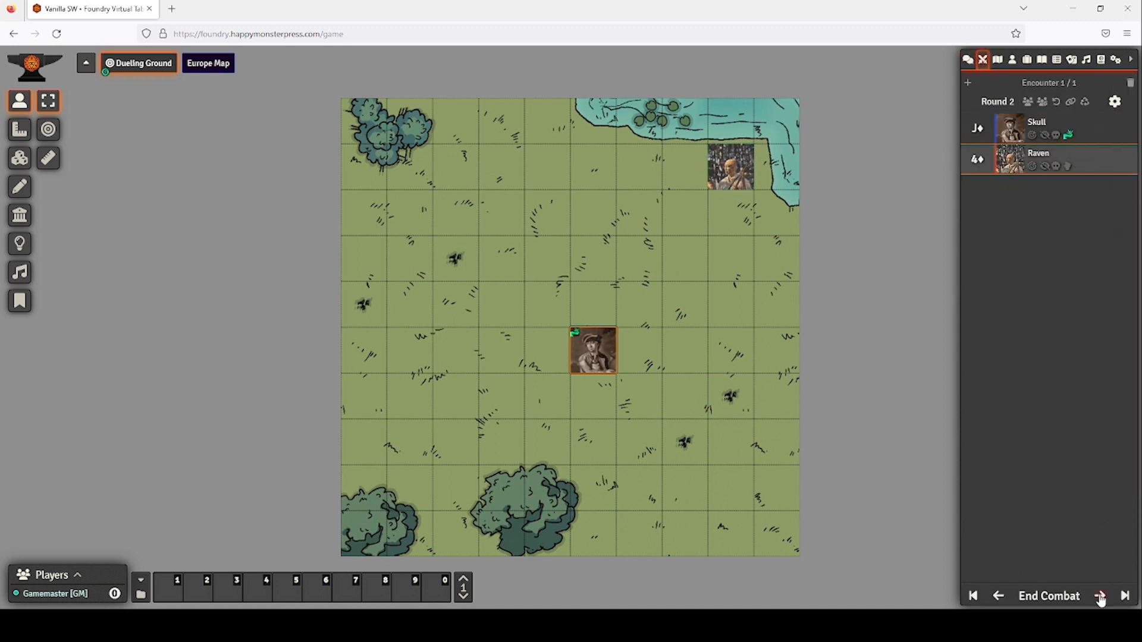
double_click(729, 174)
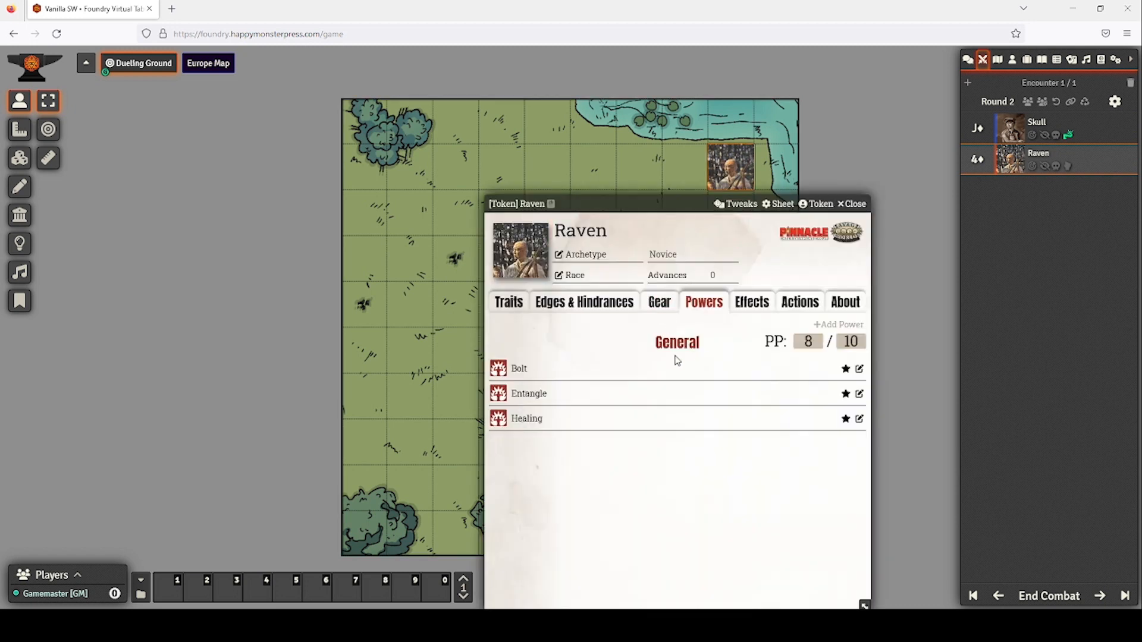
click(516, 306)
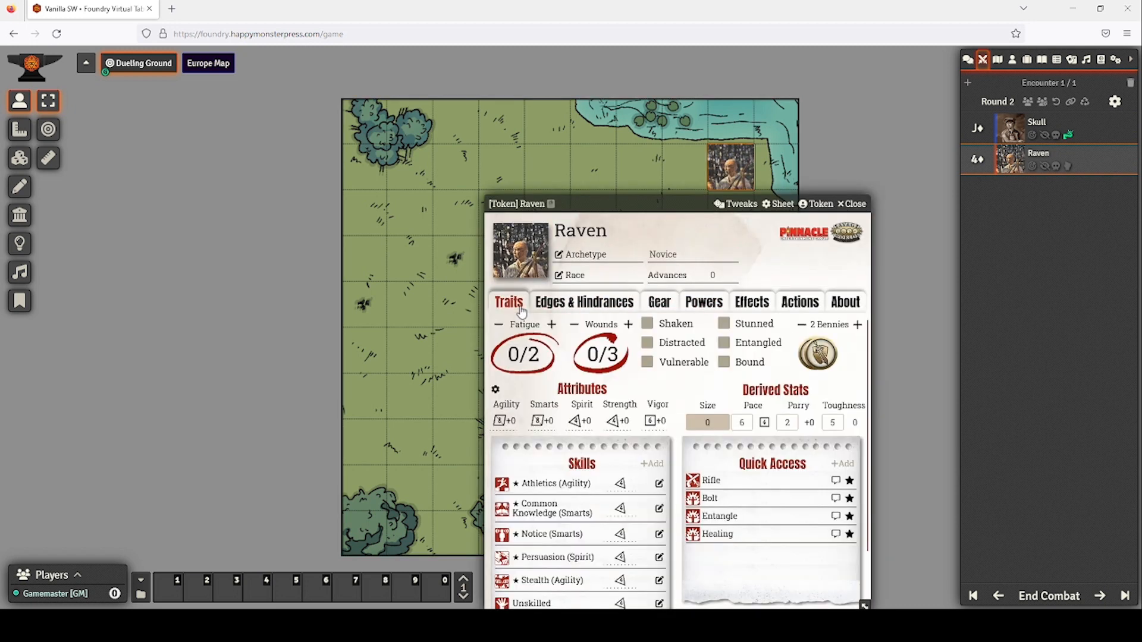
scroll(582, 461, down, 1)
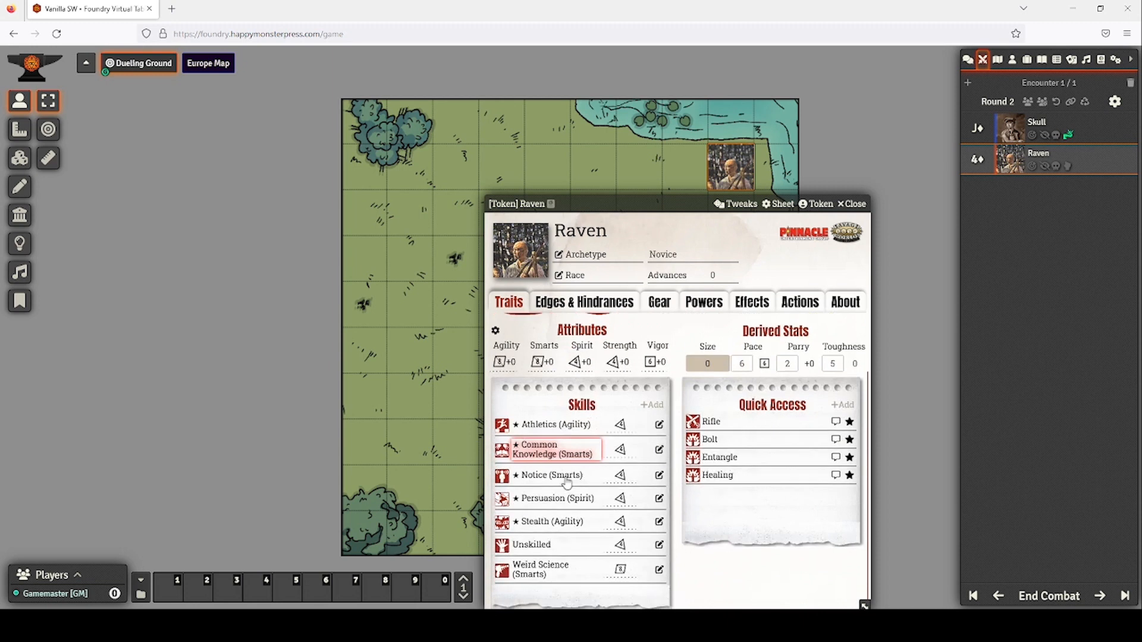
click(548, 573)
scroll(619, 512, down, 1)
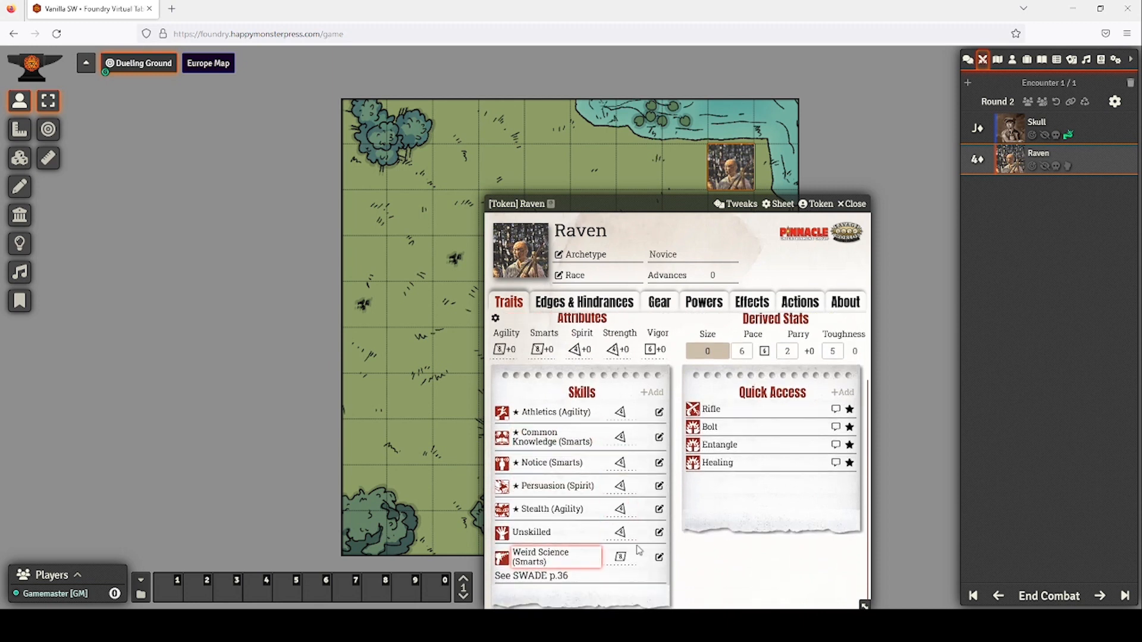
click(621, 558)
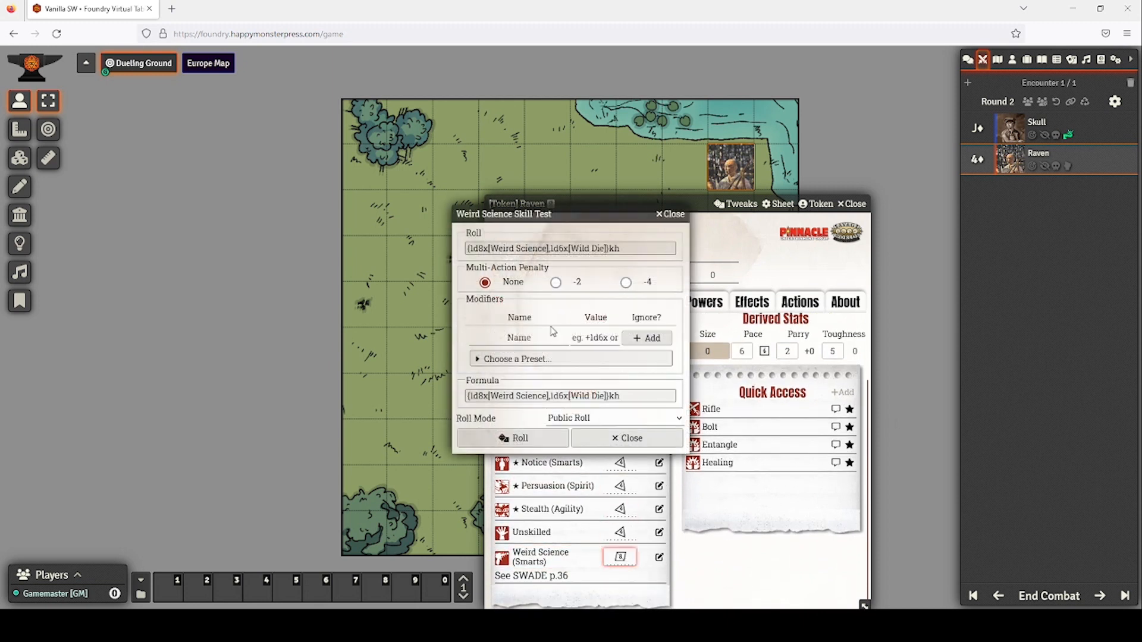
click(516, 439)
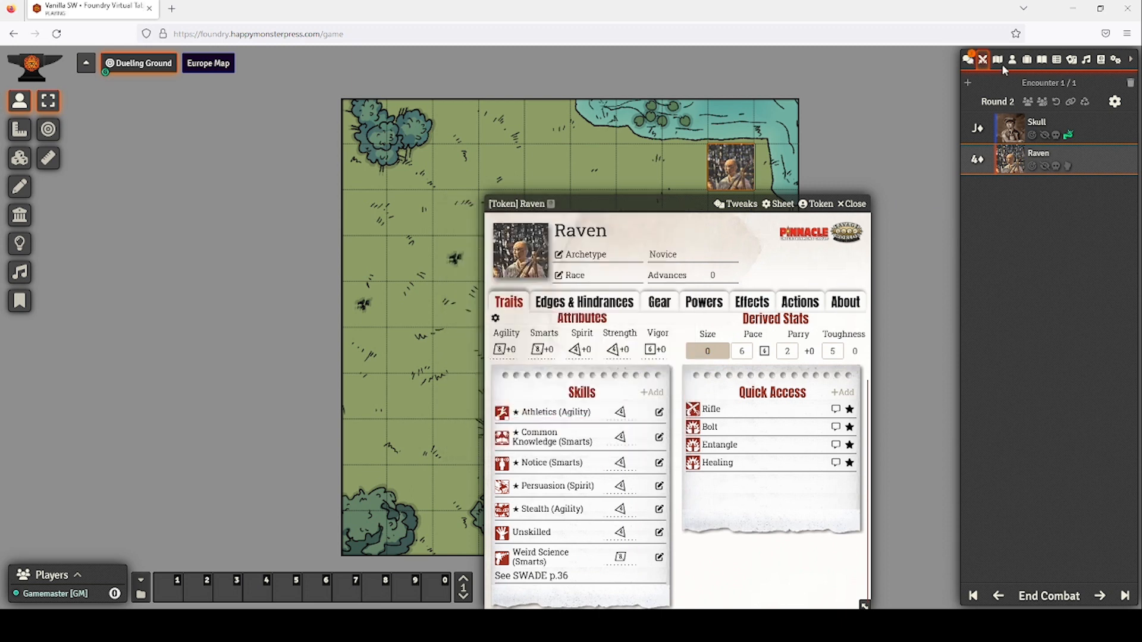
click(966, 60)
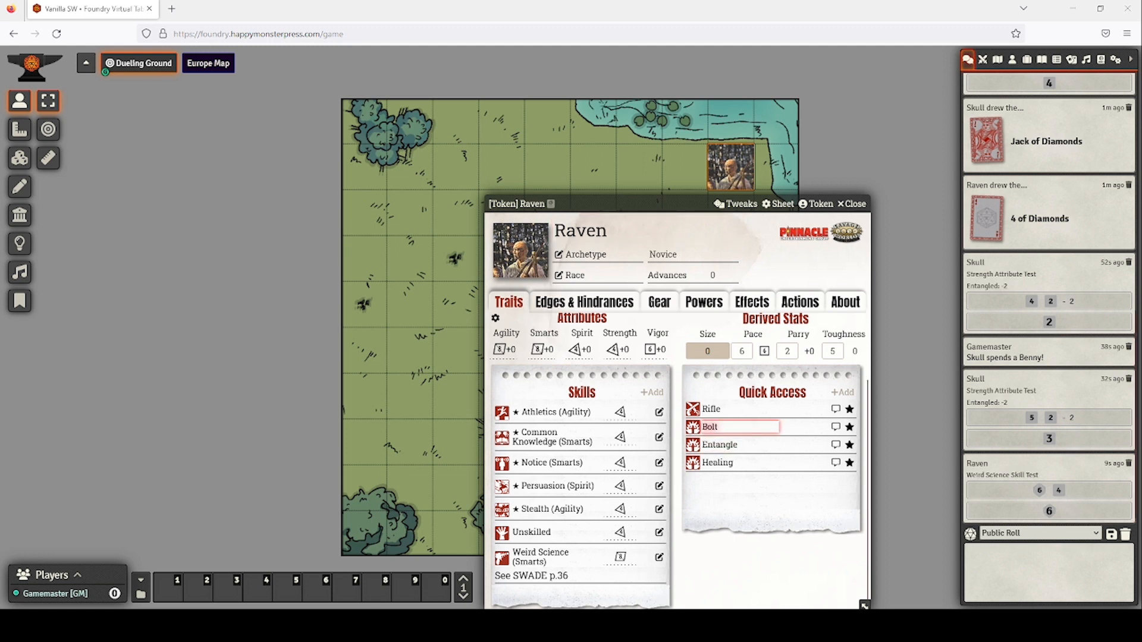
Roll Raven's 2d6 Bolt damage for a total of 4.
click(748, 427)
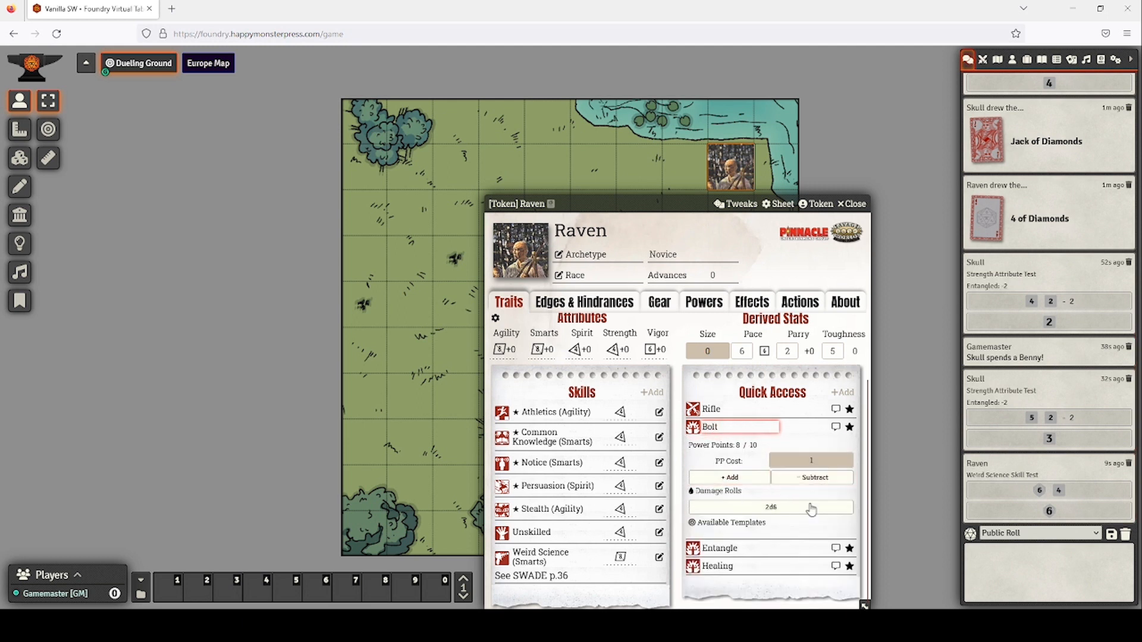
click(795, 508)
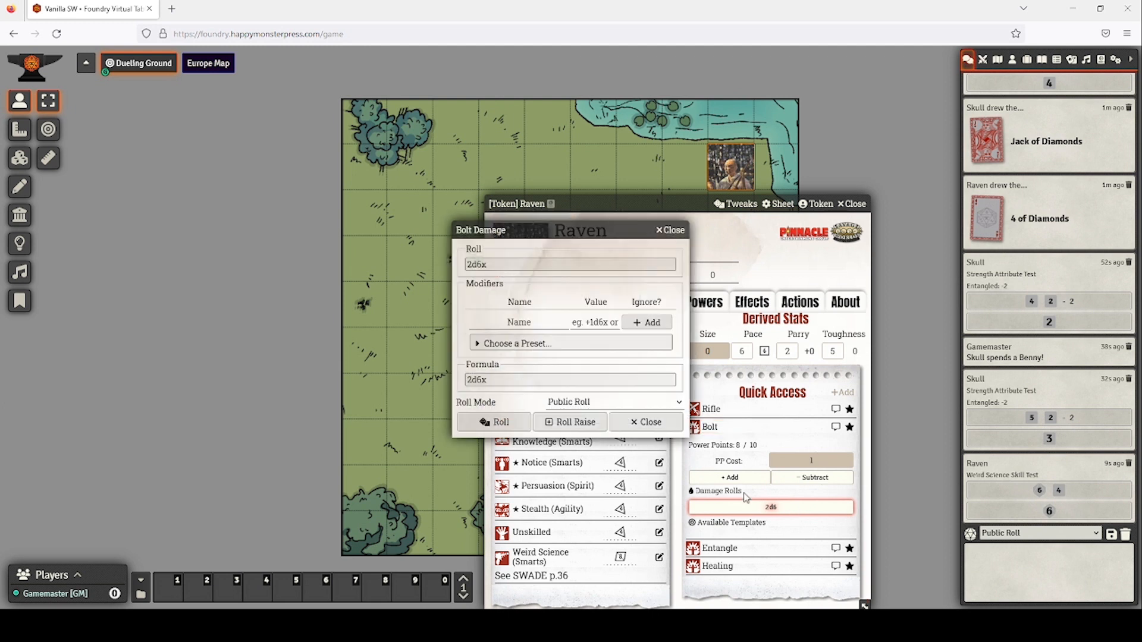
click(493, 424)
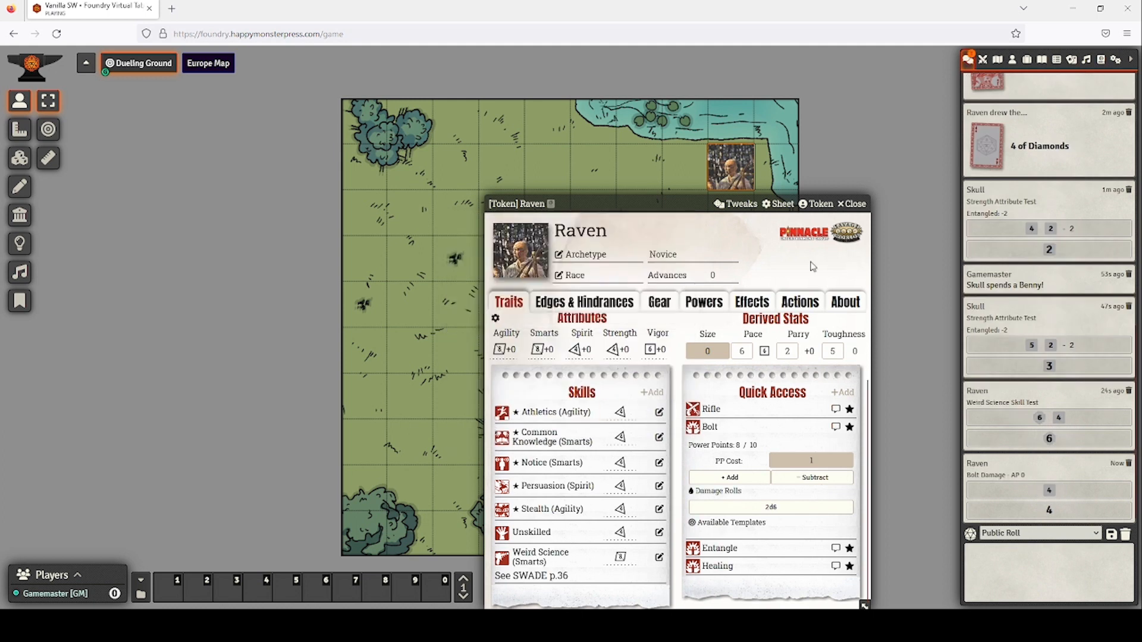
click(853, 203)
double_click(595, 355)
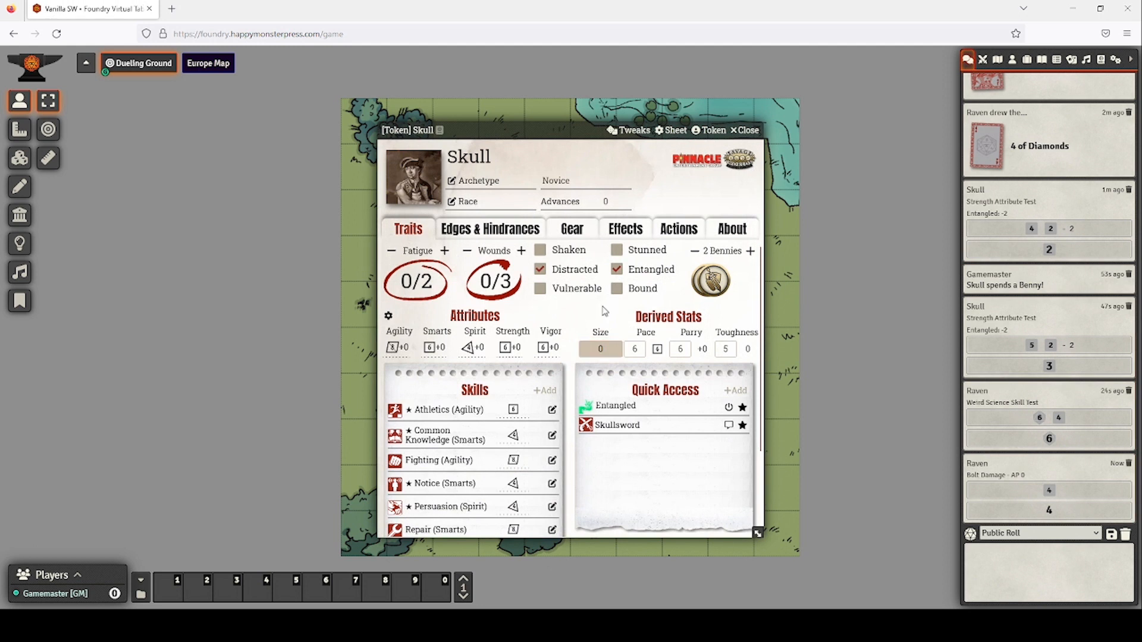
click(746, 131)
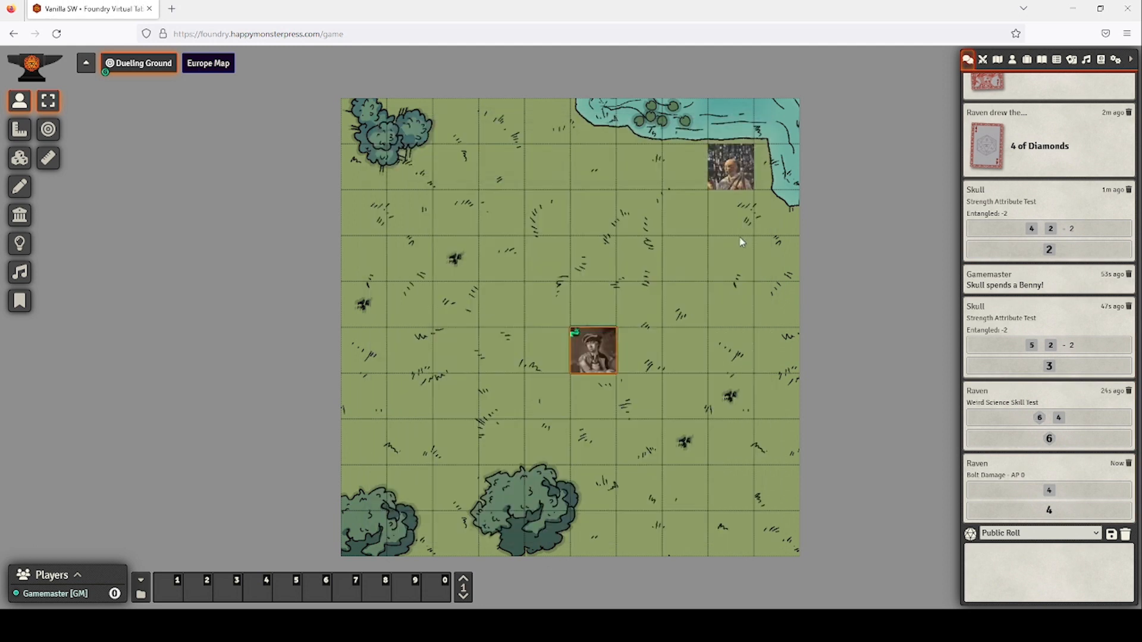
Spend one of Raven's Bennies and reroll Bolt damage for 8.
double_click(731, 178)
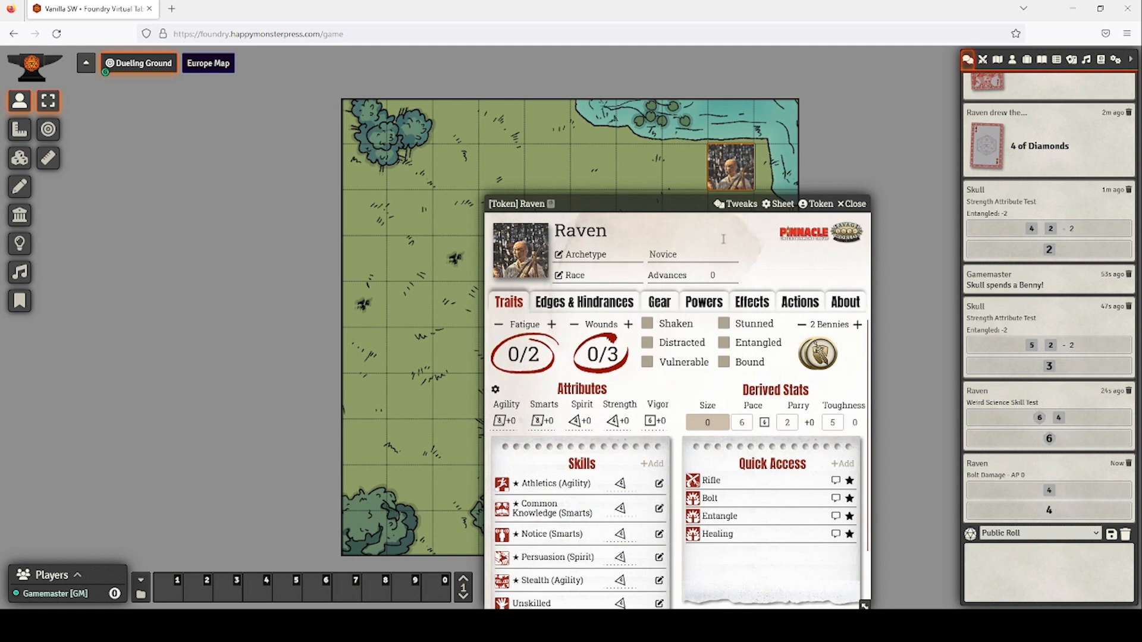
click(801, 324)
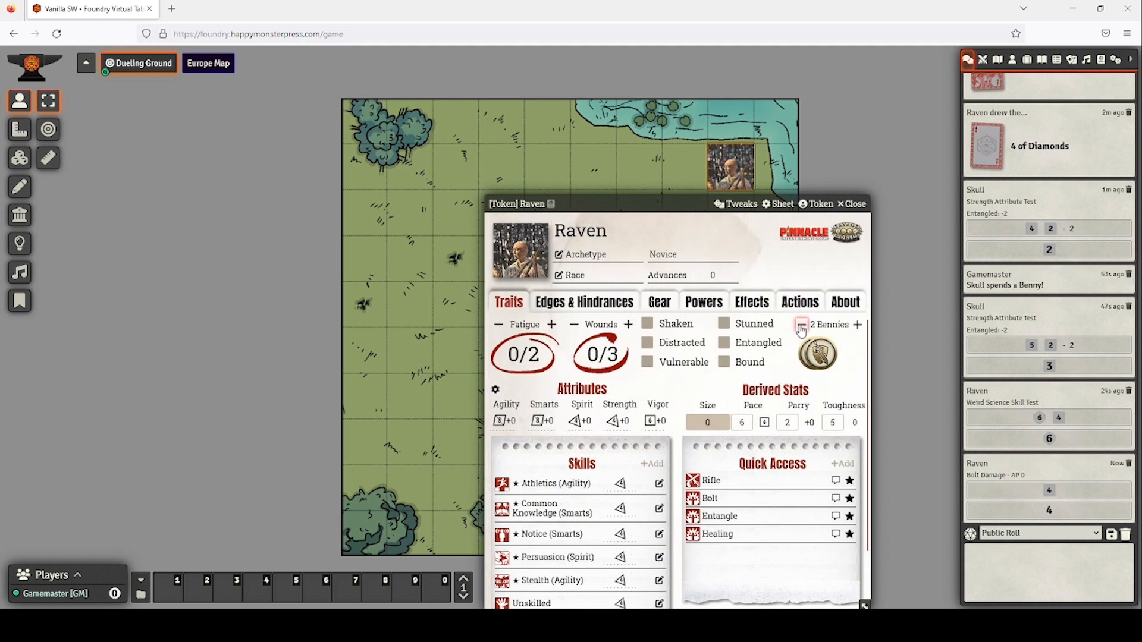
click(713, 497)
scroll(721, 491, down, 1)
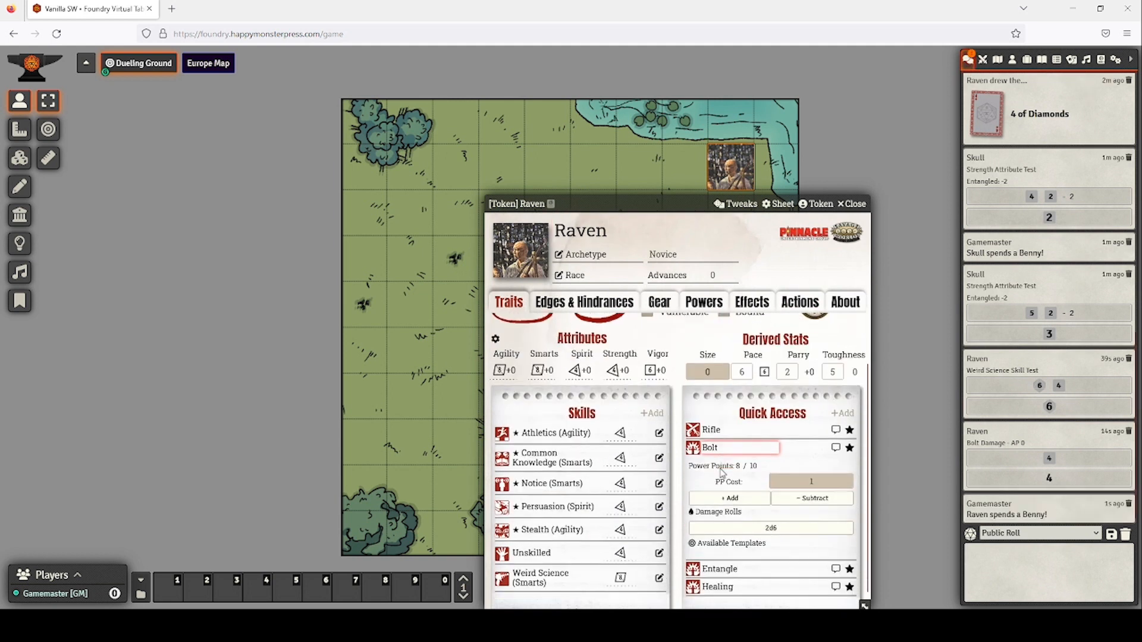
click(767, 516)
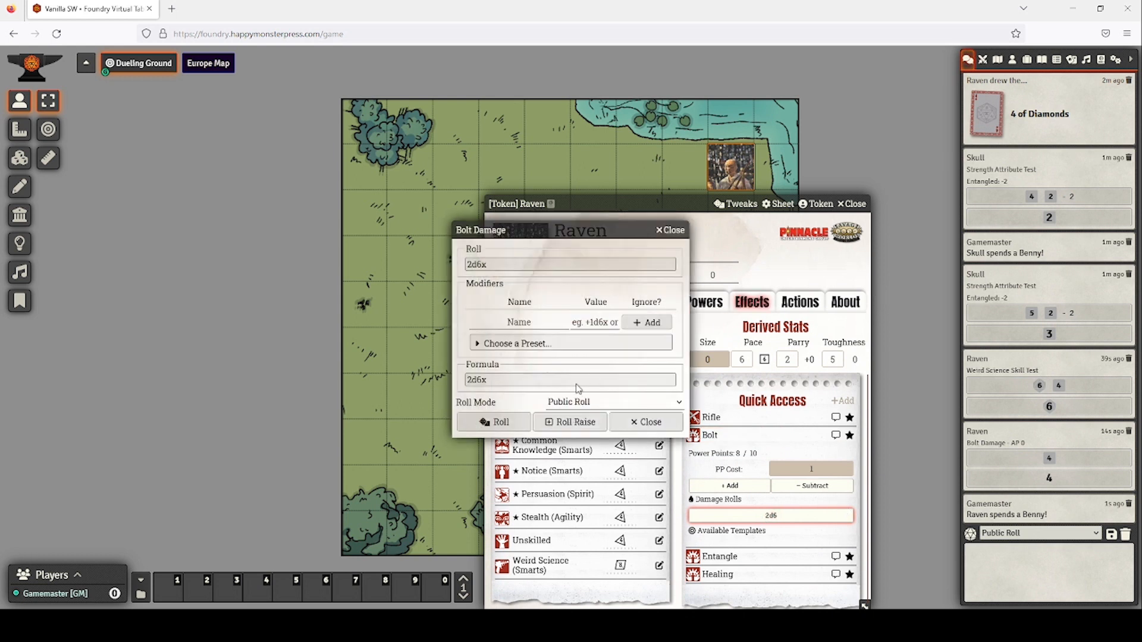
click(502, 422)
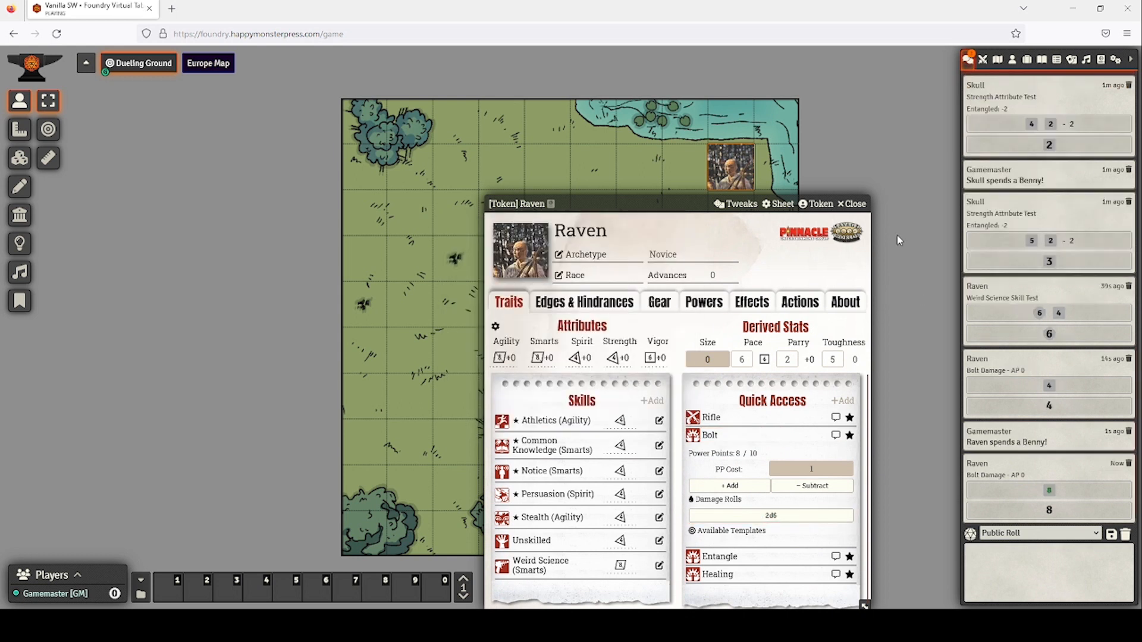
click(852, 204)
Mark Skull as Shaken on his character sheet.
double_click(593, 350)
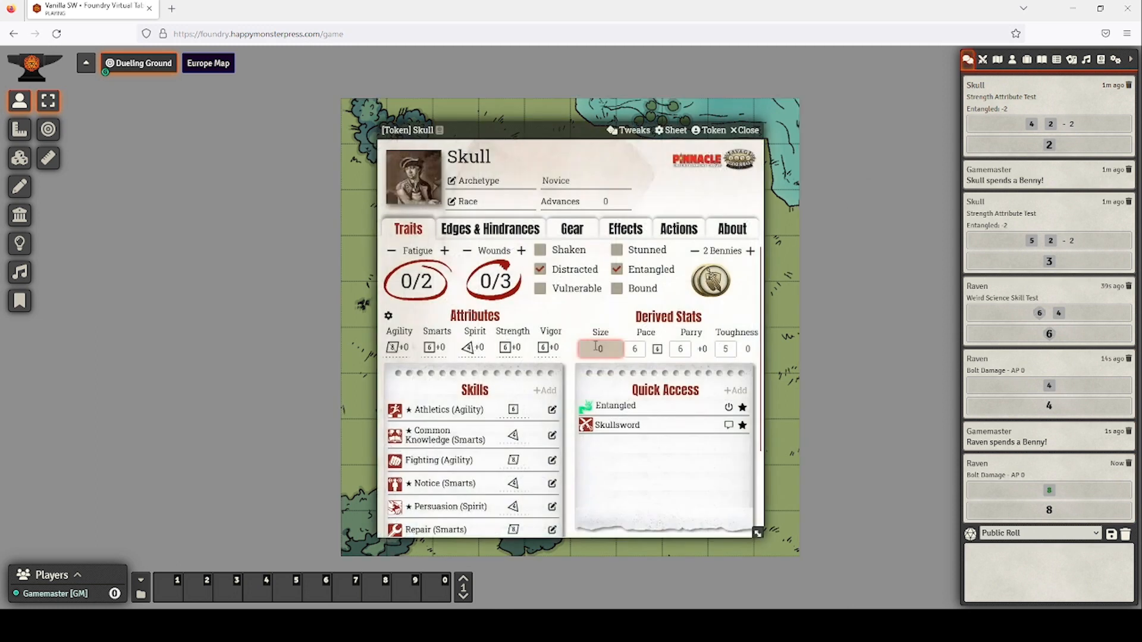
click(542, 252)
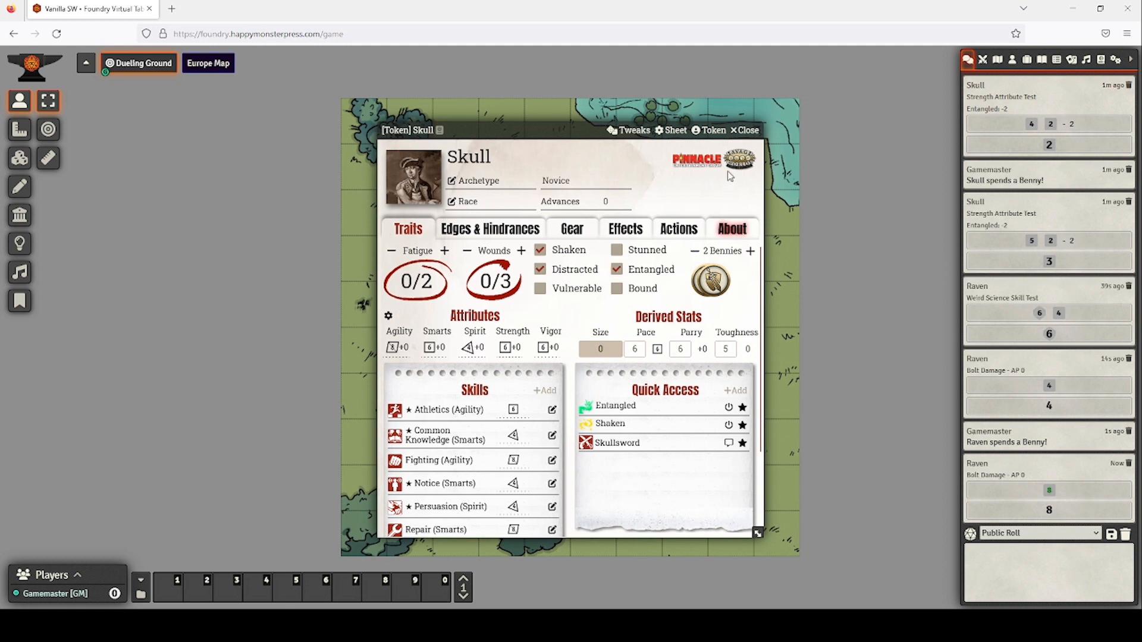
click(737, 134)
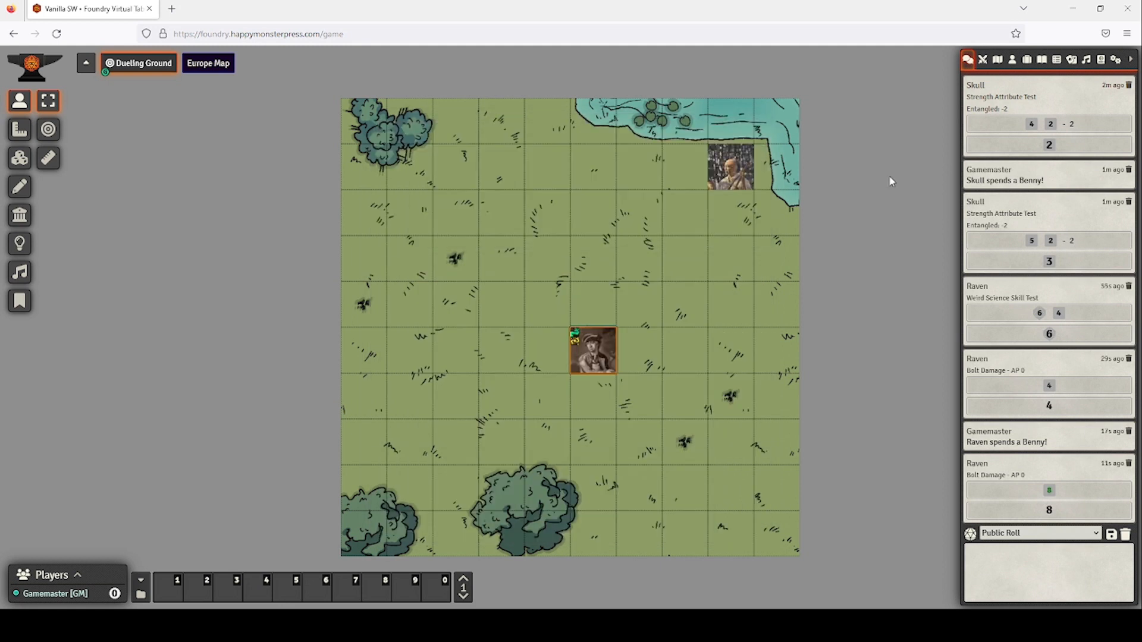
Advance combat to Round 3 with Raven first, and set Raven's power points to 7 of 10.
click(984, 60)
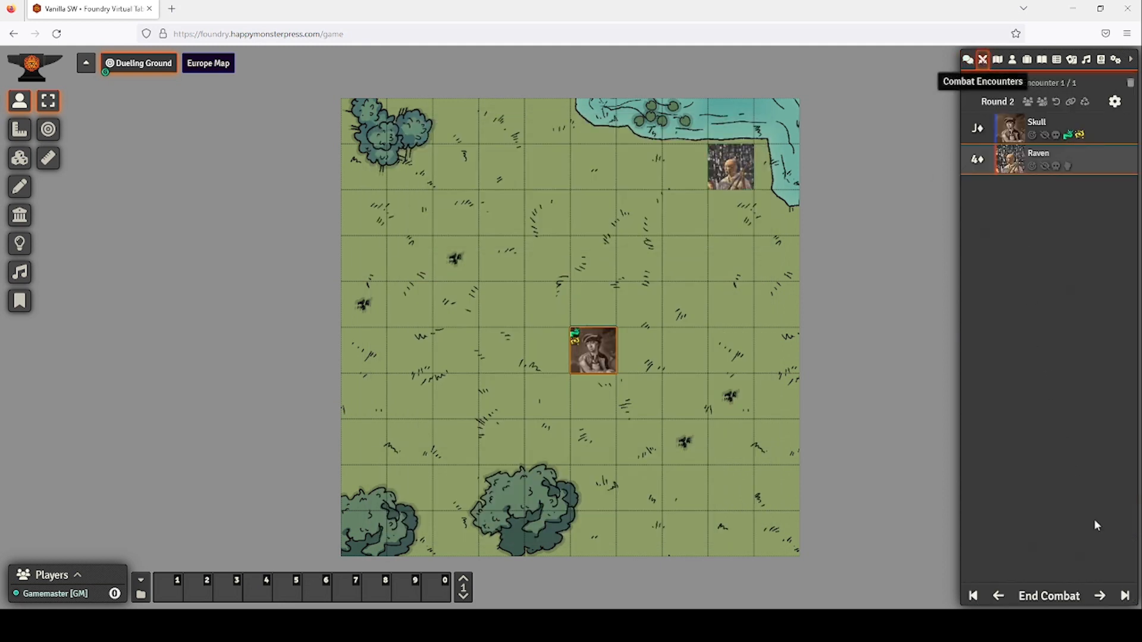
click(1102, 597)
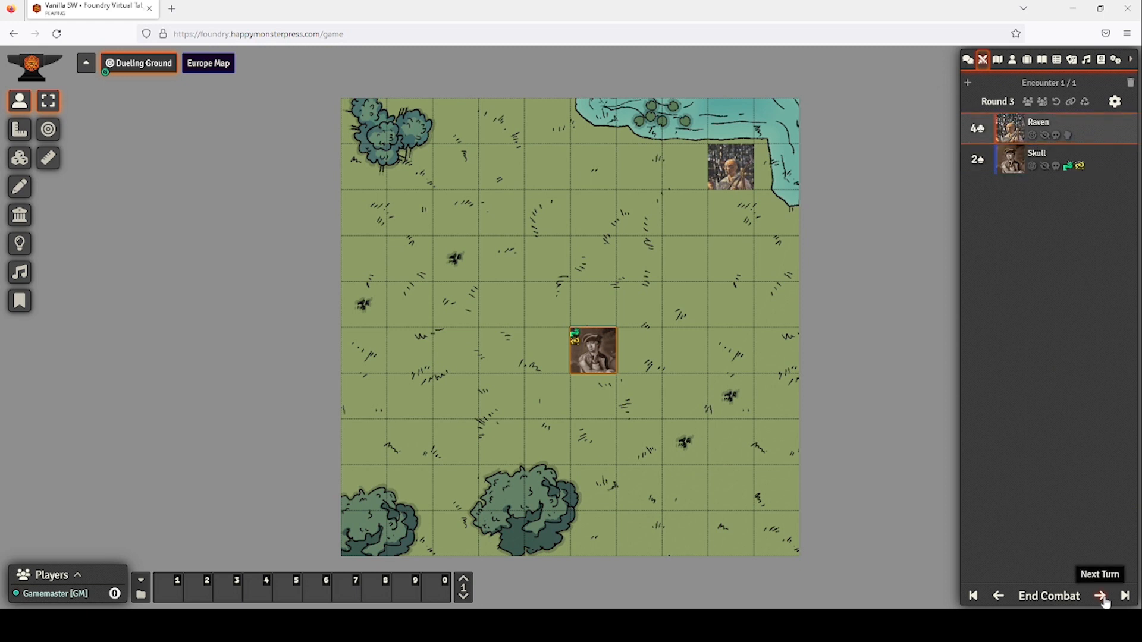
double_click(723, 170)
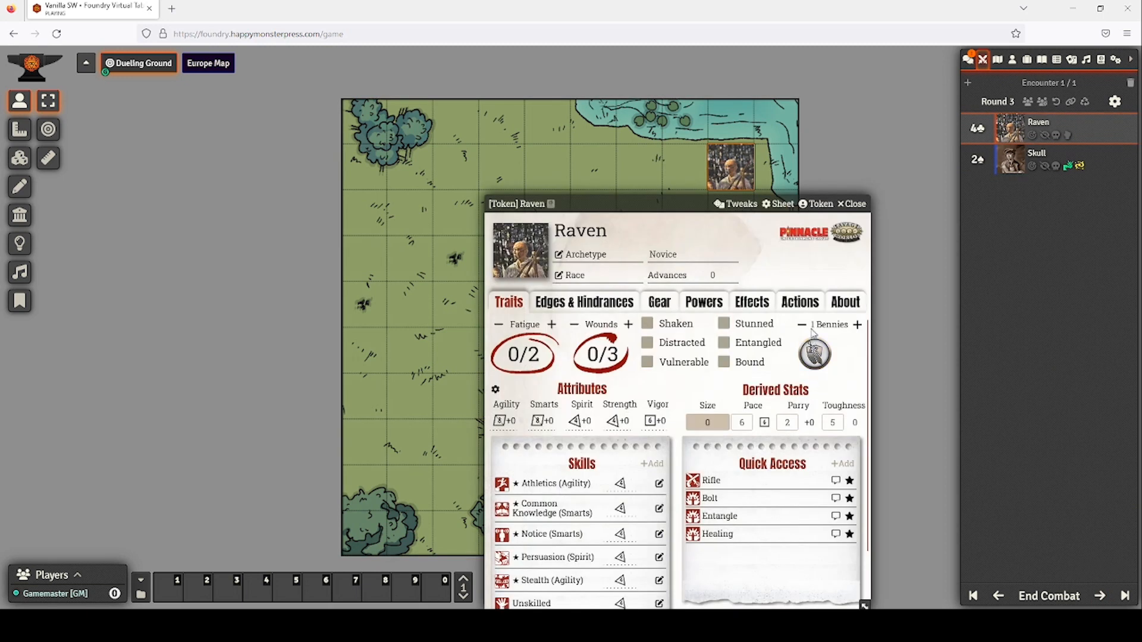
click(704, 302)
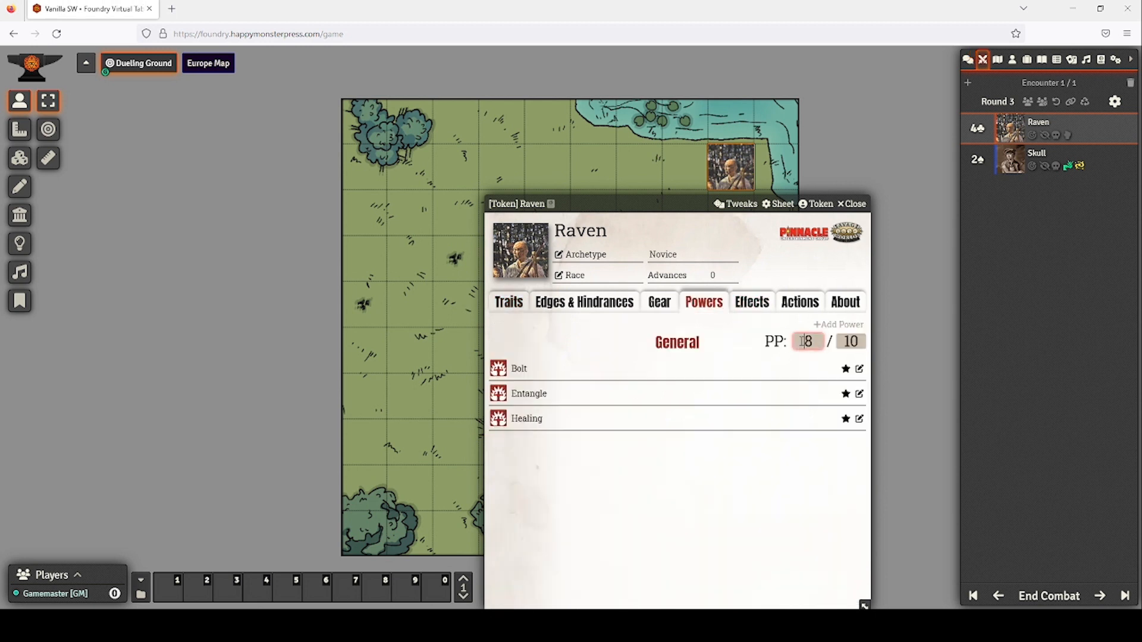
double_click(801, 341)
text(7)
Roll Raven's Weird Science skill, scoring 6.
click(508, 302)
scroll(599, 530, down, 2)
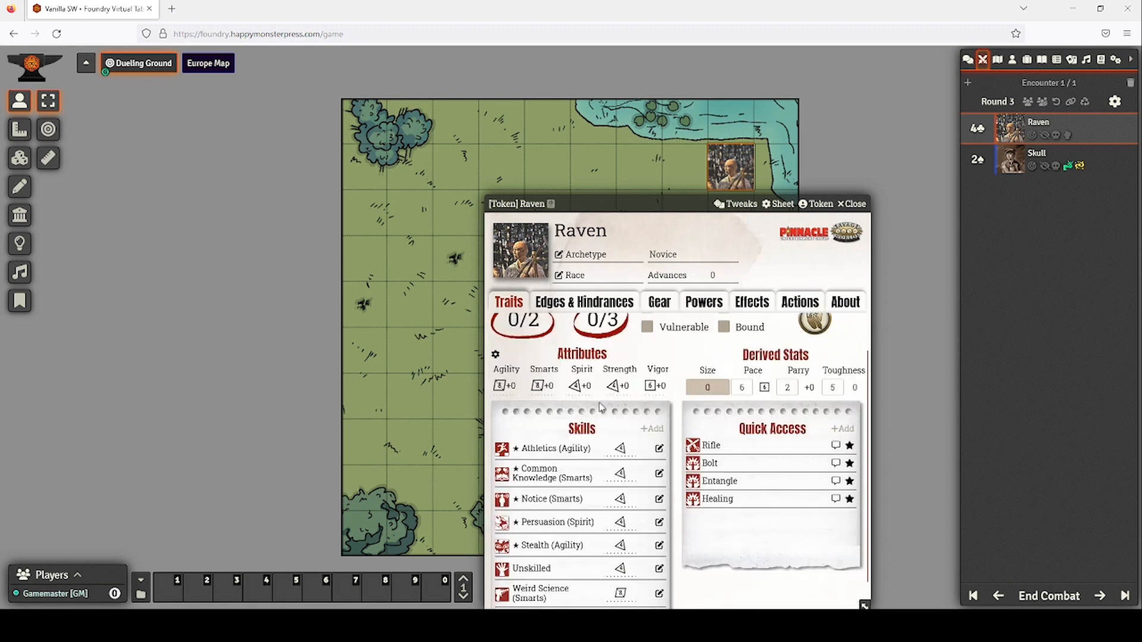
click(619, 570)
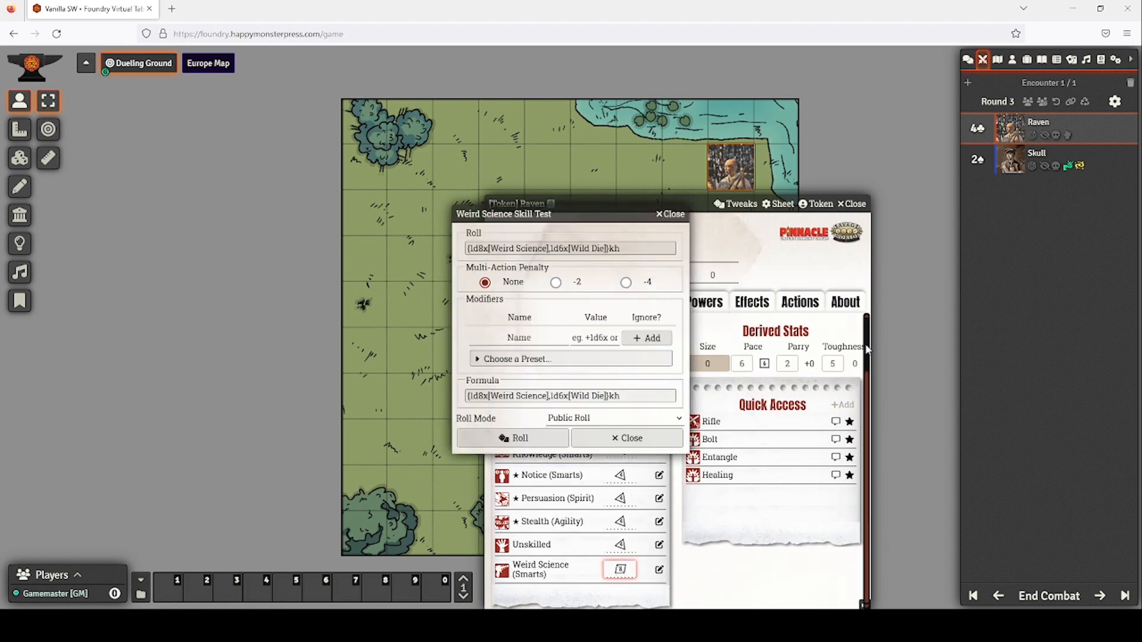
click(543, 434)
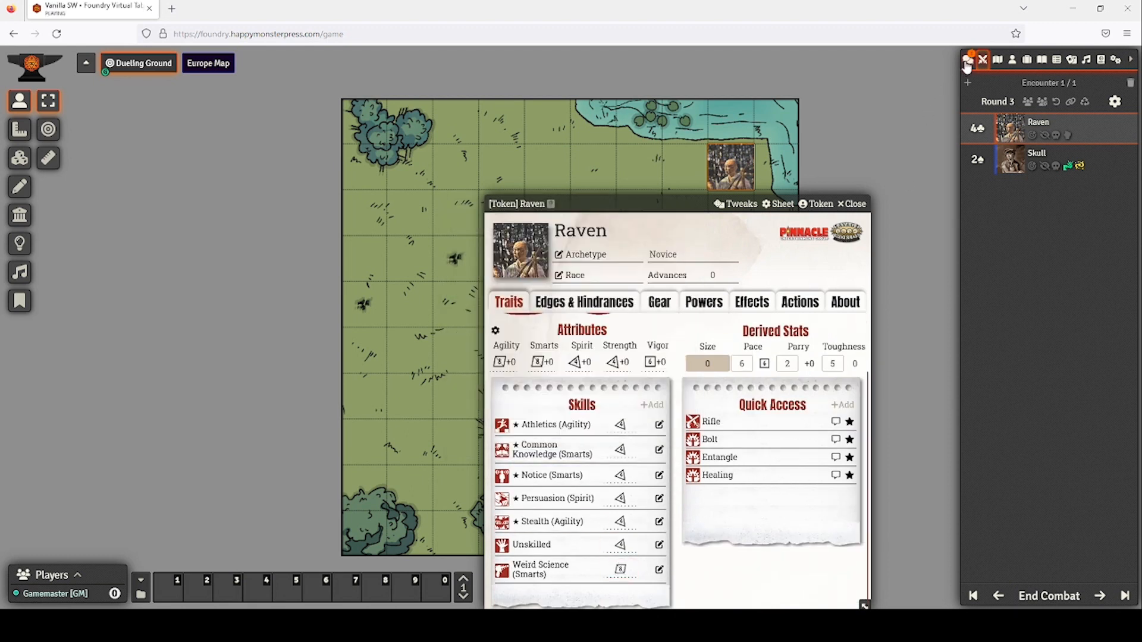
Roll 2d6 damage for Raven's Bolt power, totalling 17.
click(967, 62)
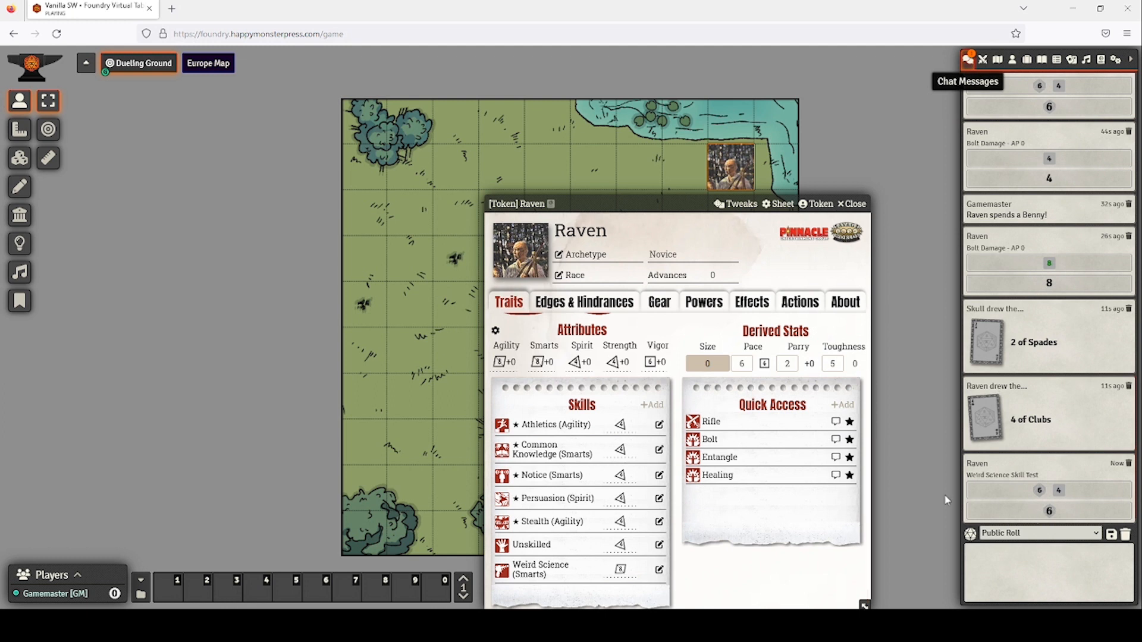
click(713, 440)
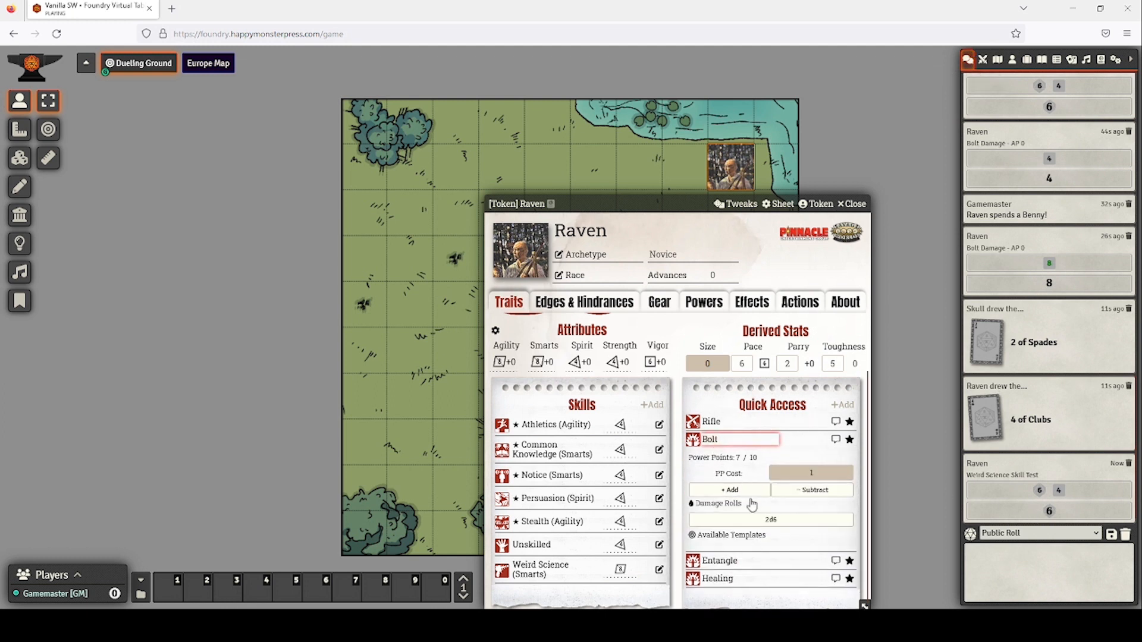
click(756, 520)
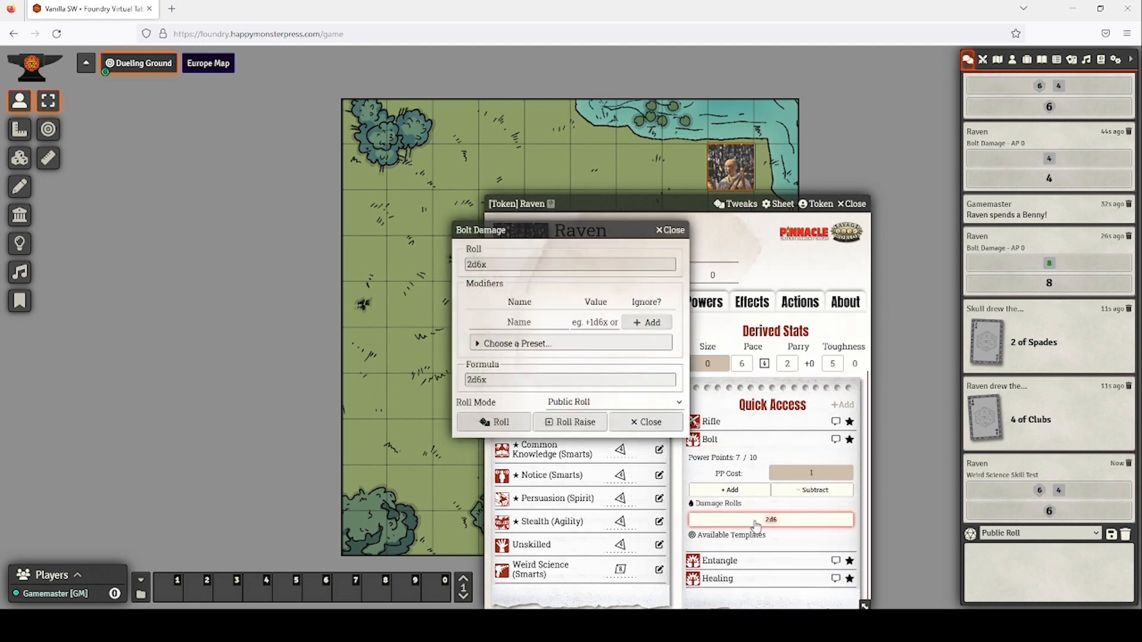
click(496, 422)
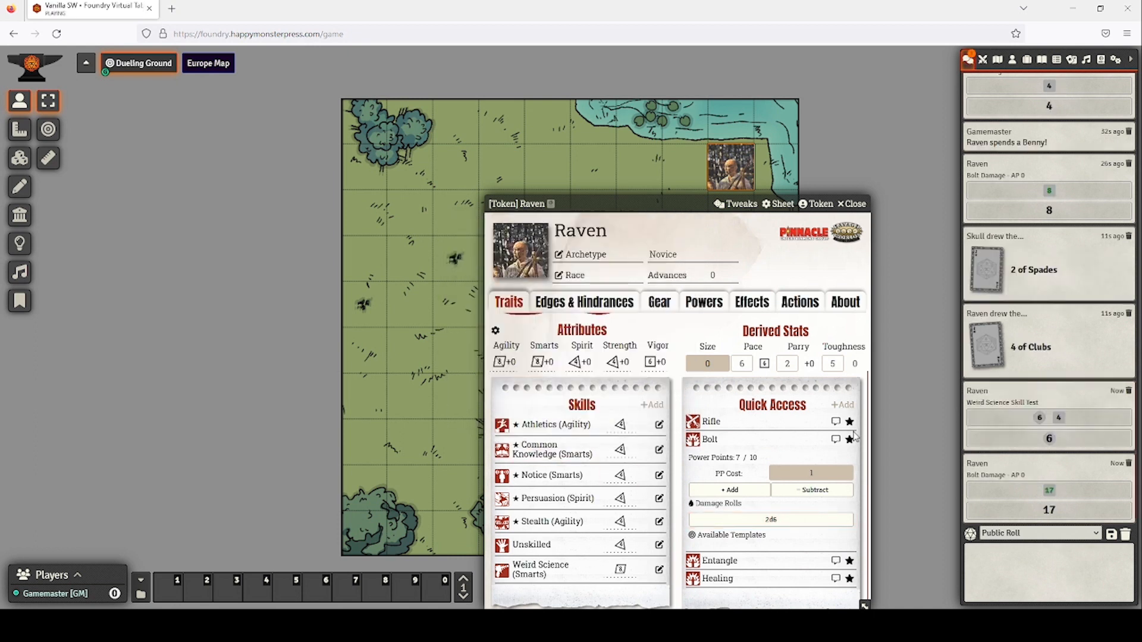
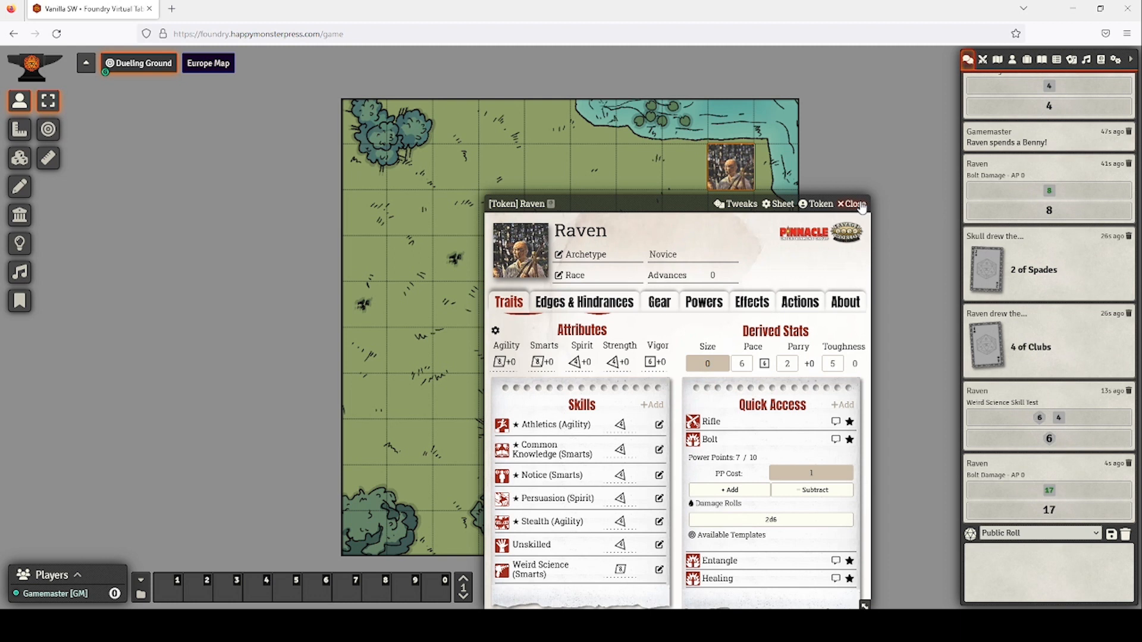
Close Raven's sheet and take control of Skull's token in the middle of the map.
click(860, 205)
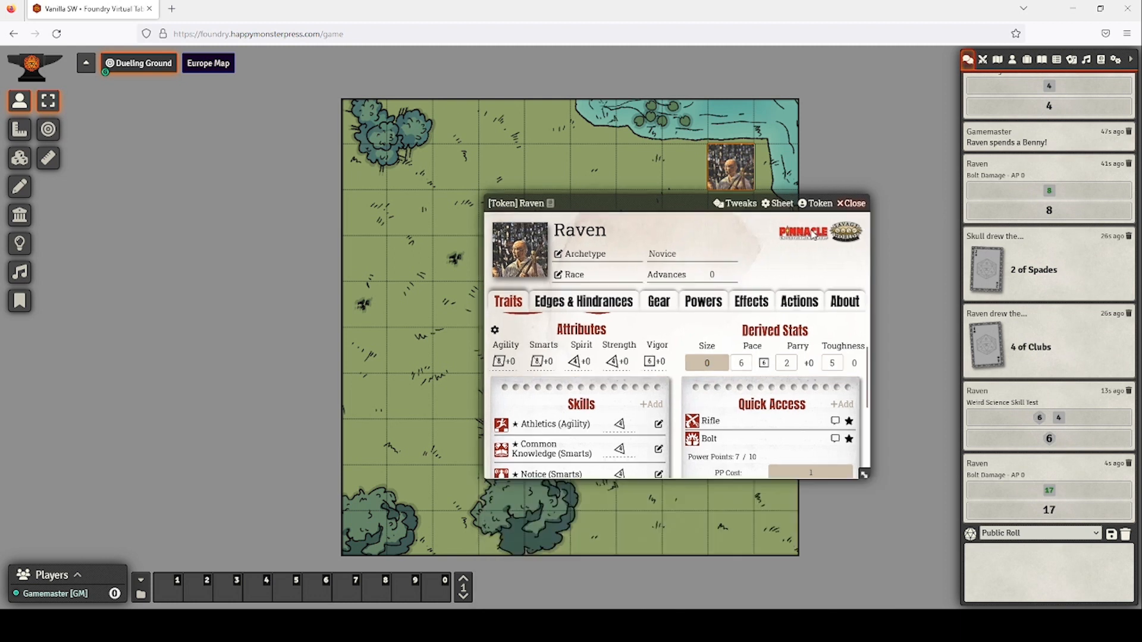
click(602, 362)
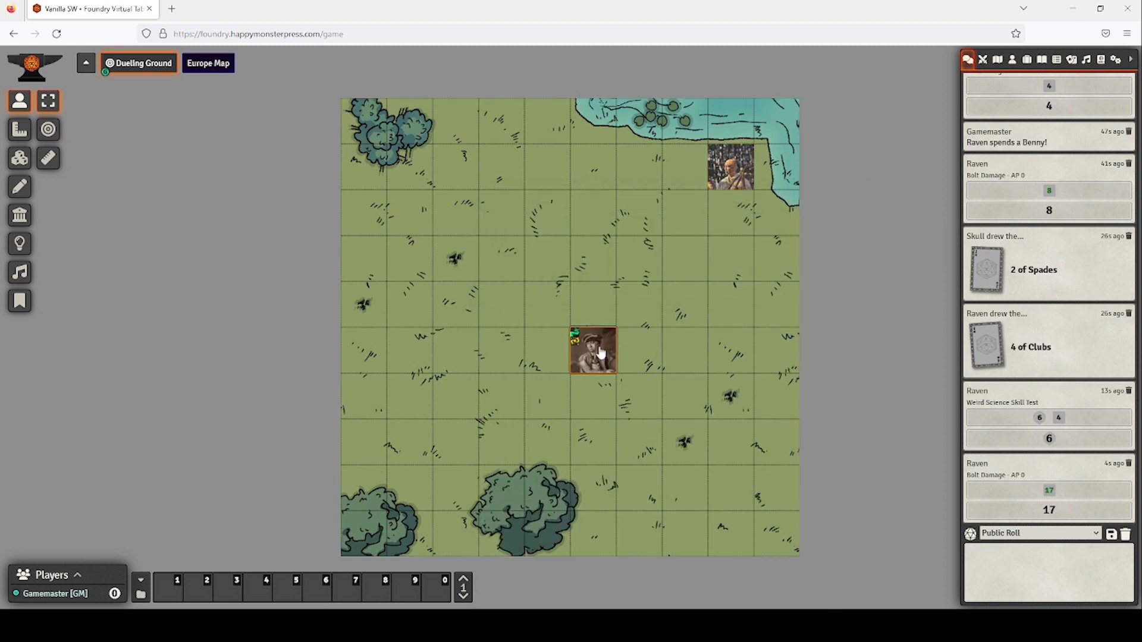
Spend one of Skull's Bennies and roll a Vigor test, scoring -1.
double_click(599, 356)
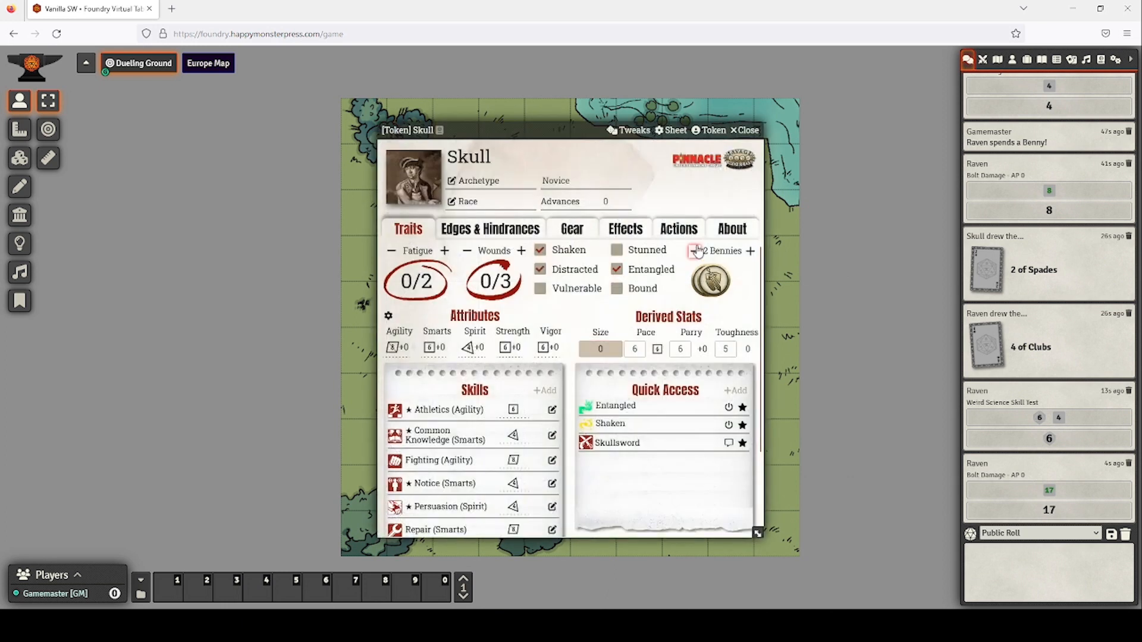
click(694, 251)
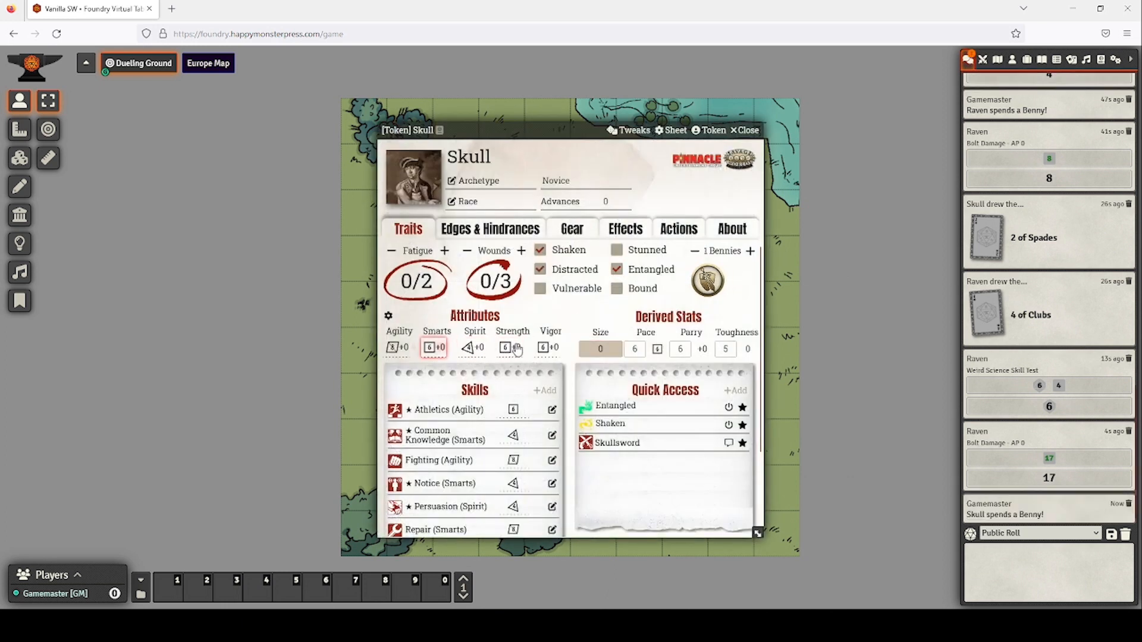
click(543, 347)
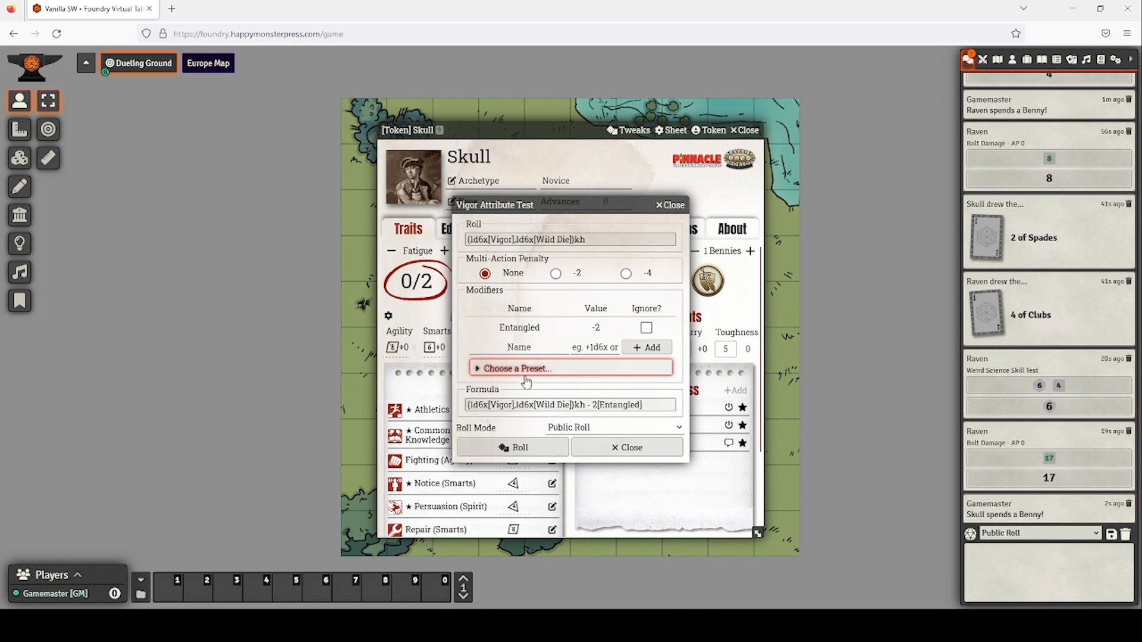
click(519, 448)
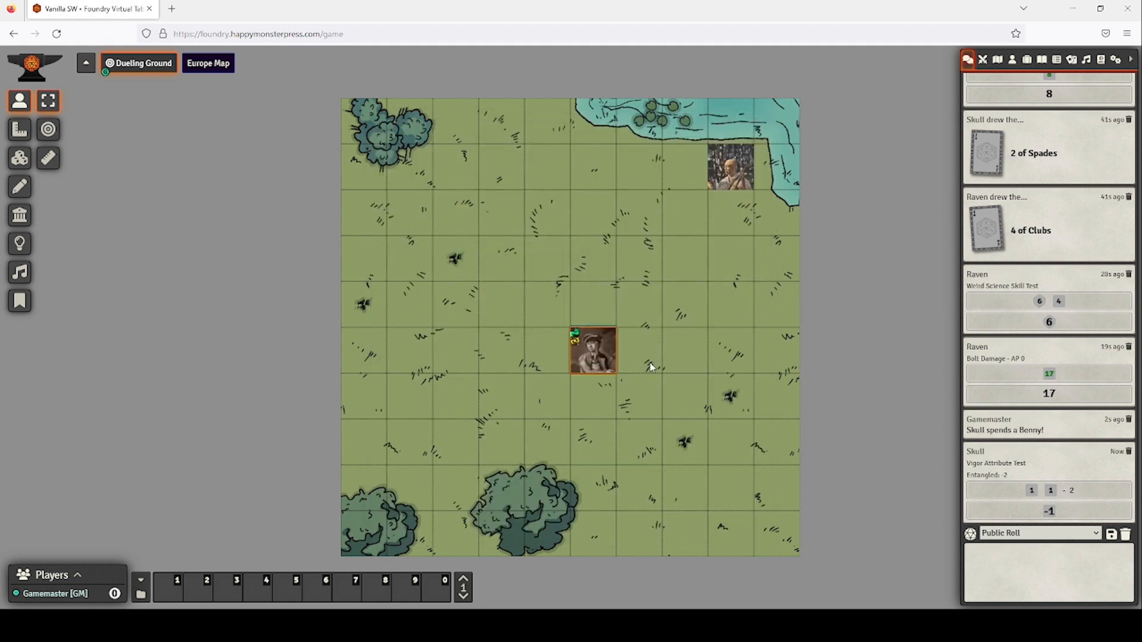
click(746, 131)
Raise Skull's Wounds to 3/3 and return to the Round 3 combat tracker.
double_click(585, 367)
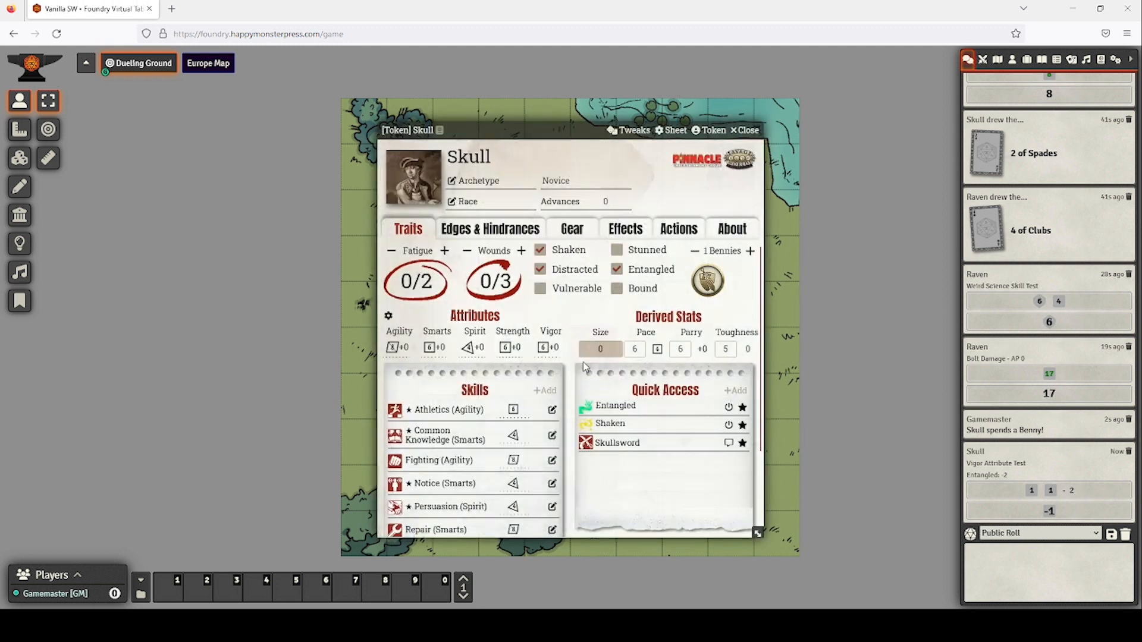
click(521, 251)
click(521, 251)
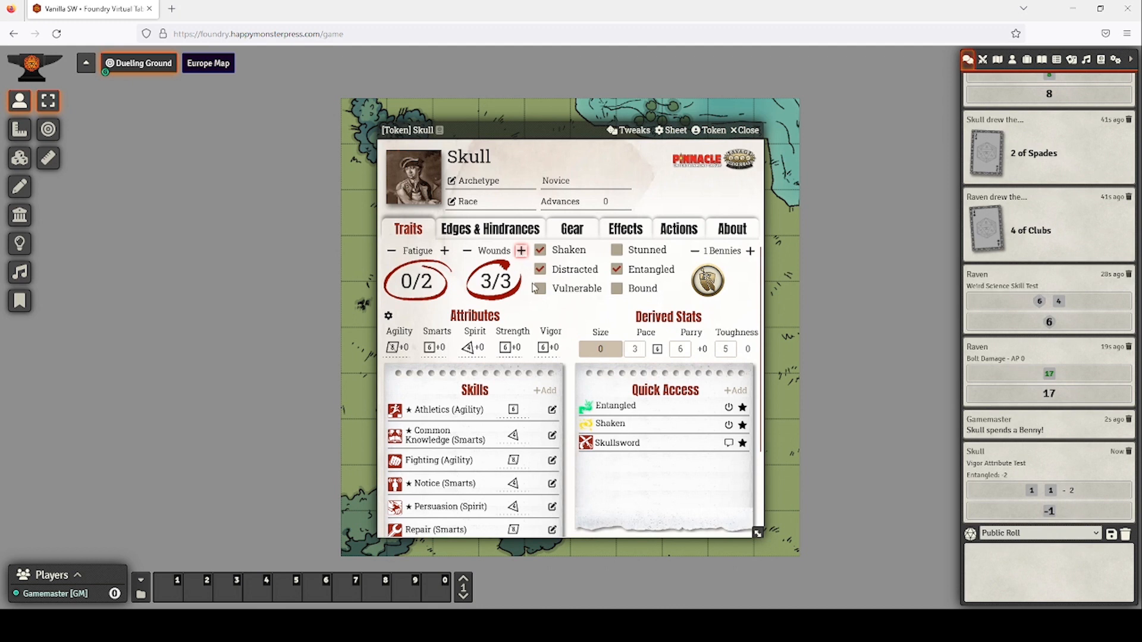
click(745, 130)
click(982, 60)
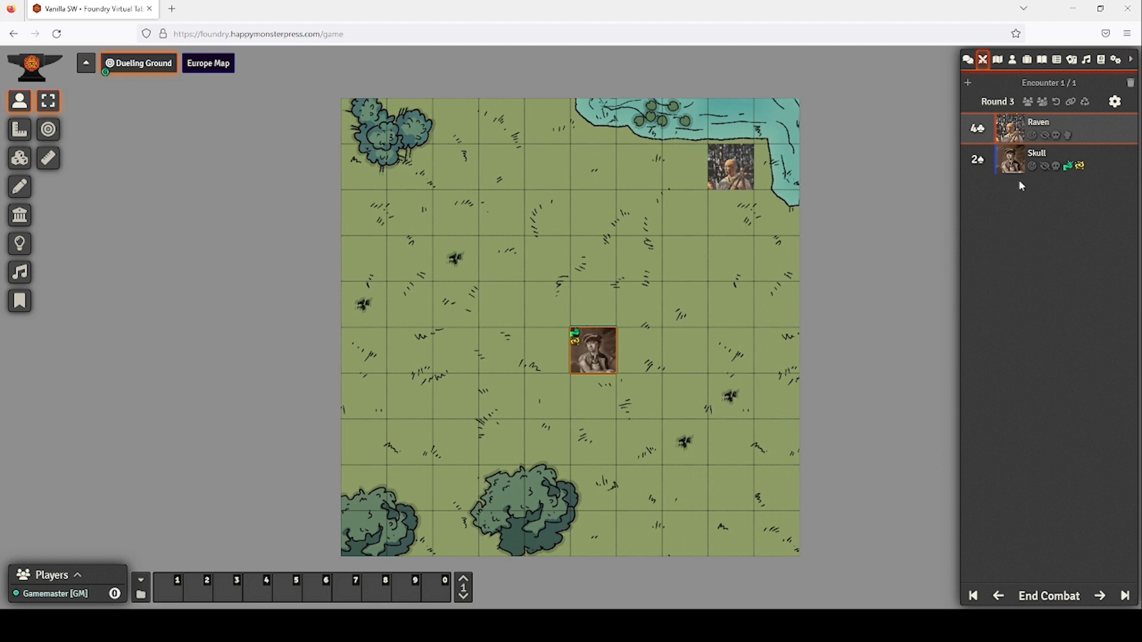
Pass the turn to Skull and fail a Spirit roll to remove Shaken.
click(1102, 598)
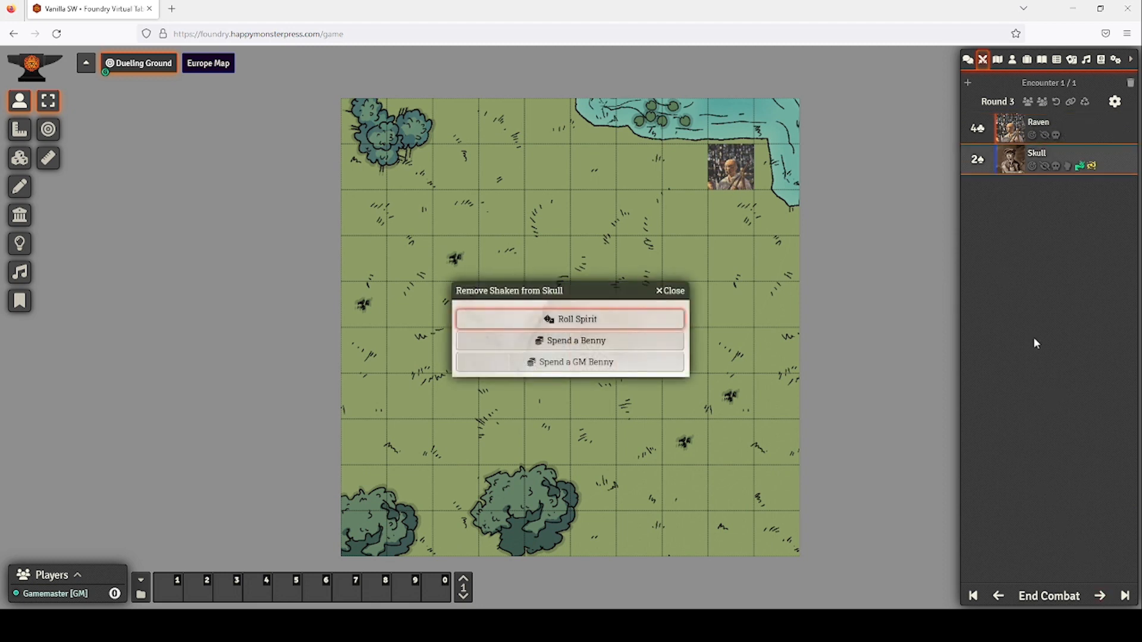
click(605, 321)
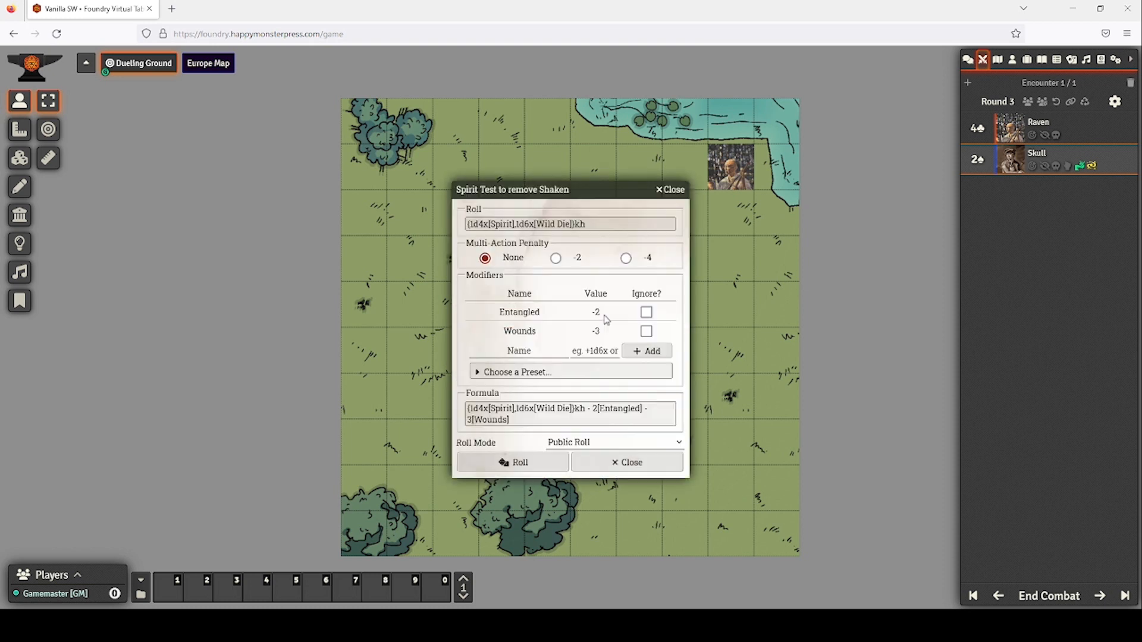
click(531, 462)
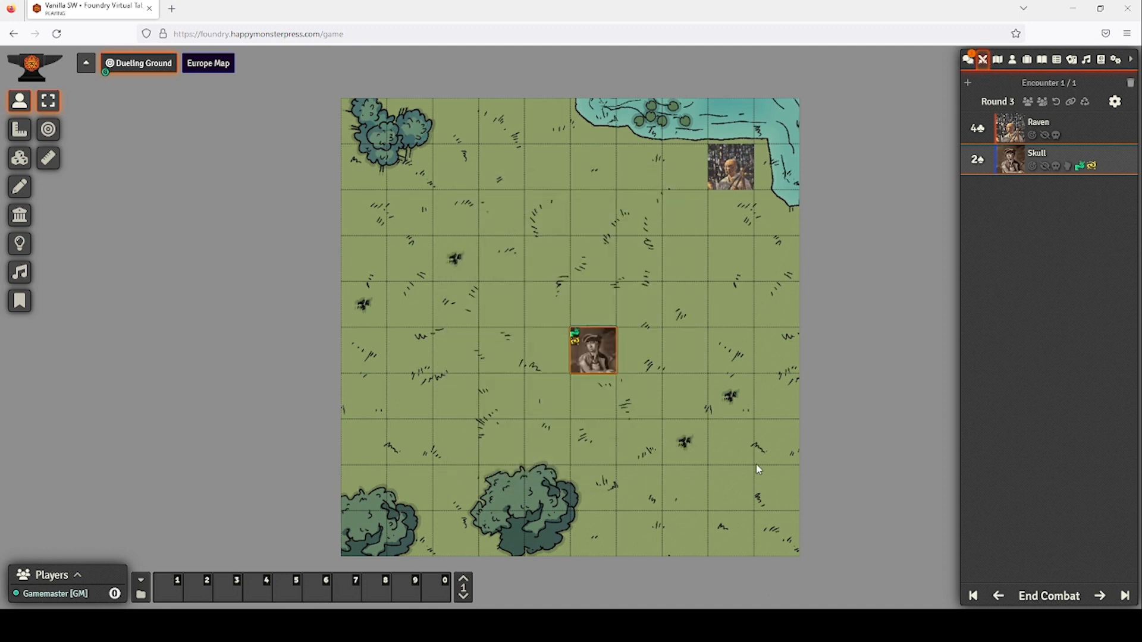
click(969, 62)
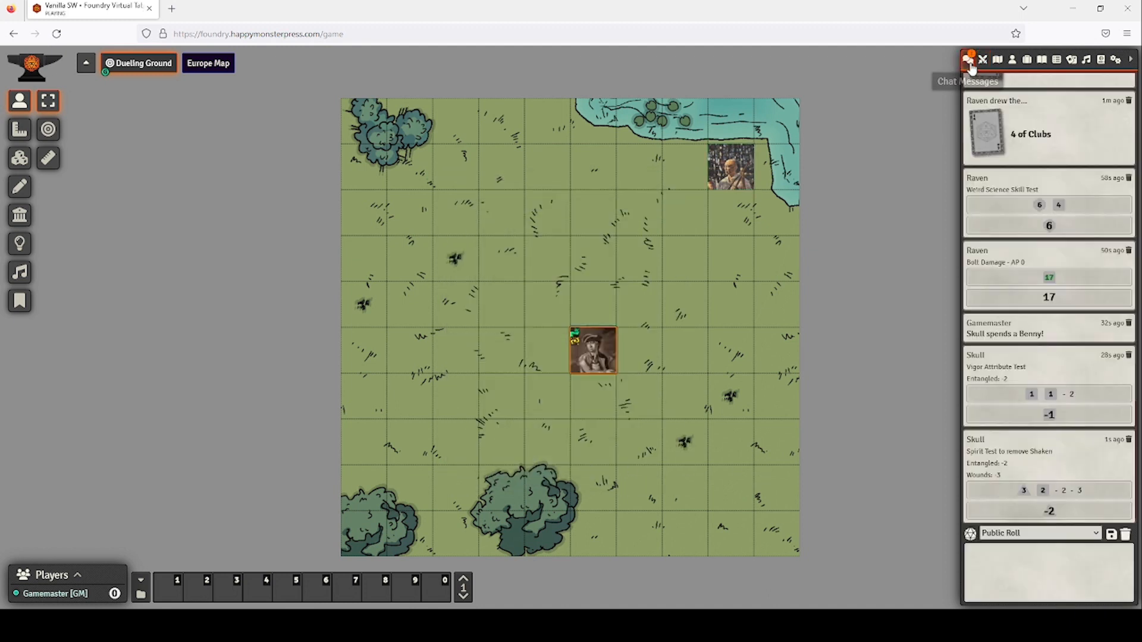
Spend Skull's last Benny to clear his Shaken condition.
double_click(594, 353)
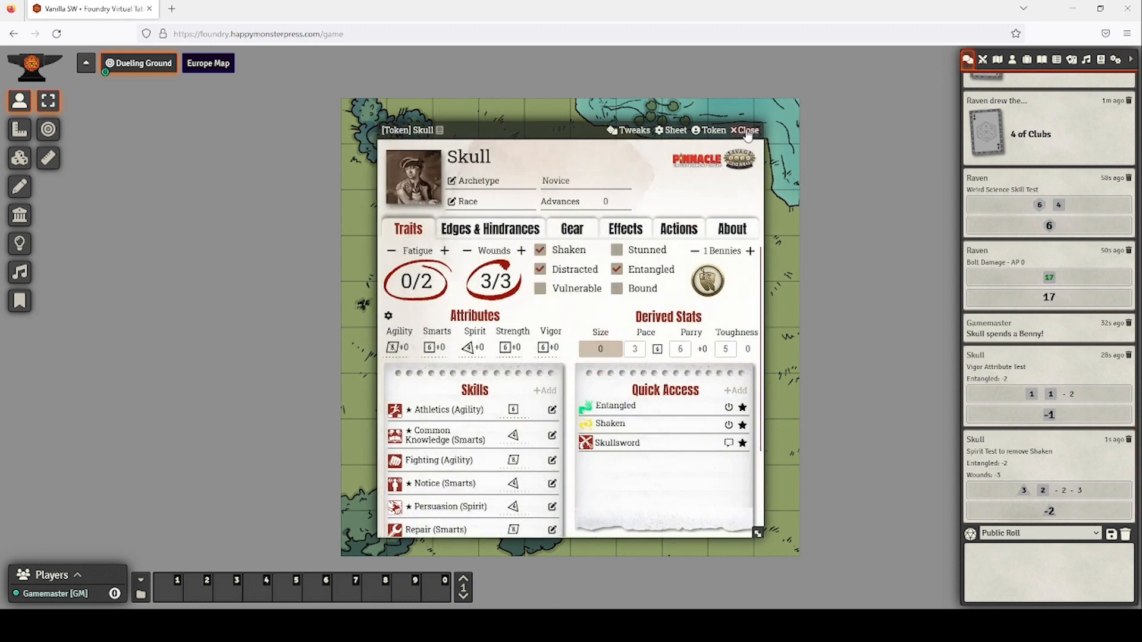
click(748, 131)
double_click(600, 364)
click(695, 251)
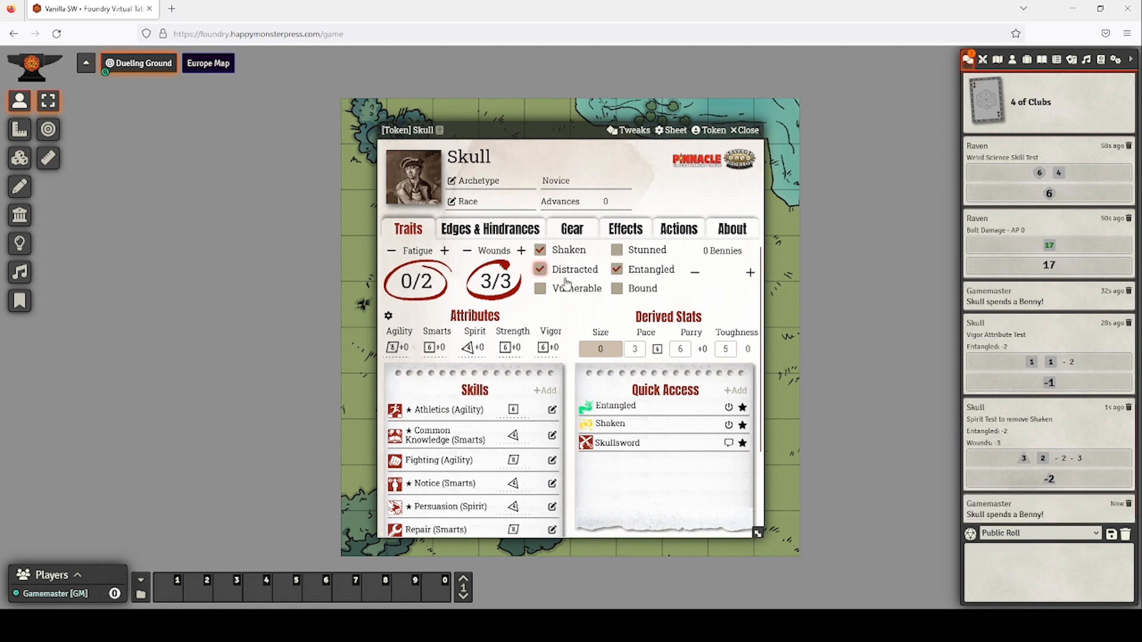
click(541, 250)
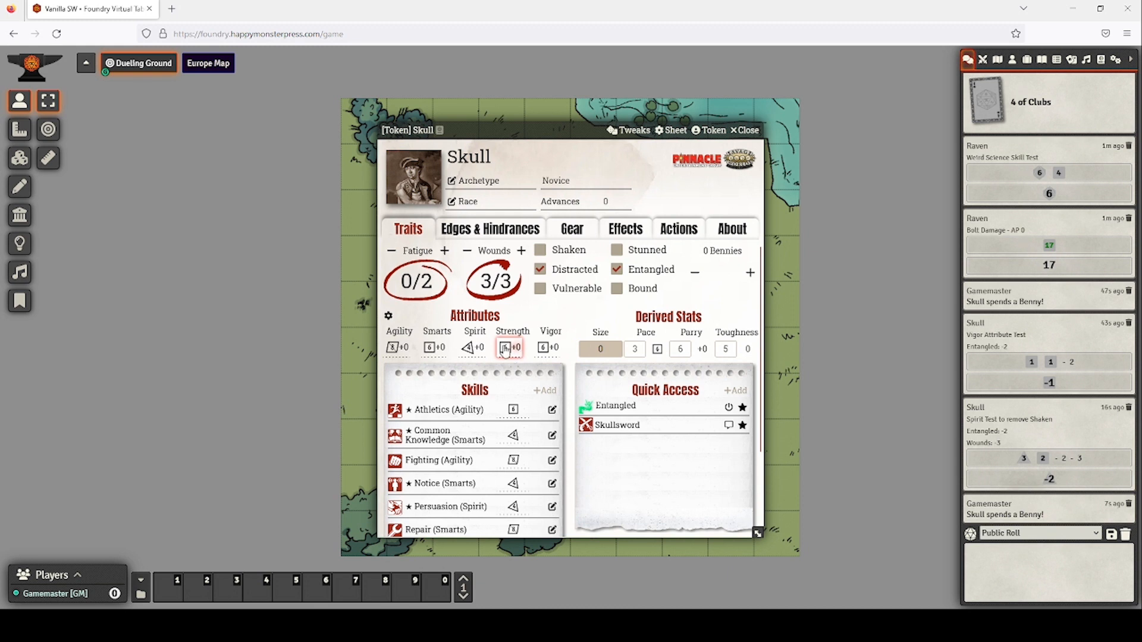
Roll a Strength test for Skull, scoring -1.
click(505, 347)
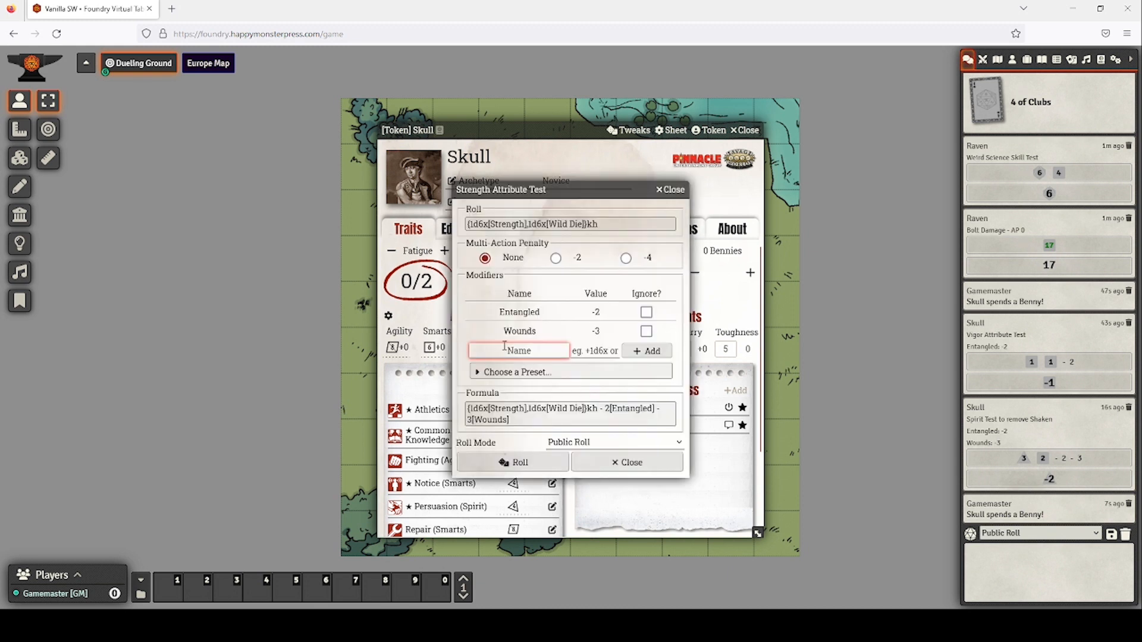
click(530, 468)
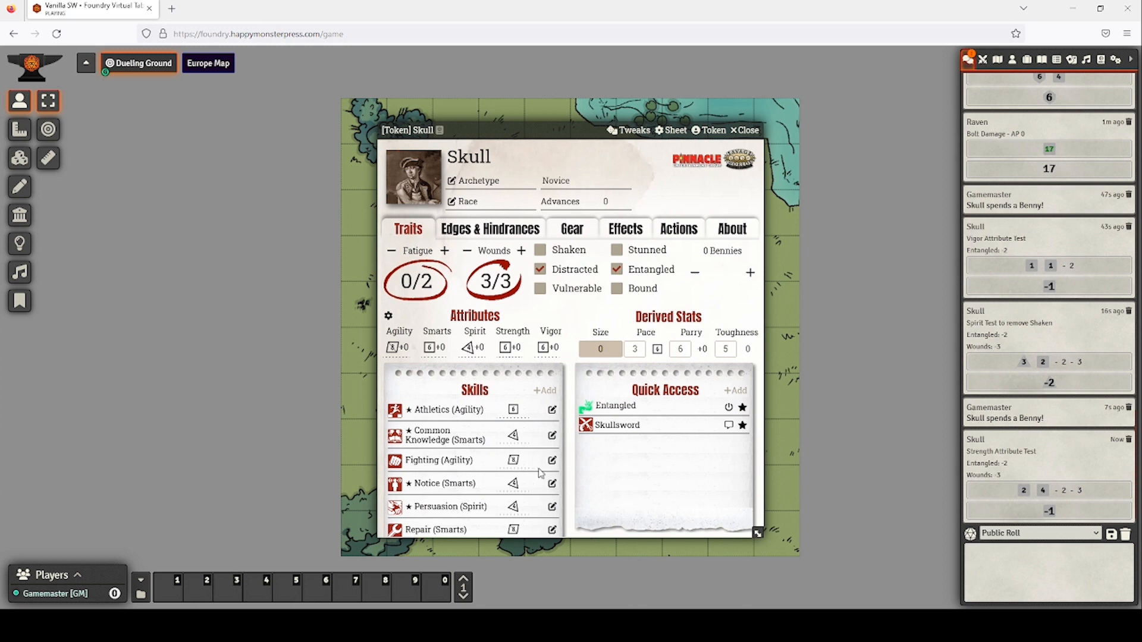
click(743, 131)
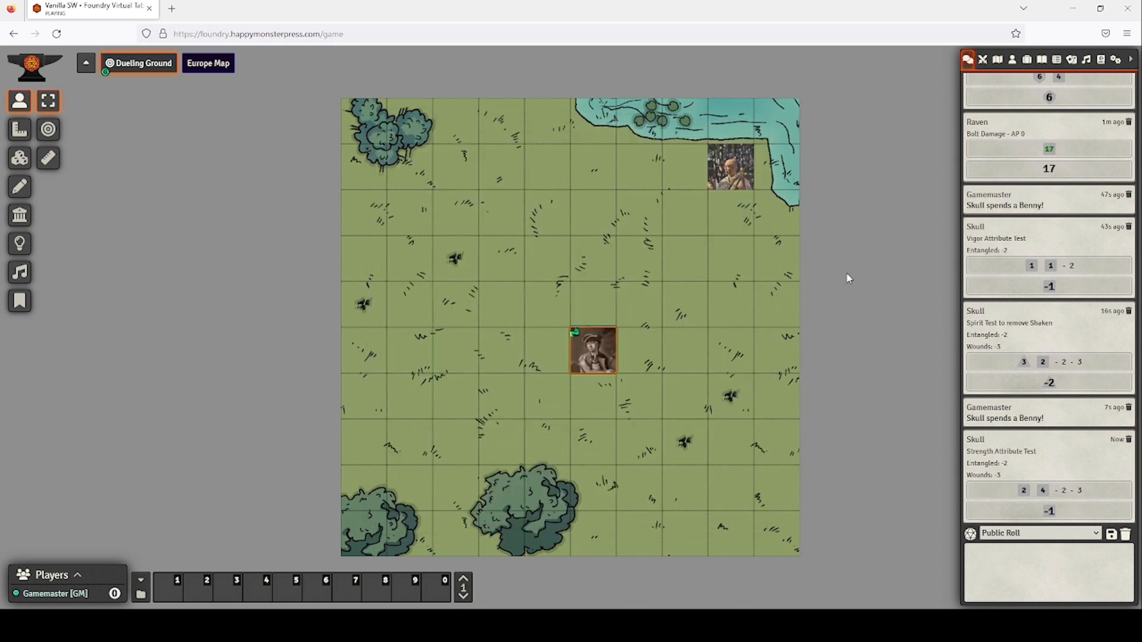
click(982, 60)
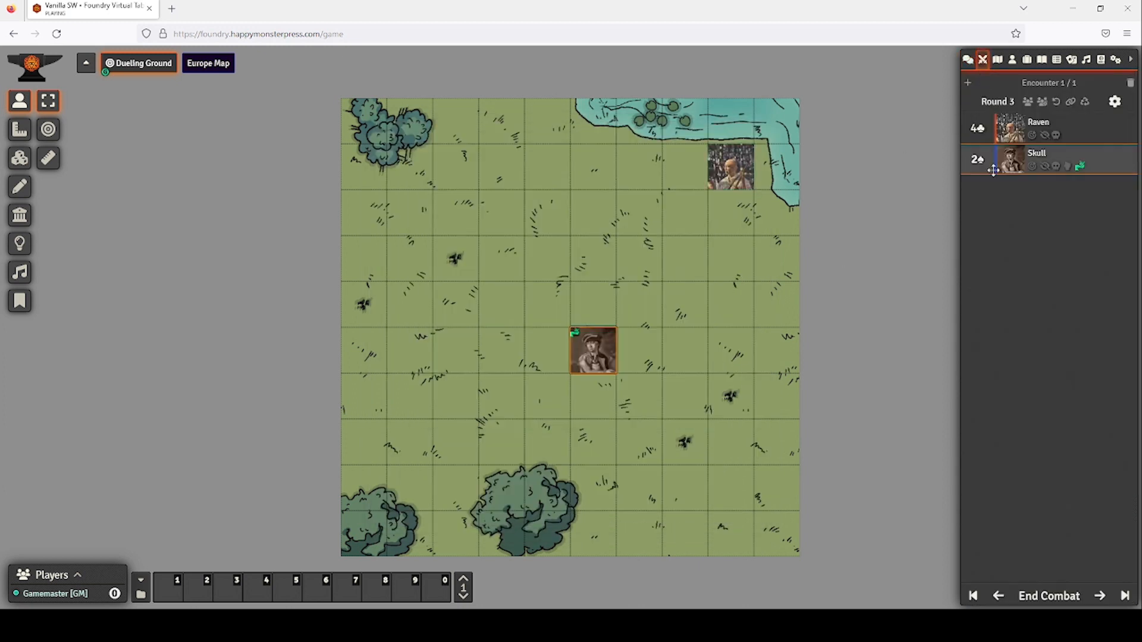
Start Round 4 on Skull's turn and roll Strength, scoring 6.
click(1100, 596)
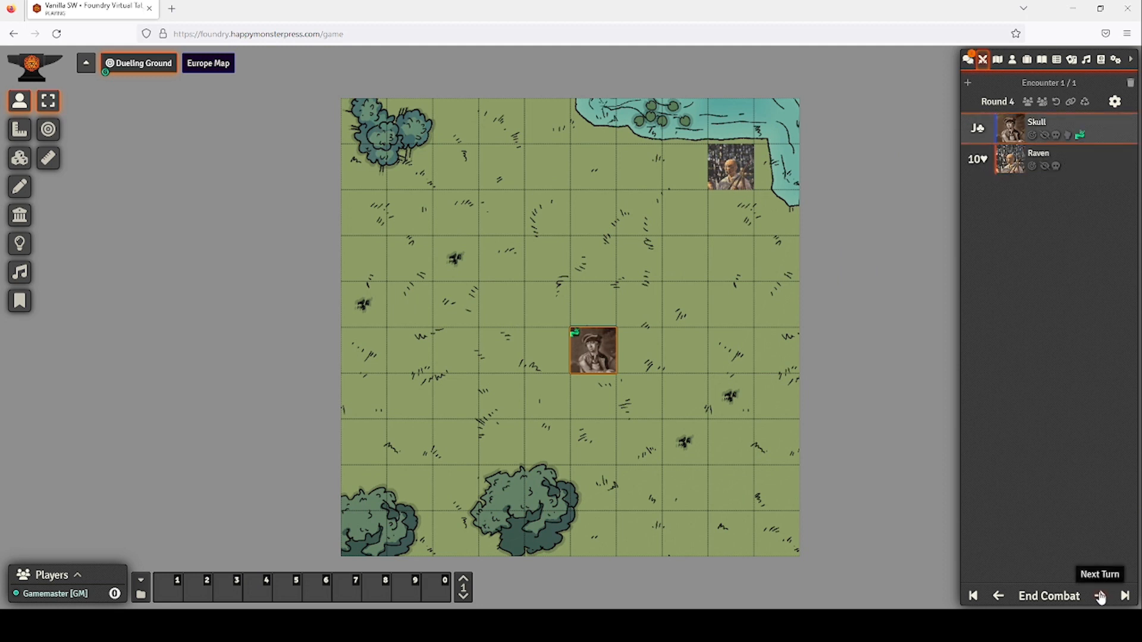
double_click(594, 353)
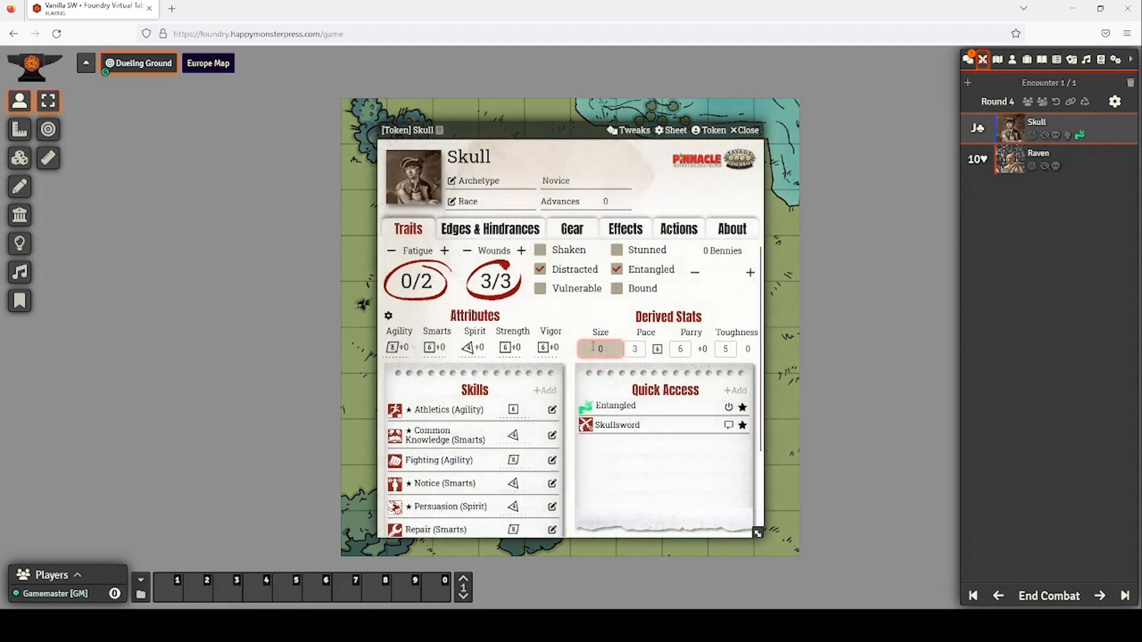
click(512, 350)
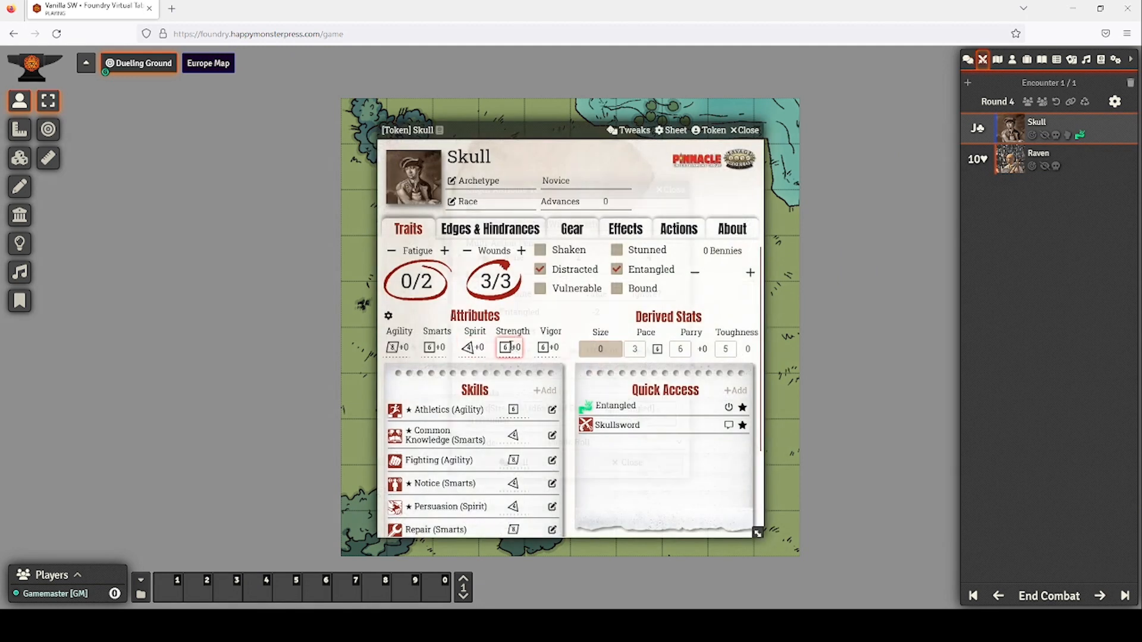
click(515, 463)
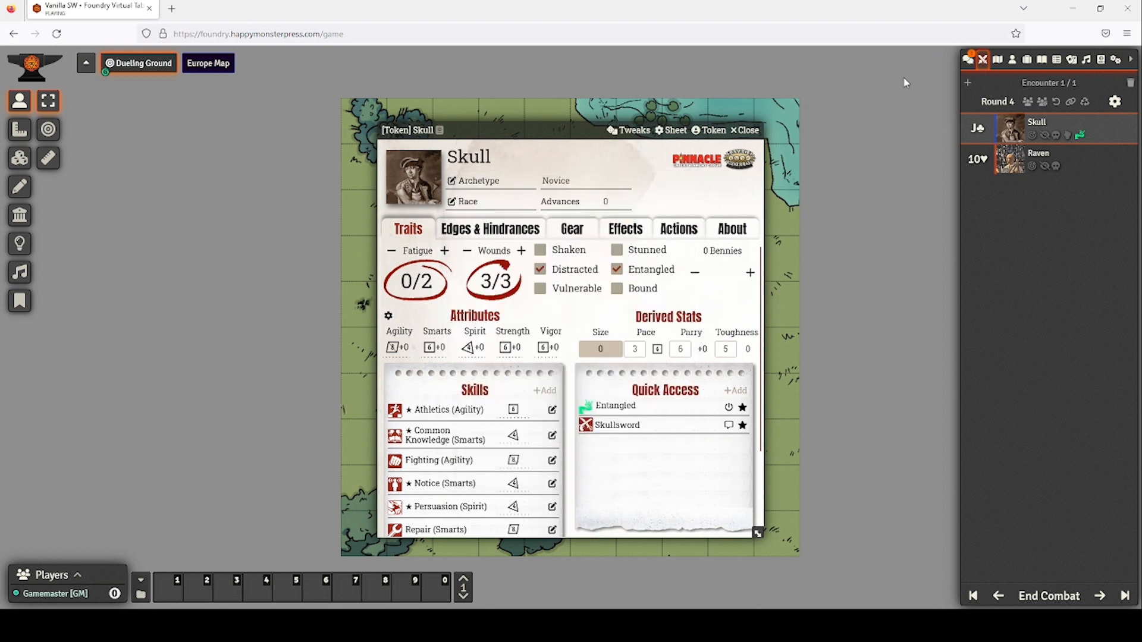
click(967, 61)
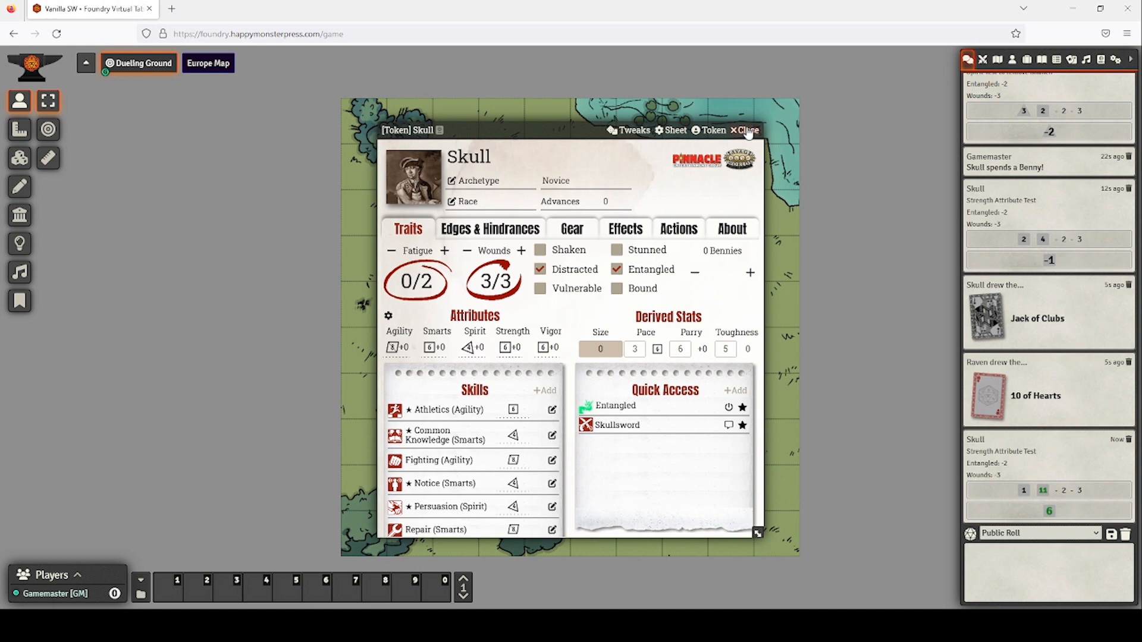
Clear Skull's Entangled condition and move his token beside Raven.
click(617, 271)
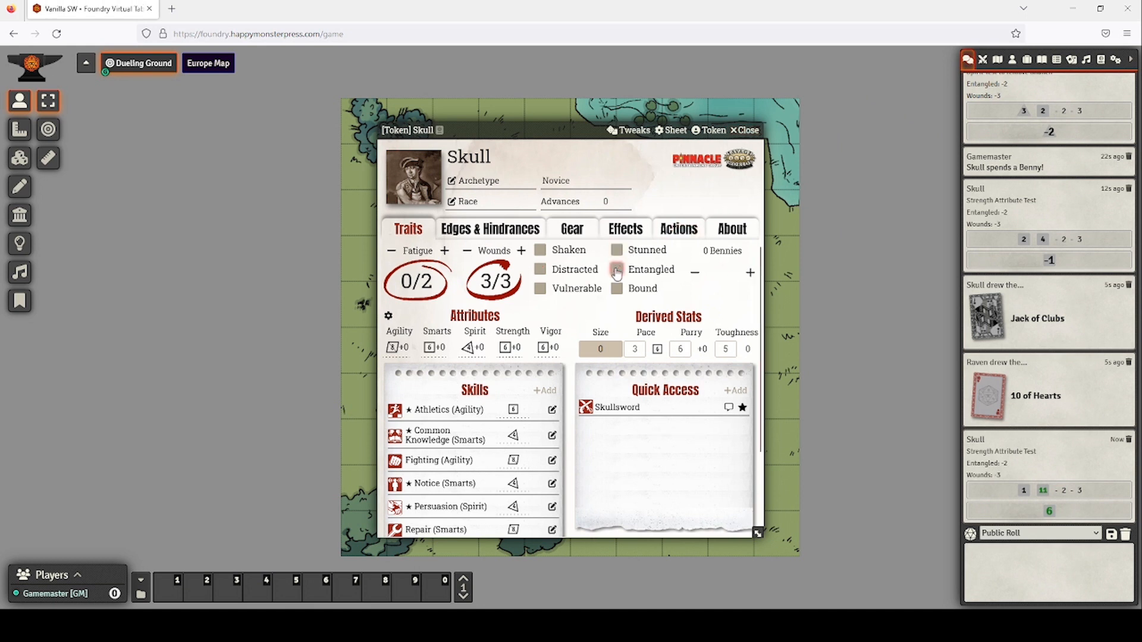
click(743, 134)
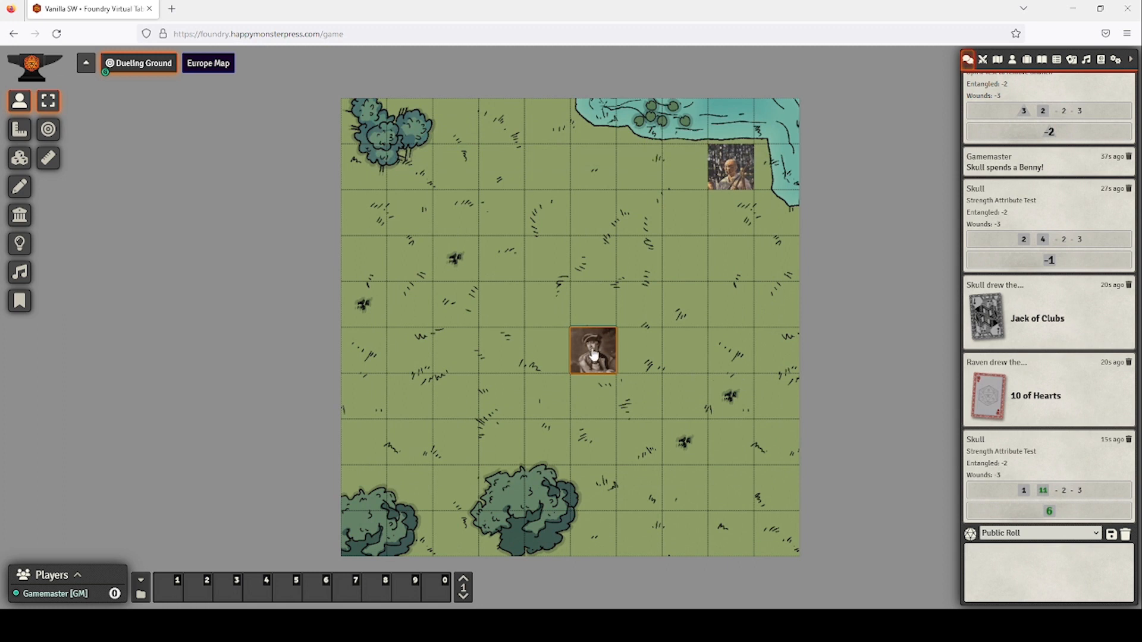
drag(593, 351, 693, 212)
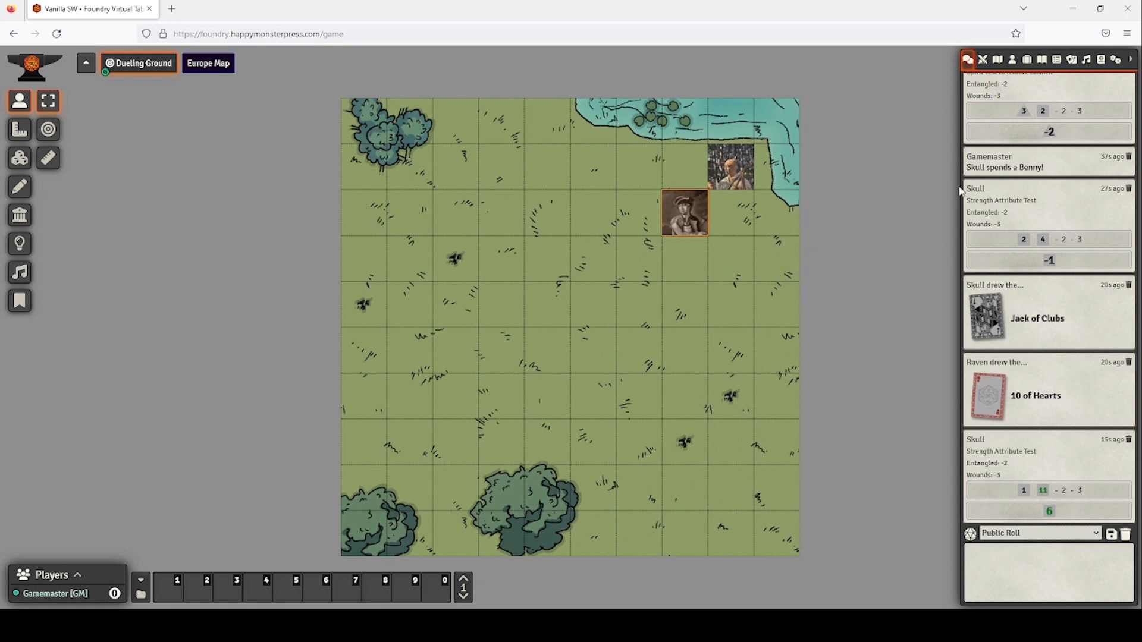
click(982, 60)
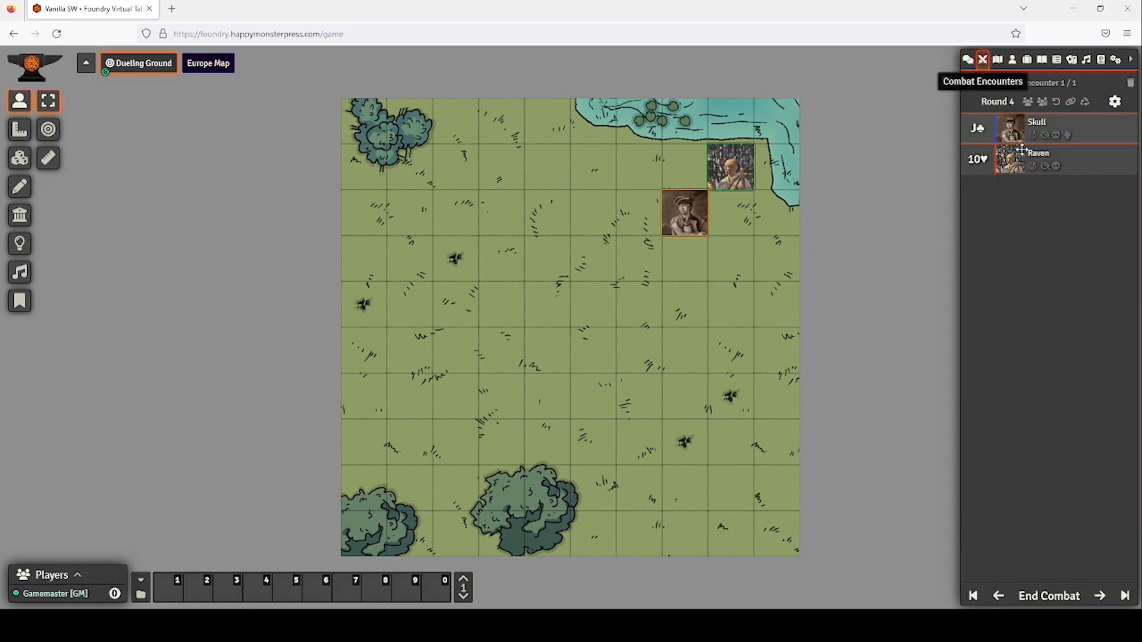
Roll Raven's Weird Science skill, scoring 7.
double_click(1057, 155)
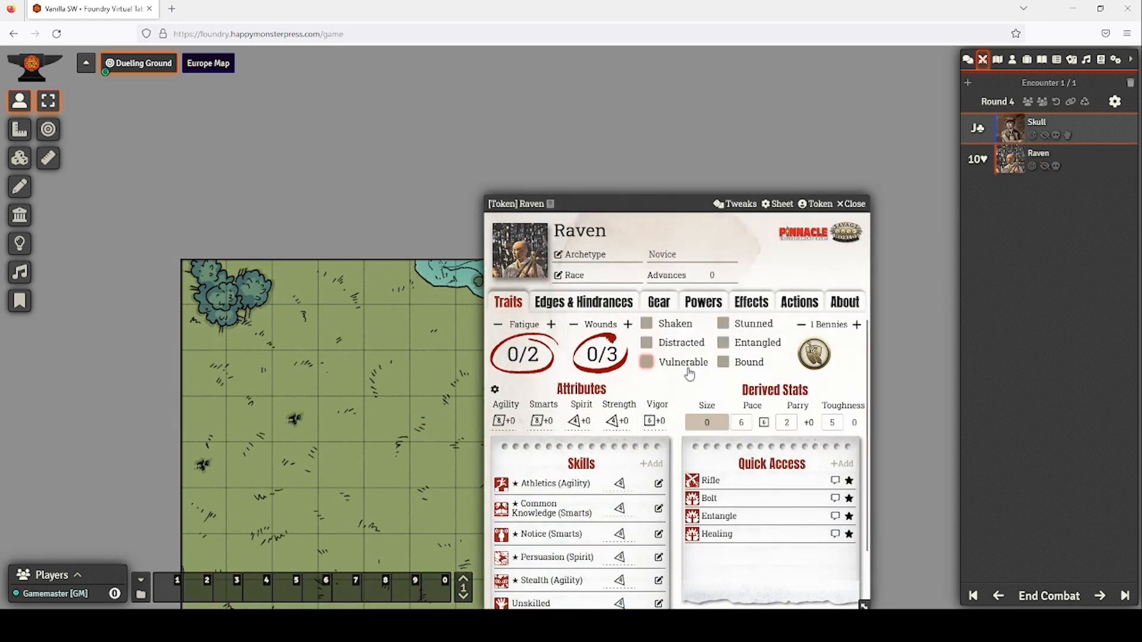
scroll(651, 443, down, 1)
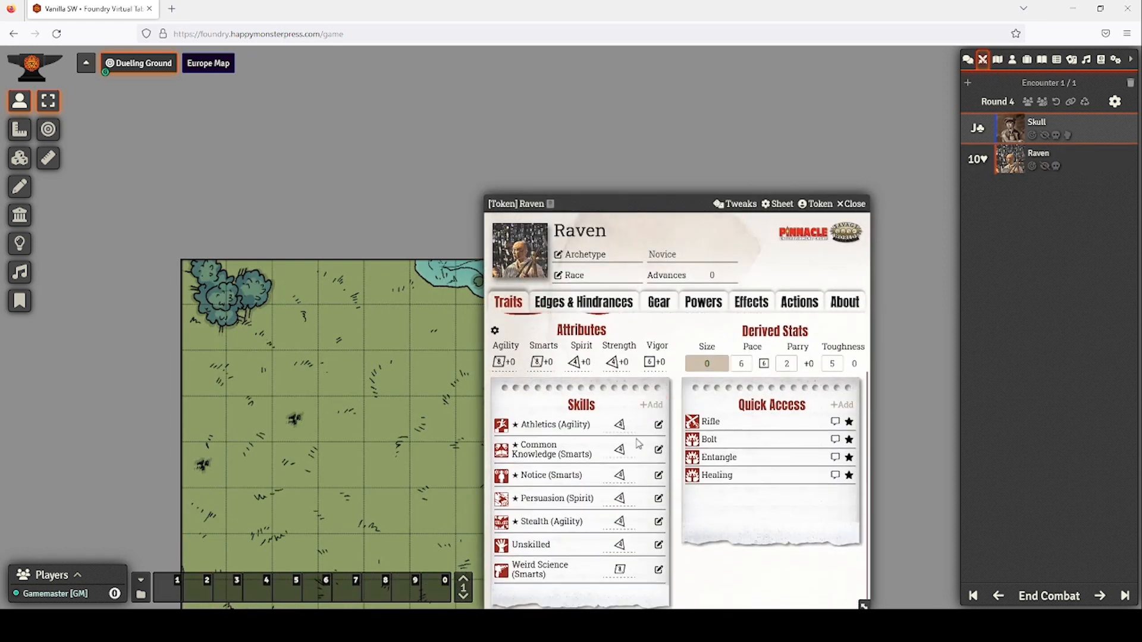
click(541, 567)
click(967, 60)
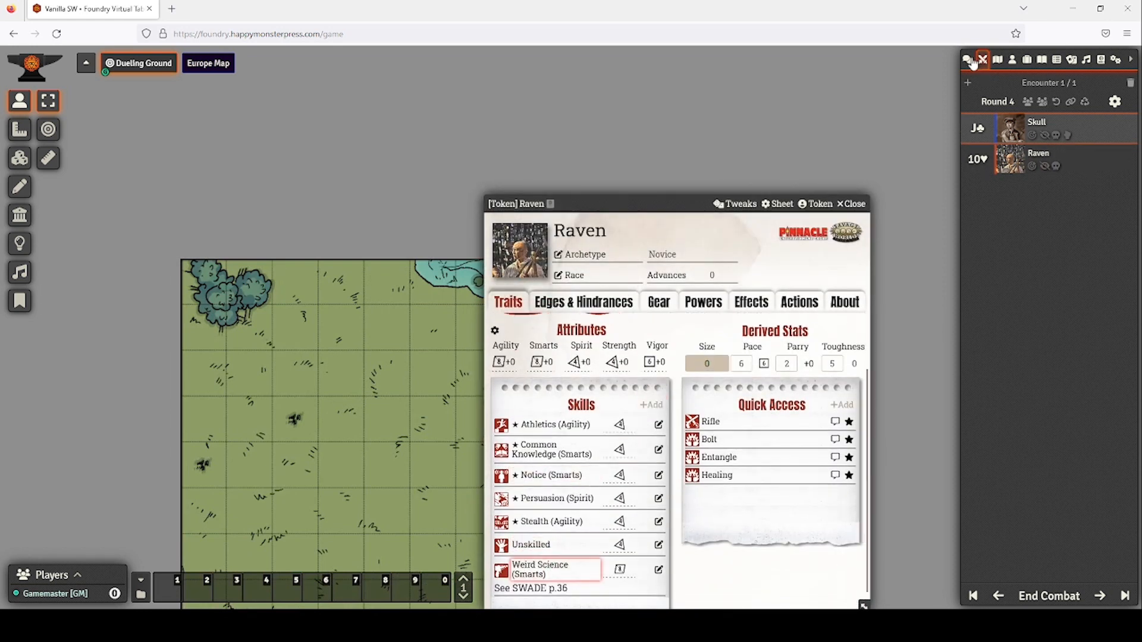
click(619, 569)
click(533, 439)
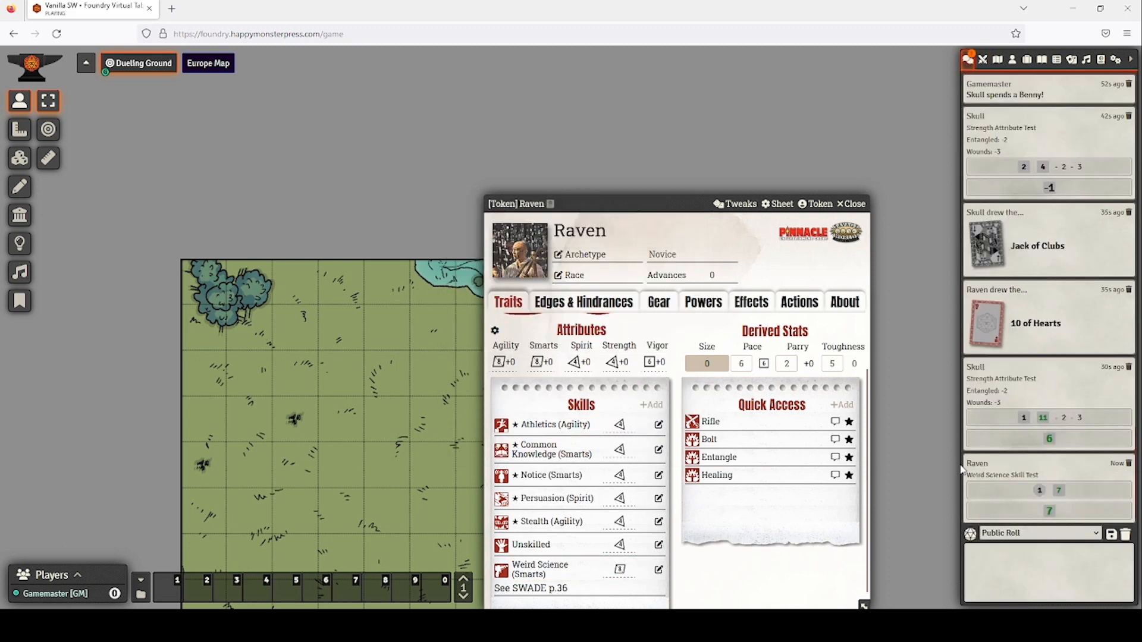
click(854, 203)
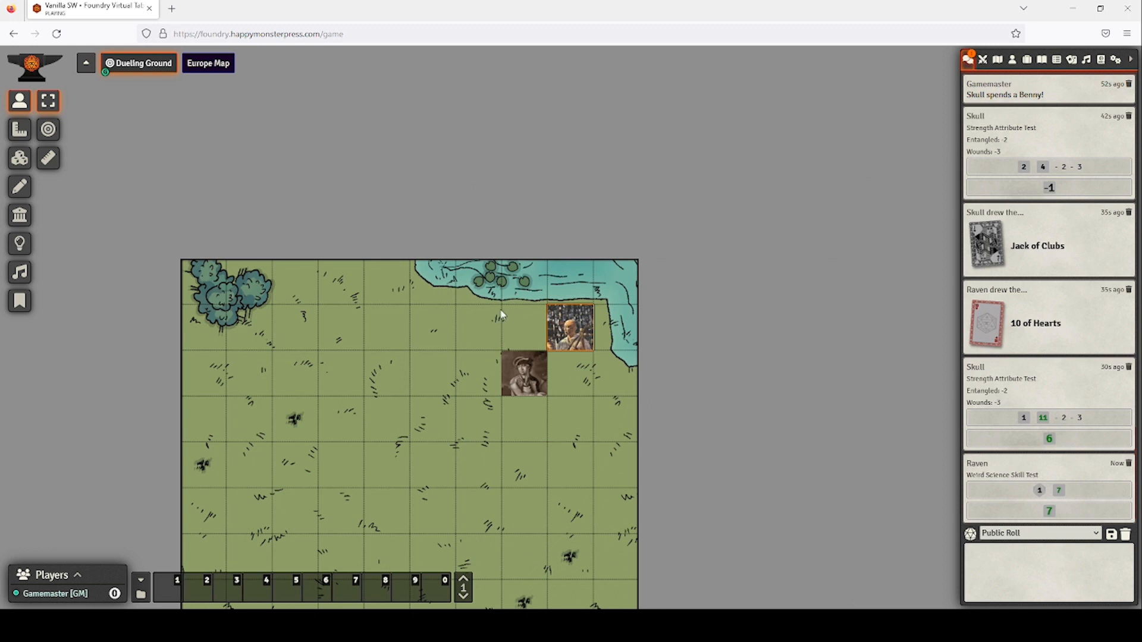
Mark Skull as Entangled on his character sheet.
drag(500, 311, 574, 224)
drag(468, 375, 595, 258)
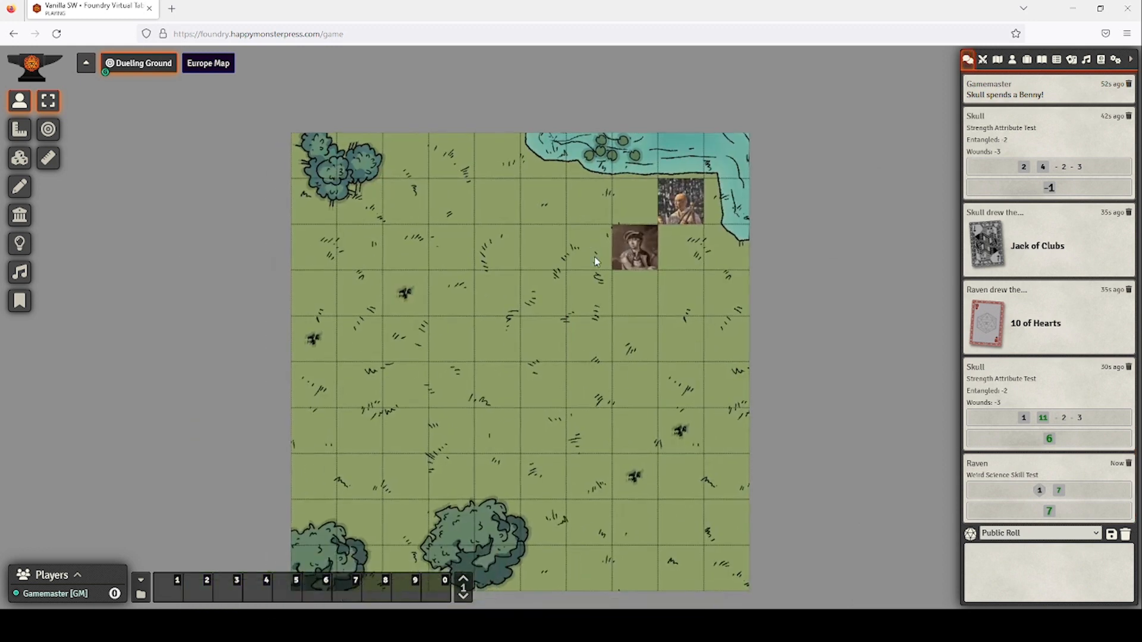
double_click(650, 263)
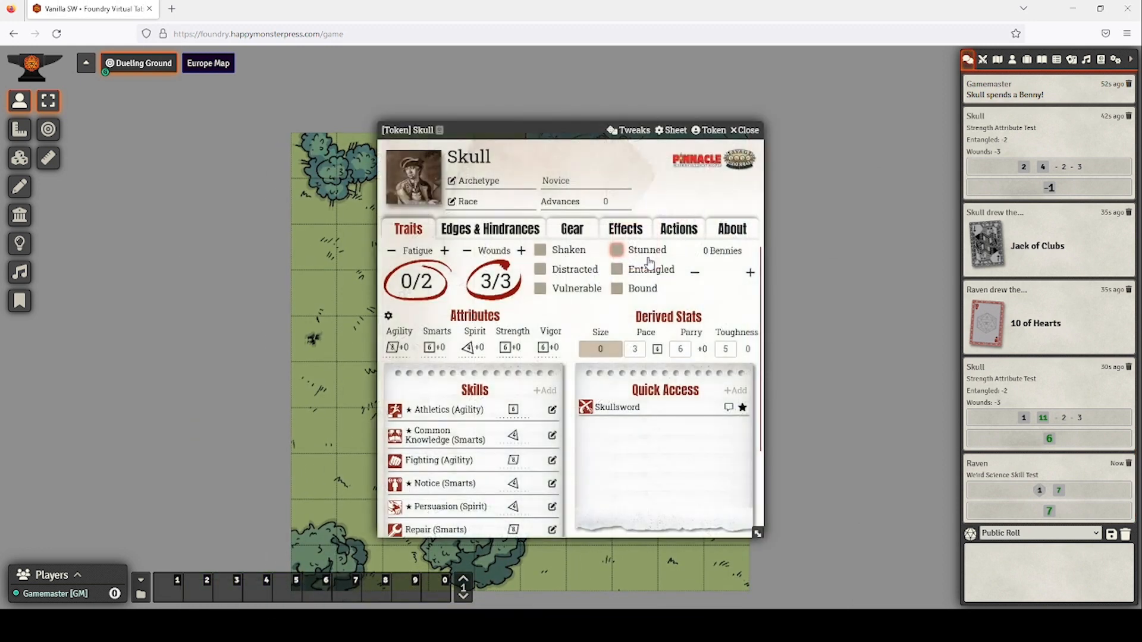
click(618, 271)
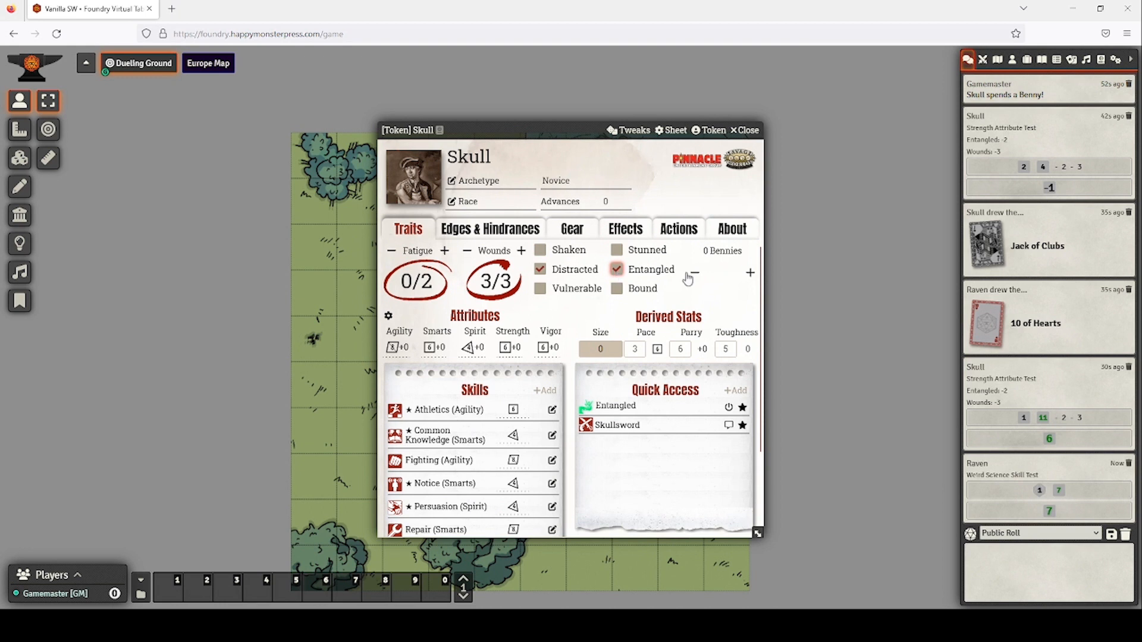
click(743, 130)
click(983, 60)
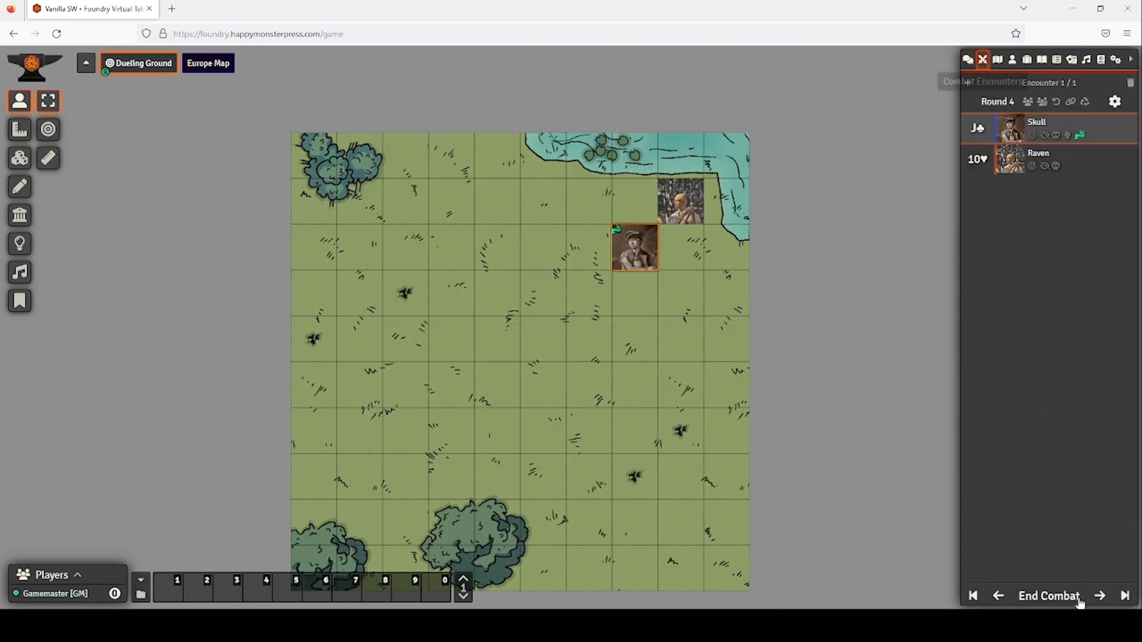
Lower Raven's power points to 3 of 10 and advance combat to Round 5.
double_click(696, 213)
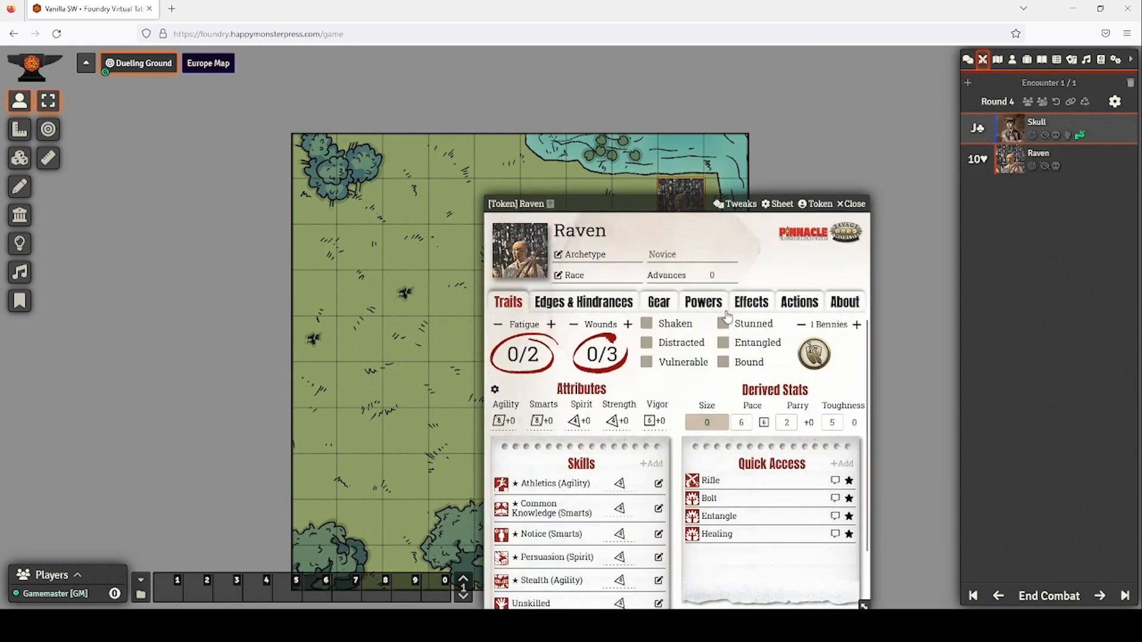
click(708, 302)
double_click(812, 342)
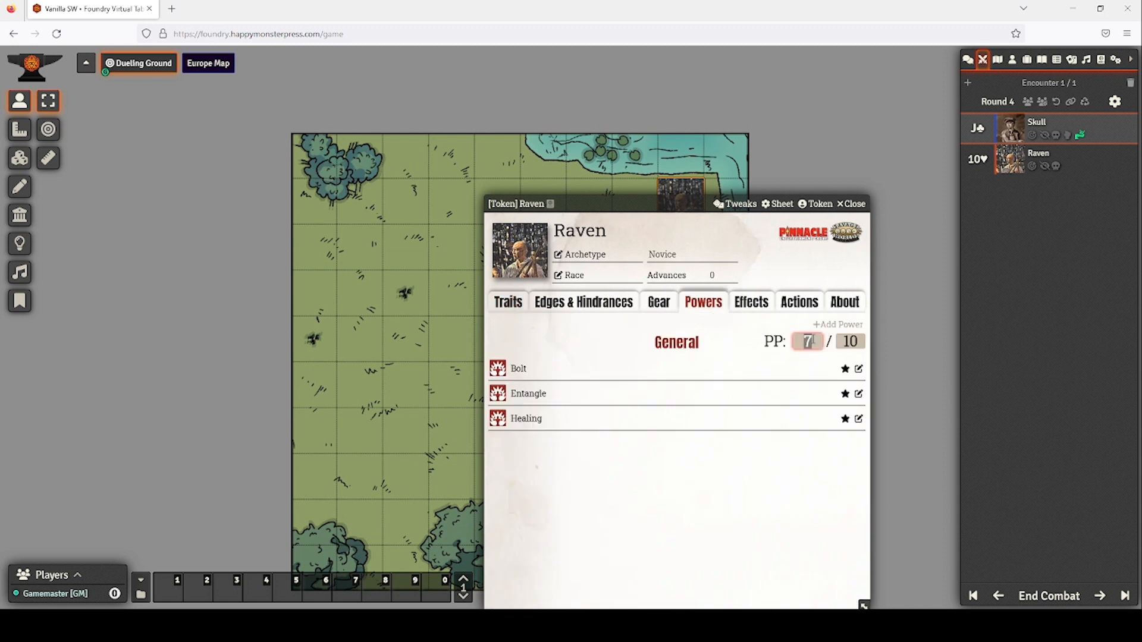
text(3)
click(843, 205)
click(1098, 597)
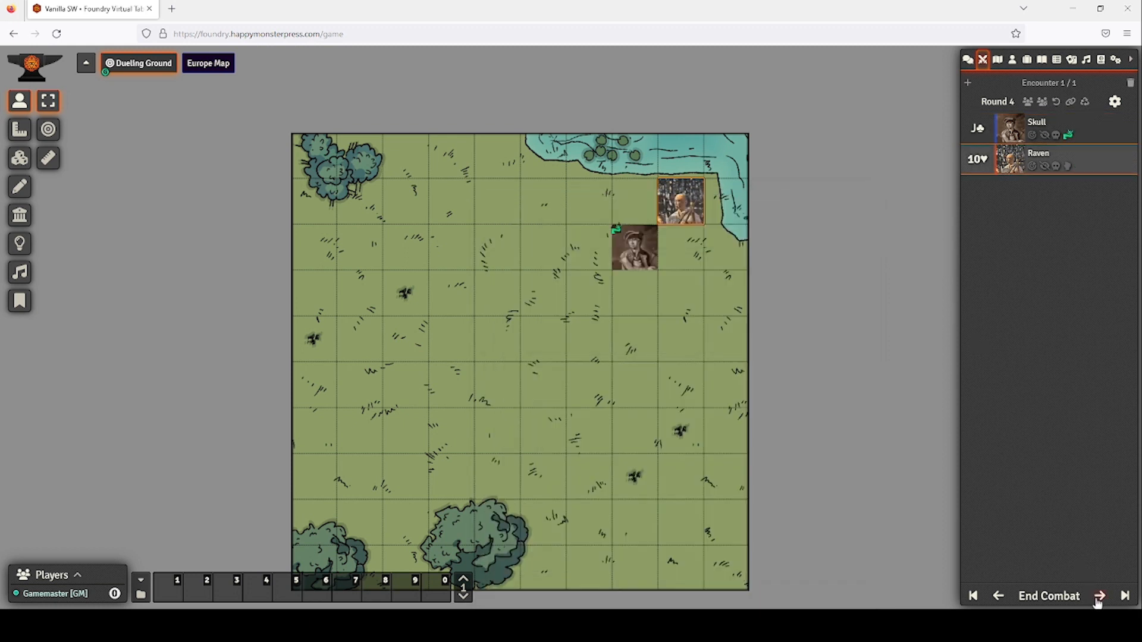
click(1099, 597)
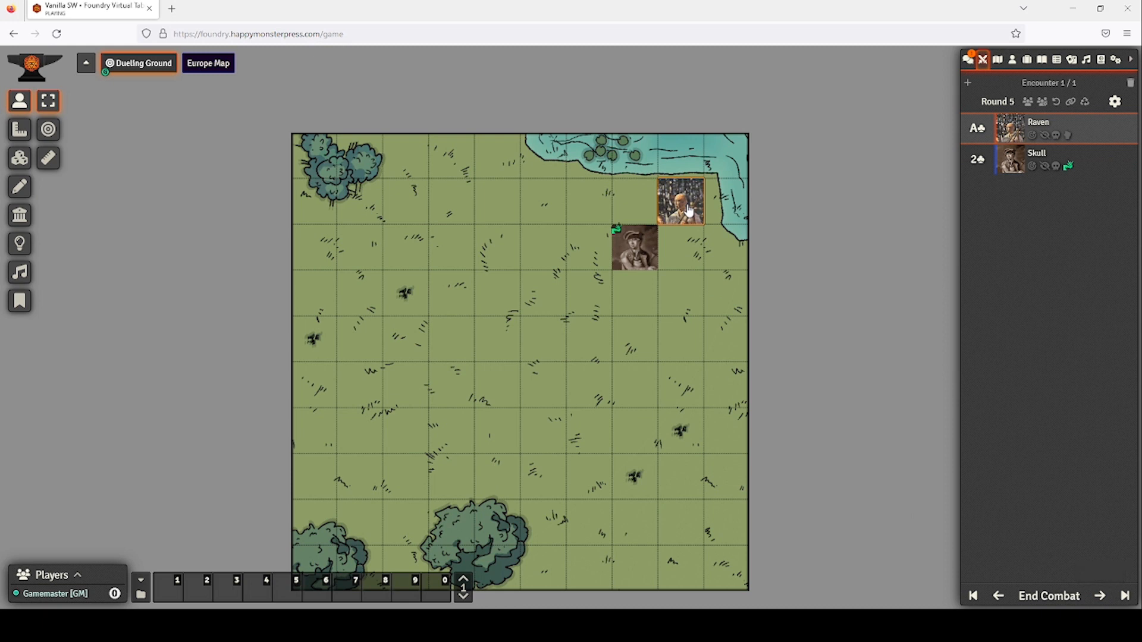
Move Raven's token to the map's right edge and review Raven's traits.
drag(689, 211, 733, 385)
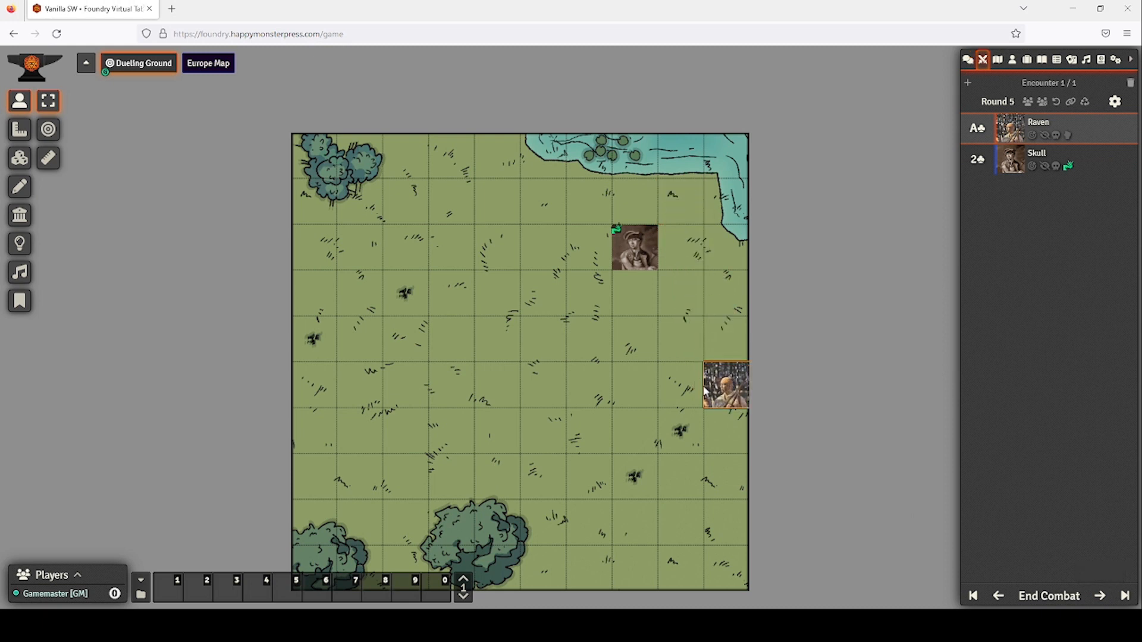
double_click(725, 393)
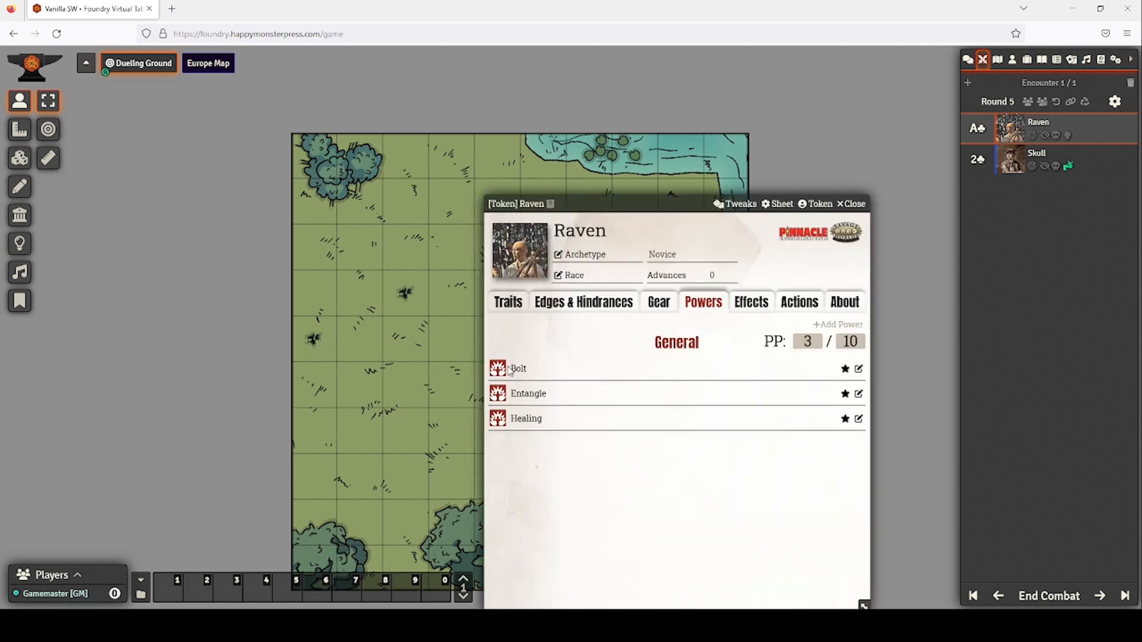
click(508, 302)
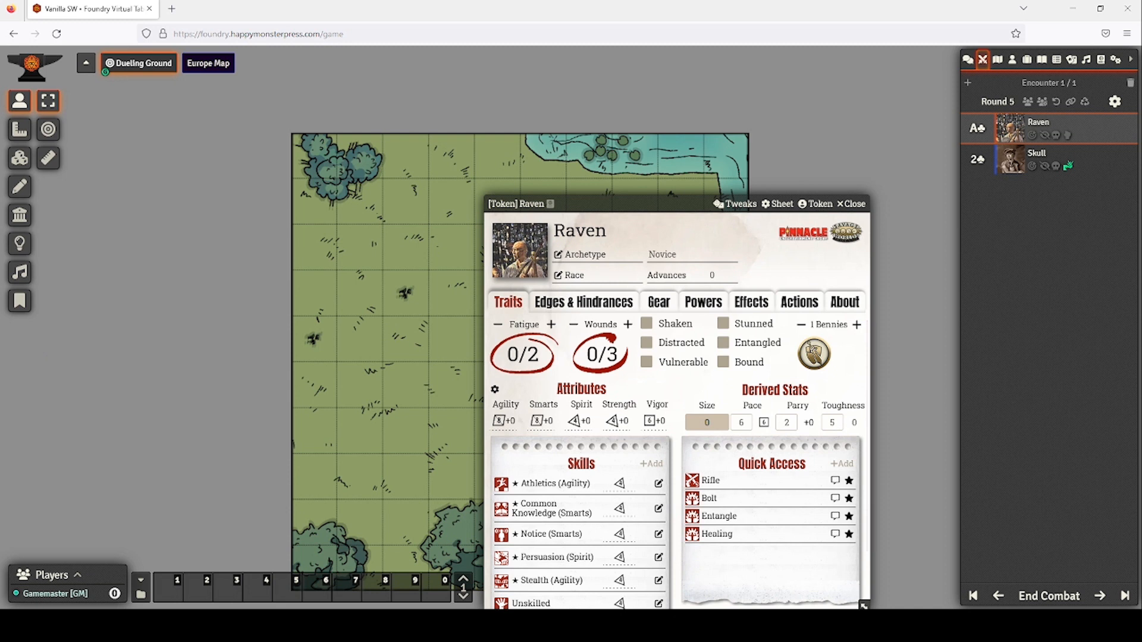
click(851, 203)
Roll Skull's Fighting with the Skullsword, scoring 6.
double_click(617, 262)
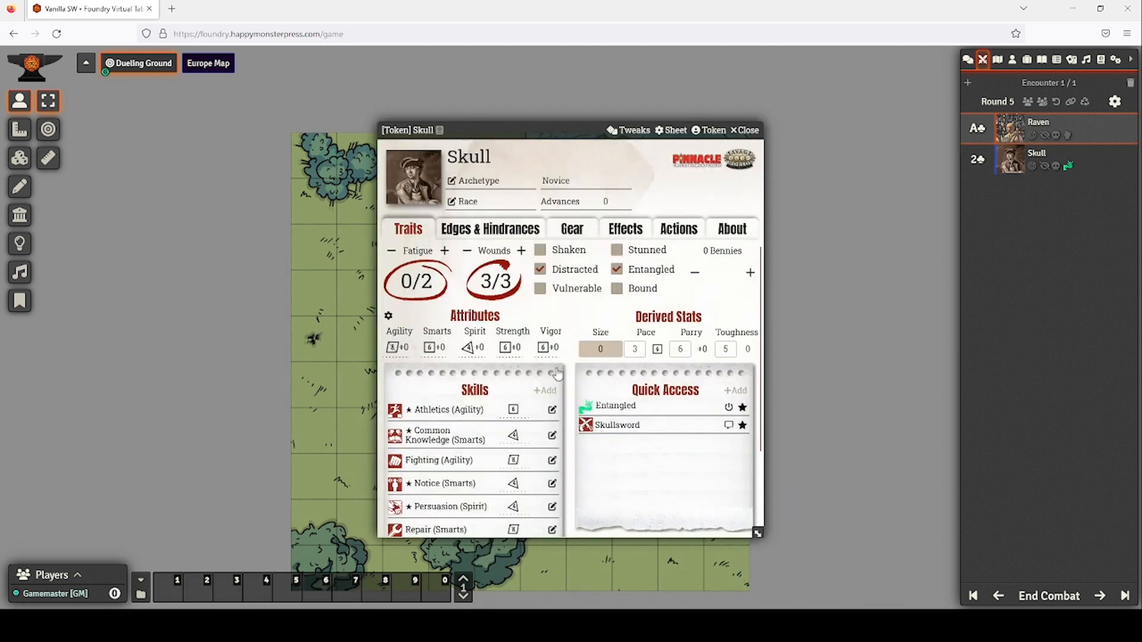
click(612, 432)
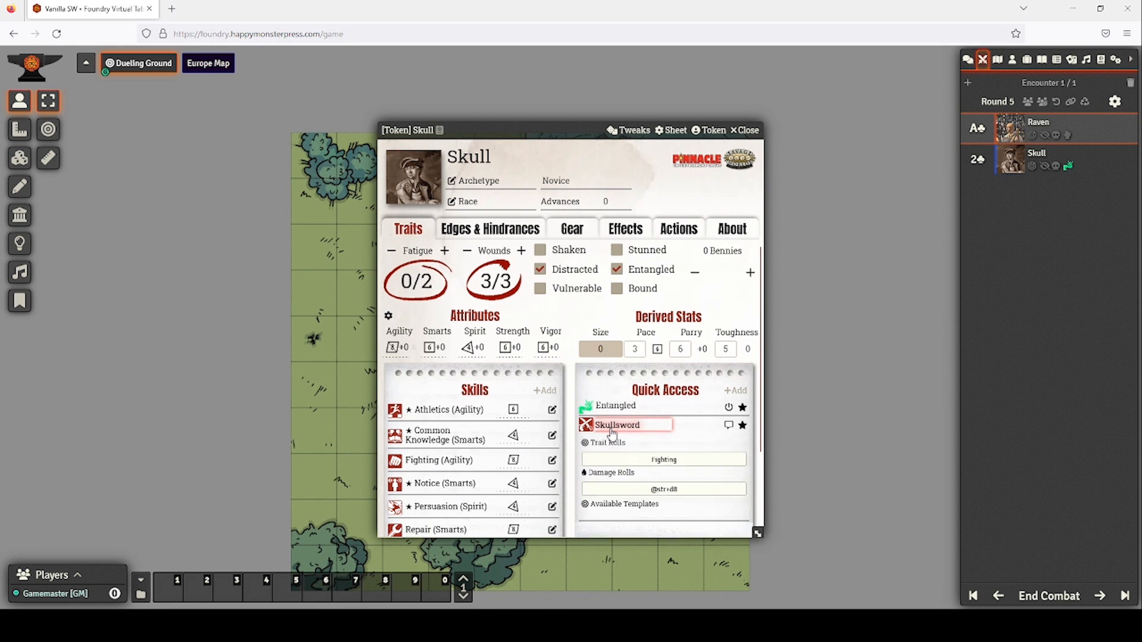
click(638, 462)
click(523, 465)
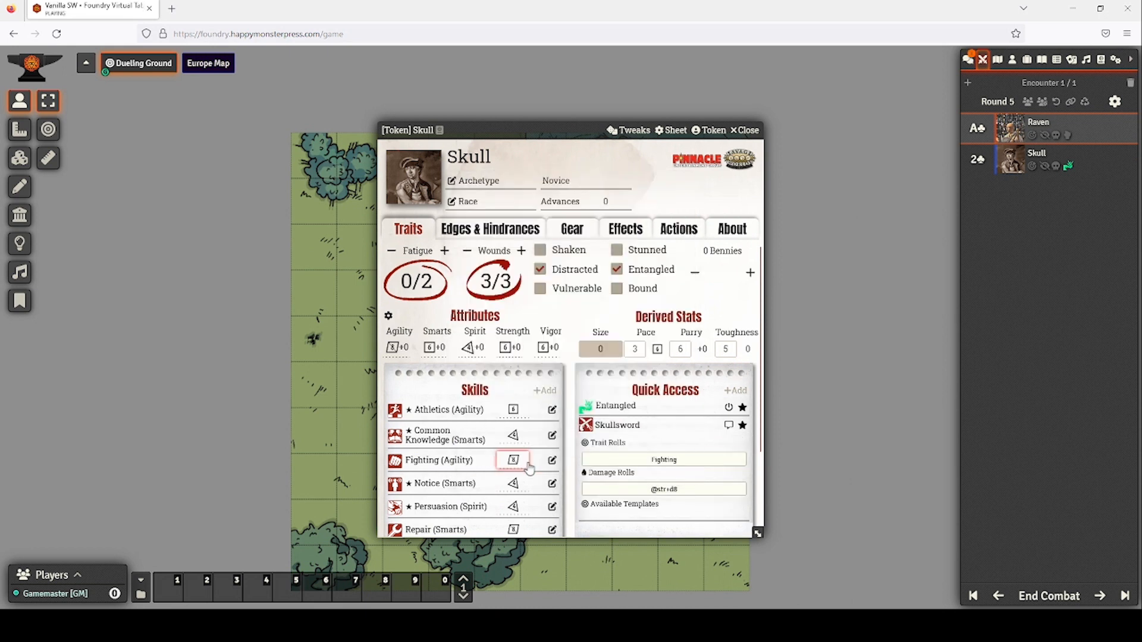
click(968, 60)
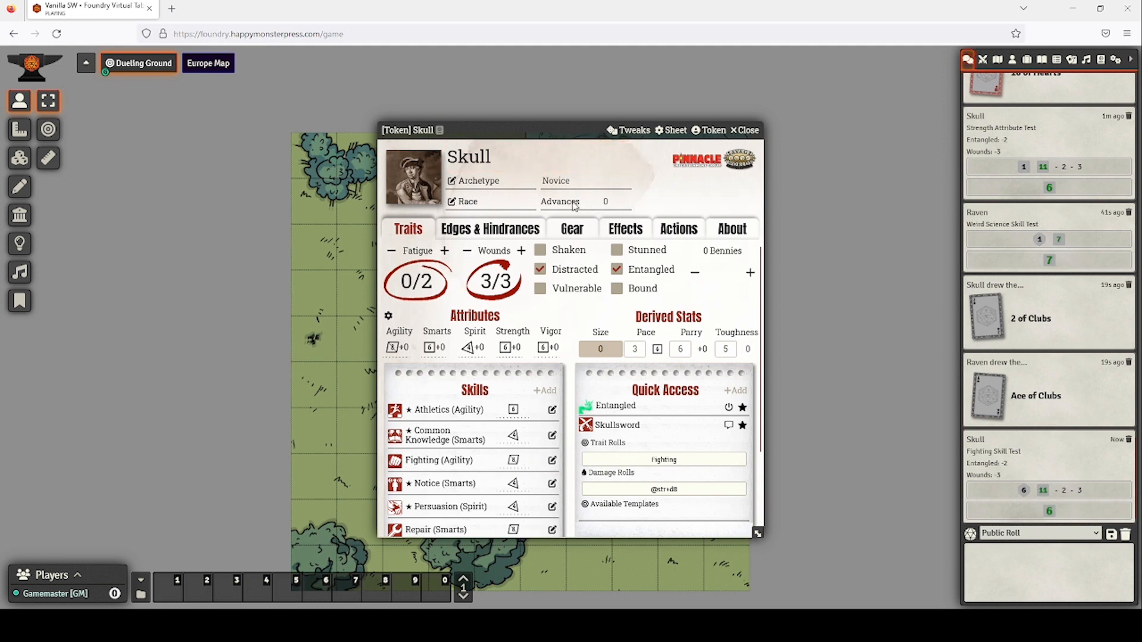
Roll the Skullsword damage for Skull, totalling 8.
click(647, 490)
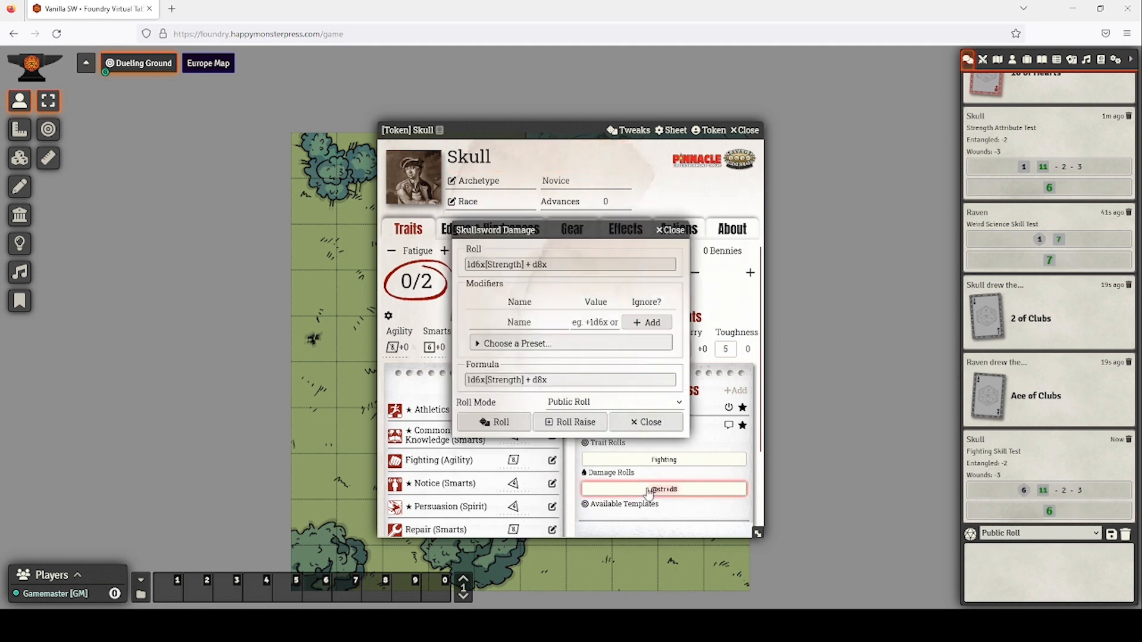
click(569, 423)
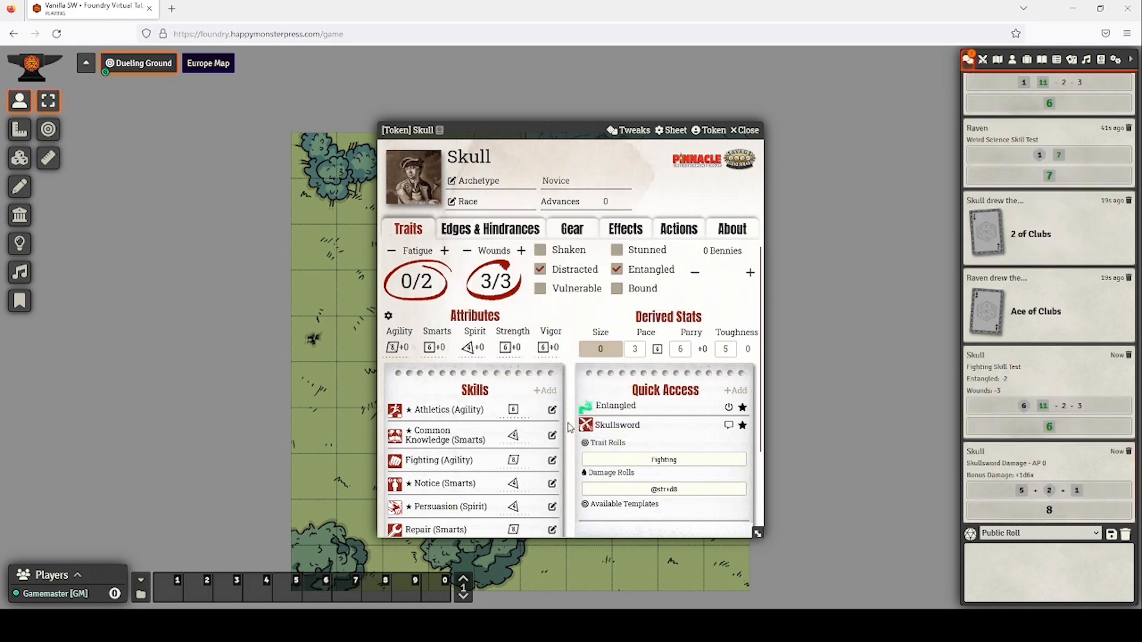
click(748, 130)
double_click(724, 394)
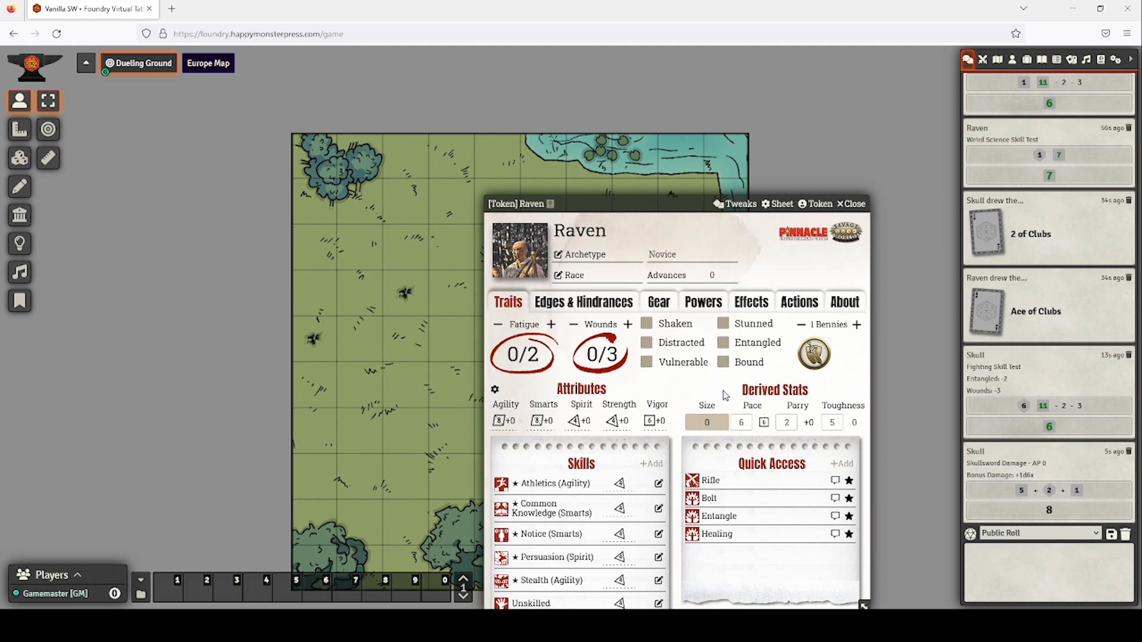
Mark Raven as Shaken, then spend a Benny to clear it.
click(646, 323)
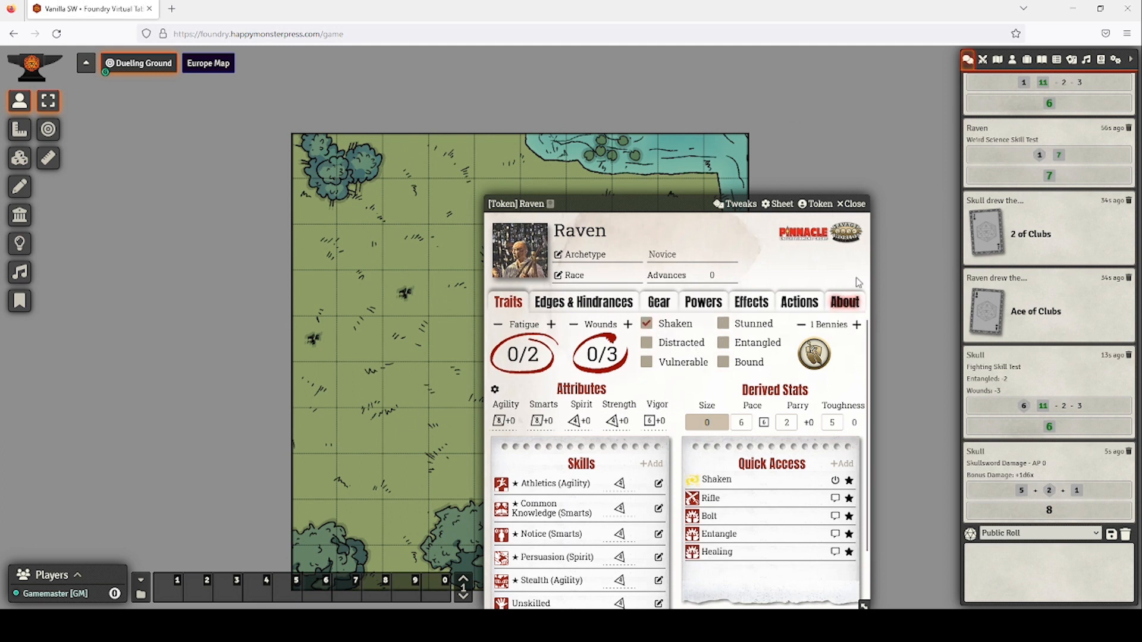
click(801, 326)
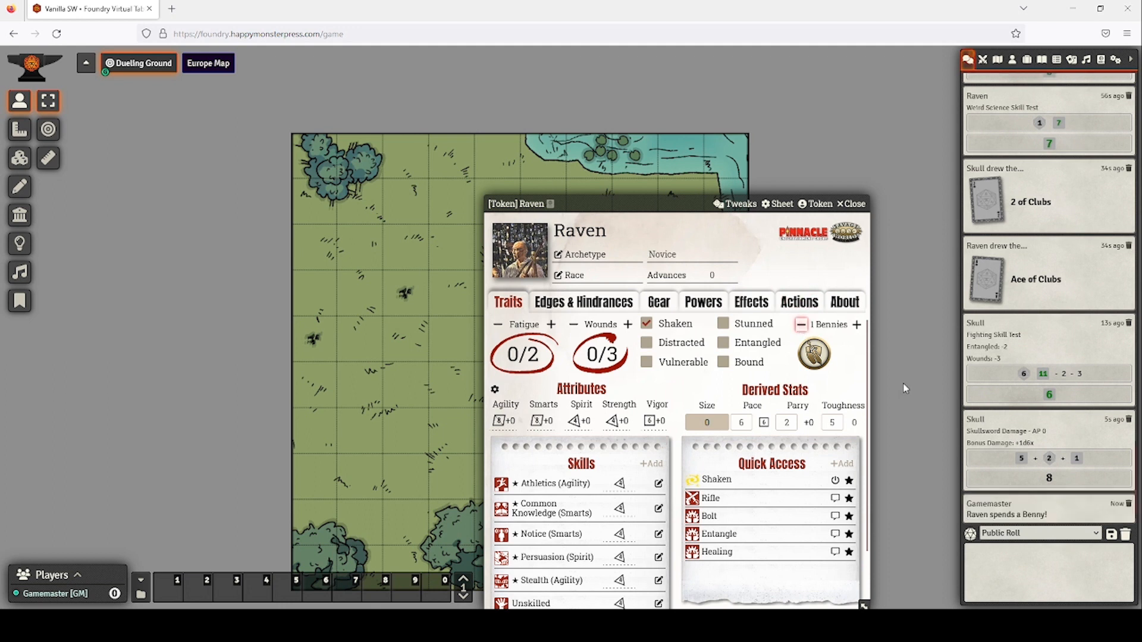
click(648, 325)
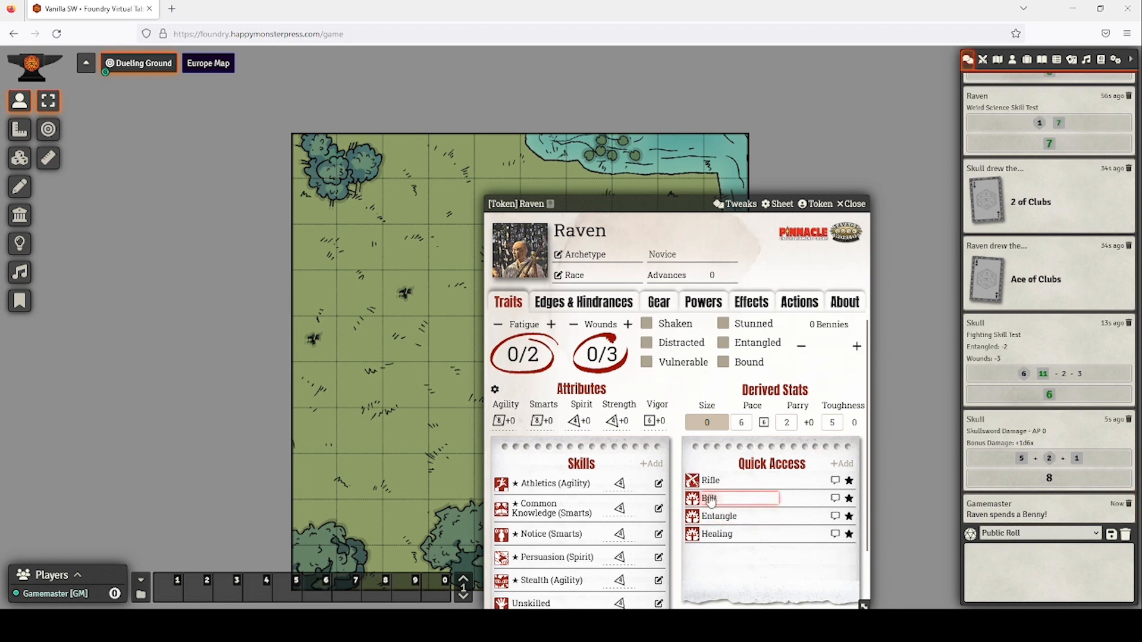
Roll Raven's Weird Science skill, scoring 5.
scroll(658, 508, down, 2)
click(565, 569)
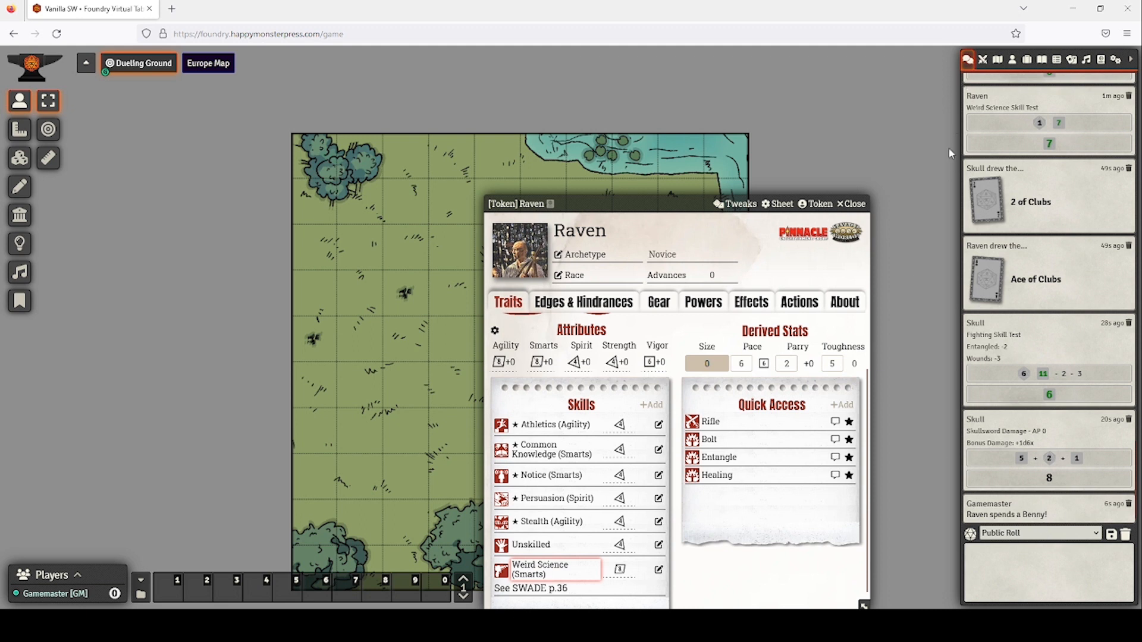
click(619, 569)
click(504, 439)
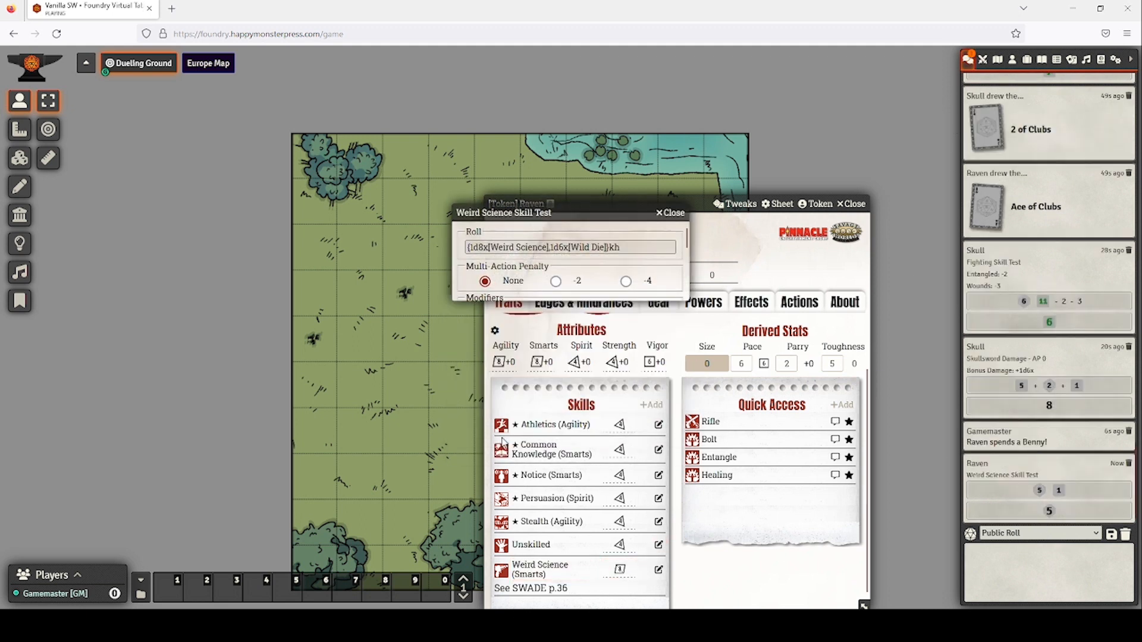
Roll 2d6 Bolt damage for Raven, totalling 8.
click(709, 439)
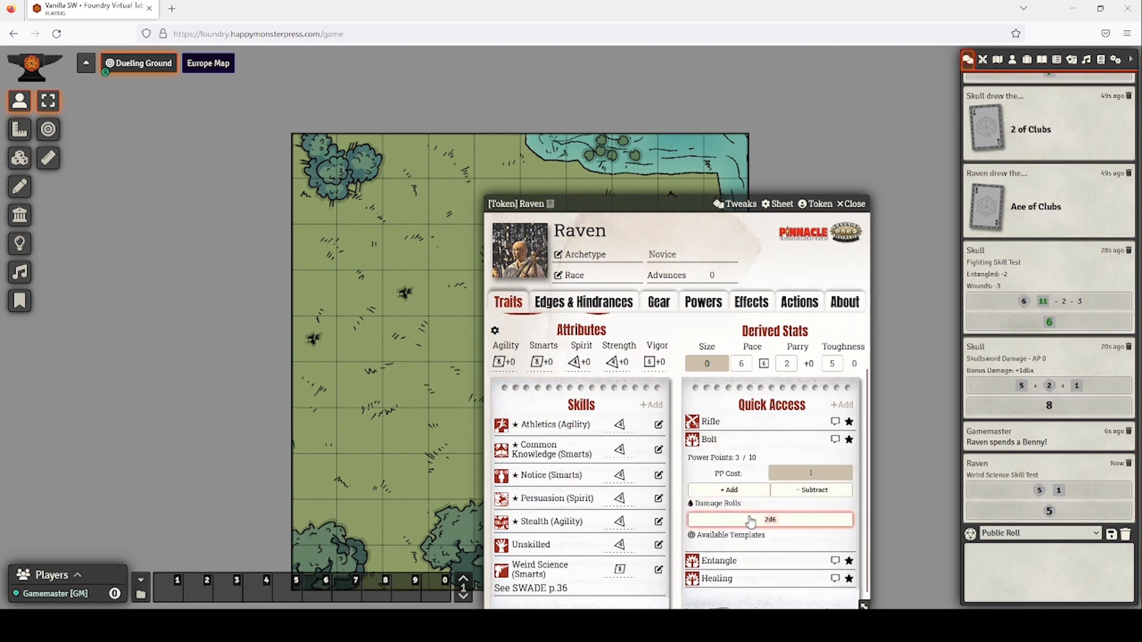
click(770, 519)
click(495, 420)
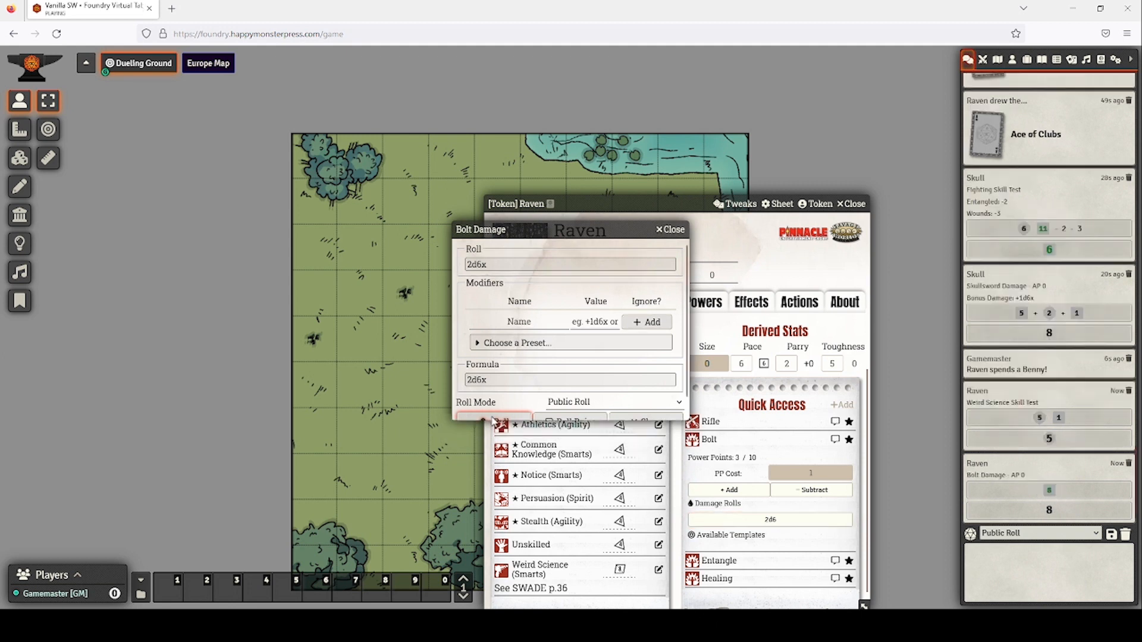
click(850, 203)
double_click(630, 252)
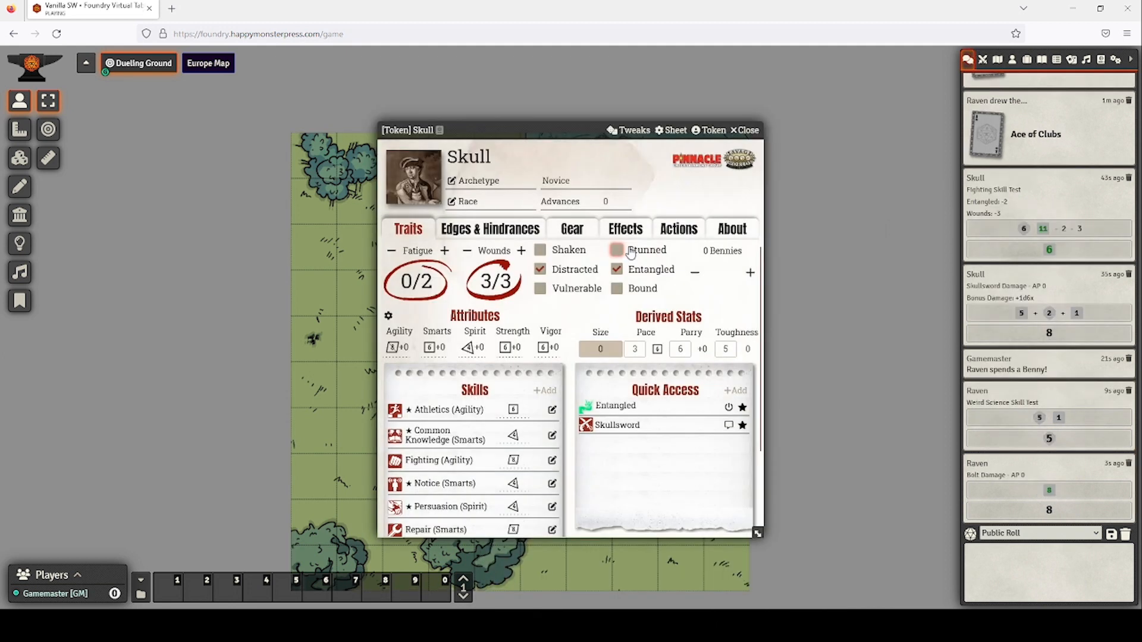
Mark Skull as Shaken, close his sheet, and switch to Tile Controls.
click(540, 250)
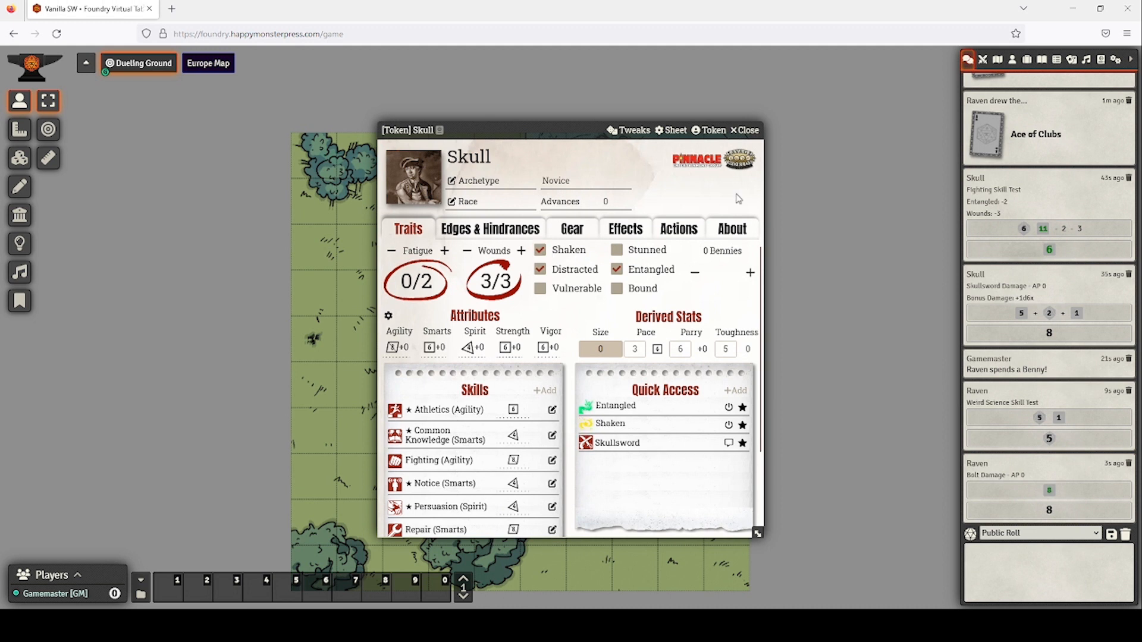
click(748, 133)
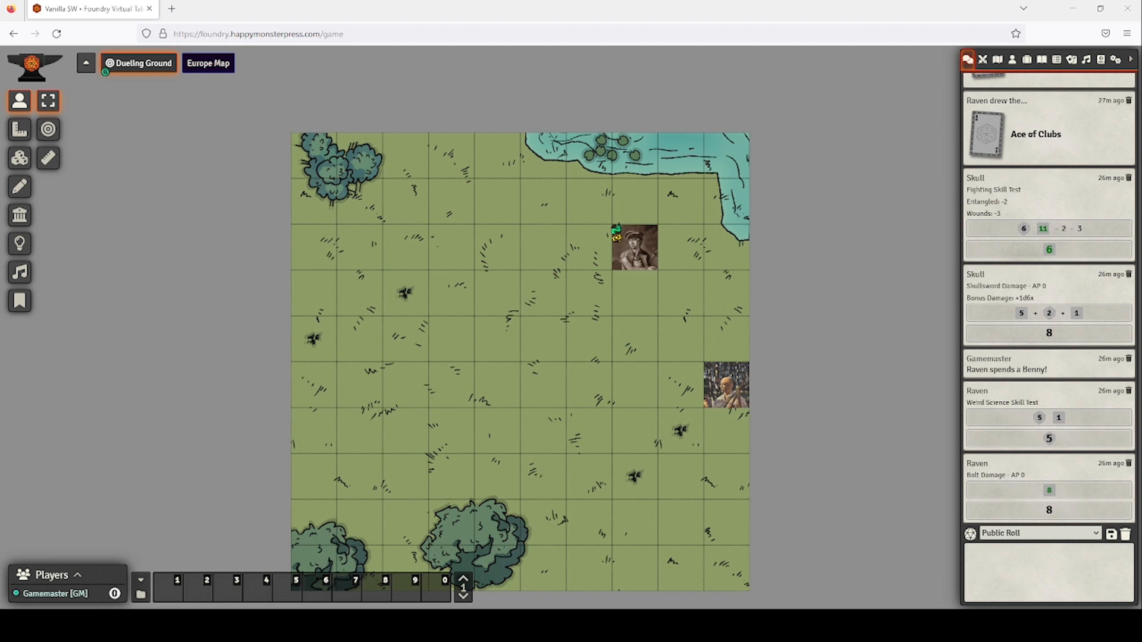
click(17, 158)
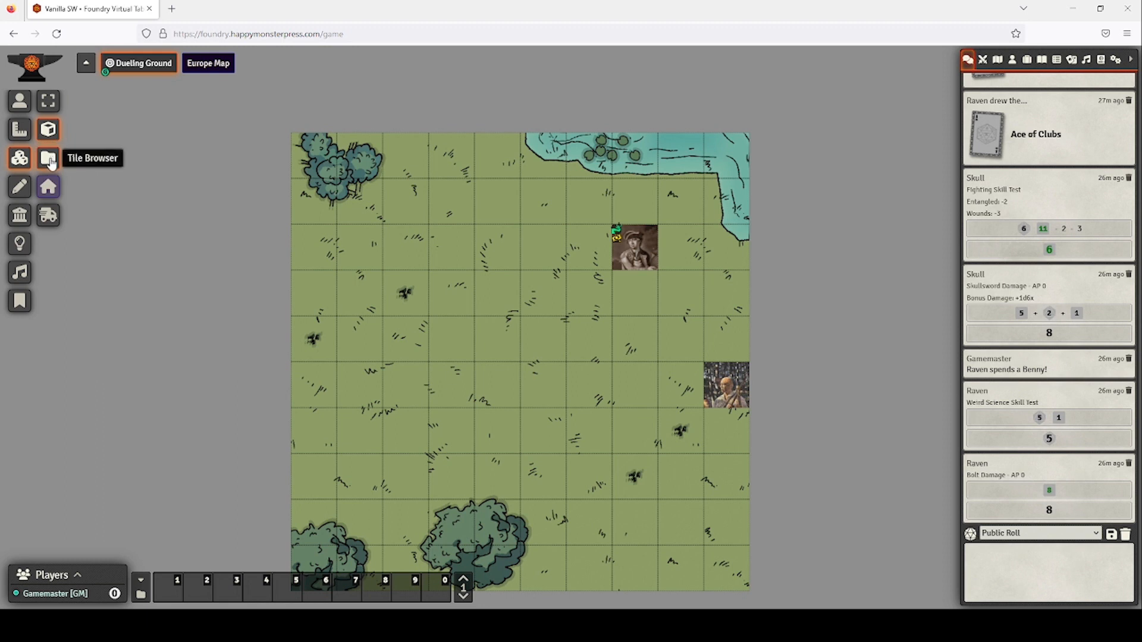
click(49, 160)
click(483, 108)
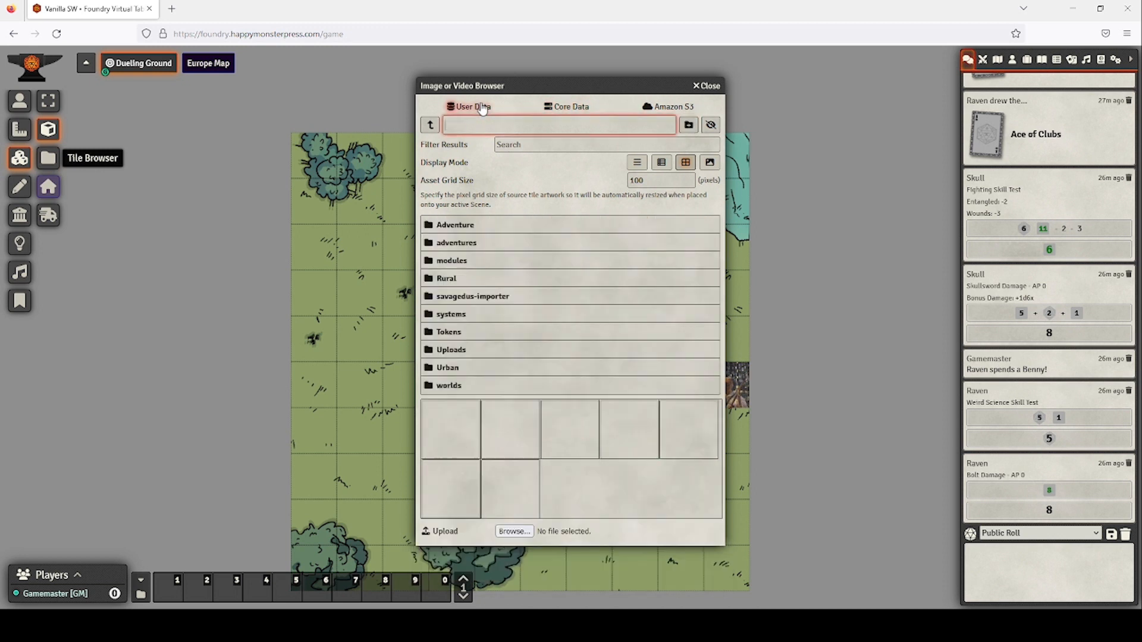
click(575, 106)
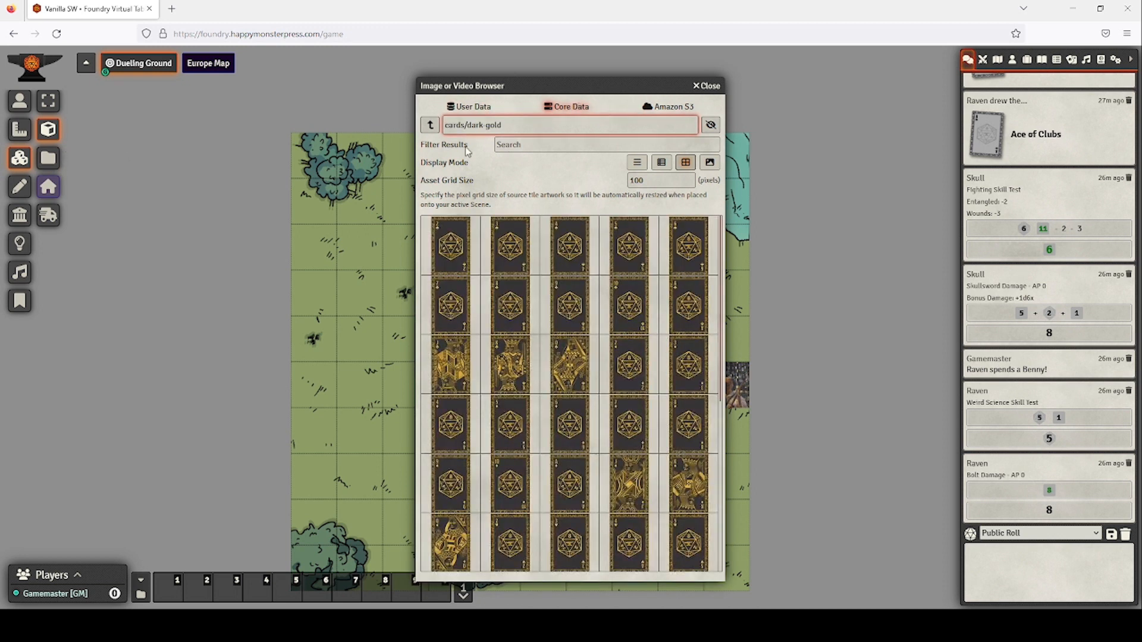
click(429, 126)
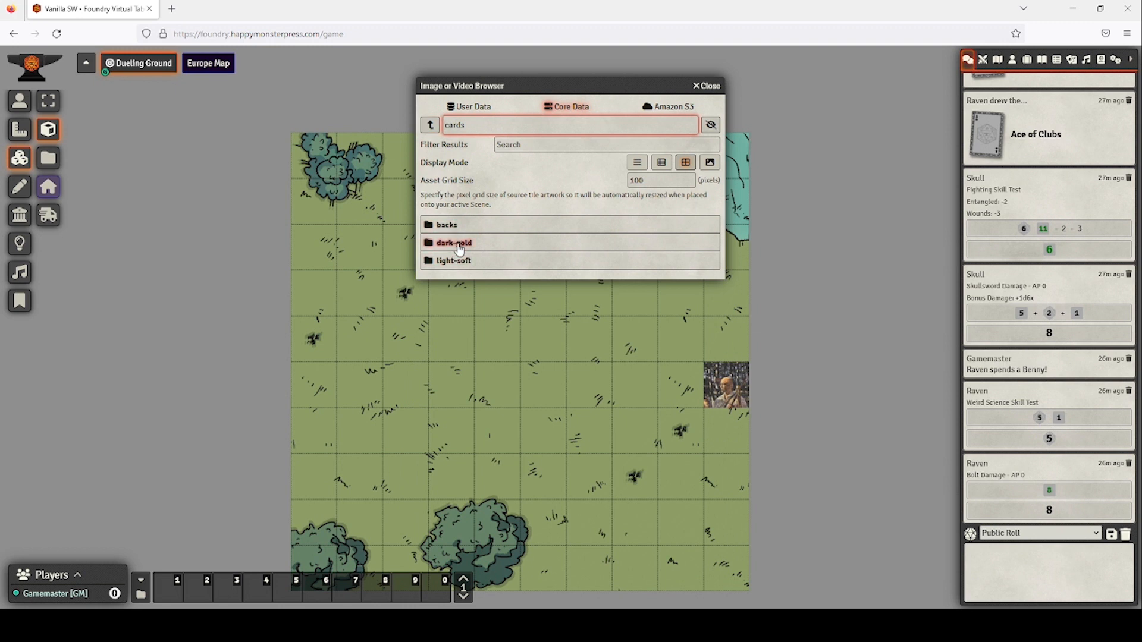
click(455, 242)
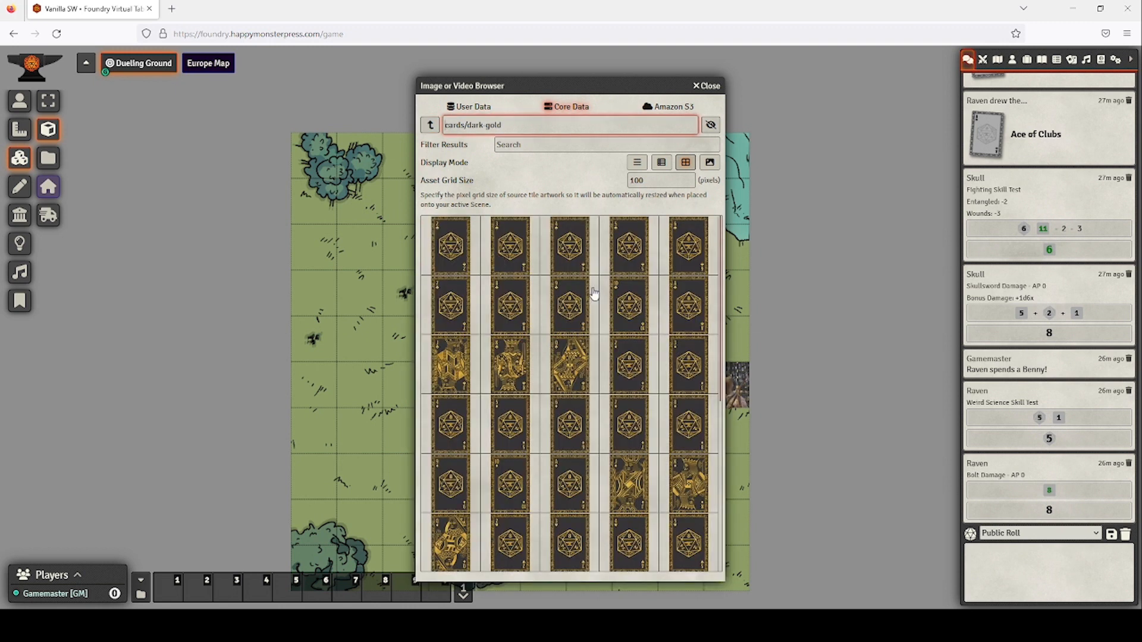
scroll(592, 297, down, 5)
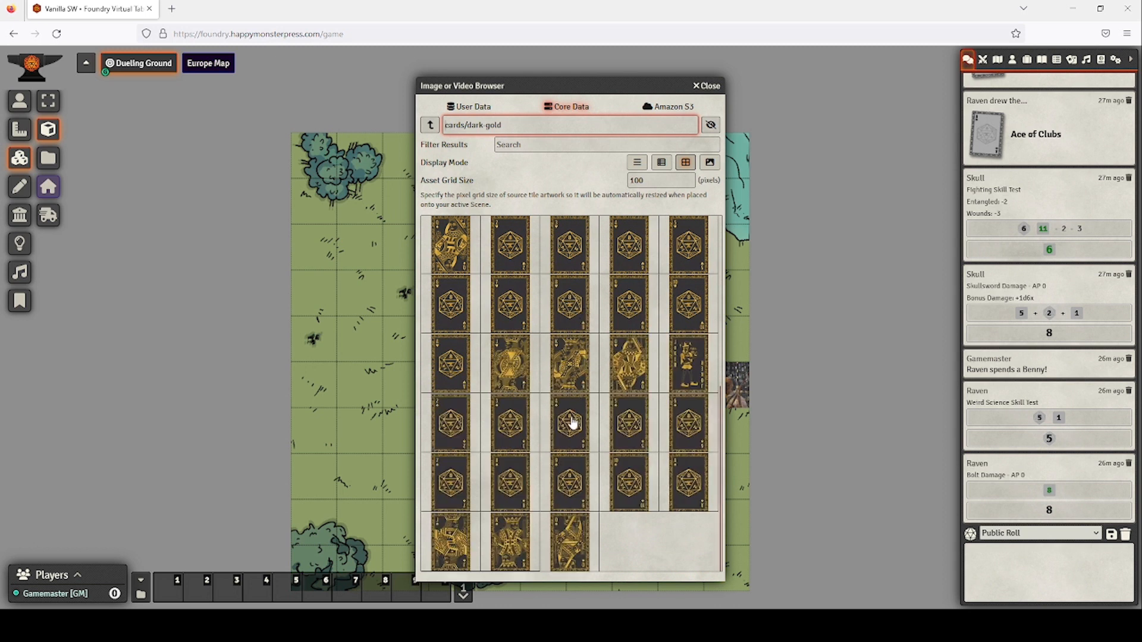
drag(457, 381, 387, 323)
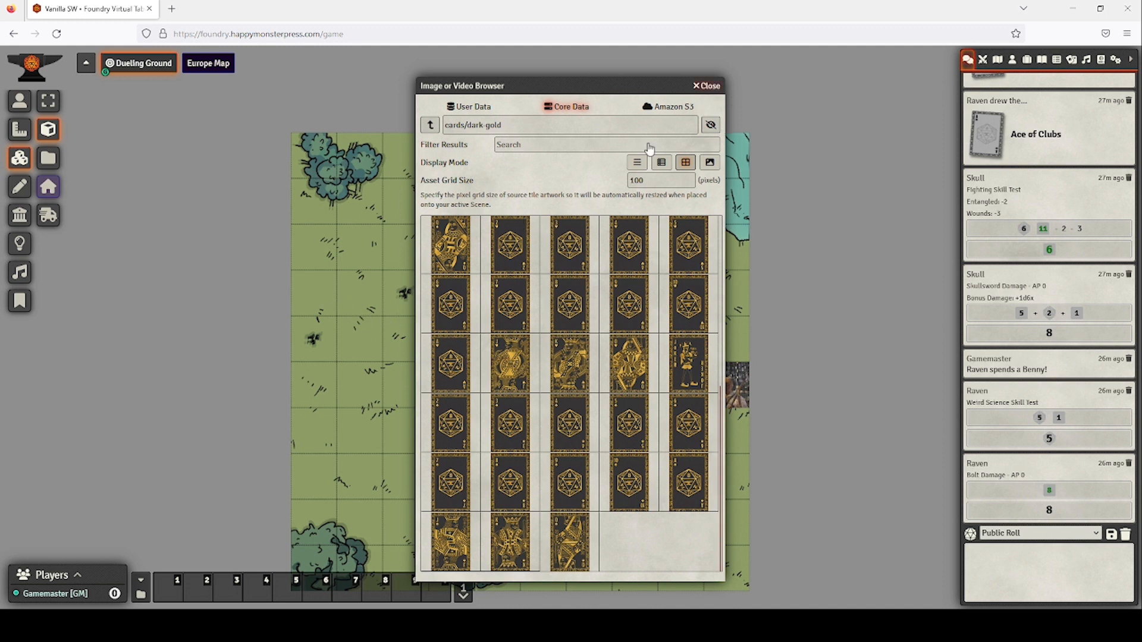
drag(658, 181, 608, 176)
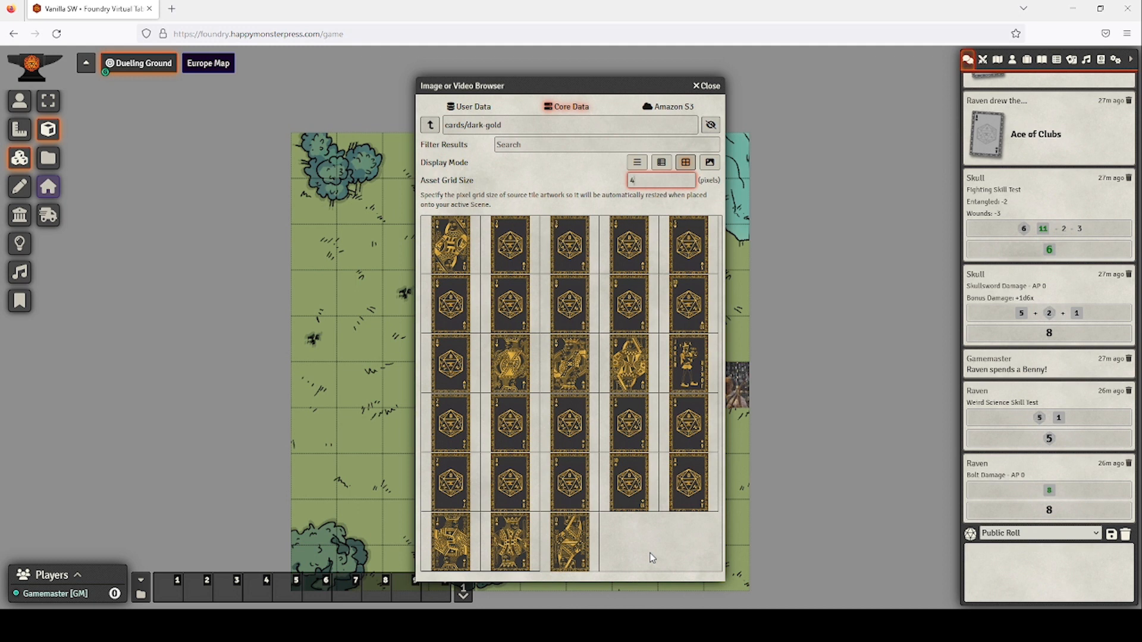
drag(440, 241, 360, 295)
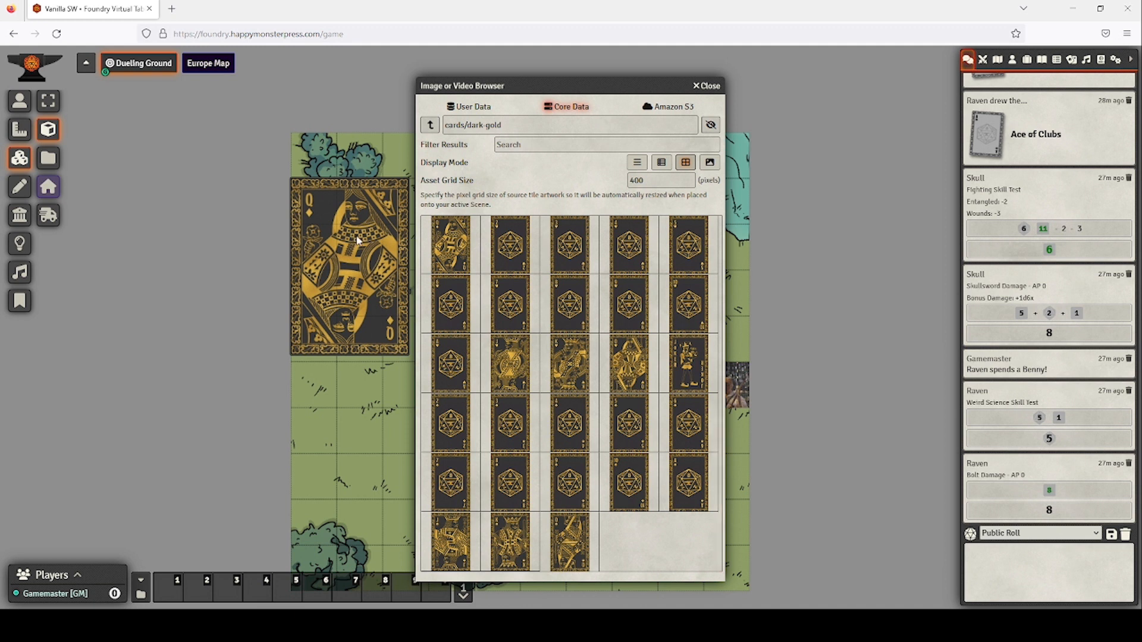
click(655, 179)
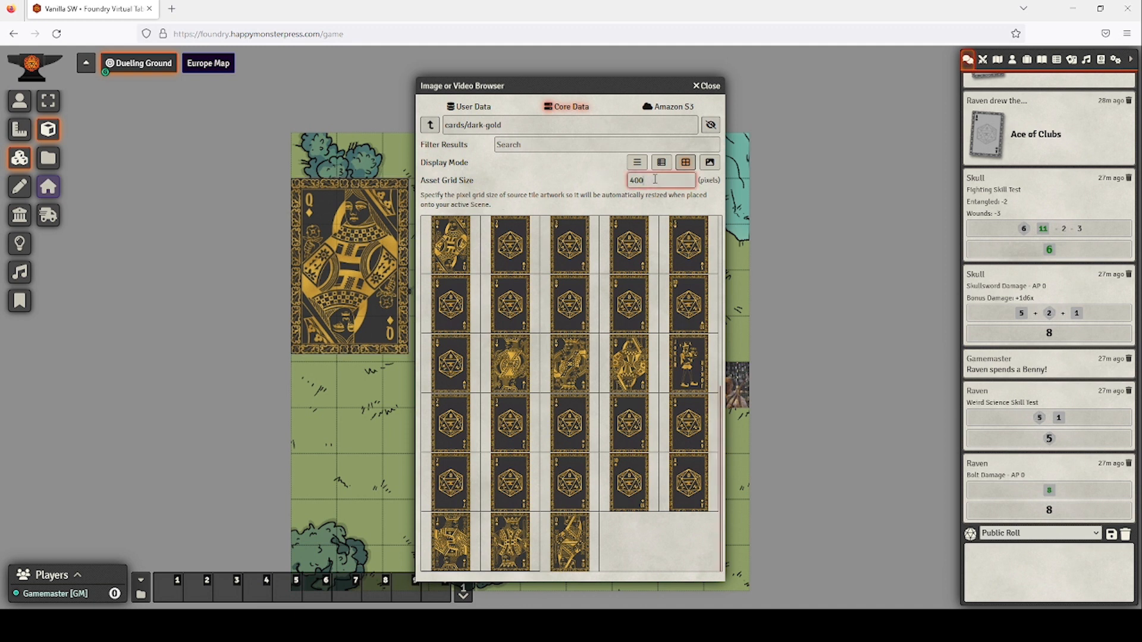
drag(654, 179, 616, 179)
text(600)
drag(446, 322, 367, 447)
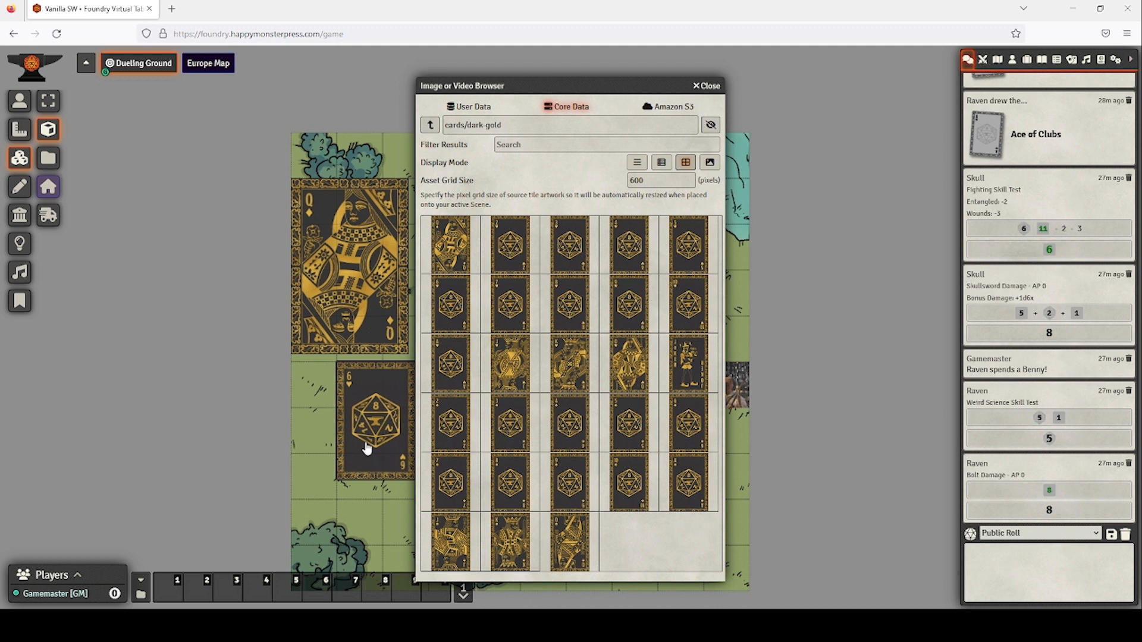
click(381, 314)
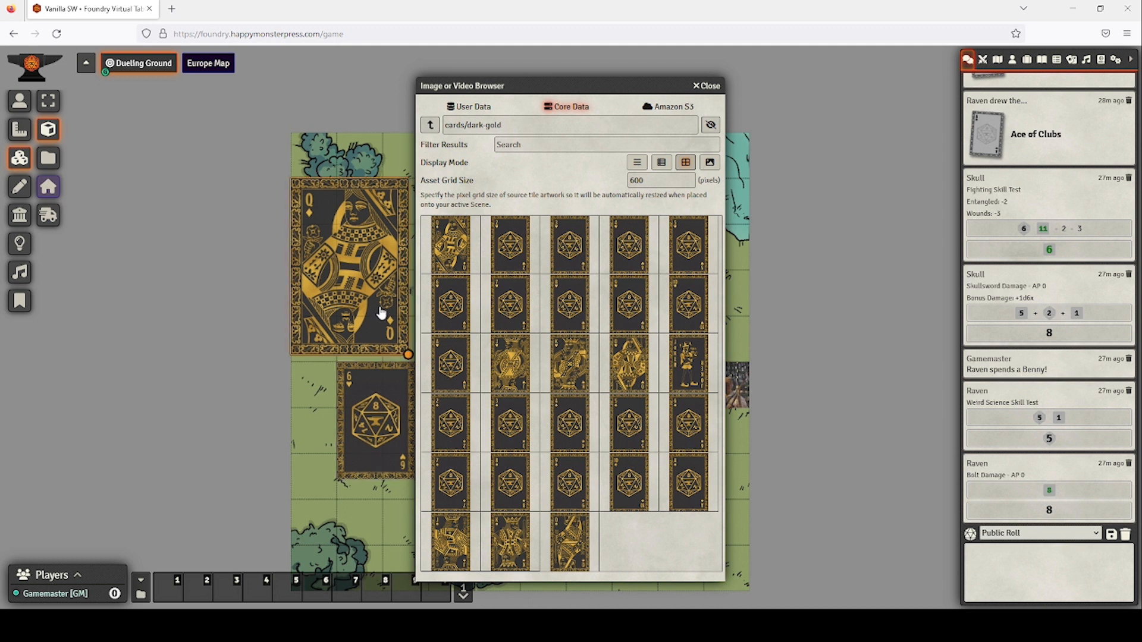
key(Delete)
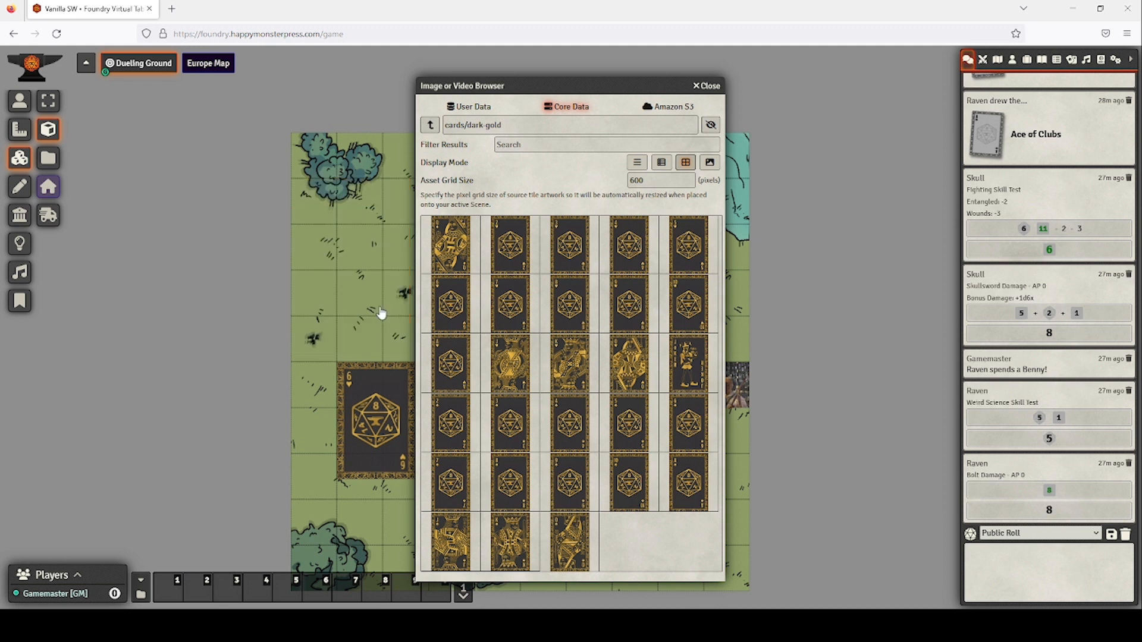
click(374, 387)
key(Delete)
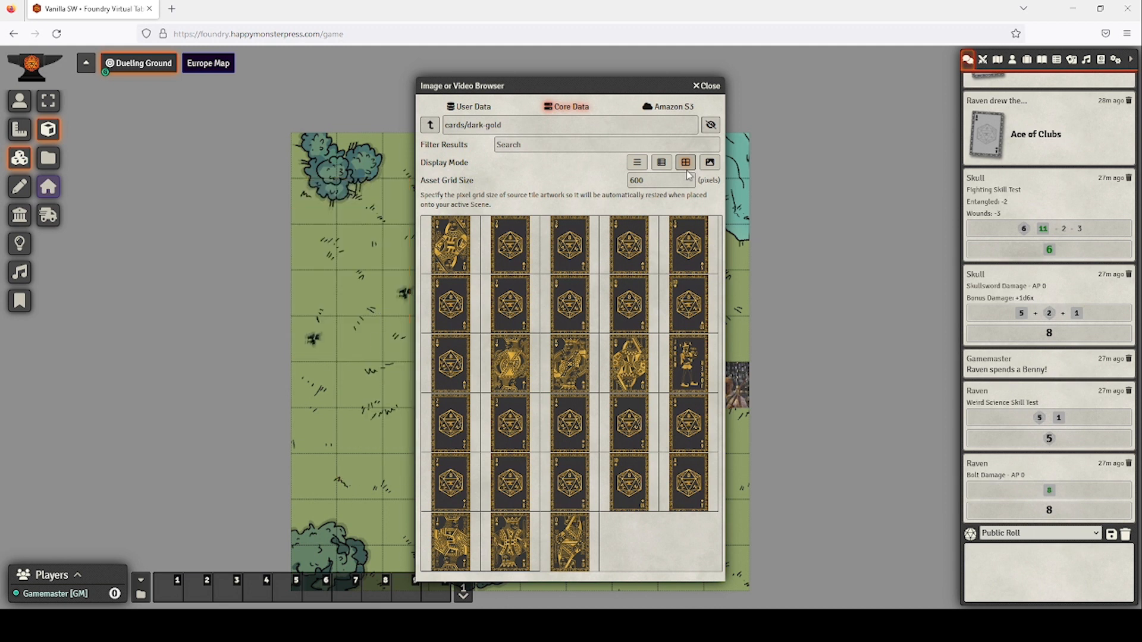
click(712, 85)
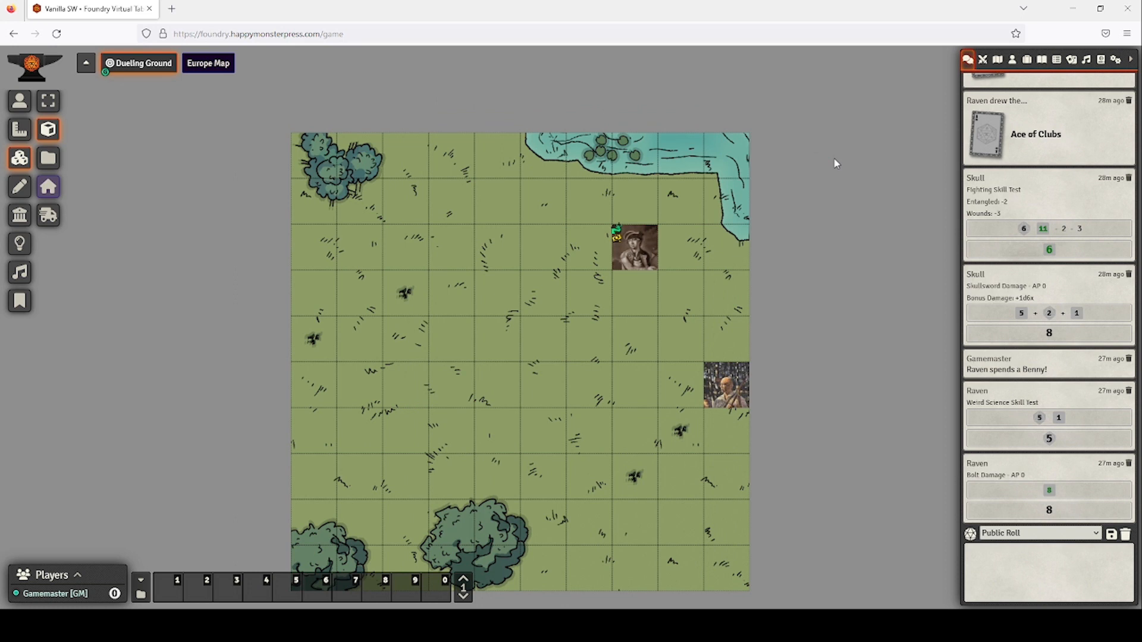
Deal 9 cards from the Action Deck in the Card Stacks sidebar.
click(1071, 60)
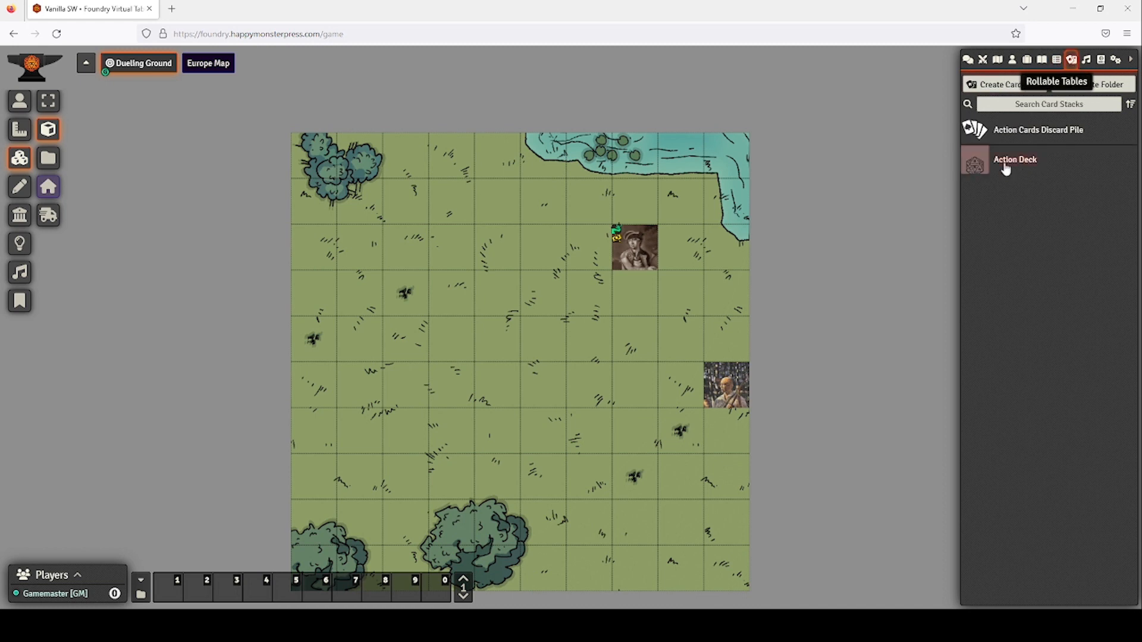
click(1005, 164)
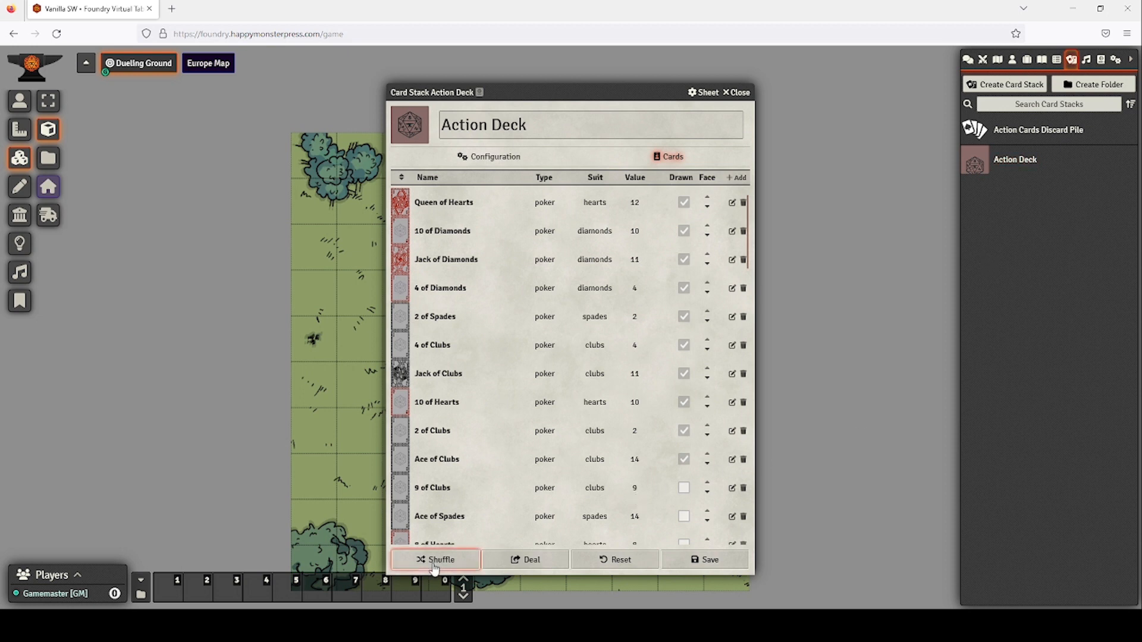
click(514, 570)
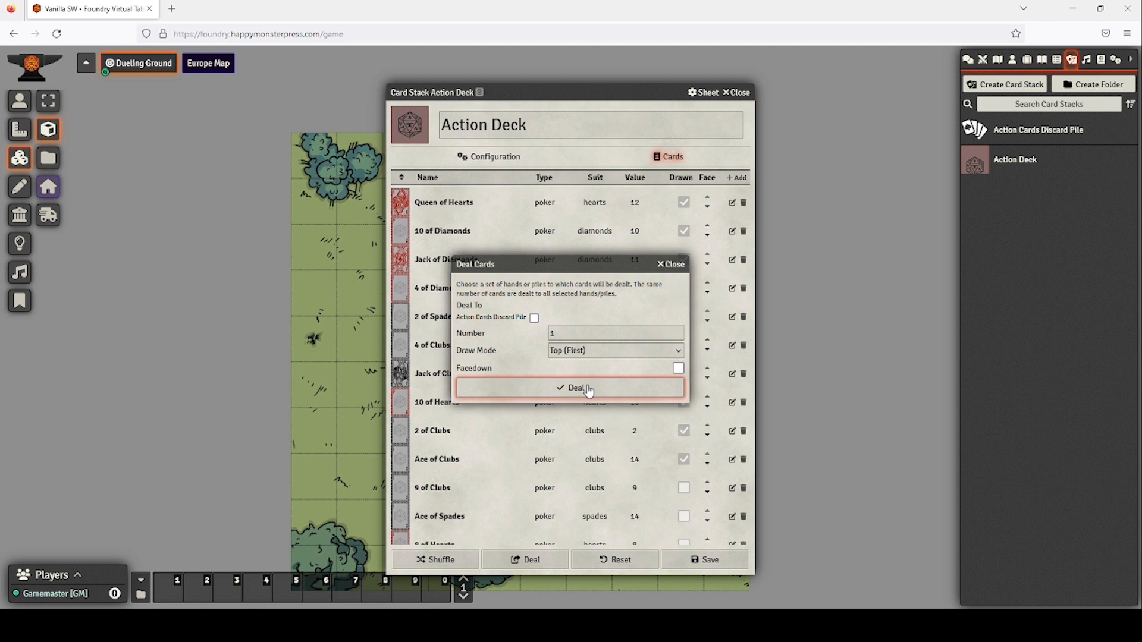
click(543, 334)
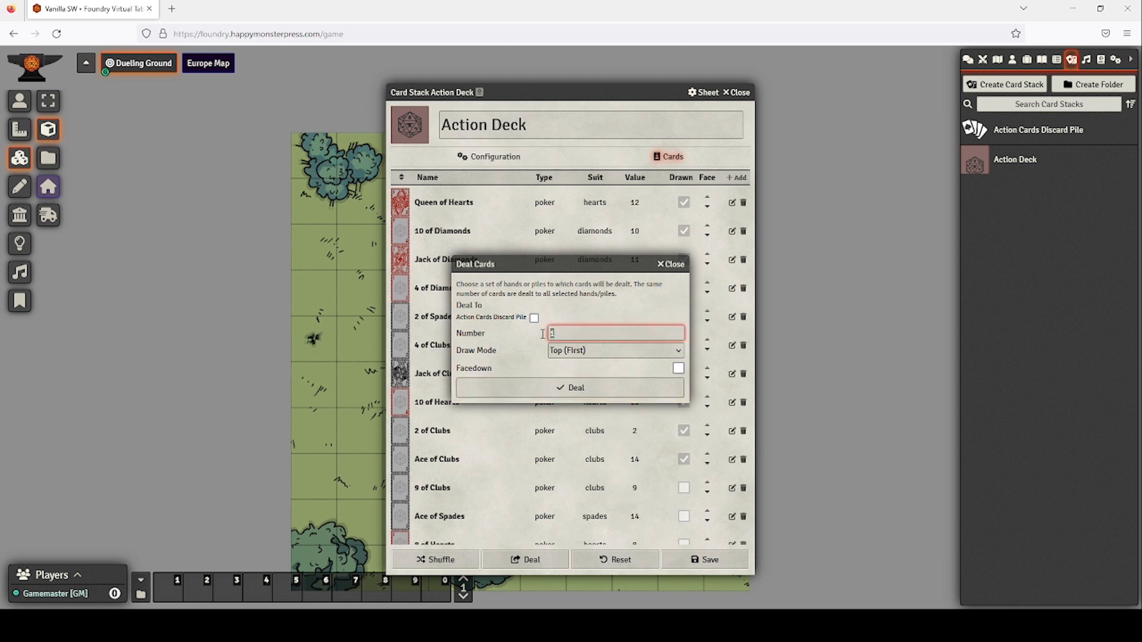
text(9)
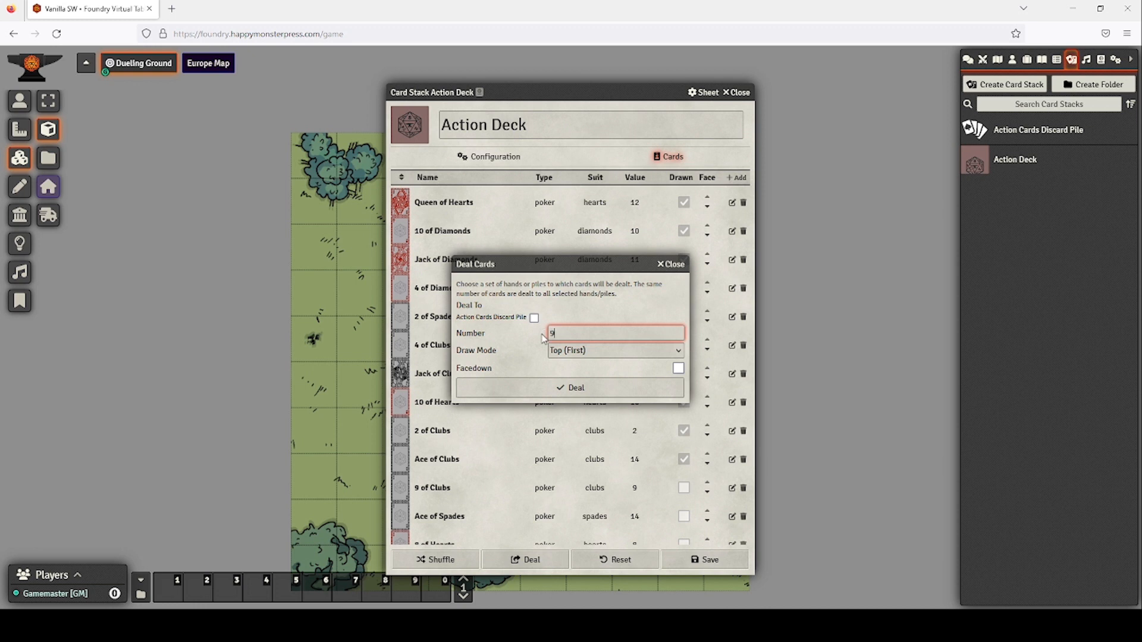
click(599, 391)
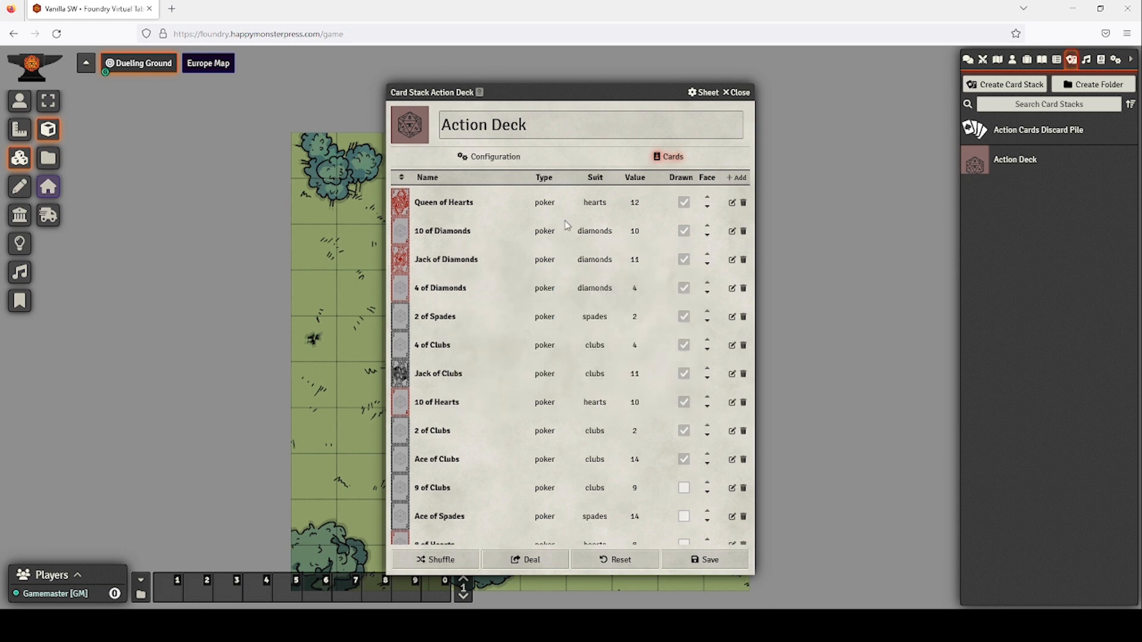
drag(572, 90, 626, 95)
click(791, 108)
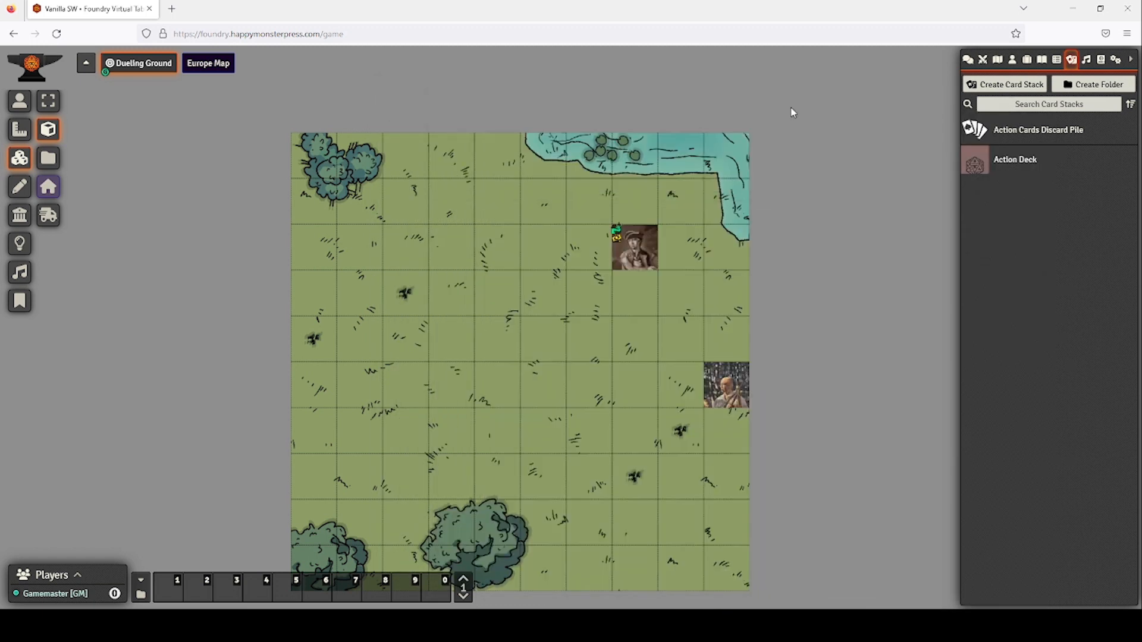
Create a Cards Hand type card stack named 'Chase Selecion'.
click(1018, 95)
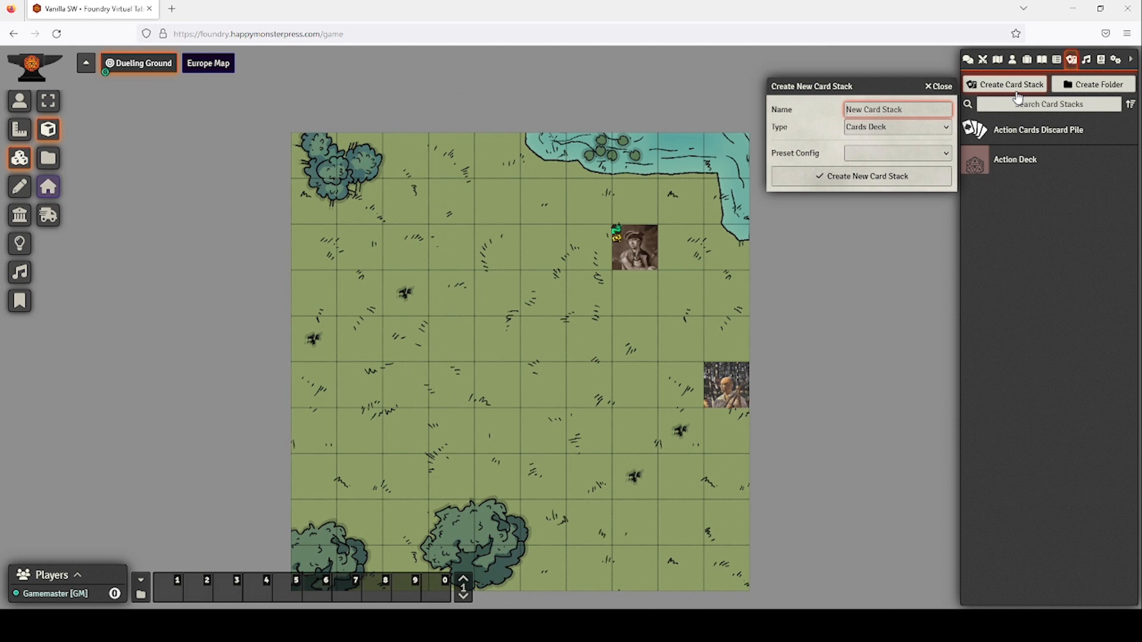
click(900, 127)
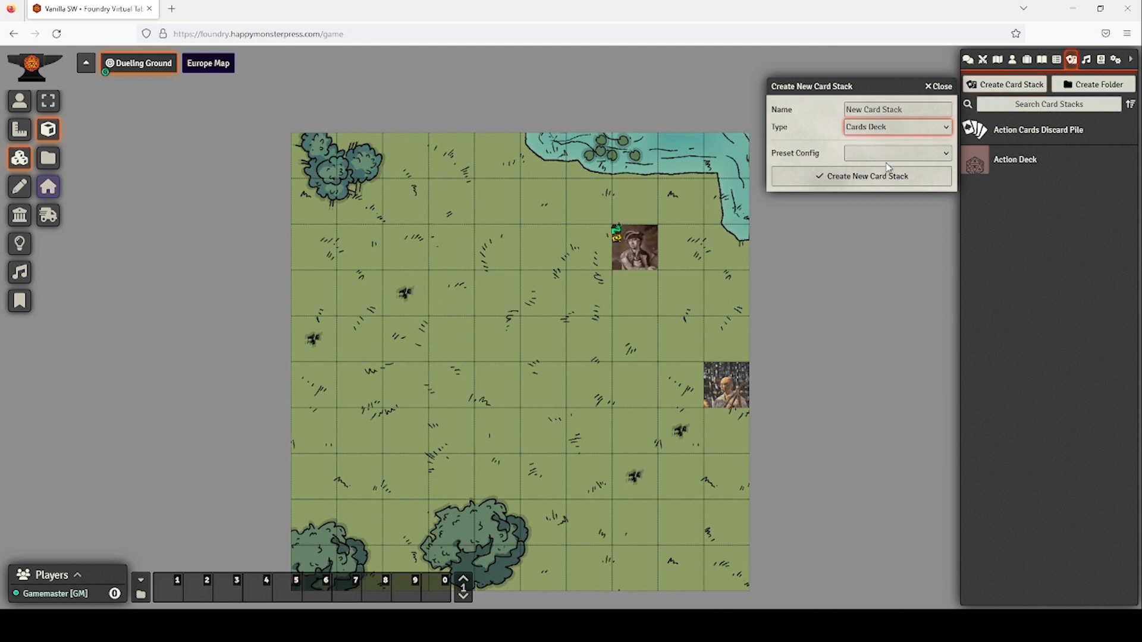
click(888, 167)
click(883, 107)
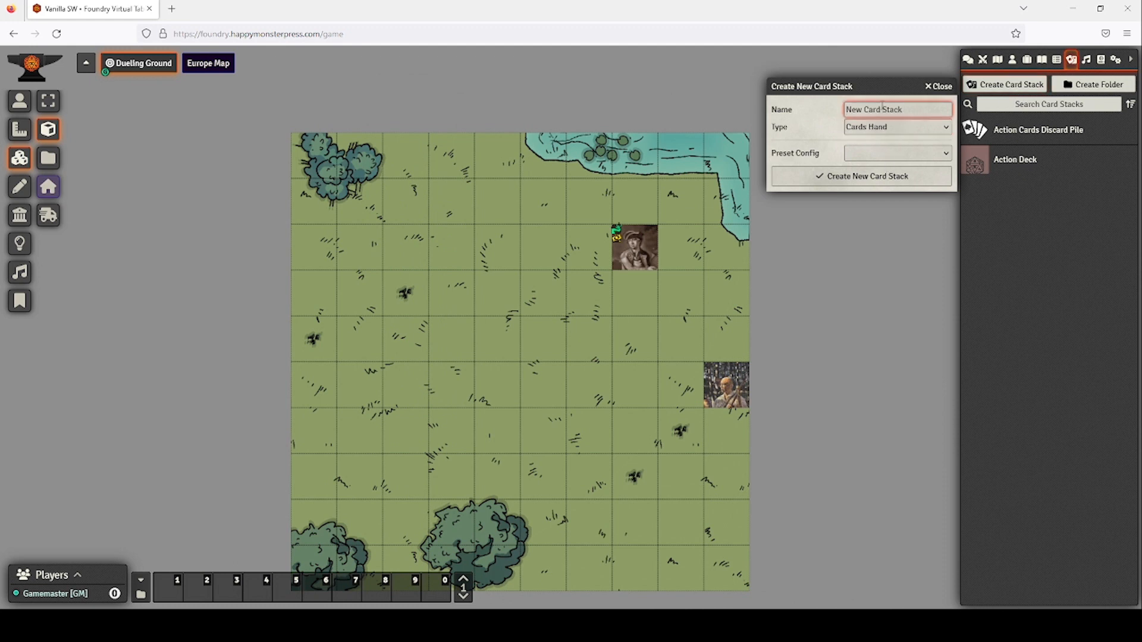
text(Chans)
text( Selectoin)
key(BackSpace)
key(BackSpace)
key(BackSpace)
text(ion)
click(879, 178)
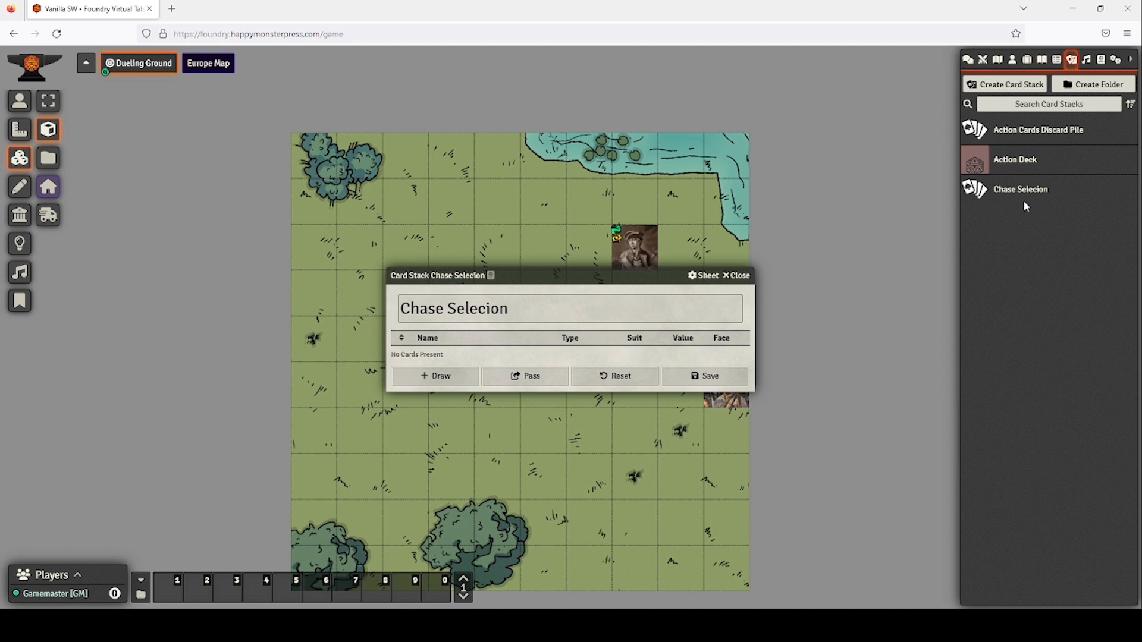
Shuffle the Action Deck and deal 9 cards into the Chase Selecion hand.
click(1012, 163)
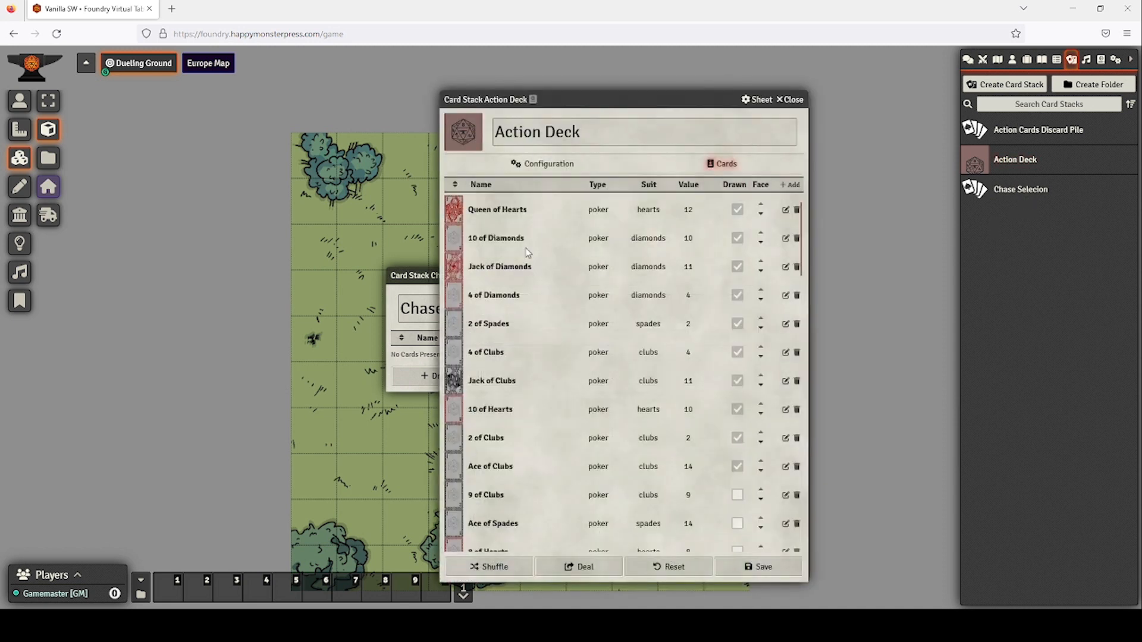
click(504, 568)
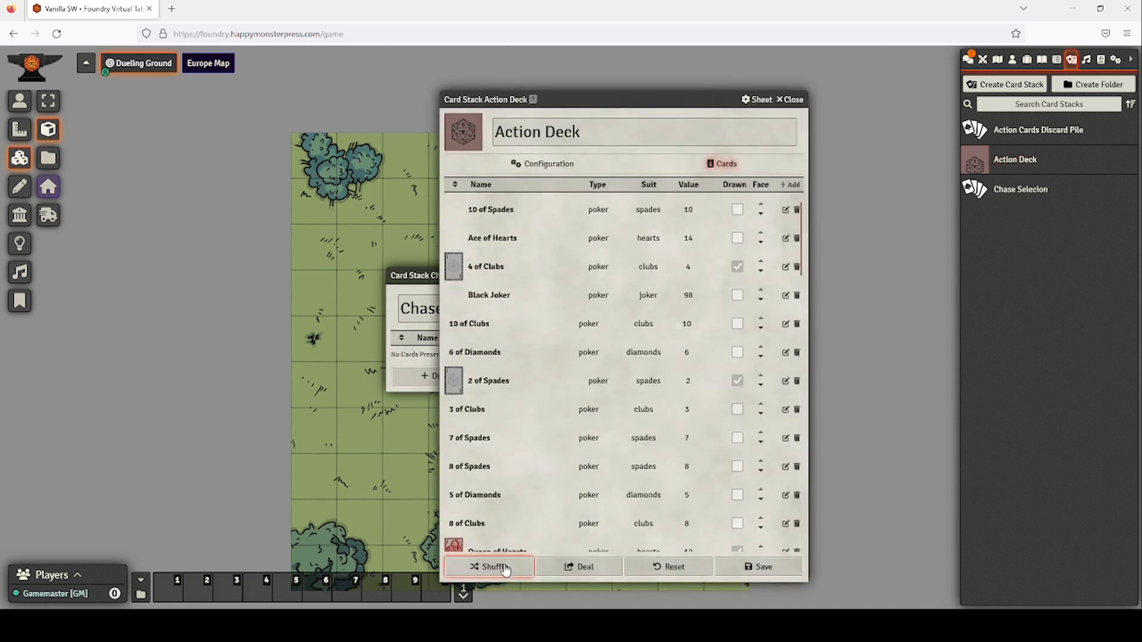
click(596, 568)
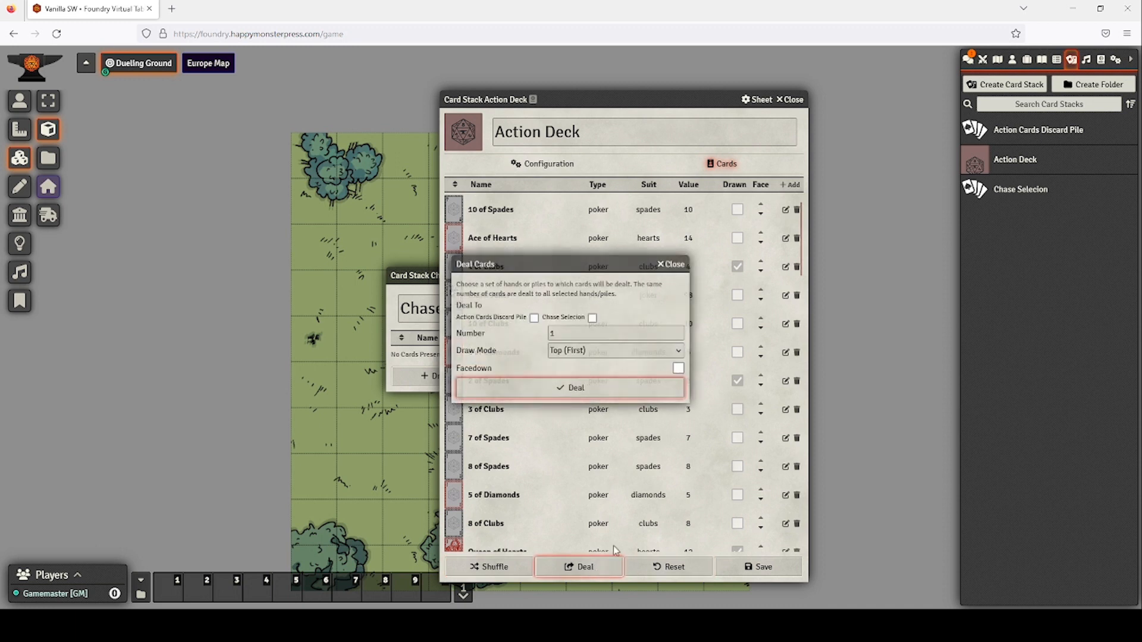
click(593, 318)
key(Tab)
text(9)
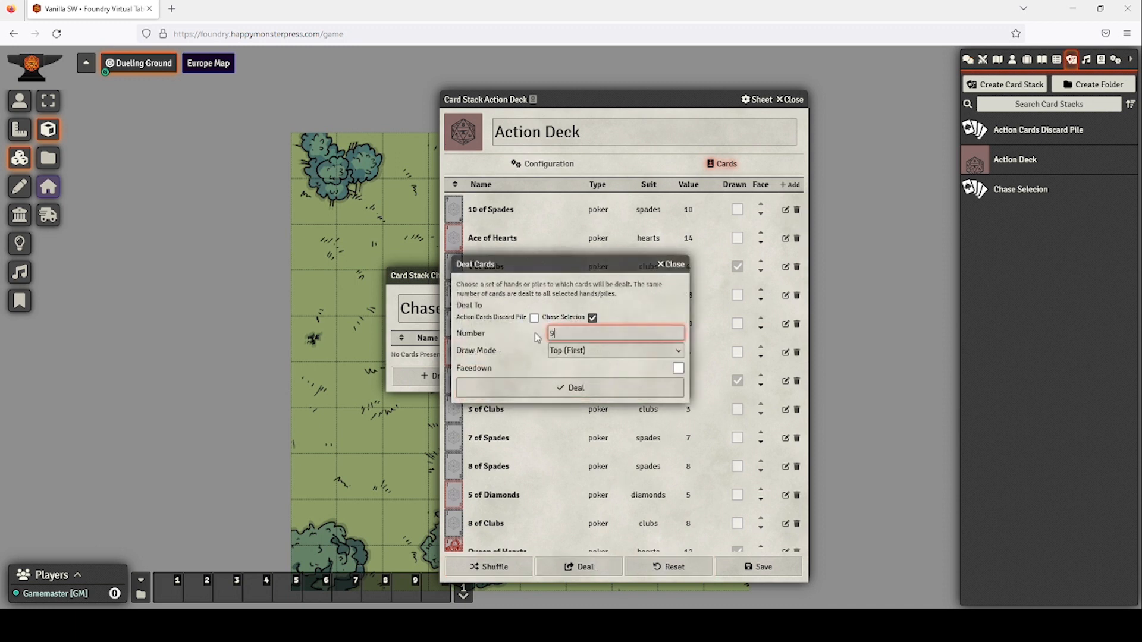
click(568, 389)
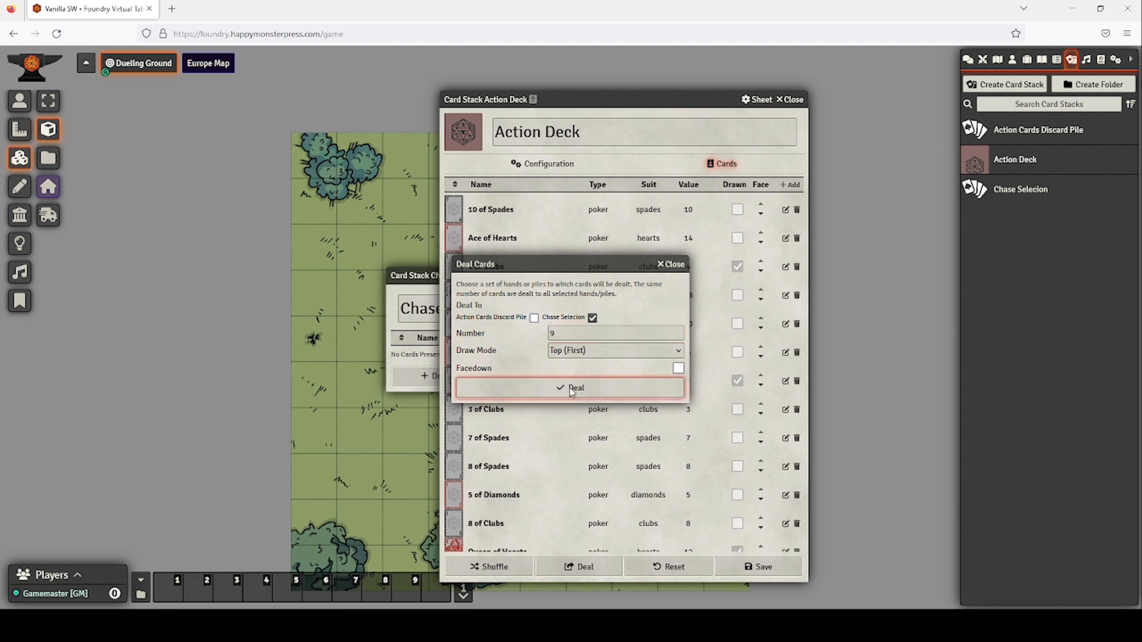
Close the Action Deck and Chase Selecion windows.
click(791, 99)
drag(559, 247, 665, 115)
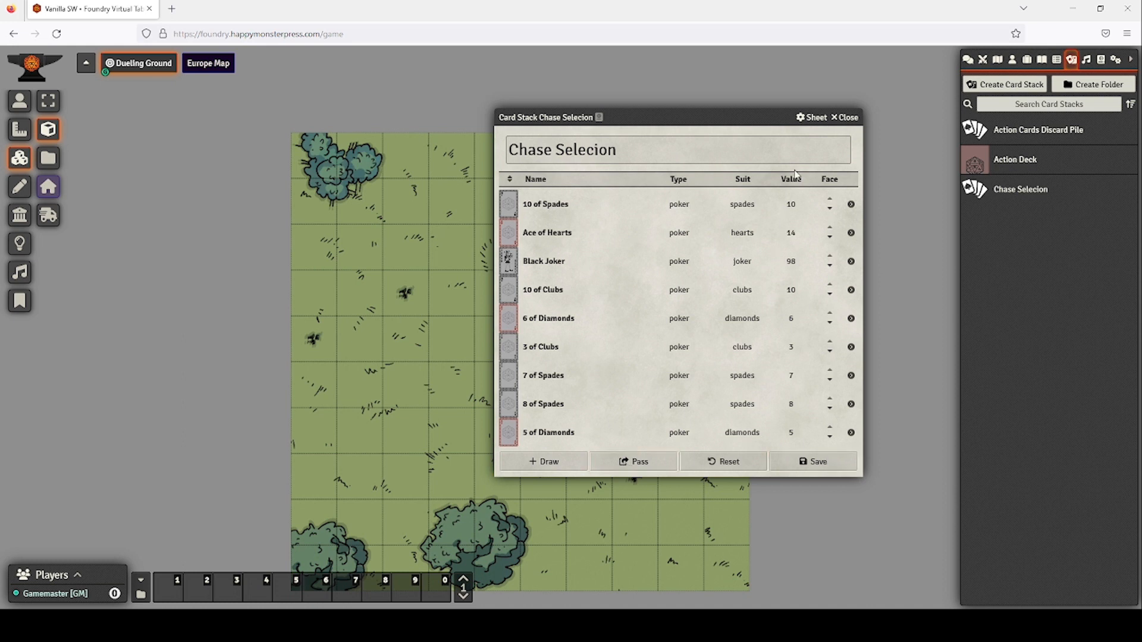
click(847, 118)
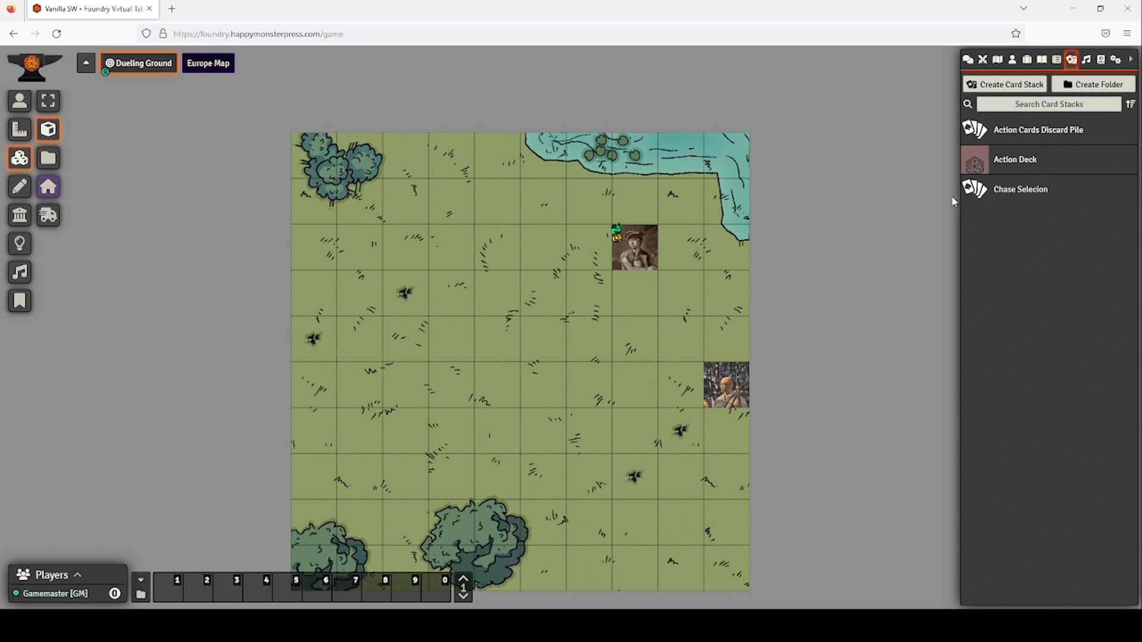
Switch the sidebar to Game Settings, showing Version 10 build 291 and SWADE 2.1.7.
click(1113, 61)
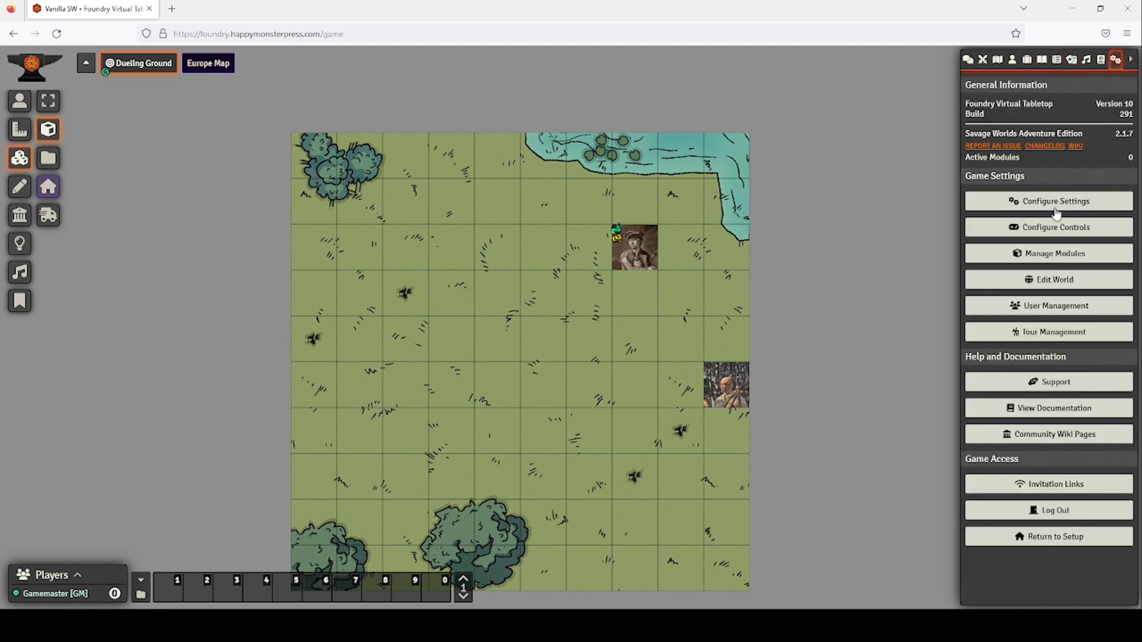
Enable Better Rolls 2 for Savage Worlds with its dependencies, save, and reload the game.
click(1040, 256)
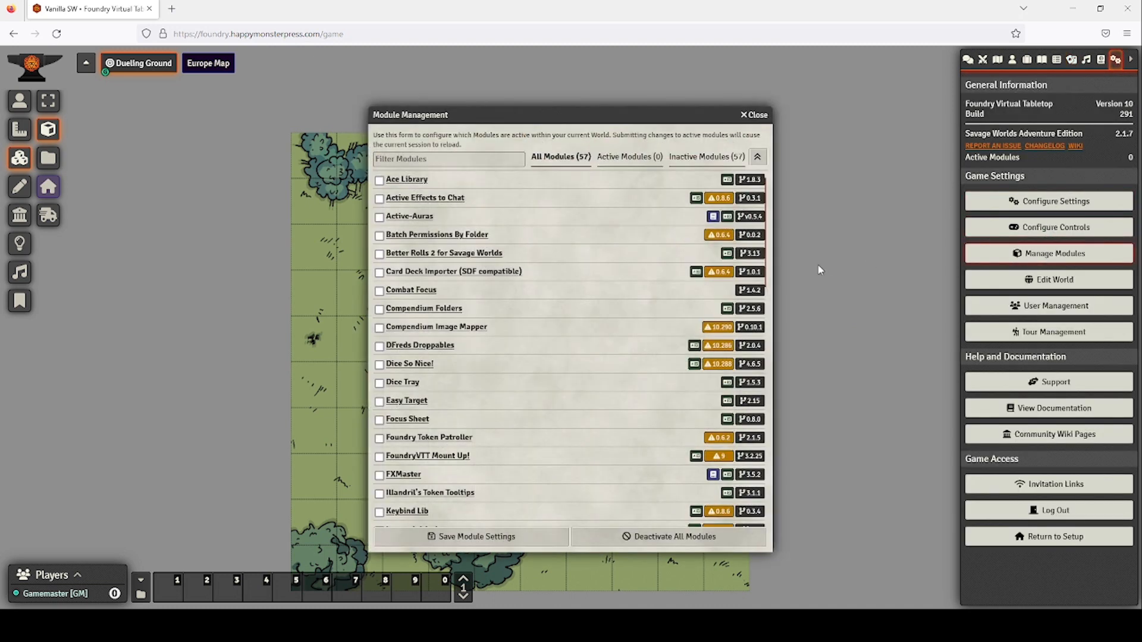
scroll(431, 333, down, 12)
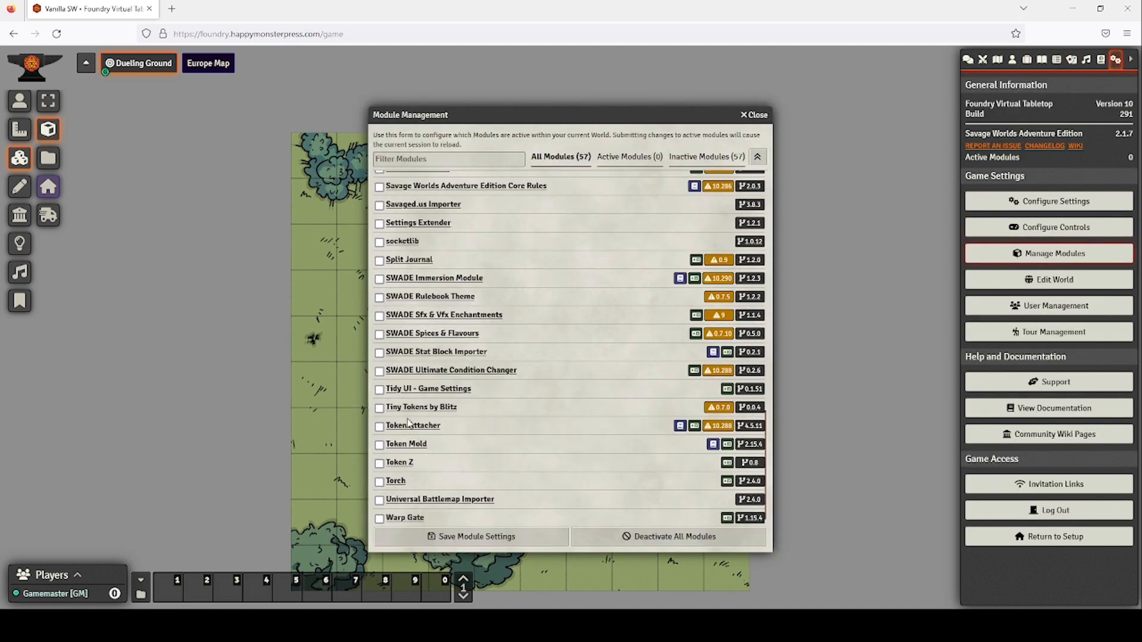
scroll(407, 339, up, 9)
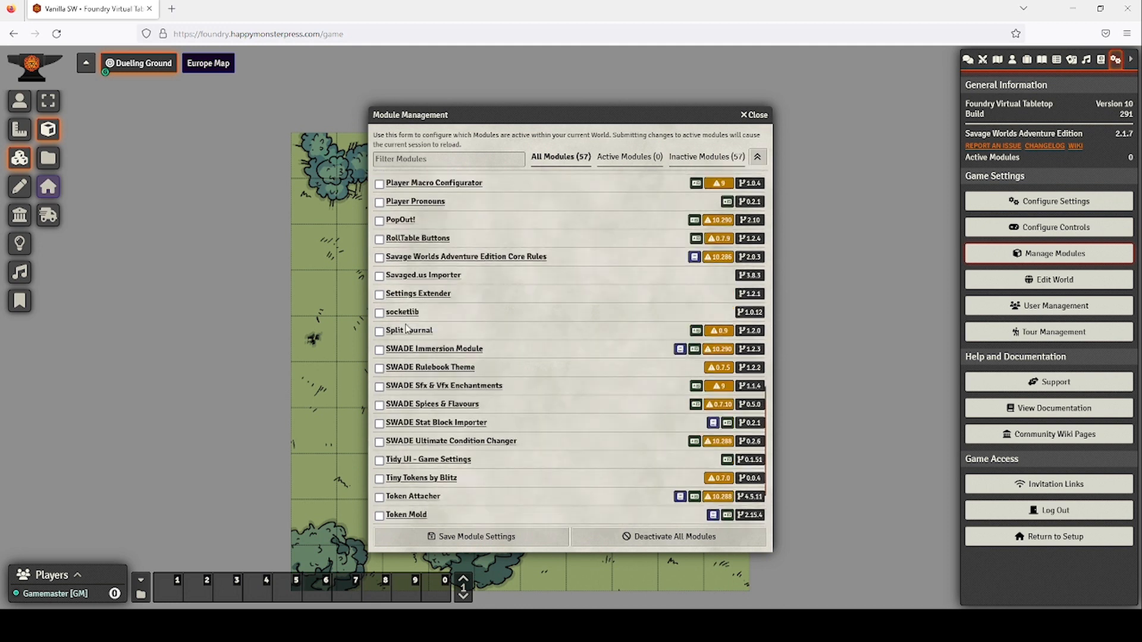
scroll(406, 328, up, 5)
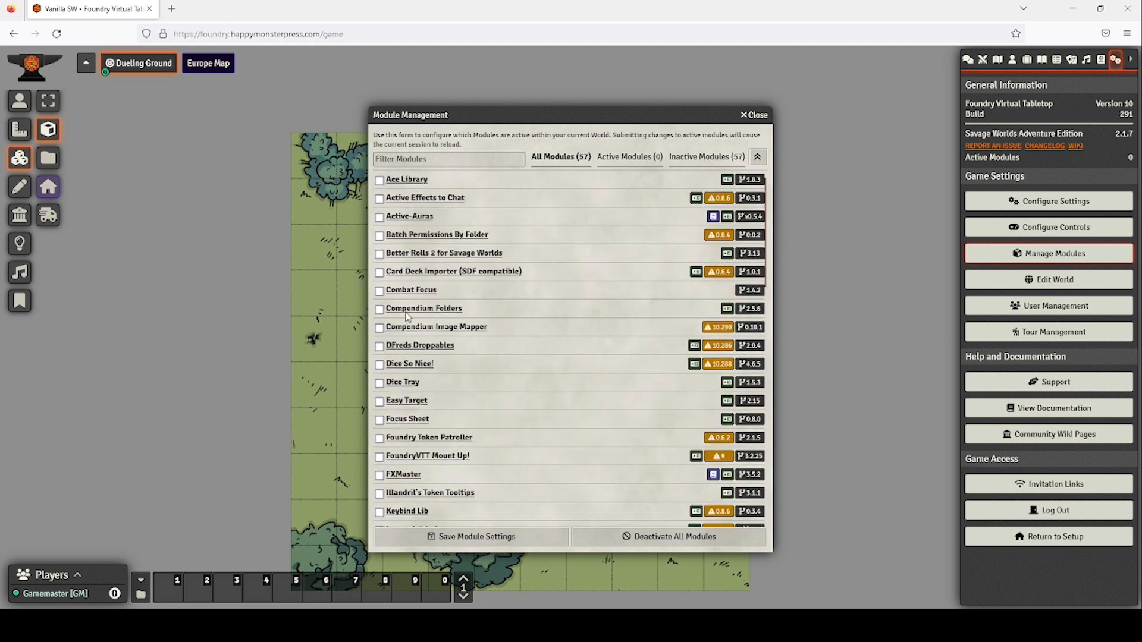
click(380, 255)
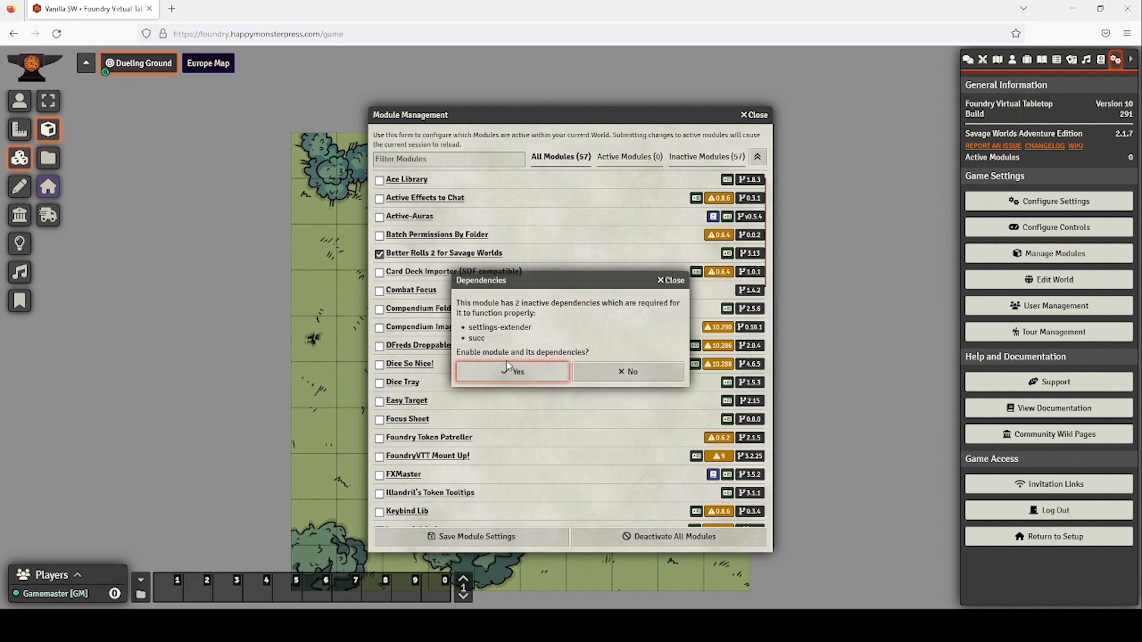
click(525, 381)
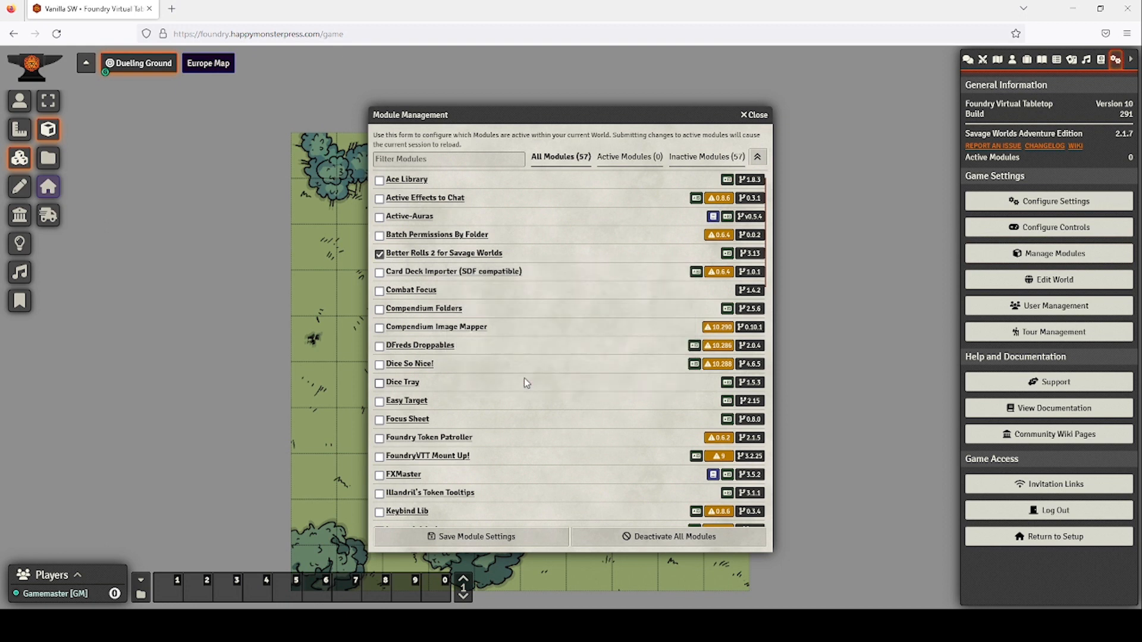
click(511, 538)
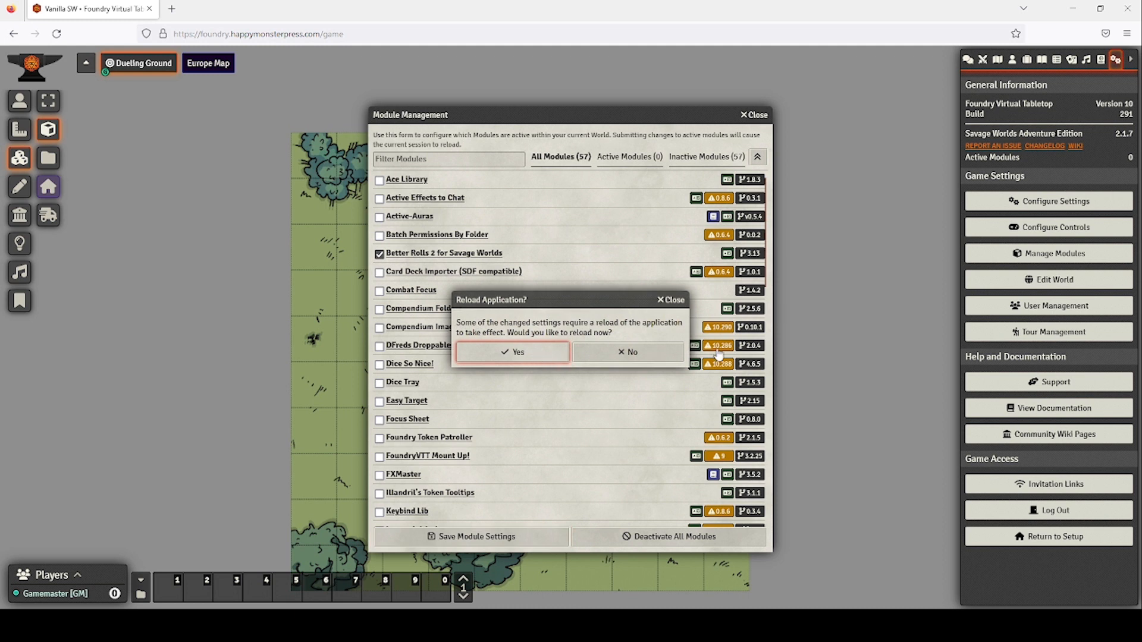
click(542, 360)
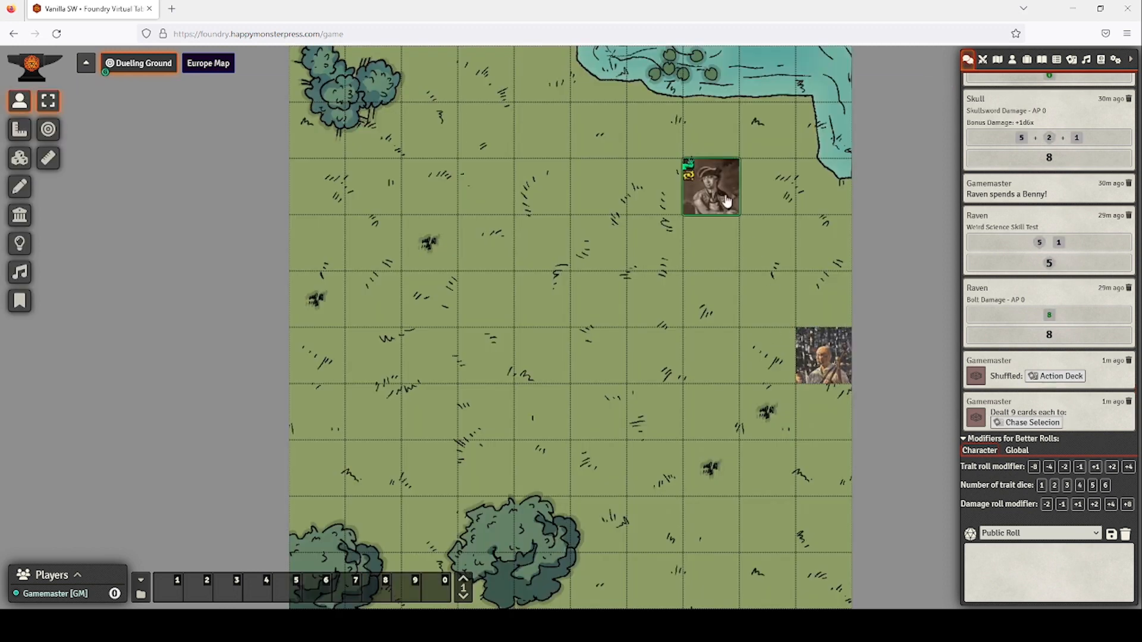
Roll Skull's Skullsword attack from his sheet, getting 7 and 9, then 10 damage.
click(722, 195)
double_click(711, 203)
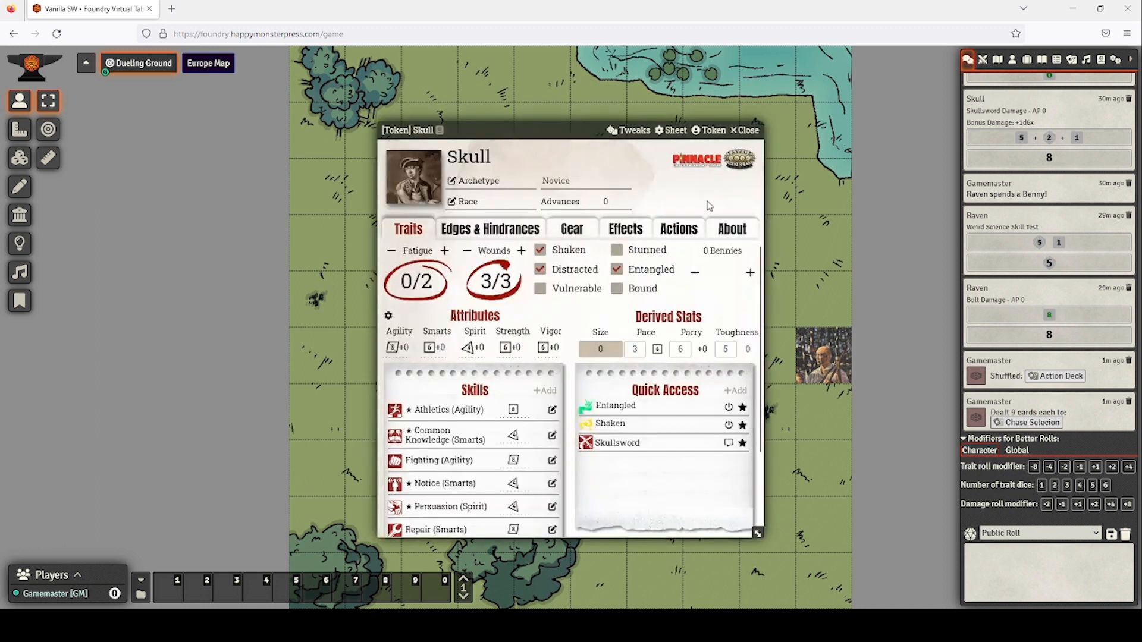
click(608, 445)
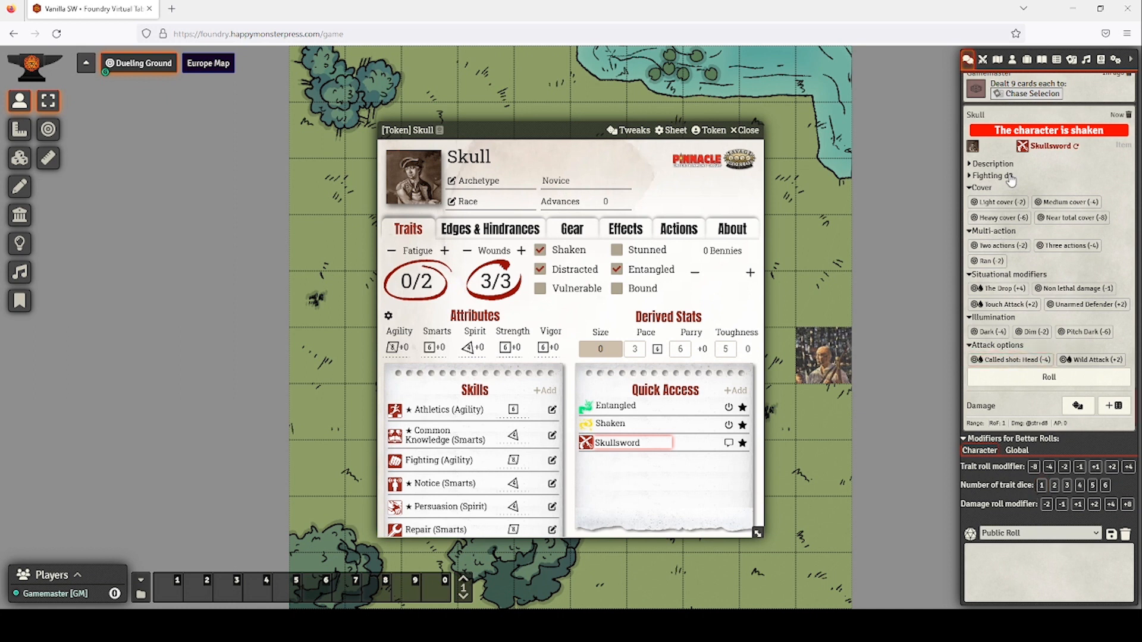
click(1049, 378)
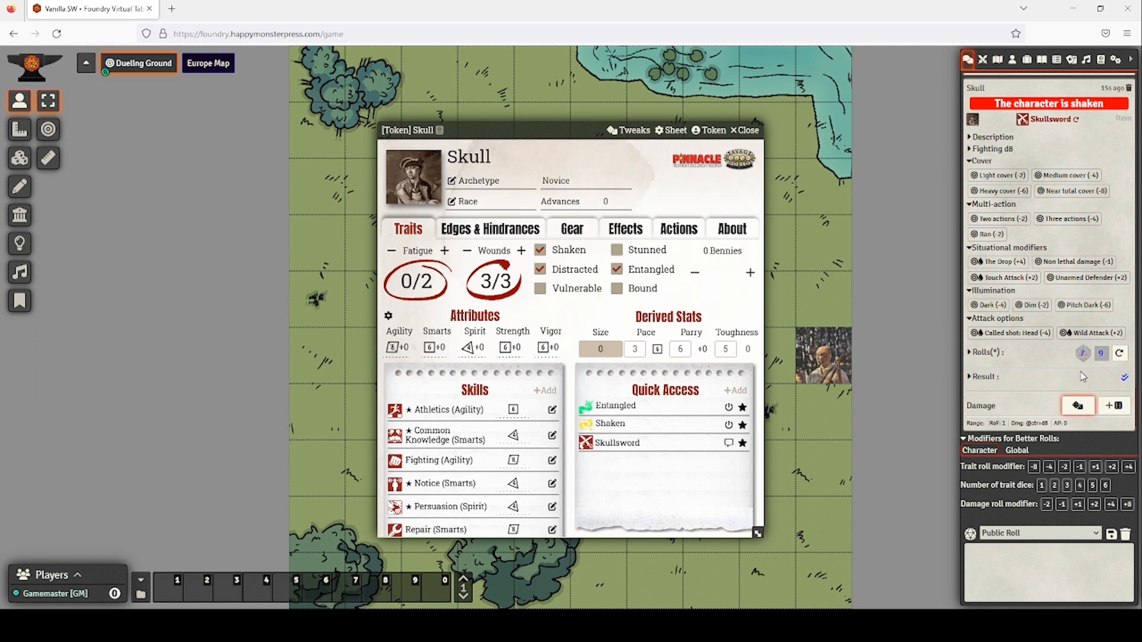
click(1111, 410)
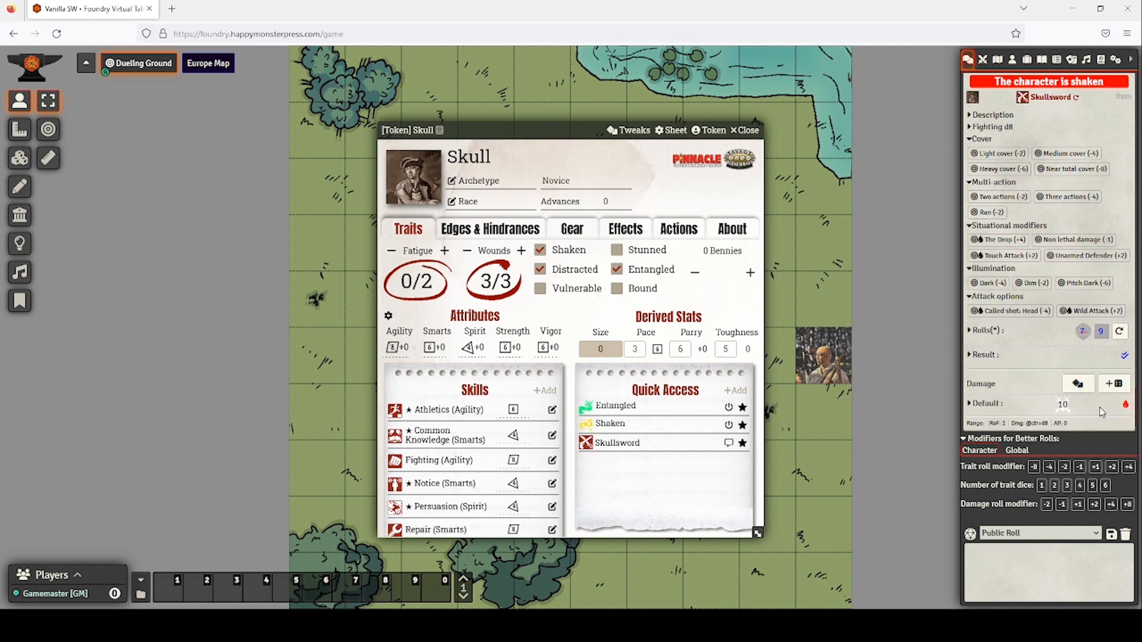
click(744, 130)
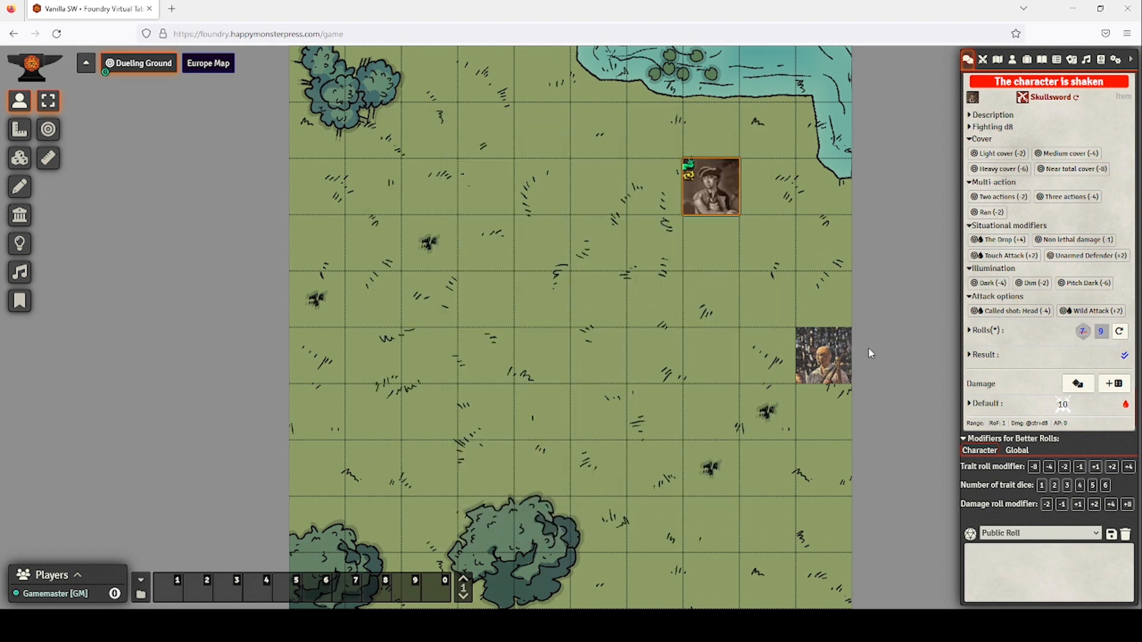
Target Raven and reroll Skull's Skullsword attack.
right_click(820, 355)
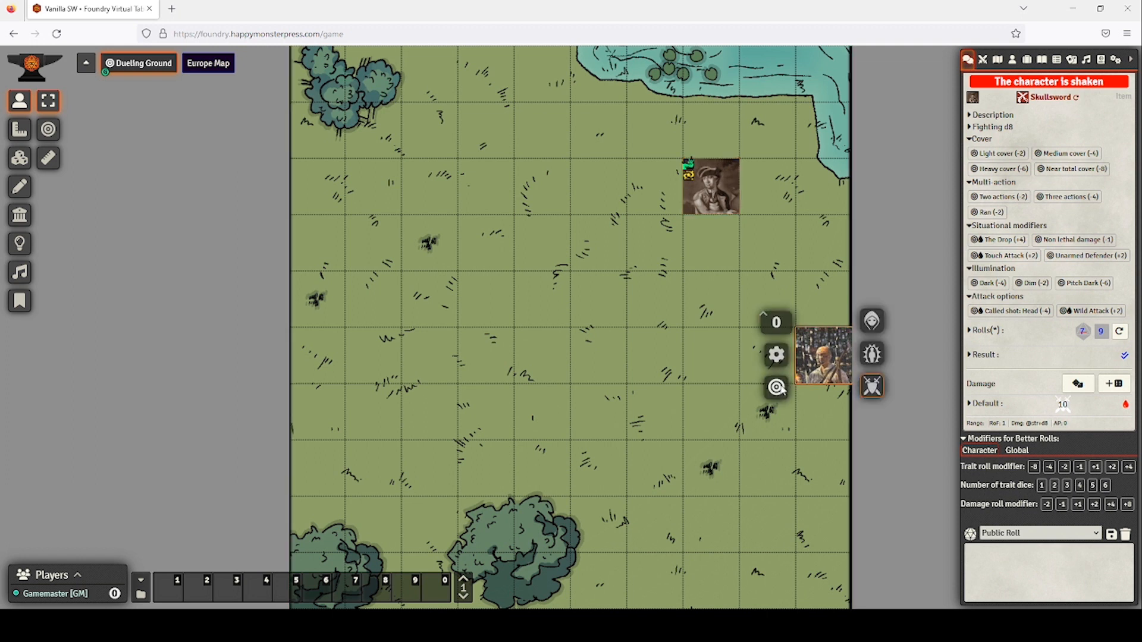
click(776, 387)
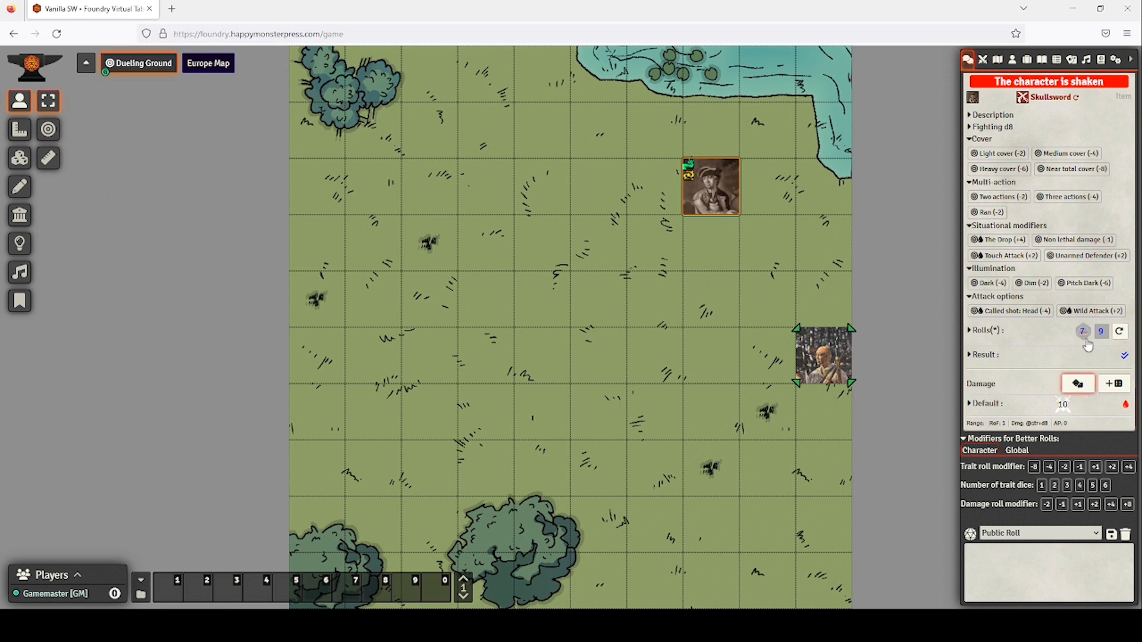
click(1118, 334)
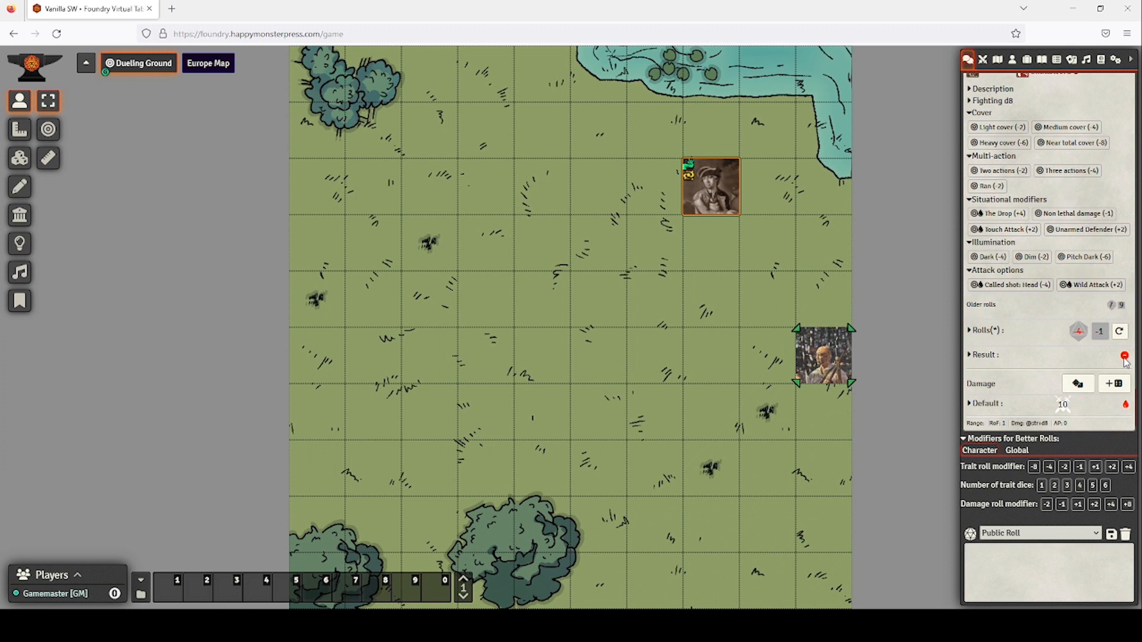
Keep rerolling until the attack succeeds at 10, then roll 19 damage on Raven for 3 wounds.
click(1120, 333)
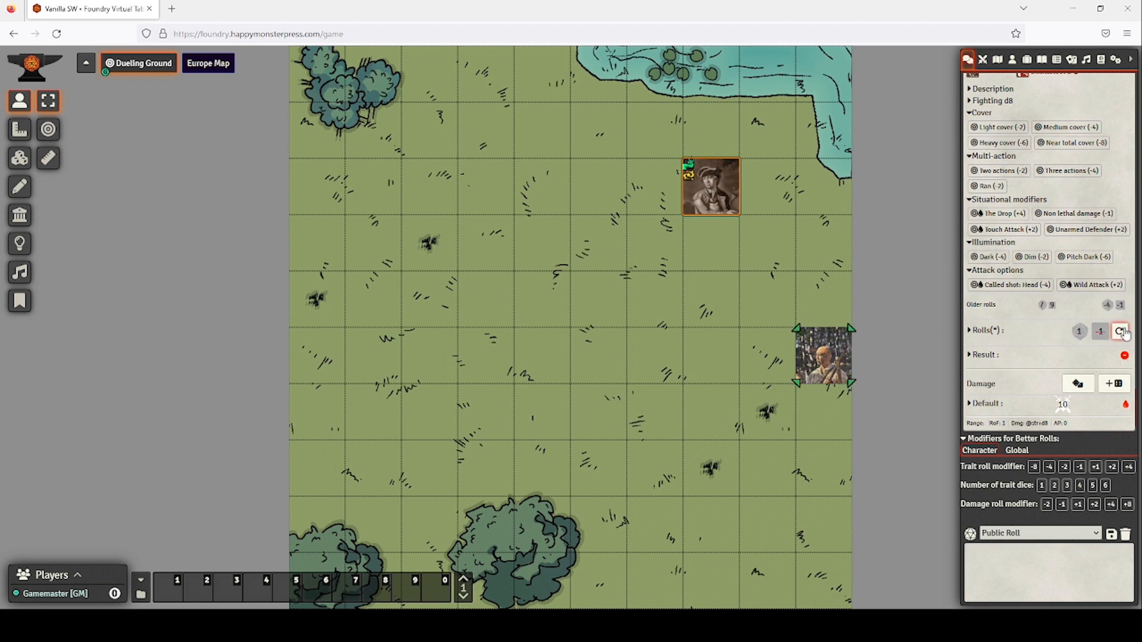
click(1122, 332)
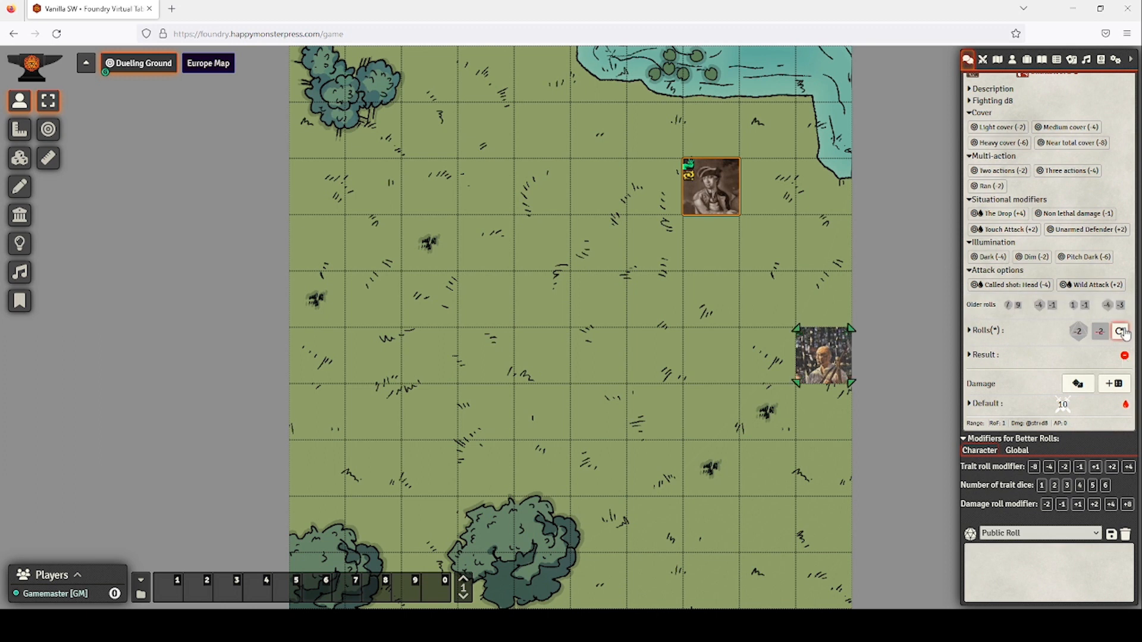
click(1121, 332)
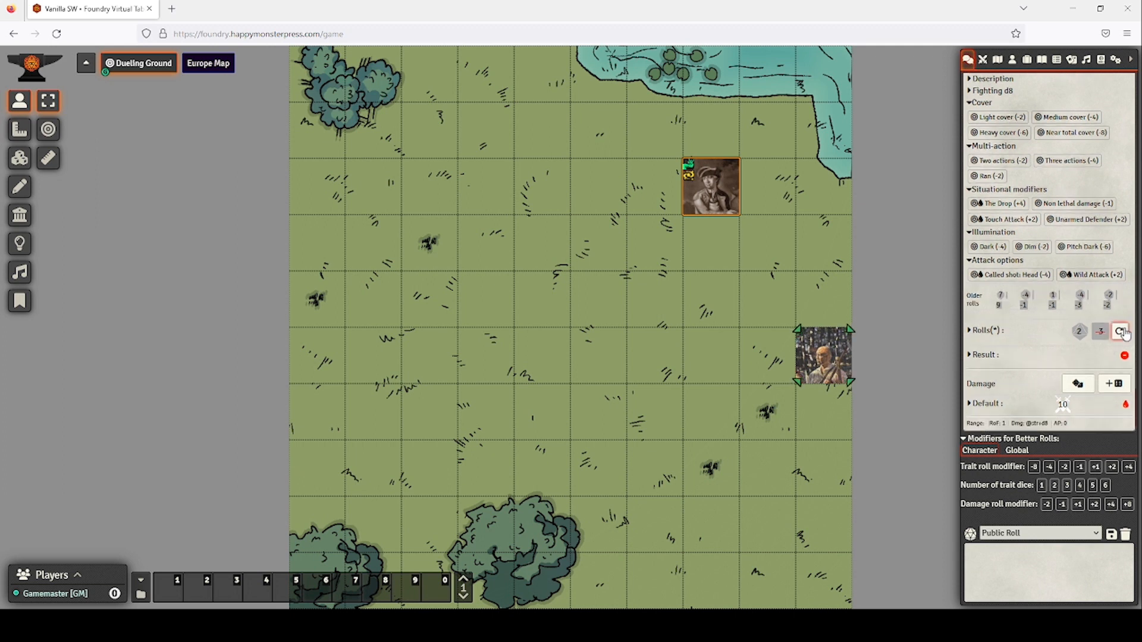
click(1121, 332)
click(1121, 332)
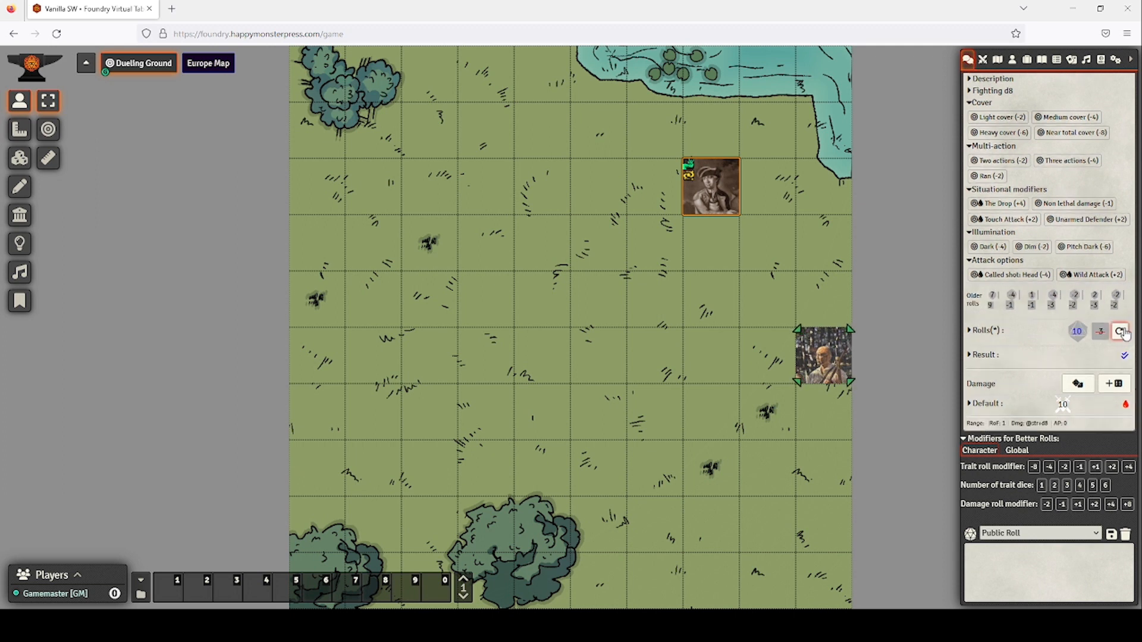
click(1118, 386)
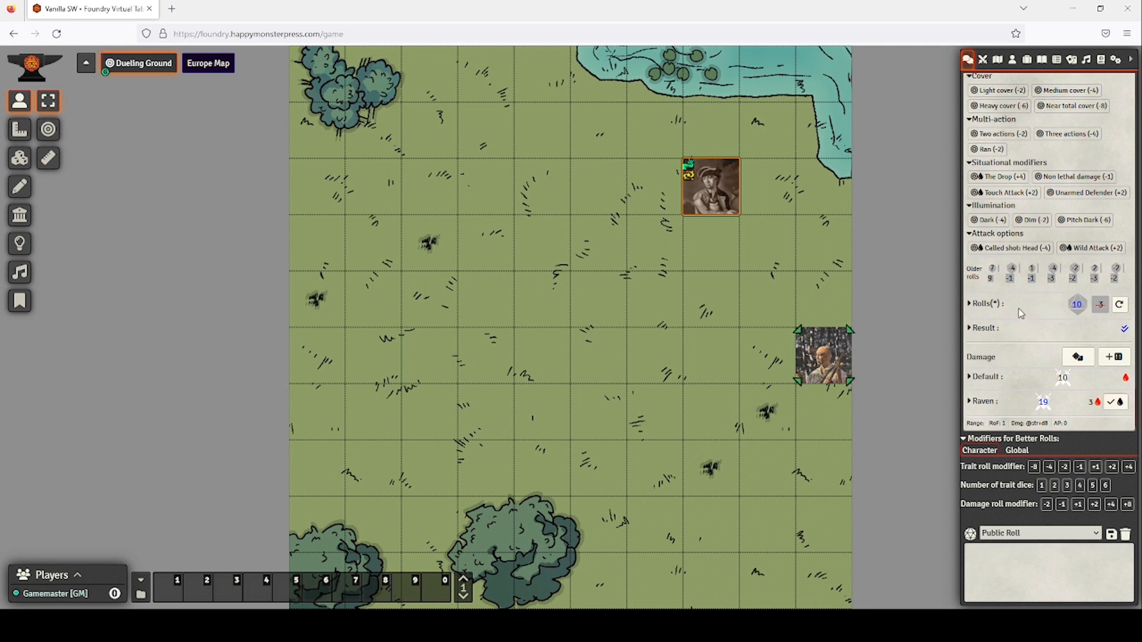
Flush the chat log, deleting every chat message.
scroll(1018, 308, up, 10)
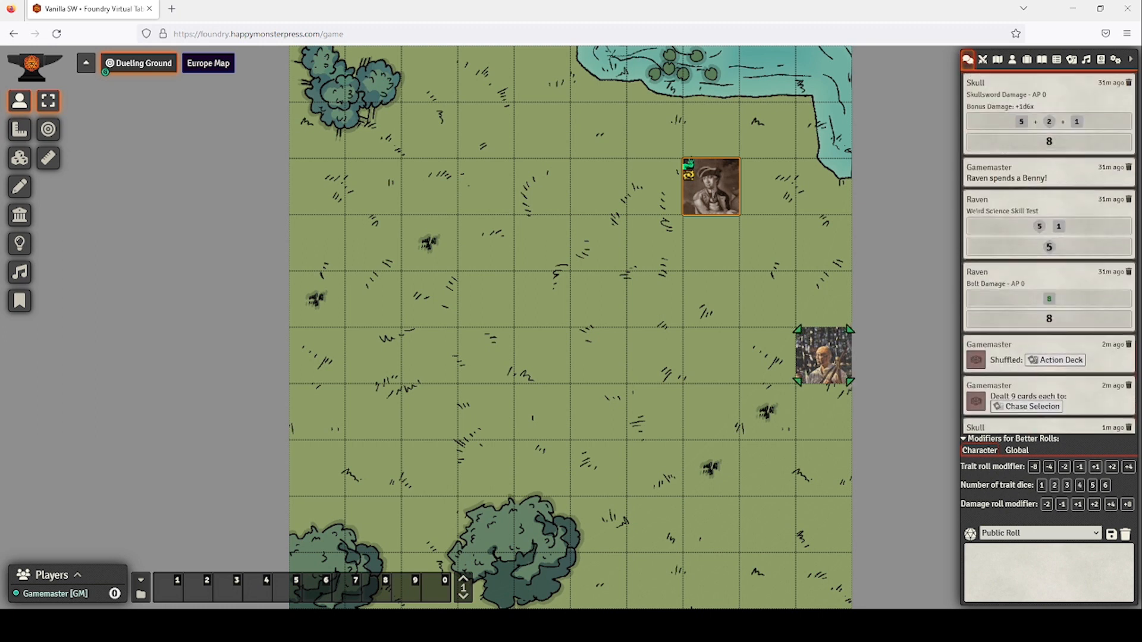
scroll(1039, 297, down, 10)
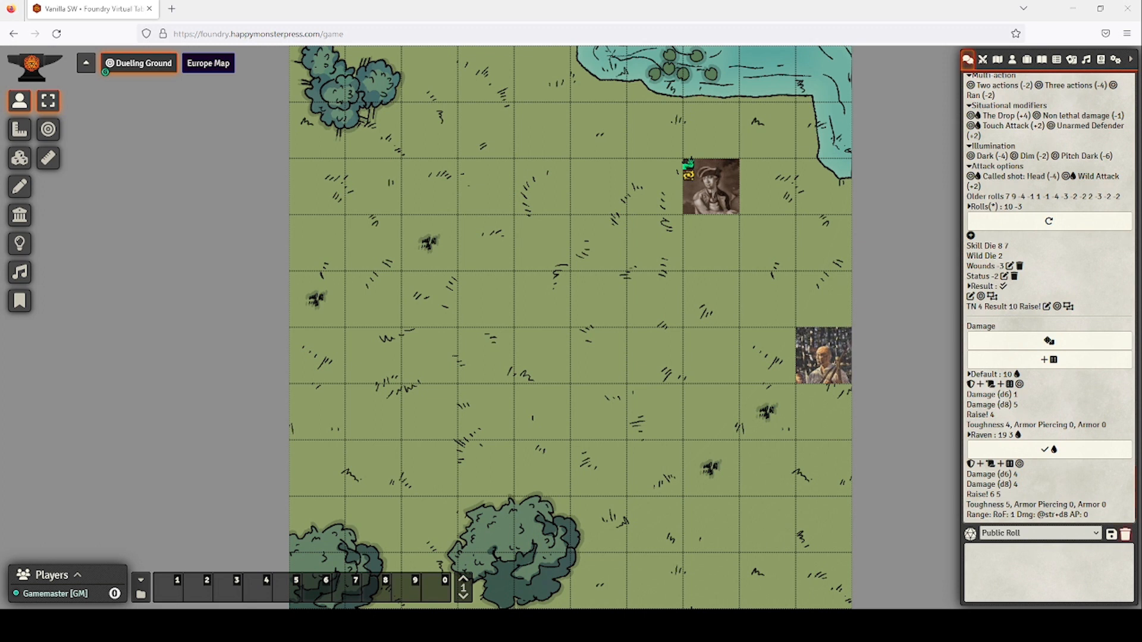
click(1124, 537)
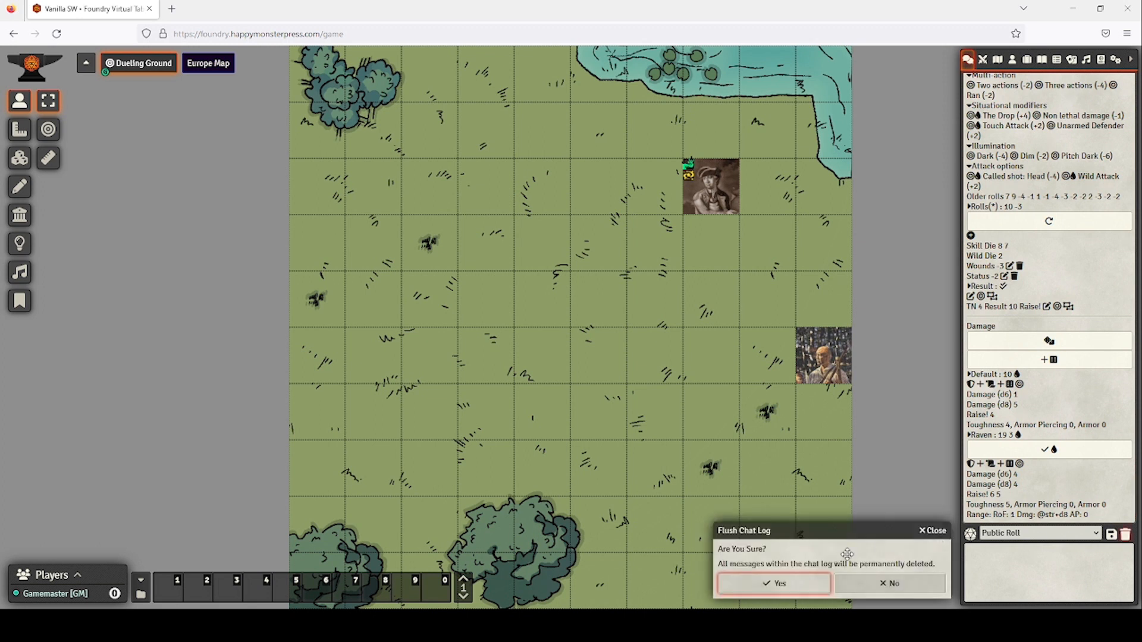
click(818, 585)
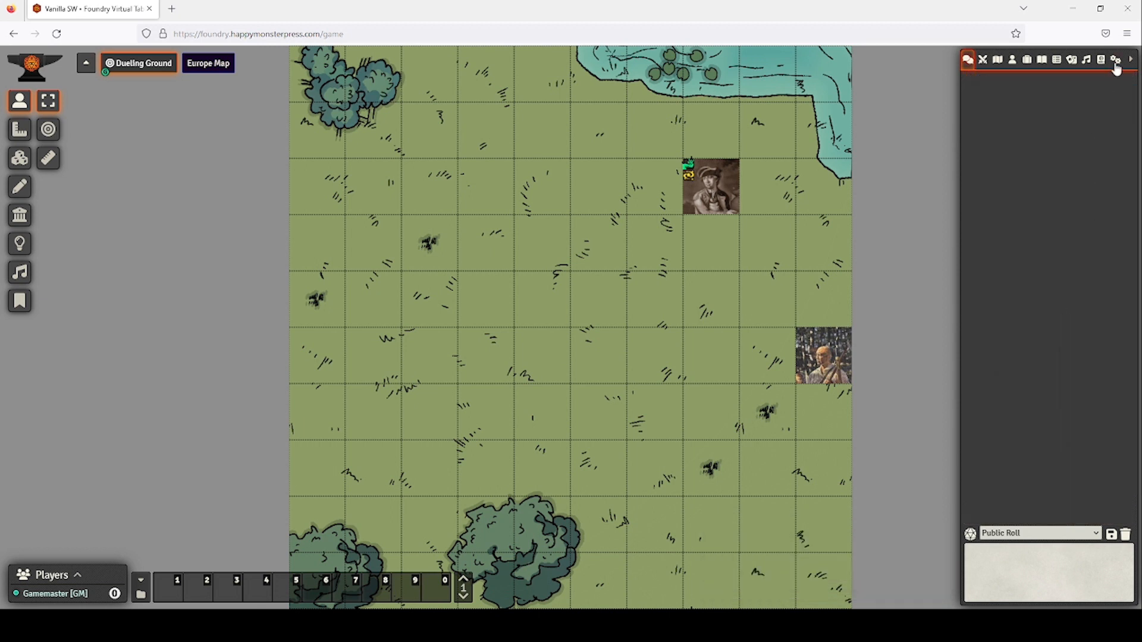
Save the module settings with SWADE Tools enabled and reload the game.
click(1115, 60)
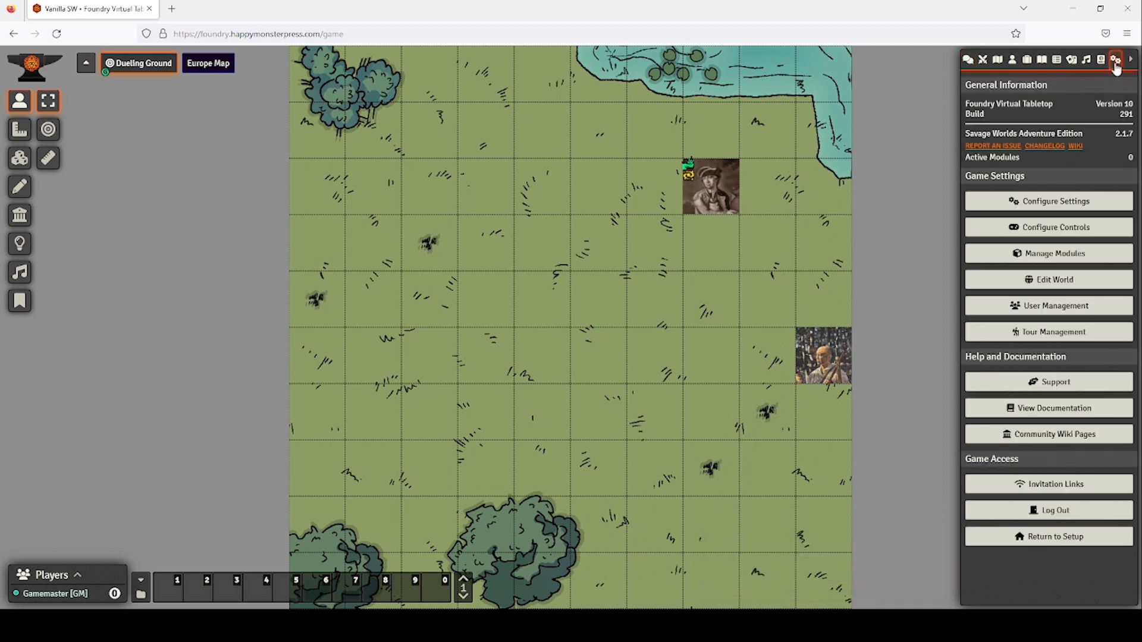
click(1032, 256)
scroll(502, 313, down, 5)
scroll(499, 341, down, 4)
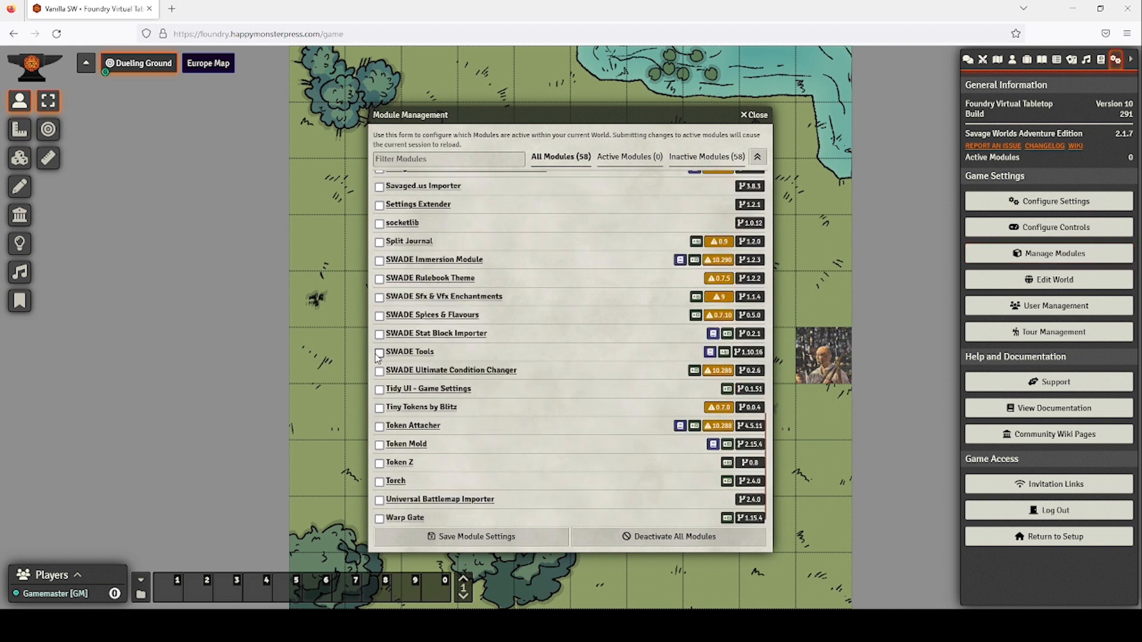
click(476, 536)
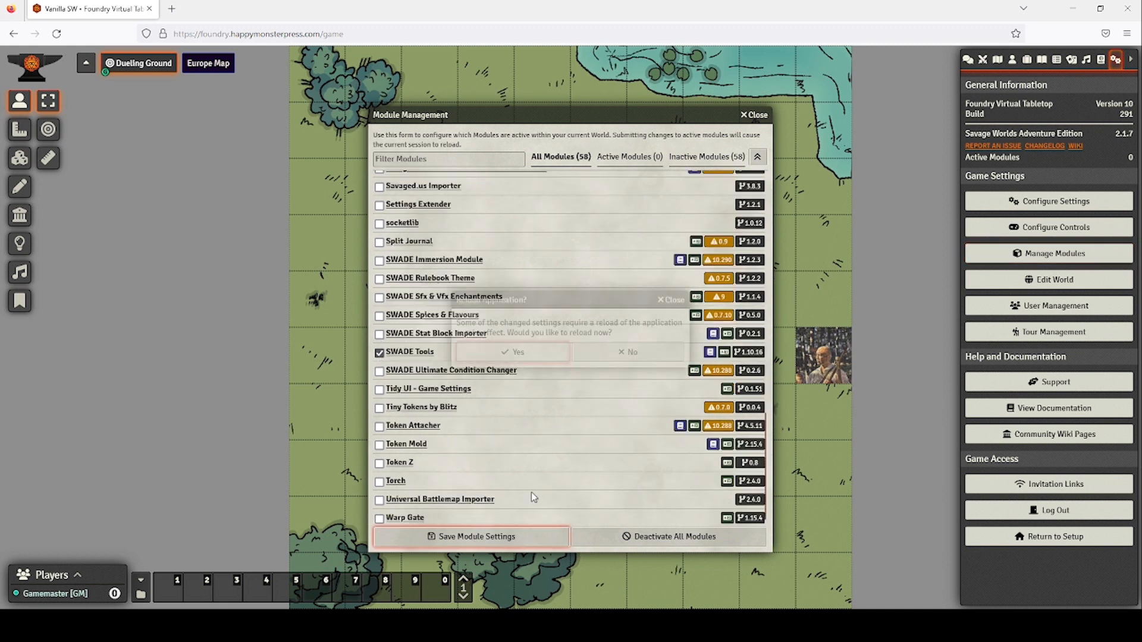
click(546, 356)
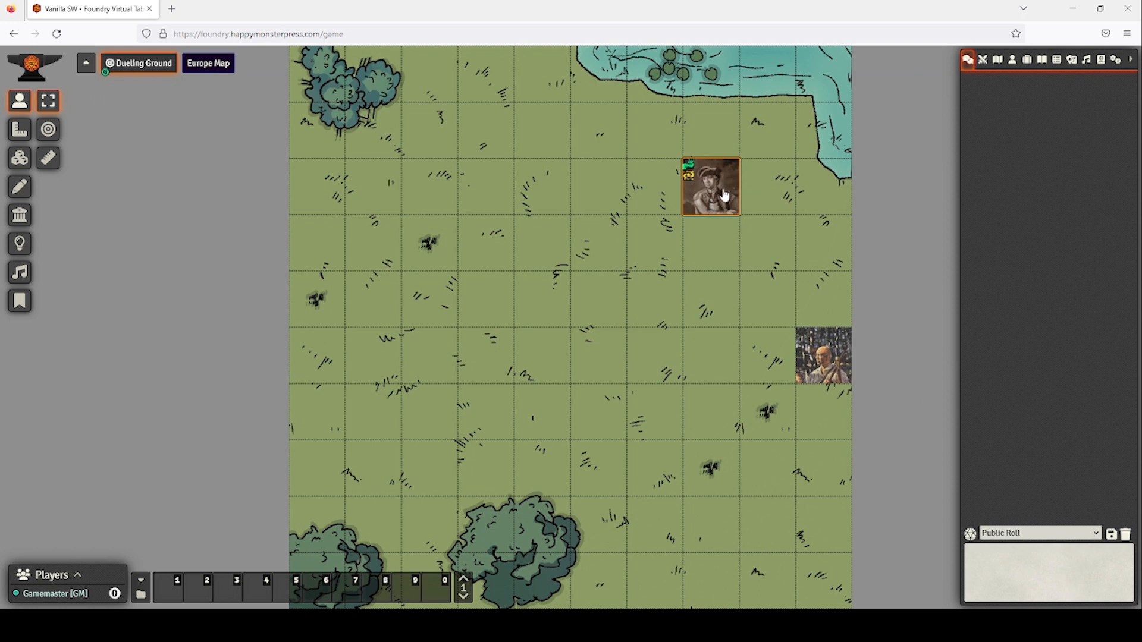
Clear Skull's Entangled, Distracted and Shaken conditions on his character sheet.
double_click(724, 195)
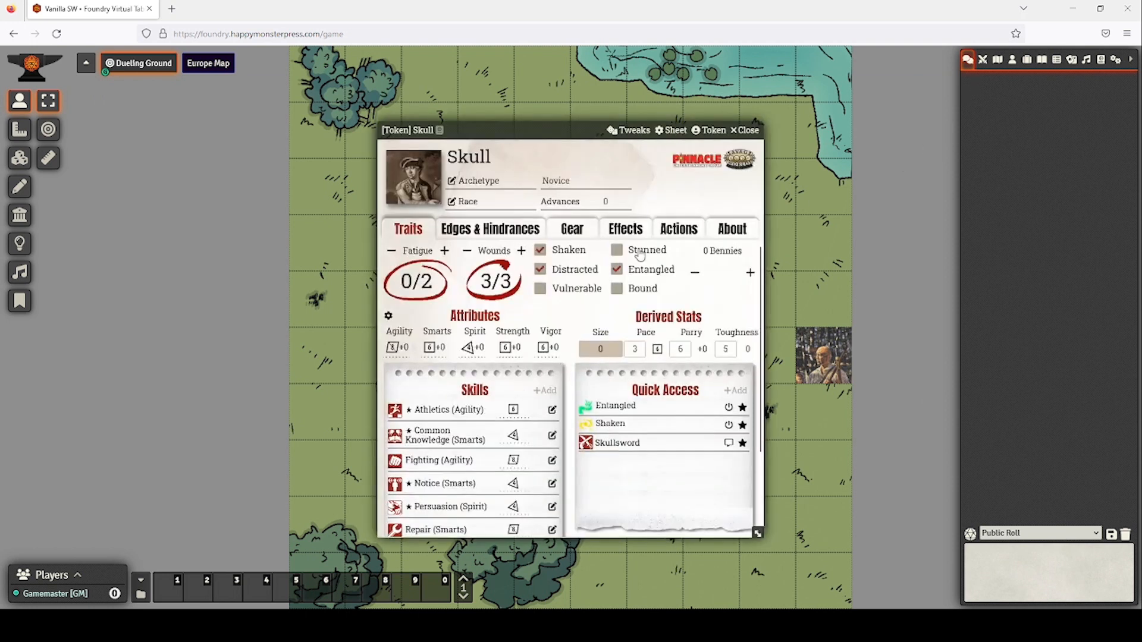
click(616, 269)
click(540, 270)
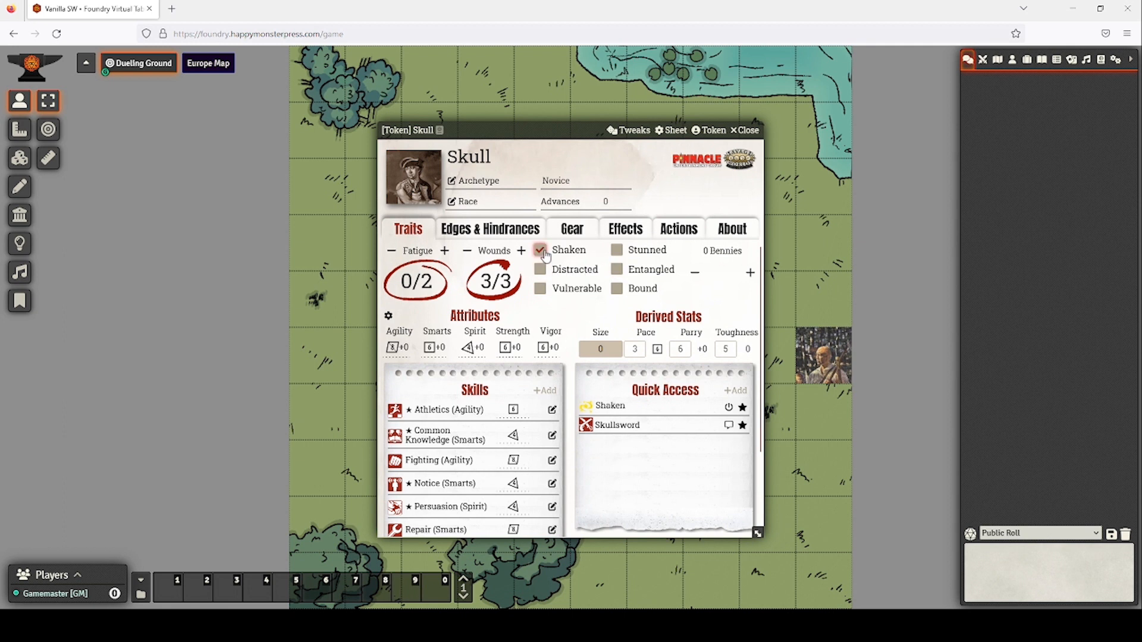
click(542, 252)
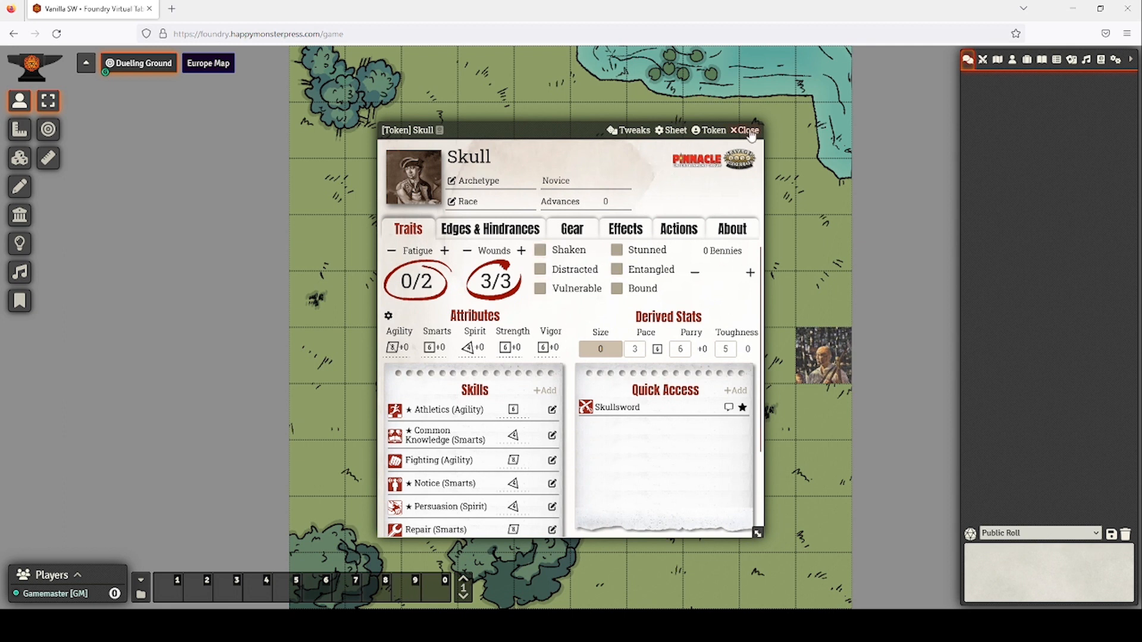
click(747, 131)
Move Skull's token diagonally beside Raven and select Skull.
drag(716, 200, 770, 313)
right_click(822, 356)
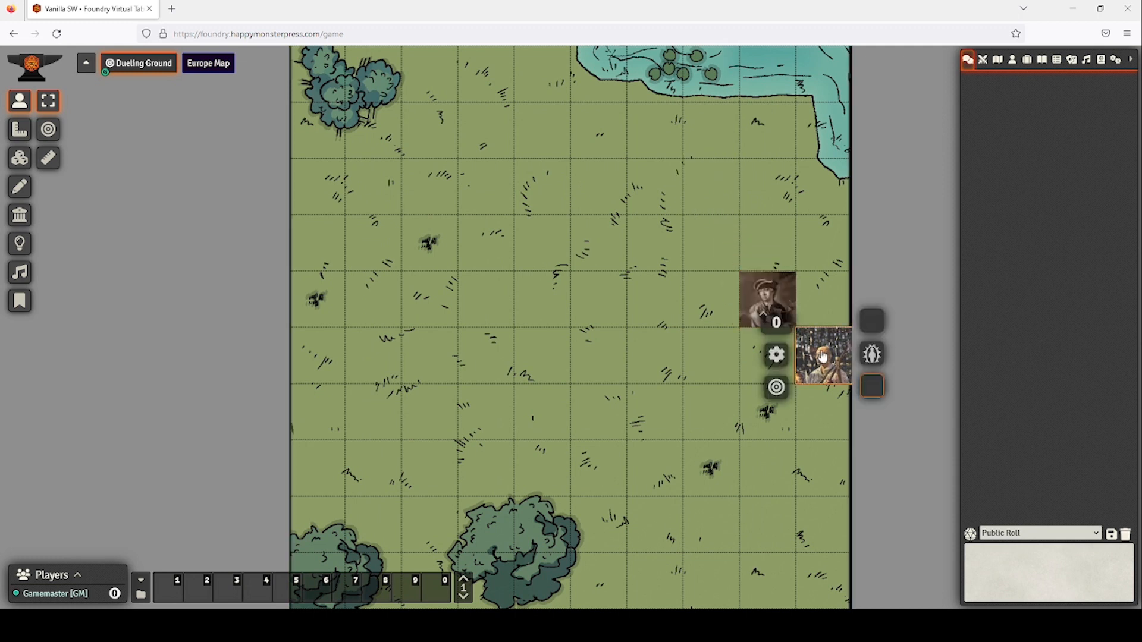
click(771, 287)
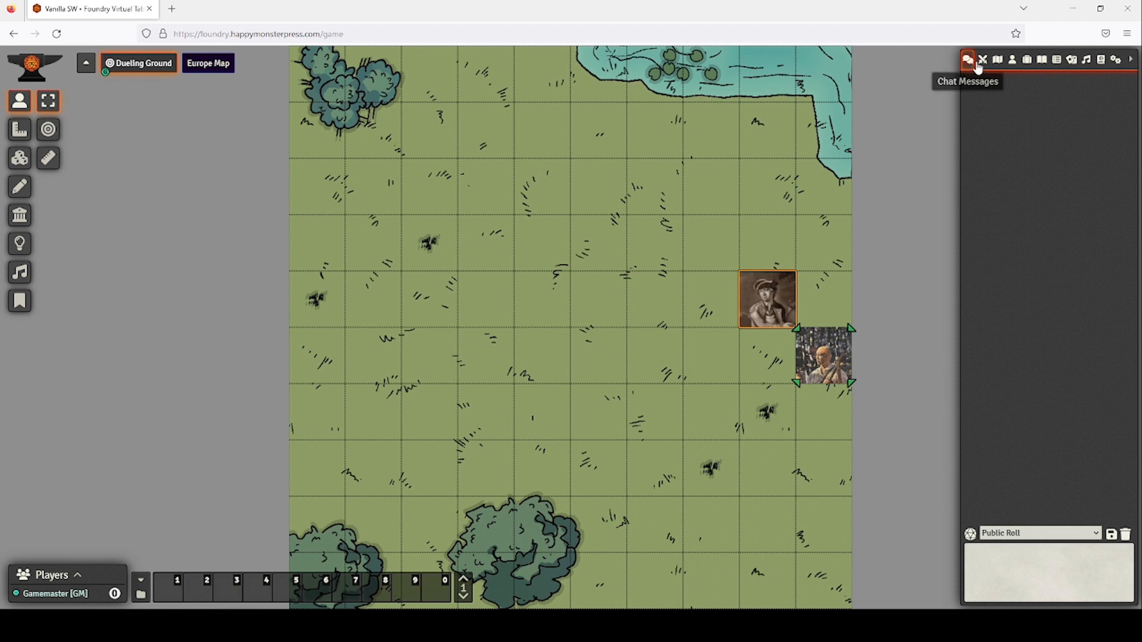
Roll Skull's Skullsword Fighting attack on Raven, which misses at 0.
double_click(774, 306)
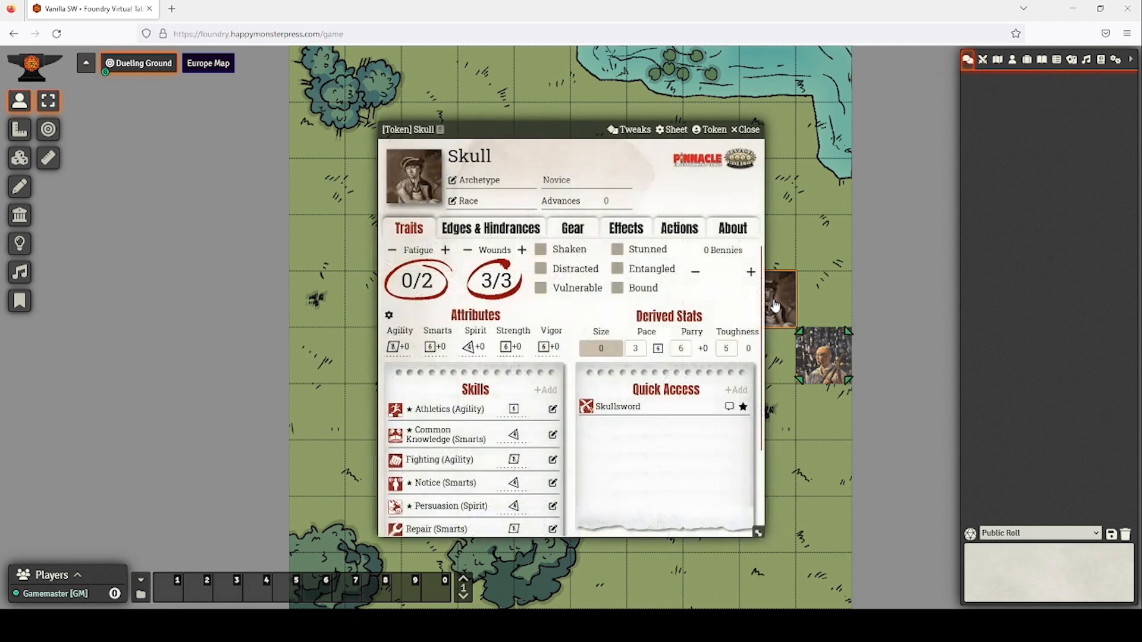
click(614, 408)
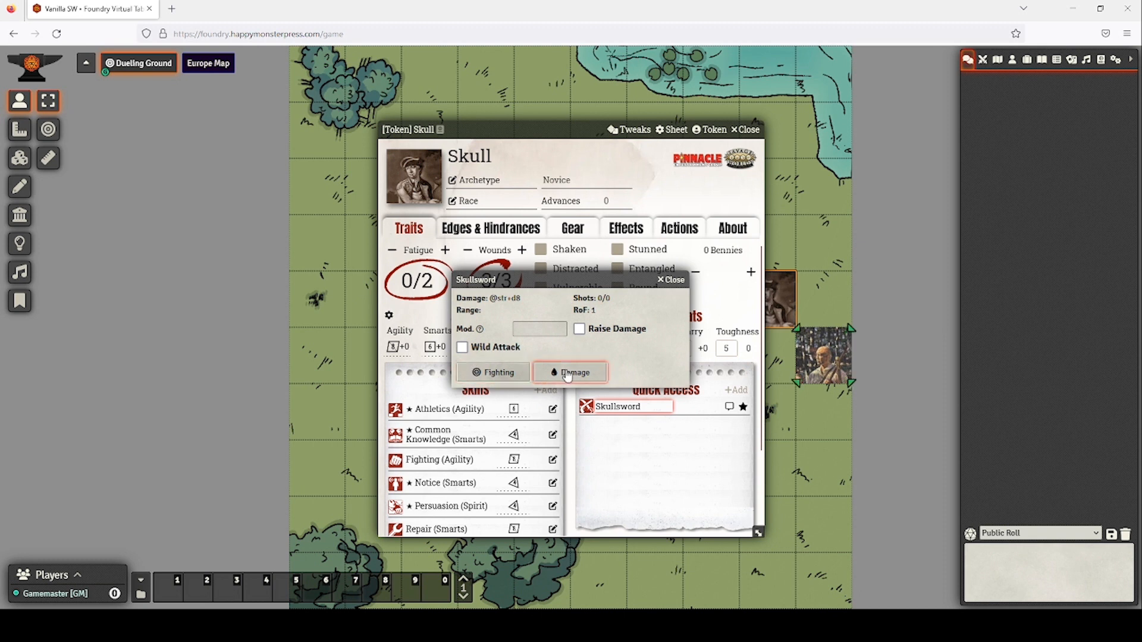
click(538, 329)
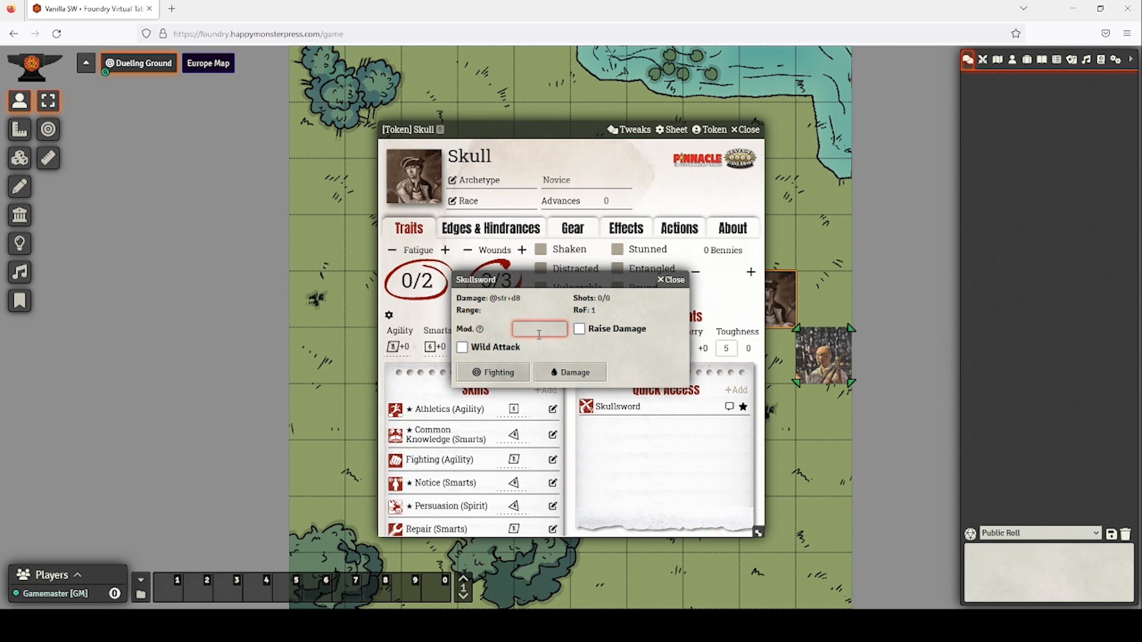
click(506, 372)
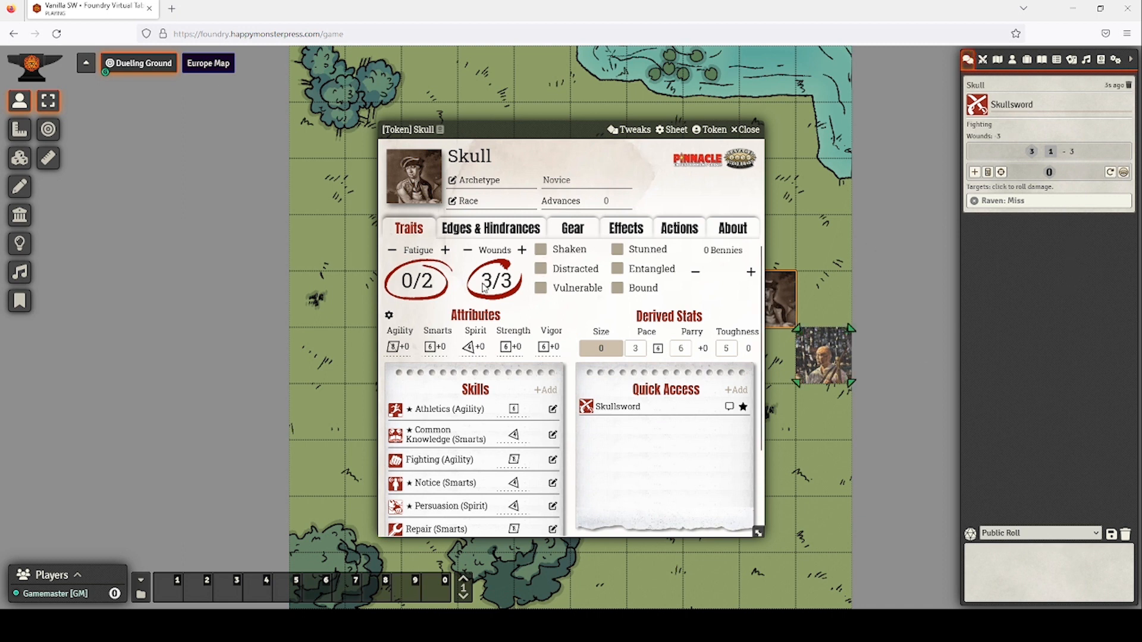
Reduce Skull's wounds to 0/3.
click(468, 250)
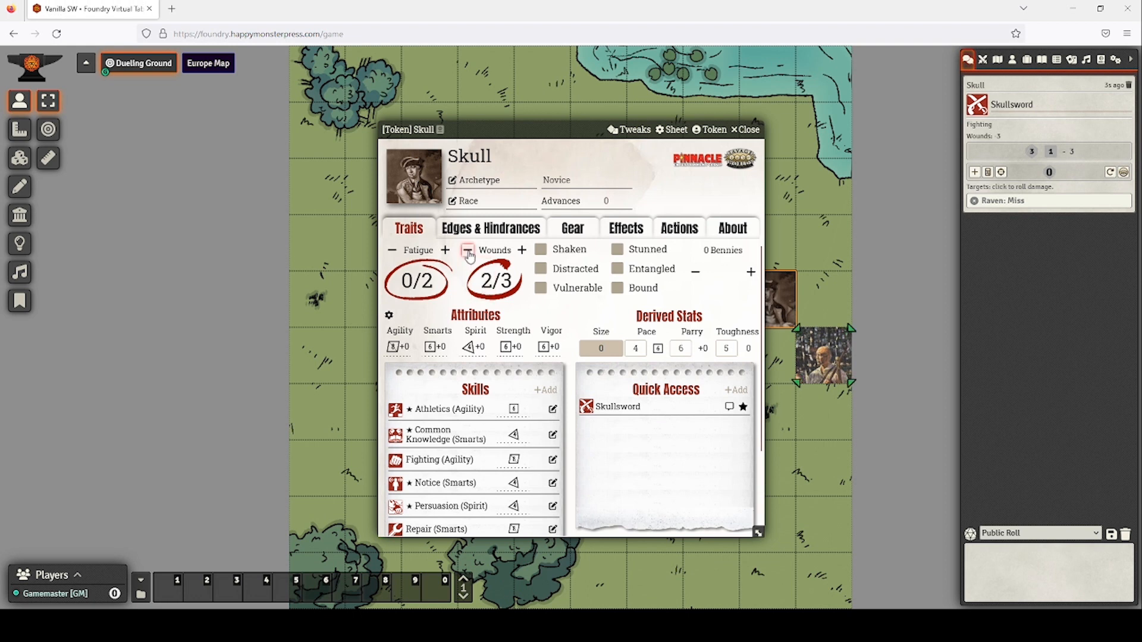
click(468, 251)
click(468, 250)
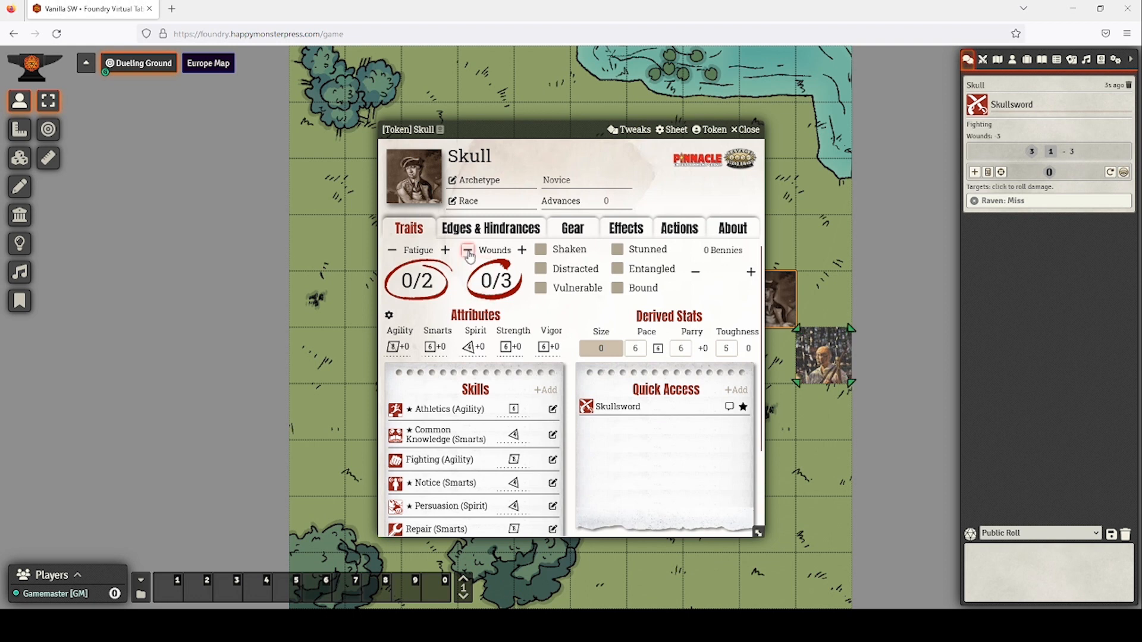
Roll the Skullsword Fighting attack again, hitting at 4, then 3 damage against Raven.
click(606, 411)
click(518, 370)
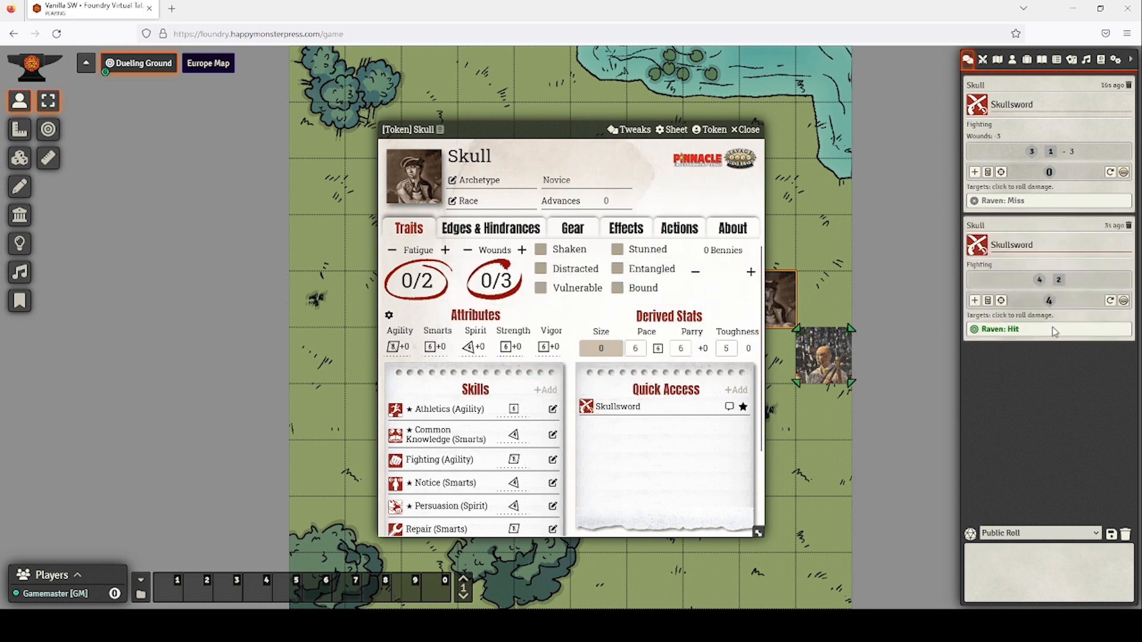
click(1011, 329)
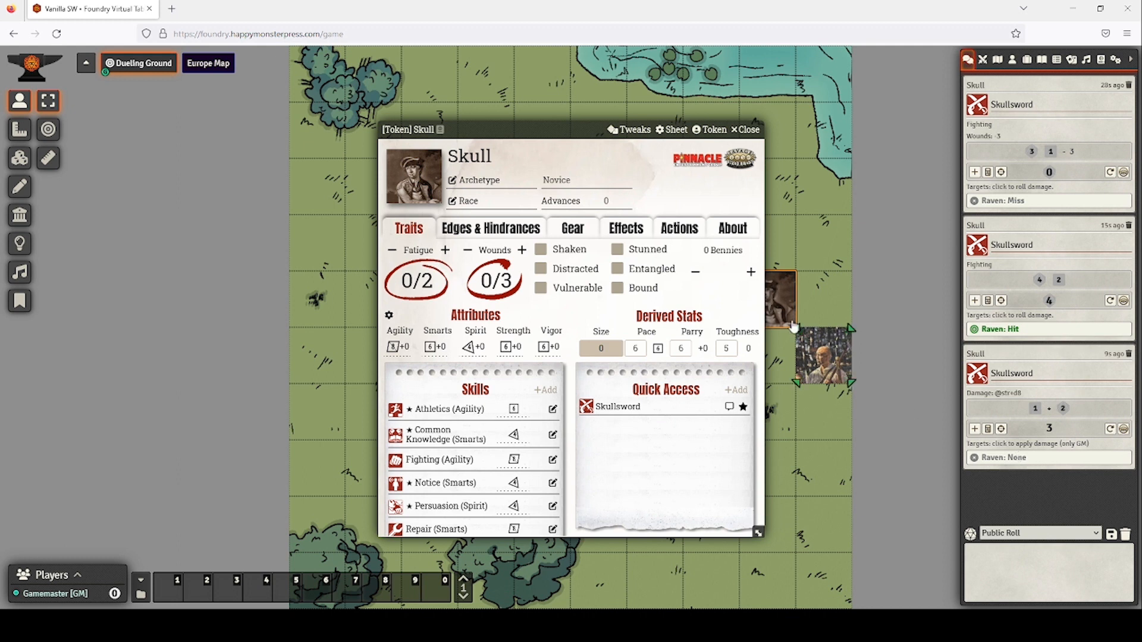
click(747, 129)
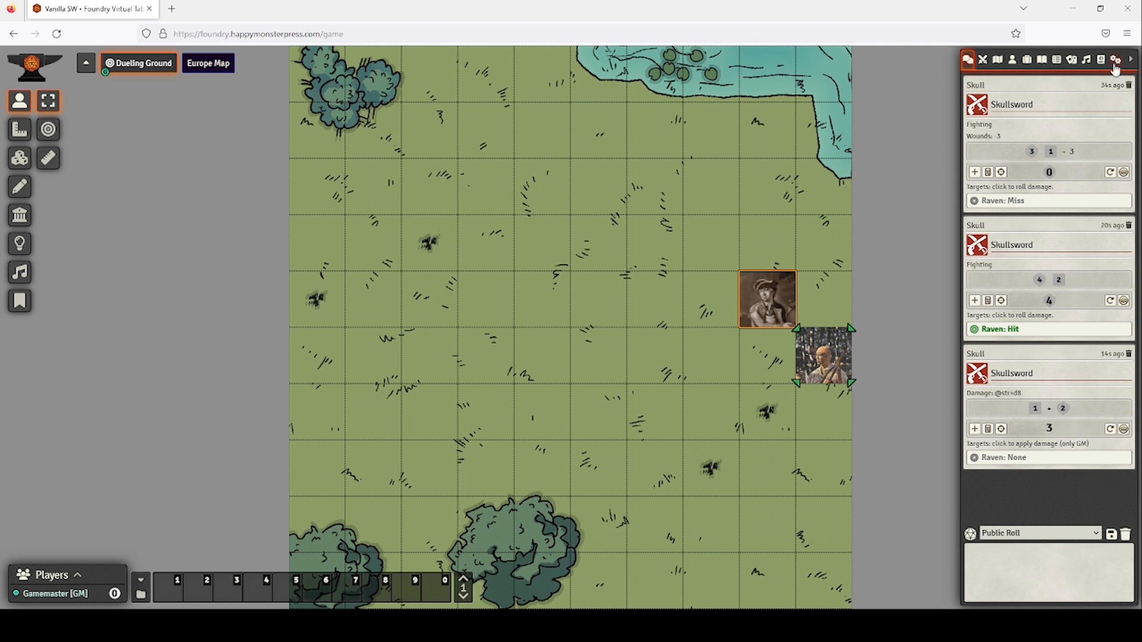
Enable the Dice So Nice! and Dice Tray modules, save, and reload the world.
click(1115, 60)
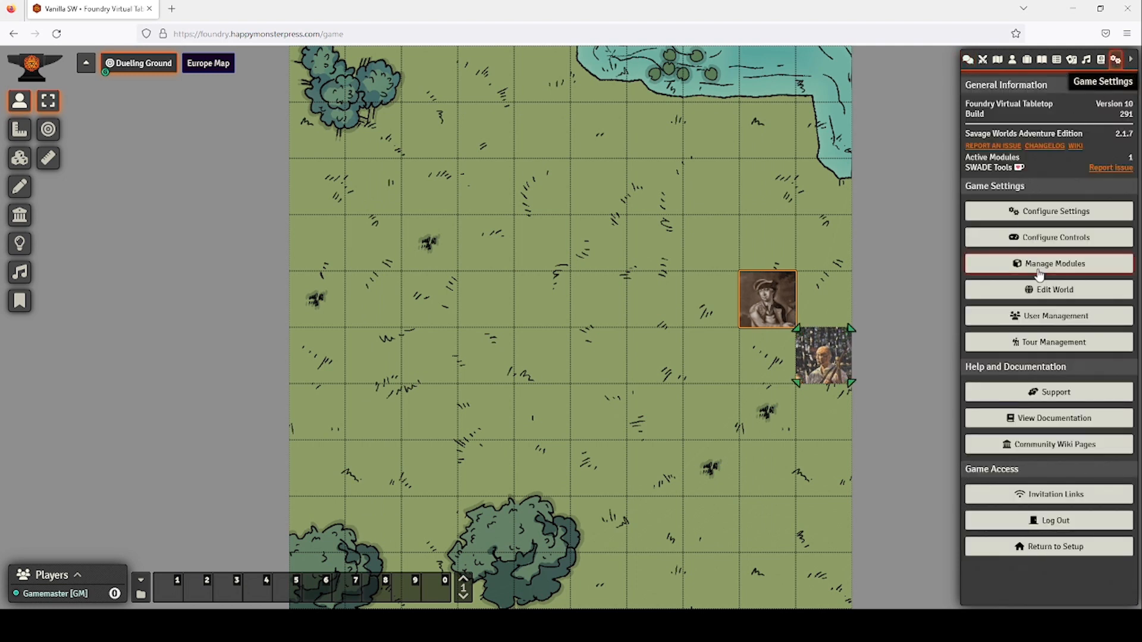
click(1069, 264)
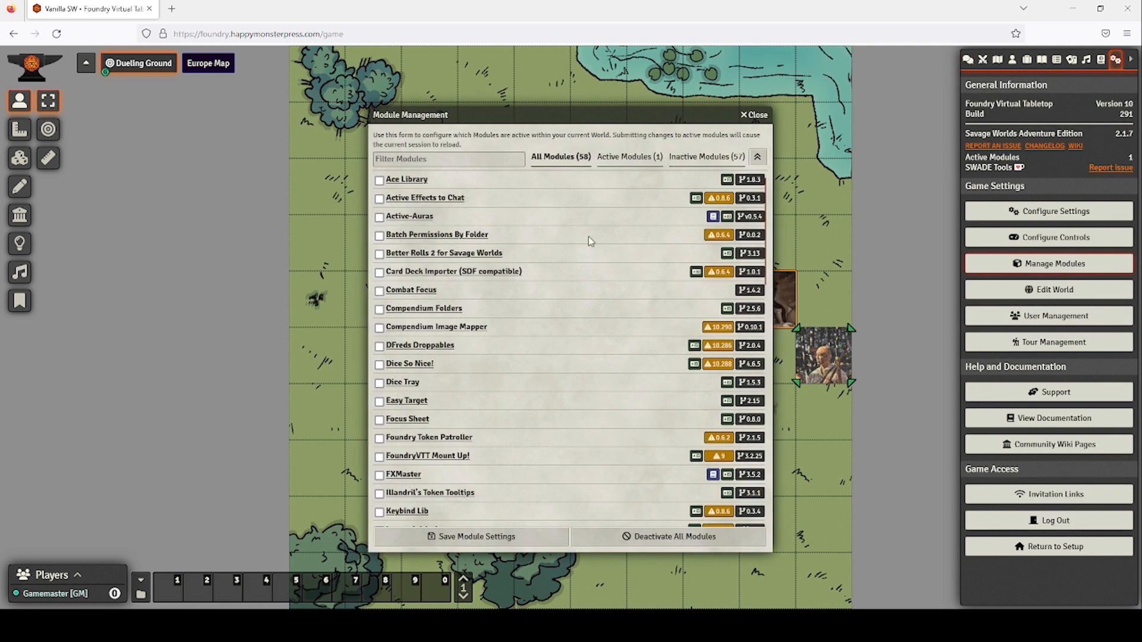
scroll(512, 315, down, 10)
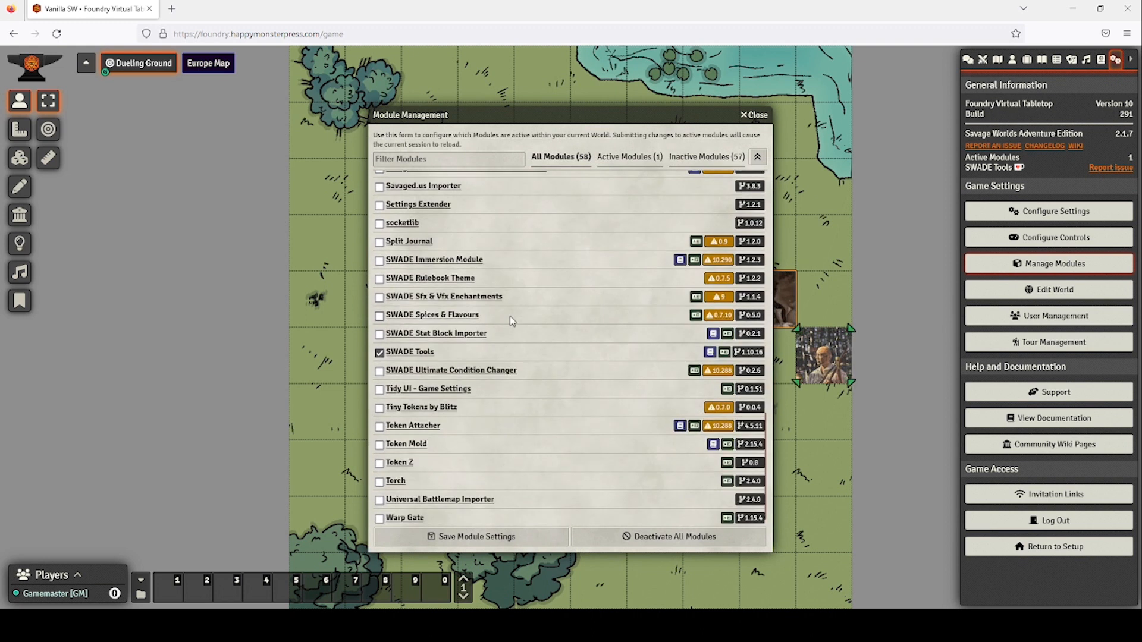
scroll(519, 307, up, 5)
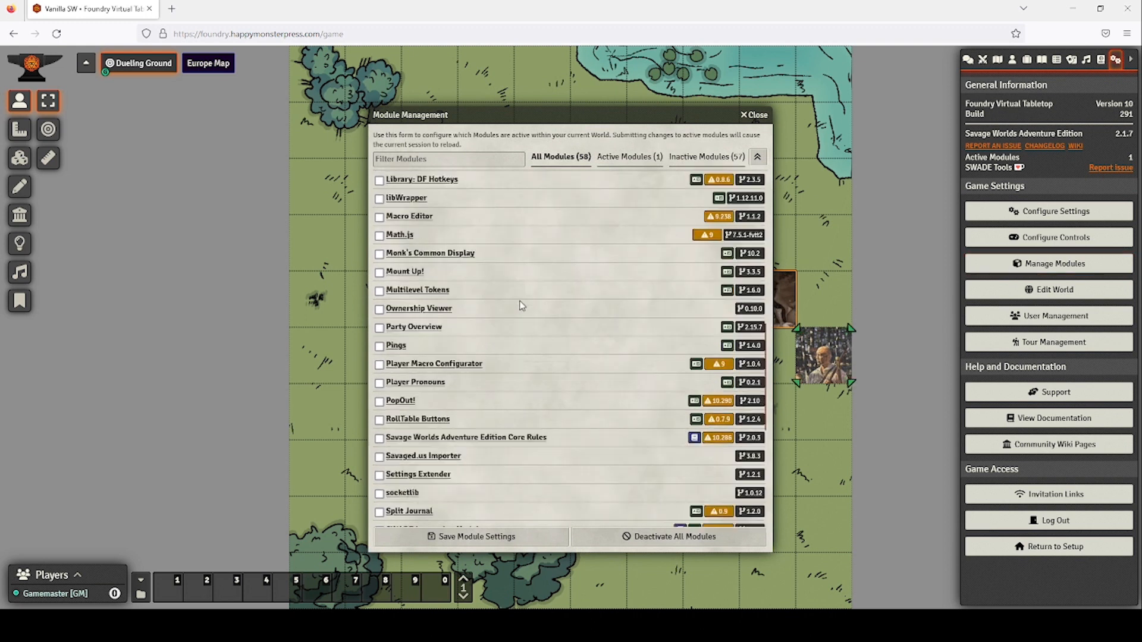
scroll(519, 307, up, 7)
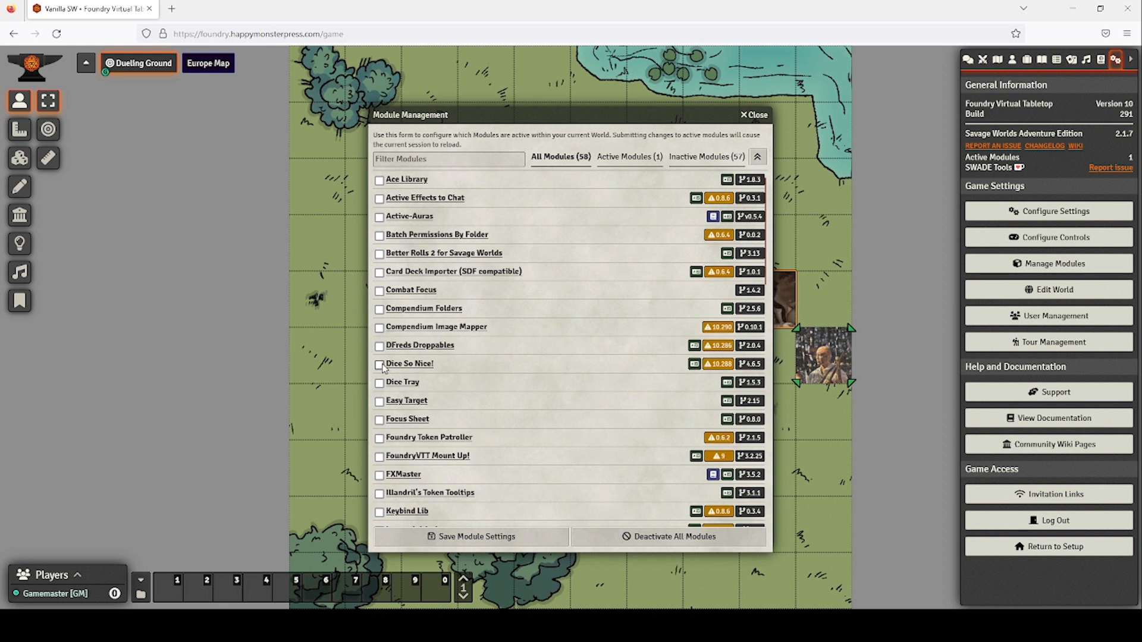
click(380, 364)
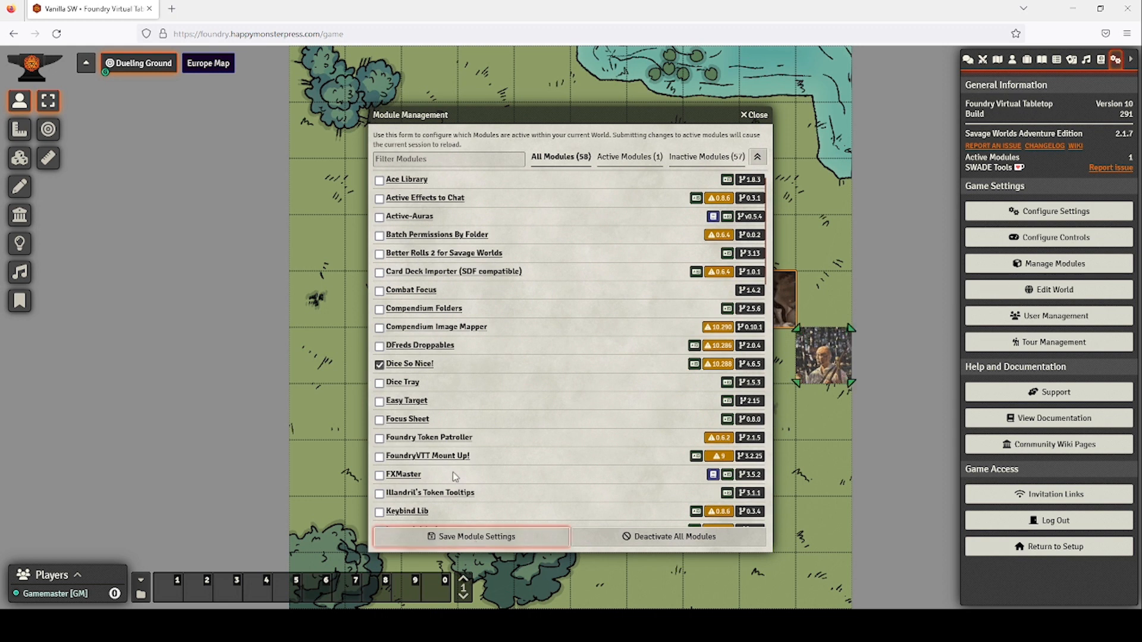
click(380, 383)
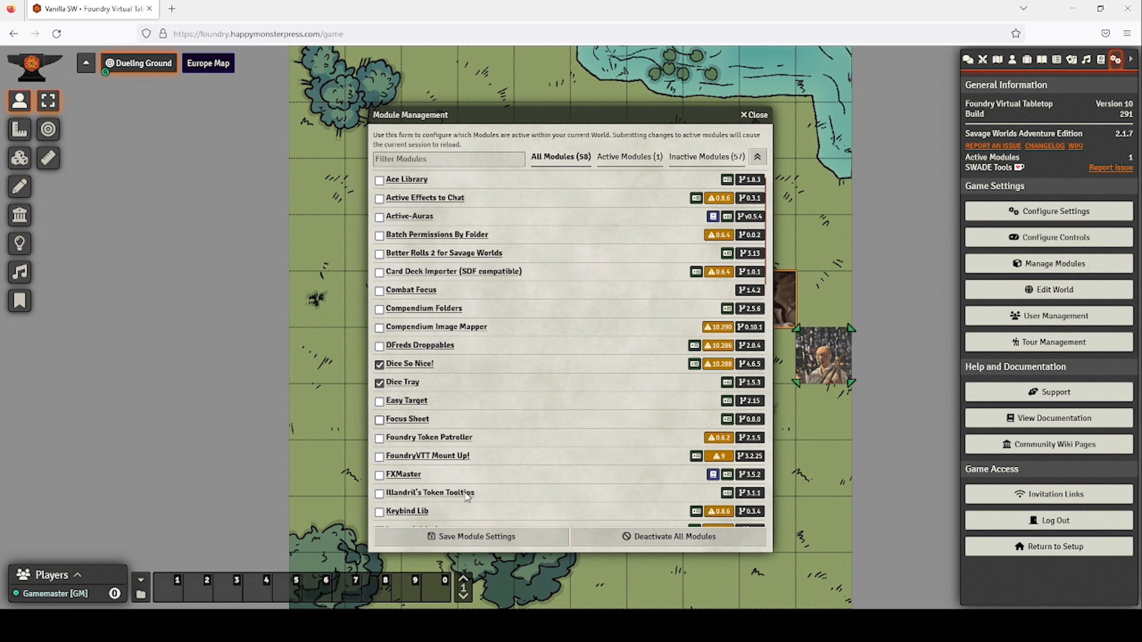
click(493, 536)
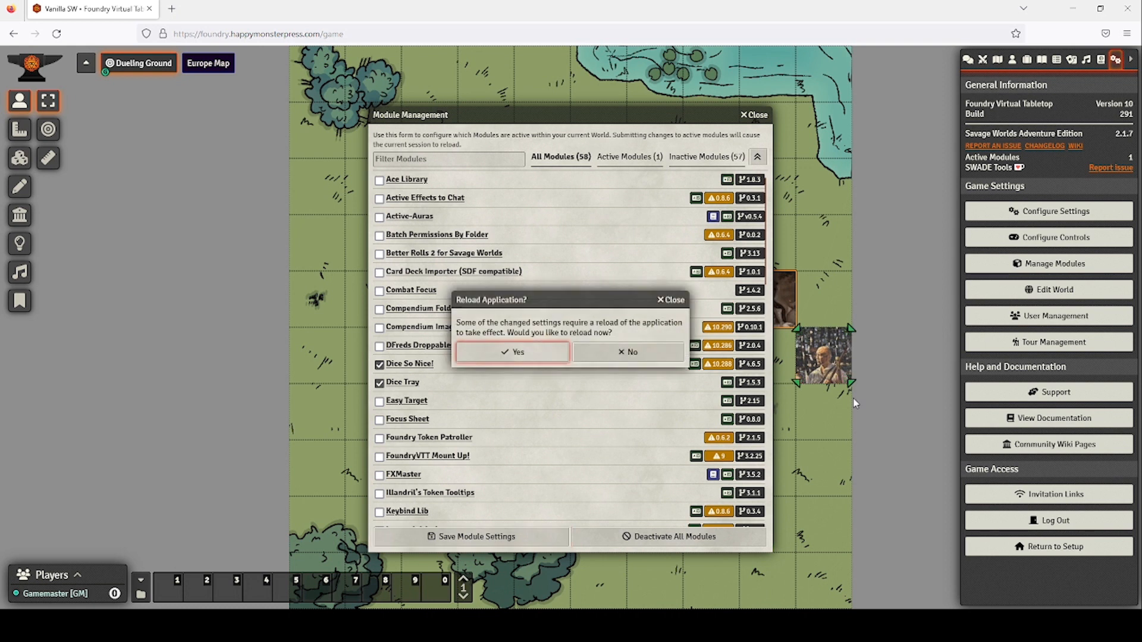
click(505, 351)
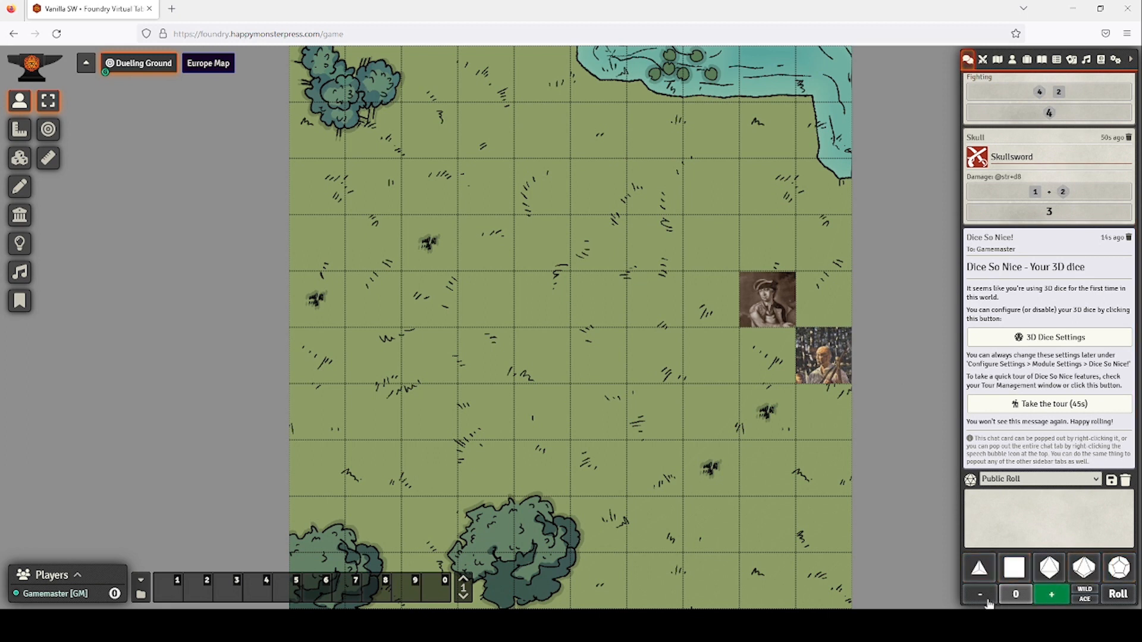
Roll a d8 with Wild Ace and a −2 modifier from the dice tray.
click(1085, 595)
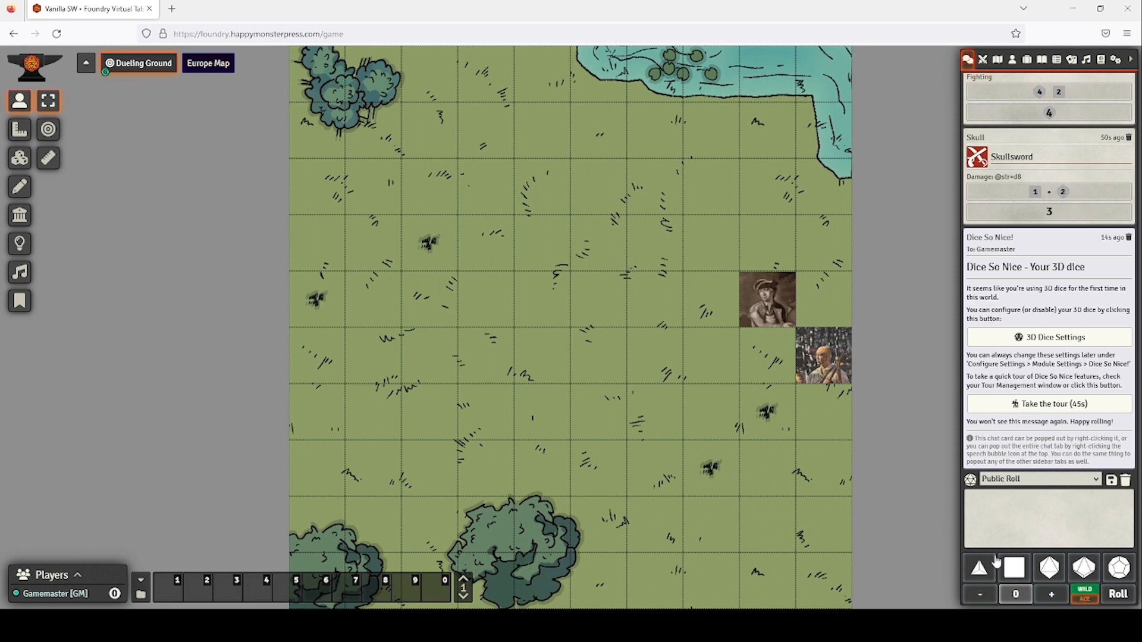
click(1050, 568)
click(981, 594)
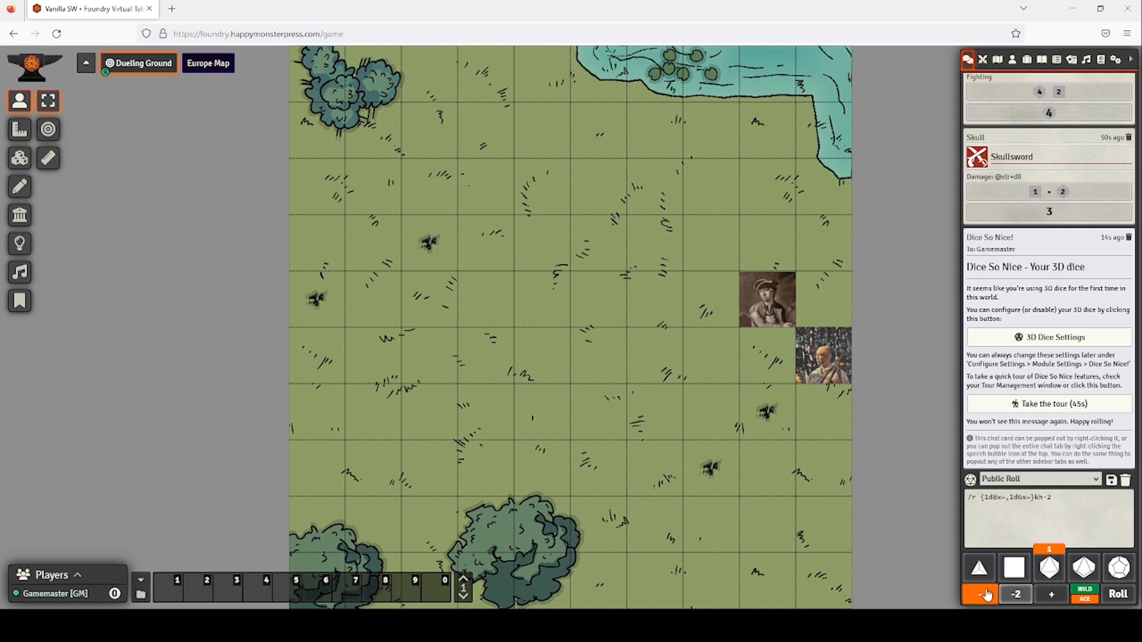
click(1118, 596)
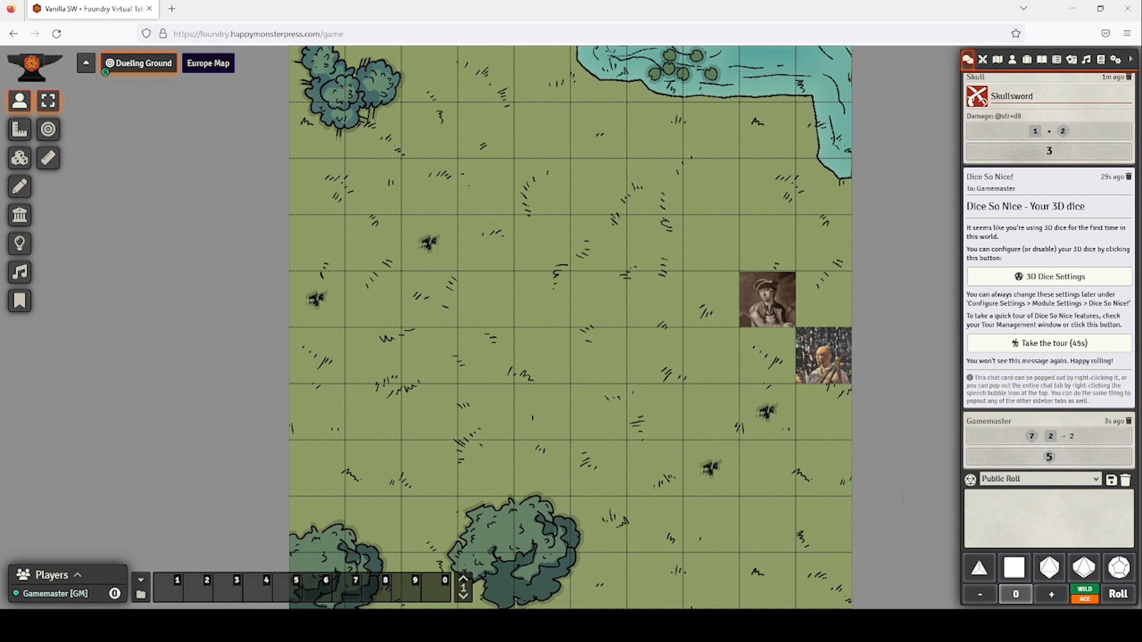
Change the Gamemaster's player colour to orange in User Configuration.
right_click(59, 598)
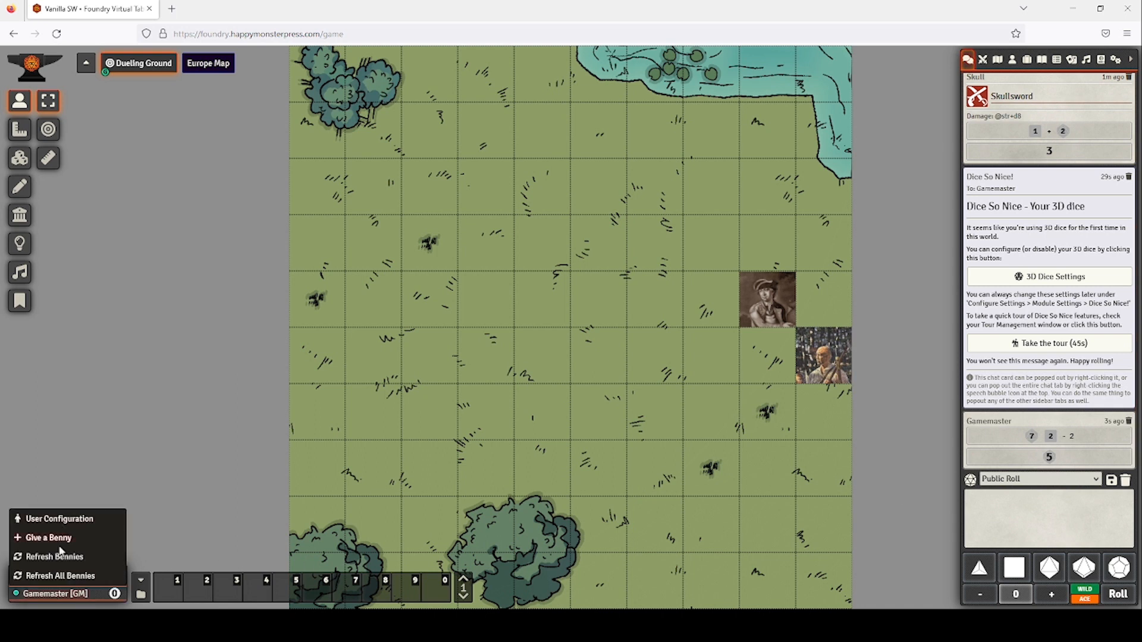
click(60, 519)
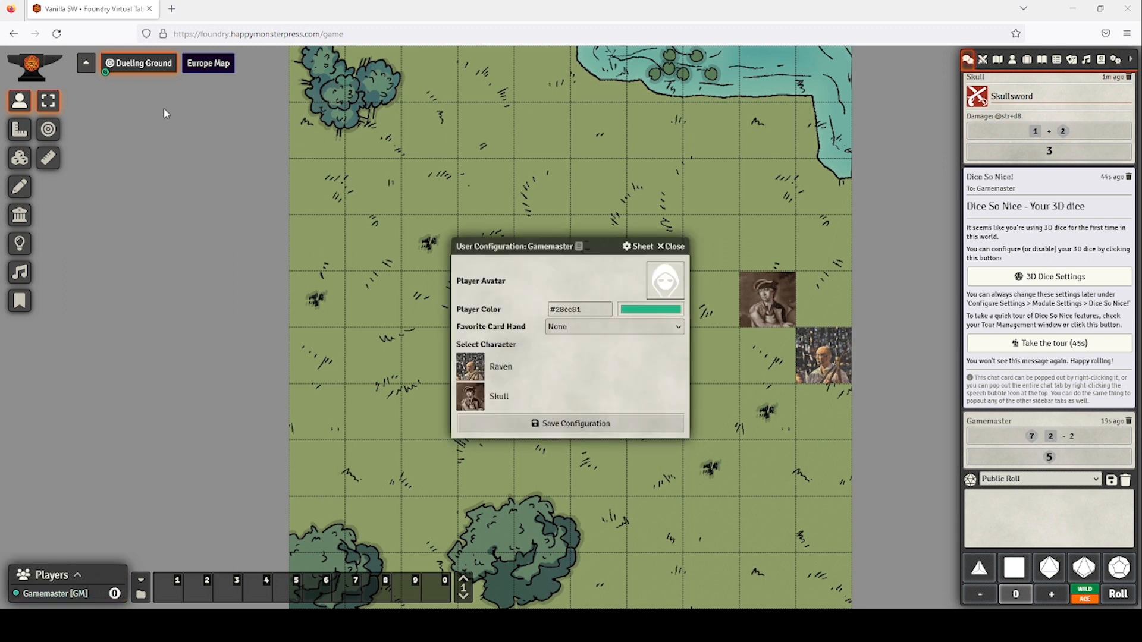
click(30, 65)
click(594, 425)
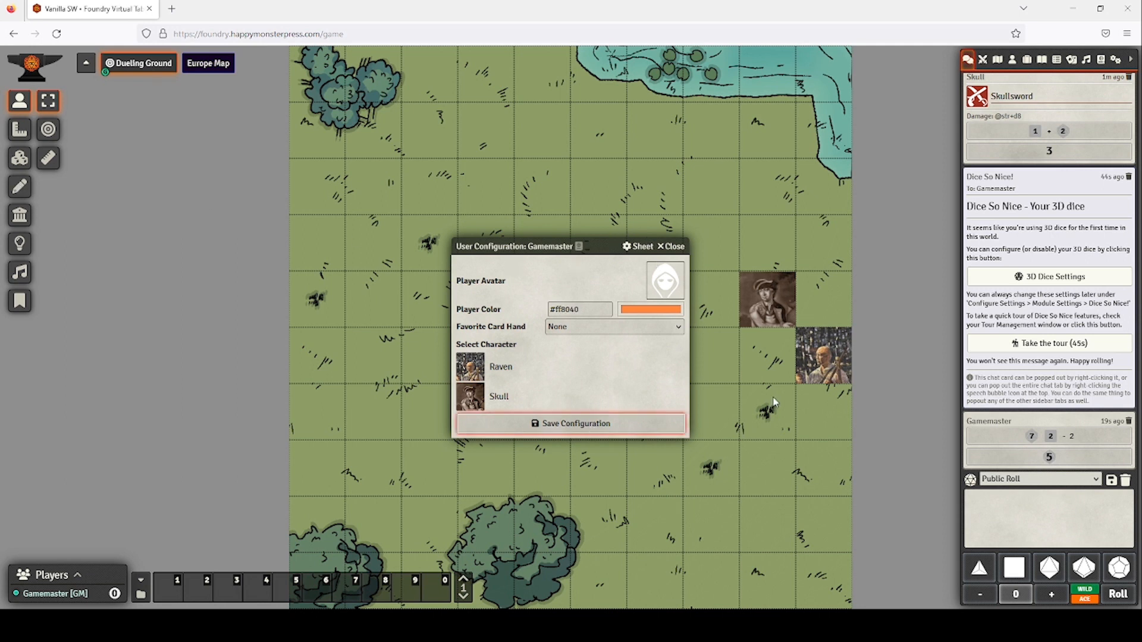
Roll Skull's Athletics skill test from his character sheet, then close the sheet.
double_click(792, 306)
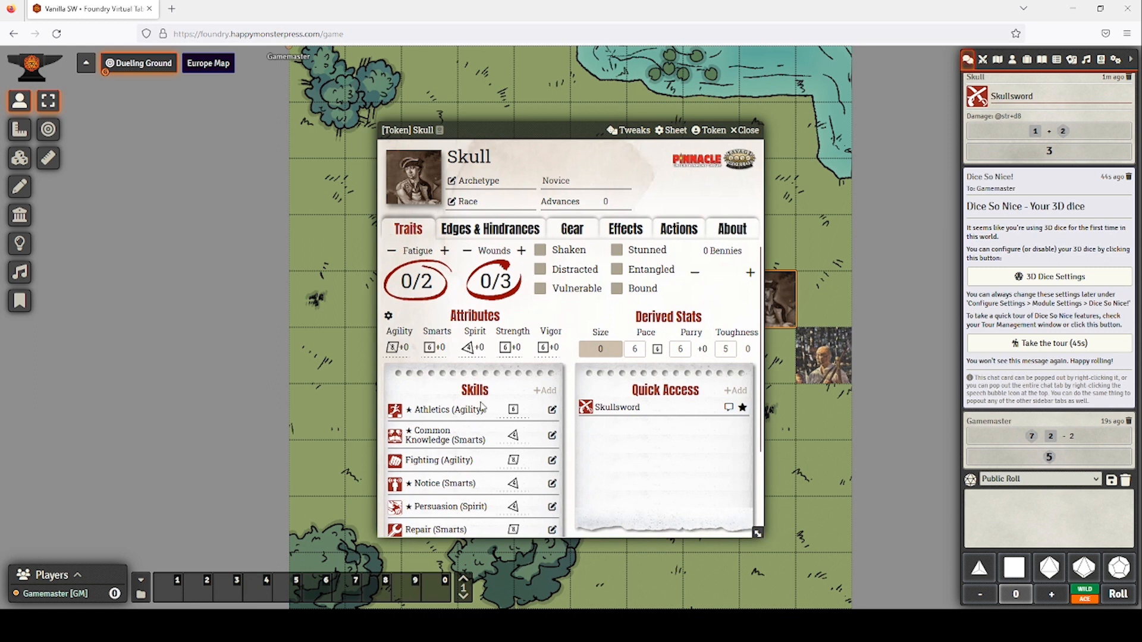
click(515, 410)
click(526, 438)
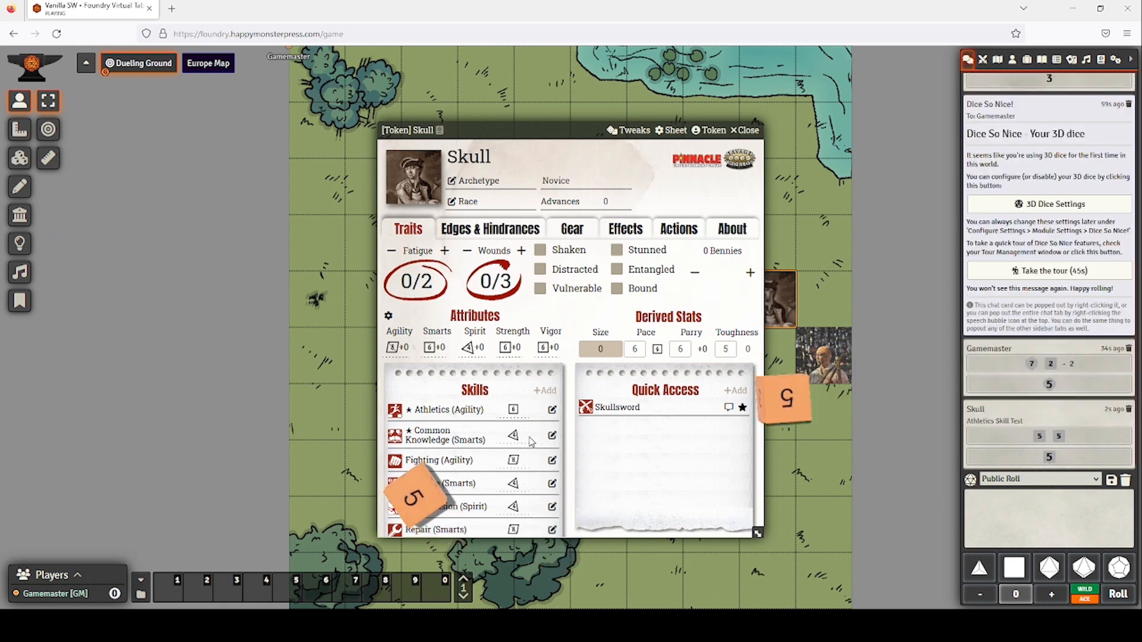
click(750, 132)
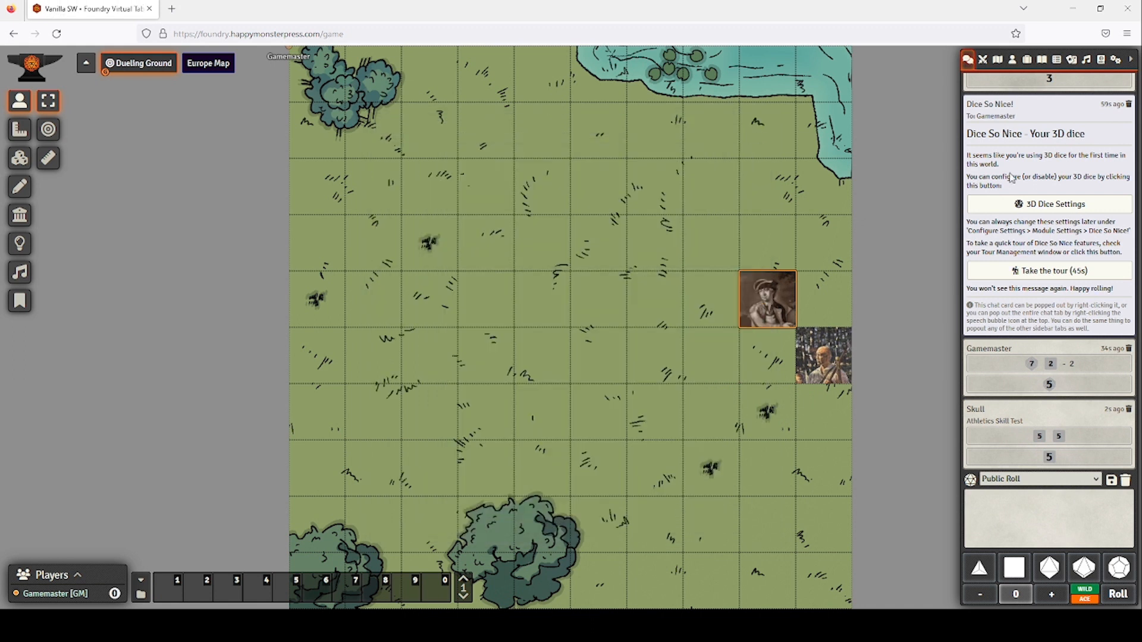
Switch the 3D dice theme from Custom to Astral Sea and view the dice preferences.
click(1090, 204)
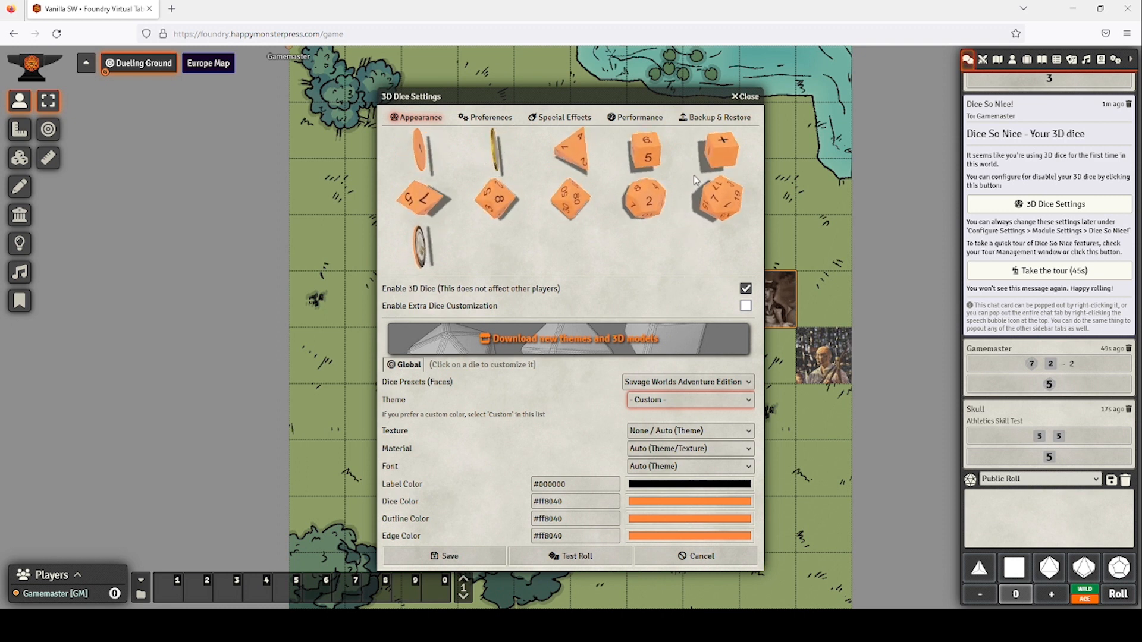
key(Down)
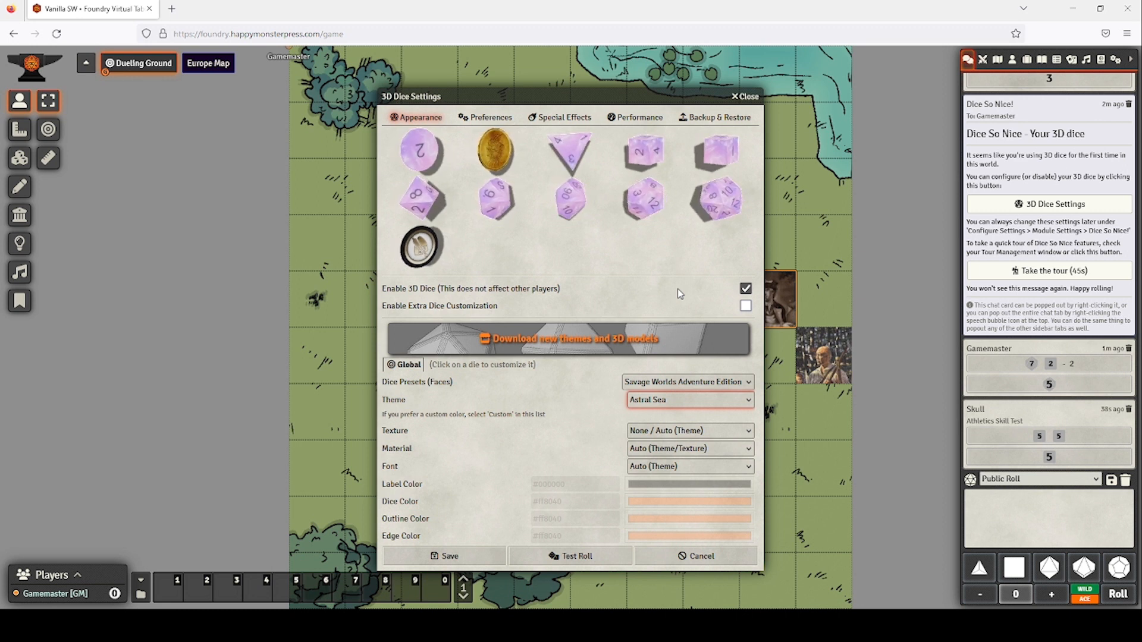
click(501, 121)
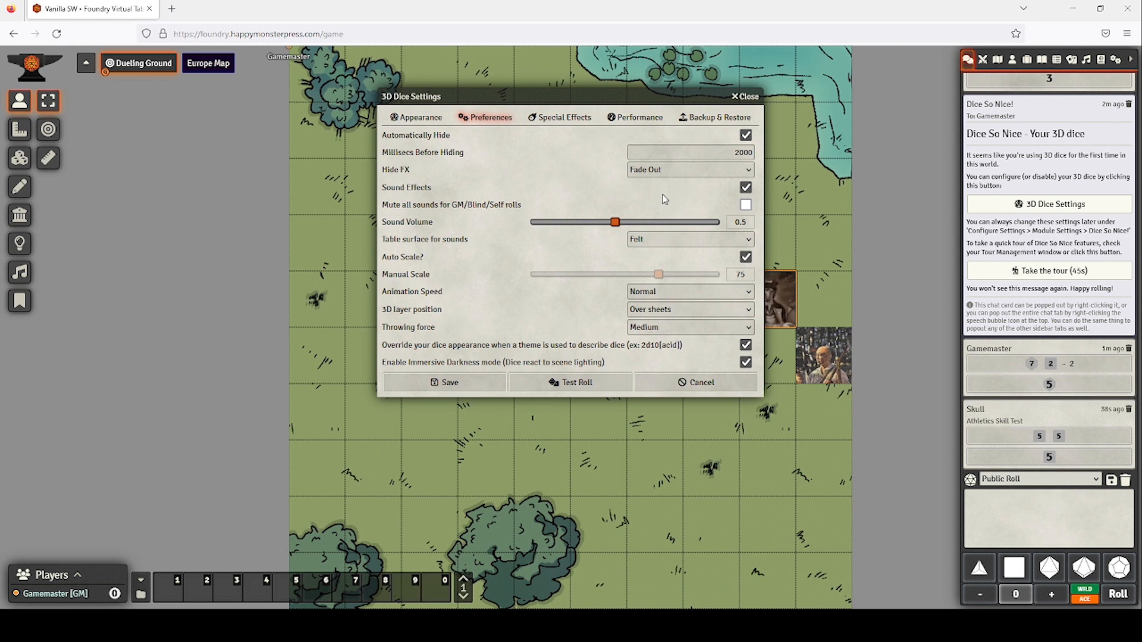
Set the sound surface to Wood table, test-roll the dice, and close 3D Dice Settings.
click(668, 244)
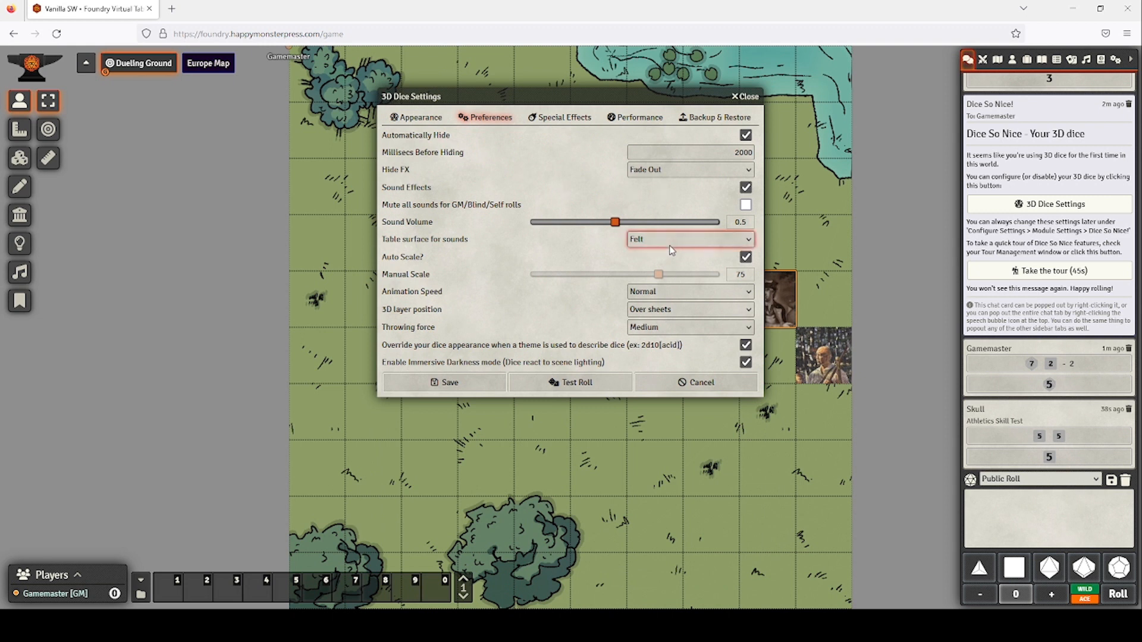
click(662, 278)
click(558, 389)
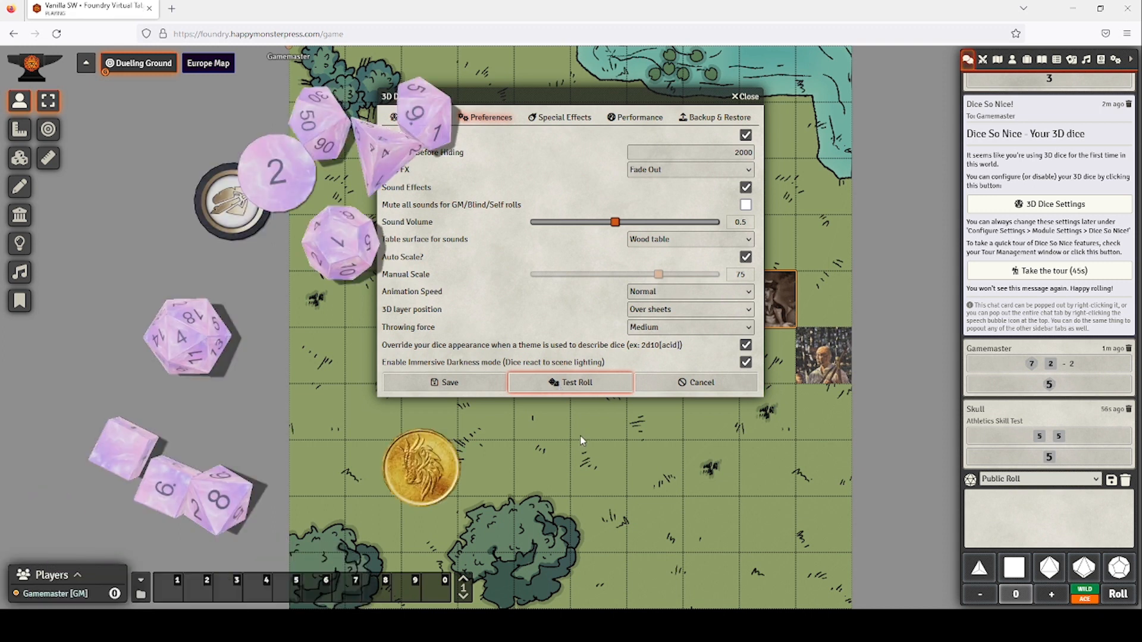
click(744, 96)
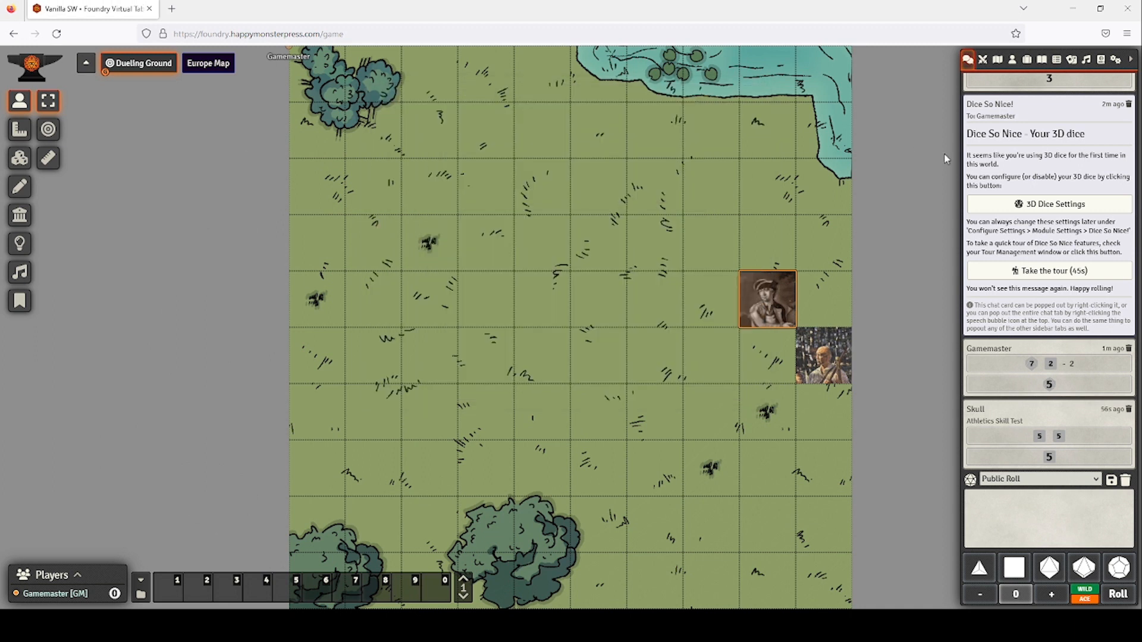